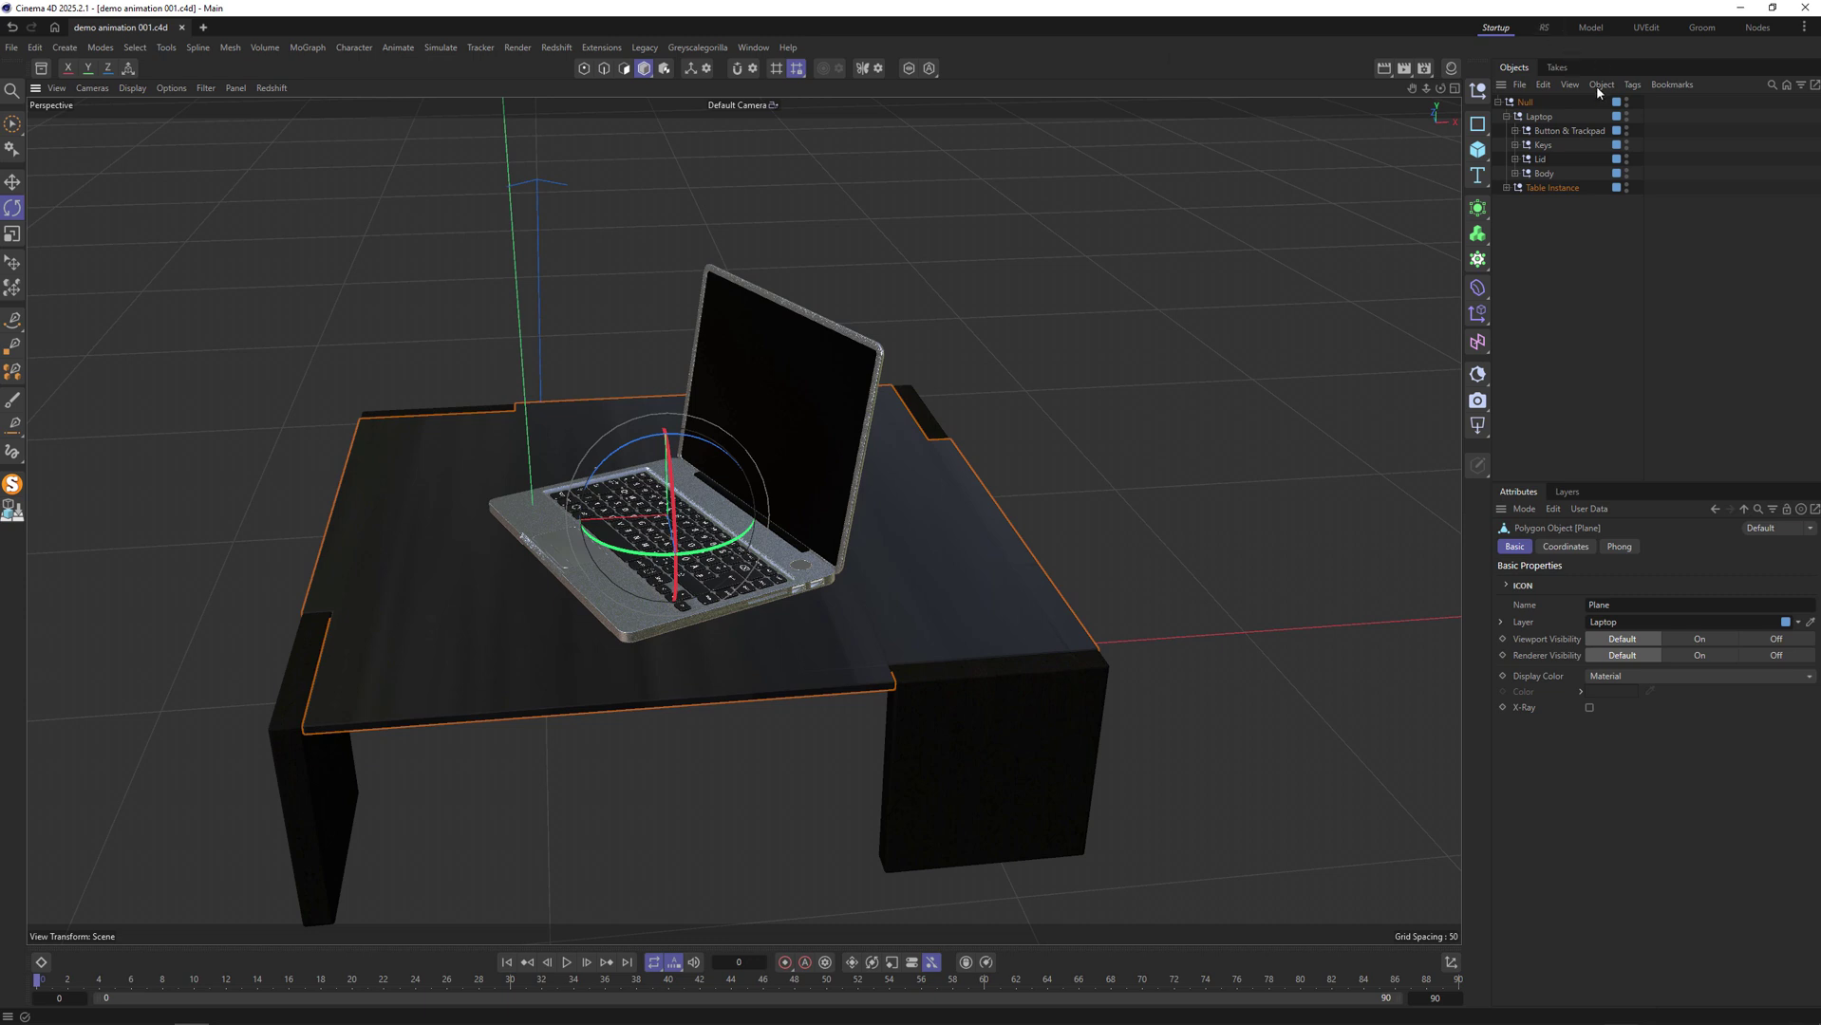
Move the Null containing the laptop and table a short distance along its X axis.
{"action": "left_click", "coordinate": [1505, 116]}
{"action": "scroll", "coordinate": [901, 512], "scroll_direction": "down", "scroll_amount": 4}
{"action": "left_click", "coordinate": [1525, 102]}
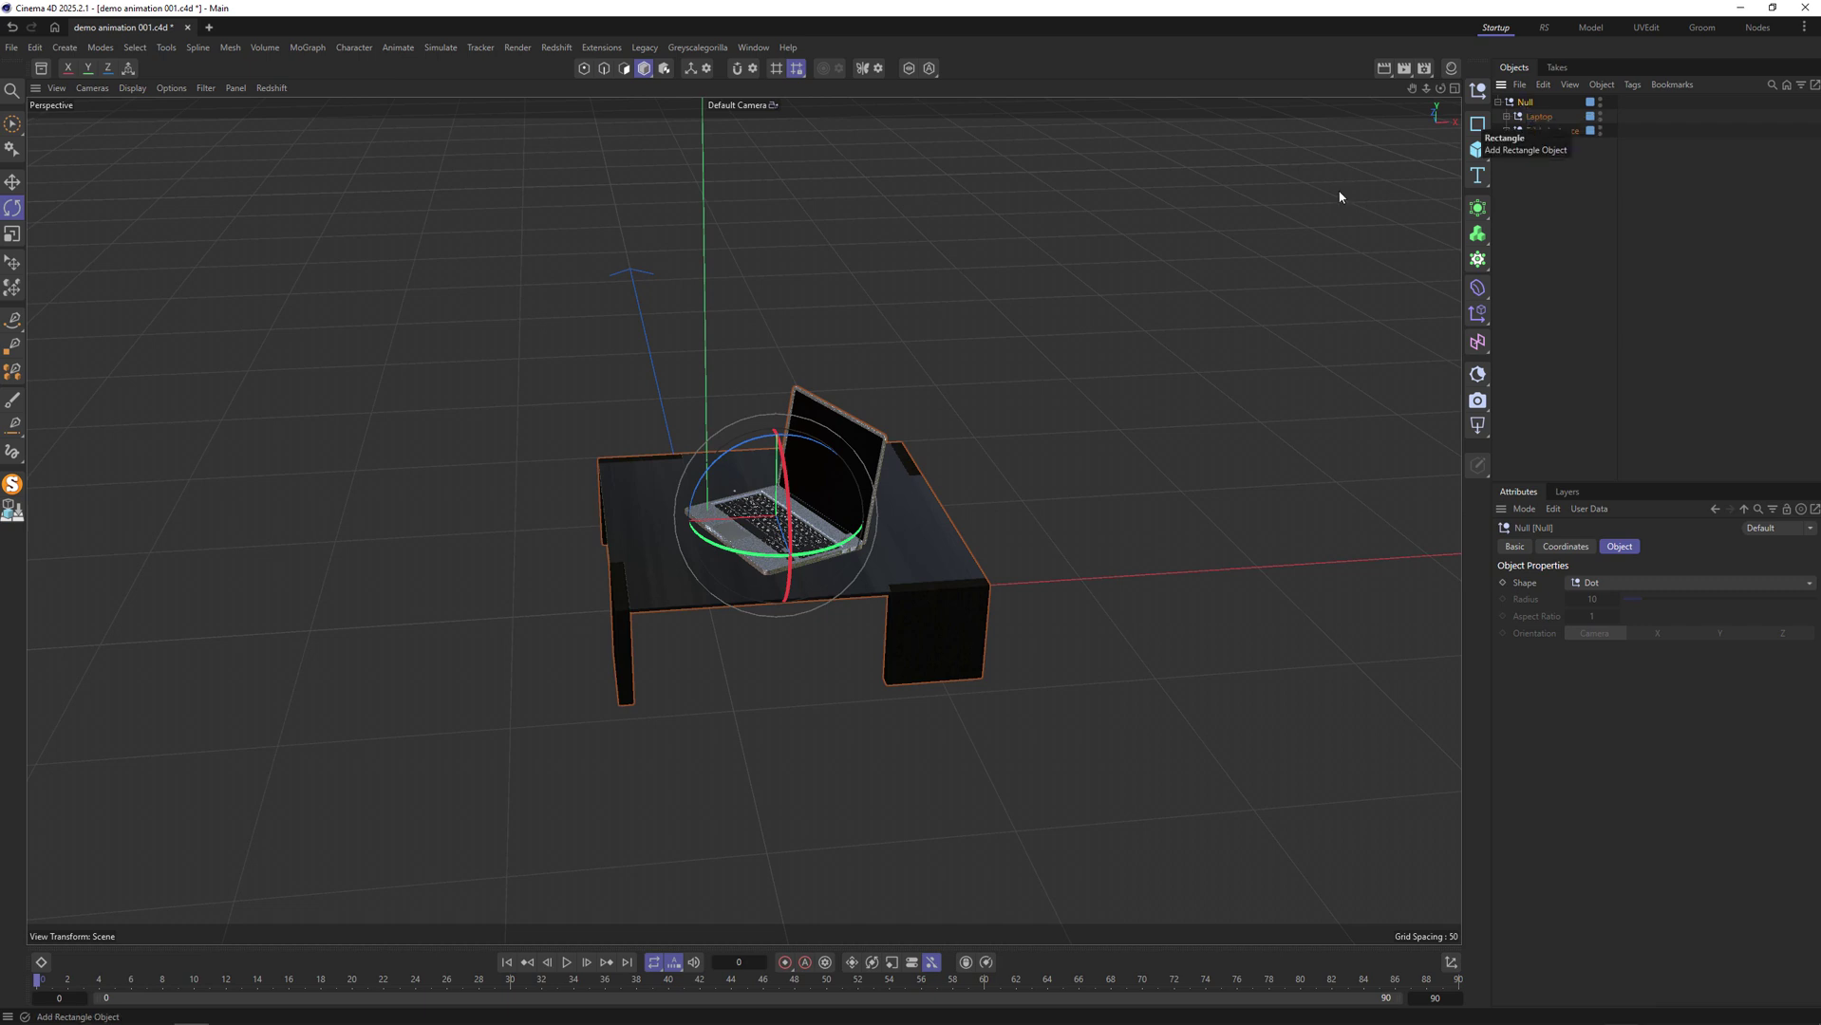
{"action": "left_click", "coordinate": [1512, 186]}
{"action": "key", "text": "ctrl+a"}
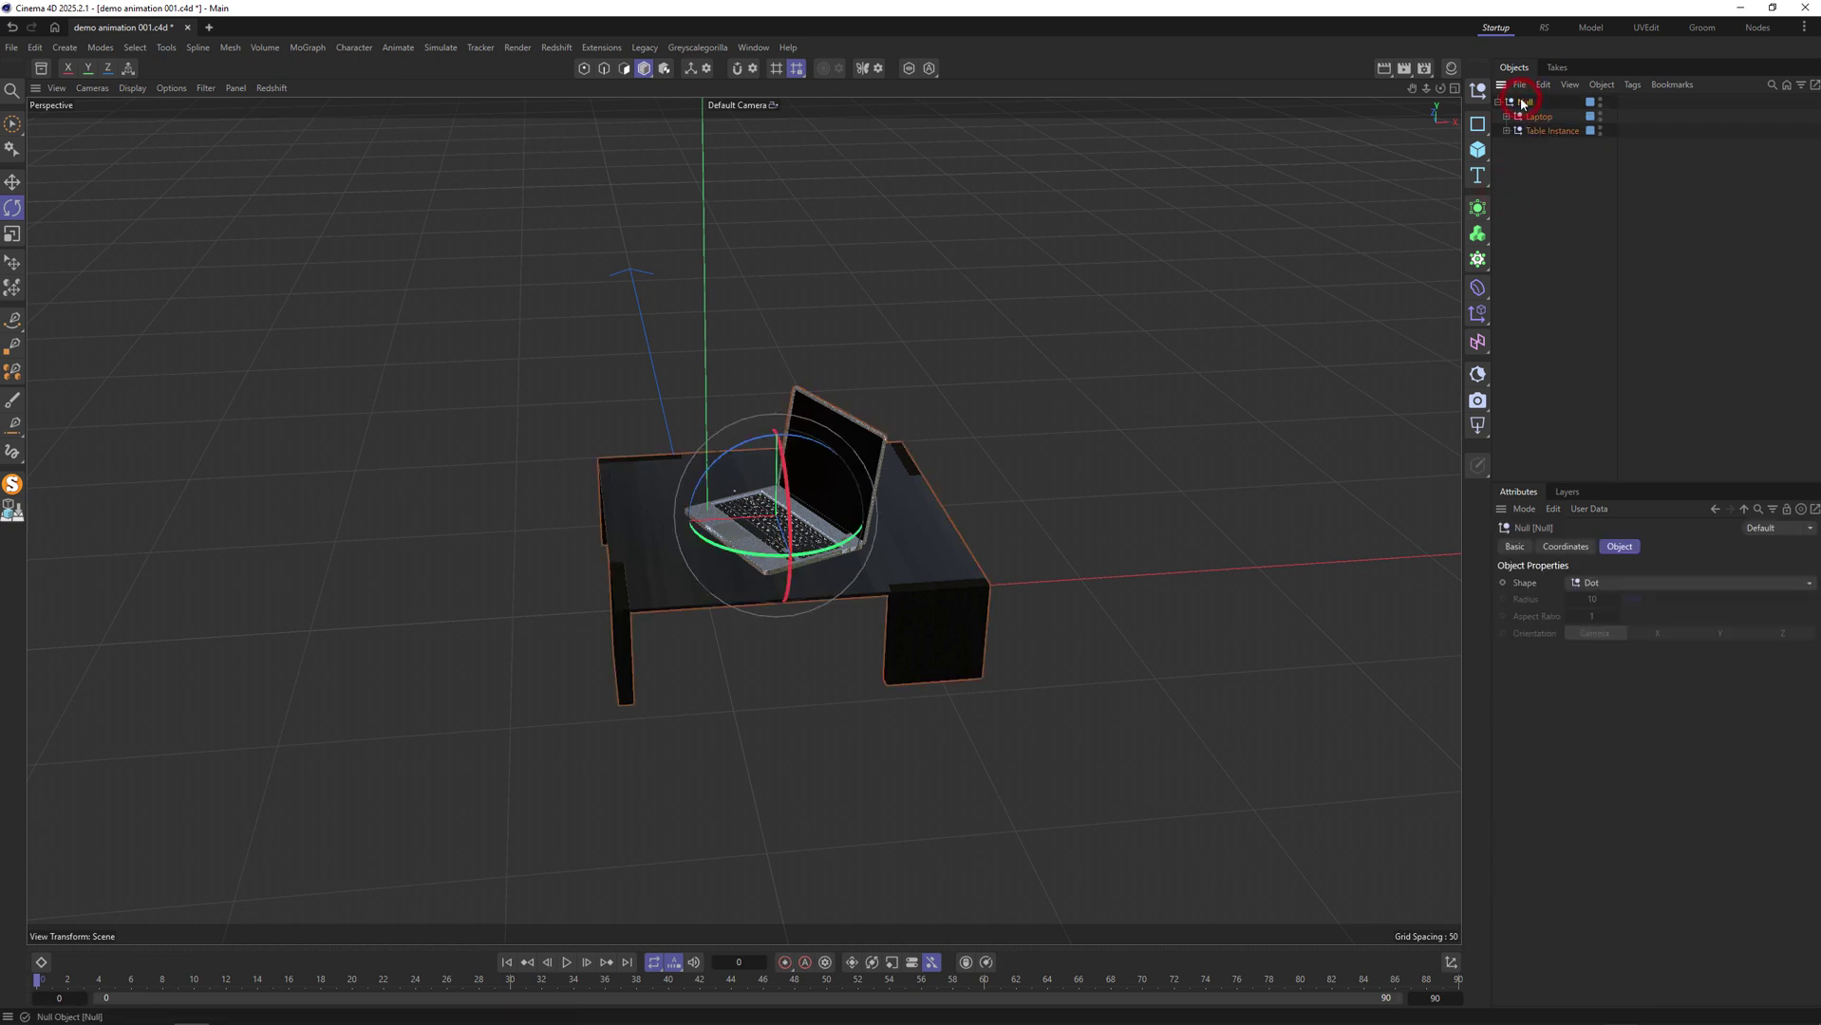
{"action": "key", "text": "e"}
{"action": "left_click_drag", "start_coordinate": [725, 516], "coordinate": [653, 537]}
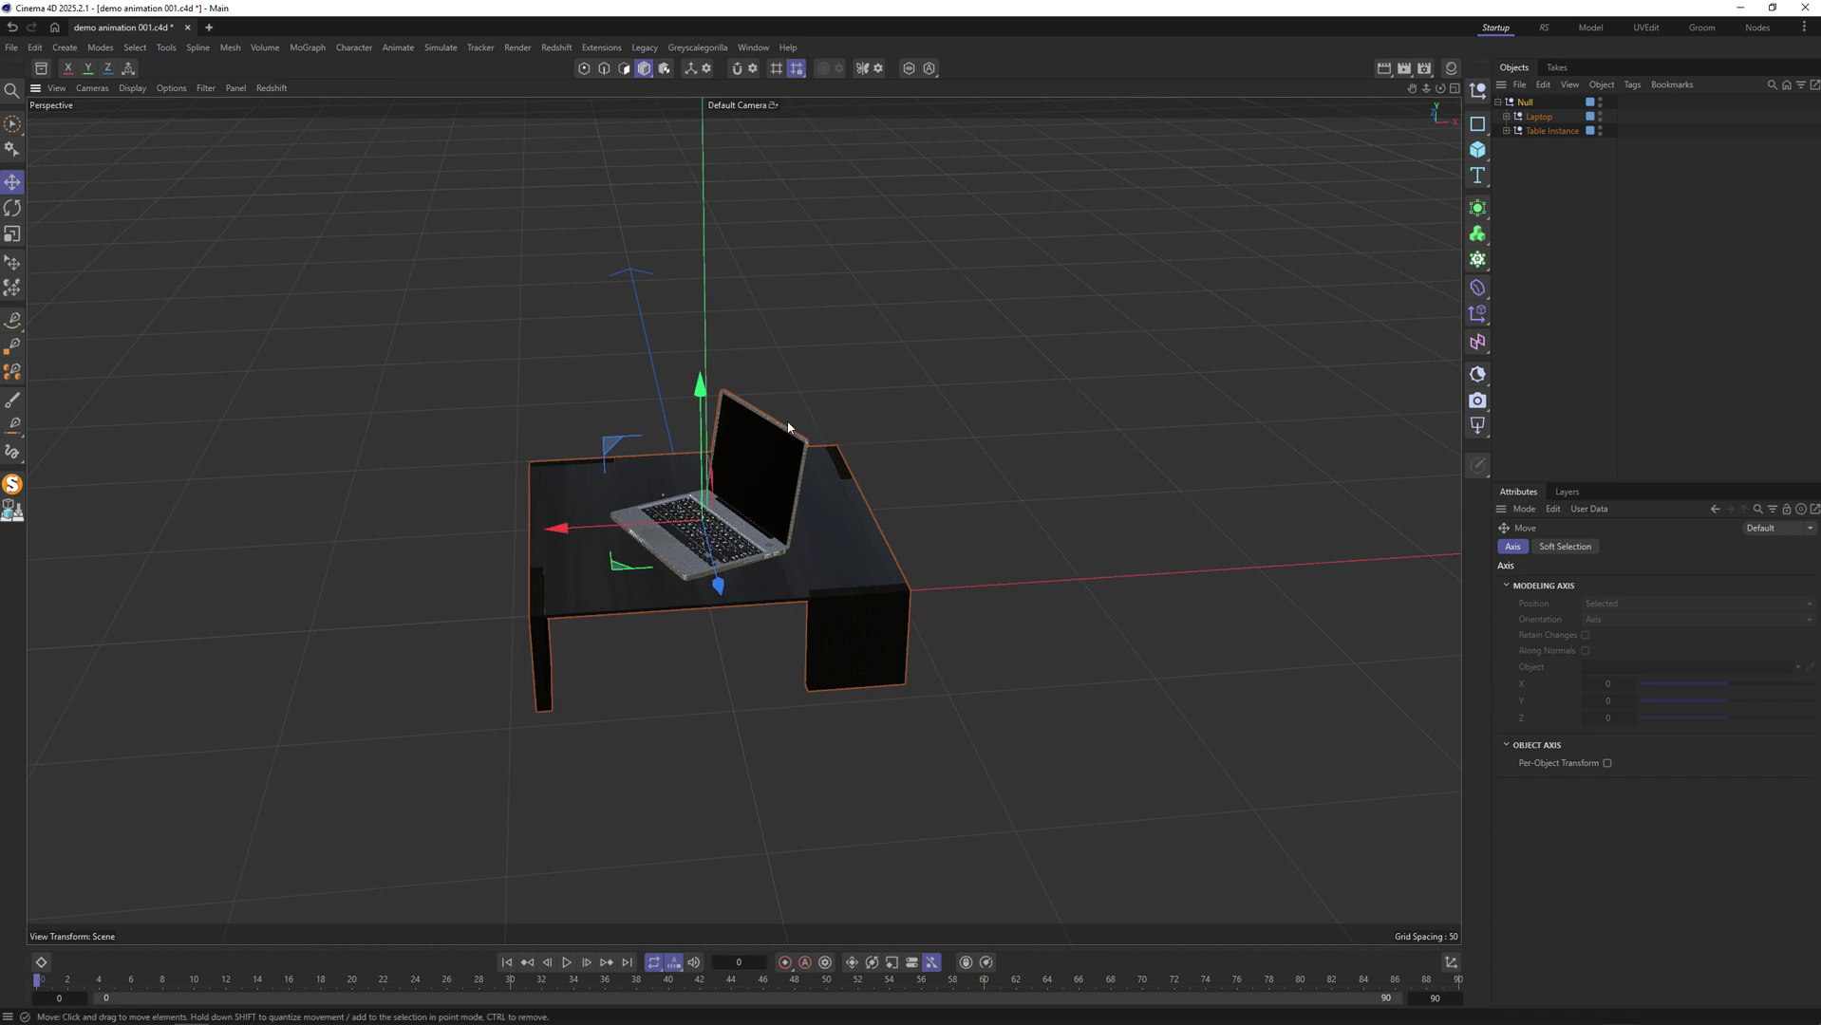
At frame 40, set the Null's X and Z positions to 0 and record a keyframe.
{"action": "left_click", "coordinate": [1524, 103]}
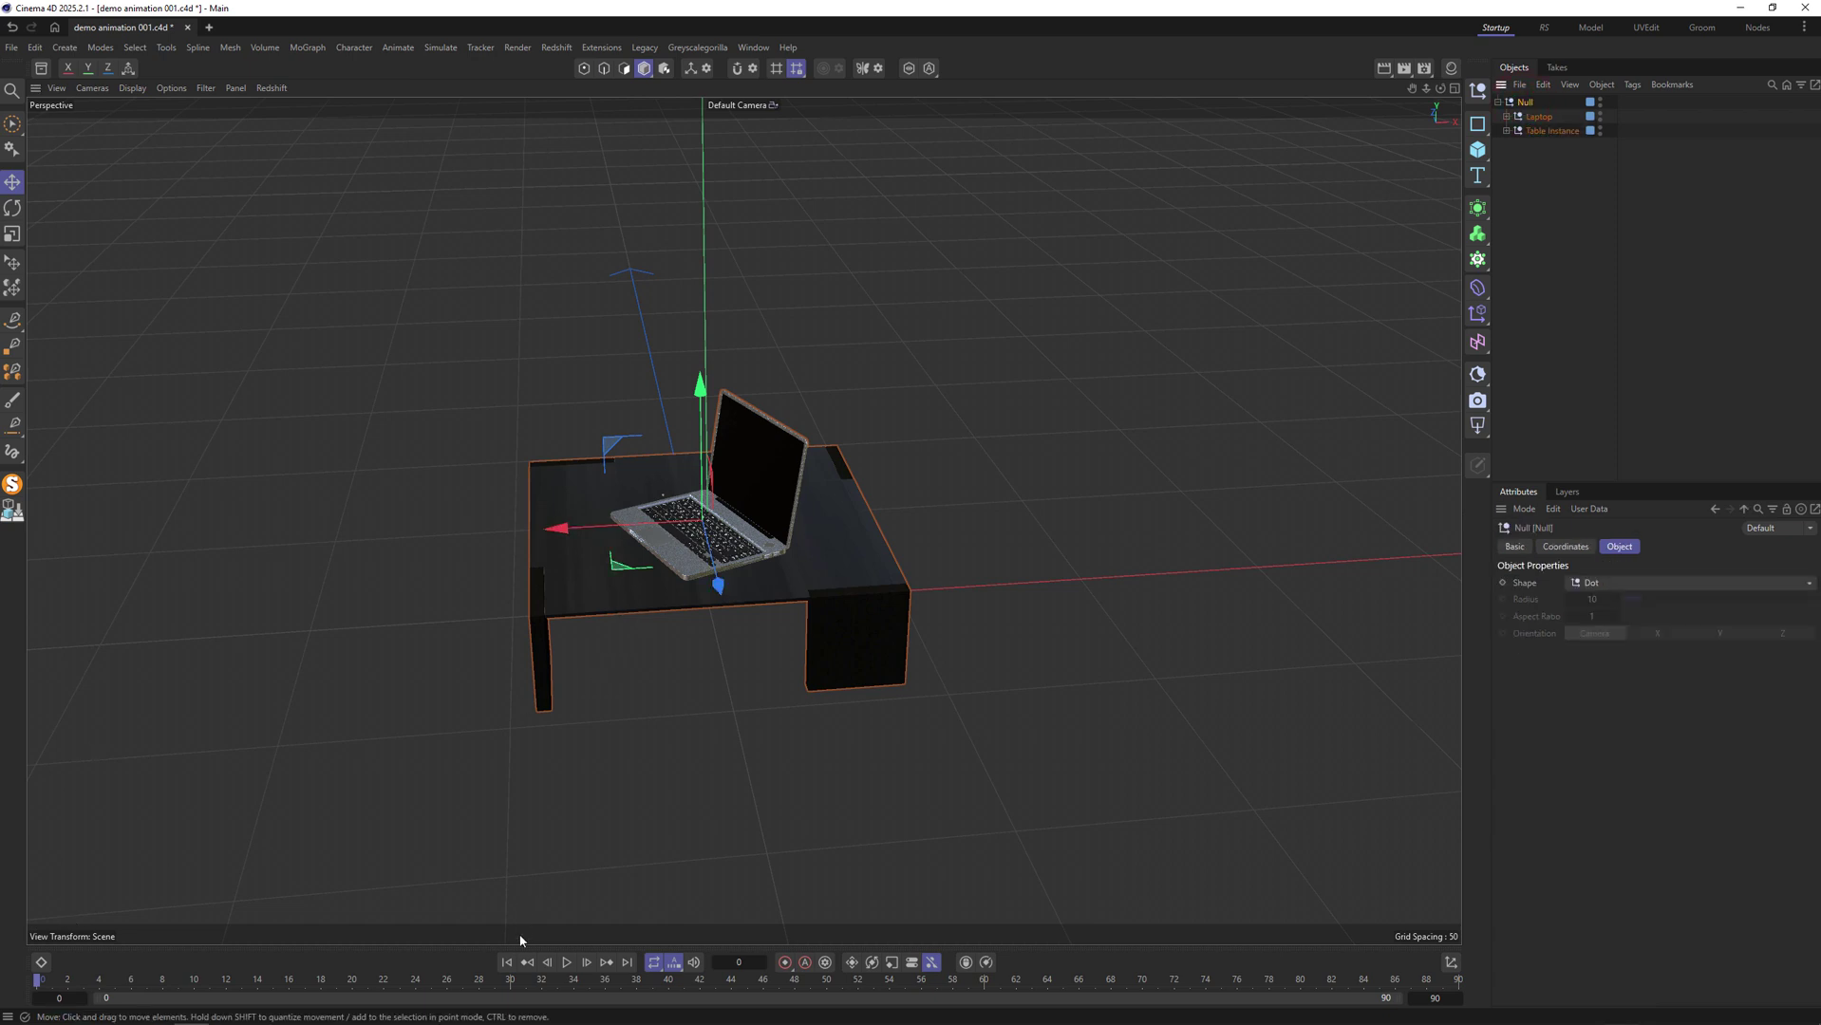
{"action": "left_click_drag", "start_coordinate": [509, 981], "coordinate": [668, 994]}
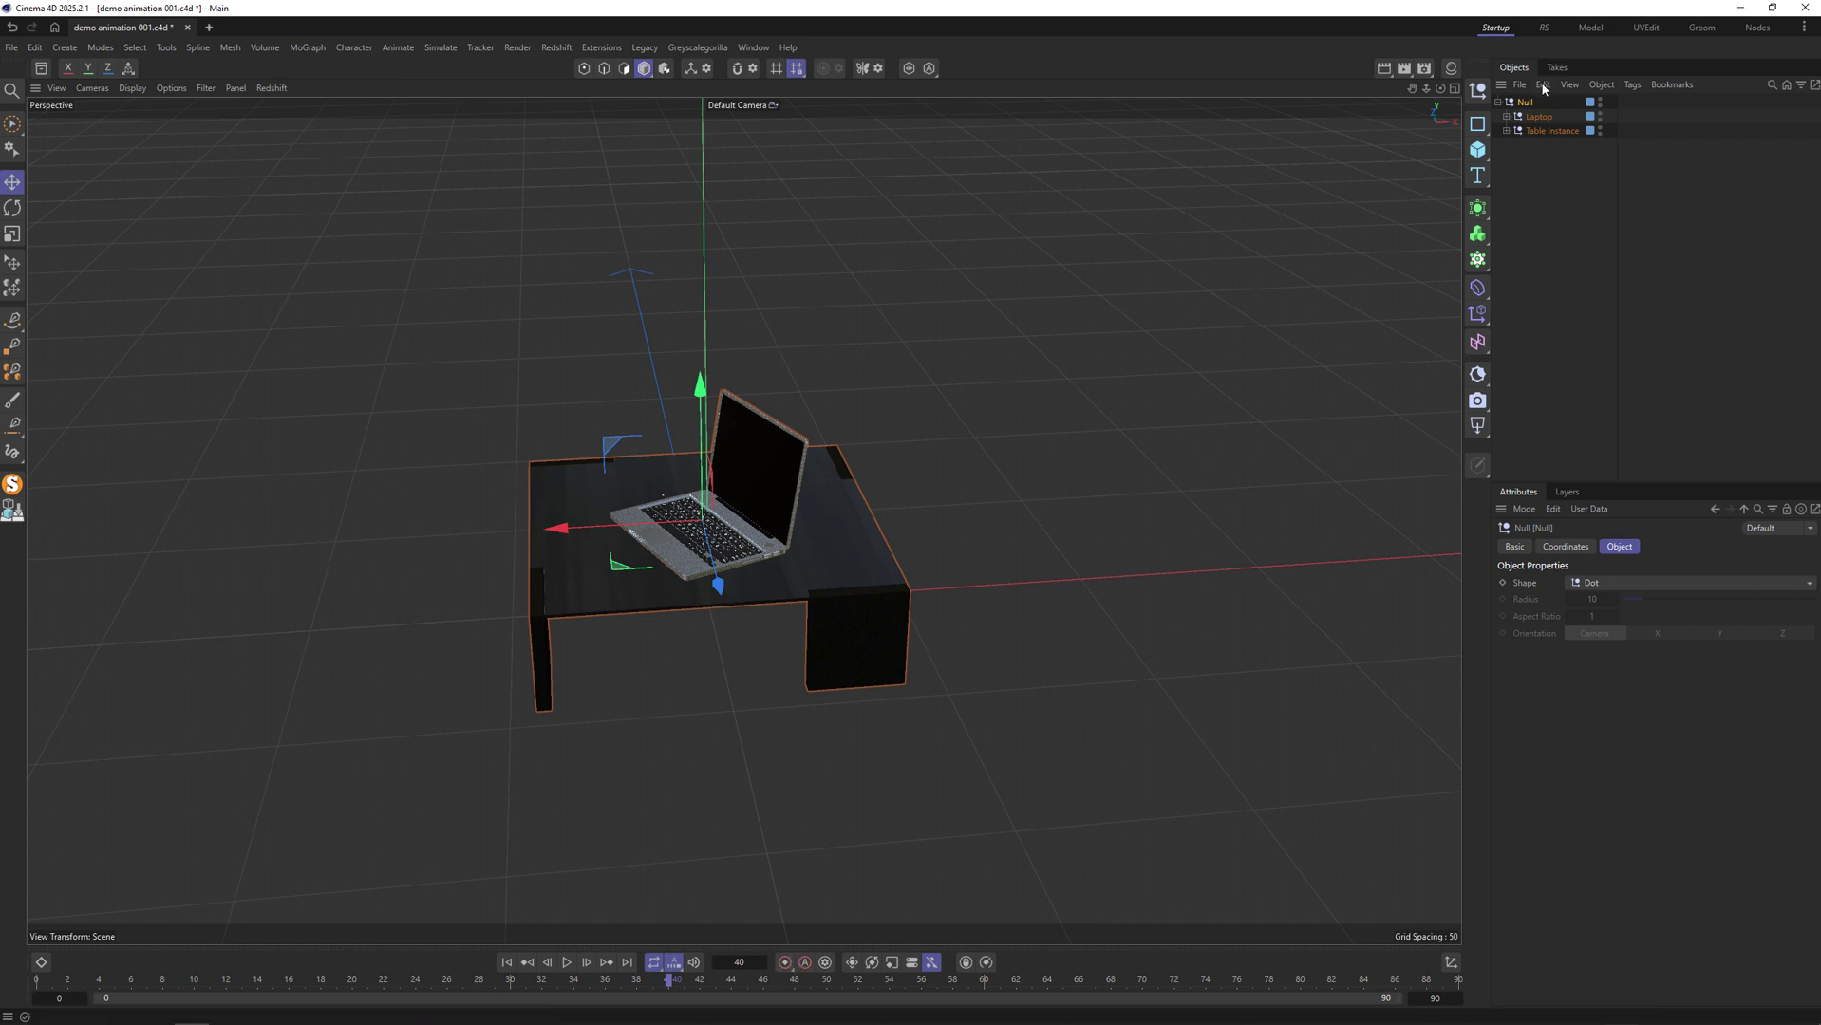
{"action": "left_click", "coordinate": [1564, 546]}
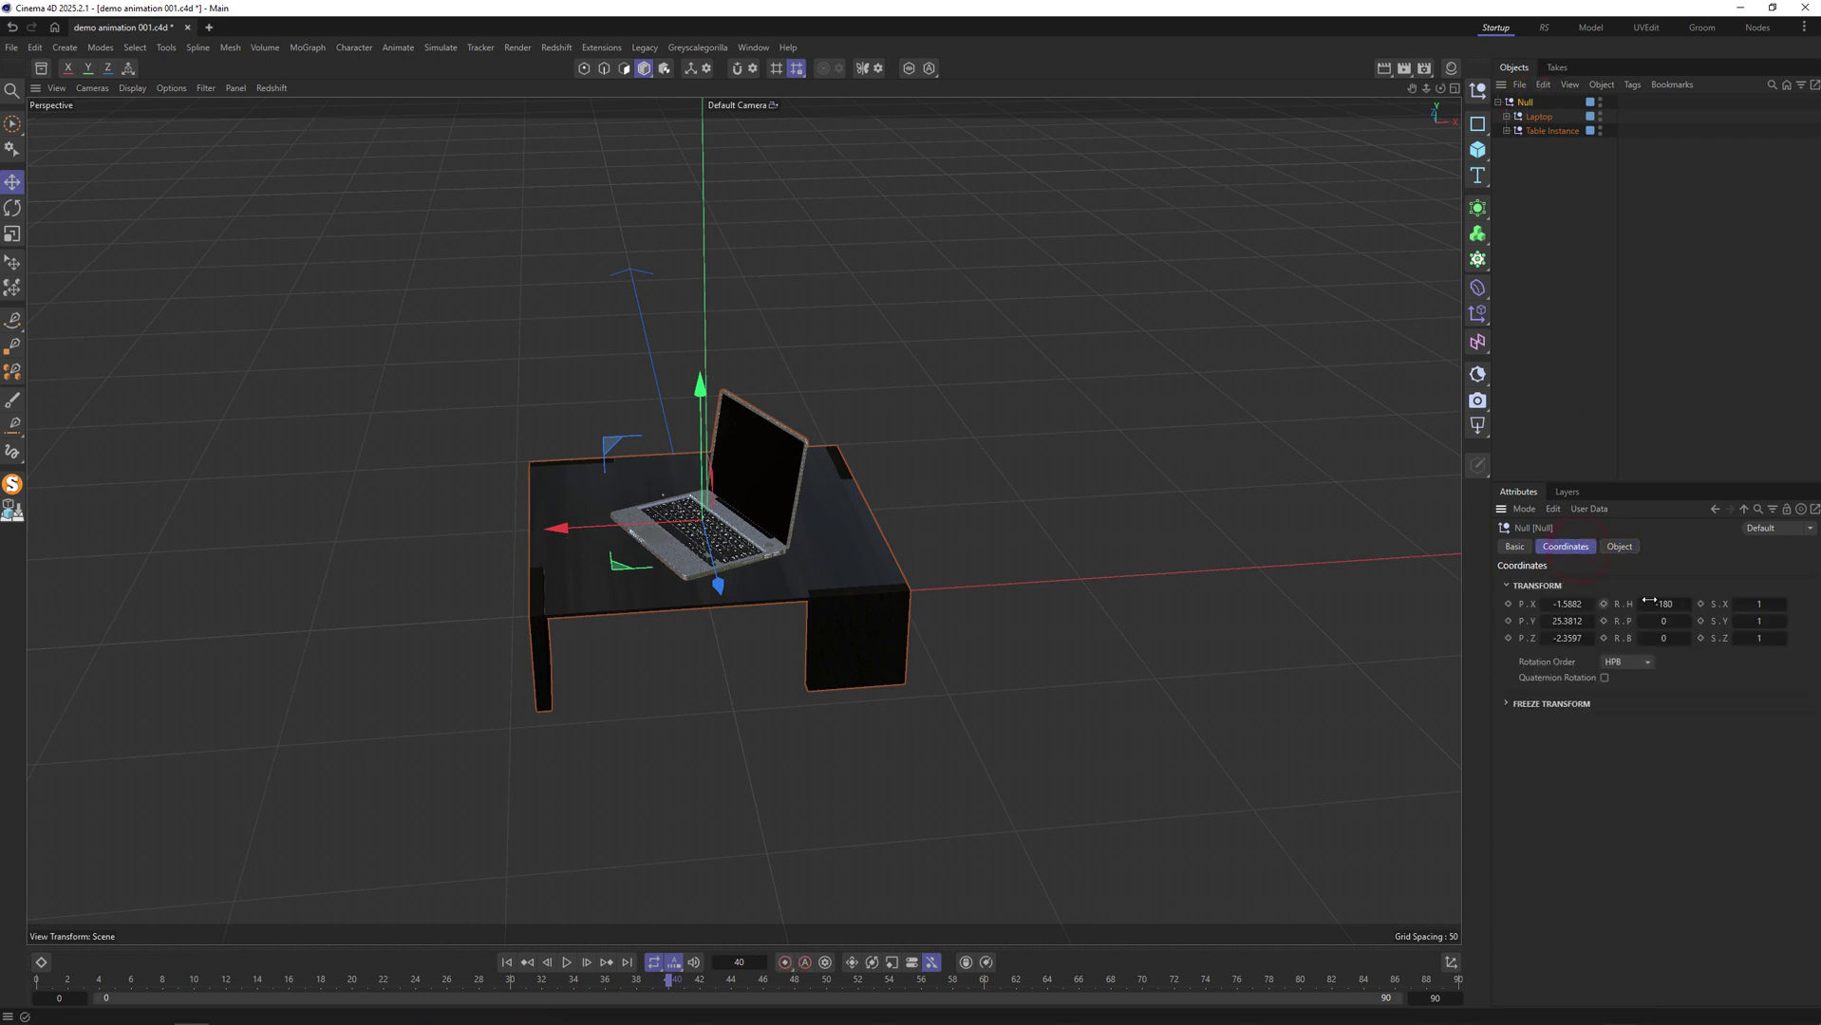
{"action": "double_click", "coordinate": [1566, 604]}
{"action": "type", "text": "0"}
{"action": "key", "text": "Tab"}
{"action": "key", "text": "Tab"}
{"action": "type", "text": "0"}
{"action": "key", "text": "Return"}
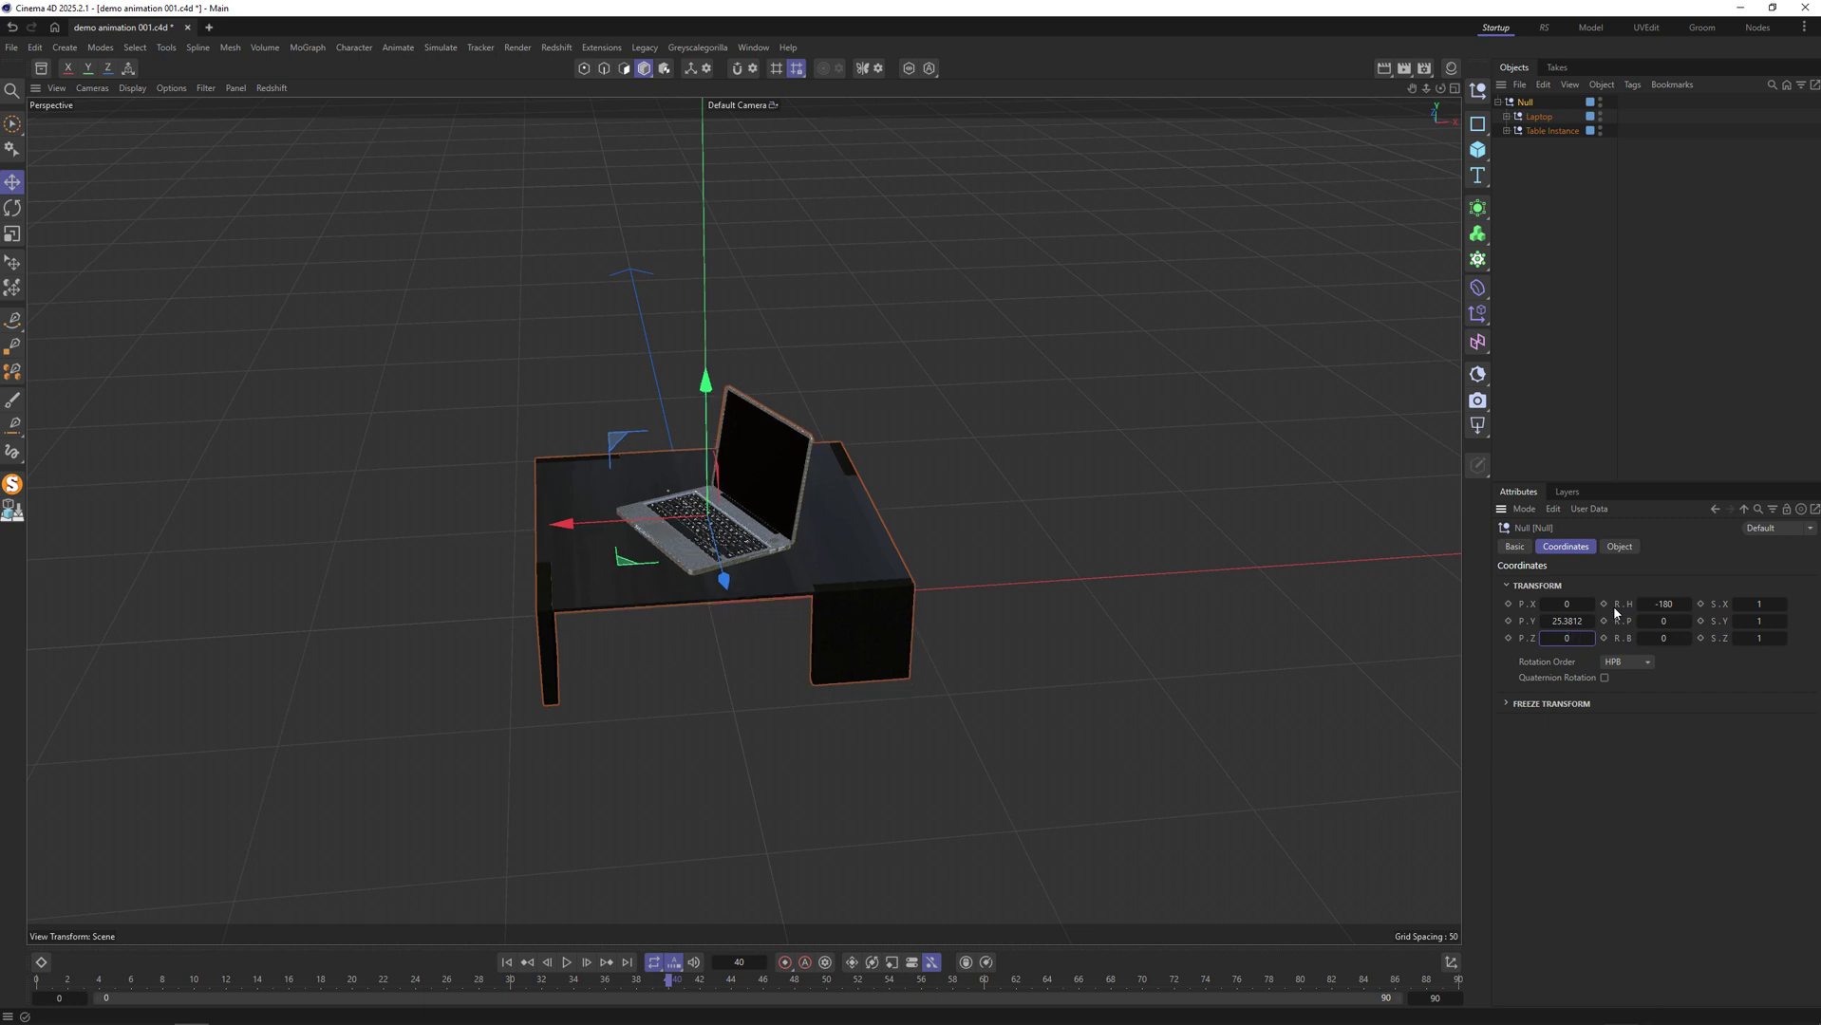
{"action": "left_click", "coordinate": [784, 962]}
At frame 0, move the Null along its X axis to about 272.64, out of view.
{"action": "left_click", "coordinate": [513, 966]}
{"action": "left_click_drag", "start_coordinate": [560, 523], "coordinate": [1458, 474]}
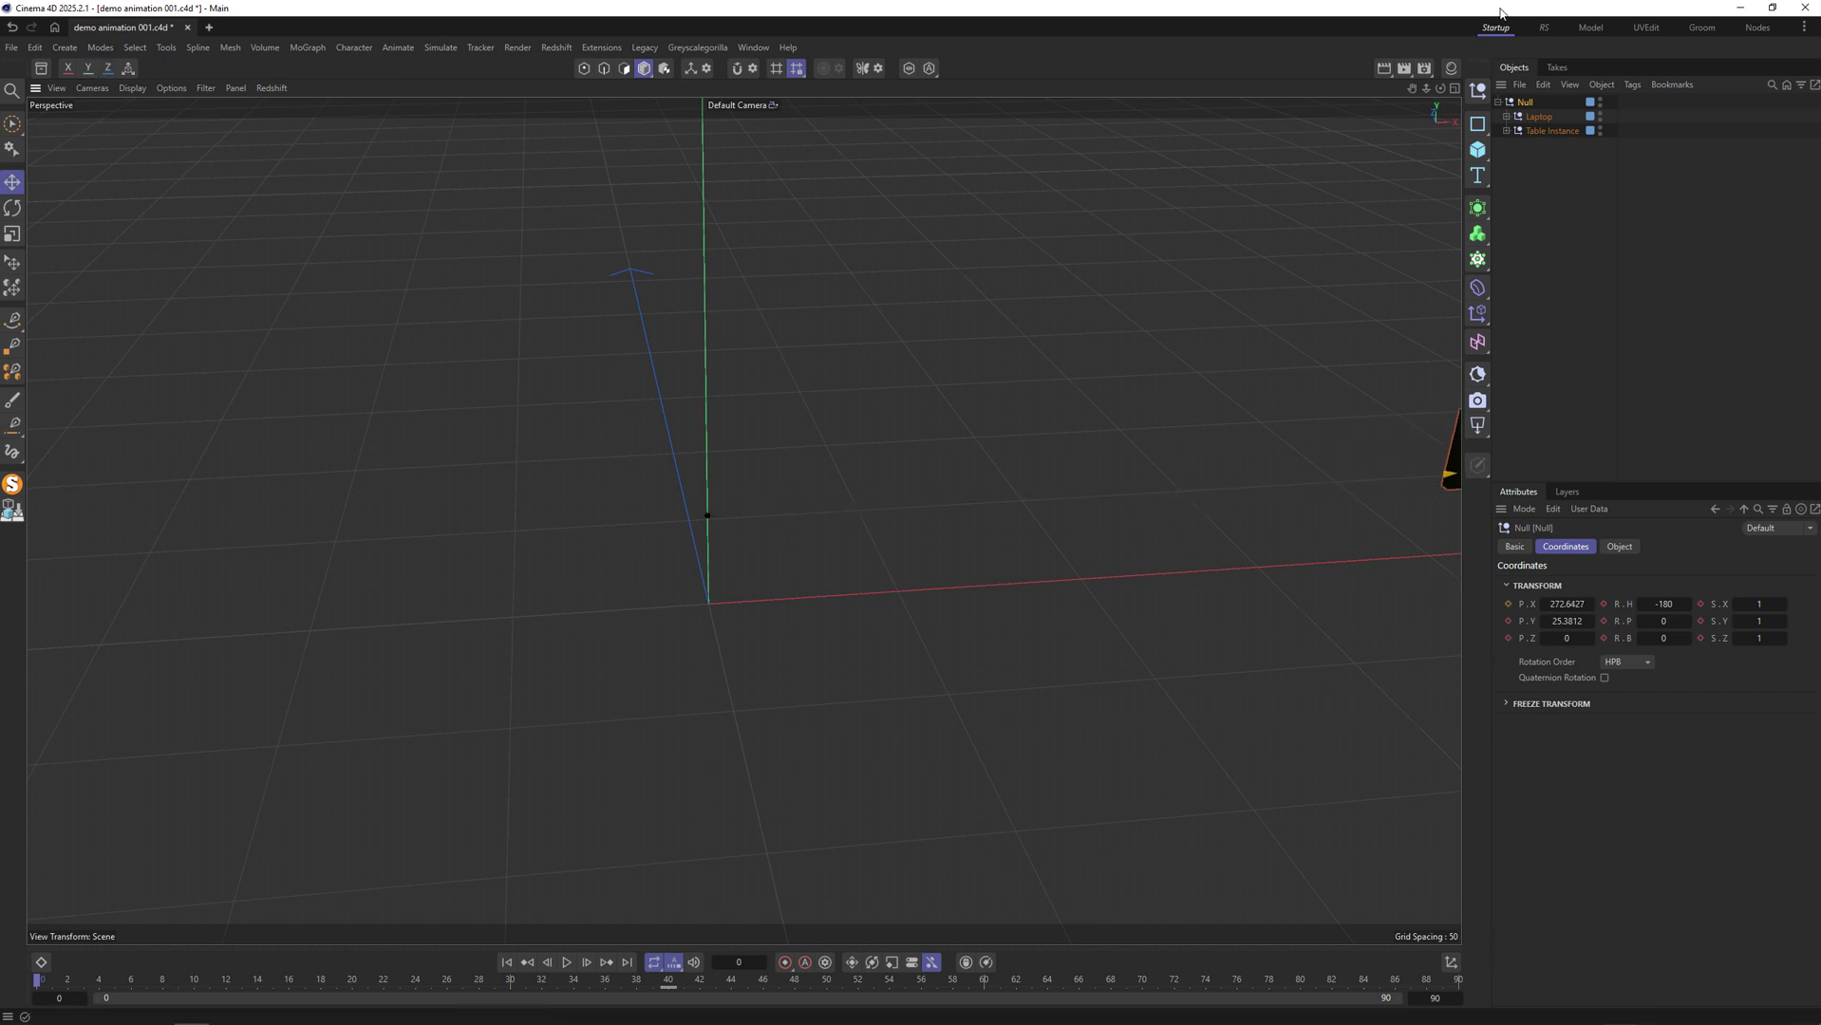
Set the render output resolution to 720 pixels wide and 1280 pixels high.
{"action": "left_click", "coordinate": [1452, 68]}
{"action": "left_click", "coordinate": [1649, 135]}
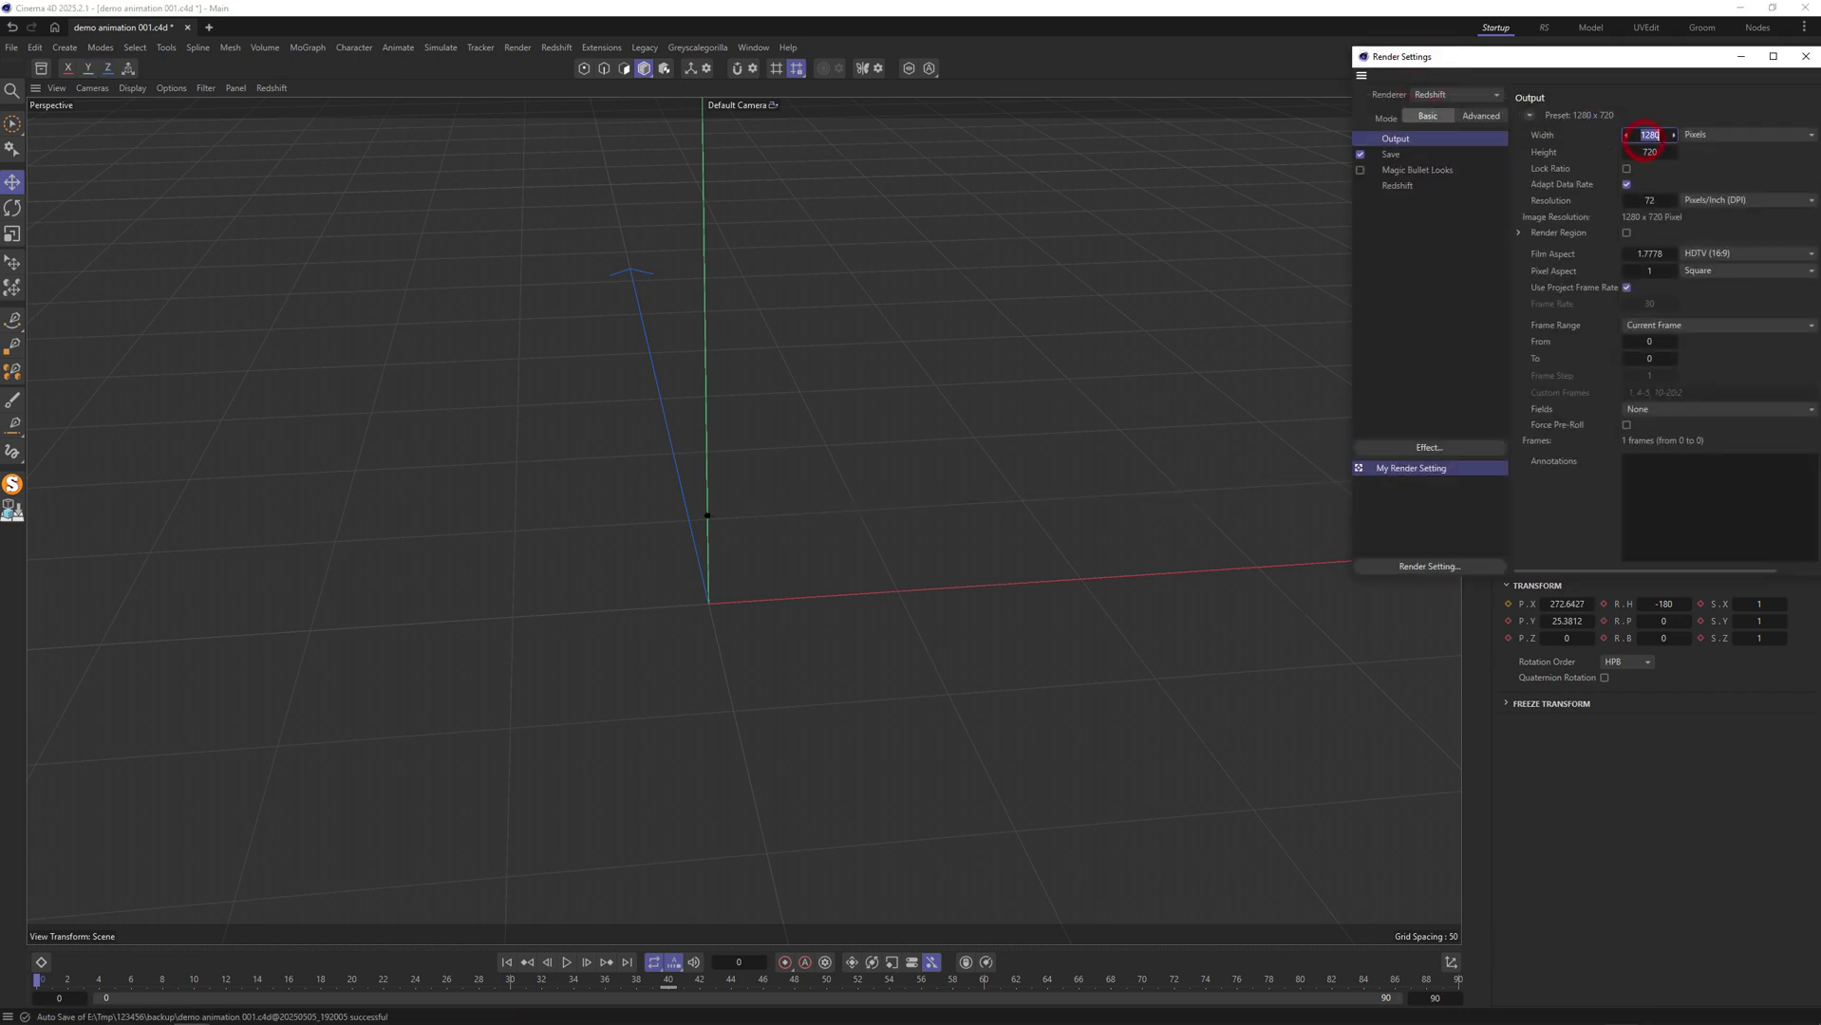
{"action": "key", "text": "Tab"}
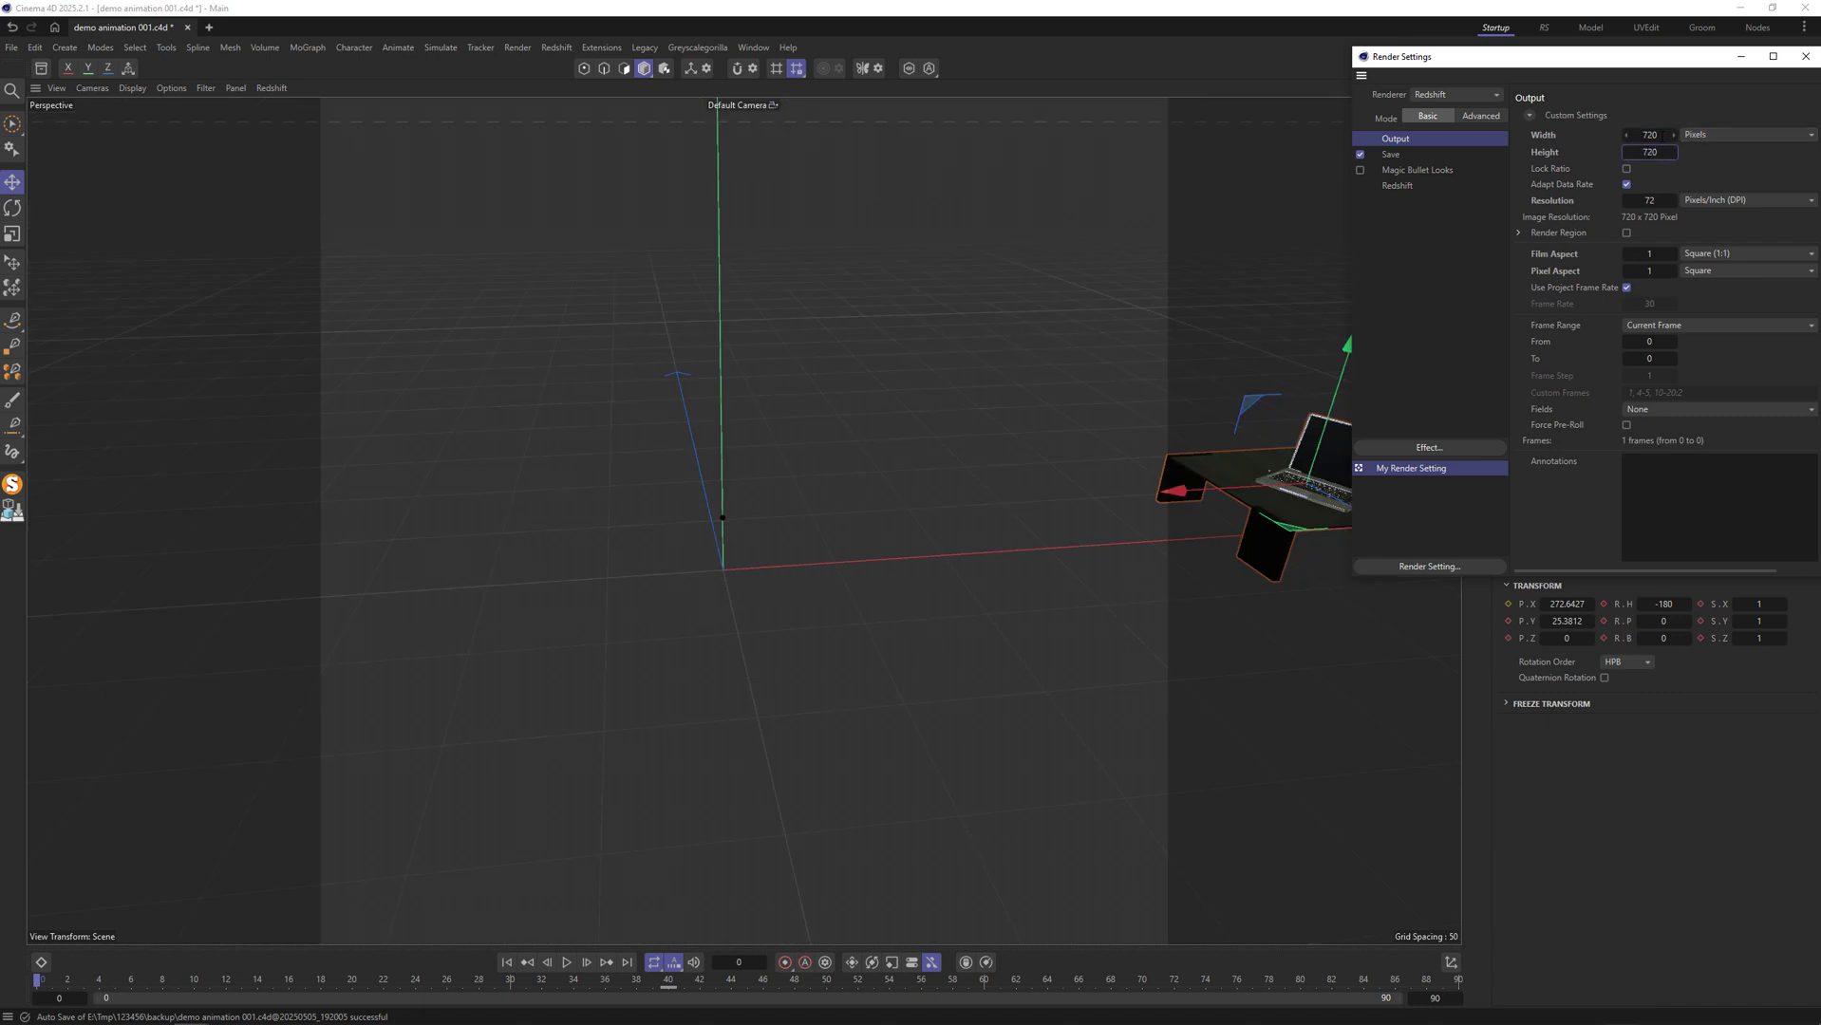
{"action": "left_click", "coordinate": [1652, 151]}
{"action": "type", "text": "1280"}
{"action": "key", "text": "Return"}
{"action": "left_click", "coordinate": [1804, 56]}
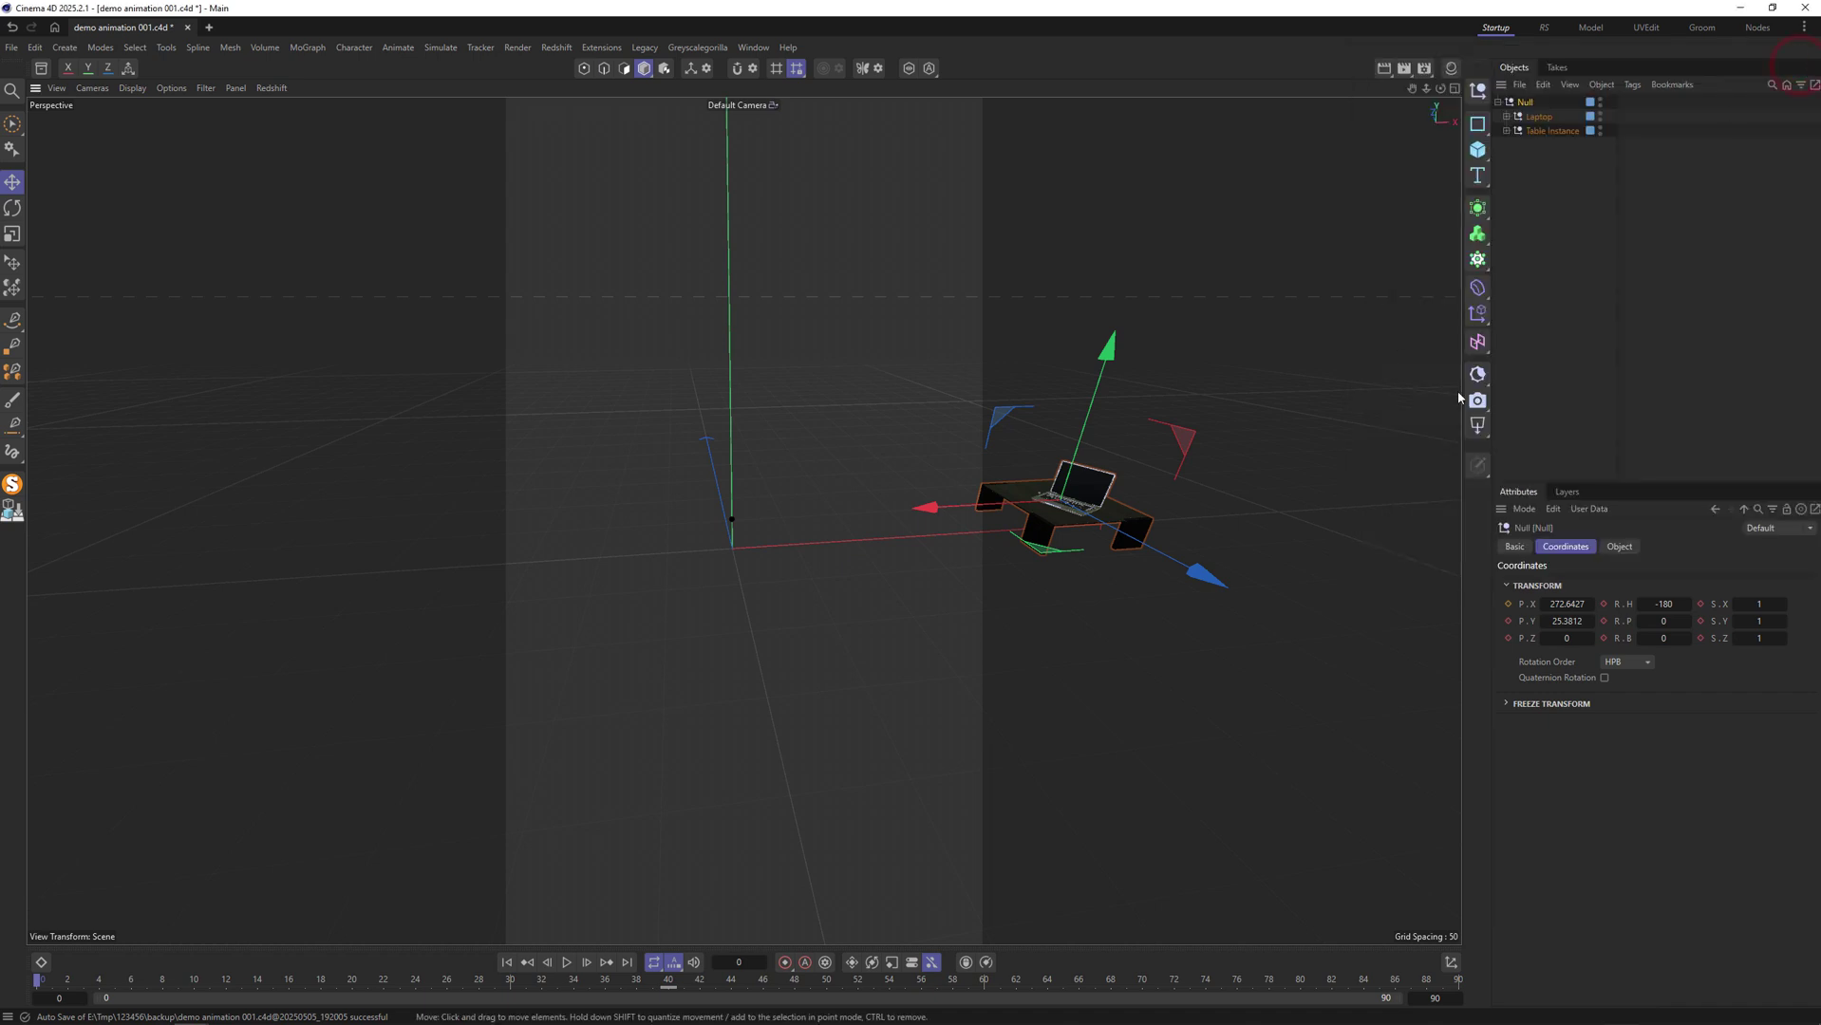
Add an RS Camera, look through it, and set its focal length to Tele (135 mm).
{"action": "left_click", "coordinate": [1538, 102]}
{"action": "left_click", "coordinate": [1610, 102]}
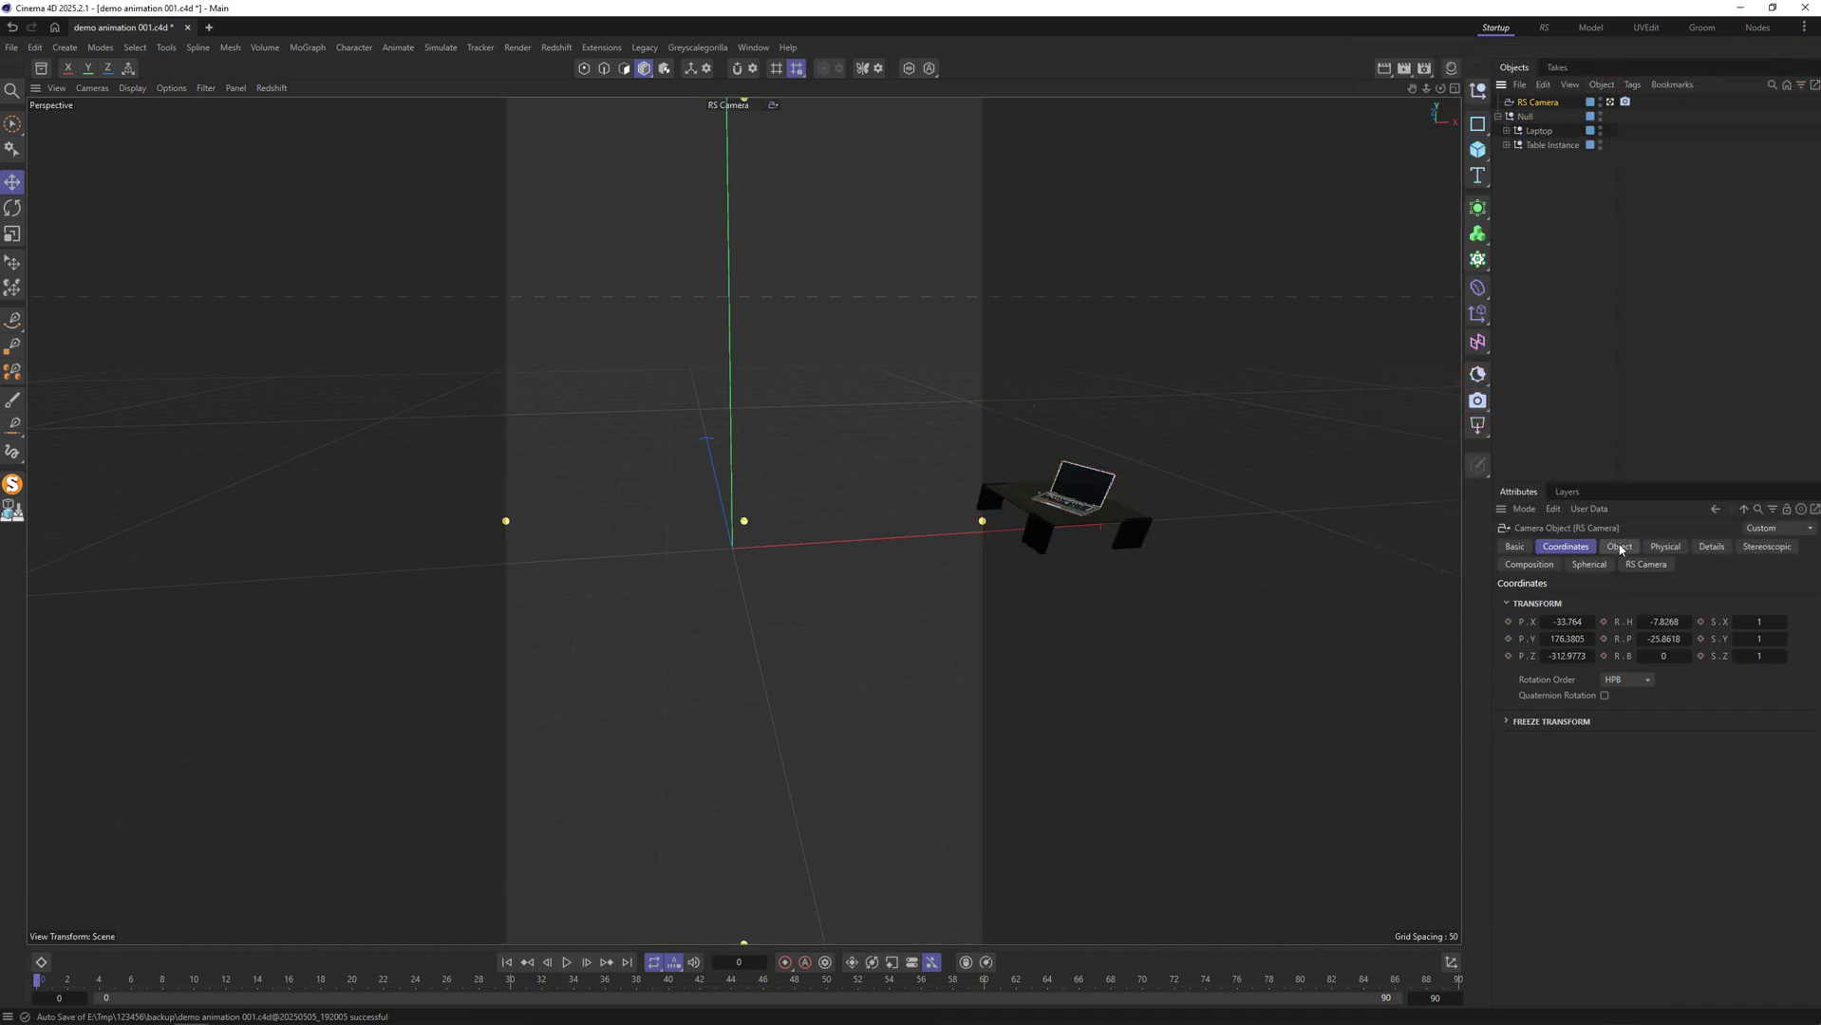
{"action": "left_click", "coordinate": [1620, 547]}
{"action": "left_click", "coordinate": [1704, 622]}
{"action": "left_click", "coordinate": [1769, 744]}
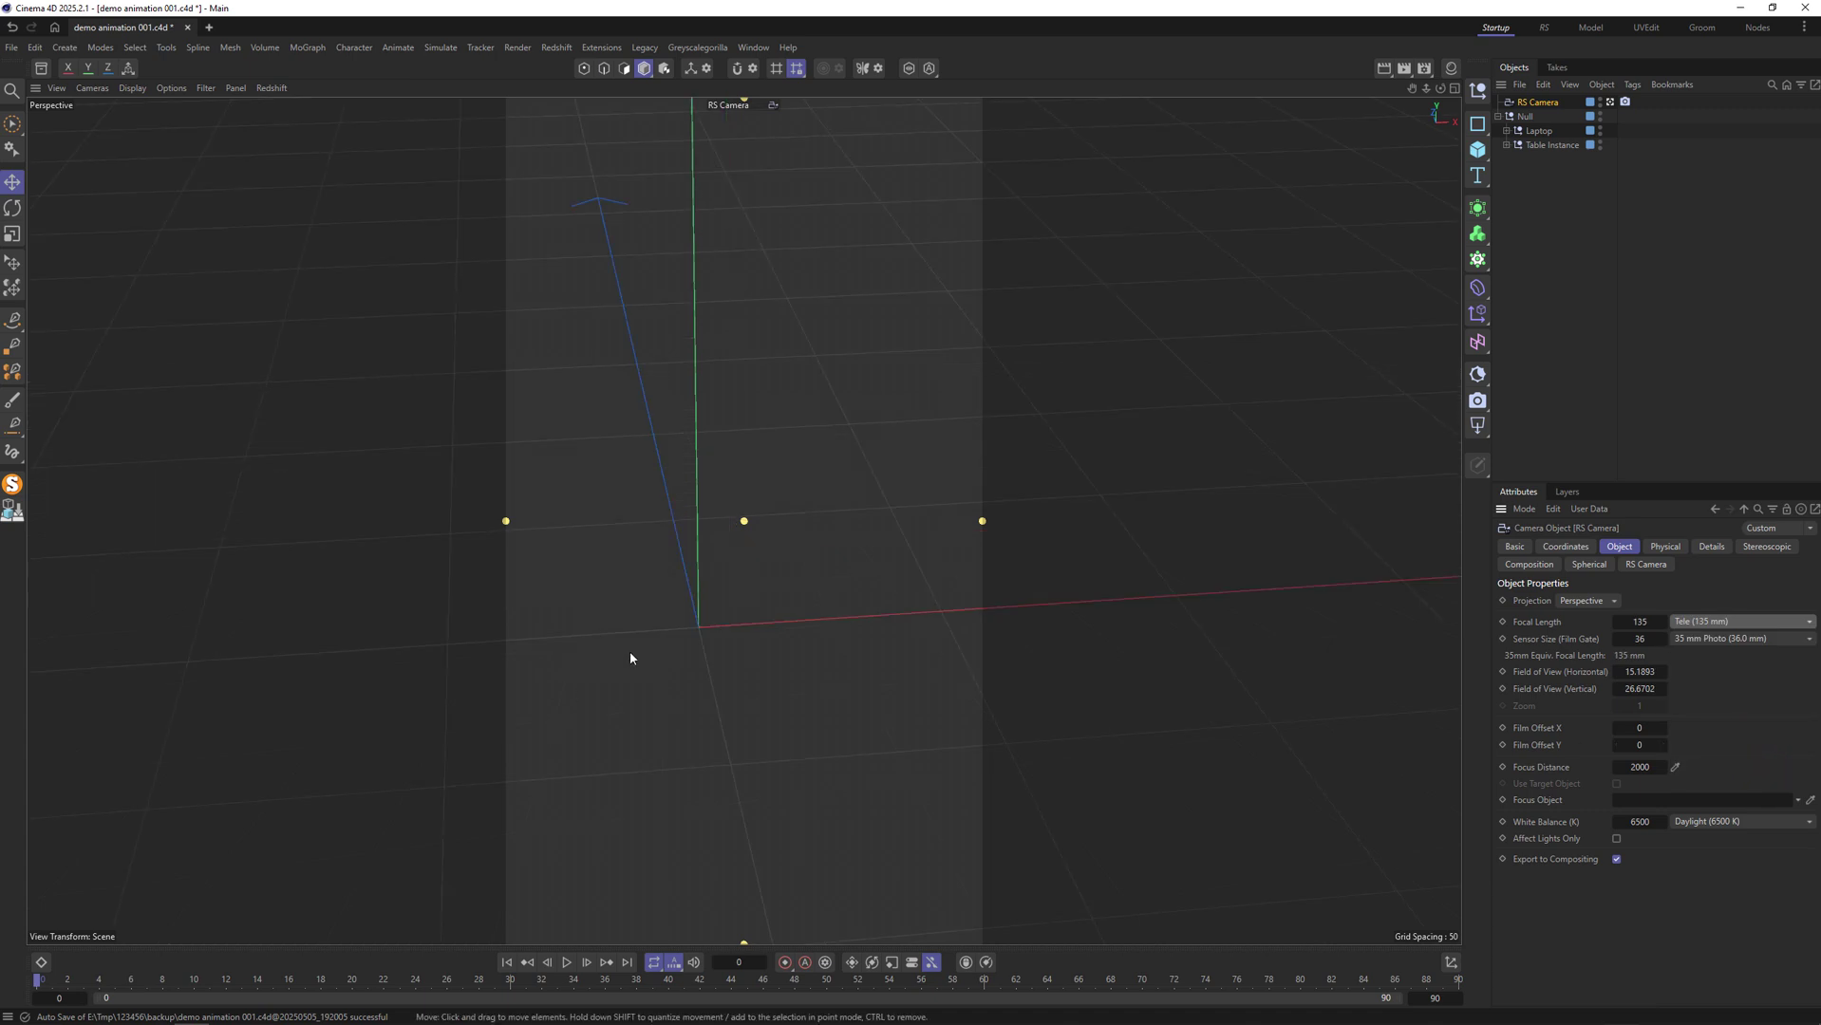
Reposition the RS Camera so the laptop and table are framed from a three-quarter angle.
{"action": "middle_click_drag", "start_coordinate": [733, 636], "coordinate": [812, 520], "text": "alt"}
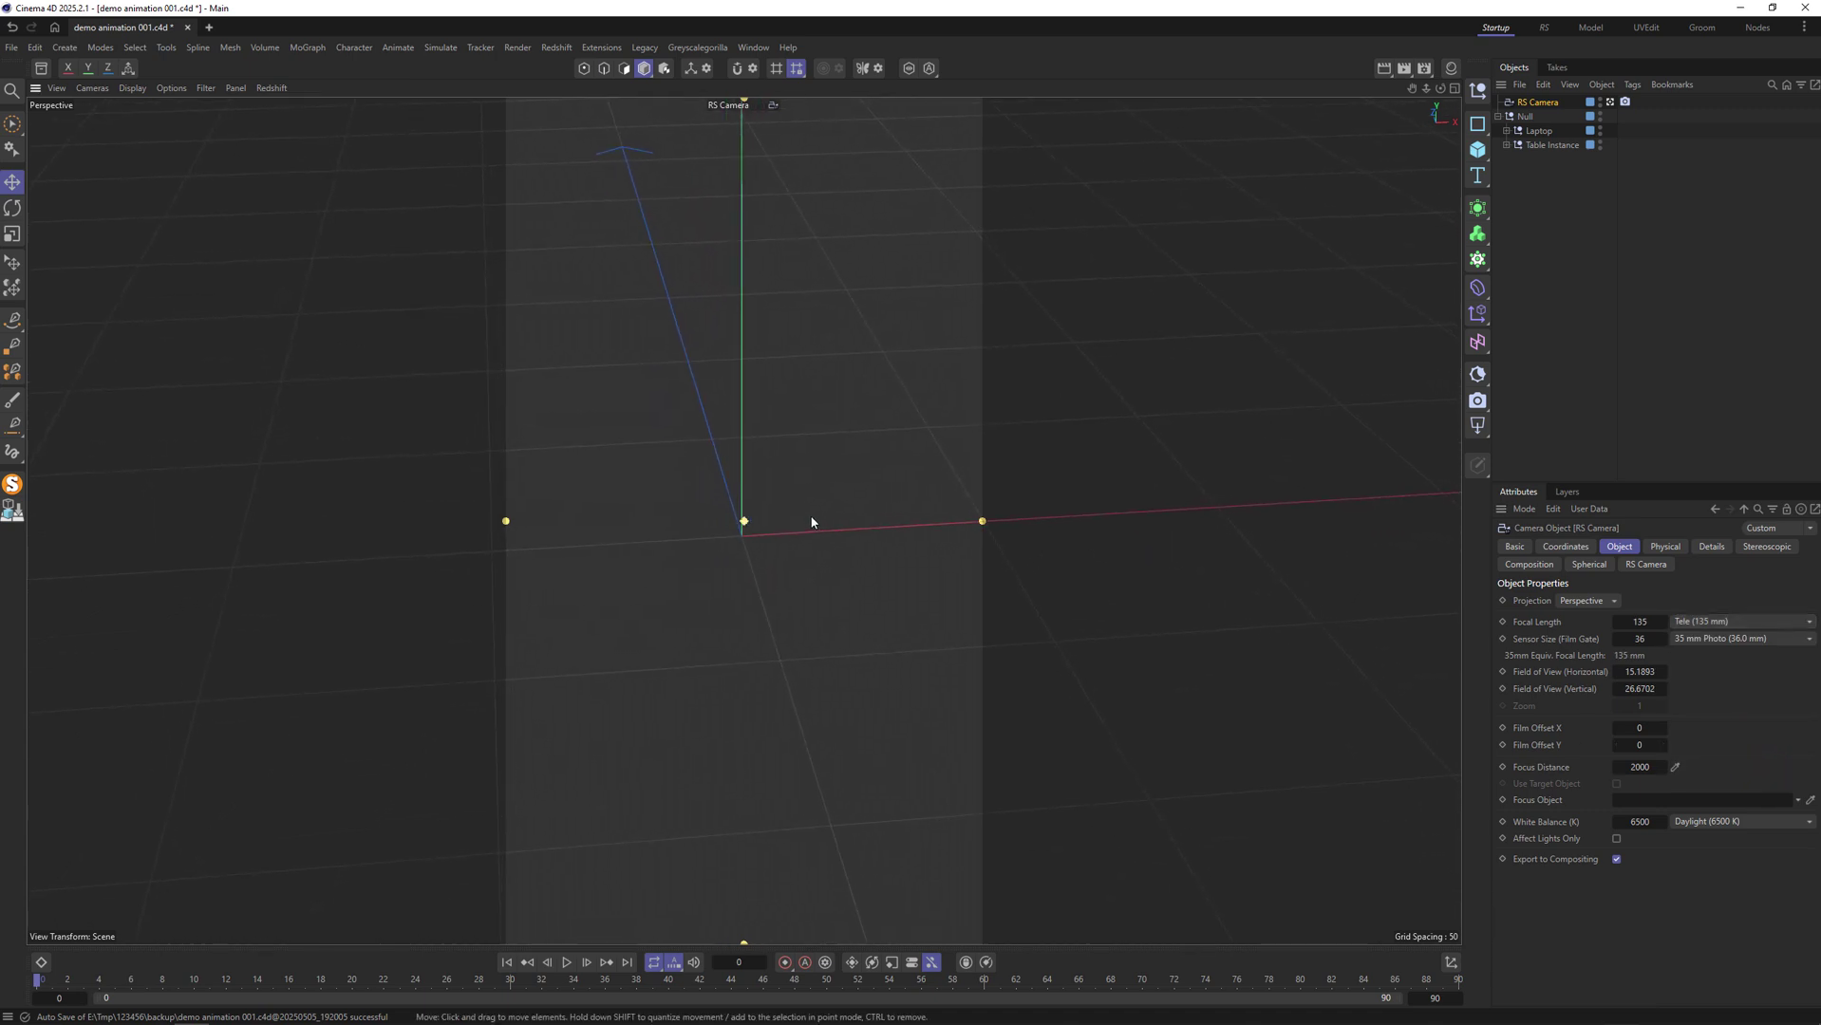
{"action": "left_click", "coordinate": [55, 979]}
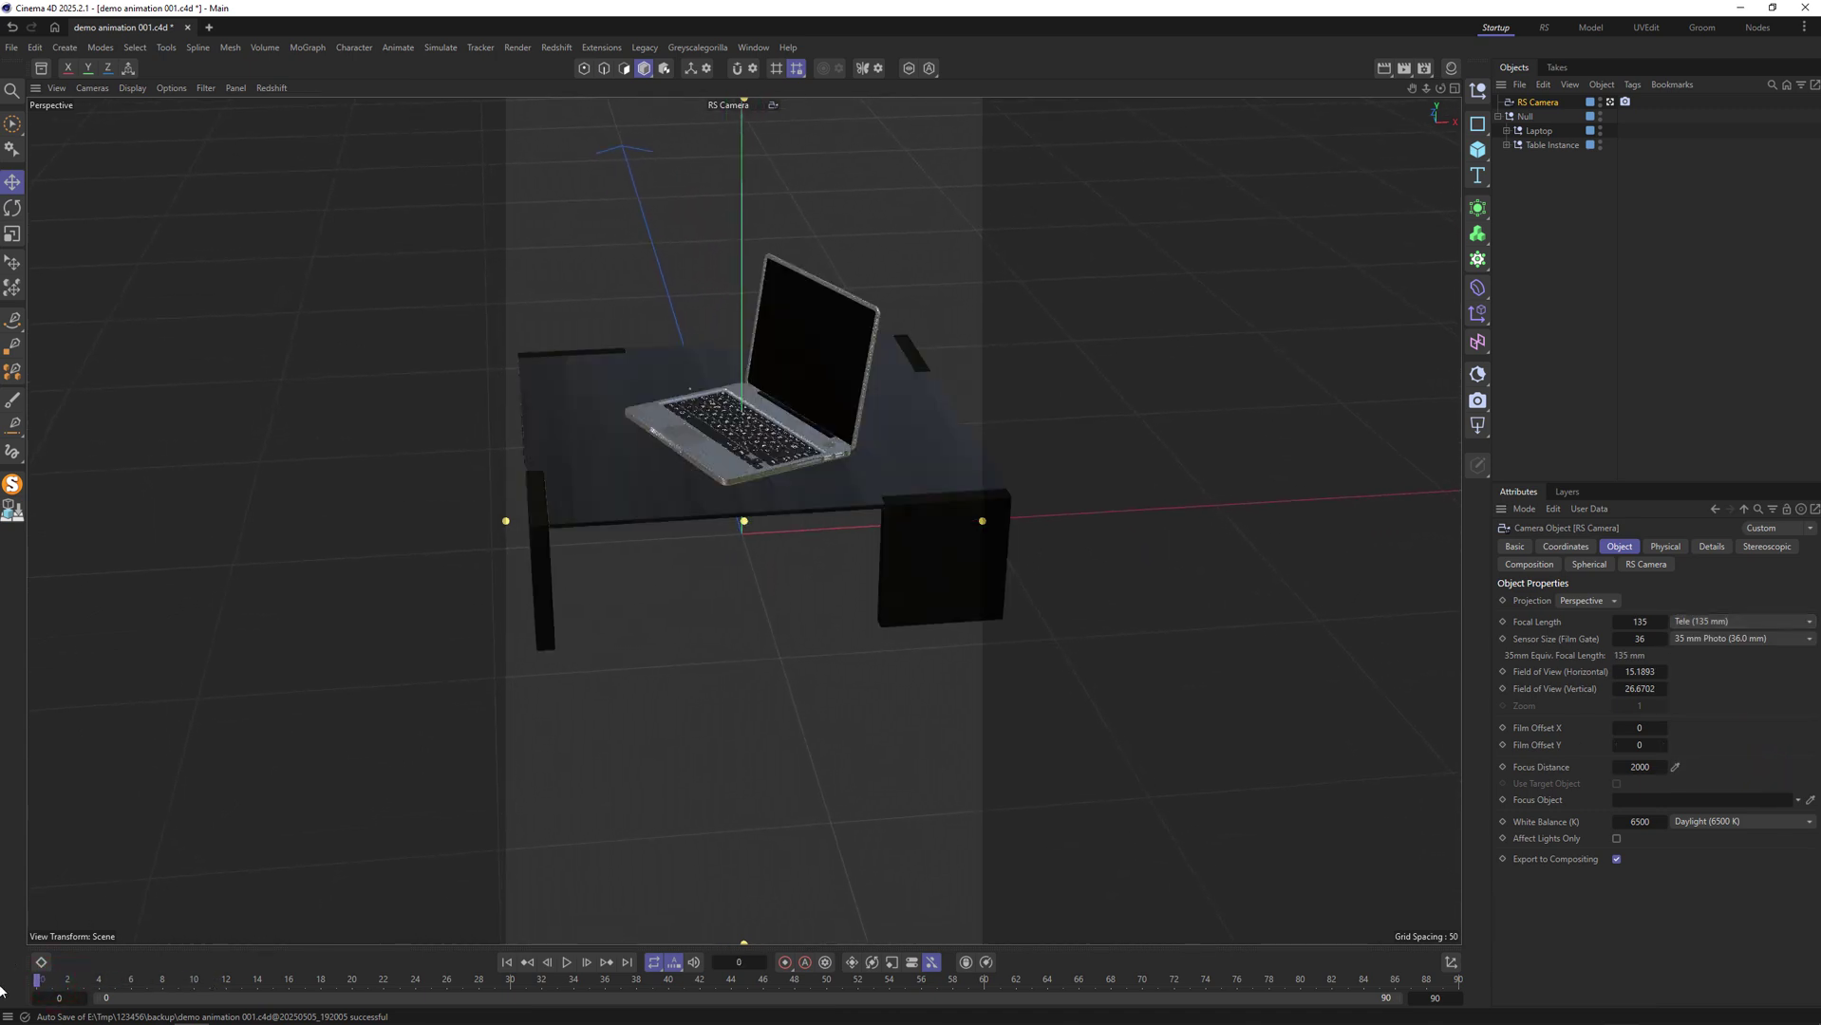
{"action": "left_click_drag", "start_coordinate": [595, 583], "coordinate": [778, 540], "text": "alt"}
Change the render output height to 720 pixels for a square frame.
{"action": "left_click", "coordinate": [1421, 72]}
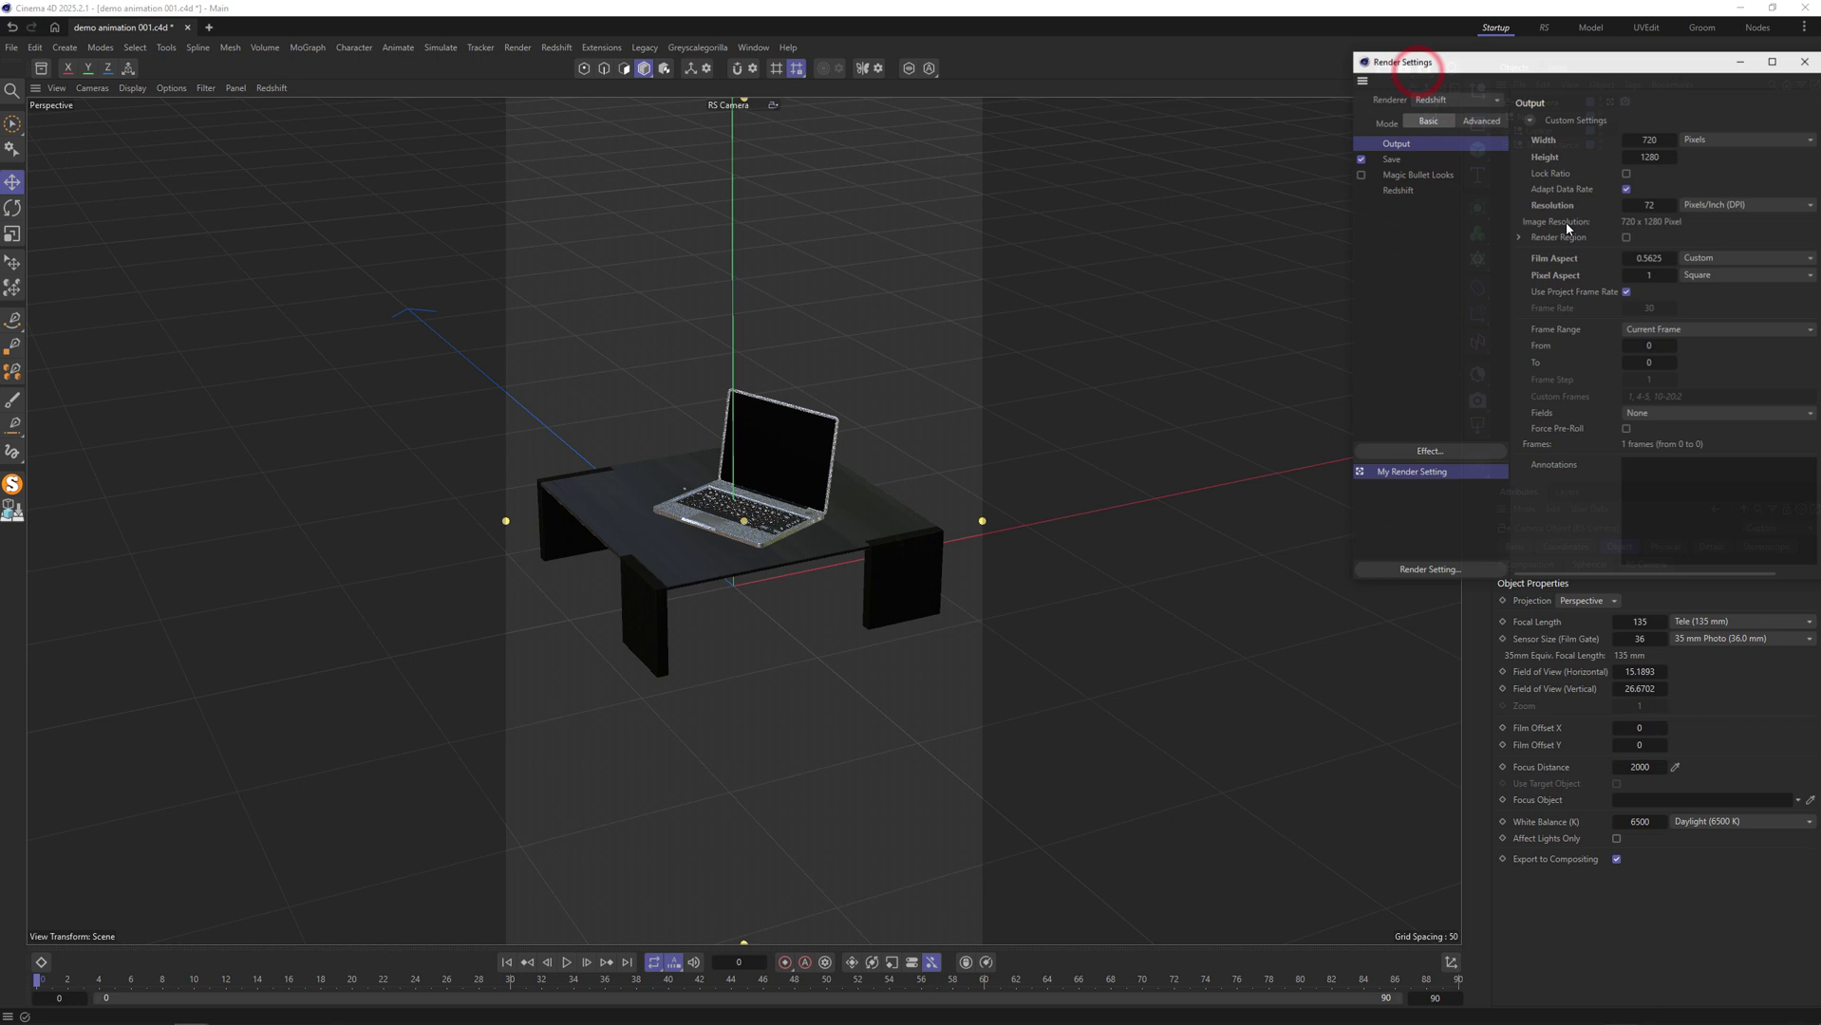
{"action": "double_click", "coordinate": [1657, 156]}
{"action": "type", "text": "720"}
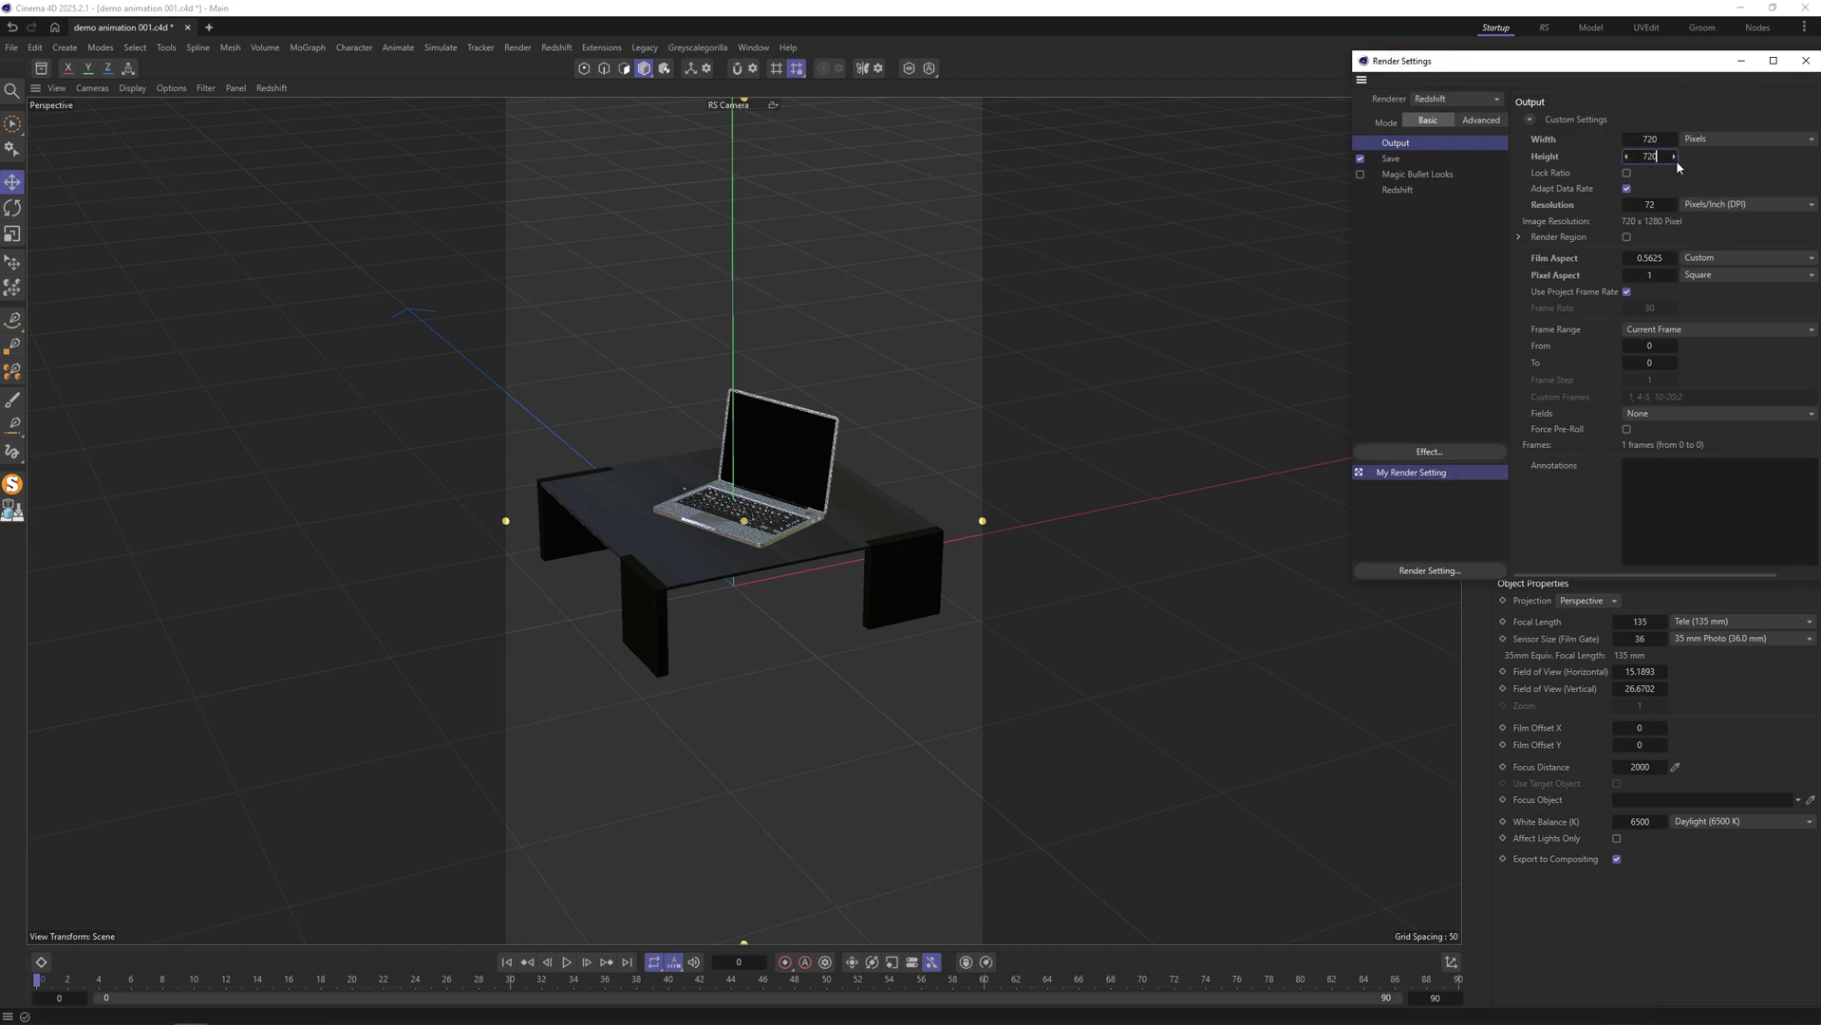
{"action": "key", "text": "Return"}
{"action": "left_click", "coordinate": [1804, 60]}
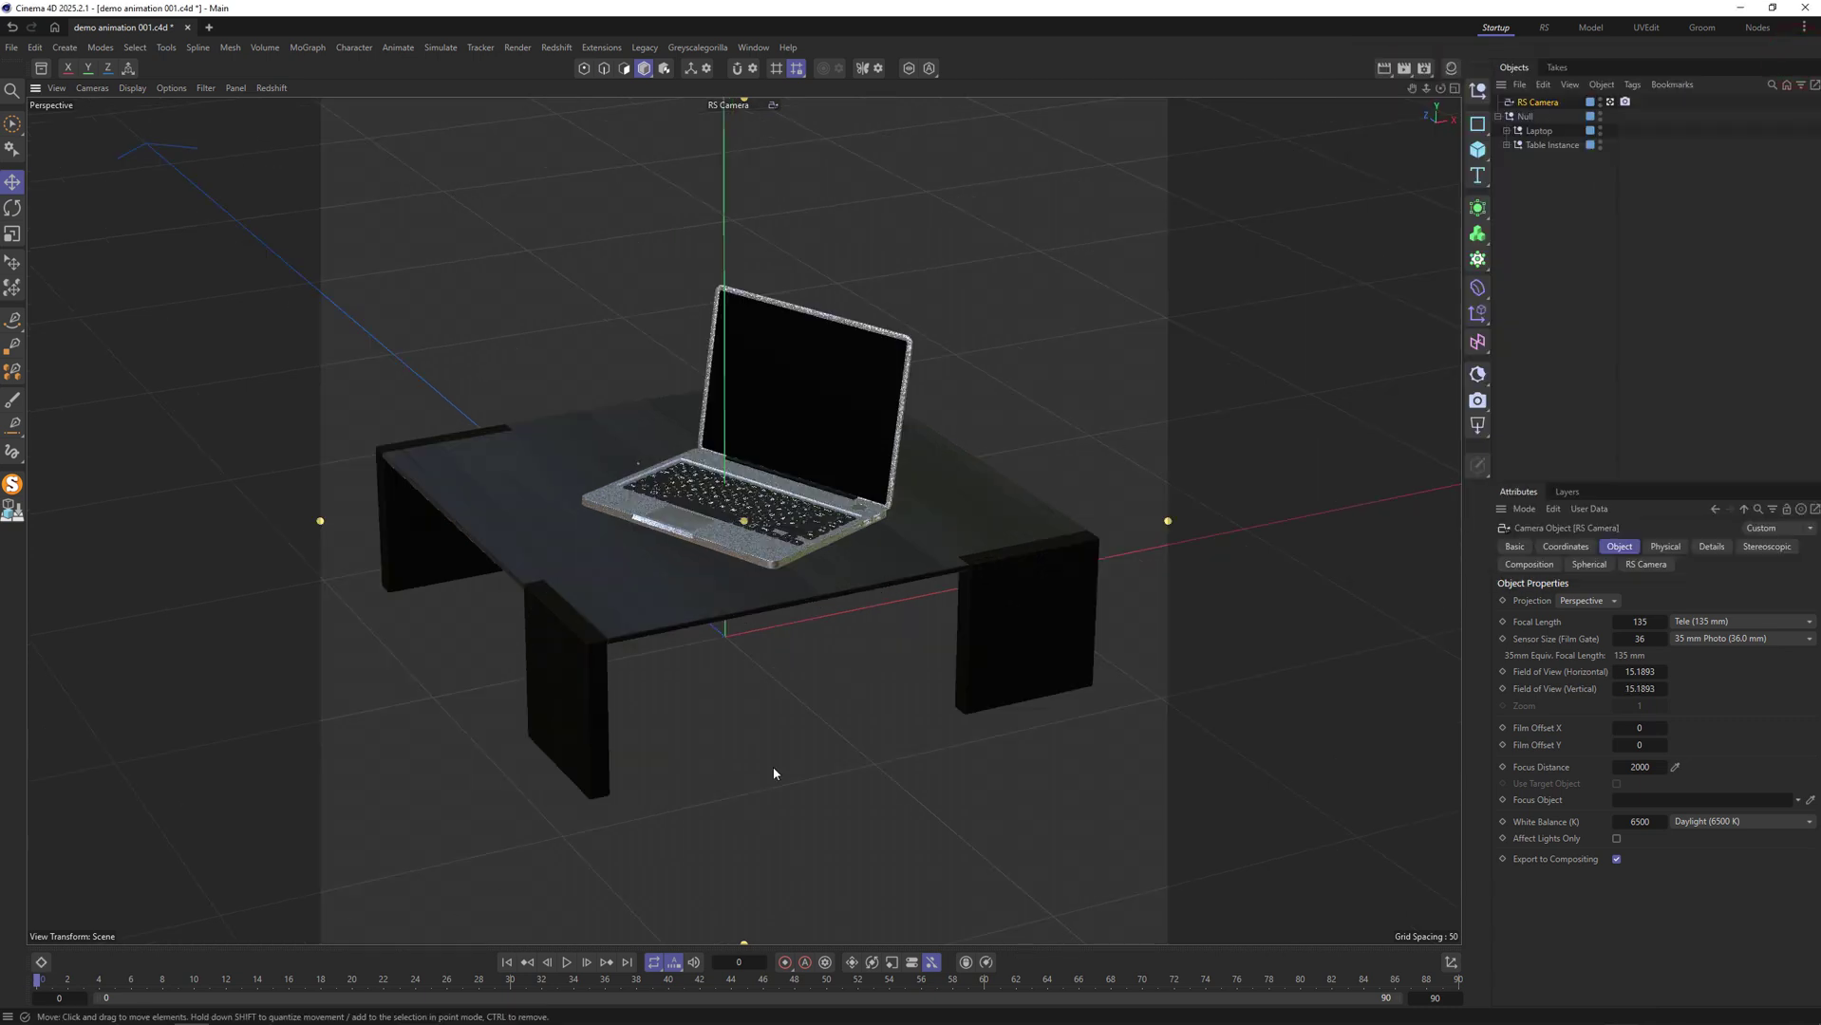
At frame 0, move the Null along X out of the camera frame, keyframe it, and scrub ahead to frame 40.
{"action": "left_click", "coordinate": [1526, 116]}
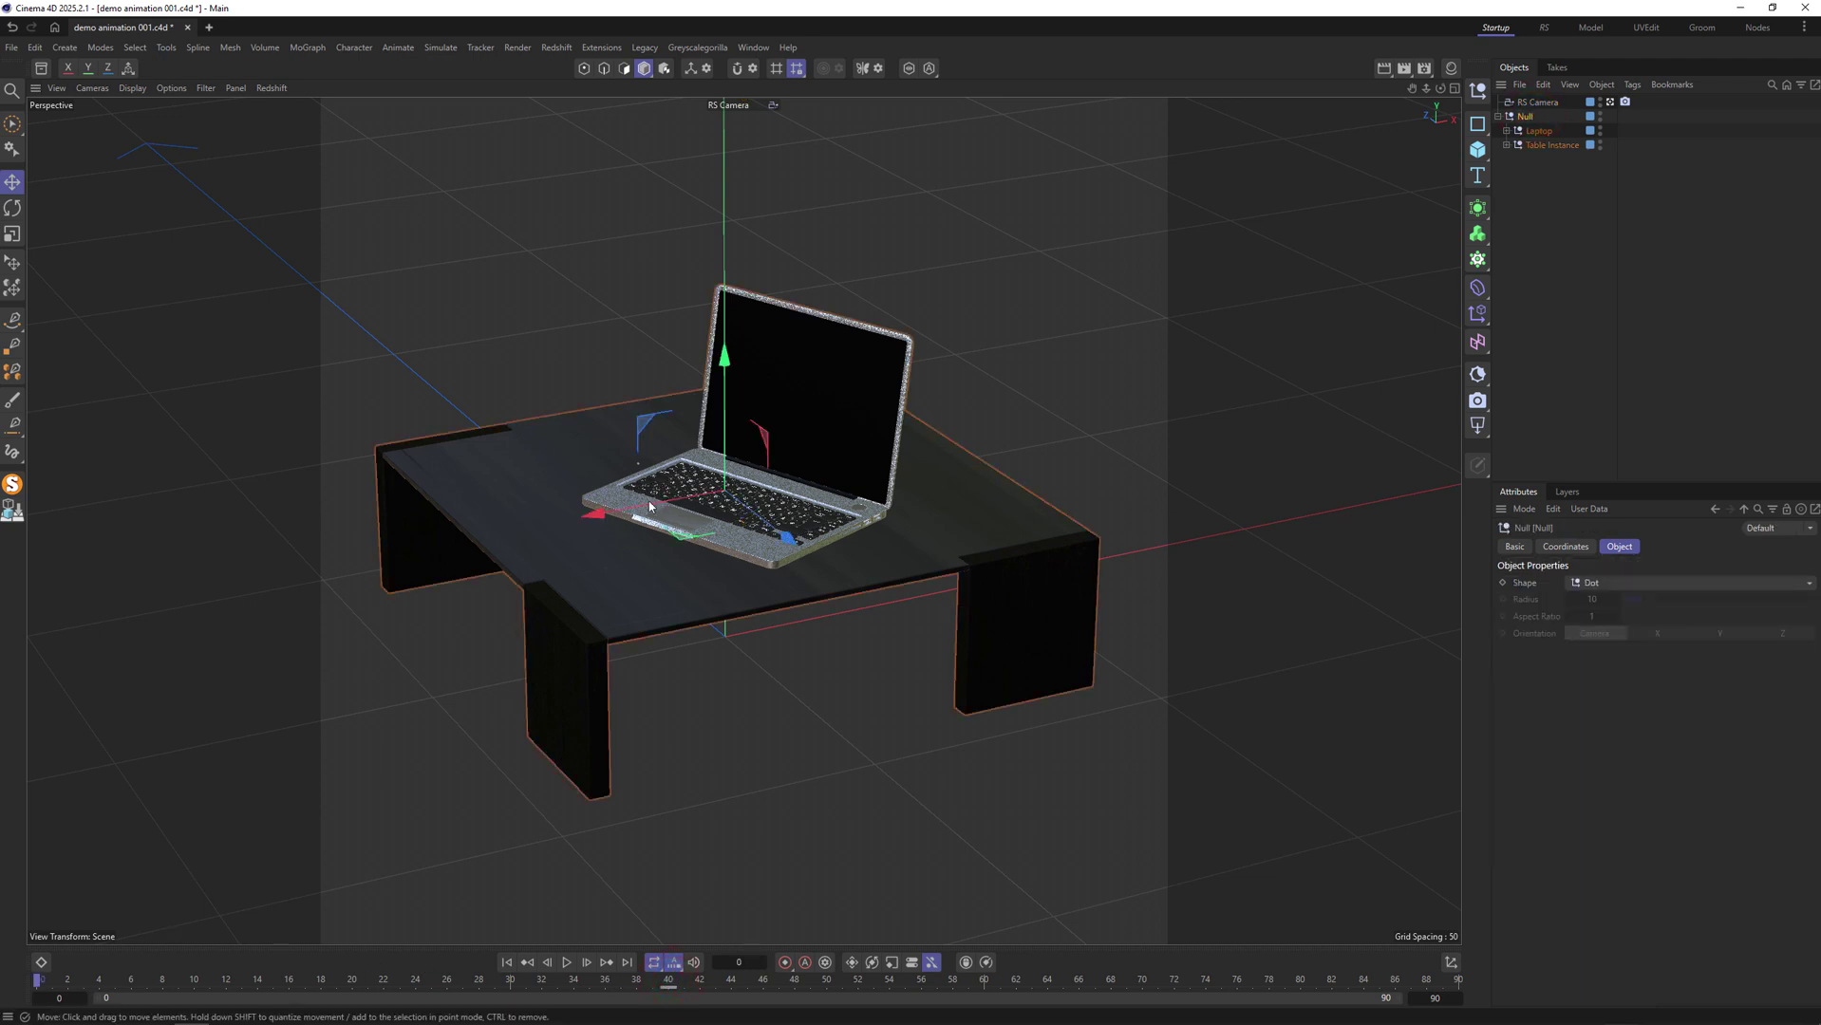
{"action": "left_click_drag", "start_coordinate": [649, 506], "coordinate": [1373, 372]}
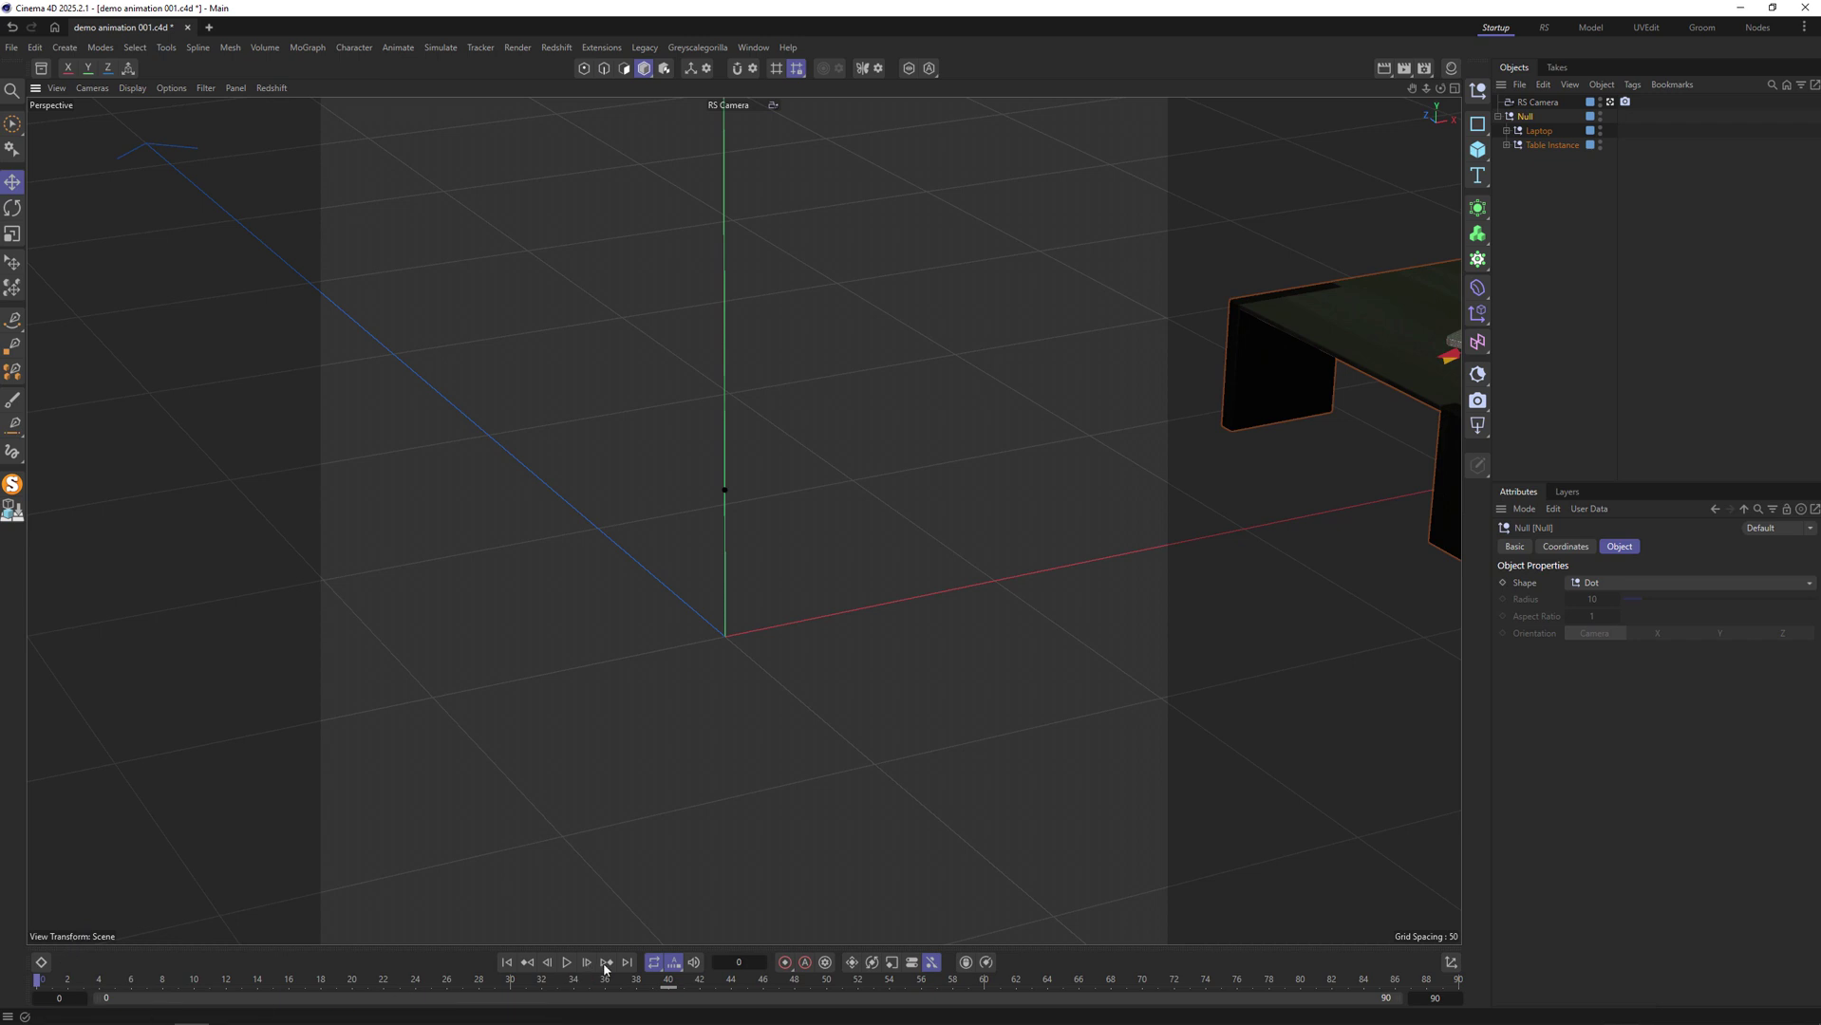
{"action": "left_click", "coordinate": [784, 961]}
{"action": "left_click", "coordinate": [621, 979]}
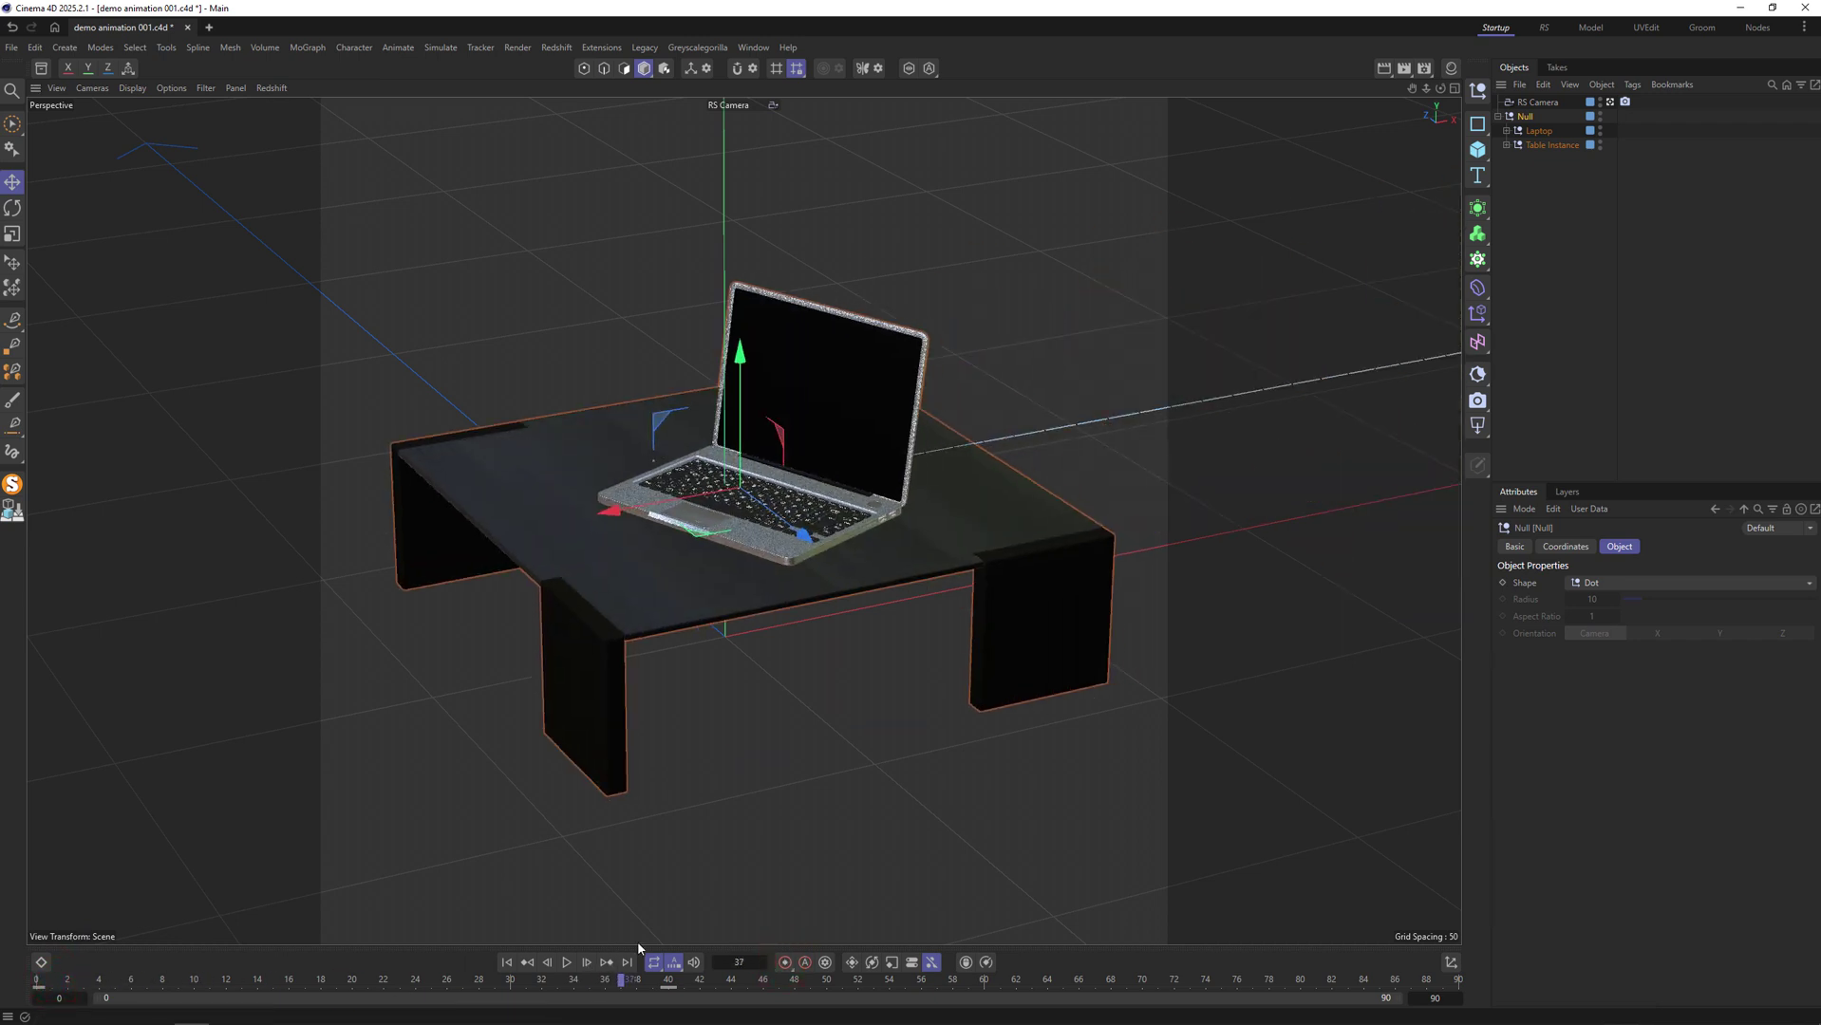
{"action": "left_click", "coordinate": [668, 979]}
Select the laptop's Lid group and record a keyframe of its open position at frame 60.
{"action": "left_click", "coordinate": [1536, 131]}
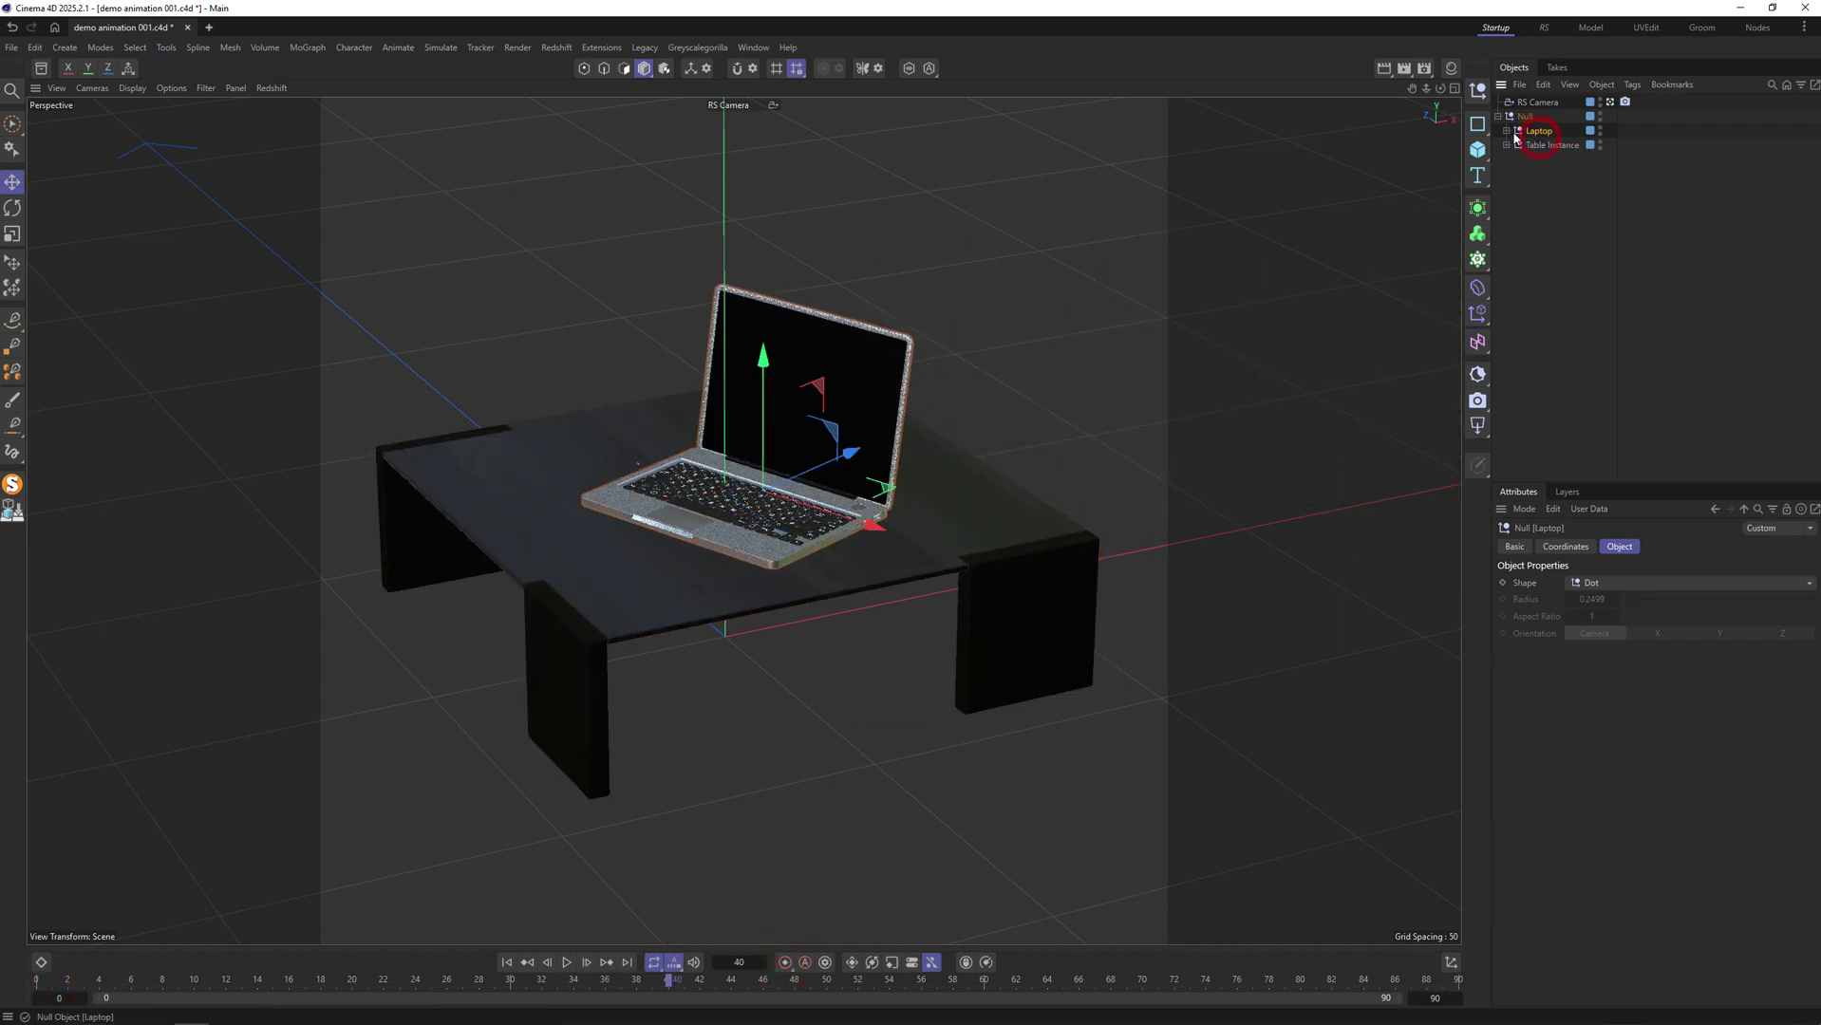
{"action": "left_click", "coordinate": [1506, 131]}
{"action": "left_click", "coordinate": [1543, 187]}
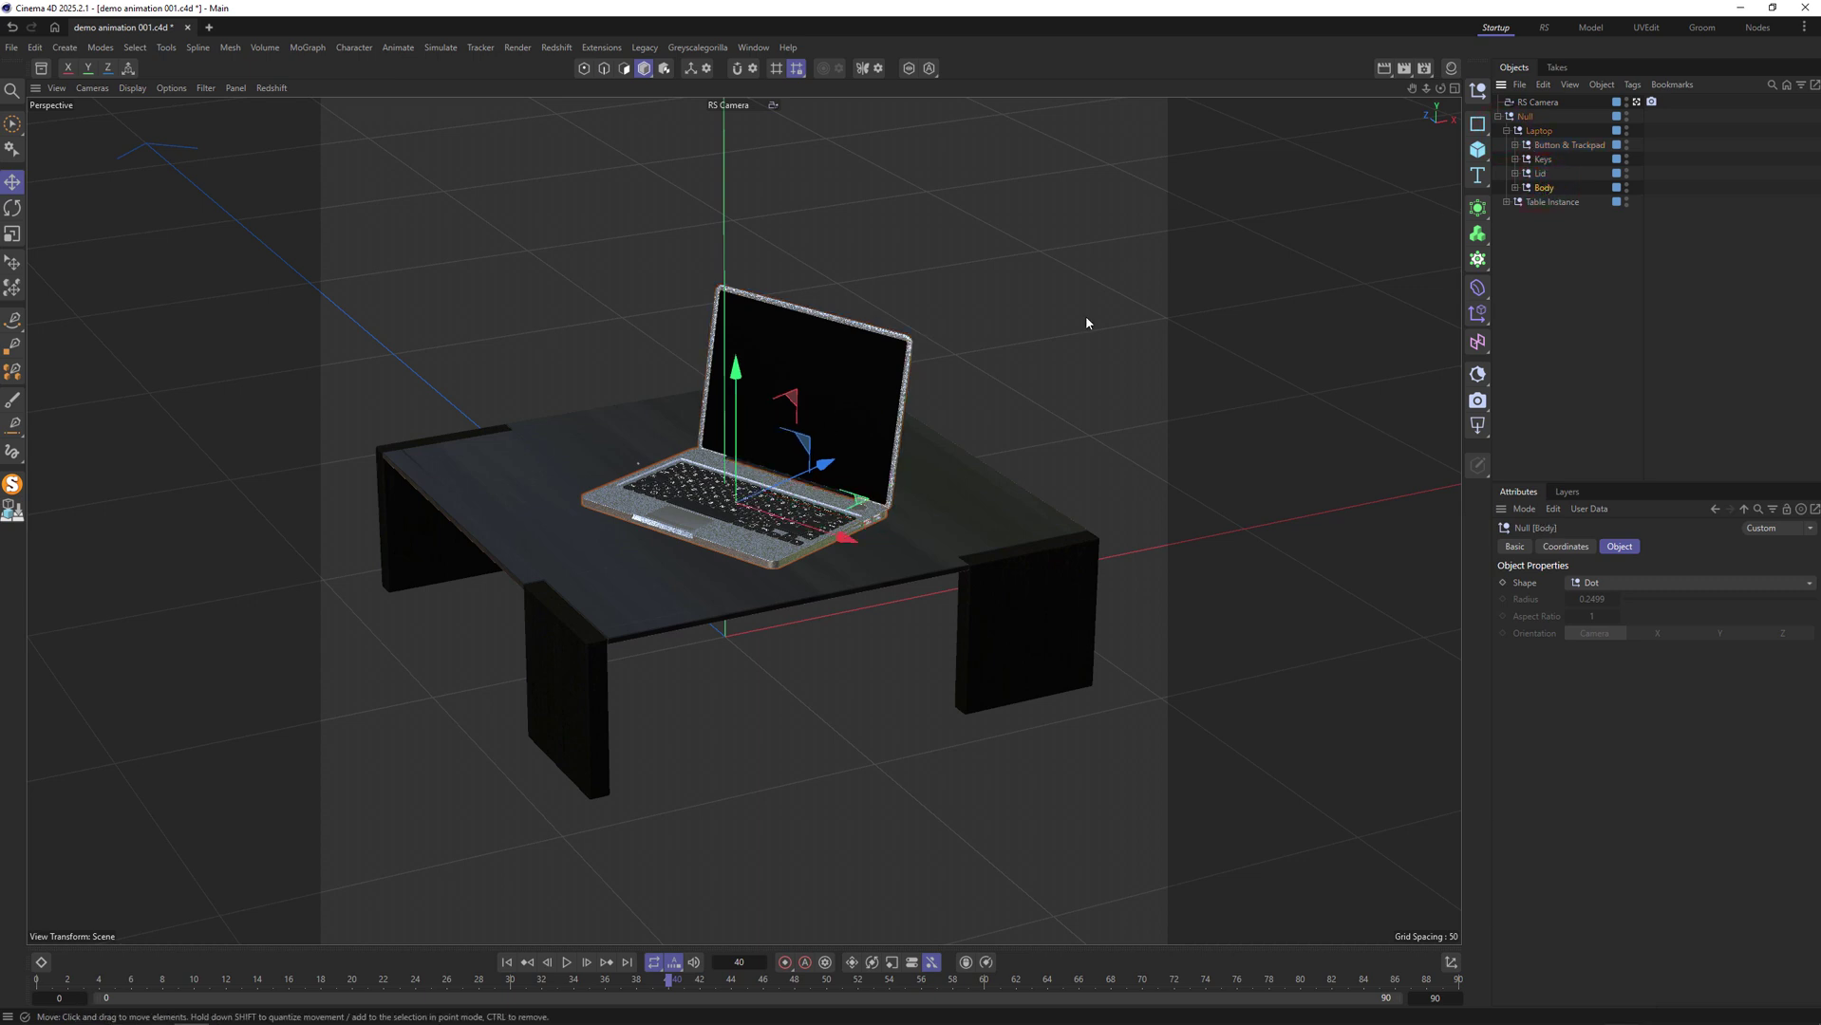
{"action": "left_click", "coordinate": [1558, 145]}
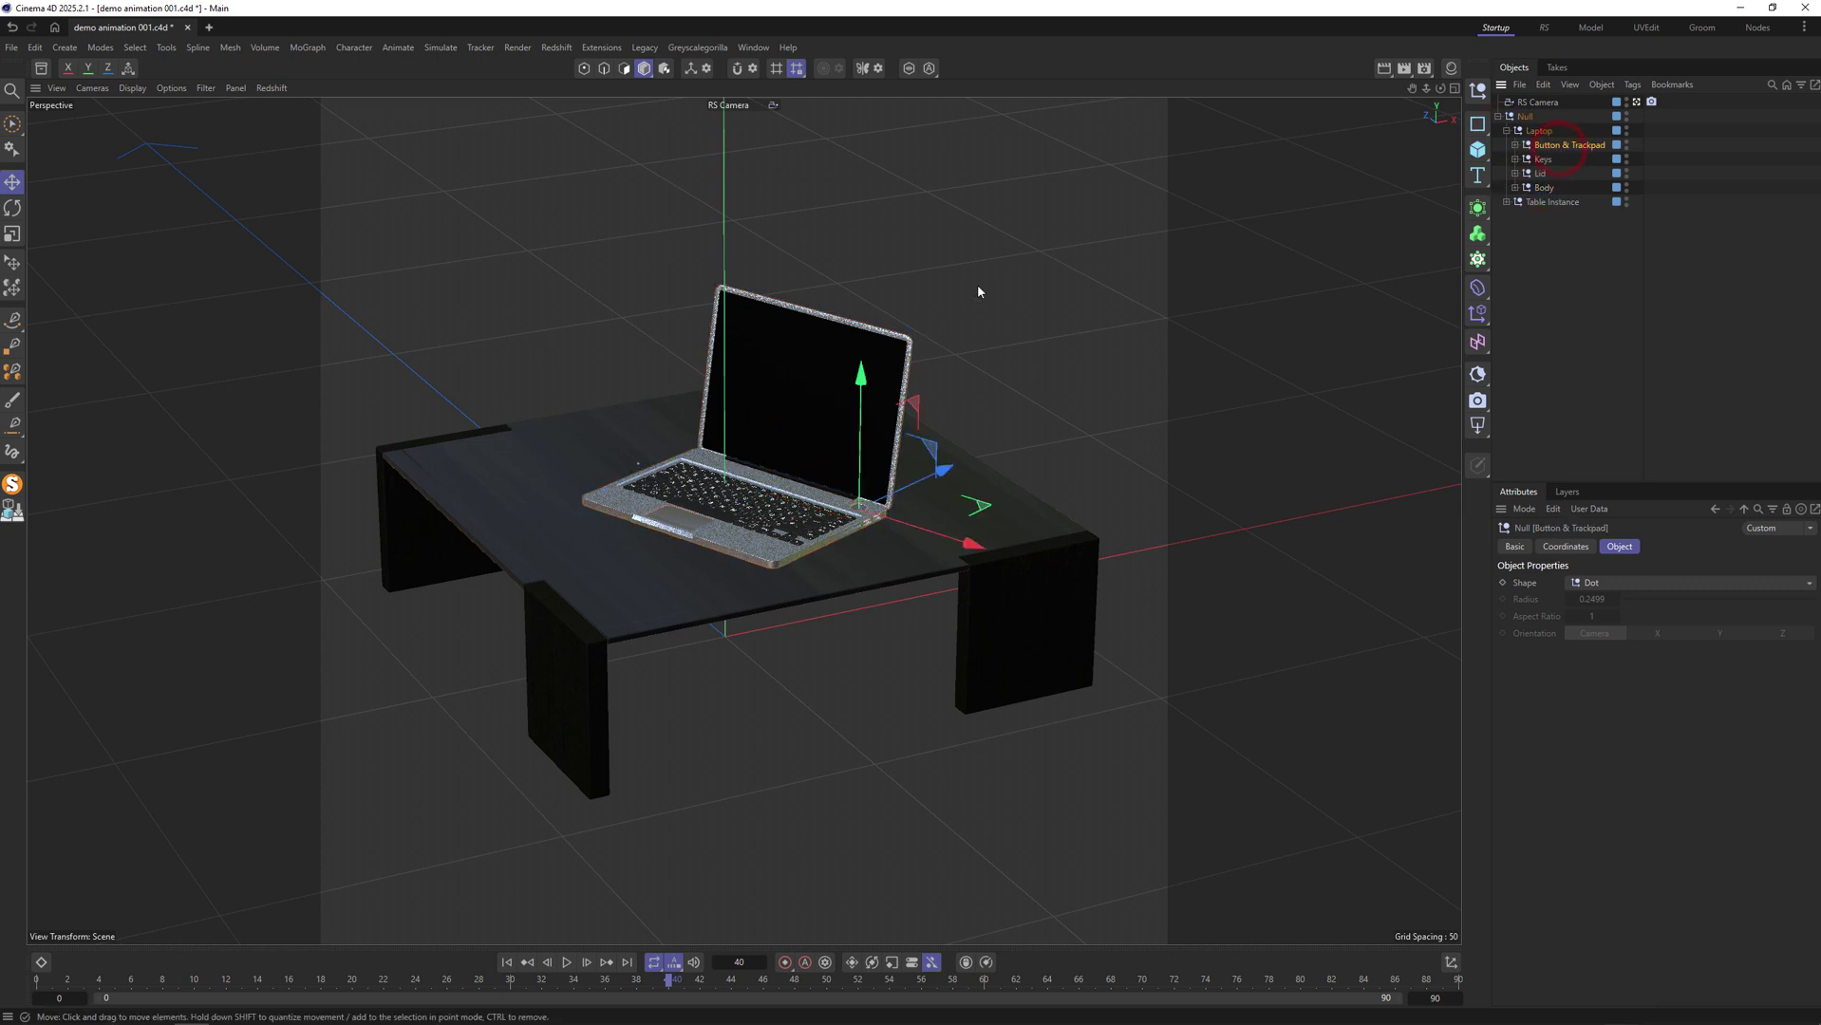
{"action": "left_click", "coordinate": [1543, 174]}
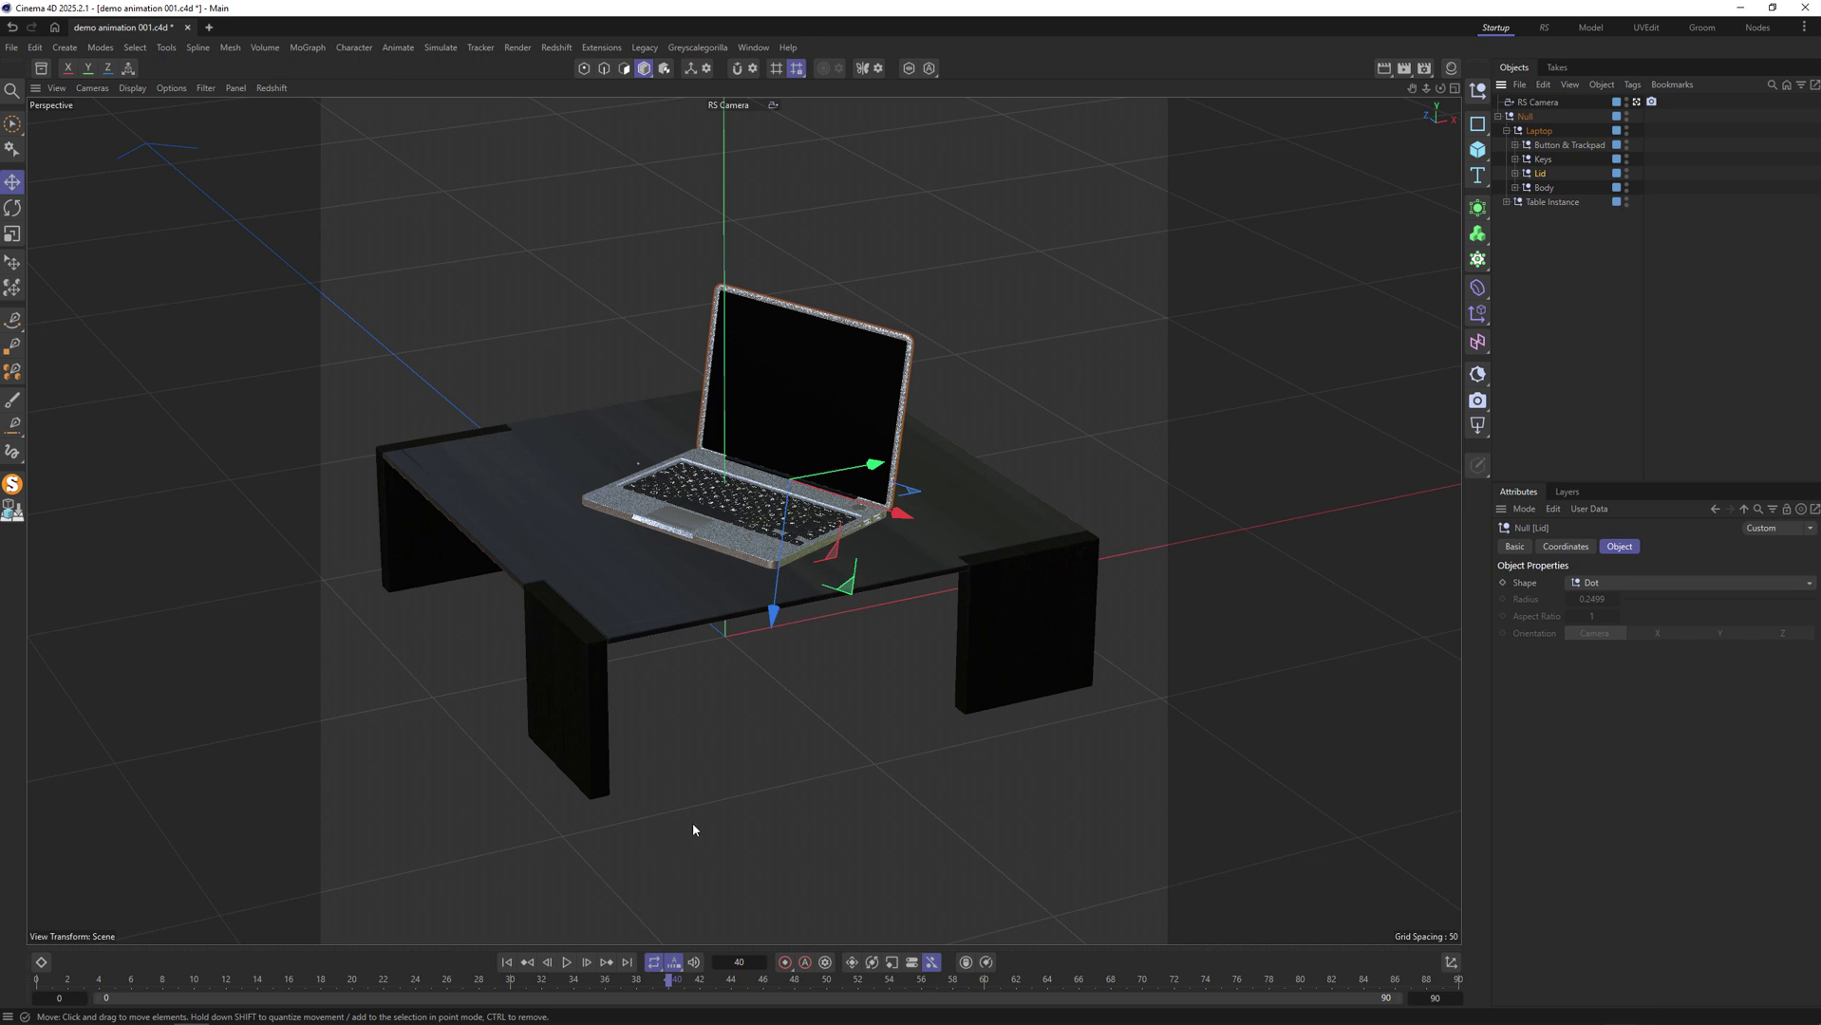
{"action": "key", "text": "ctrl+g"}
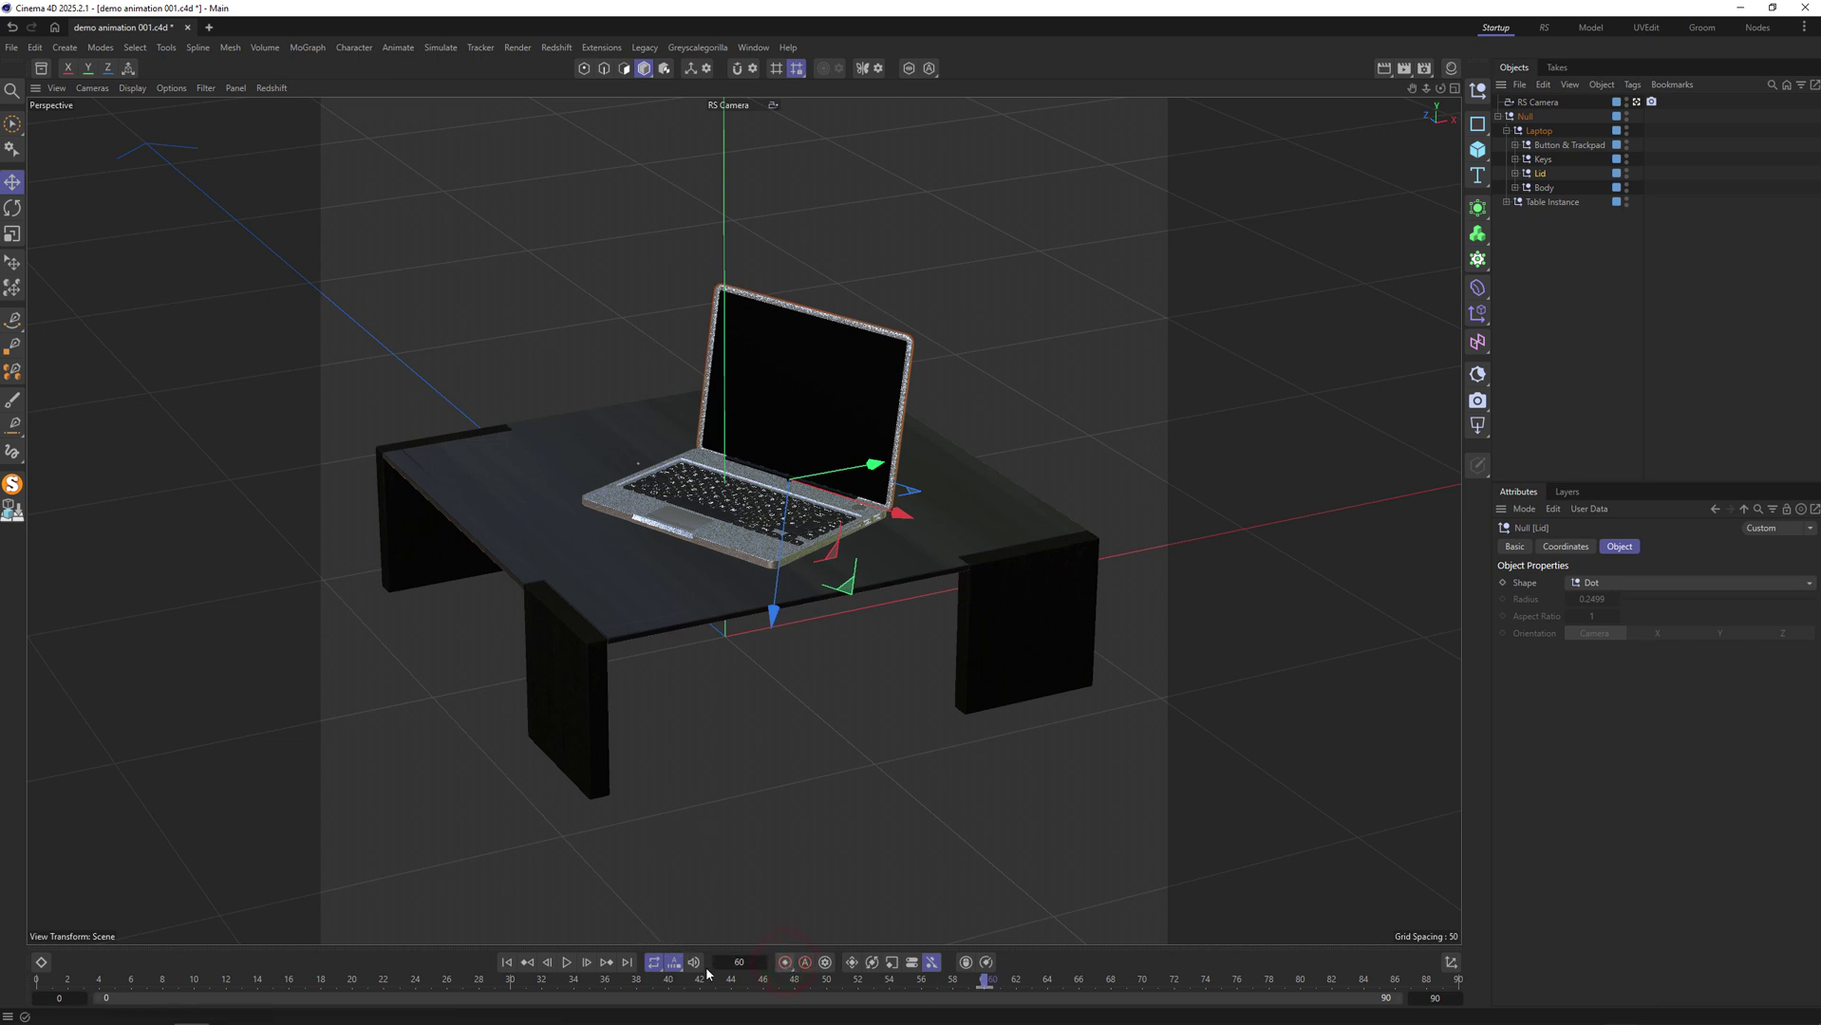
At frame 40, rotate the Lid shut onto the laptop body and keyframe the closed position.
{"action": "left_click", "coordinate": [677, 981]}
{"action": "key", "text": "r"}
{"action": "left_click_drag", "start_coordinate": [731, 560], "coordinate": [733, 578]}
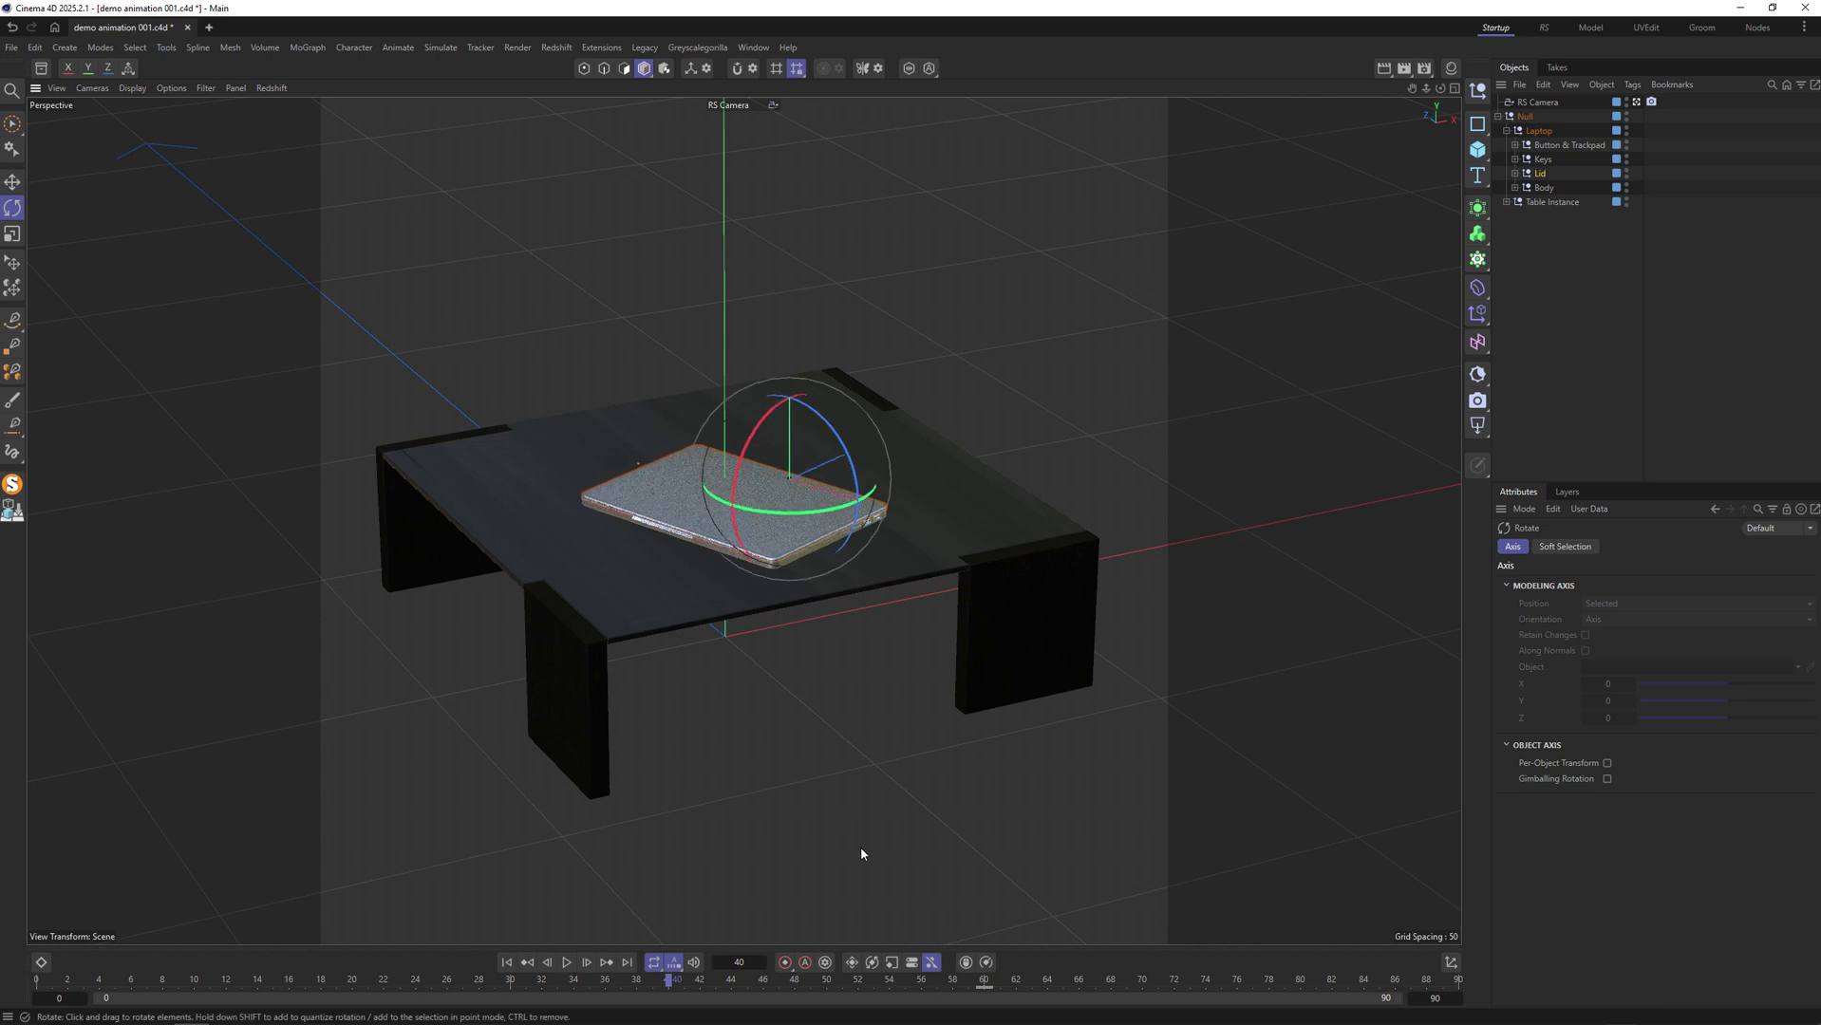
Play the animation from the start to check the table's slide-in and the lid's opening.
{"action": "left_click", "coordinate": [510, 963]}
{"action": "key", "text": "F8"}
{"action": "left_click", "coordinate": [1045, 694]}
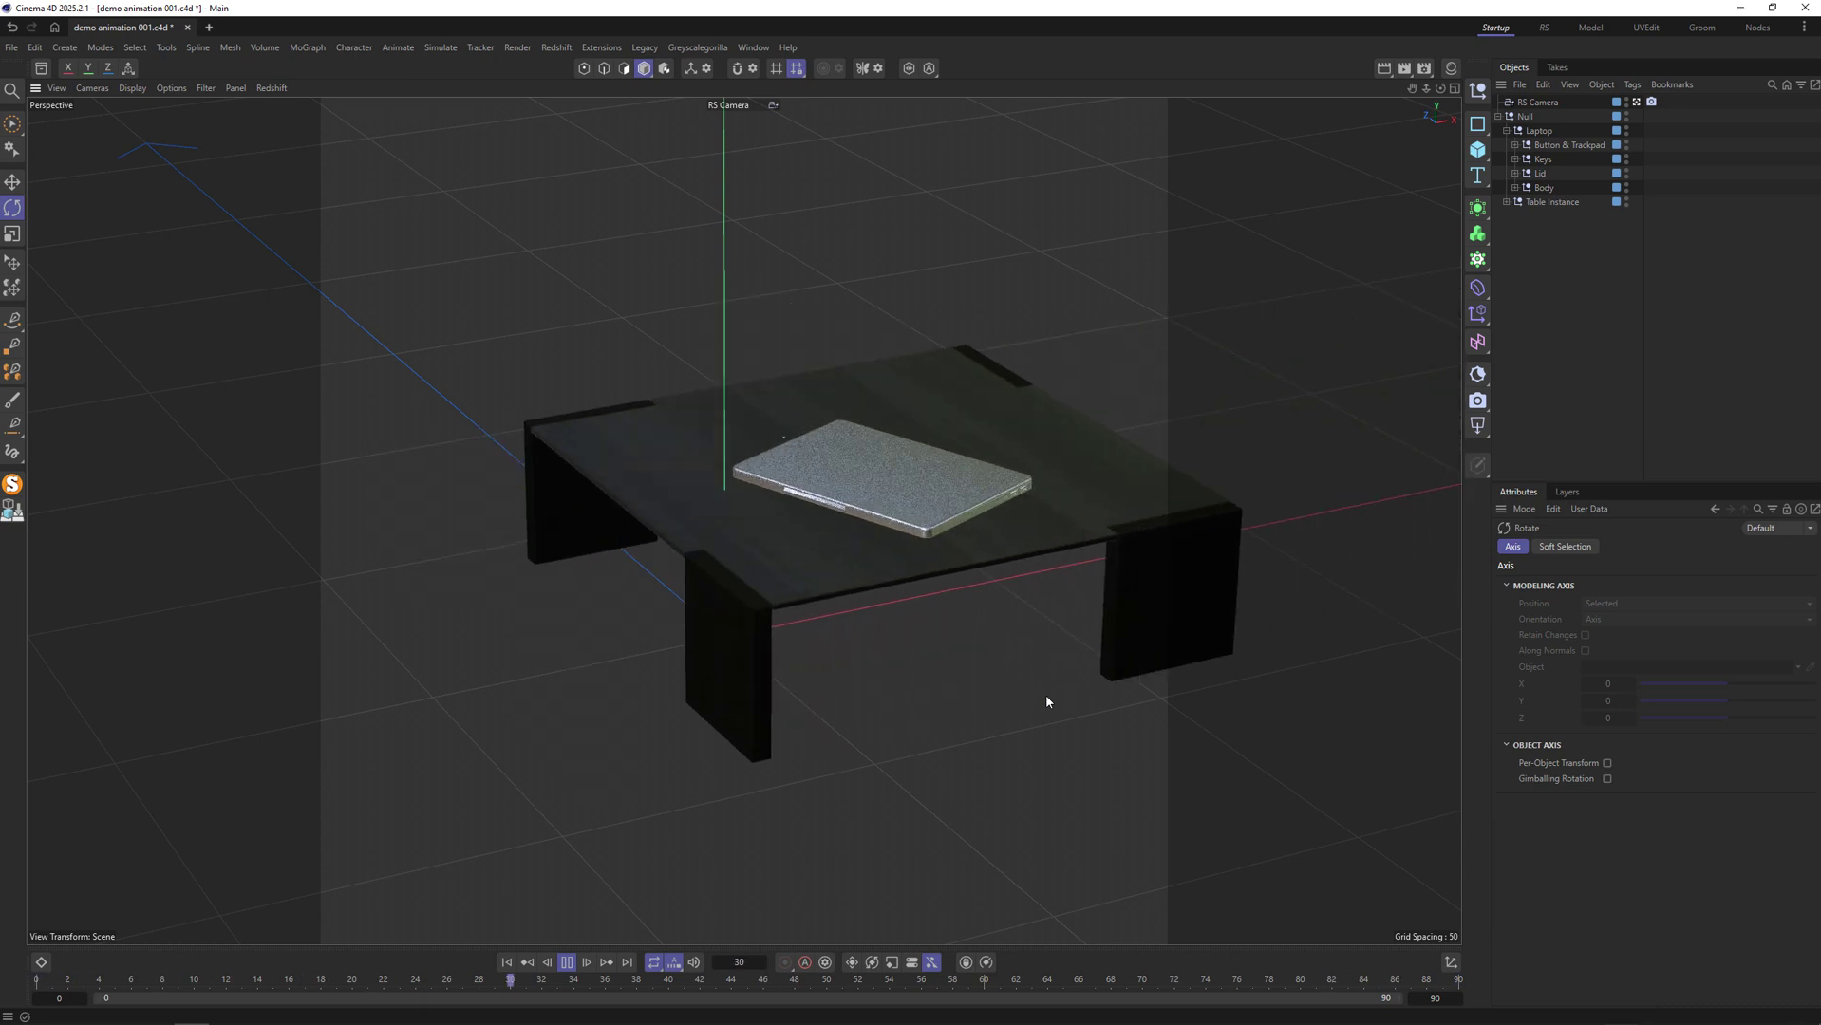
Show the Null's coordinate F-curves in the timeline and enlarge the curve view.
{"action": "left_click", "coordinate": [1524, 116]}
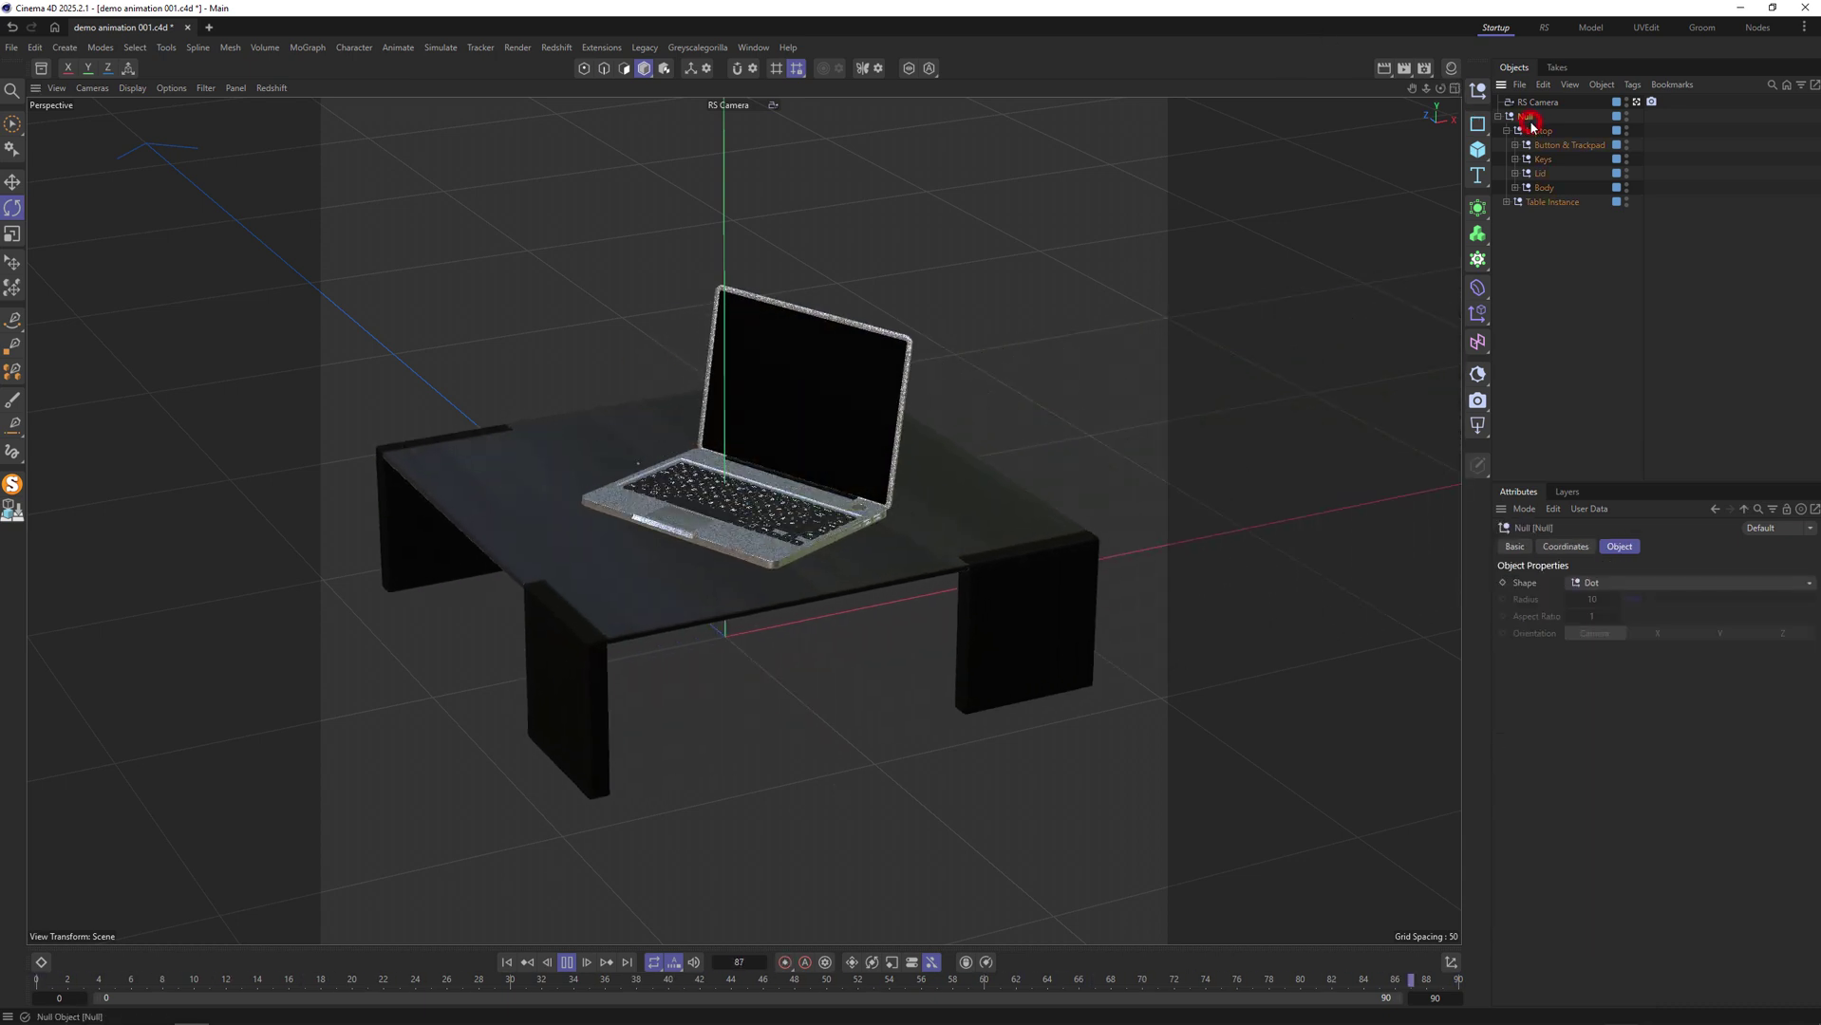
{"action": "left_click", "coordinate": [1507, 131]}
{"action": "left_click", "coordinate": [1566, 547]}
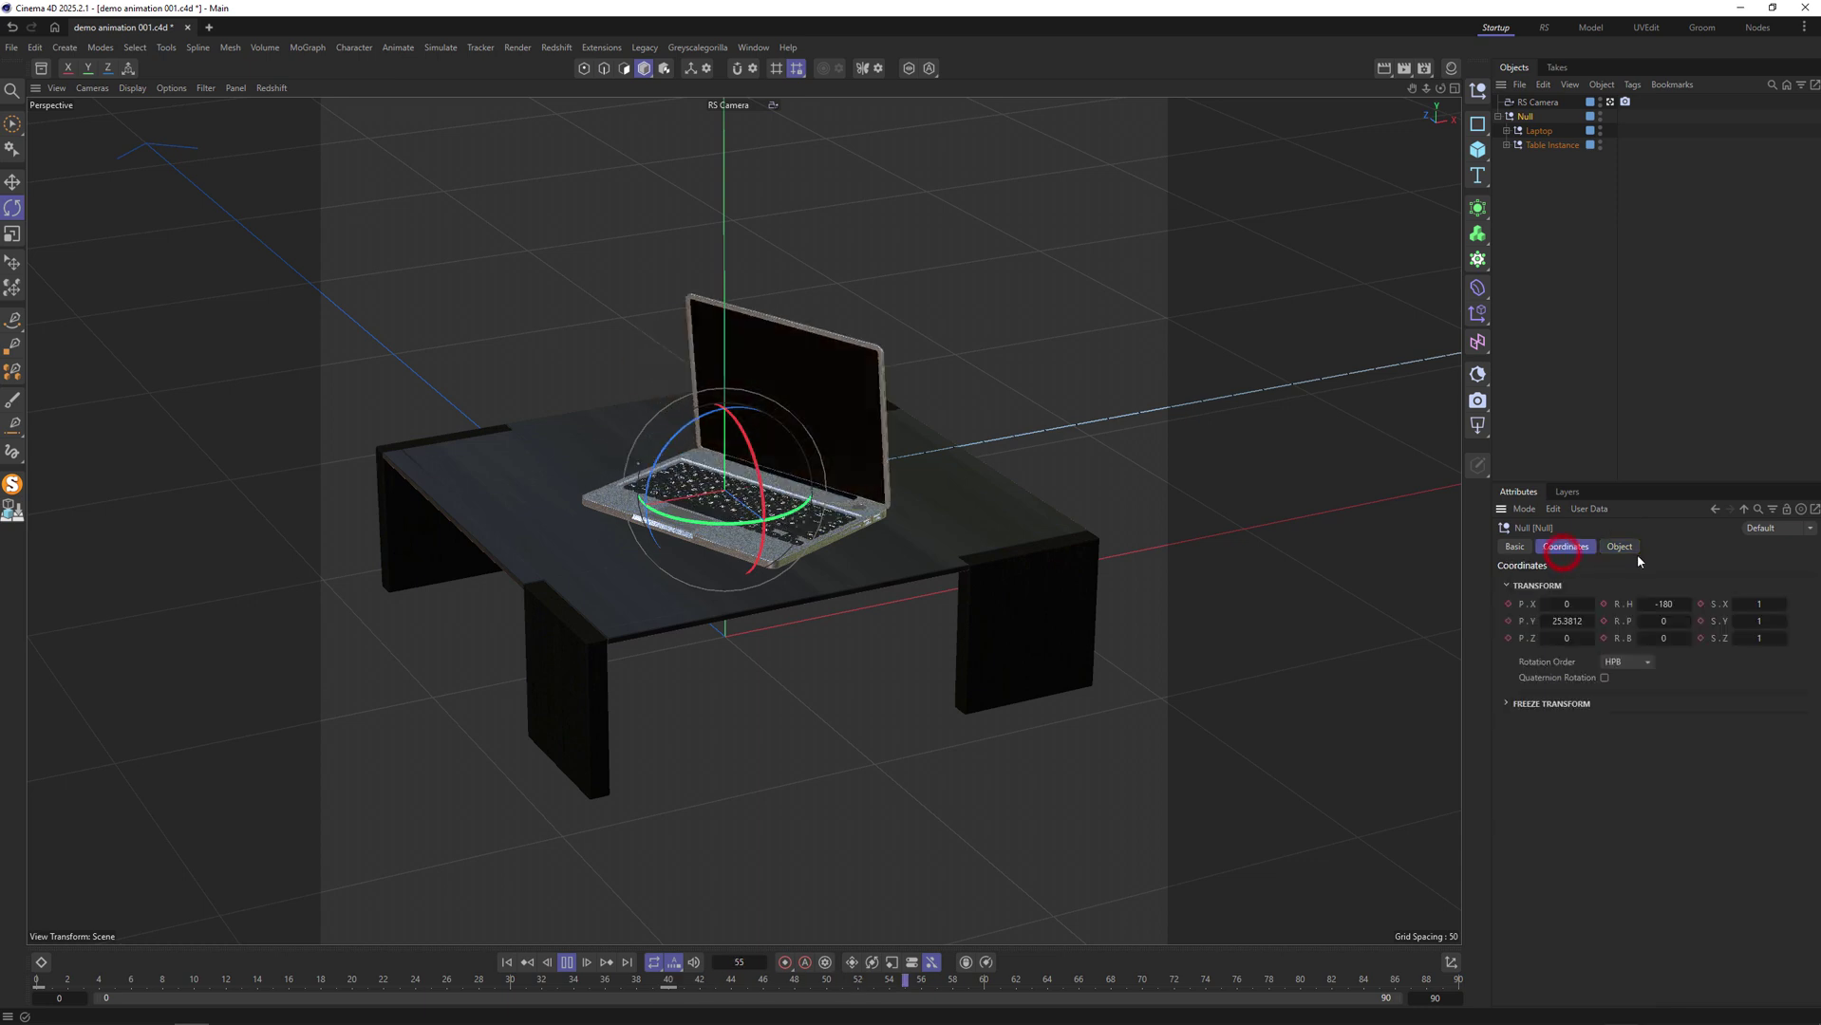
{"action": "right_click", "coordinate": [1530, 604]}
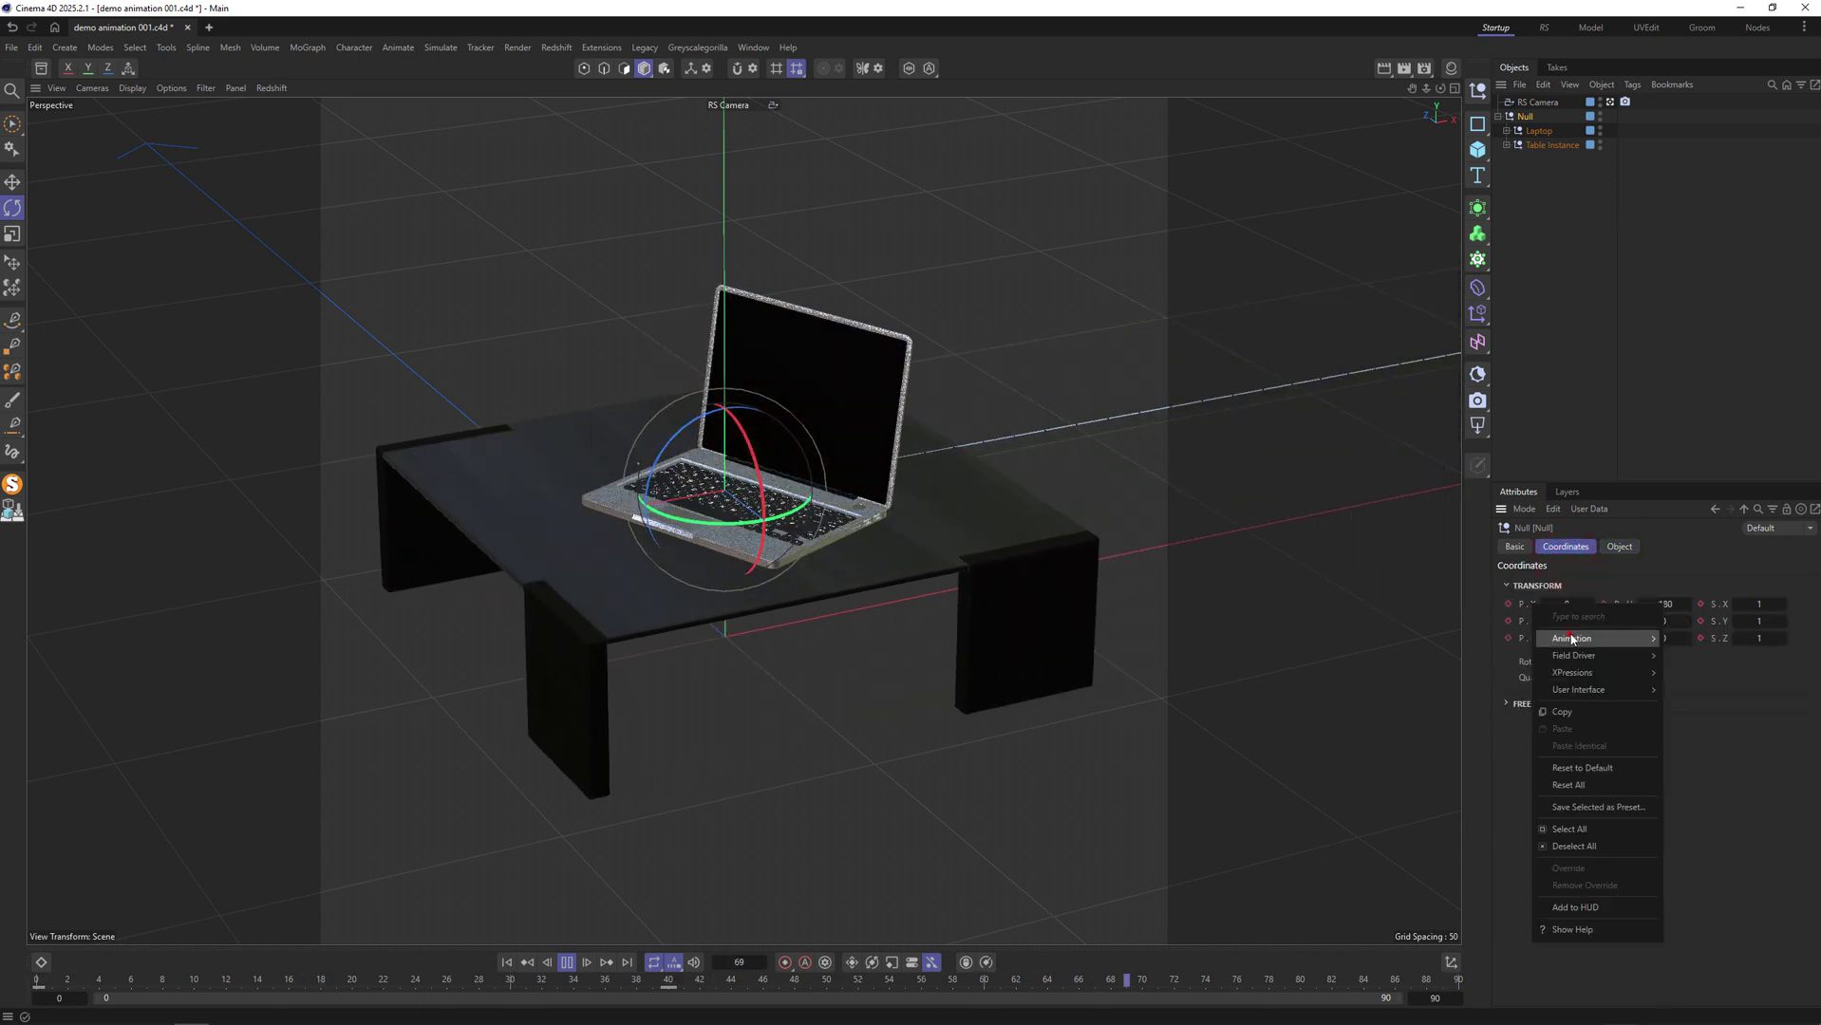
{"action": "mouse_move", "coordinate": [1603, 637]}
{"action": "left_click", "coordinate": [1726, 828]}
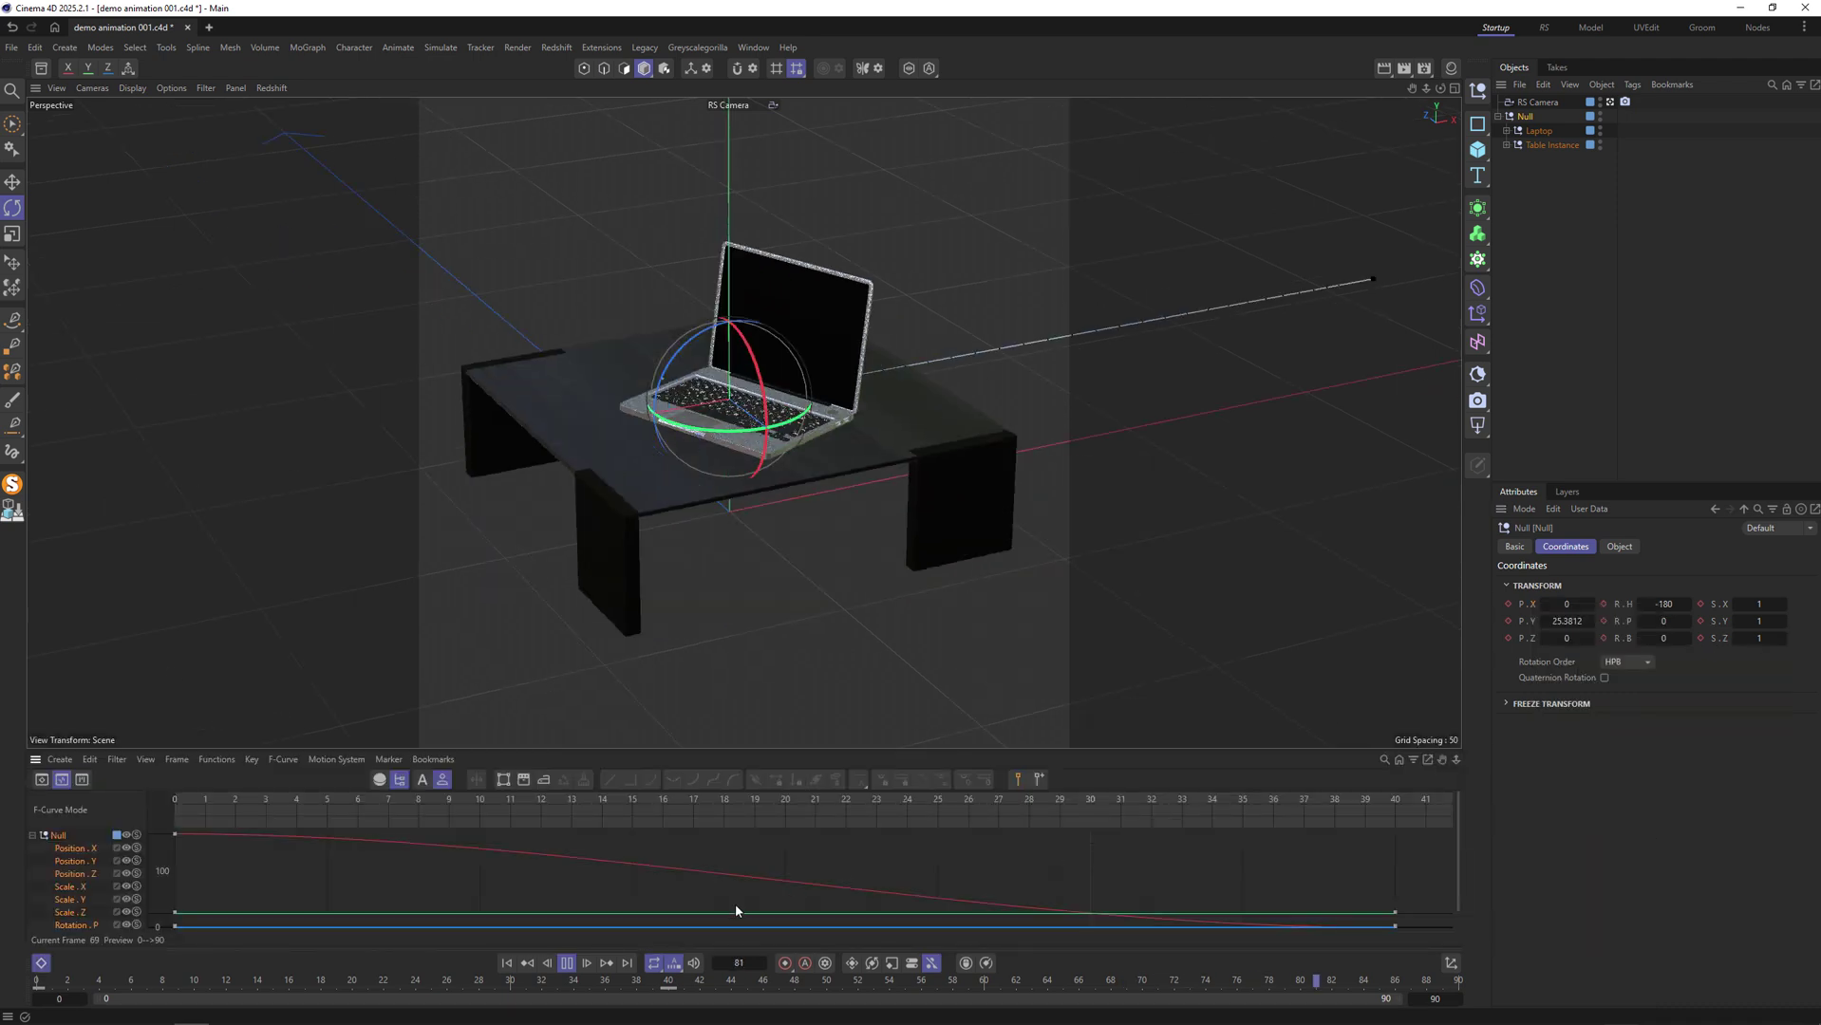
{"action": "left_click_drag", "start_coordinate": [649, 751], "coordinate": [649, 488]}
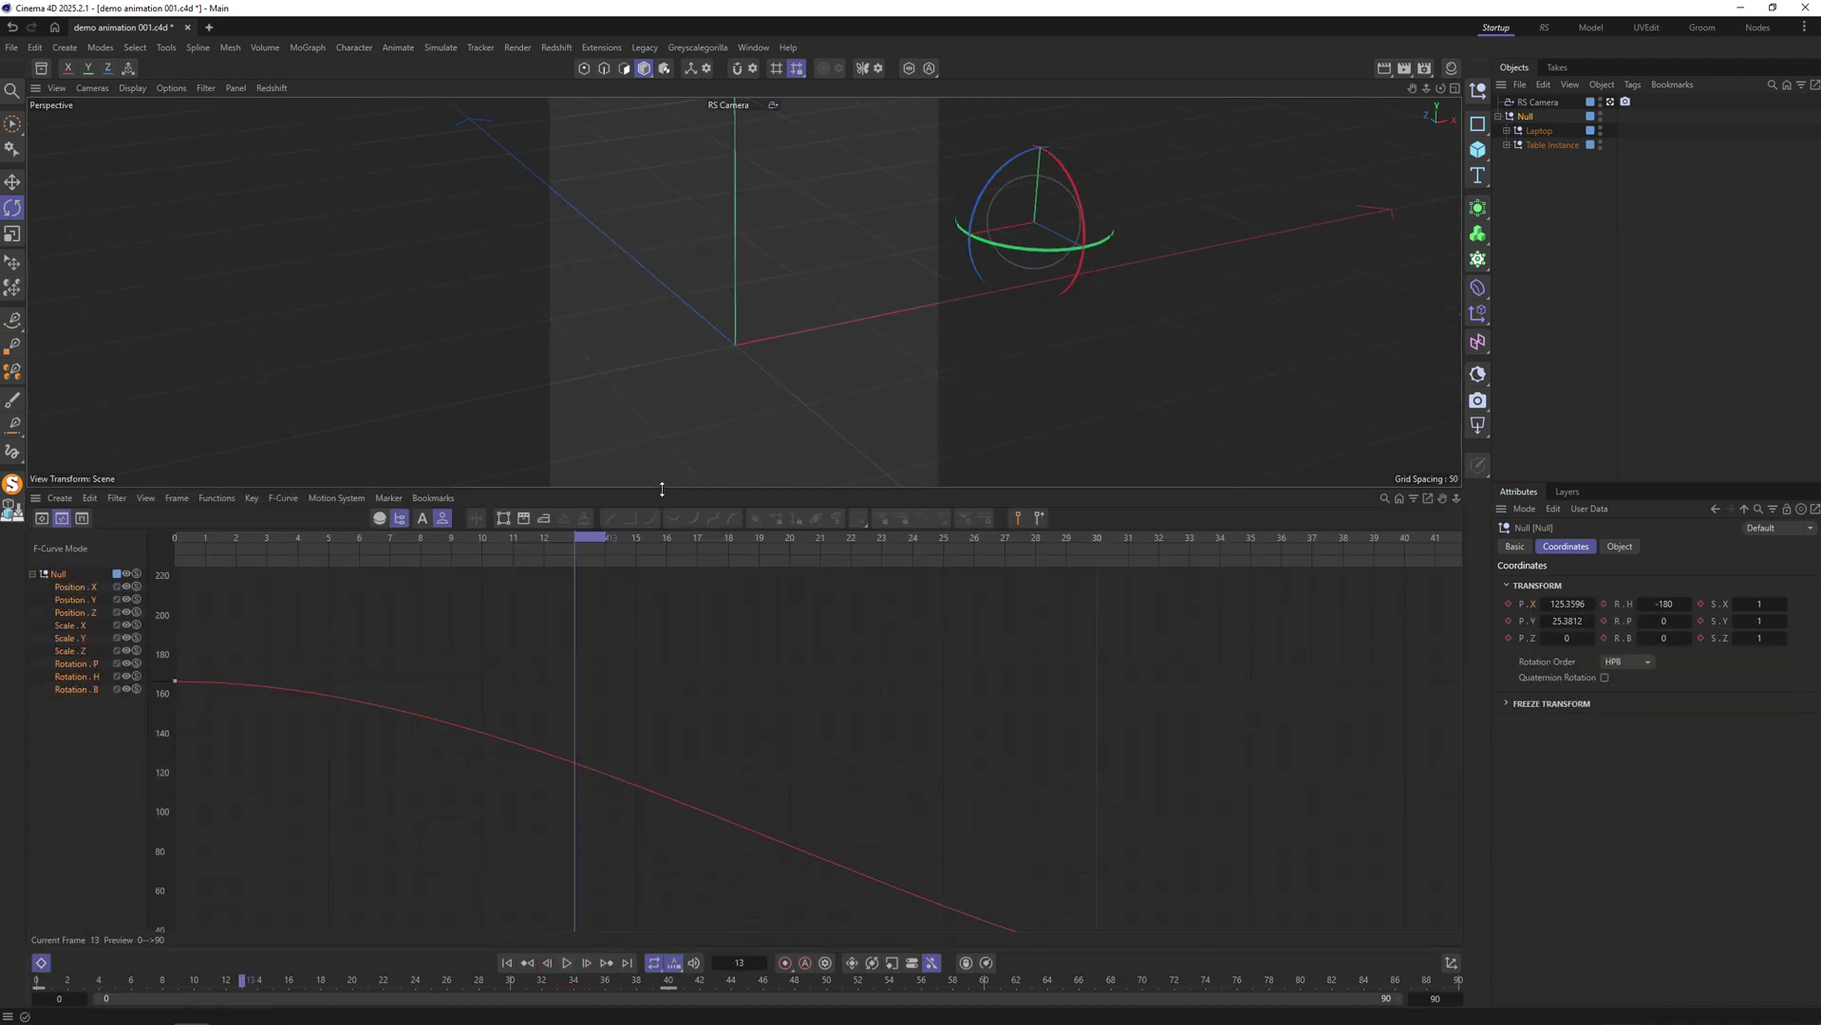
Remove the Null's animation tracks for Y and Z position, rotation and scale, keeping only Position X.
{"action": "left_click", "coordinate": [1507, 622], "text": "ctrl+shift"}
{"action": "left_click", "coordinate": [1508, 639], "text": "ctrl+shift"}
{"action": "left_click", "coordinate": [1603, 621], "text": "ctrl+shift"}
{"action": "left_click", "coordinate": [1603, 638], "text": "ctrl+shift"}
{"action": "left_click", "coordinate": [1603, 605], "text": "ctrl+shift"}
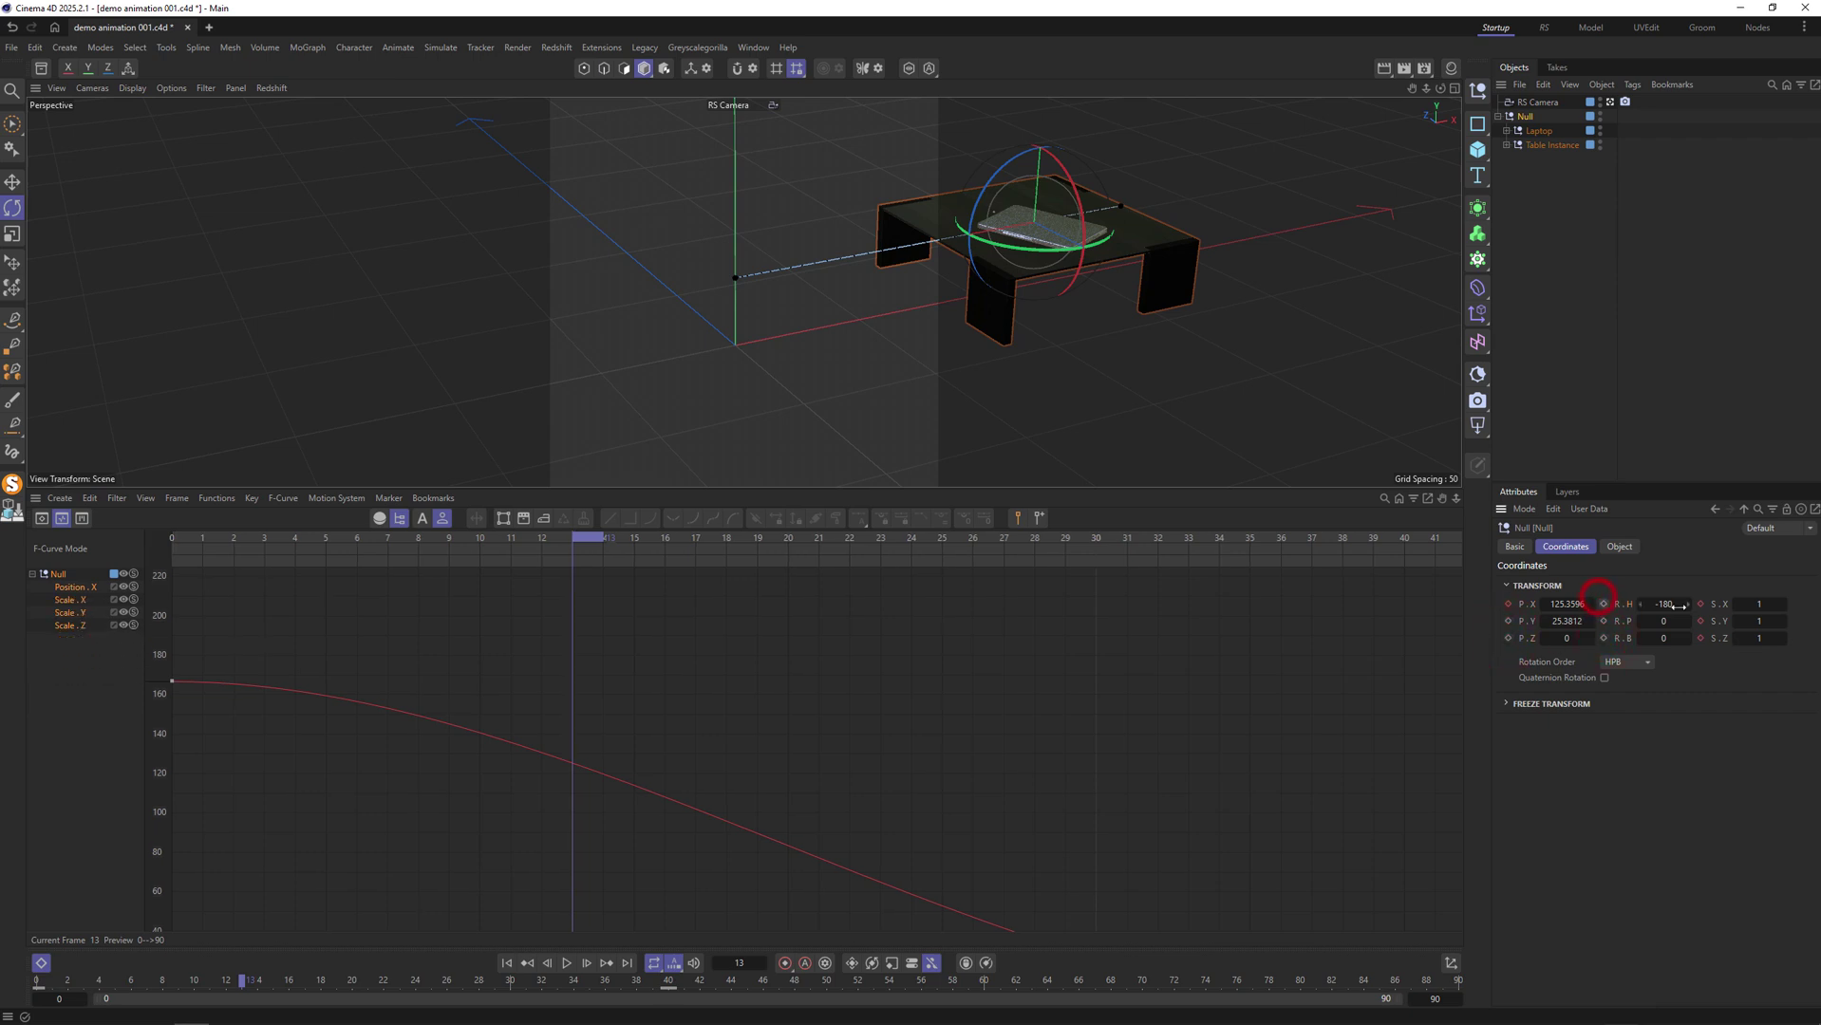
{"action": "left_click", "coordinate": [1701, 606], "text": "ctrl+shift"}
Lengthen the Position X curve's tangent at the frame 40 key to about 36.18 frames for a softer ease-out.
{"action": "left_click", "coordinate": [688, 685]}
{"action": "left_click_drag", "start_coordinate": [1282, 769], "coordinate": [1445, 932]}
{"action": "left_click_drag", "start_coordinate": [950, 913], "coordinate": [291, 916]}
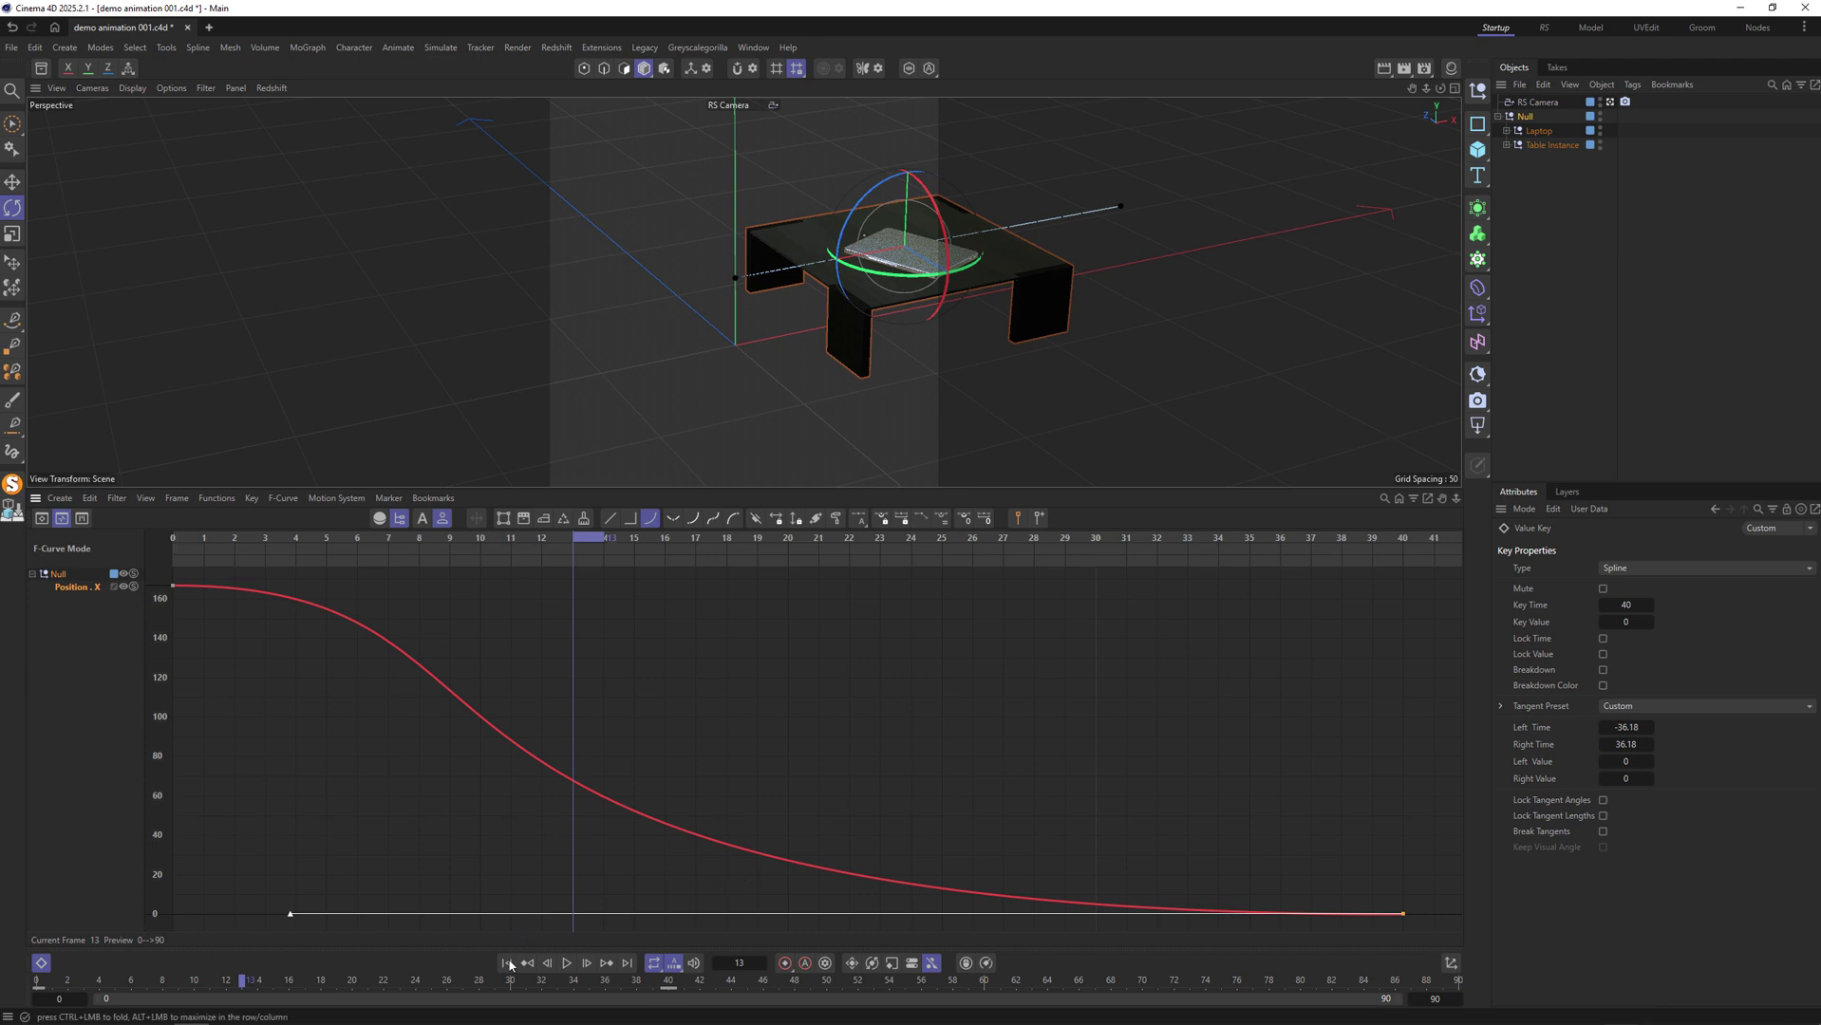
Play the animation from the start to check the softened slide-in of the table and laptop.
{"action": "key", "text": "shift+f"}
{"action": "left_click", "coordinate": [566, 964]}
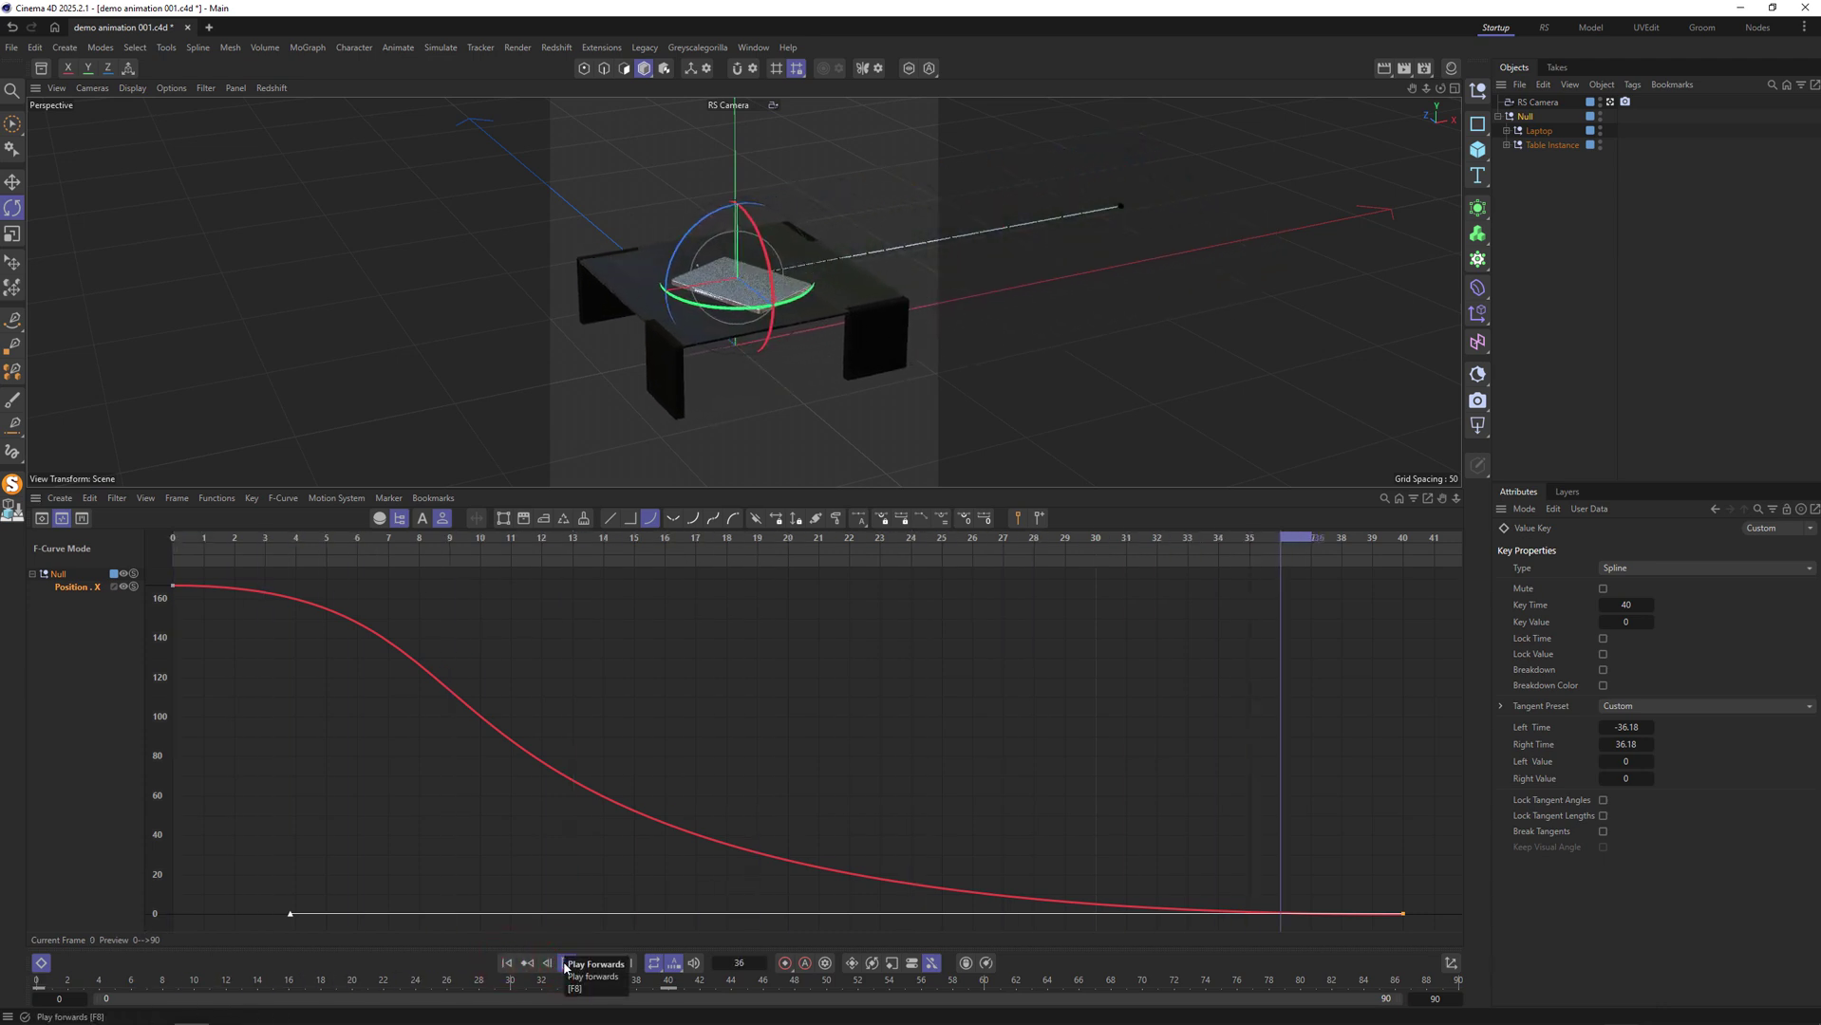
{"action": "left_click", "coordinate": [567, 963]}
On the laptop's Lid, set Rotation H to 0 and remove all animation tracks except Rotation P.
{"action": "left_click", "coordinate": [1553, 145]}
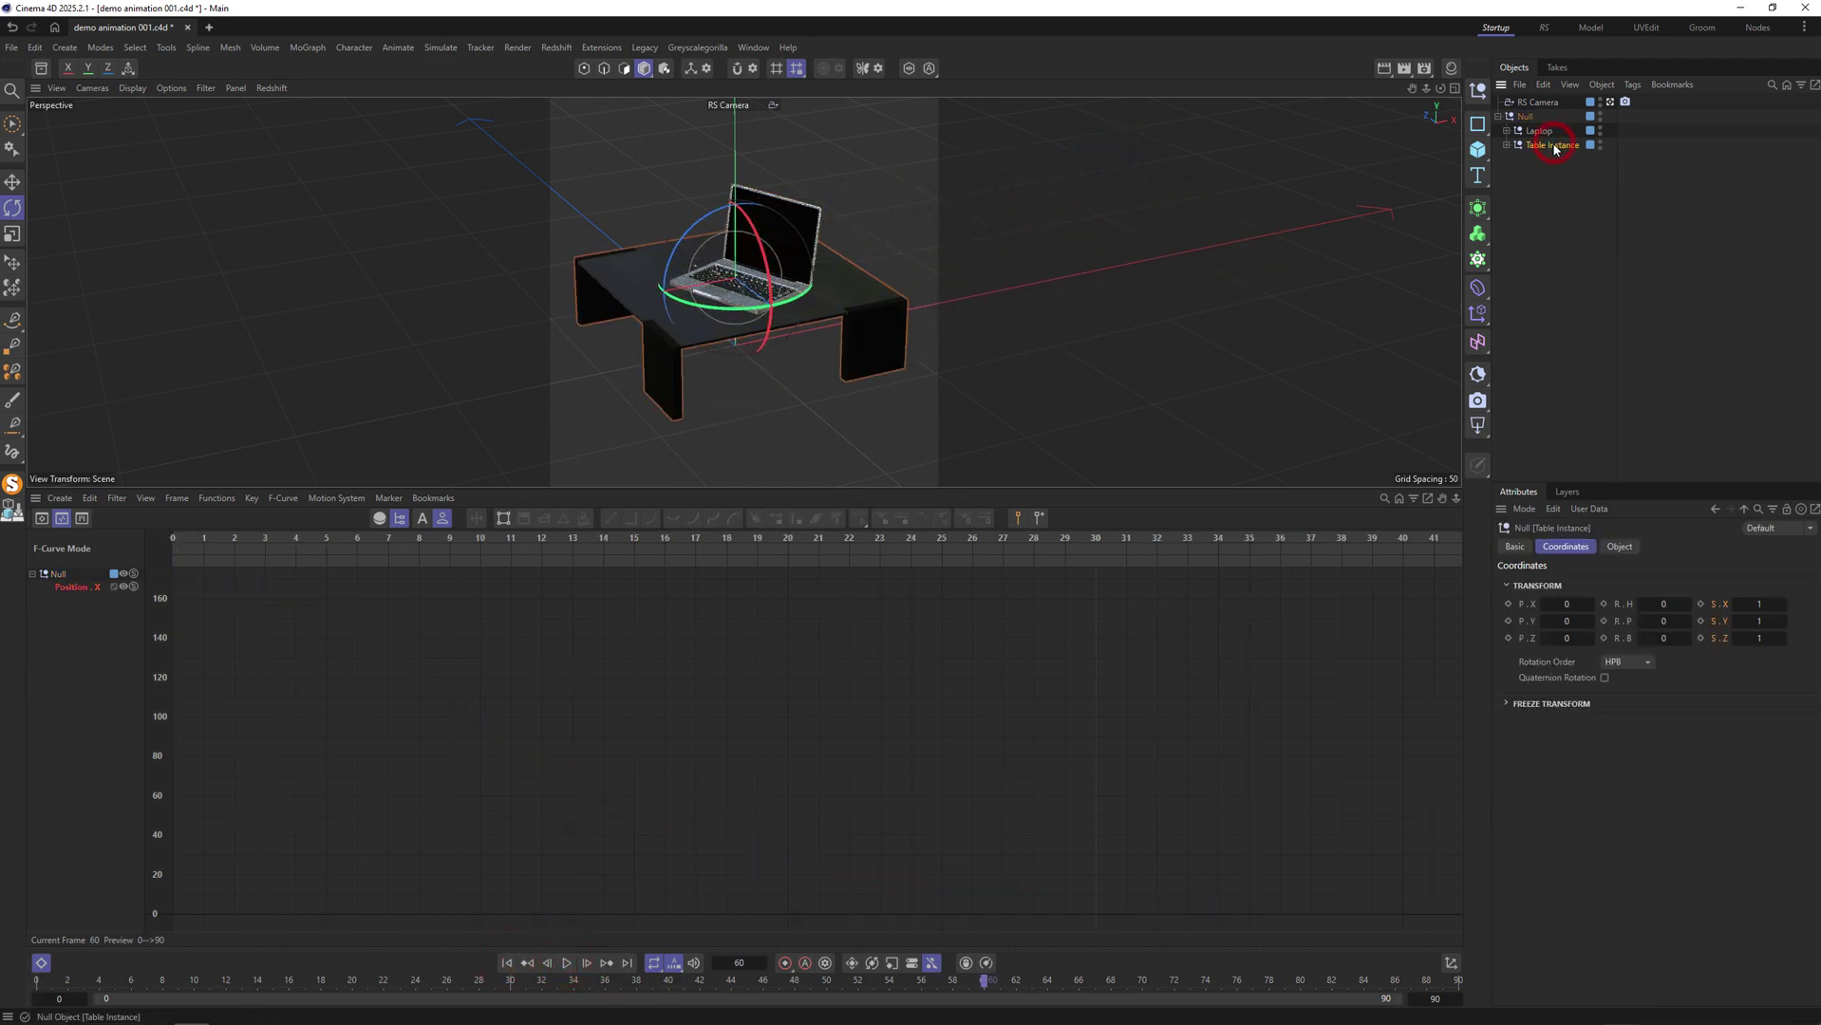
{"action": "left_click", "coordinate": [1506, 130]}
{"action": "left_click", "coordinate": [1547, 144]}
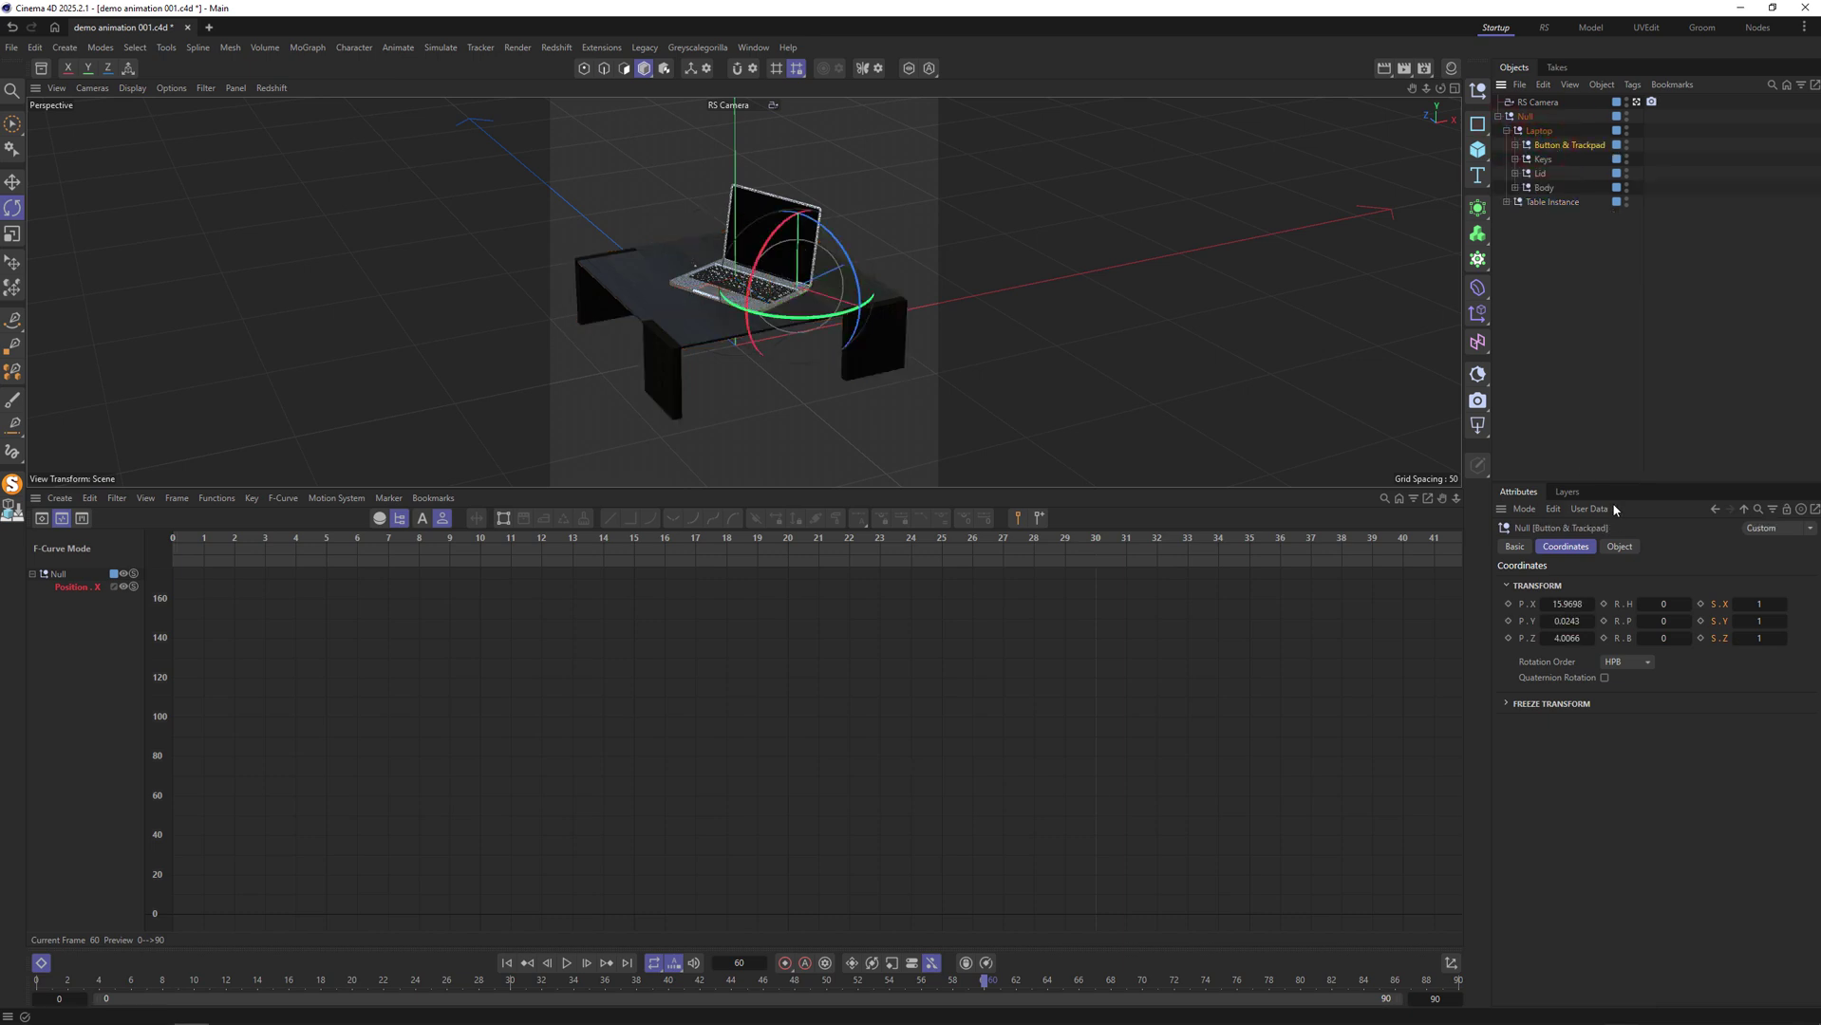
{"action": "left_click", "coordinate": [1548, 159]}
{"action": "left_click", "coordinate": [1540, 173]}
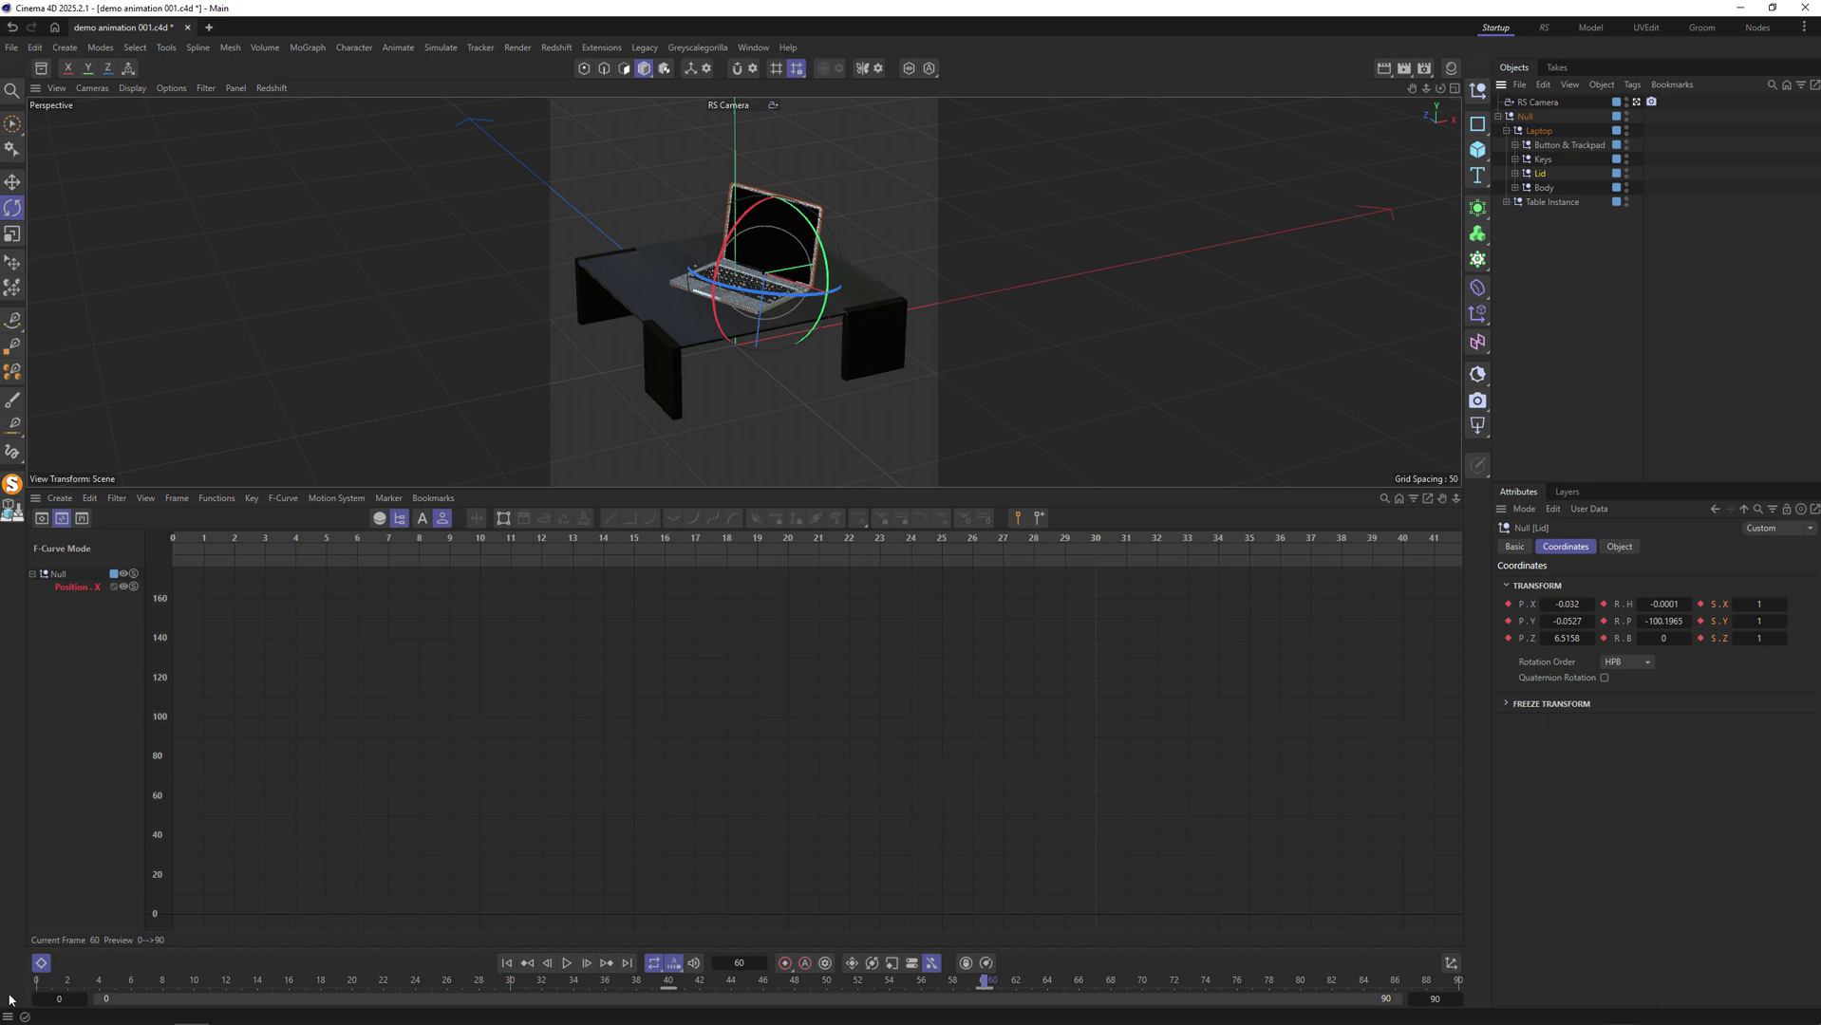
{"action": "left_click_drag", "start_coordinate": [73, 983], "coordinate": [1157, 949]}
{"action": "double_click", "coordinate": [1663, 604]}
{"action": "type", "text": "0"}
{"action": "left_click", "coordinate": [1511, 605]}
{"action": "left_click_drag", "start_coordinate": [879, 988], "coordinate": [857, 984]}
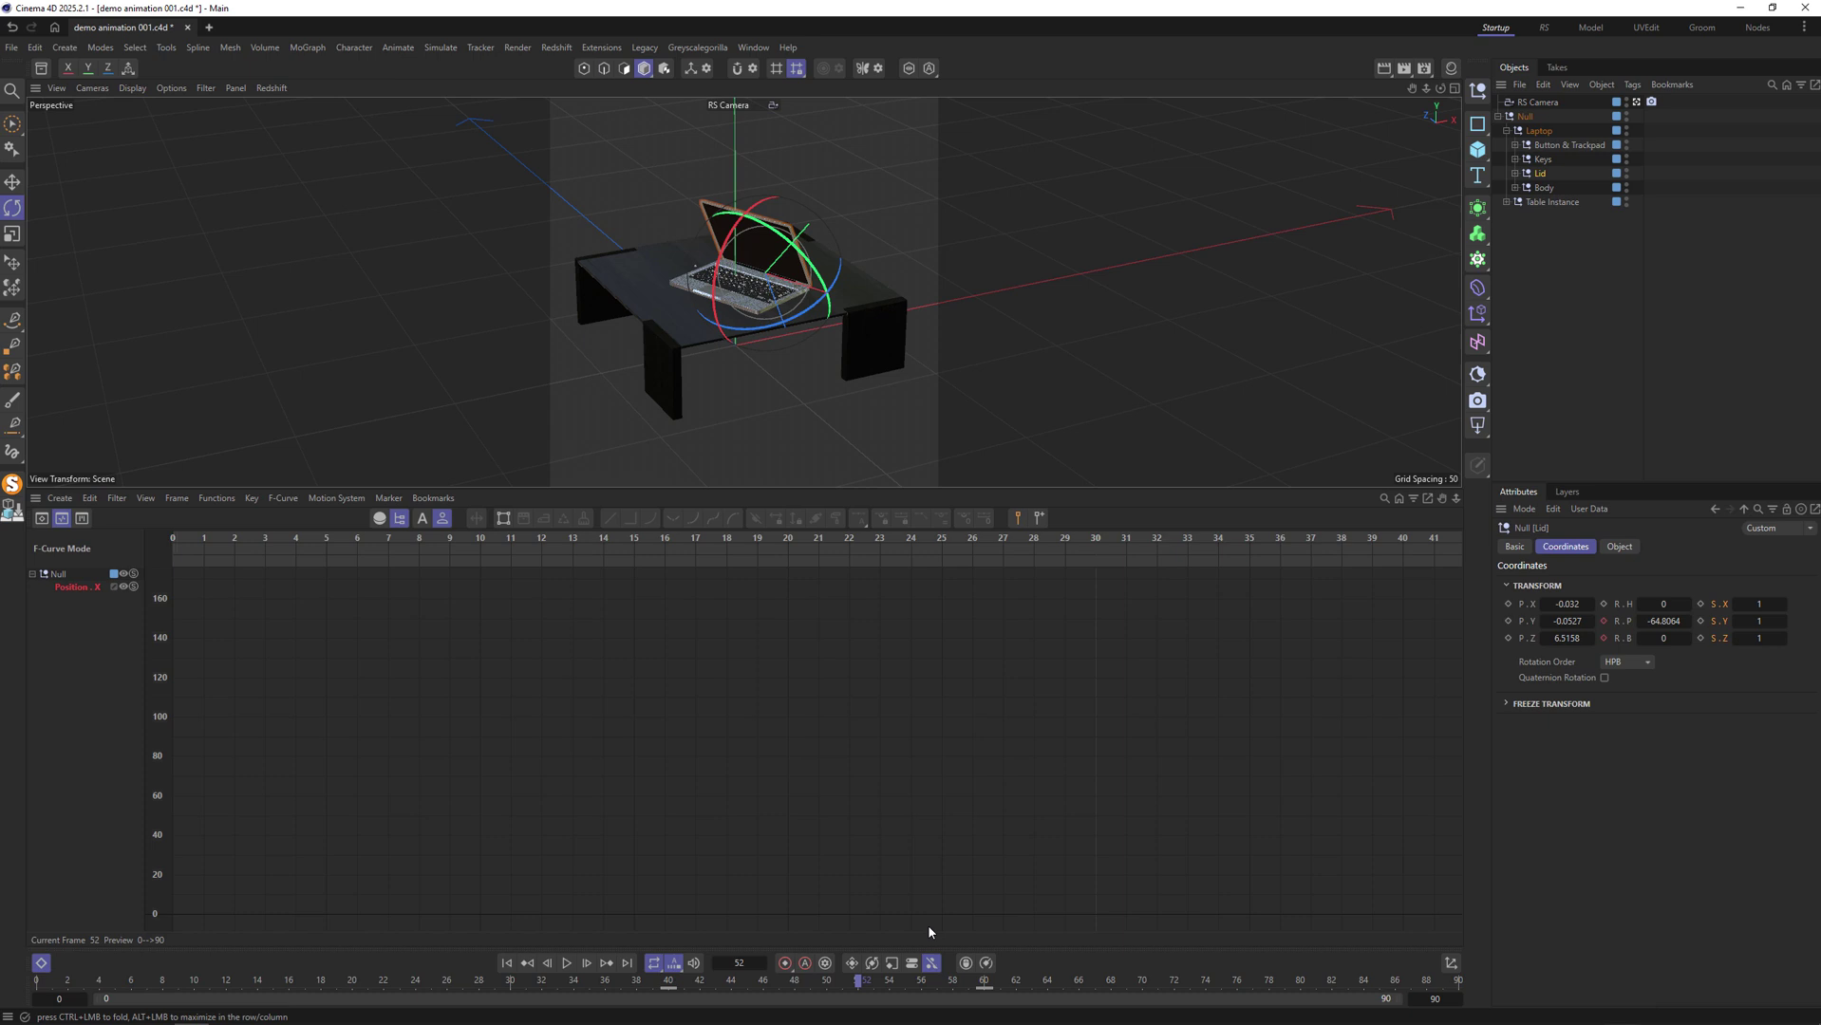
Show the Lid's Rotation P F-curve and lengthen the frame 60 key's tangent to about 16.53 frames for a softer ease-out.
{"action": "right_click", "coordinate": [1631, 627]}
{"action": "mouse_move", "coordinate": [1689, 655]}
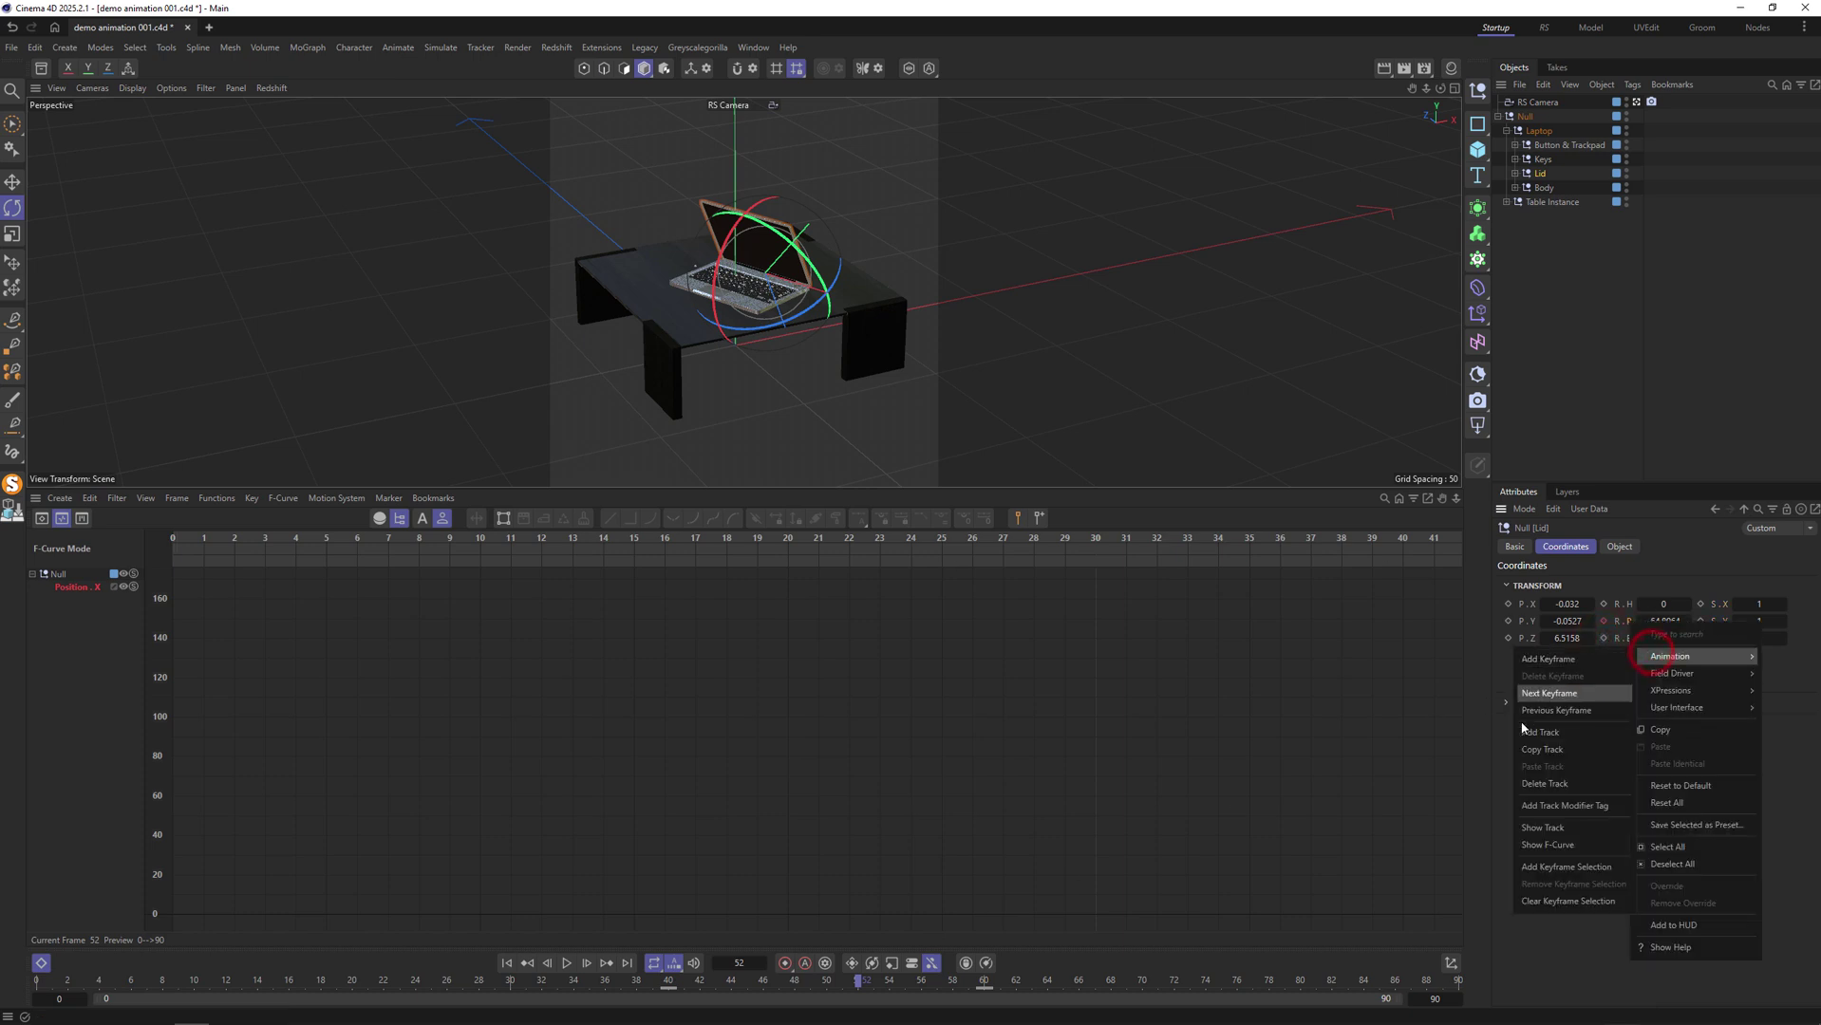
{"action": "left_click", "coordinate": [1571, 851]}
{"action": "left_click_drag", "start_coordinate": [1252, 861], "coordinate": [1405, 931]}
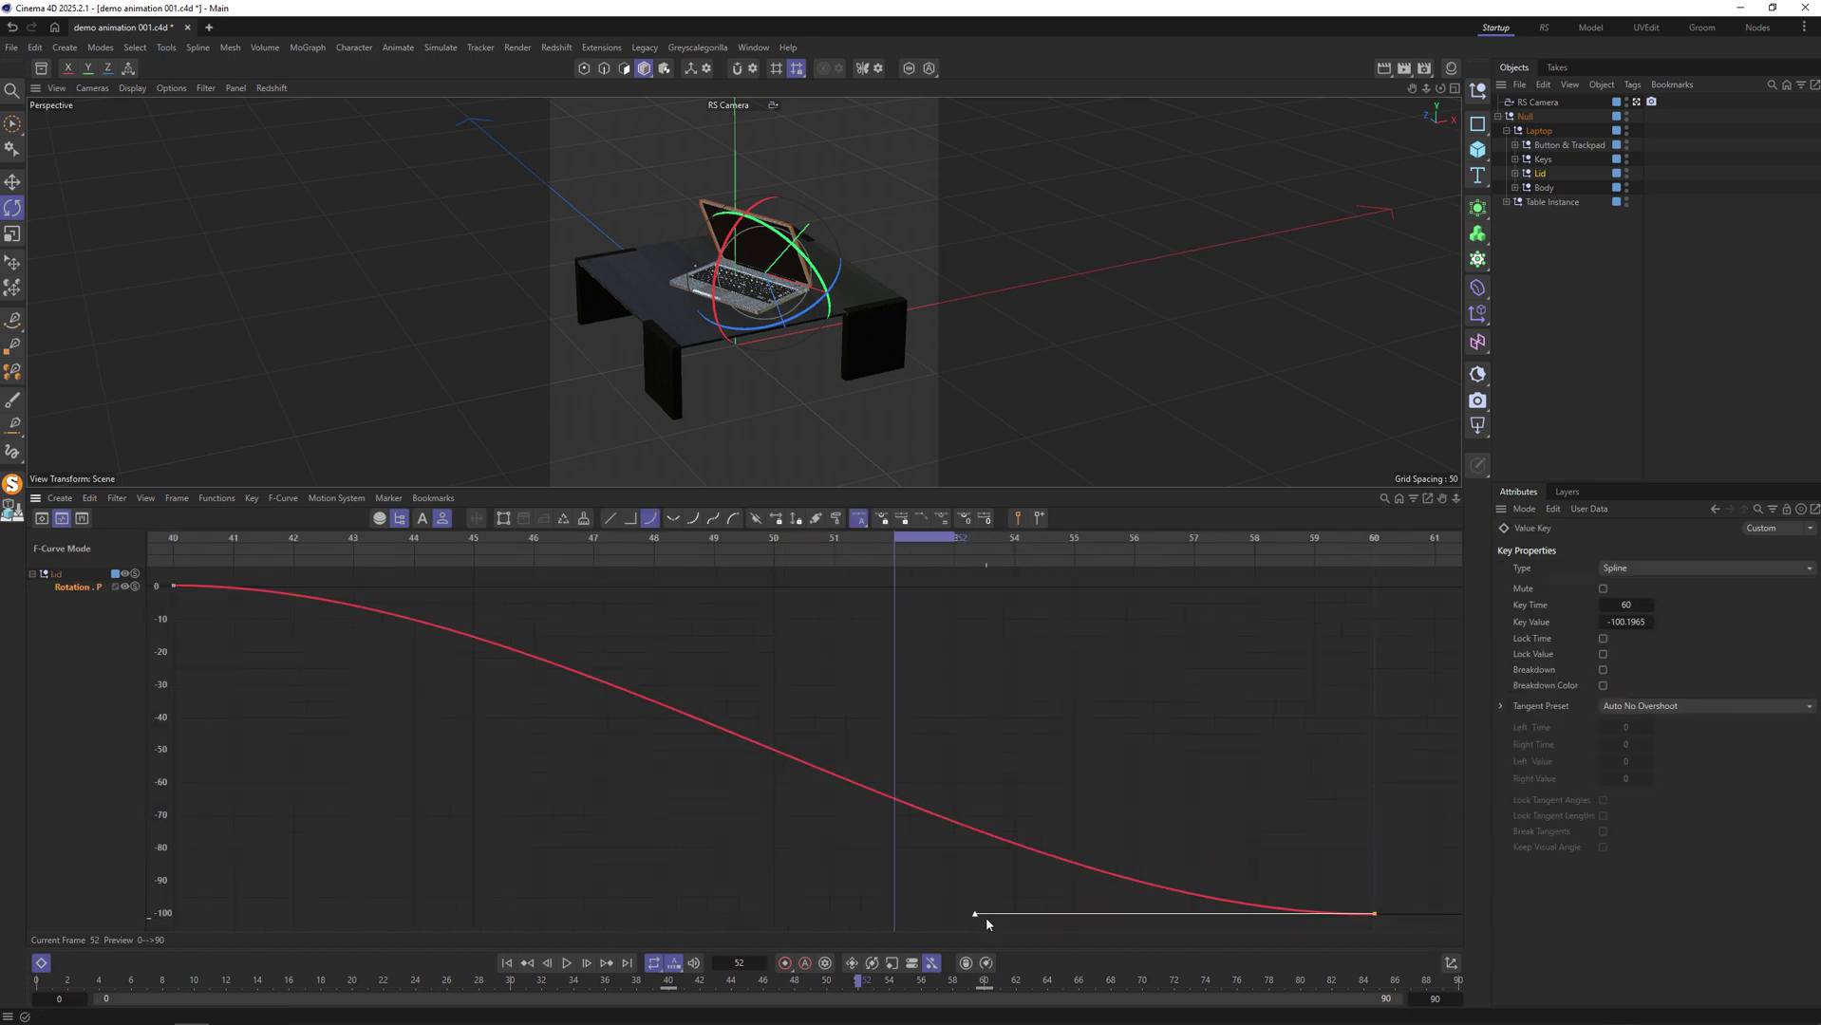
{"action": "left_click_drag", "start_coordinate": [985, 917], "coordinate": [380, 916]}
Play the animation from the start to check the eased opening of the lid.
{"action": "left_click", "coordinate": [506, 963]}
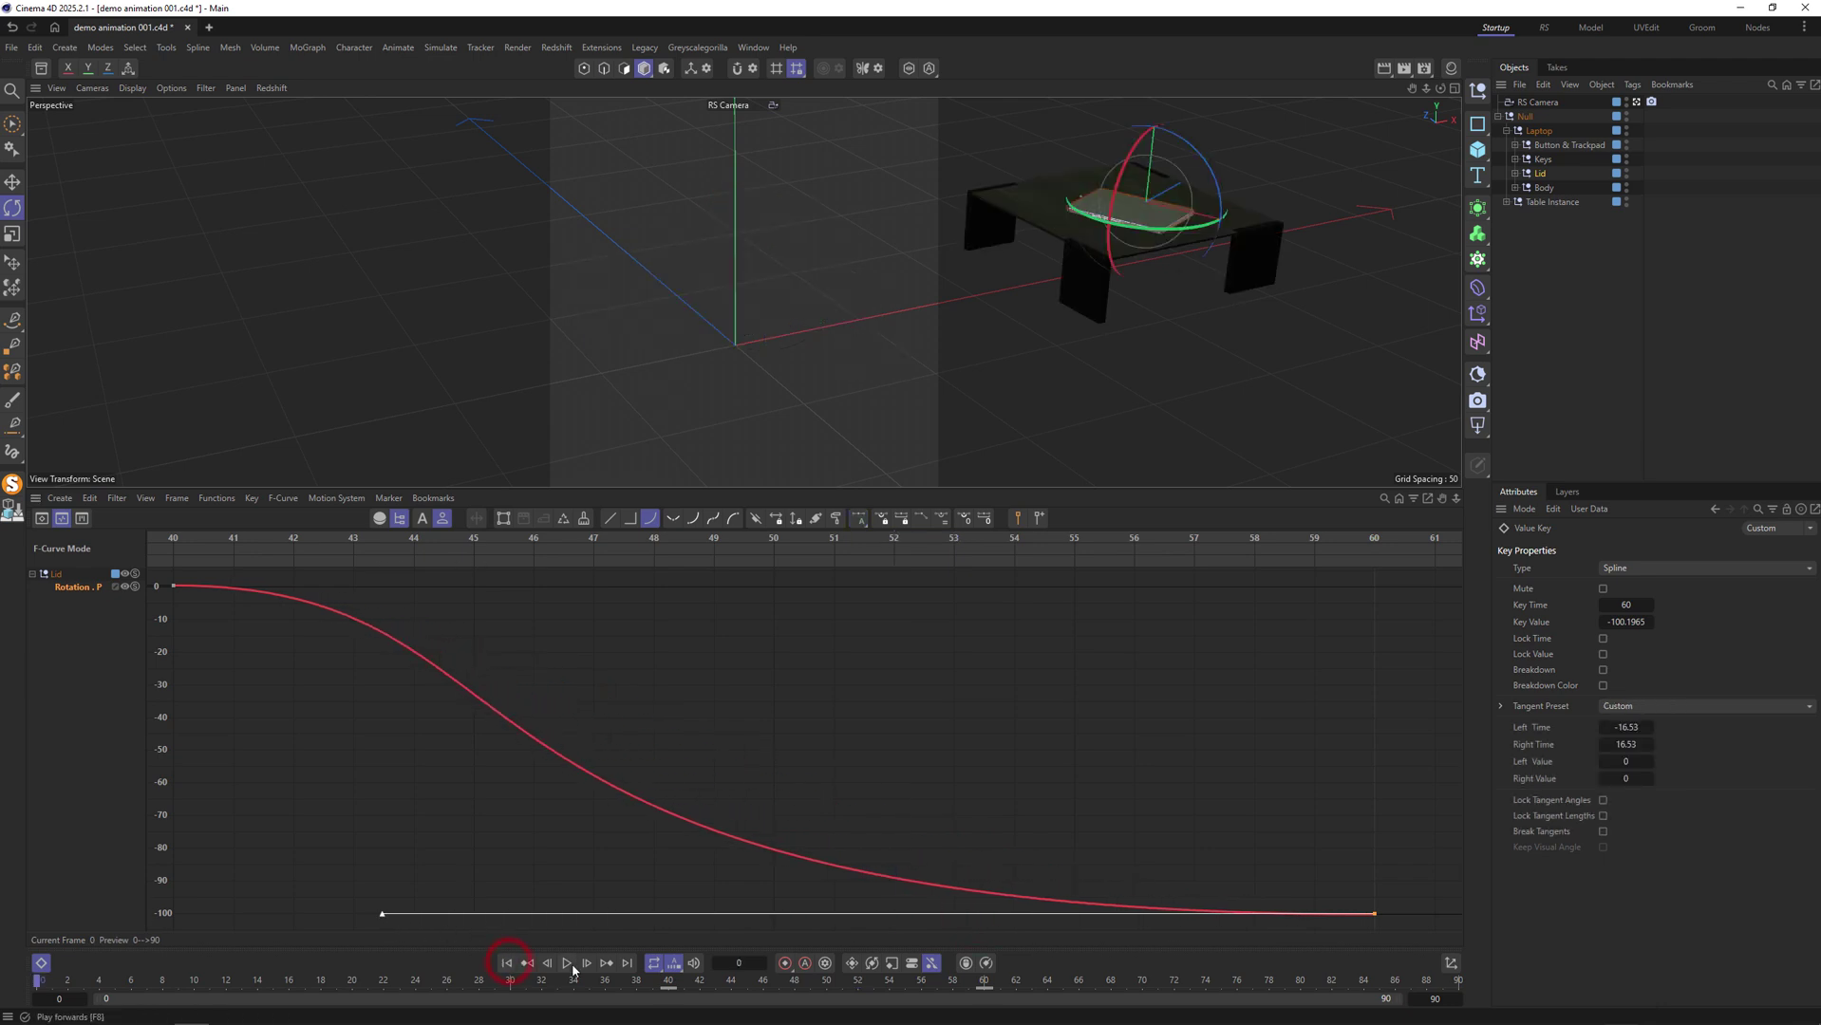
{"action": "left_click", "coordinate": [567, 963]}
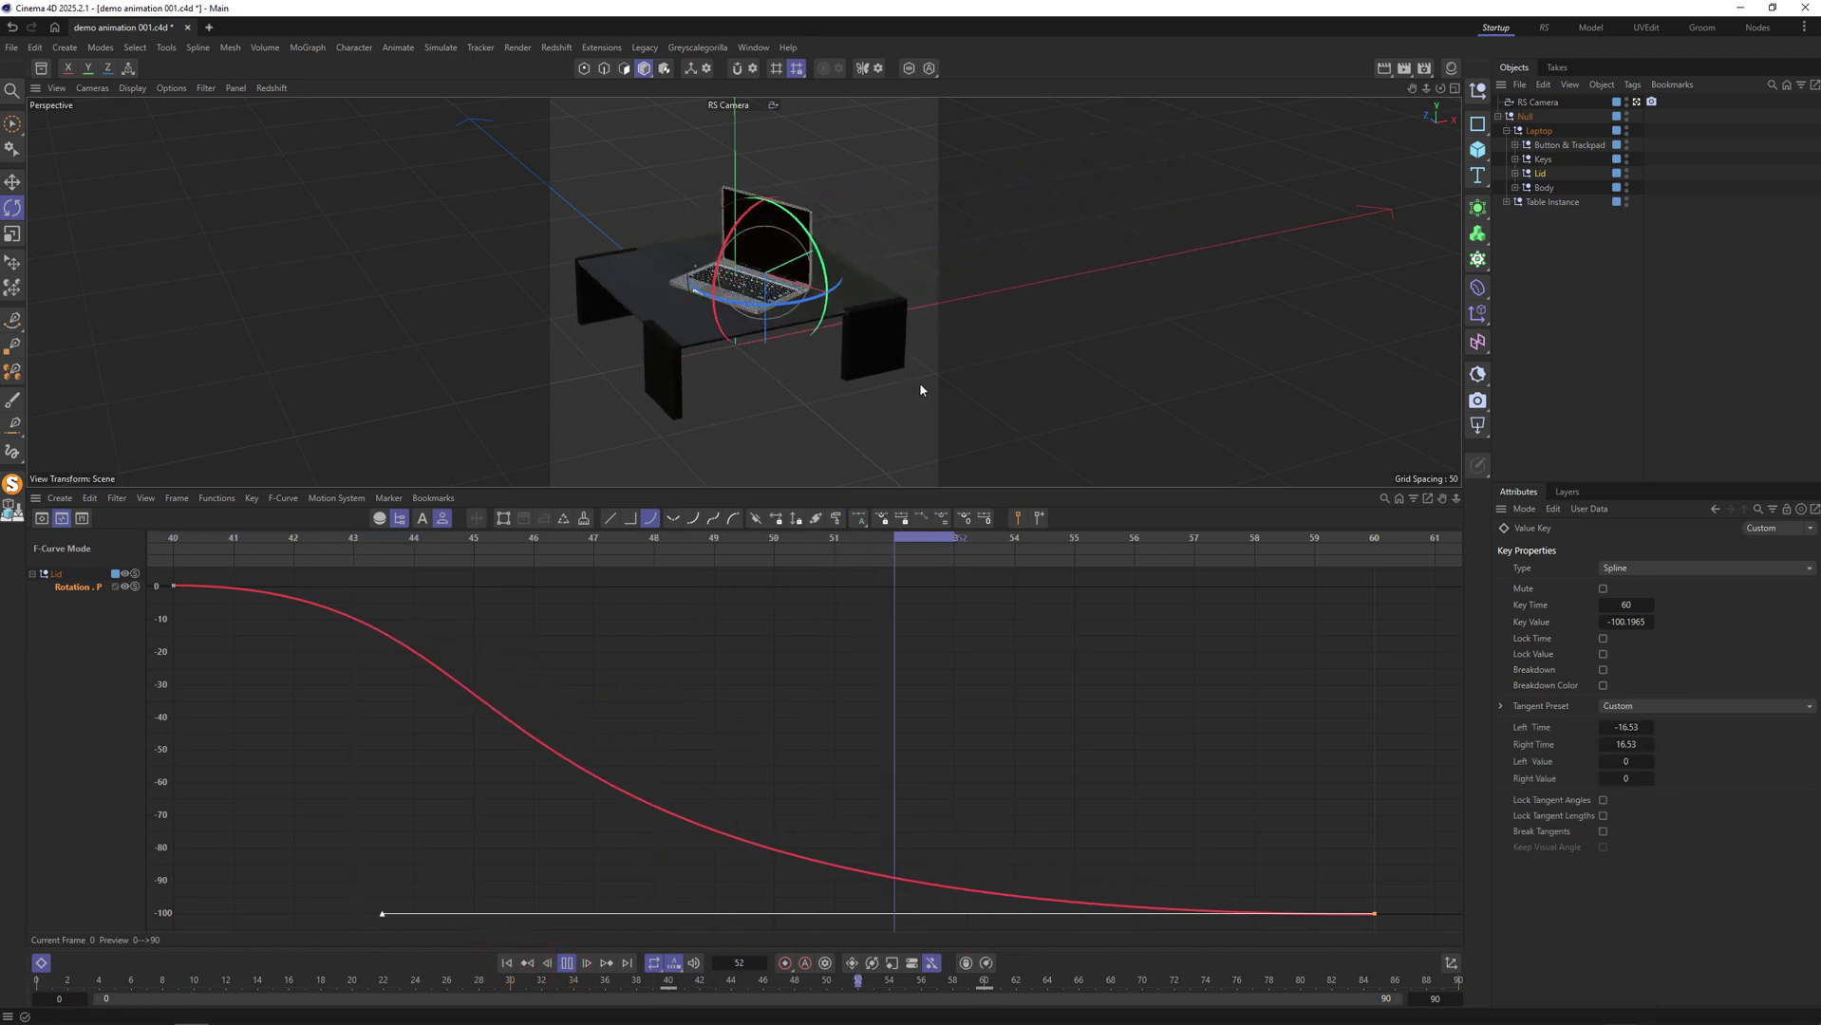
{"action": "left_click", "coordinate": [567, 962]}
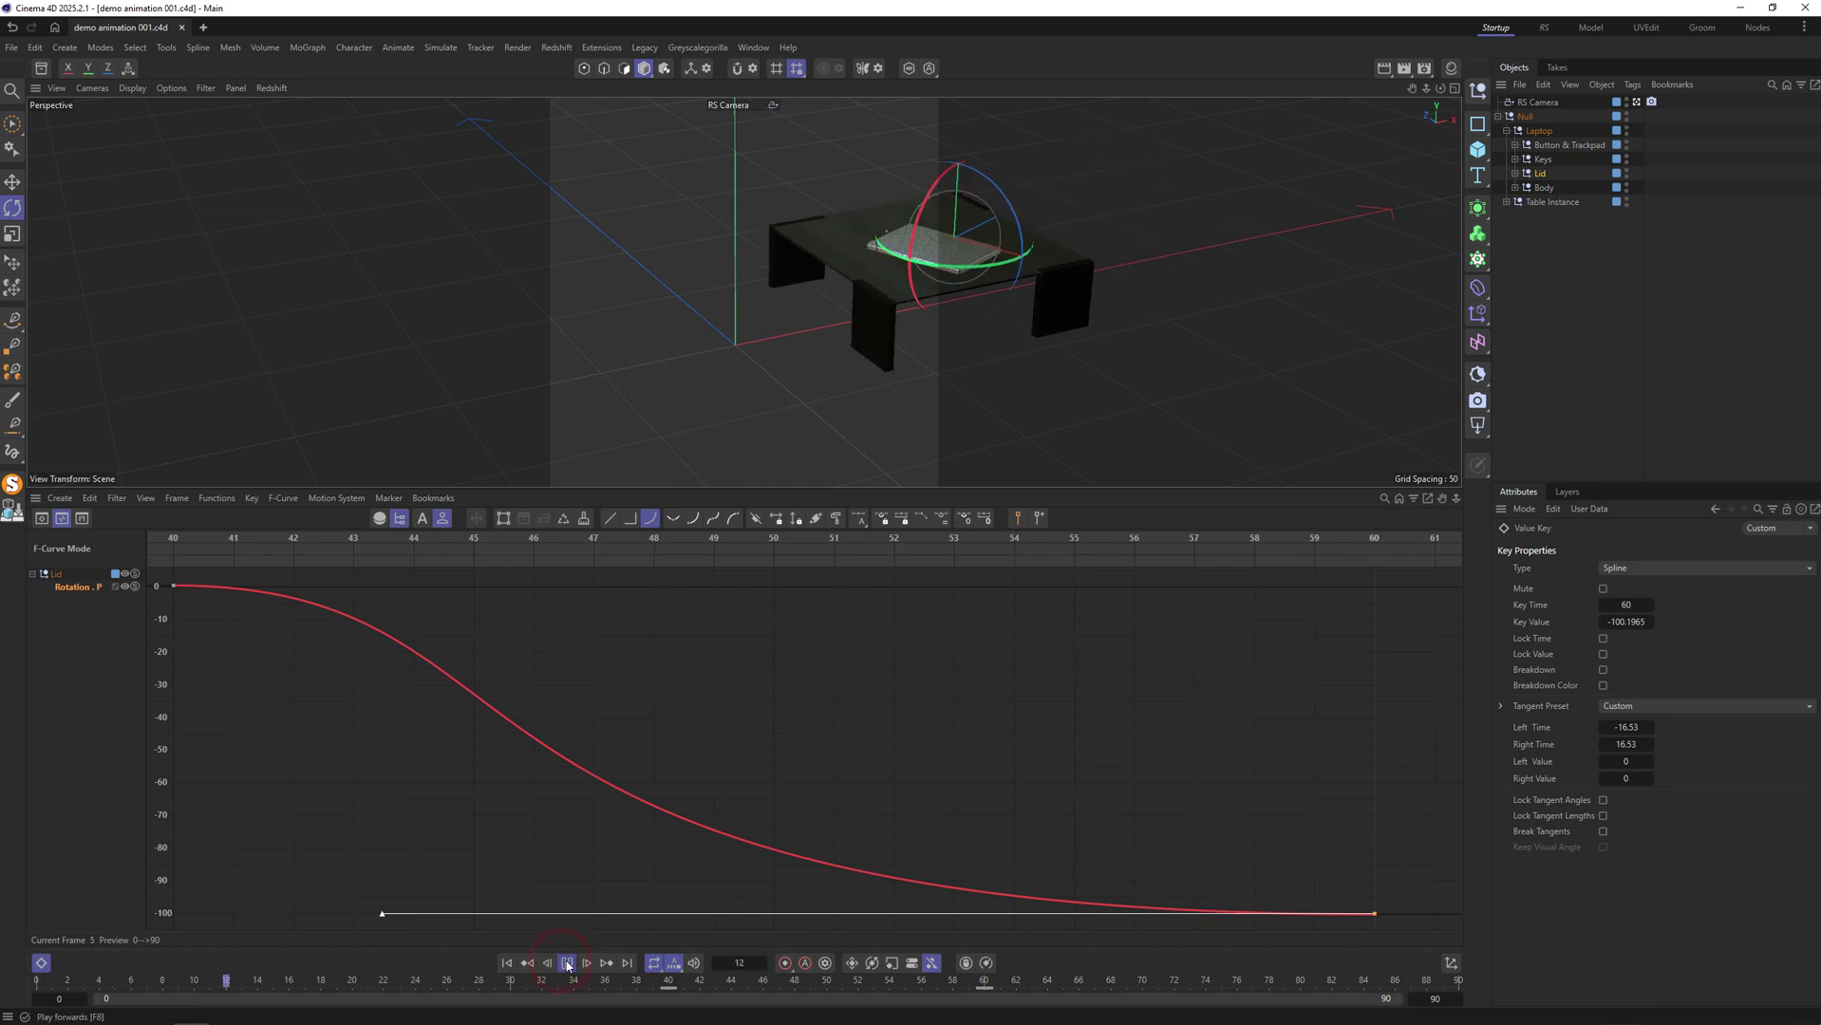
Move the Lid's first rotation key to frame 35 so the lid starts opening earlier.
{"action": "left_click", "coordinate": [1539, 130]}
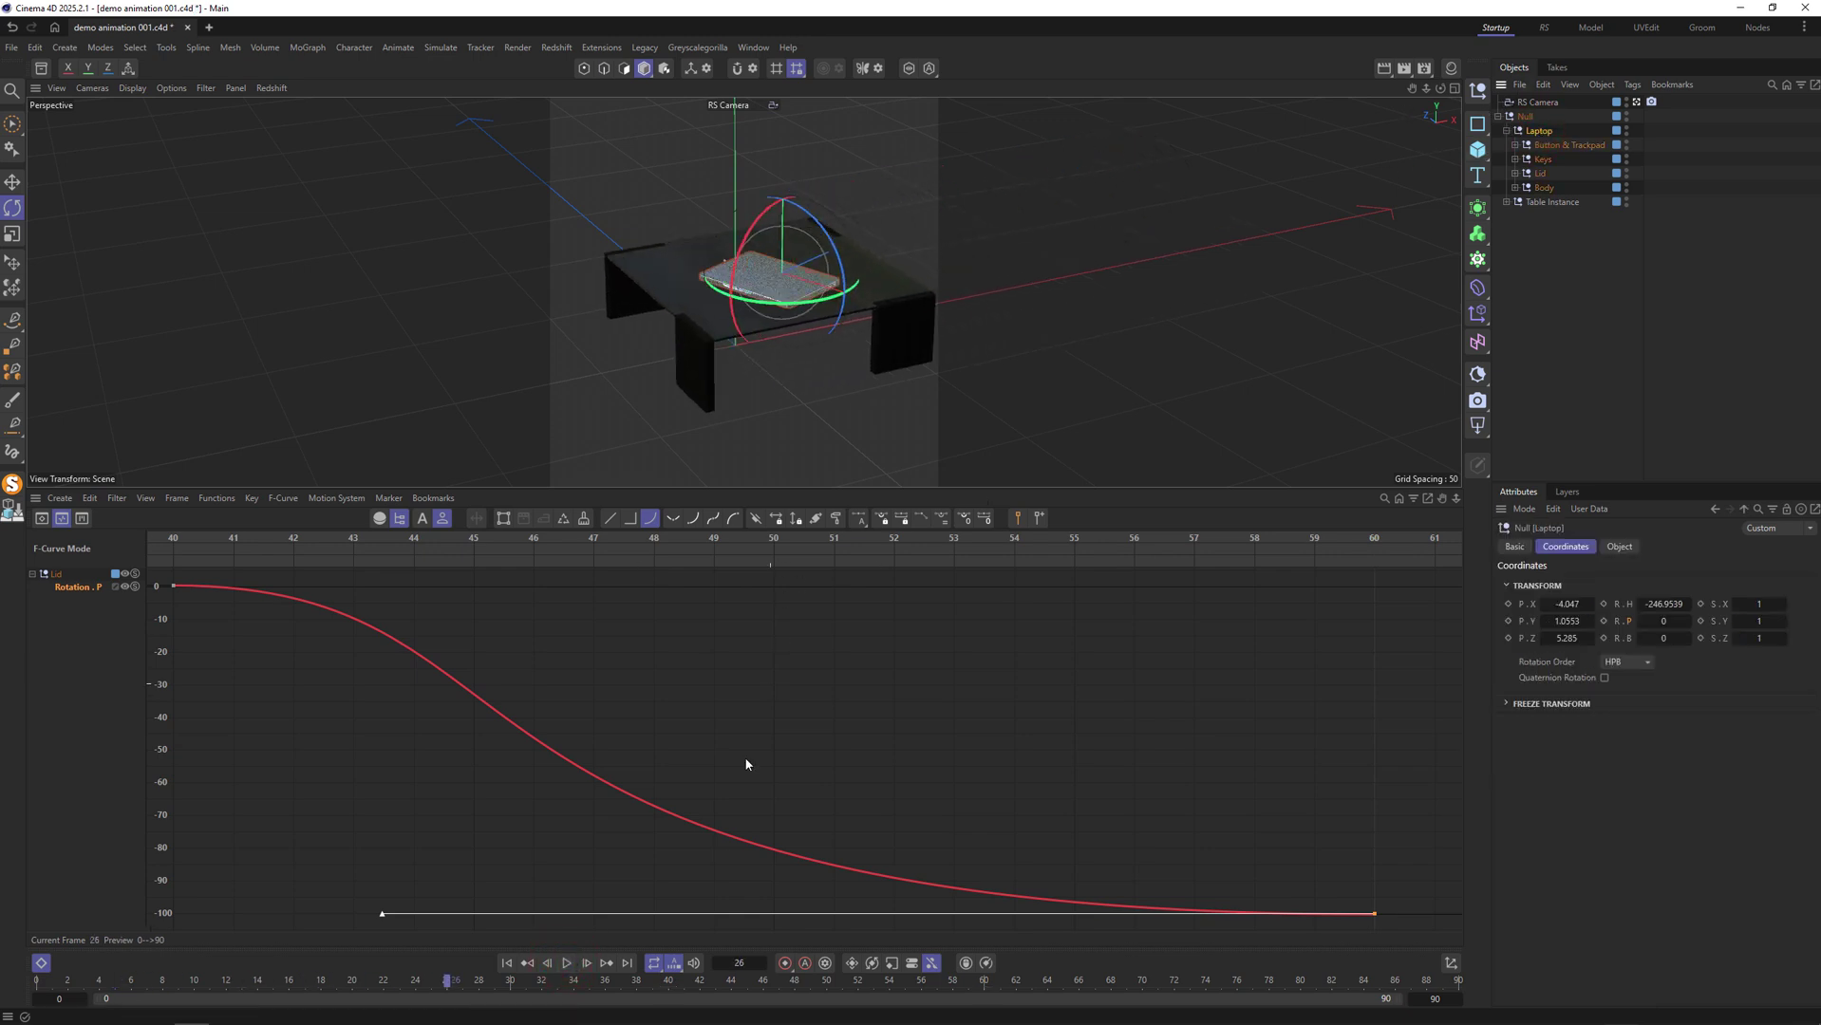
{"action": "left_click", "coordinate": [1506, 130]}
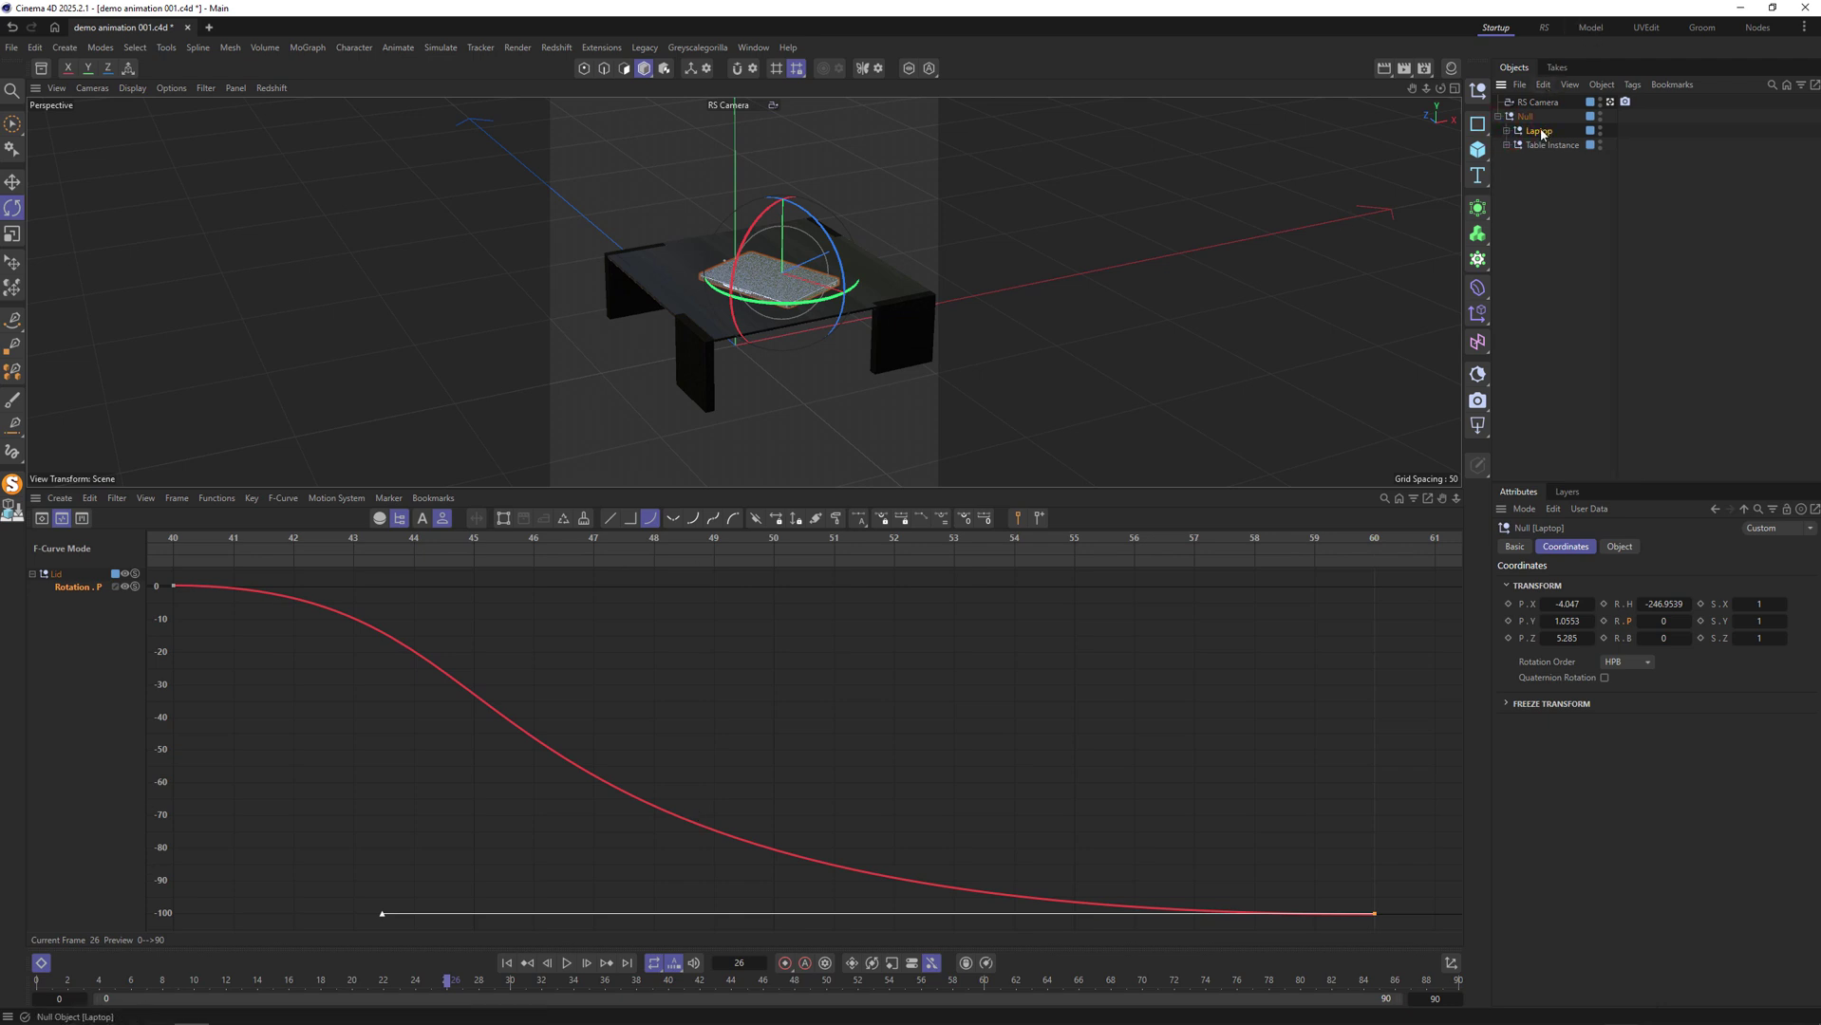
{"action": "middle_click", "coordinate": [1540, 131]}
{"action": "left_click", "coordinate": [1506, 130]}
{"action": "left_click", "coordinate": [1543, 159]}
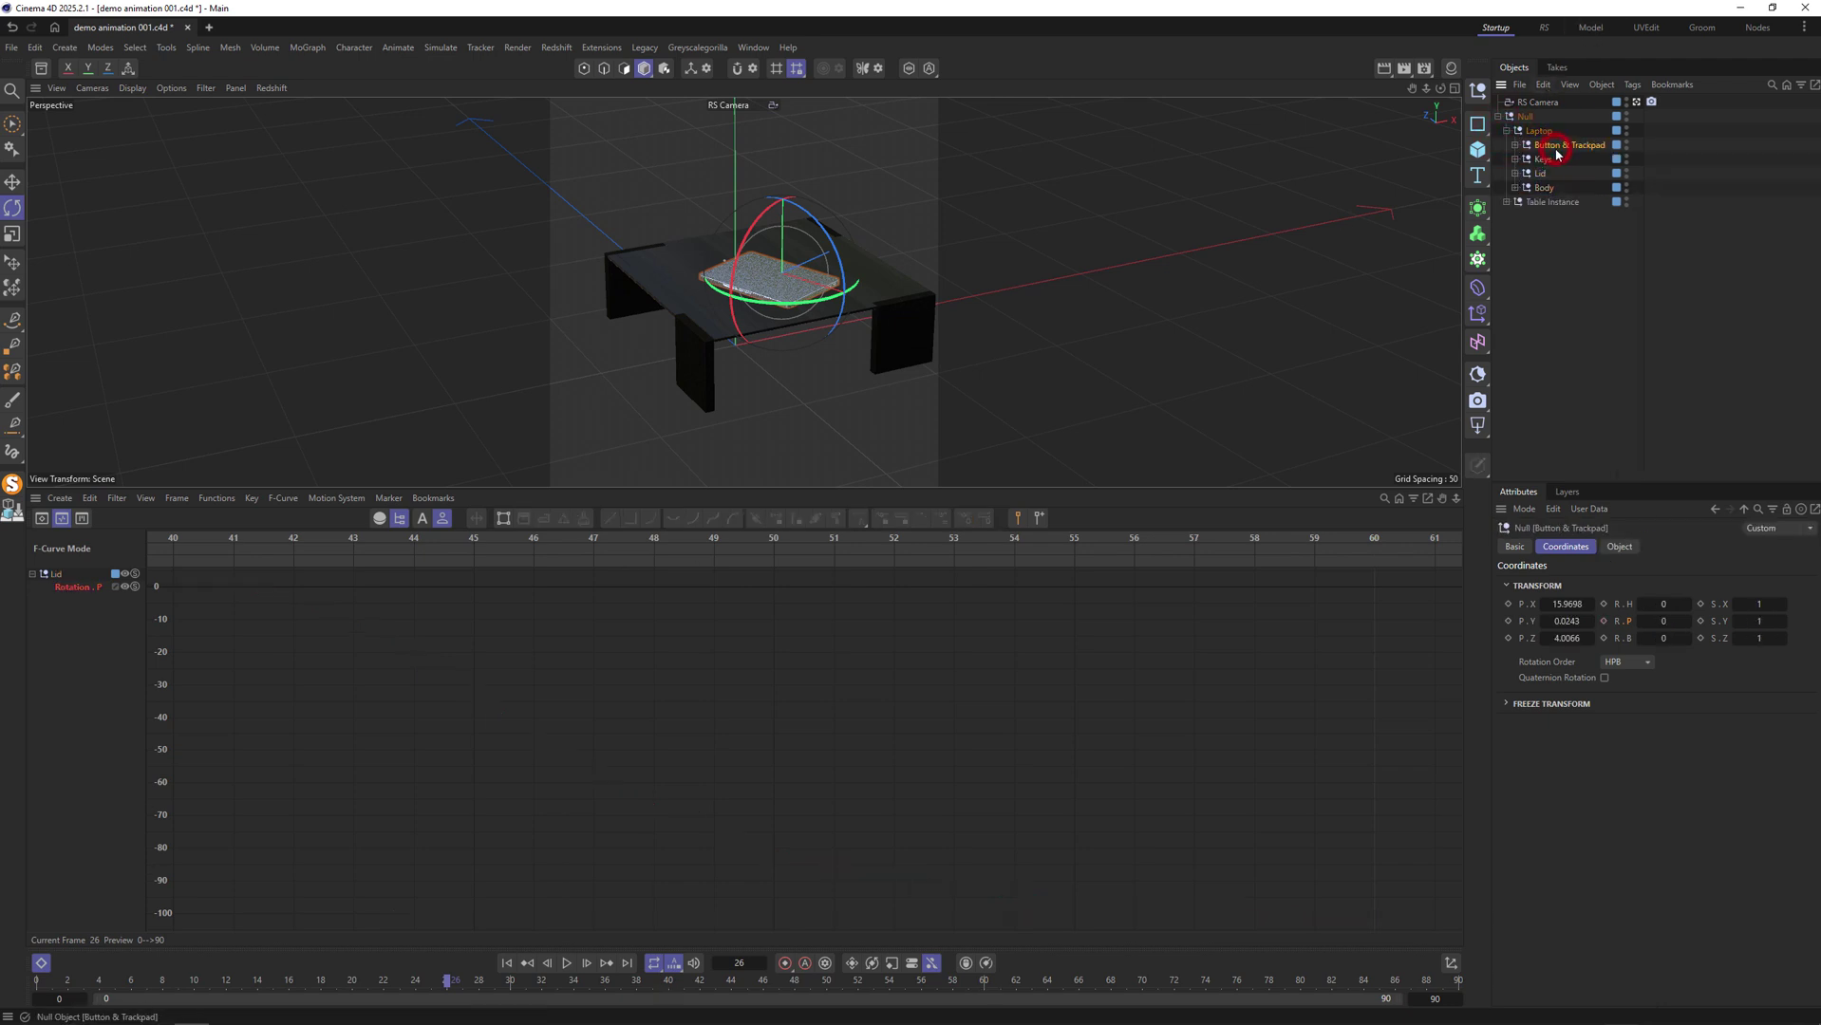
{"action": "left_click", "coordinate": [1540, 173]}
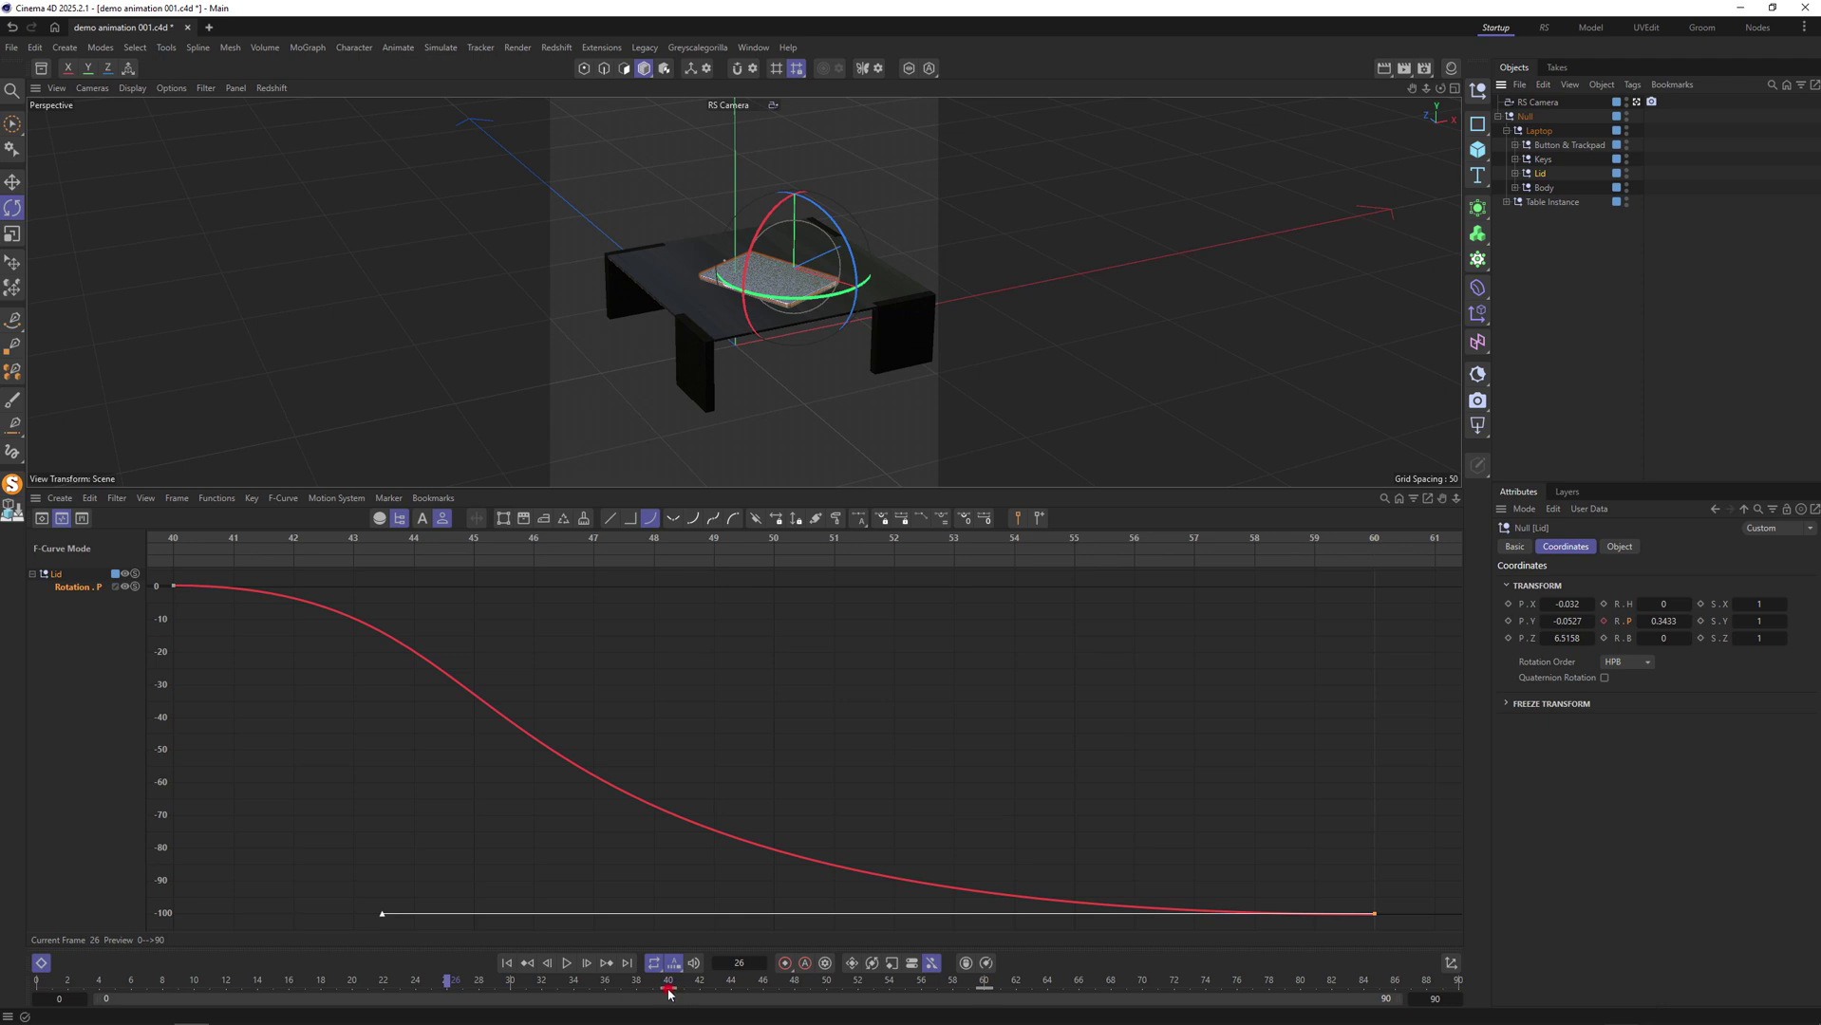
{"action": "left_click_drag", "start_coordinate": [668, 990], "coordinate": [624, 991]}
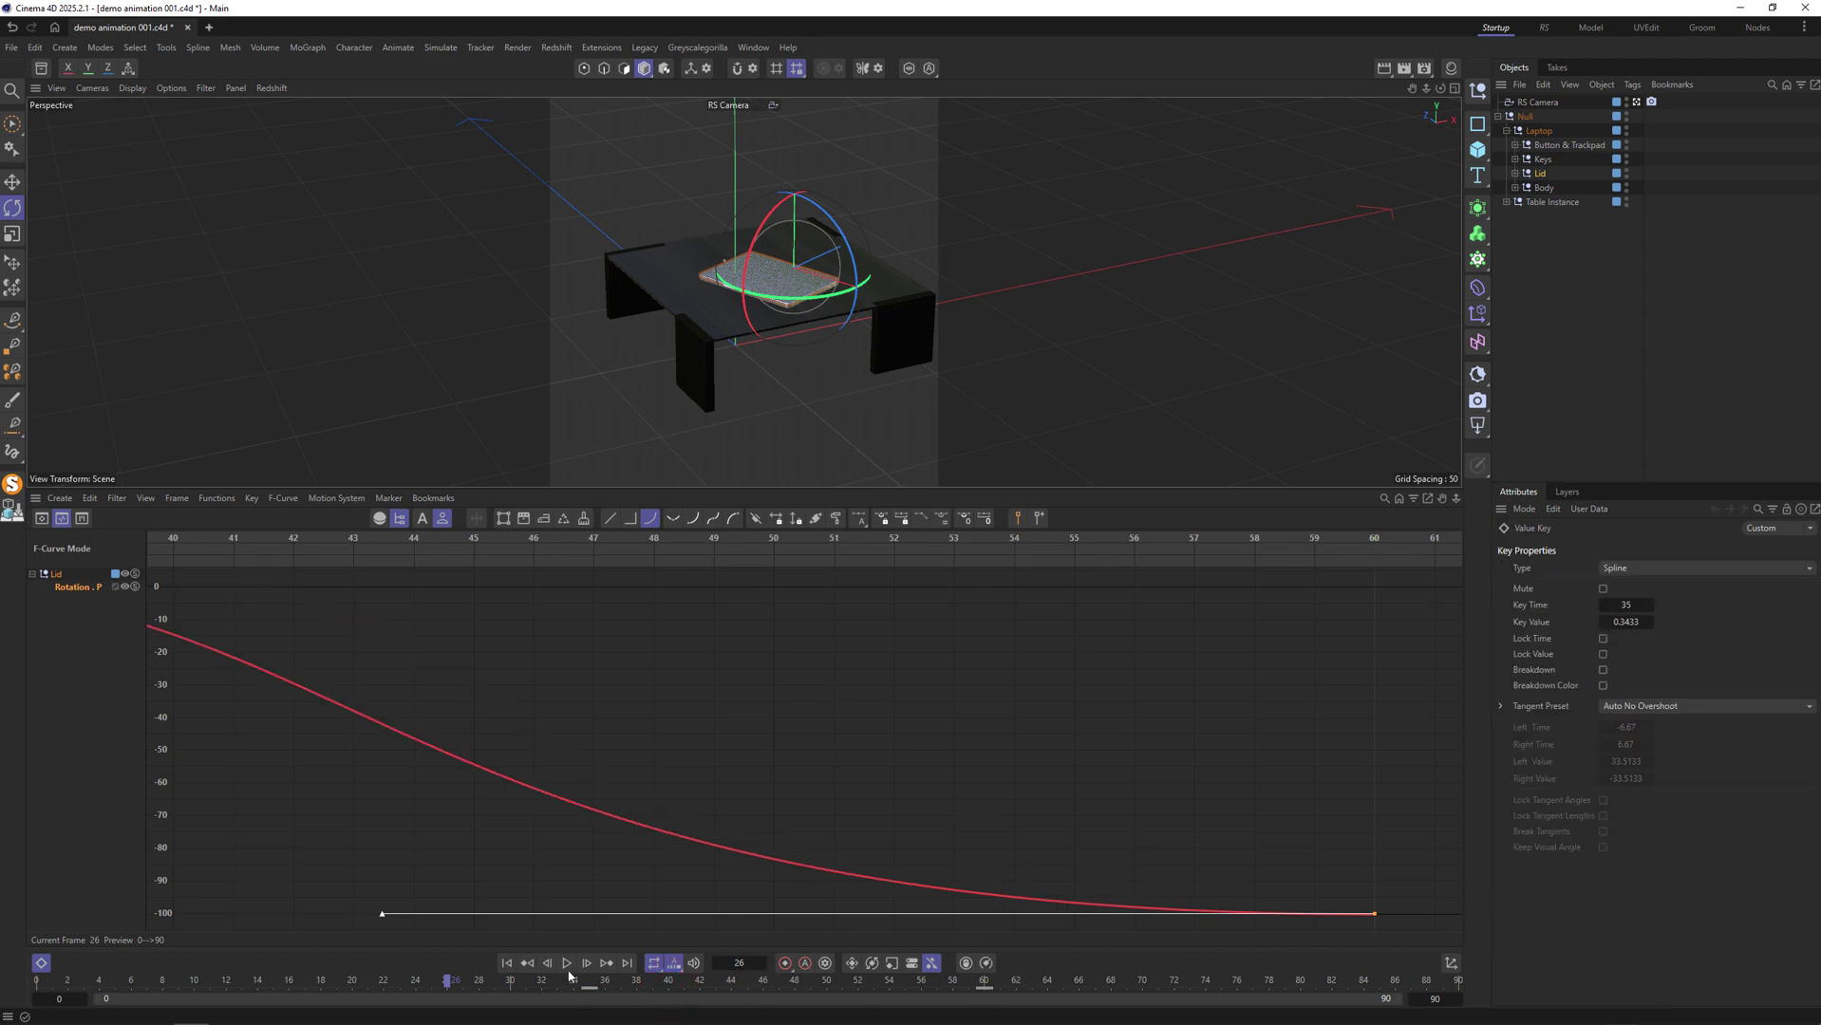
Play the animation from the start and move the Lid's last rotation key to frame 55 during playback.
{"action": "left_click", "coordinate": [509, 963]}
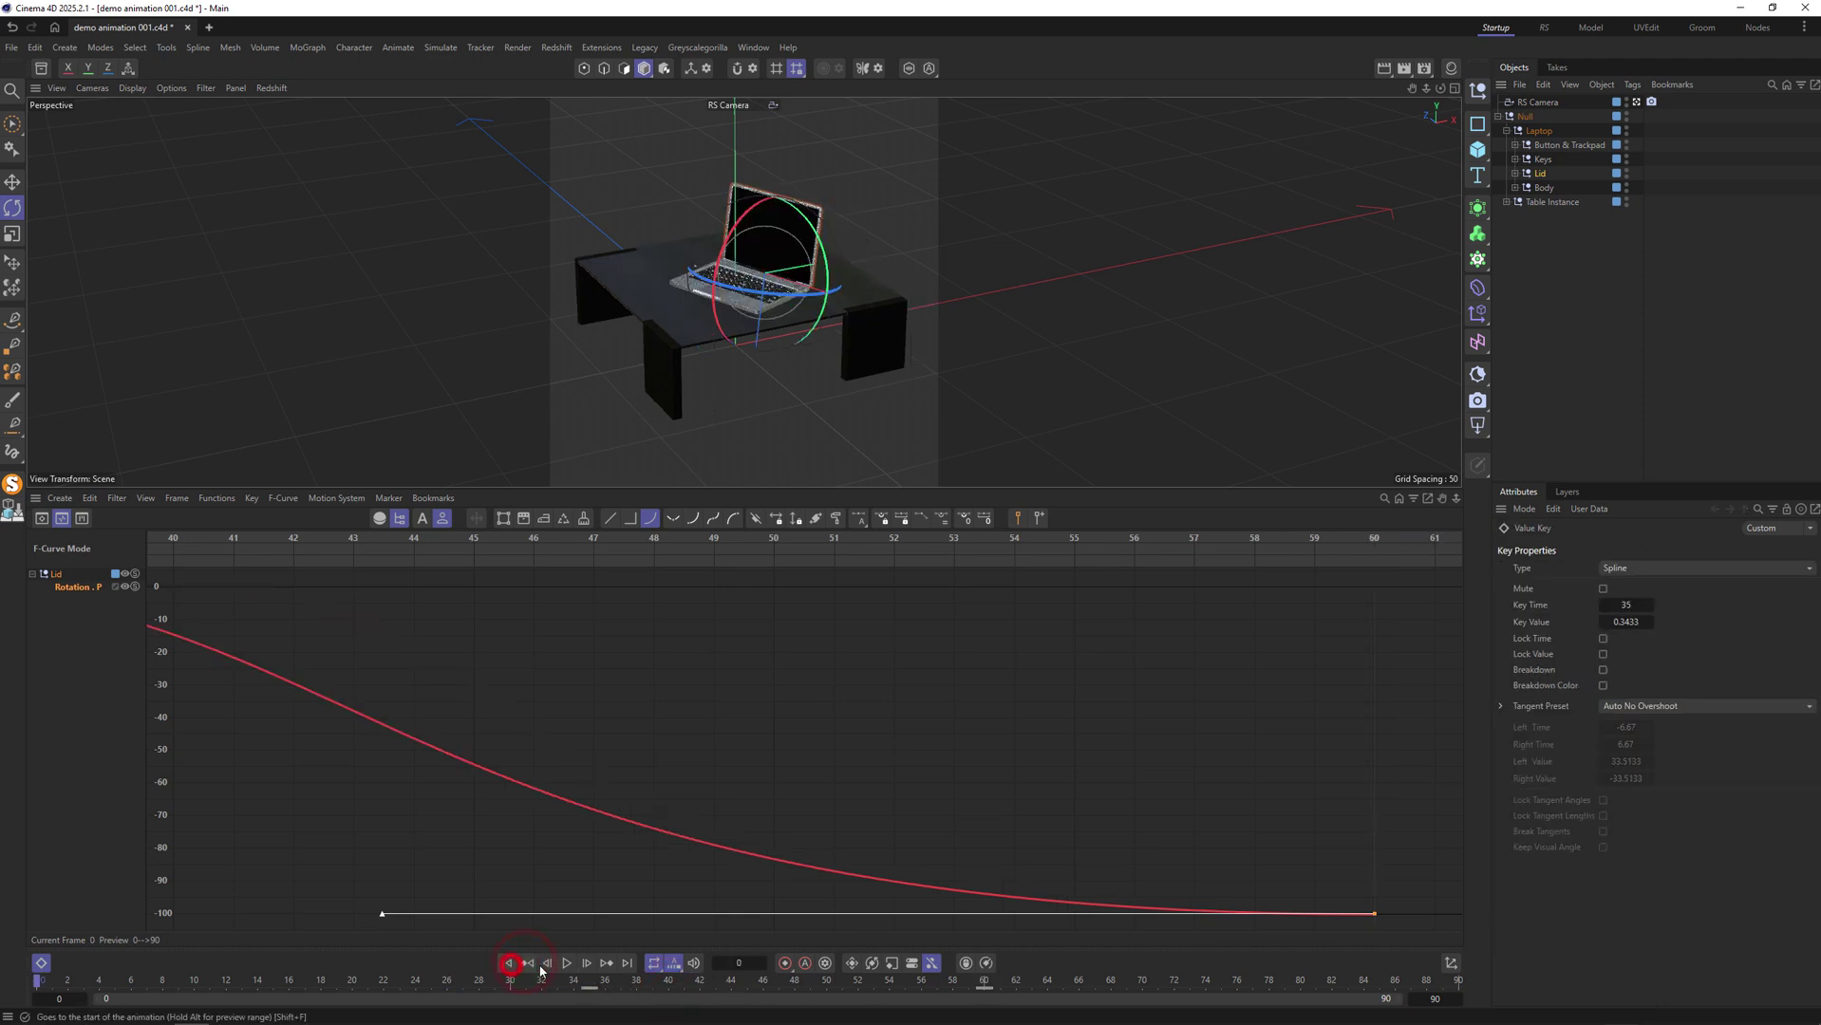
{"action": "left_click", "coordinate": [571, 965]}
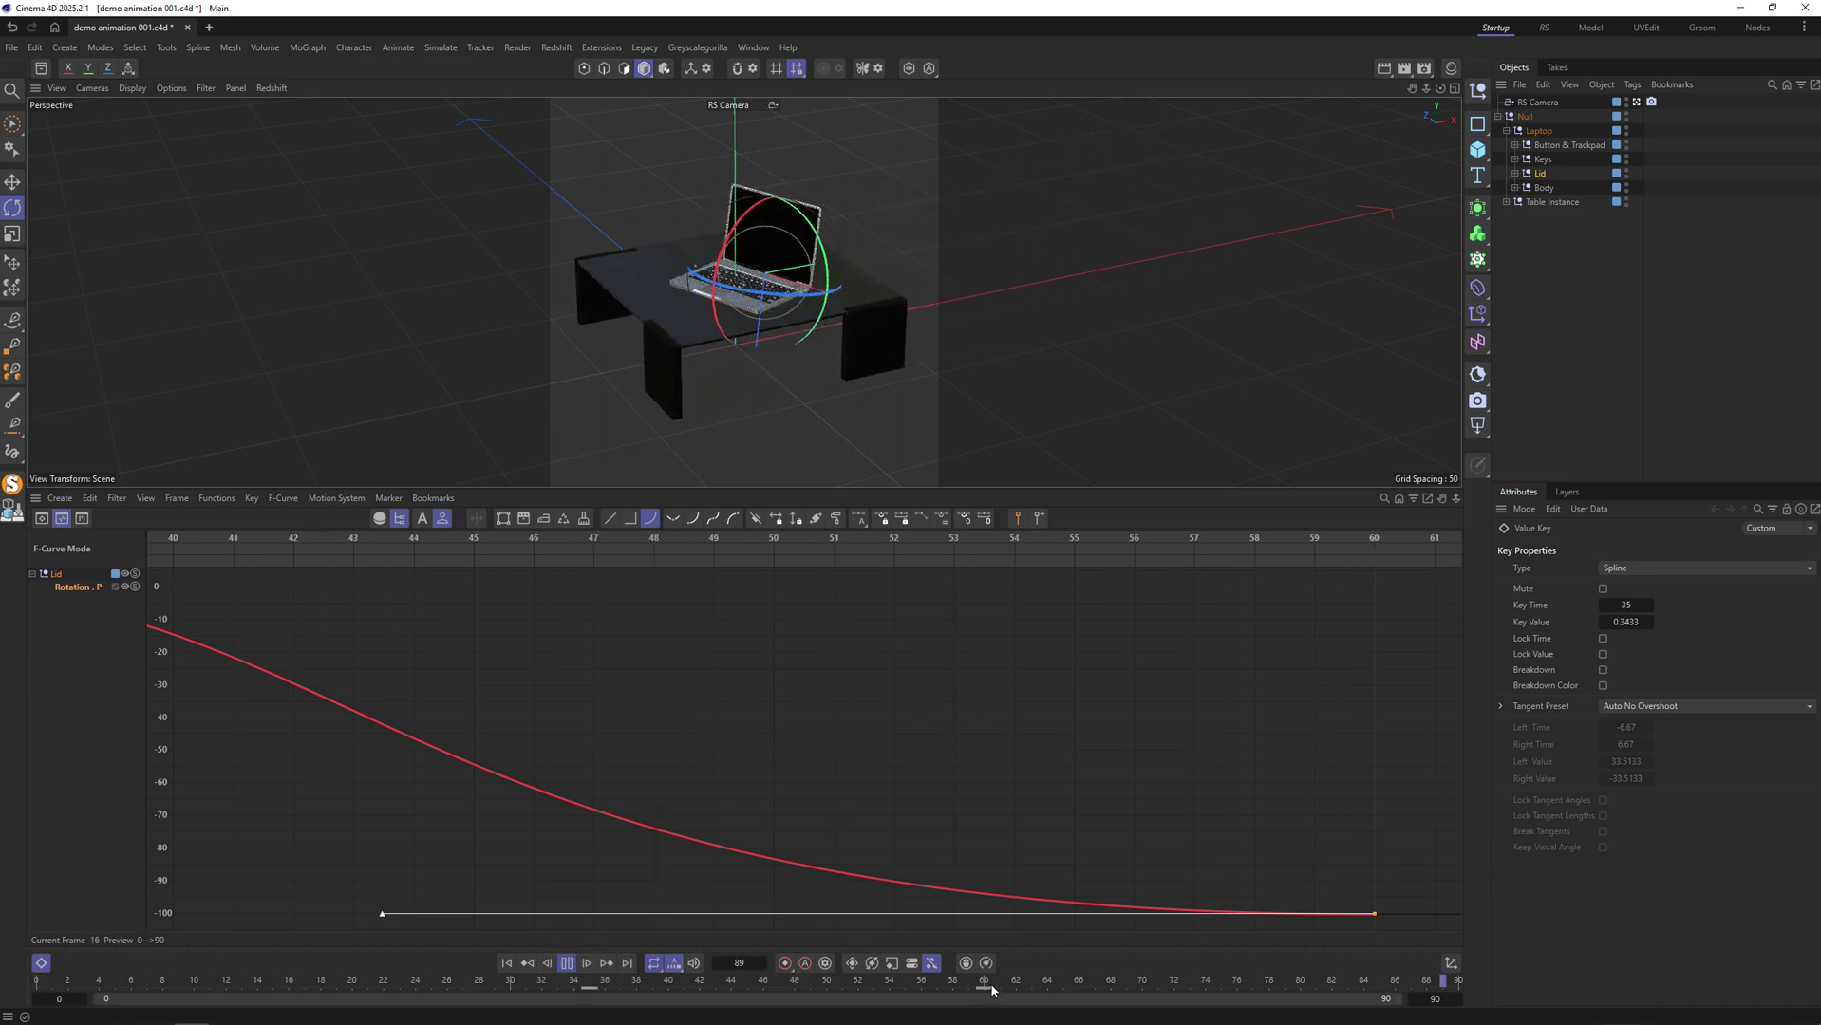
{"action": "left_click_drag", "start_coordinate": [987, 989], "coordinate": [912, 994]}
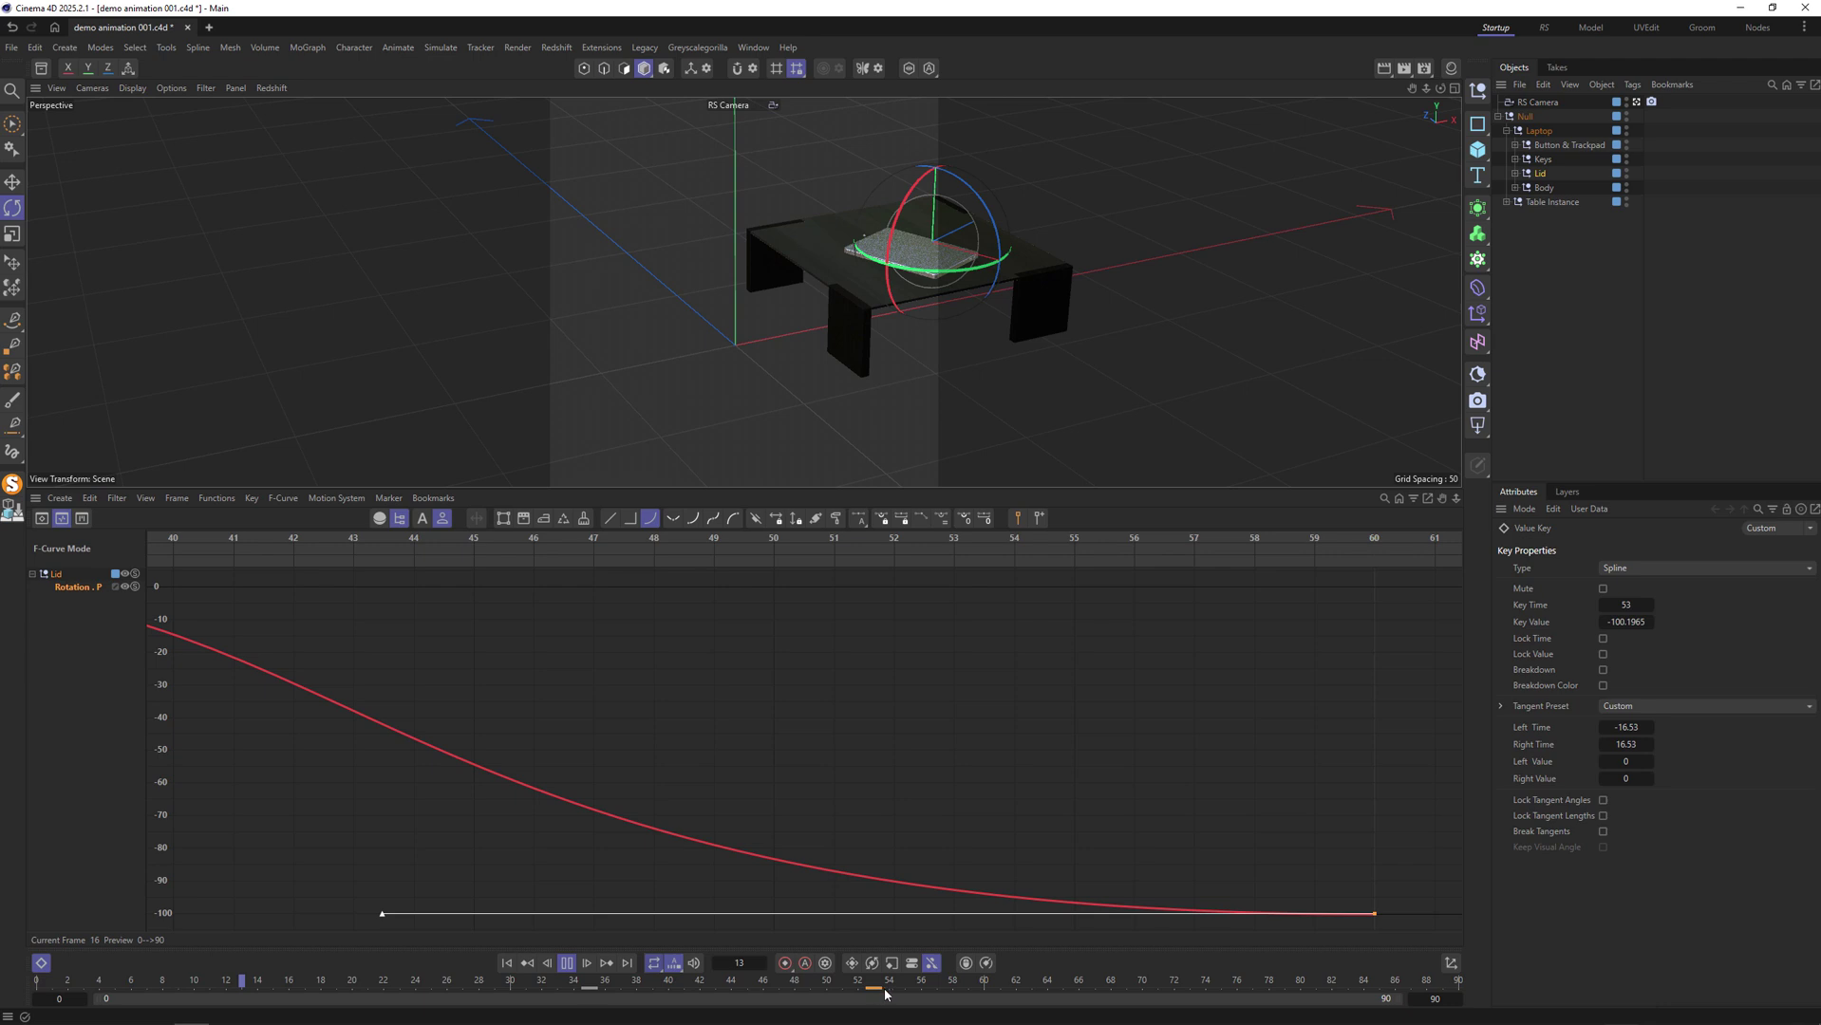
{"action": "left_click_drag", "start_coordinate": [885, 994], "coordinate": [906, 994]}
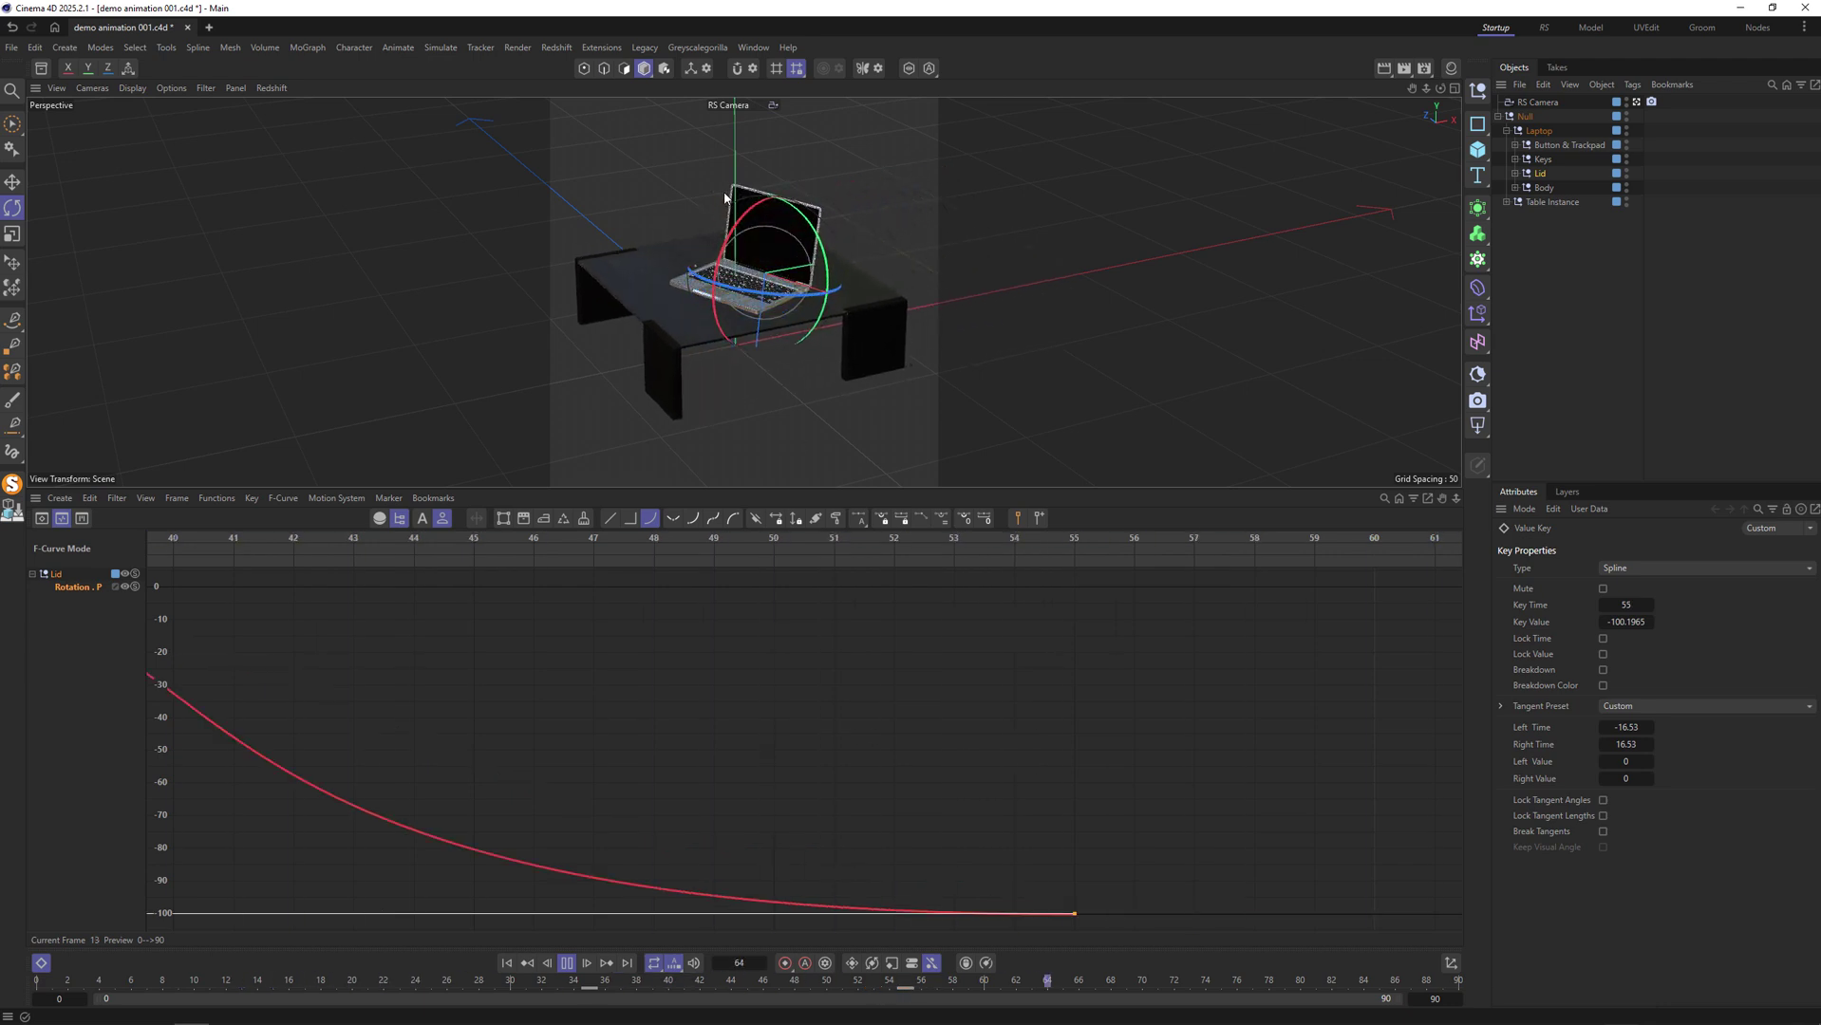
Save the project, stop playback, and save an incremental version as demo animation 002.c4d.
{"action": "left_click", "coordinate": [1122, 175]}
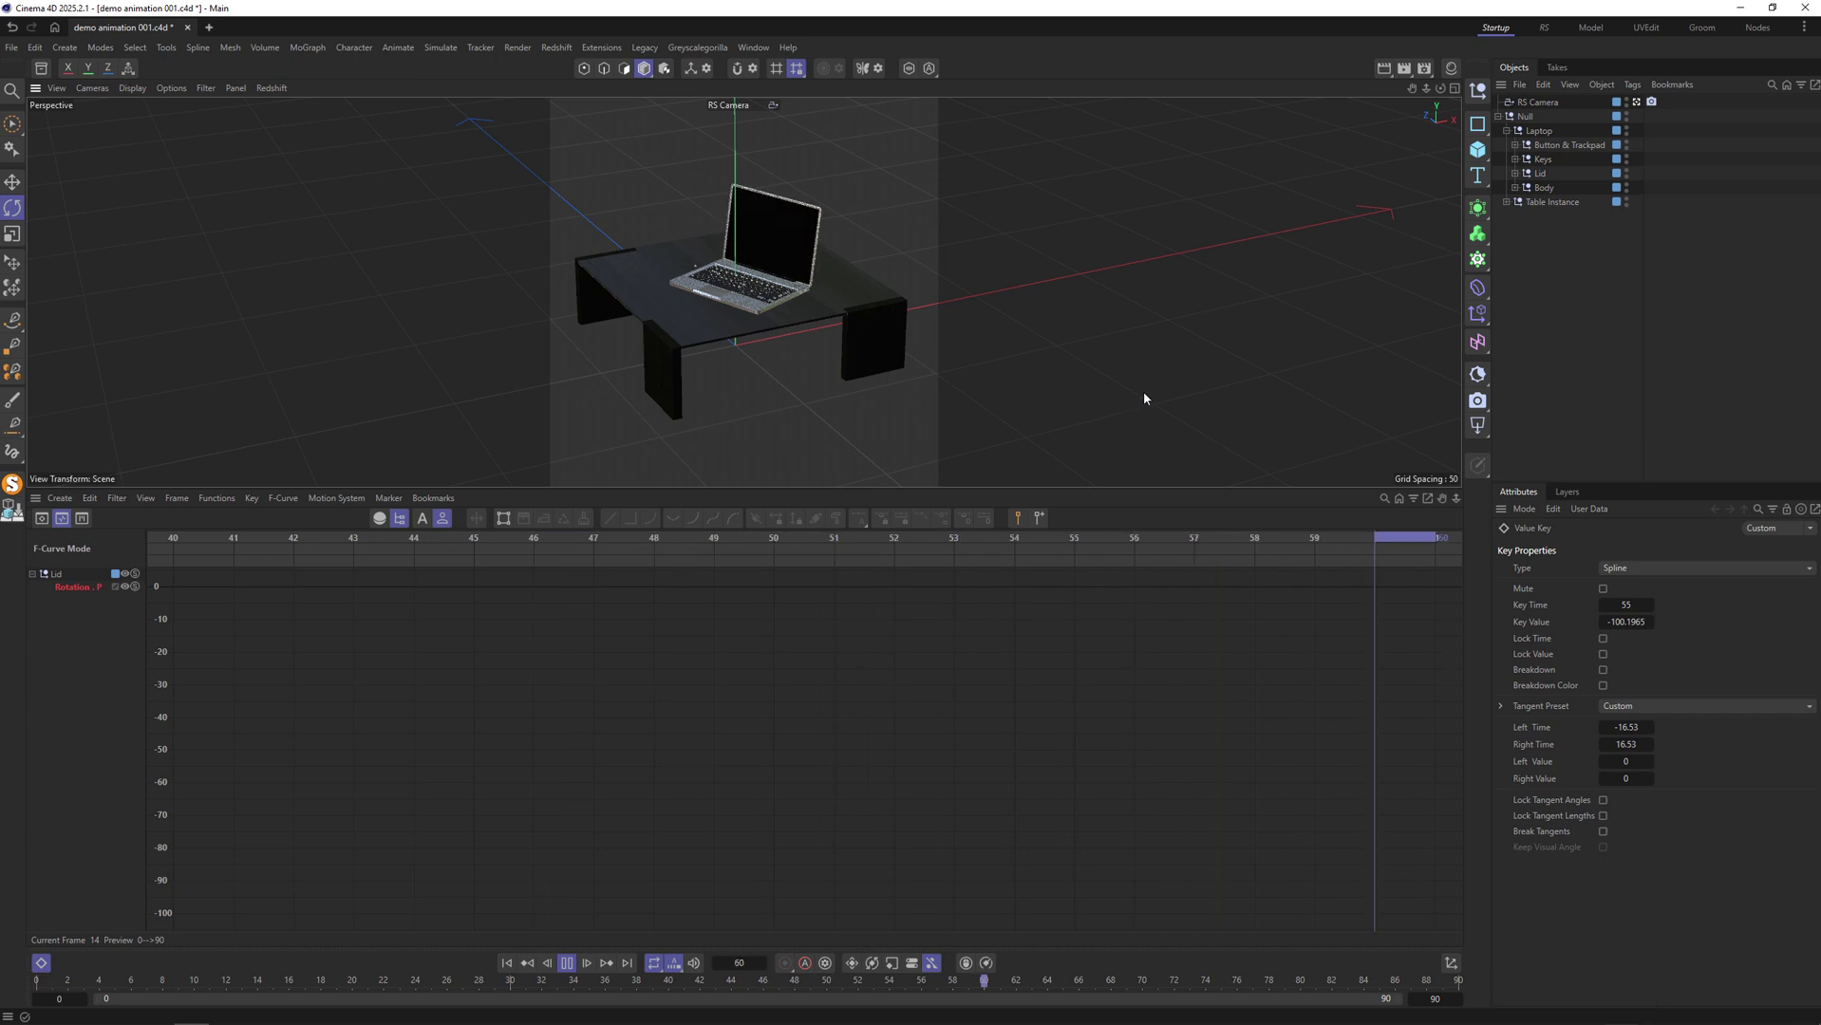
{"action": "key", "text": "ctrl+s"}
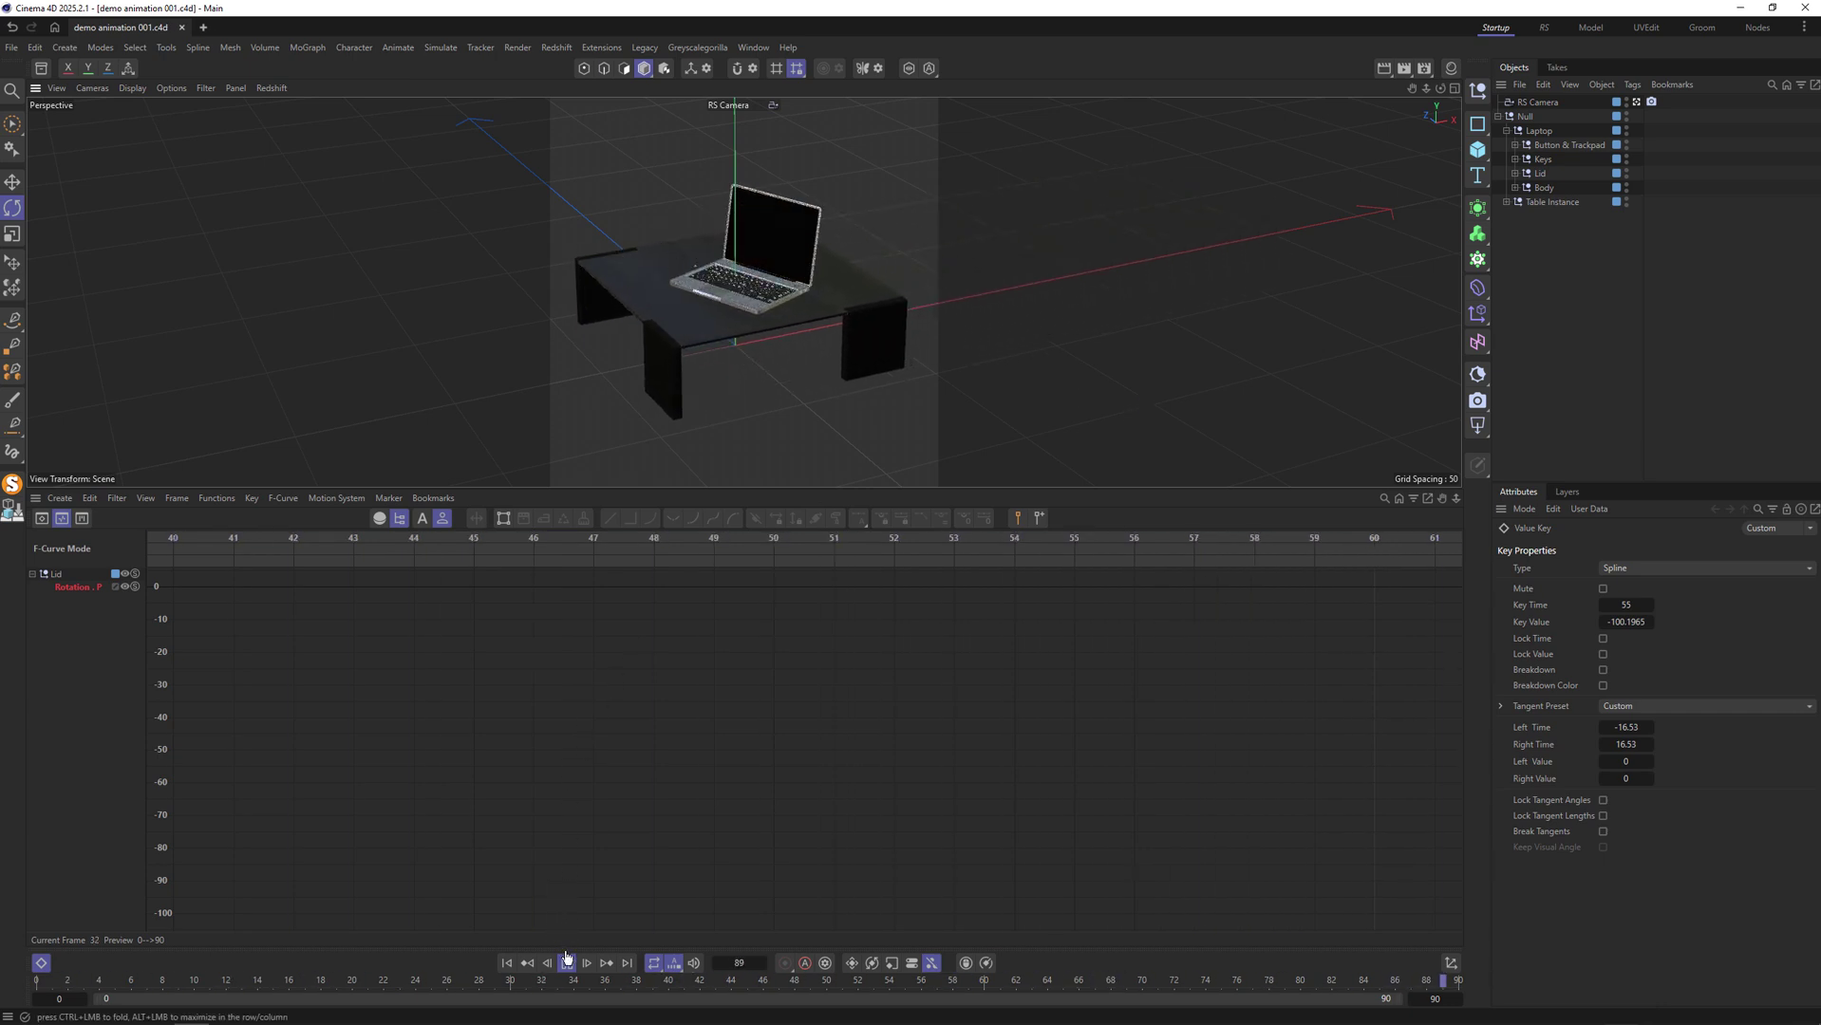
{"action": "key", "text": "space"}
{"action": "left_click", "coordinate": [13, 46]}
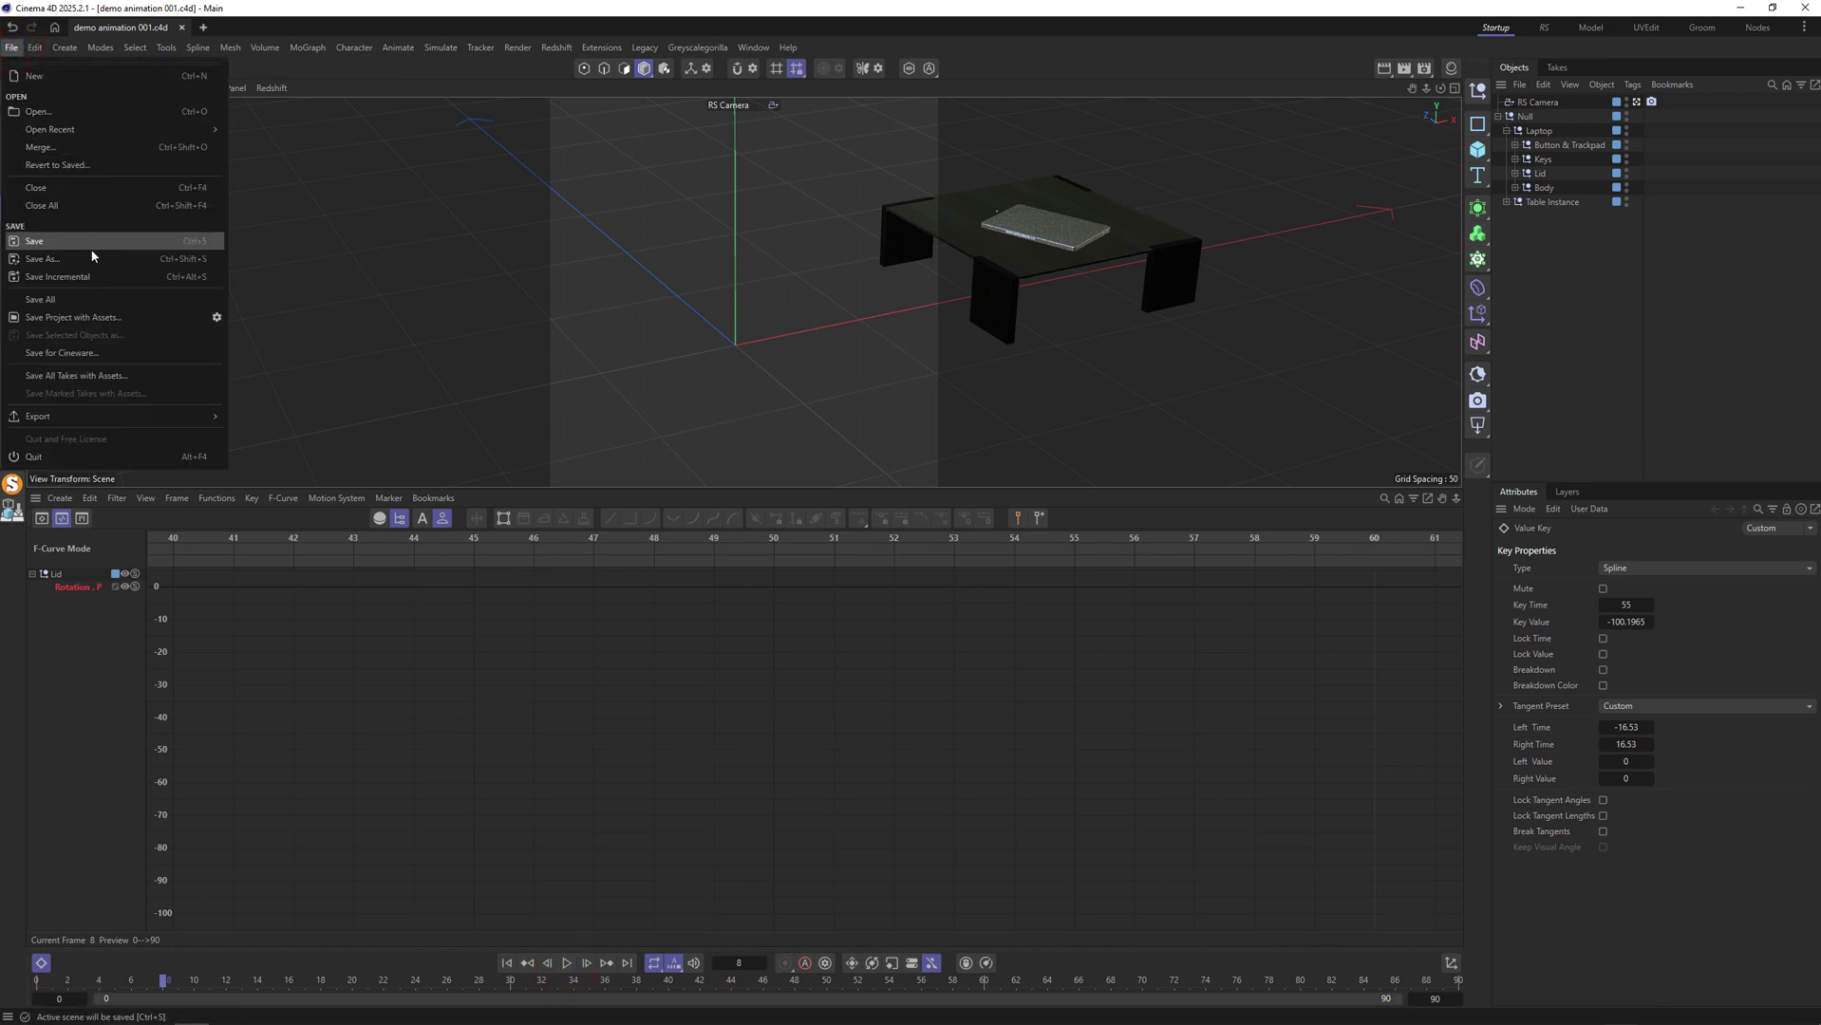
{"action": "left_click", "coordinate": [90, 277]}
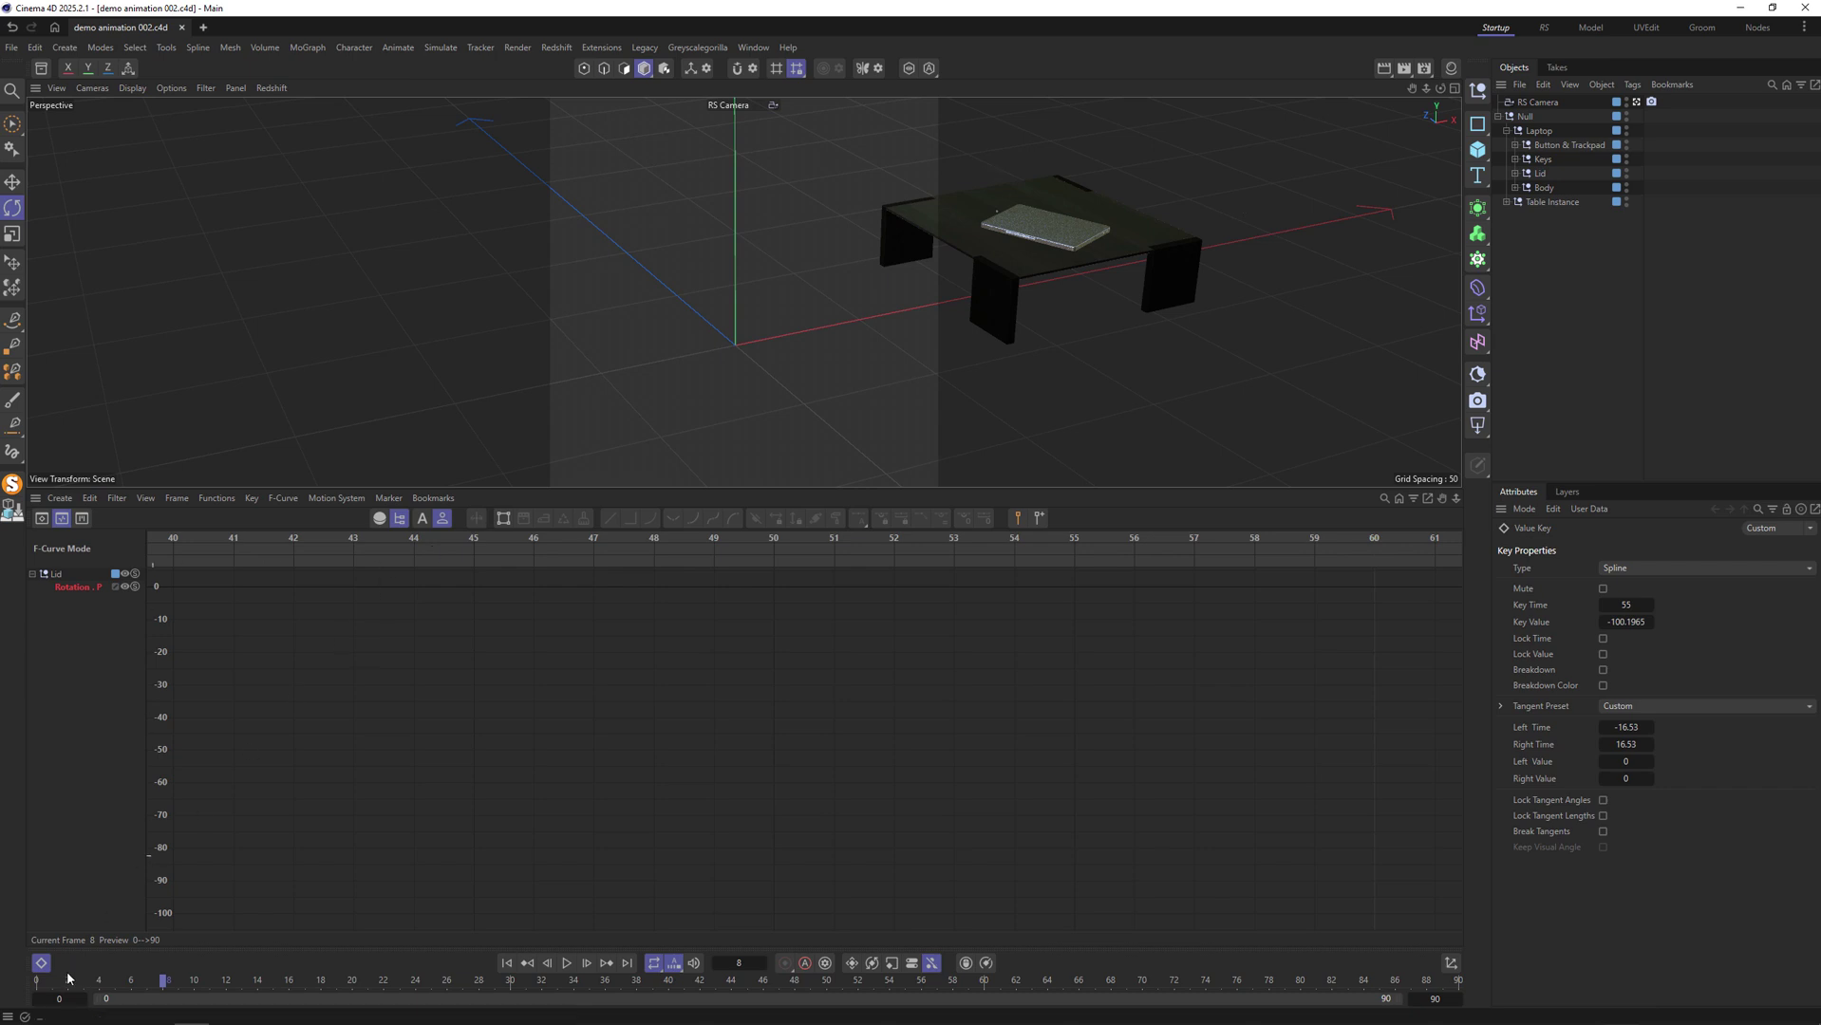
Move the Laptop and Table Instance out of the animated Null and delete that Null.
{"action": "key", "text": "space"}
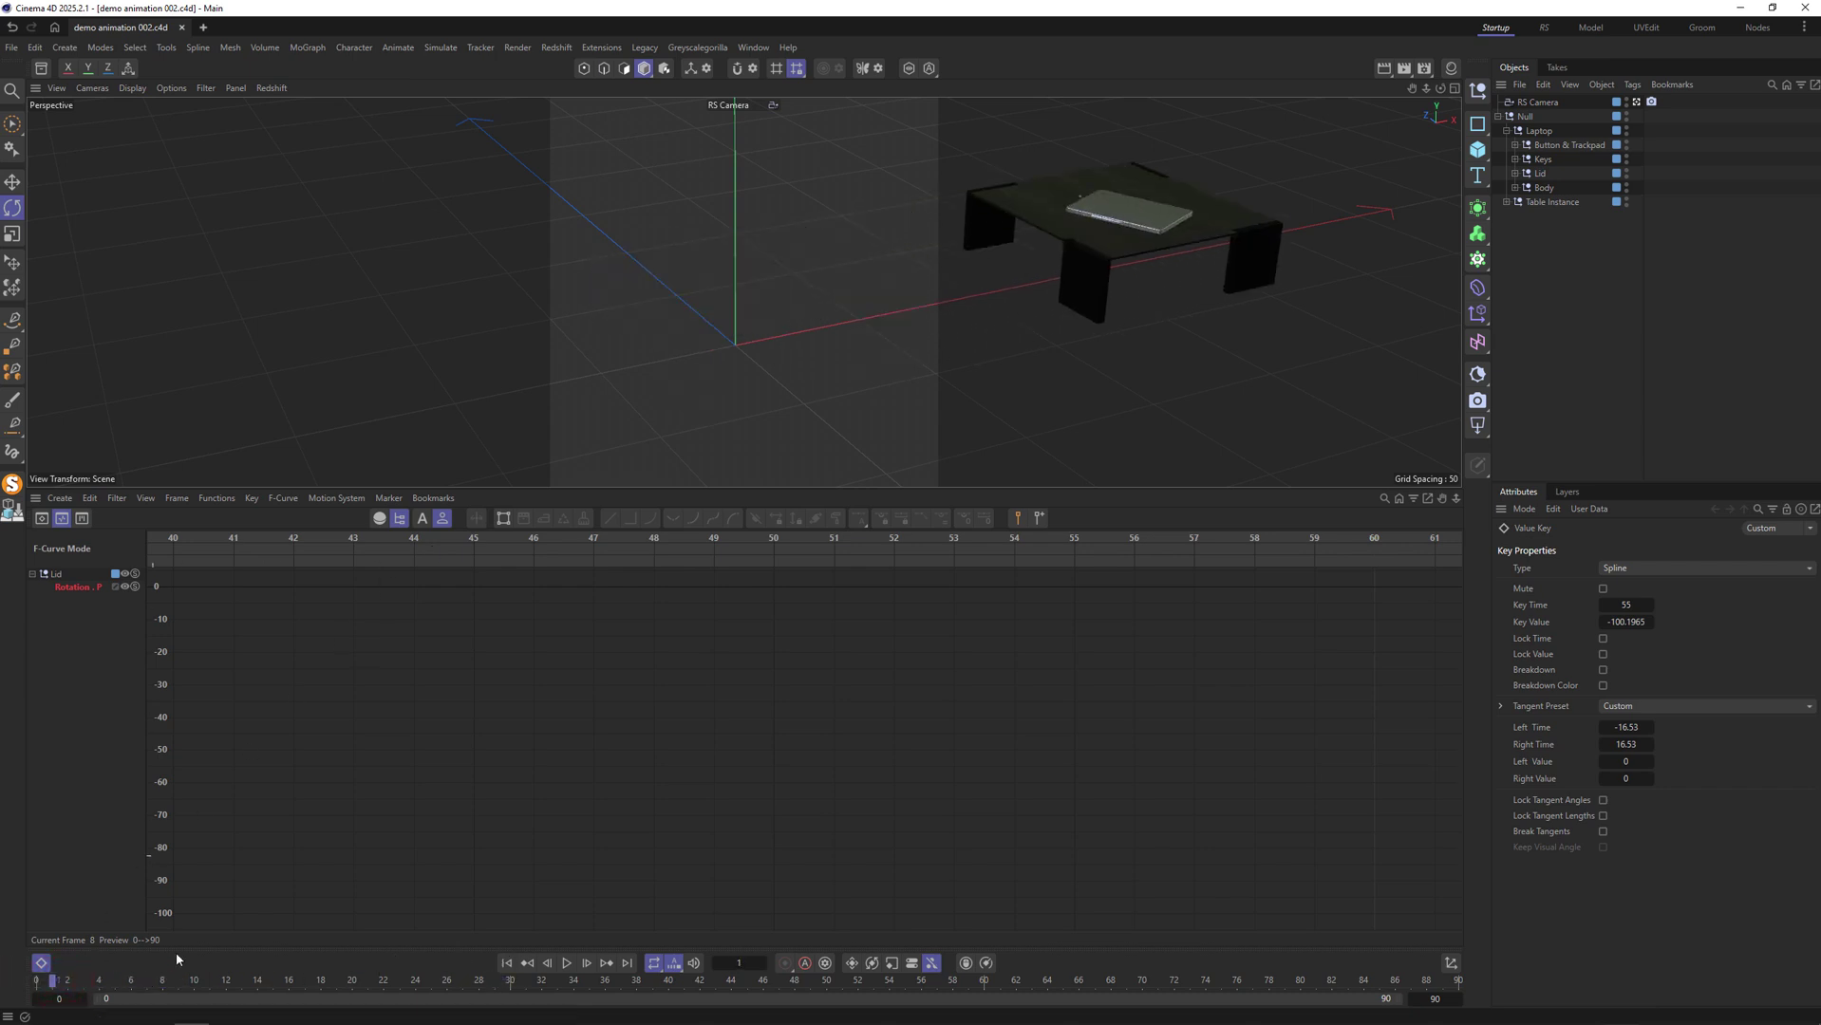
{"action": "left_click", "coordinate": [1505, 131]}
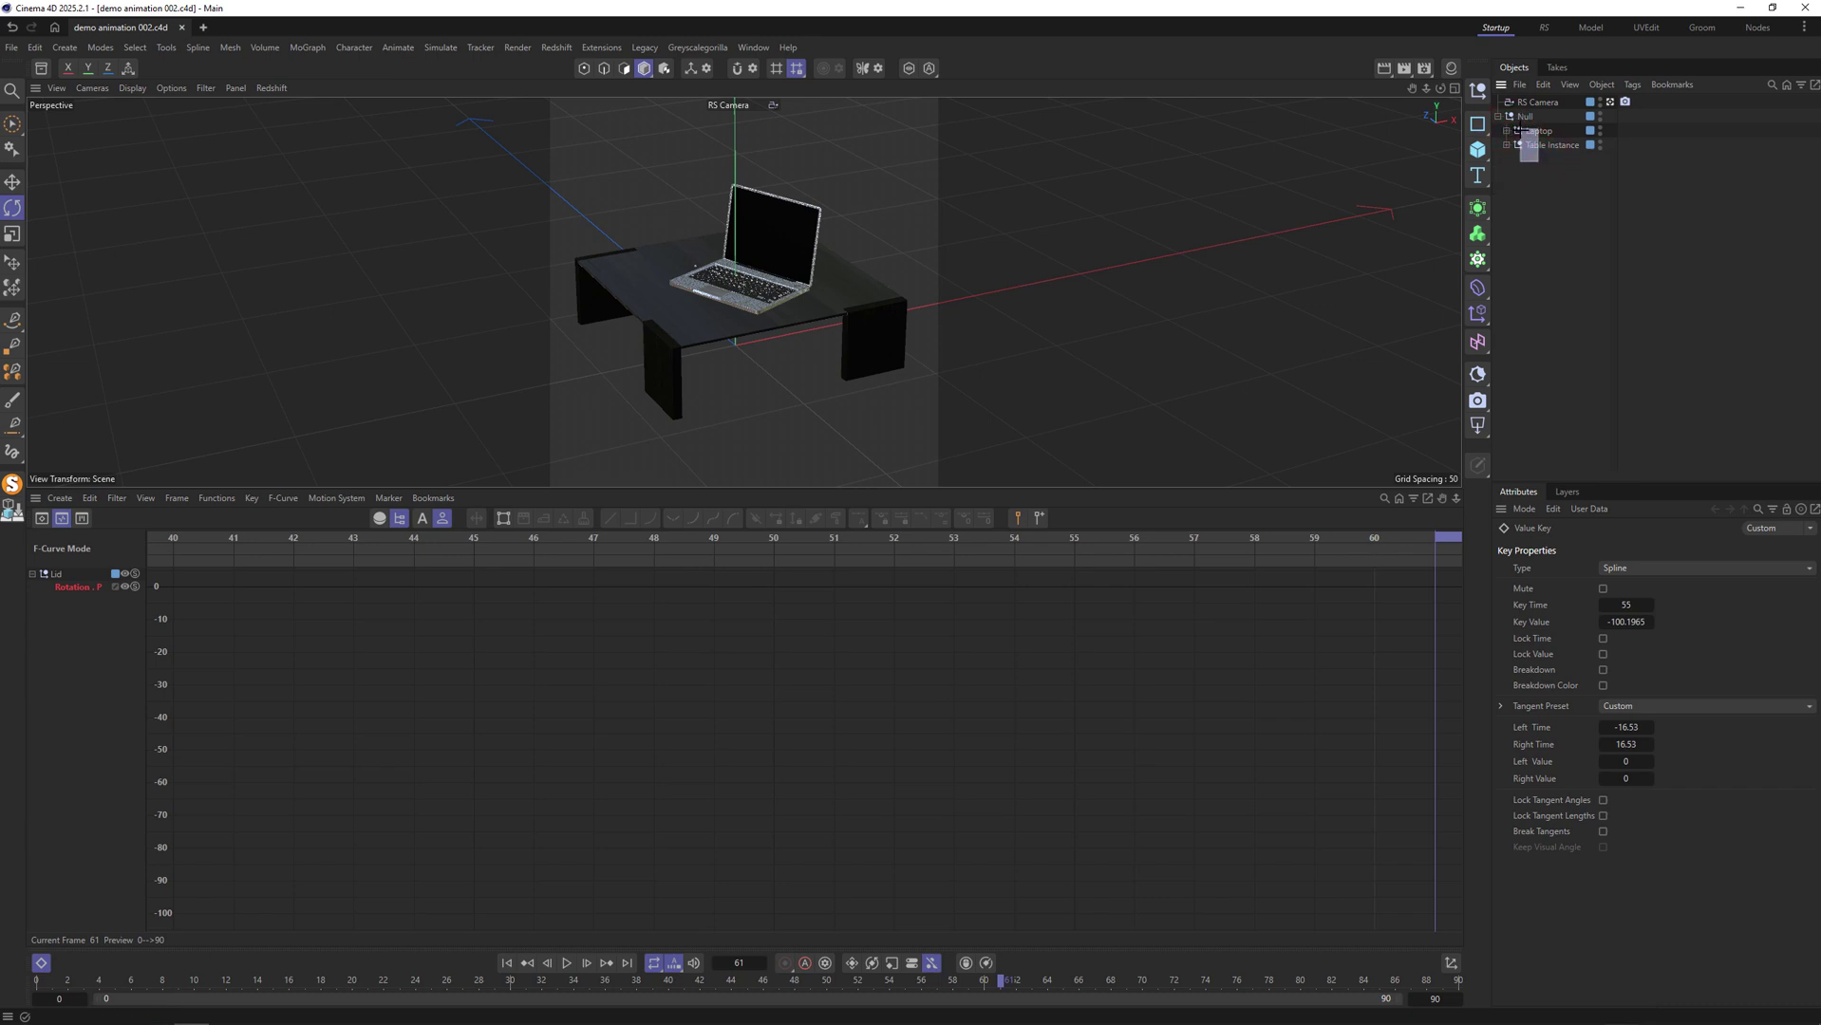
{"action": "mouse_move", "coordinate": [1538, 159]}
{"action": "left_mouse_down"}
{"action": "mouse_move", "coordinate": [1530, 128]}
{"action": "mouse_move", "coordinate": [1537, 186]}
{"action": "left_mouse_up"}
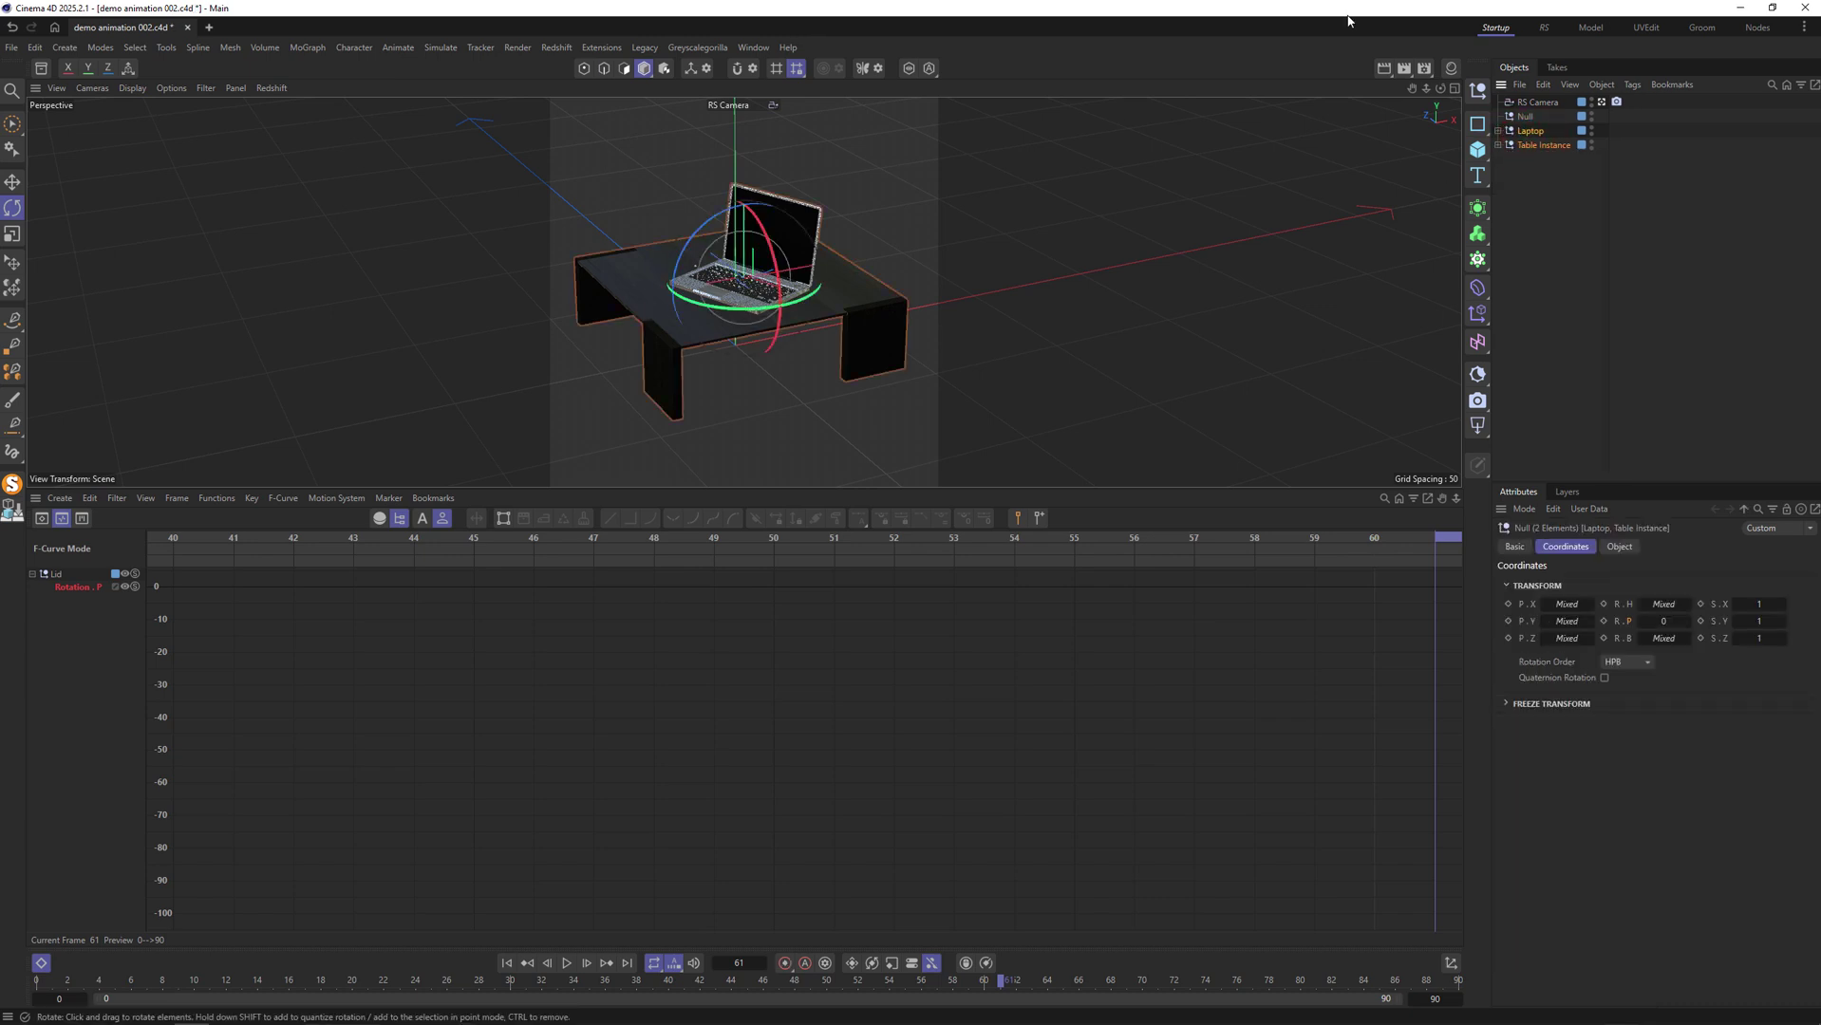
{"action": "left_click", "coordinate": [1524, 117]}
{"action": "key", "text": "Delete"}
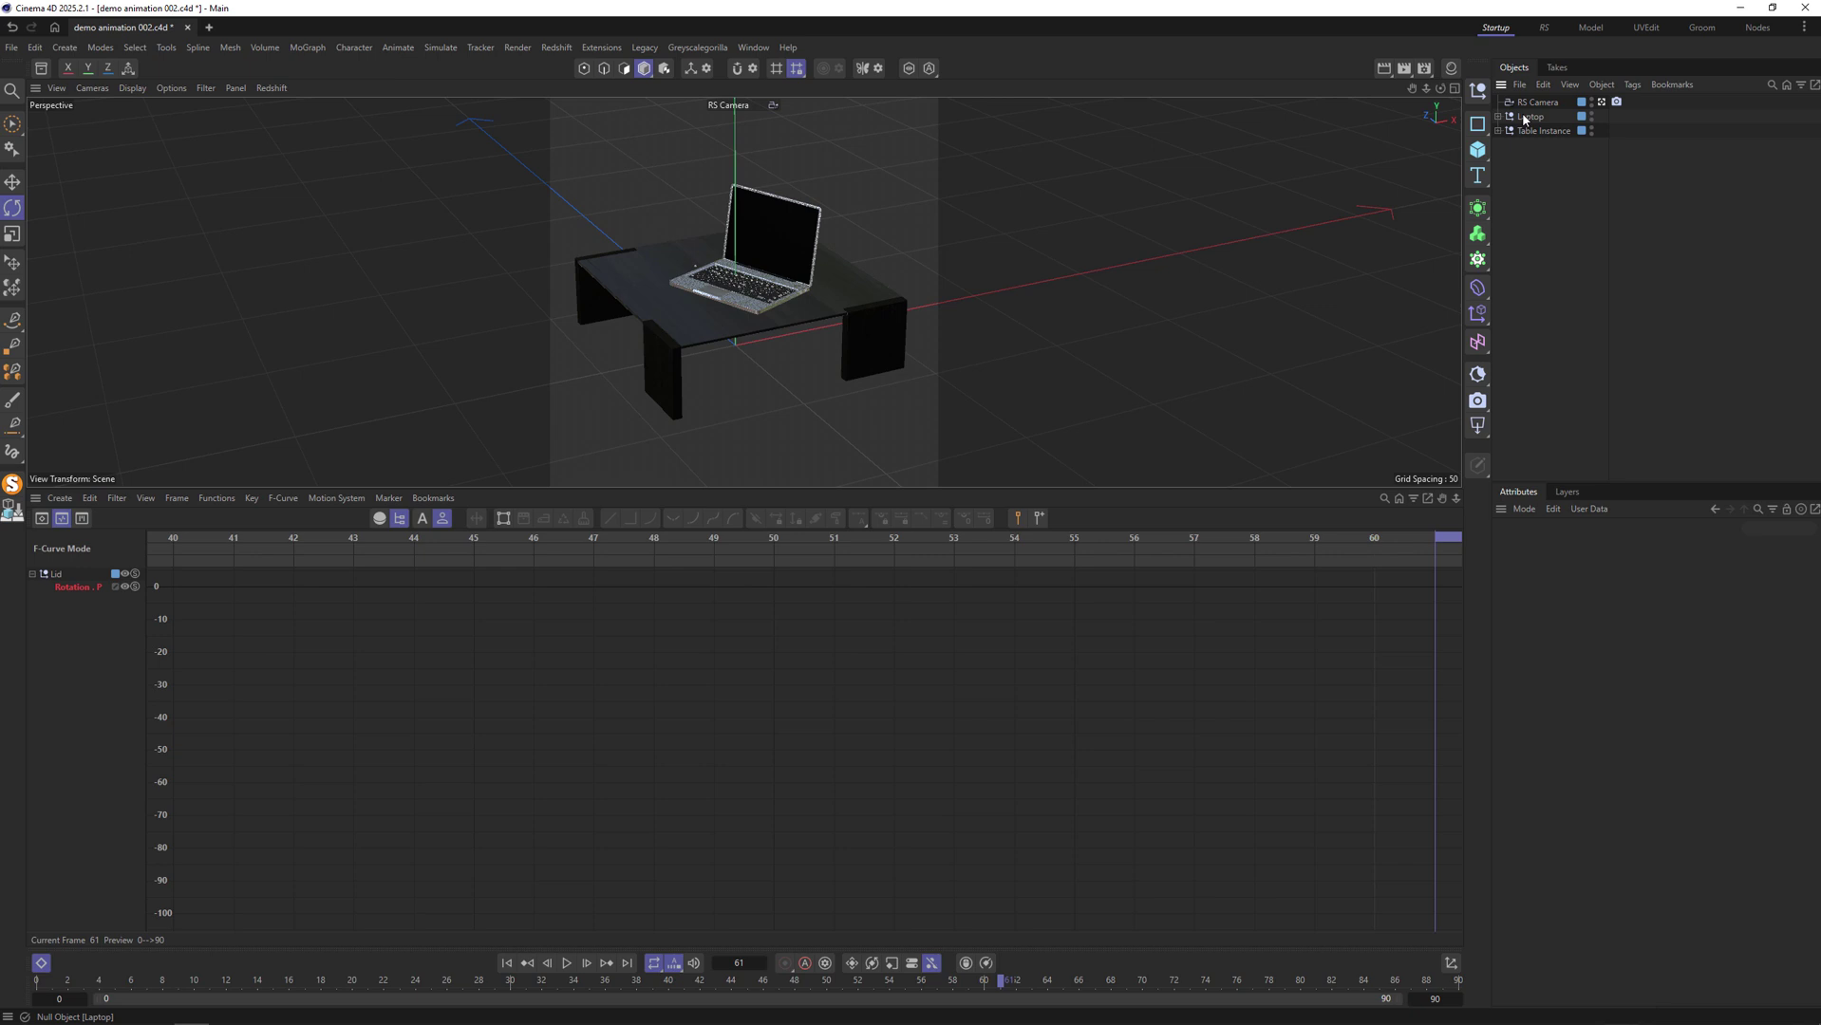
Delete the Rotation P animation track from the laptop's Lid, keeping the lid open.
{"action": "left_click", "coordinate": [1498, 116]}
{"action": "left_click", "coordinate": [1552, 131]}
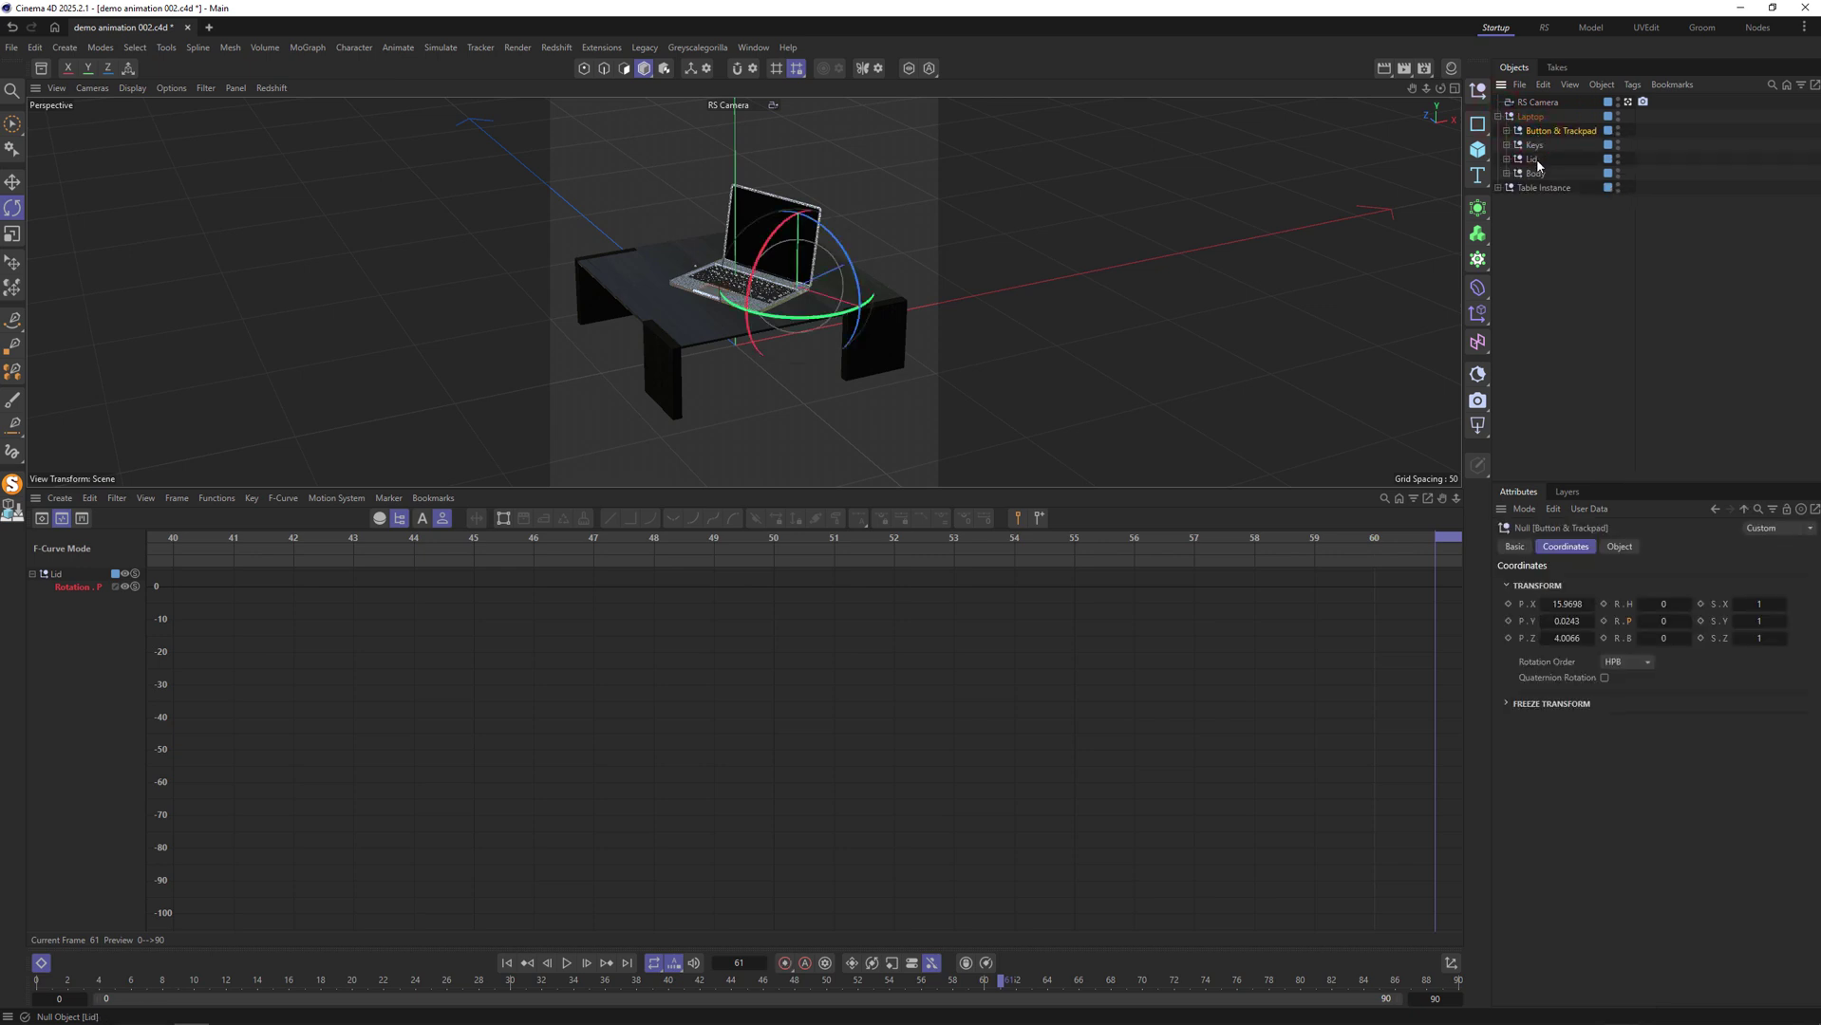
{"action": "left_click", "coordinate": [1532, 160]}
{"action": "left_click", "coordinate": [1603, 621], "text": "shift"}
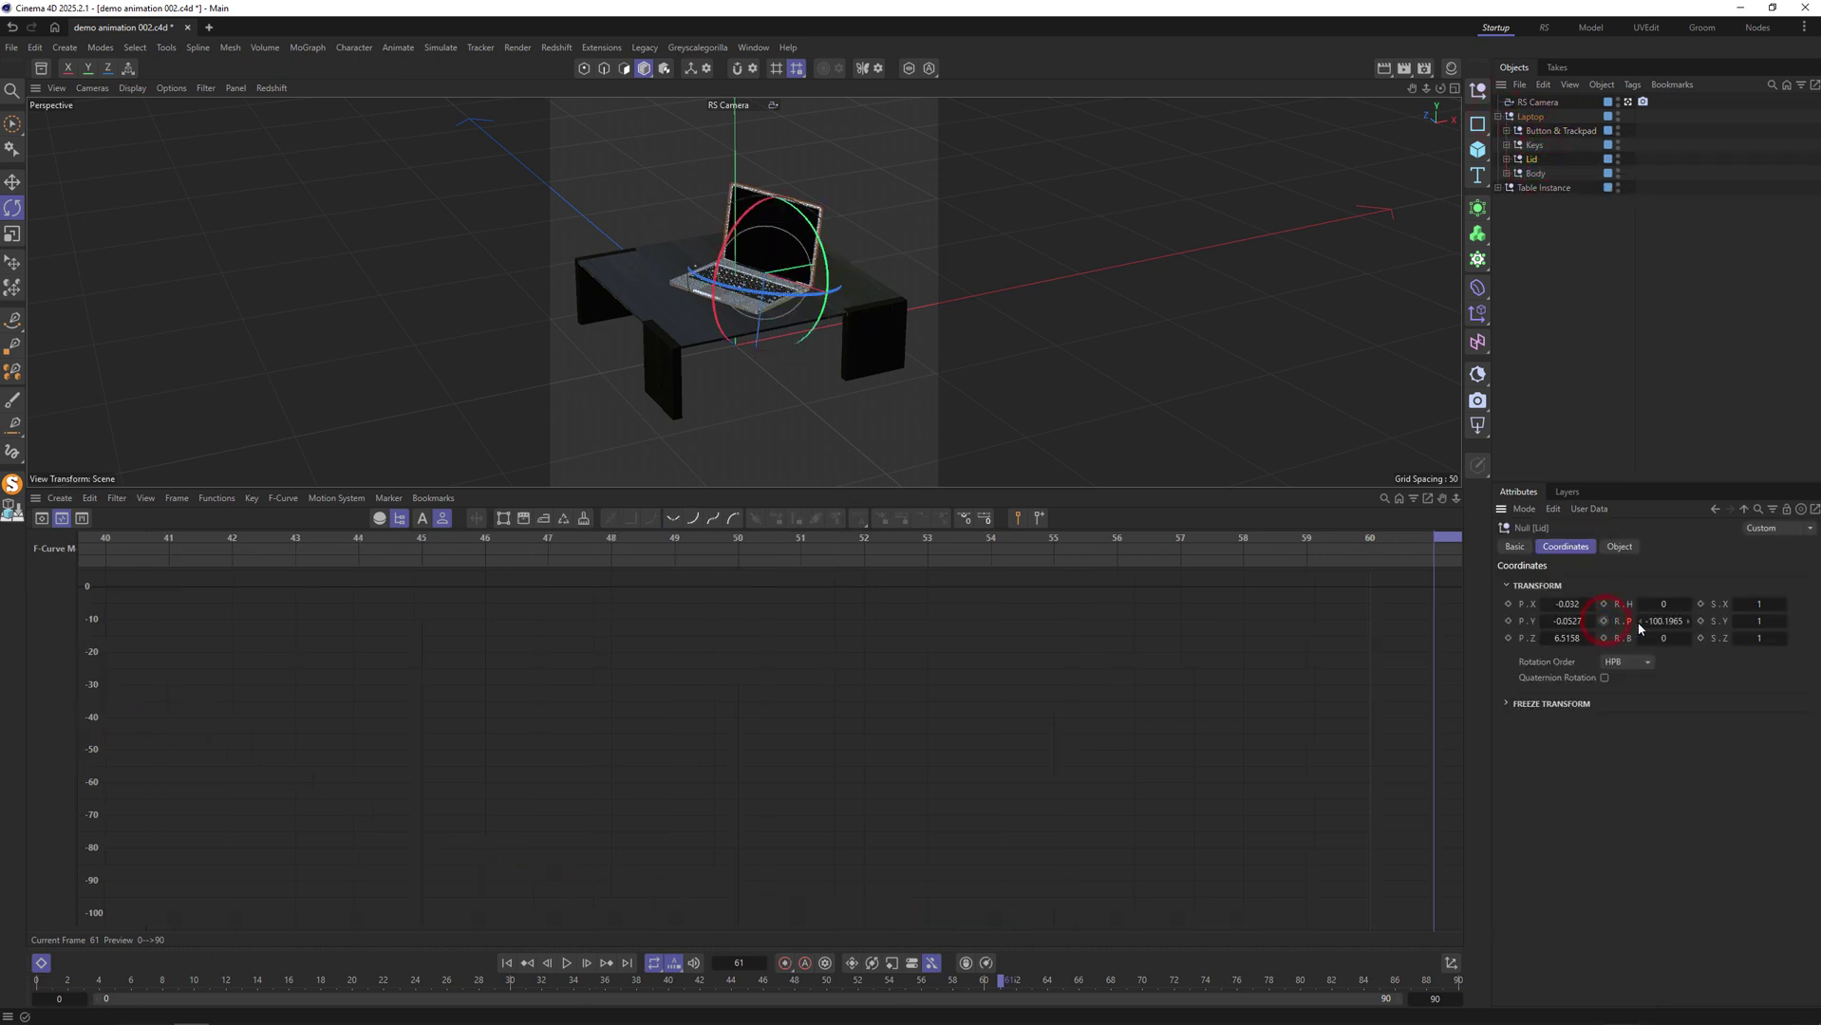
{"action": "left_click", "coordinate": [1498, 117]}
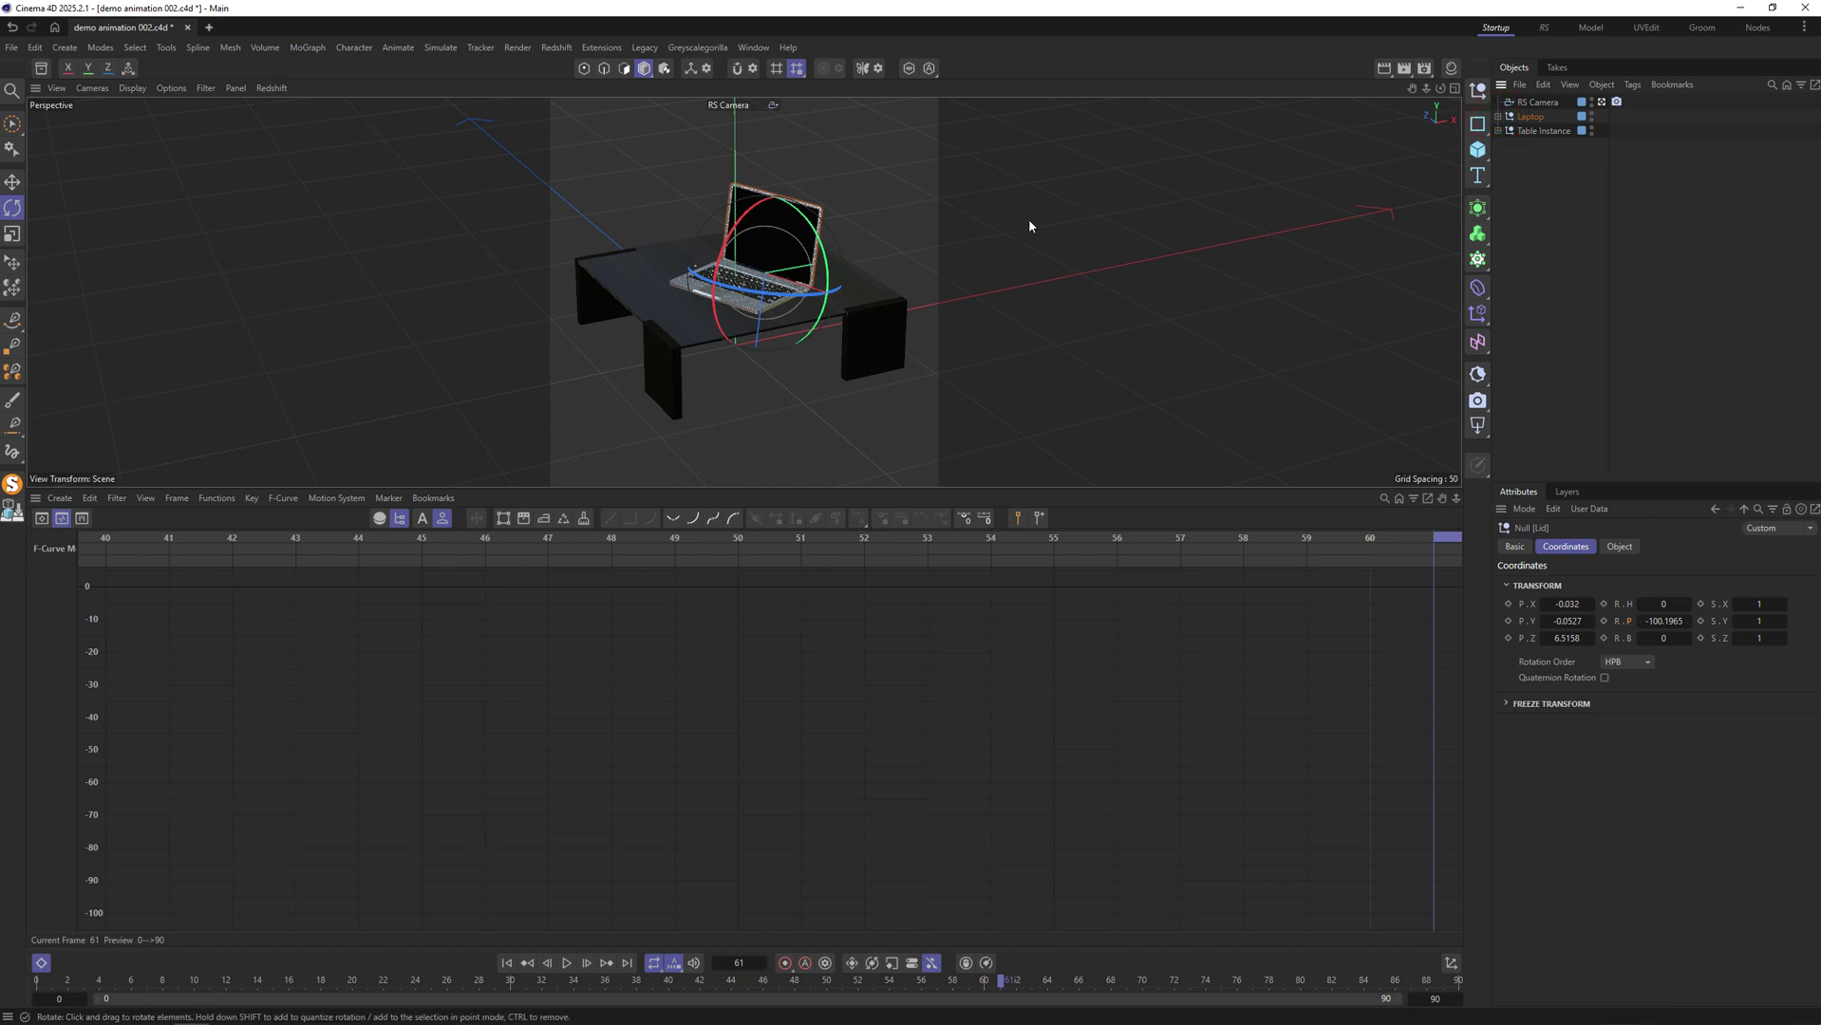
Group the Table Instance under a new null named MOV and place the Laptop inside that group.
{"action": "middle_click", "coordinate": [767, 266]}
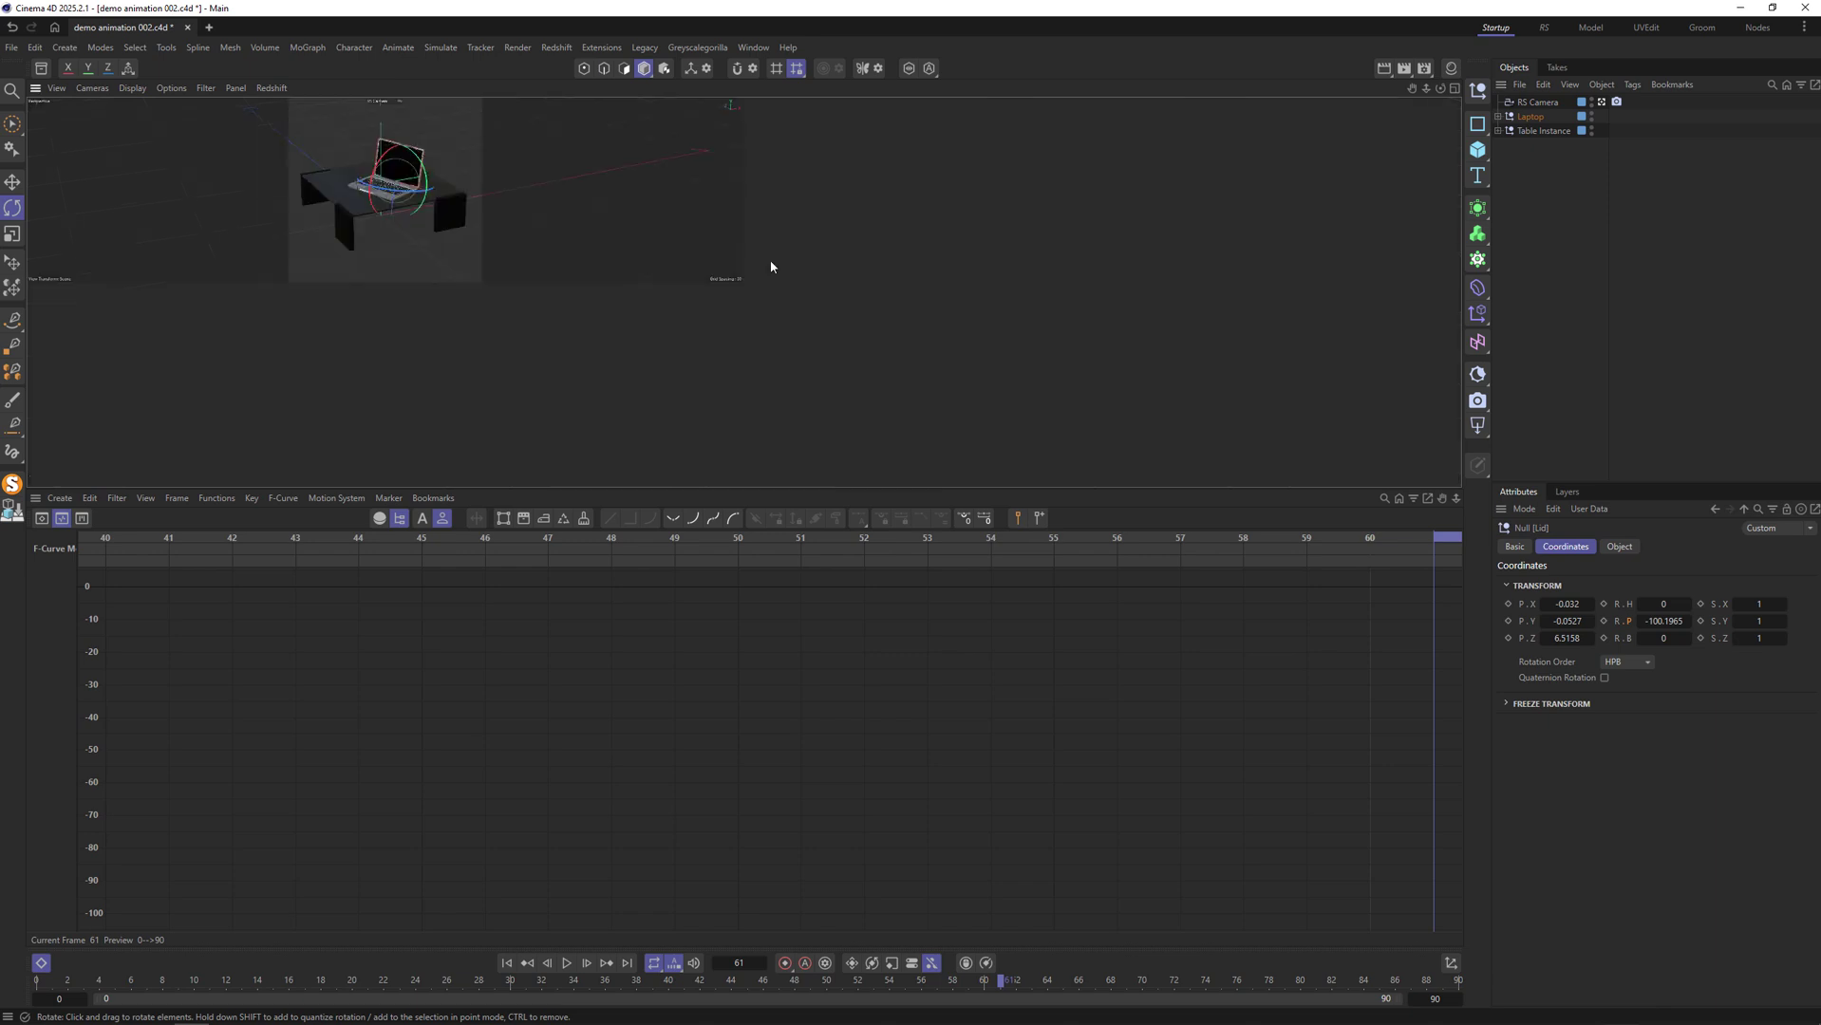
{"action": "left_click", "coordinate": [1547, 130]}
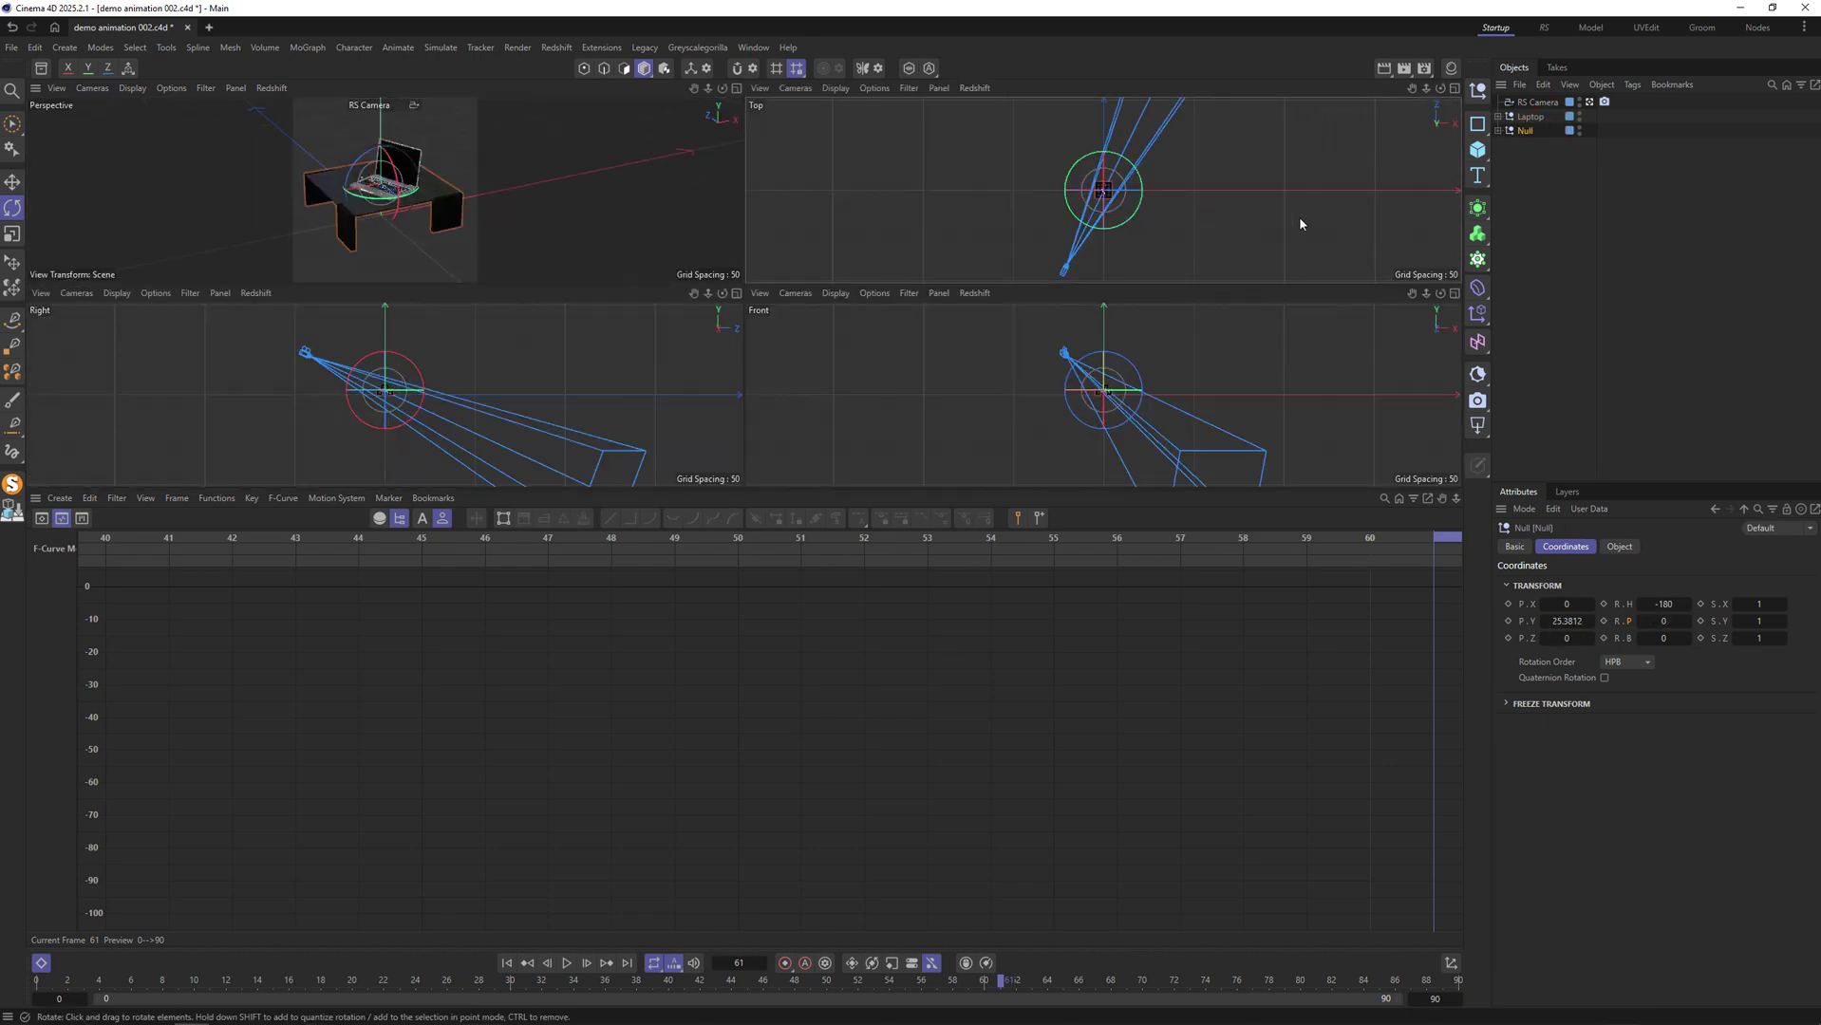
{"action": "double_click", "coordinate": [1528, 131]}
{"action": "type", "text": "MC"}
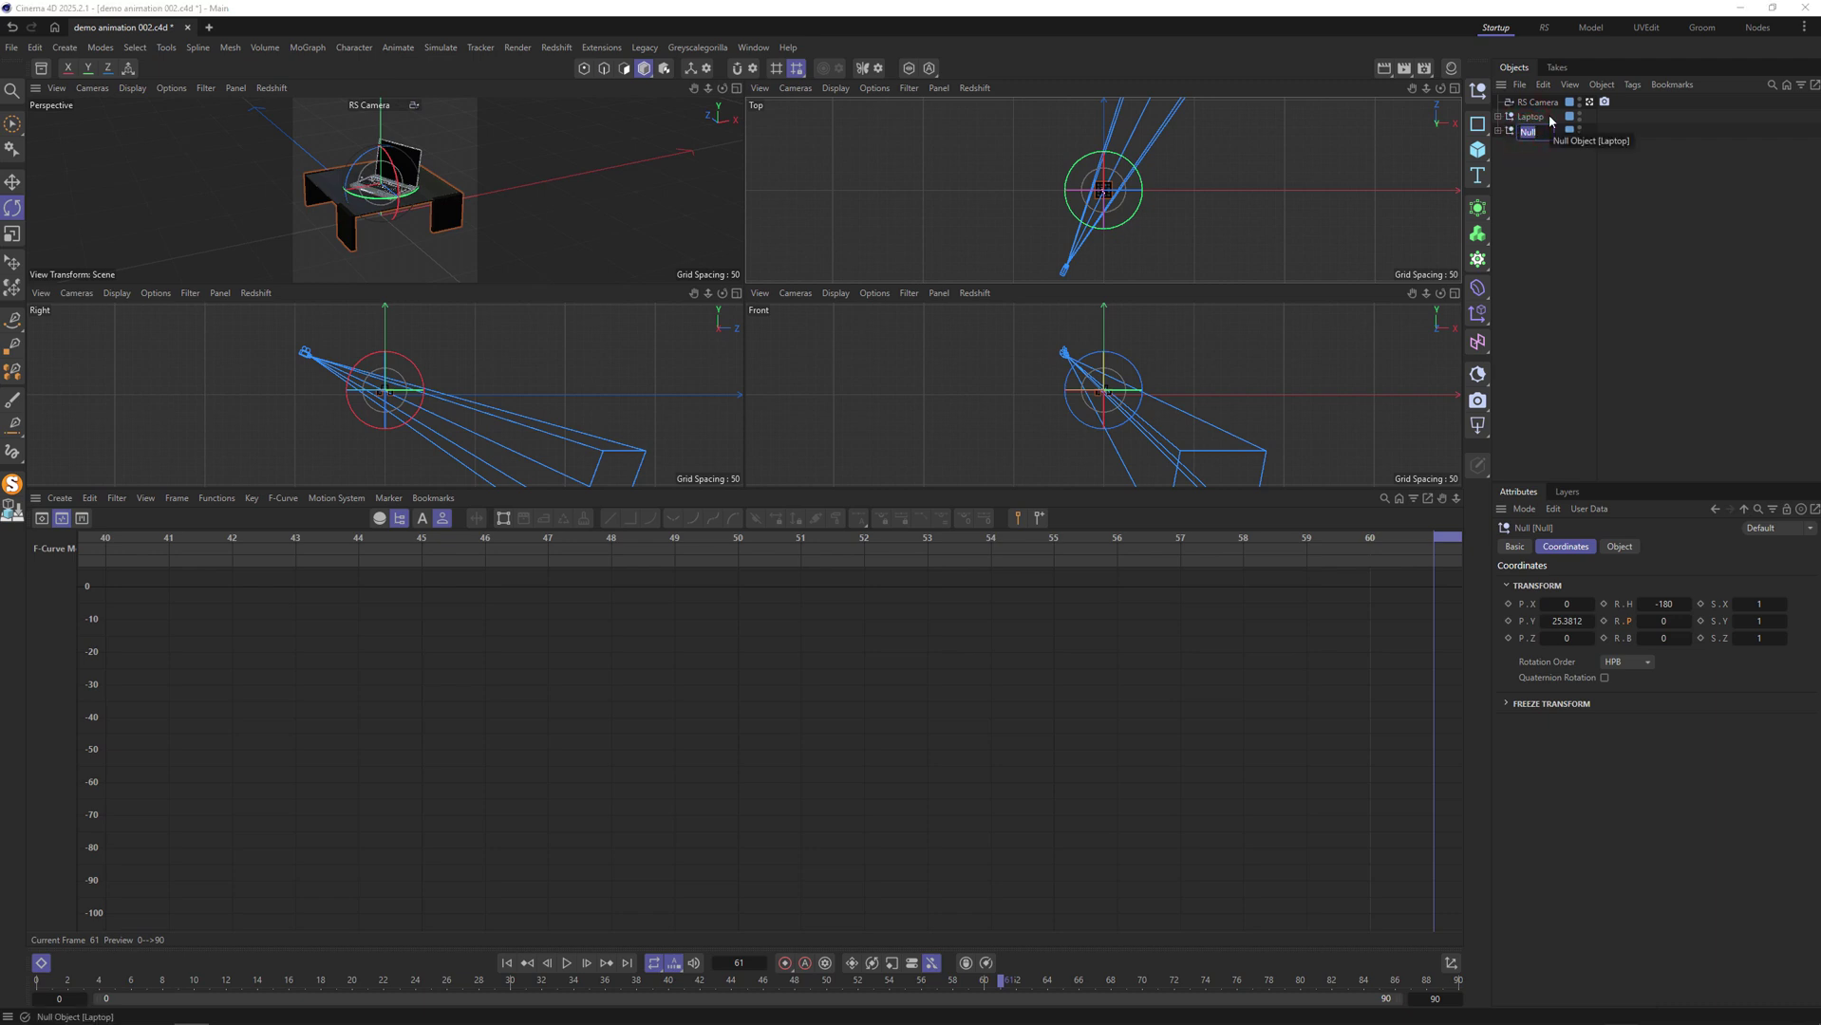
{"action": "type", "text": "V"}
{"action": "key", "text": "Return"}
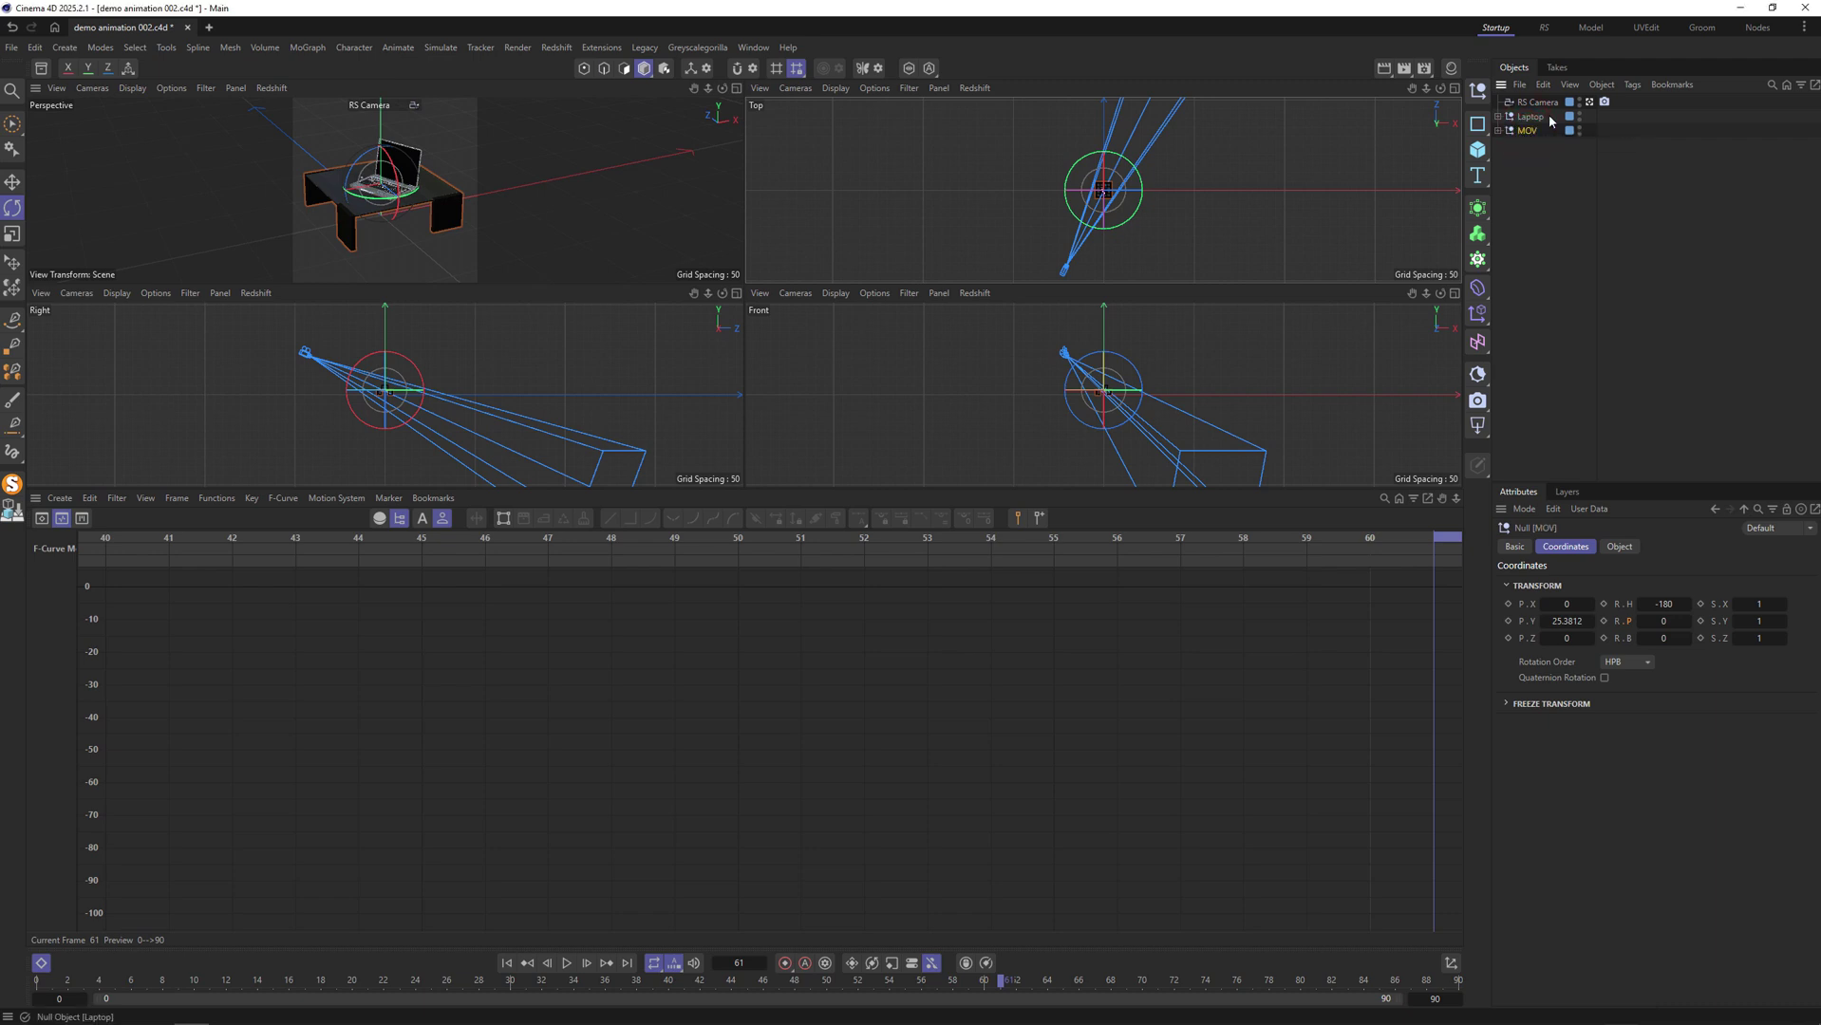
{"action": "mouse_move", "coordinate": [1542, 116]}
{"action": "left_mouse_down"}
{"action": "mouse_move", "coordinate": [1545, 132]}
{"action": "mouse_move", "coordinate": [1537, 118]}
{"action": "left_mouse_up"}
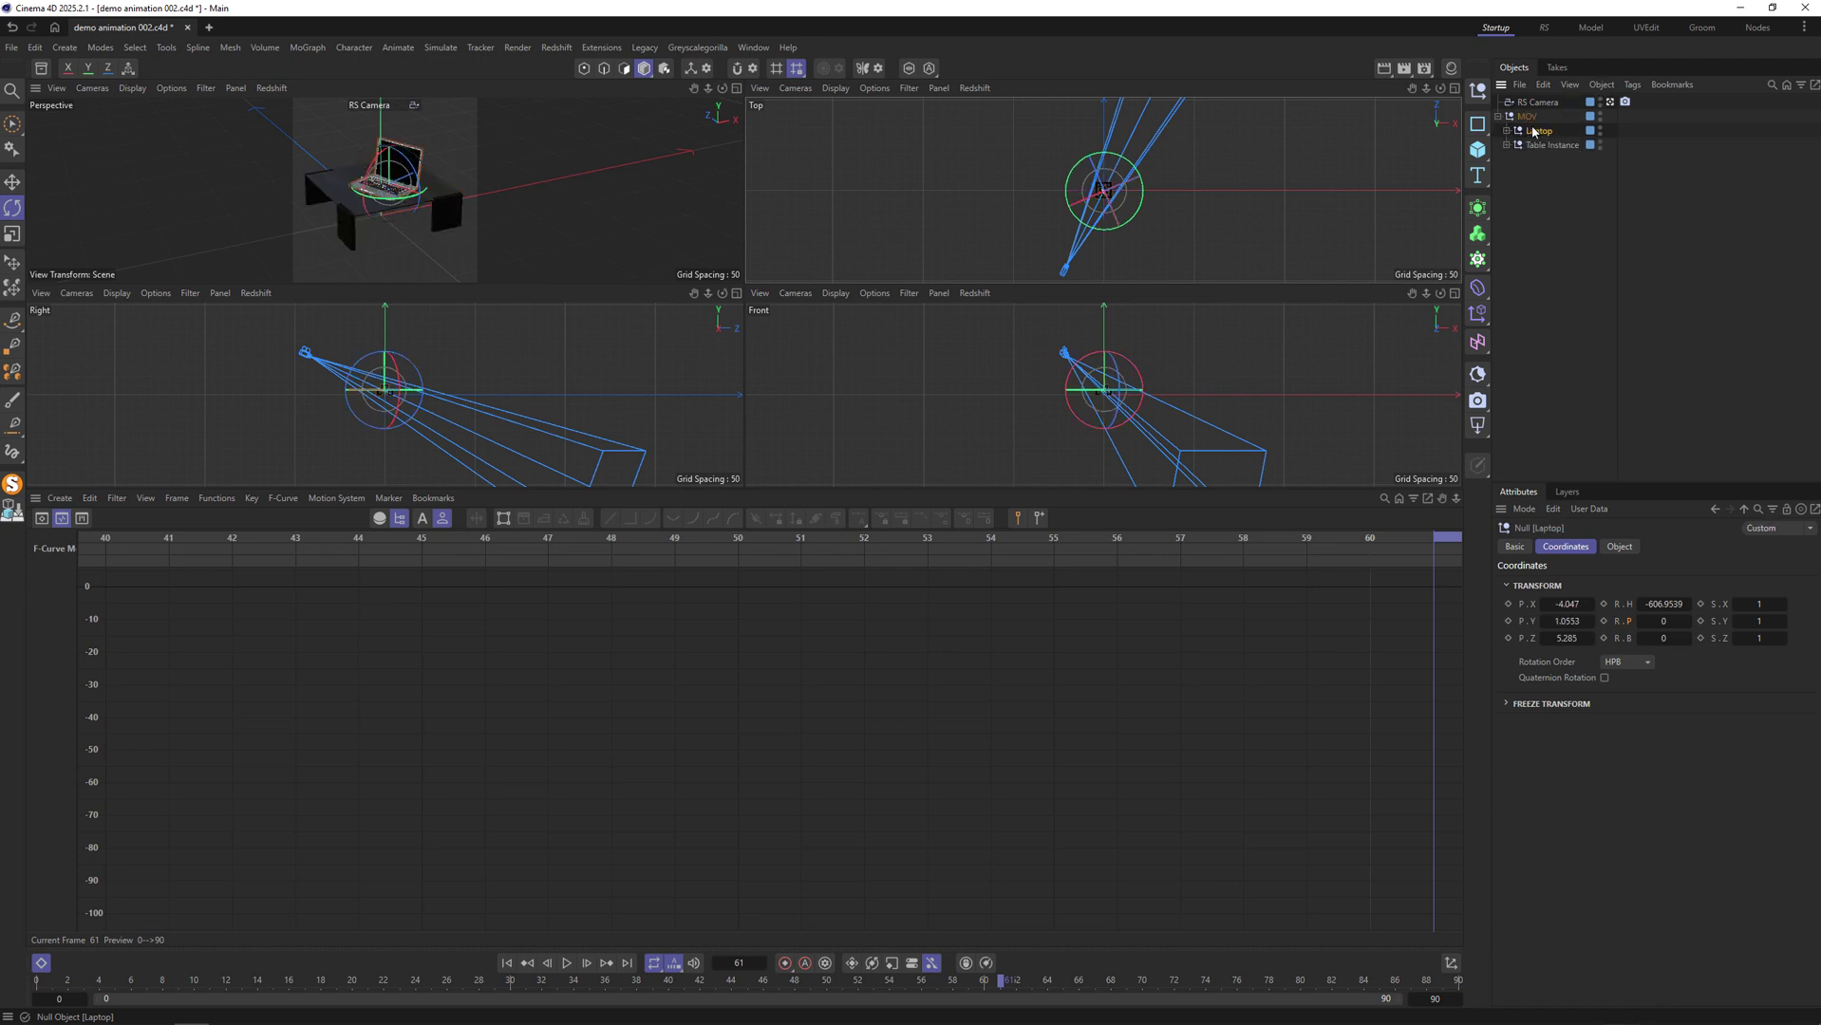
Rename the MOV null to MOV and Rotation.
{"action": "left_click", "coordinate": [1525, 116]}
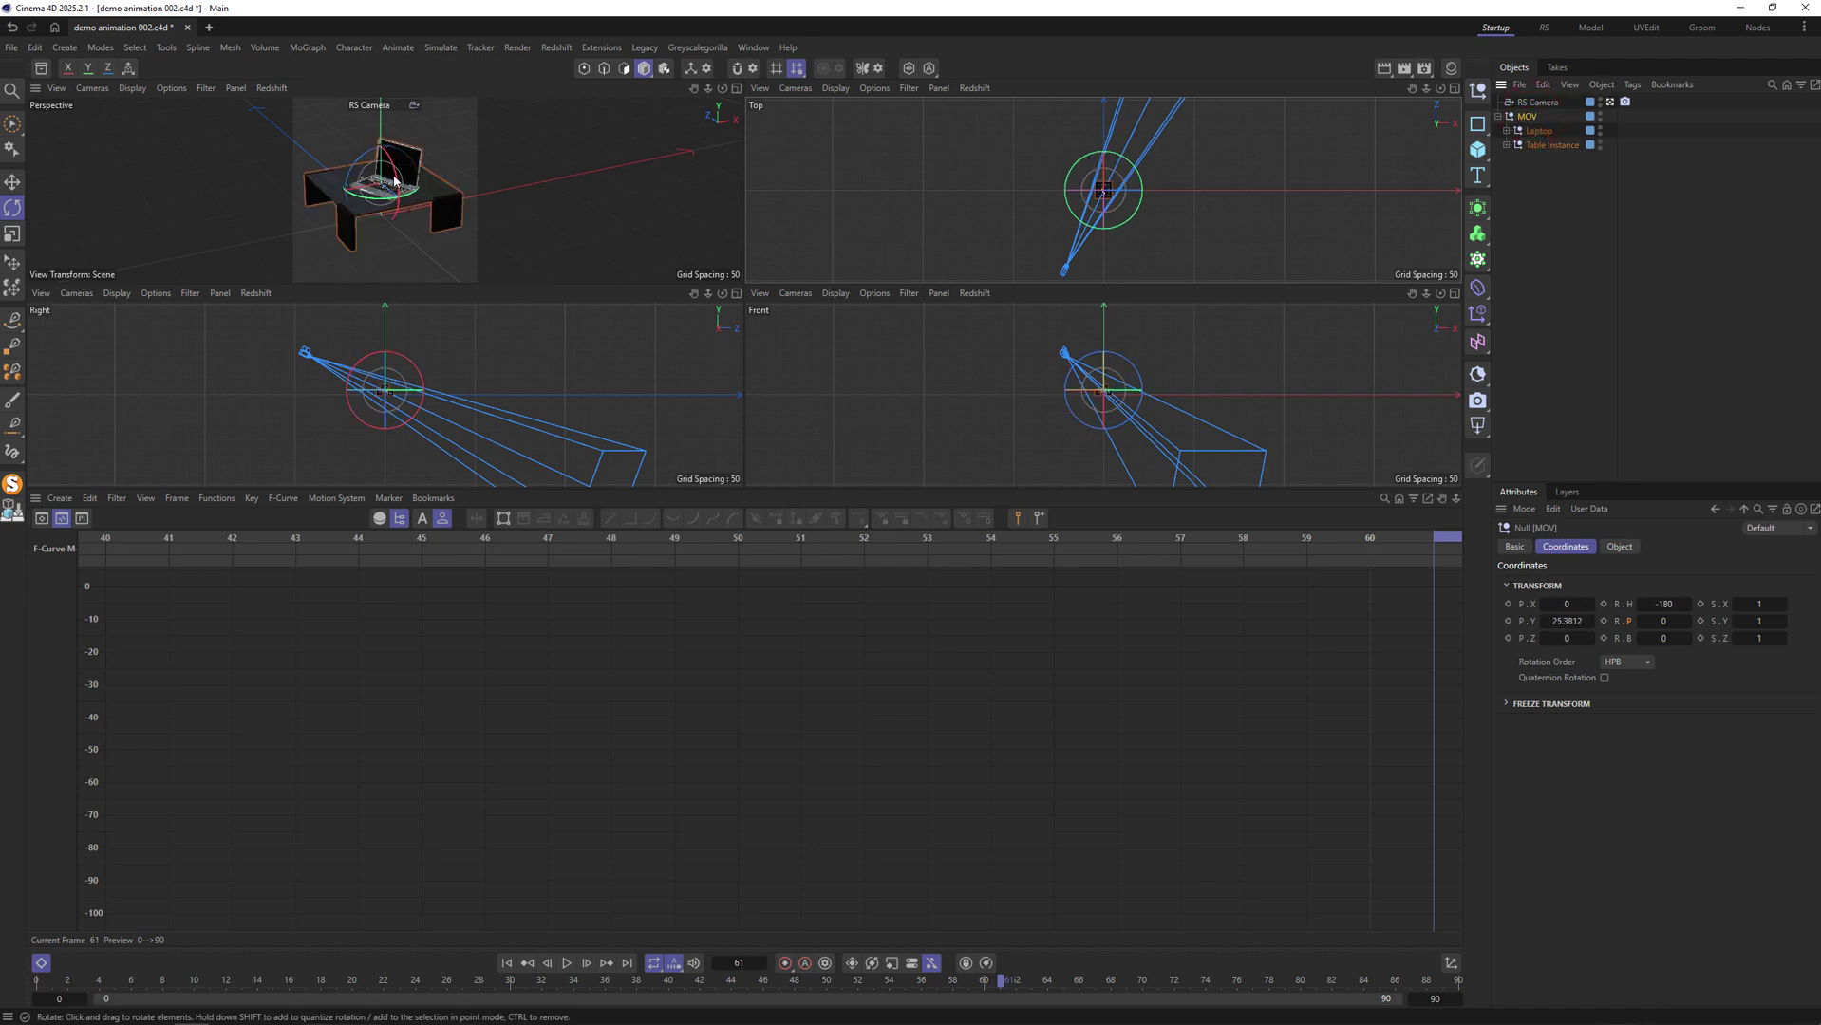
{"action": "double_click", "coordinate": [1529, 118]}
{"action": "left_click", "coordinate": [1546, 118]}
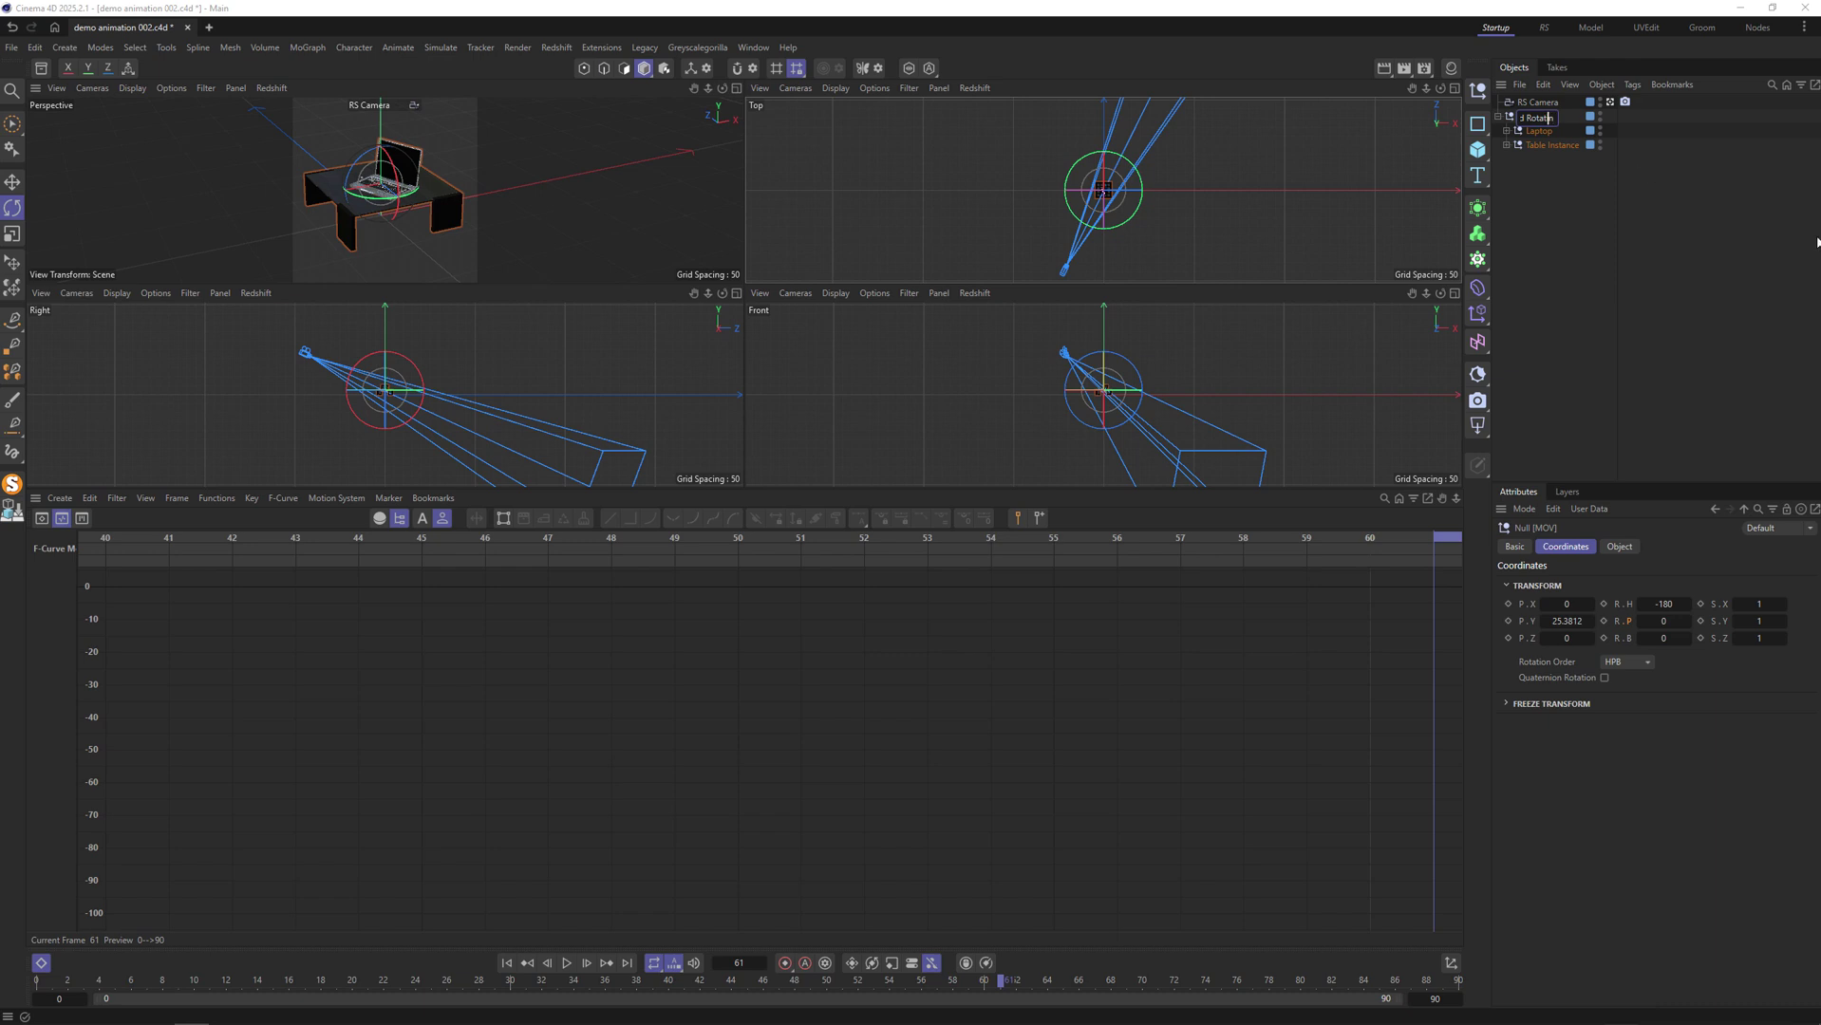
{"action": "type", "text": "and Rotation"}
{"action": "key", "text": "Return"}
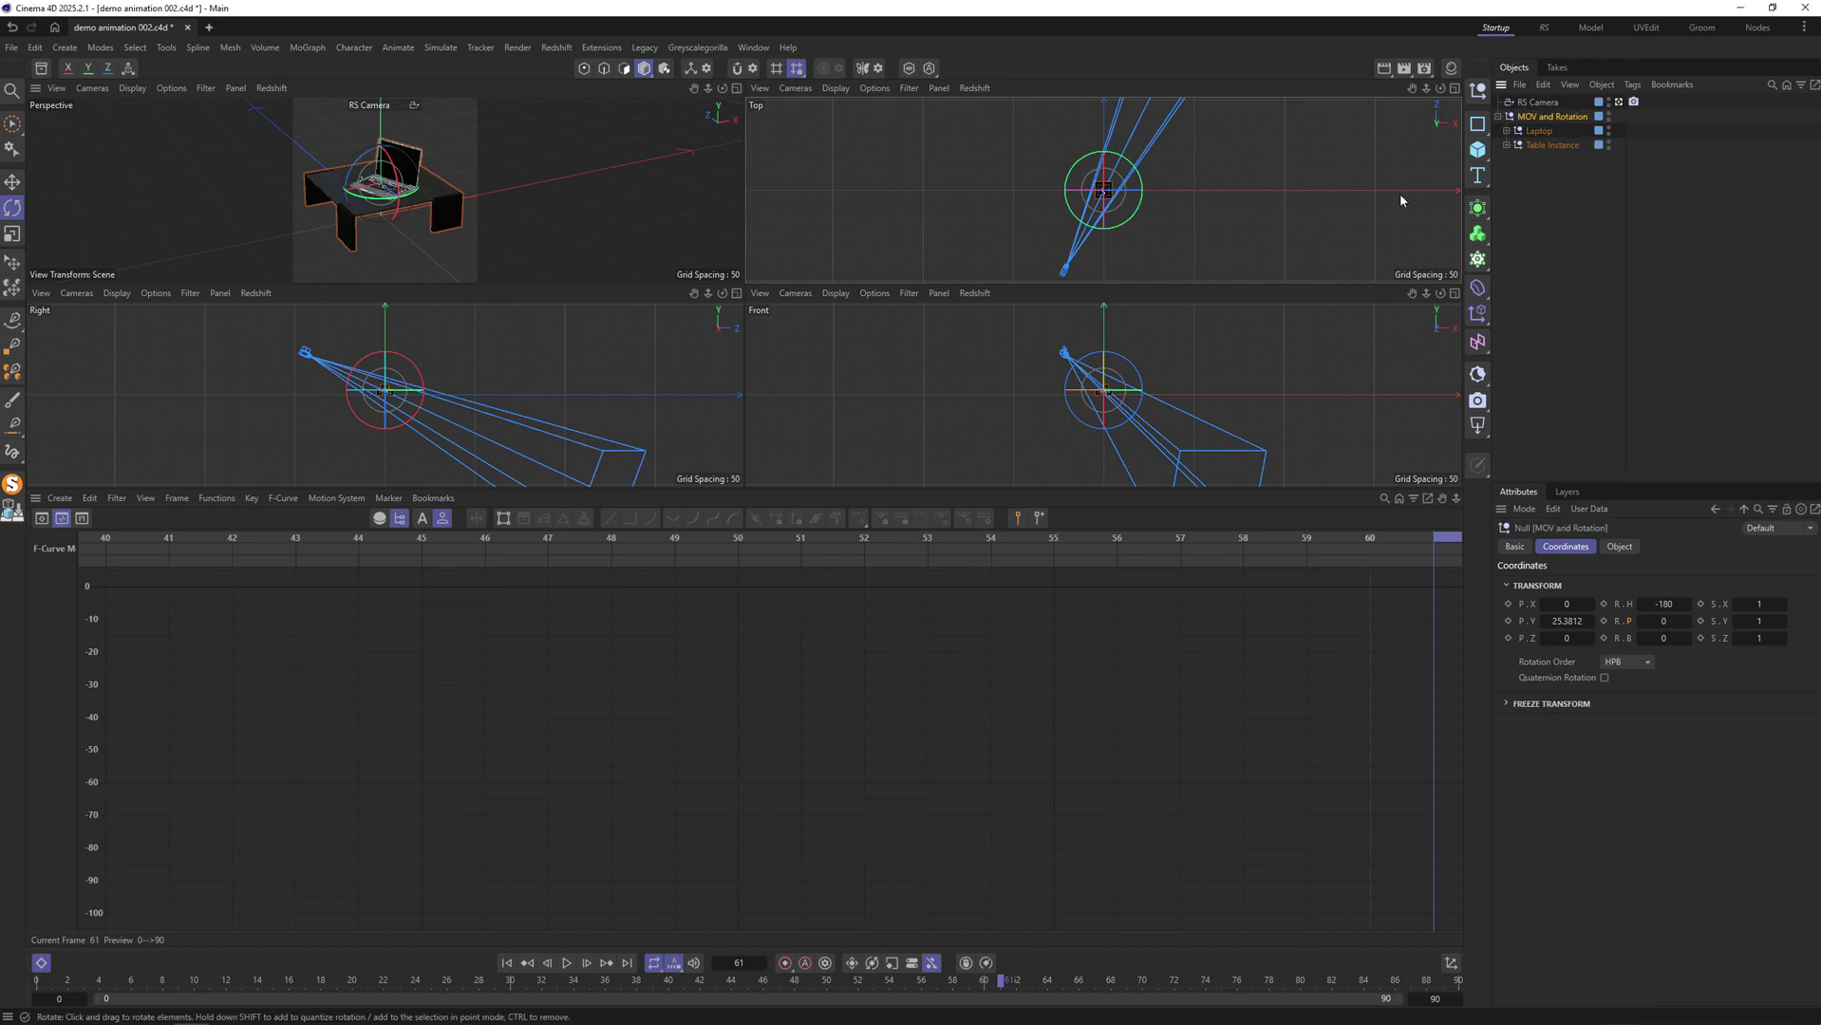
Try tilting the MOV and Rotation group about its current central axis in the enlarged perspective view, and undo the tilt.
{"action": "middle_click", "coordinate": [469, 202]}
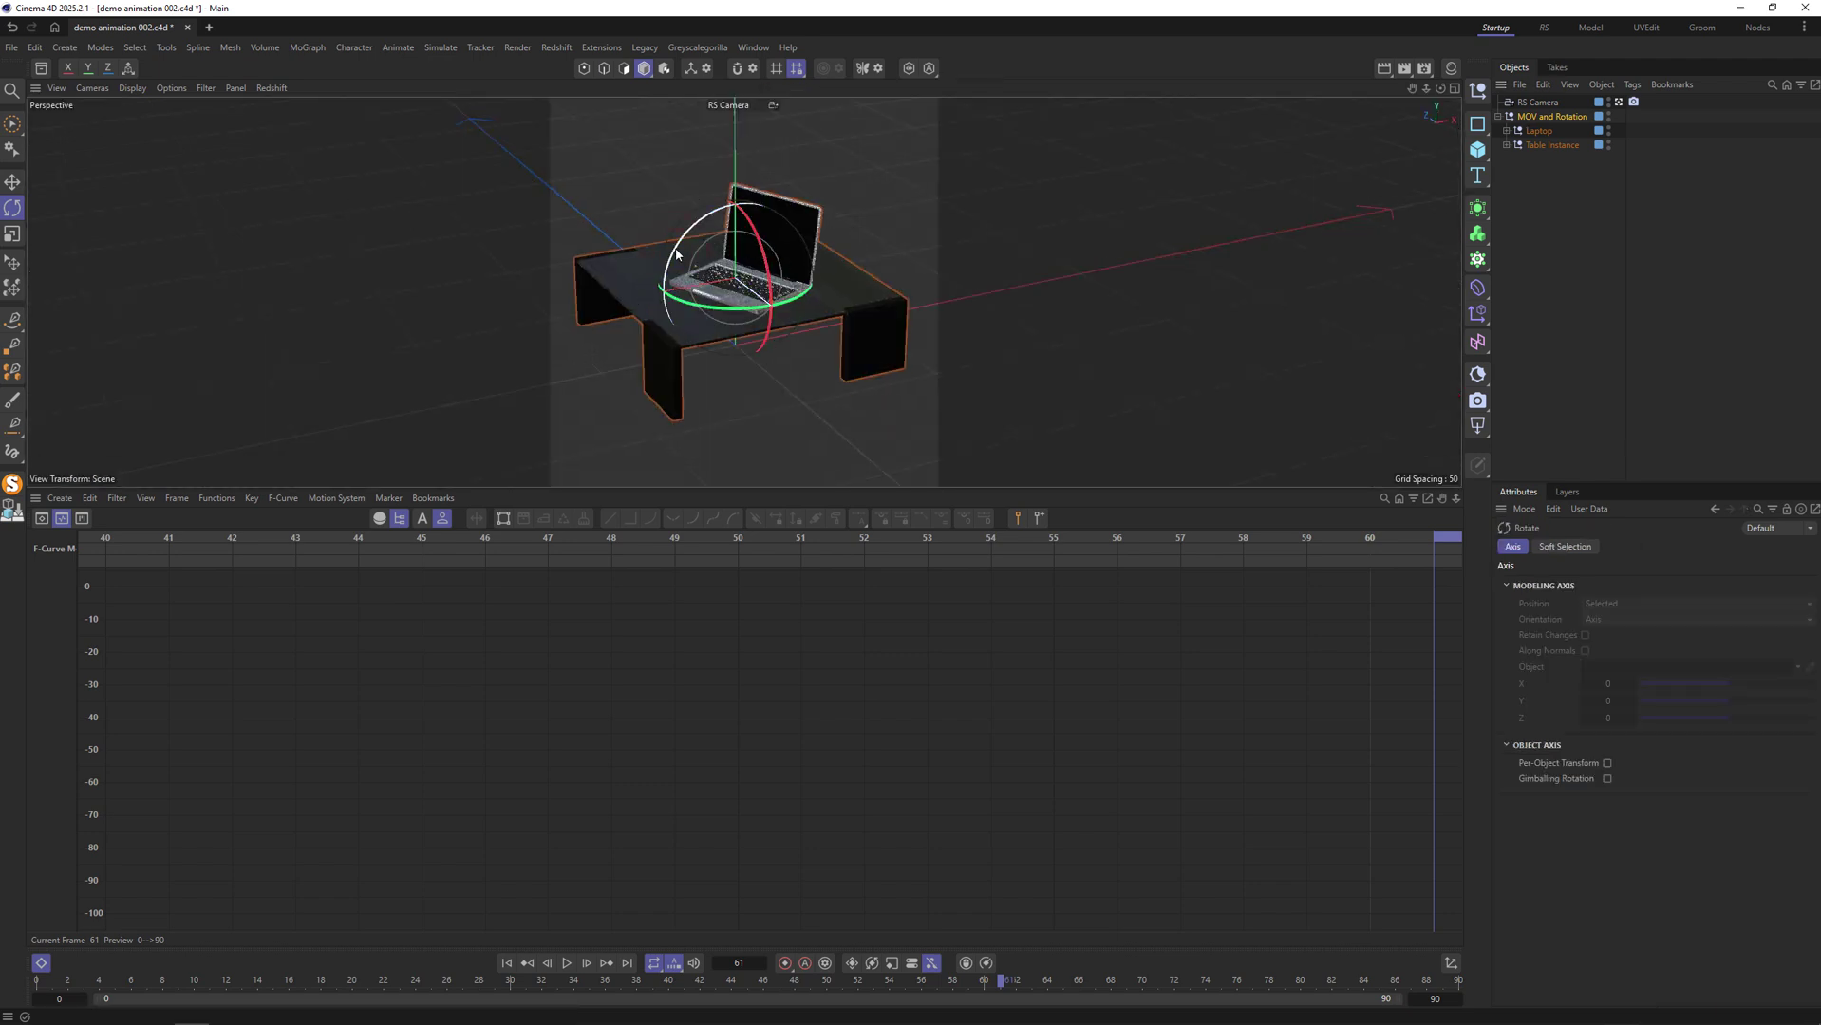
{"action": "left_click_drag", "start_coordinate": [676, 253], "coordinate": [645, 280]}
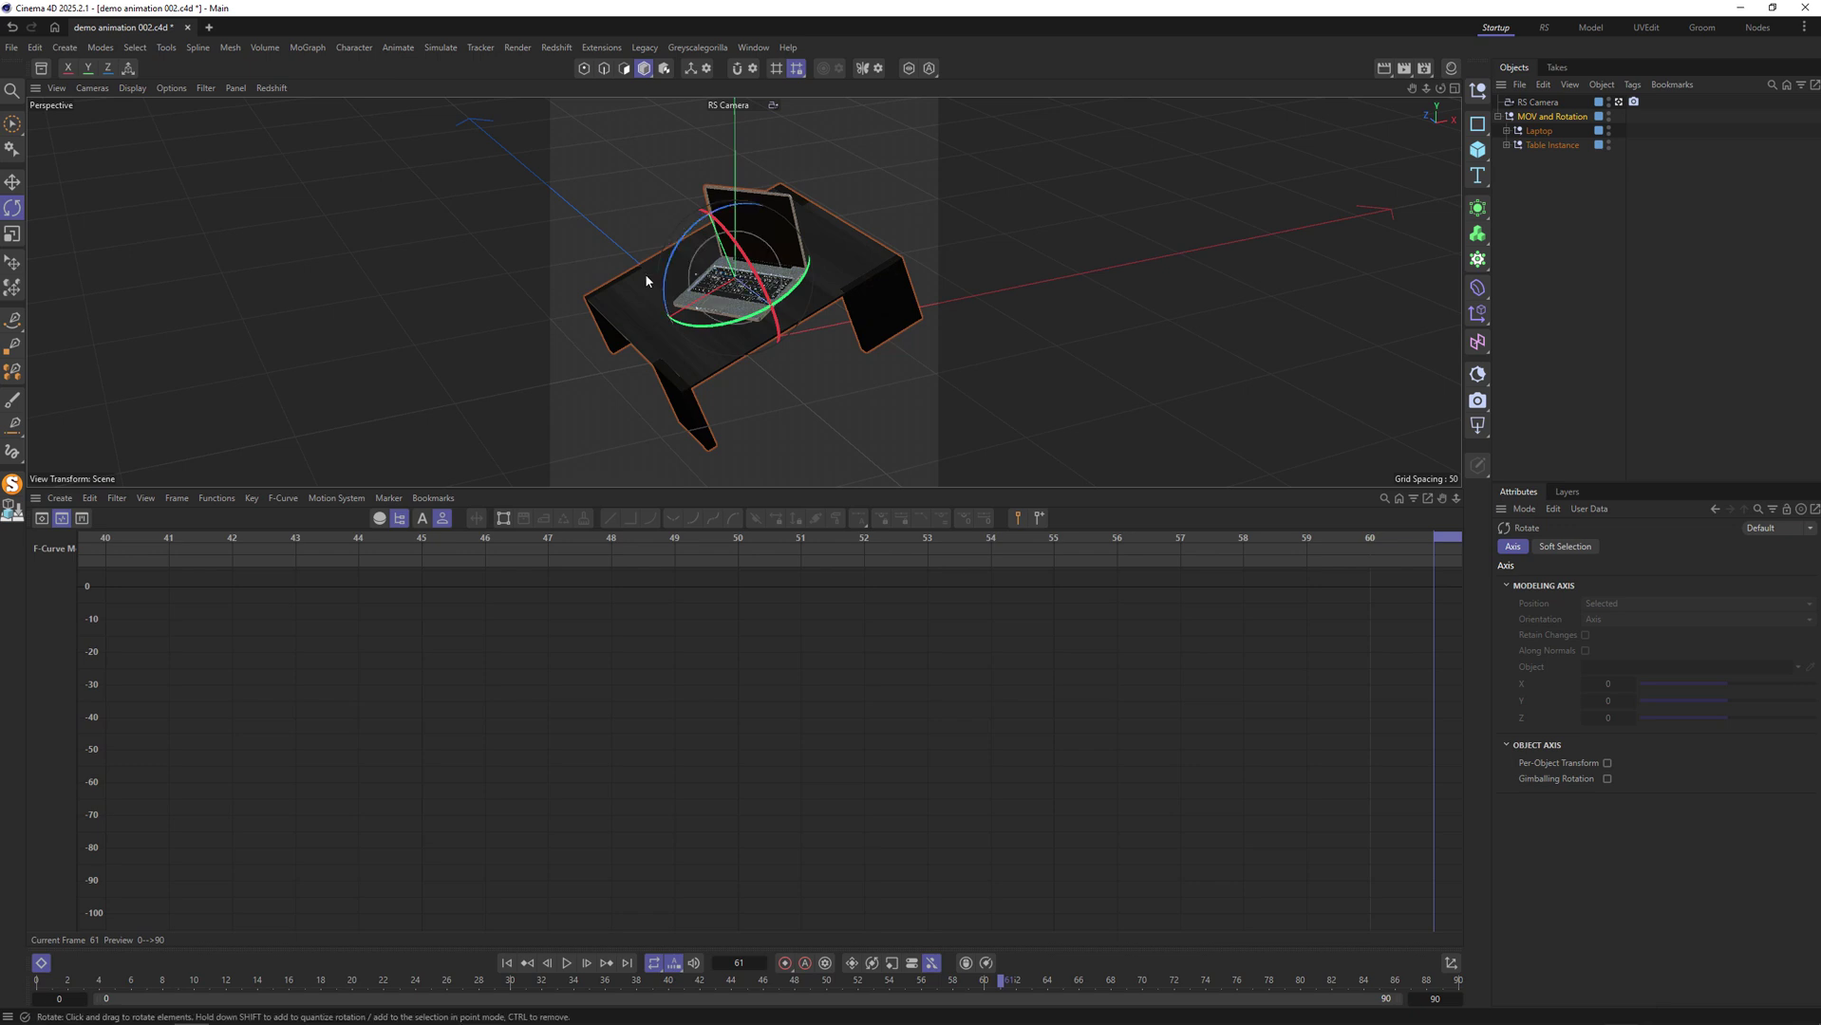
{"action": "key", "text": "ctrl+z"}
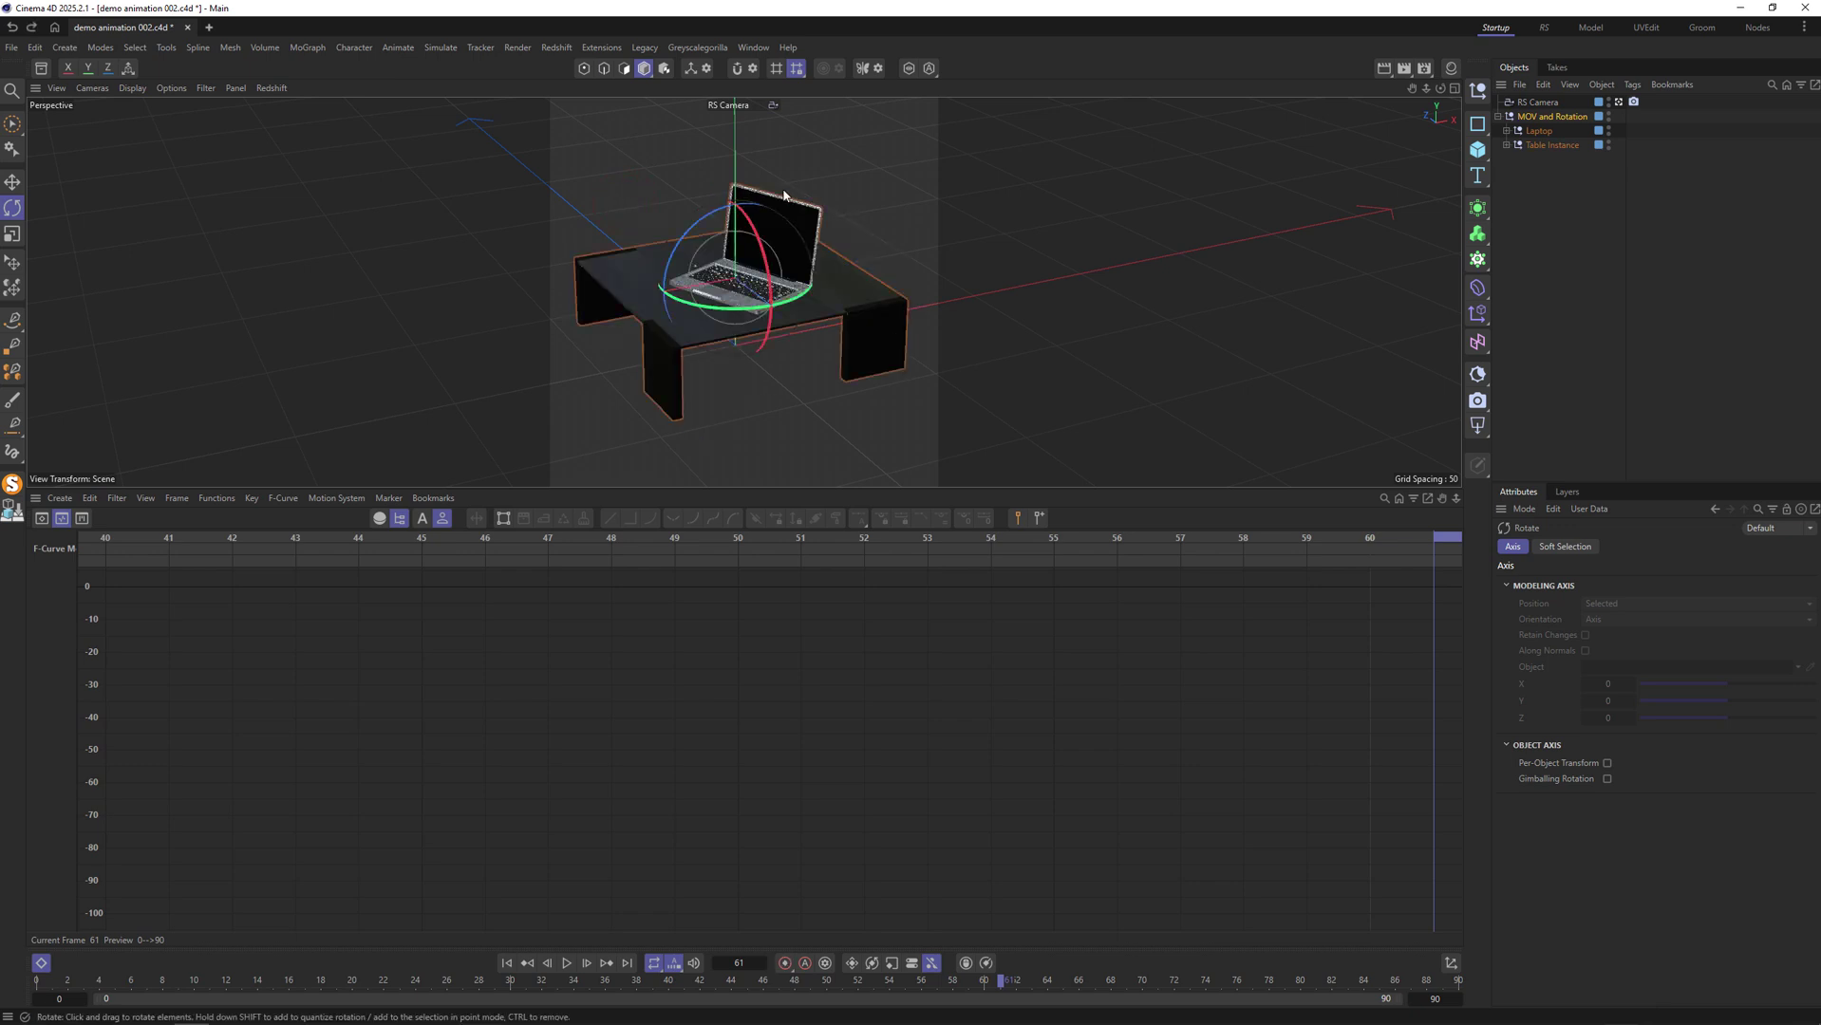
{"action": "key", "text": "ctrl+s"}
Change the display shape of the MOV and Rotation null to Cube.
{"action": "left_click", "coordinate": [1526, 118]}
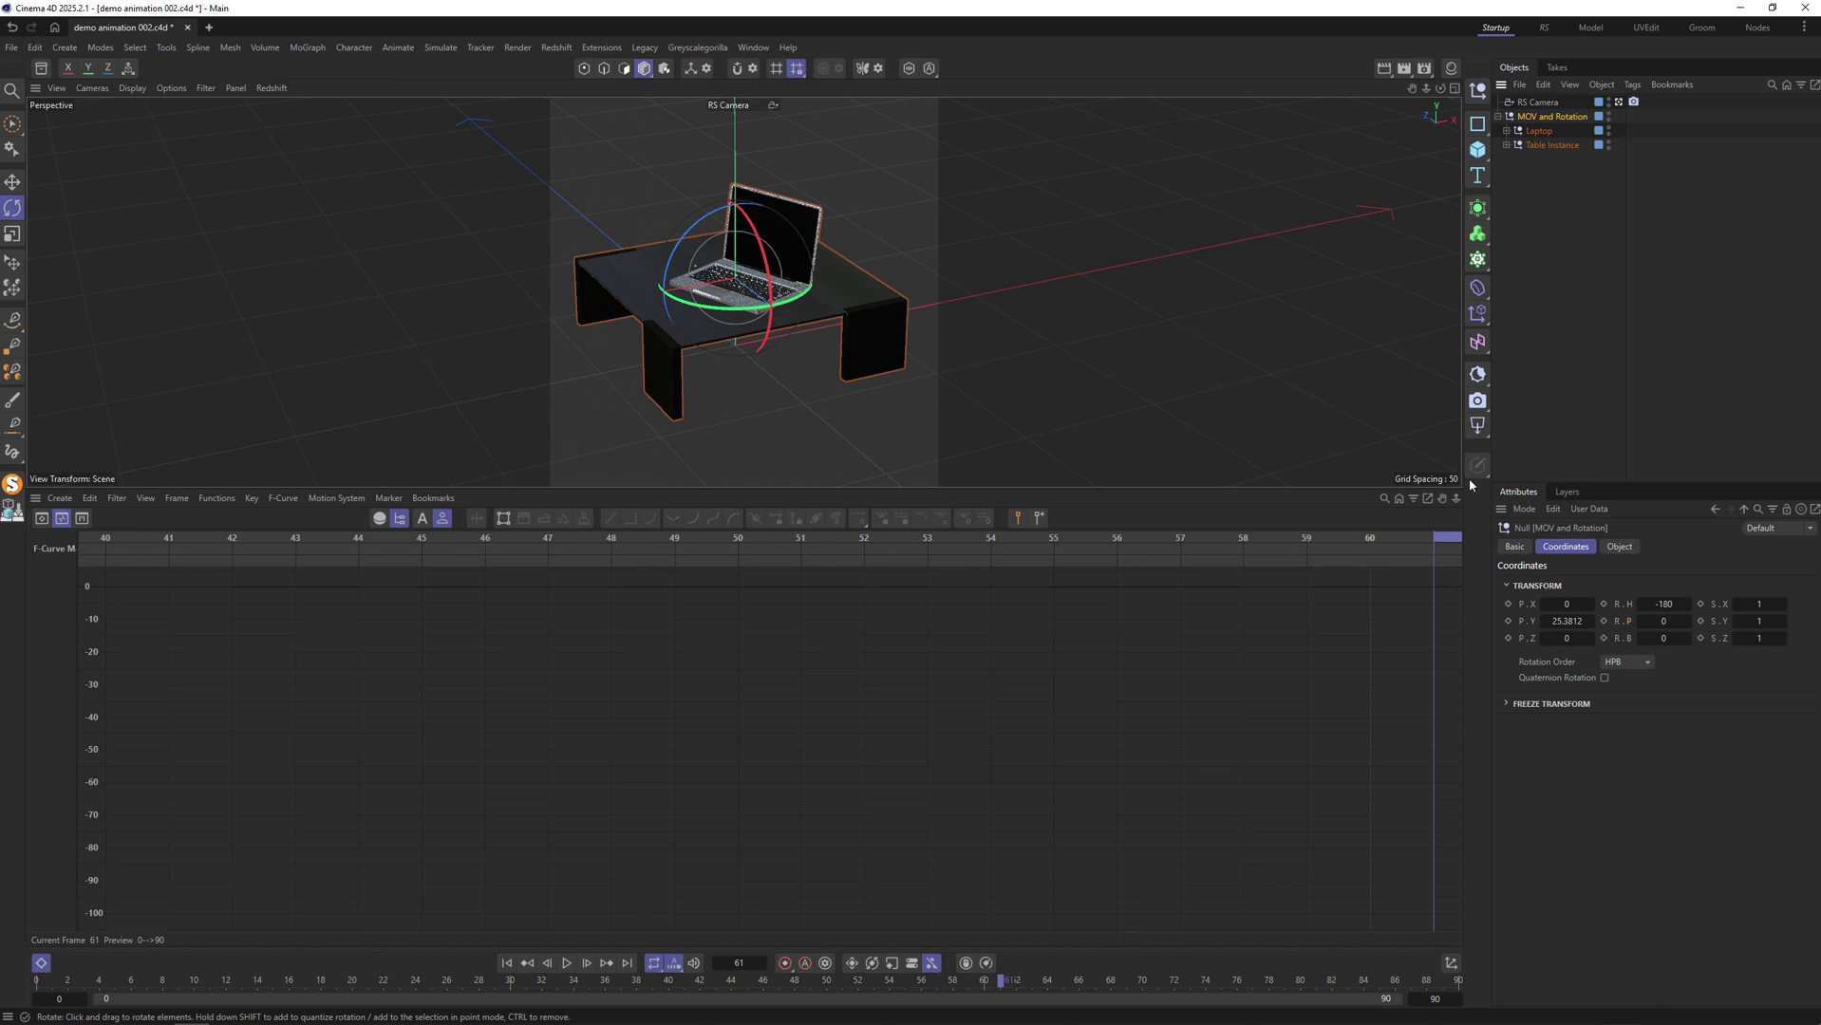
{"action": "left_click", "coordinate": [1620, 546]}
{"action": "left_click", "coordinate": [1629, 582]}
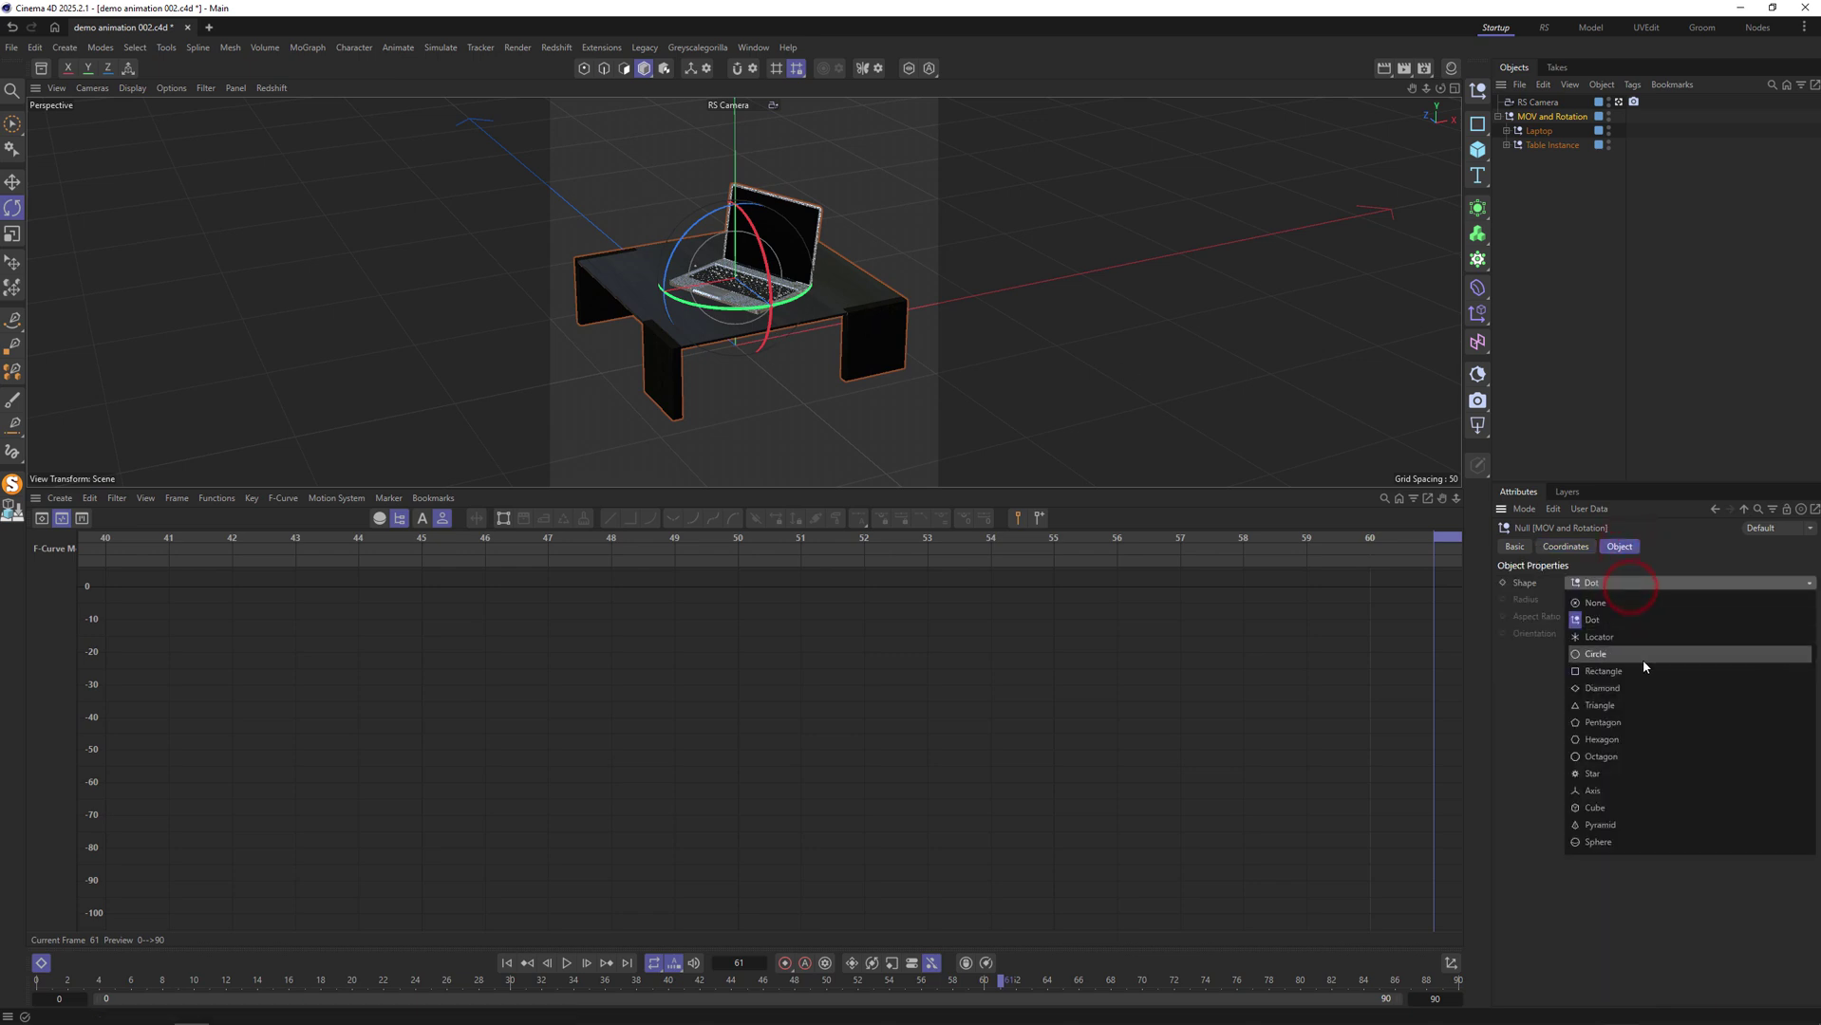
{"action": "left_click", "coordinate": [1629, 808]}
Enable axis modification and move the null's axis sideways to the table's outer edge in the Top view.
{"action": "middle_click", "coordinate": [805, 339]}
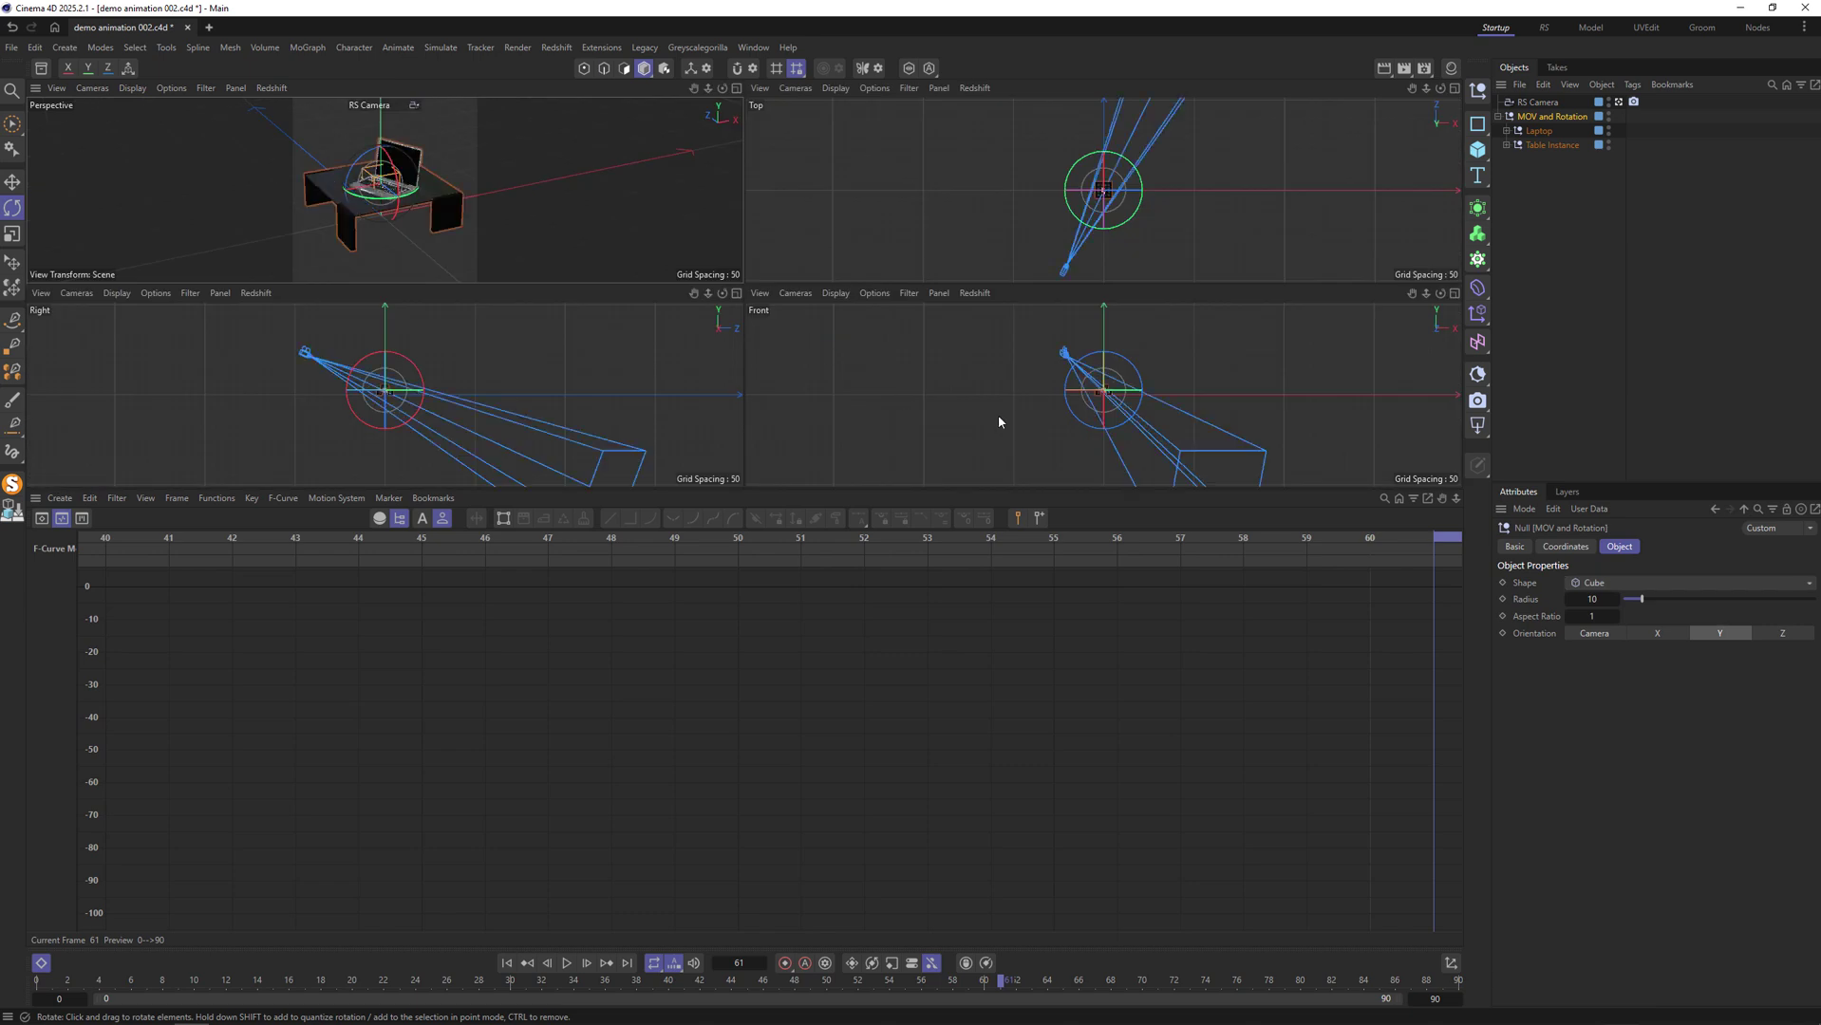
{"action": "middle_click", "coordinate": [1000, 357]}
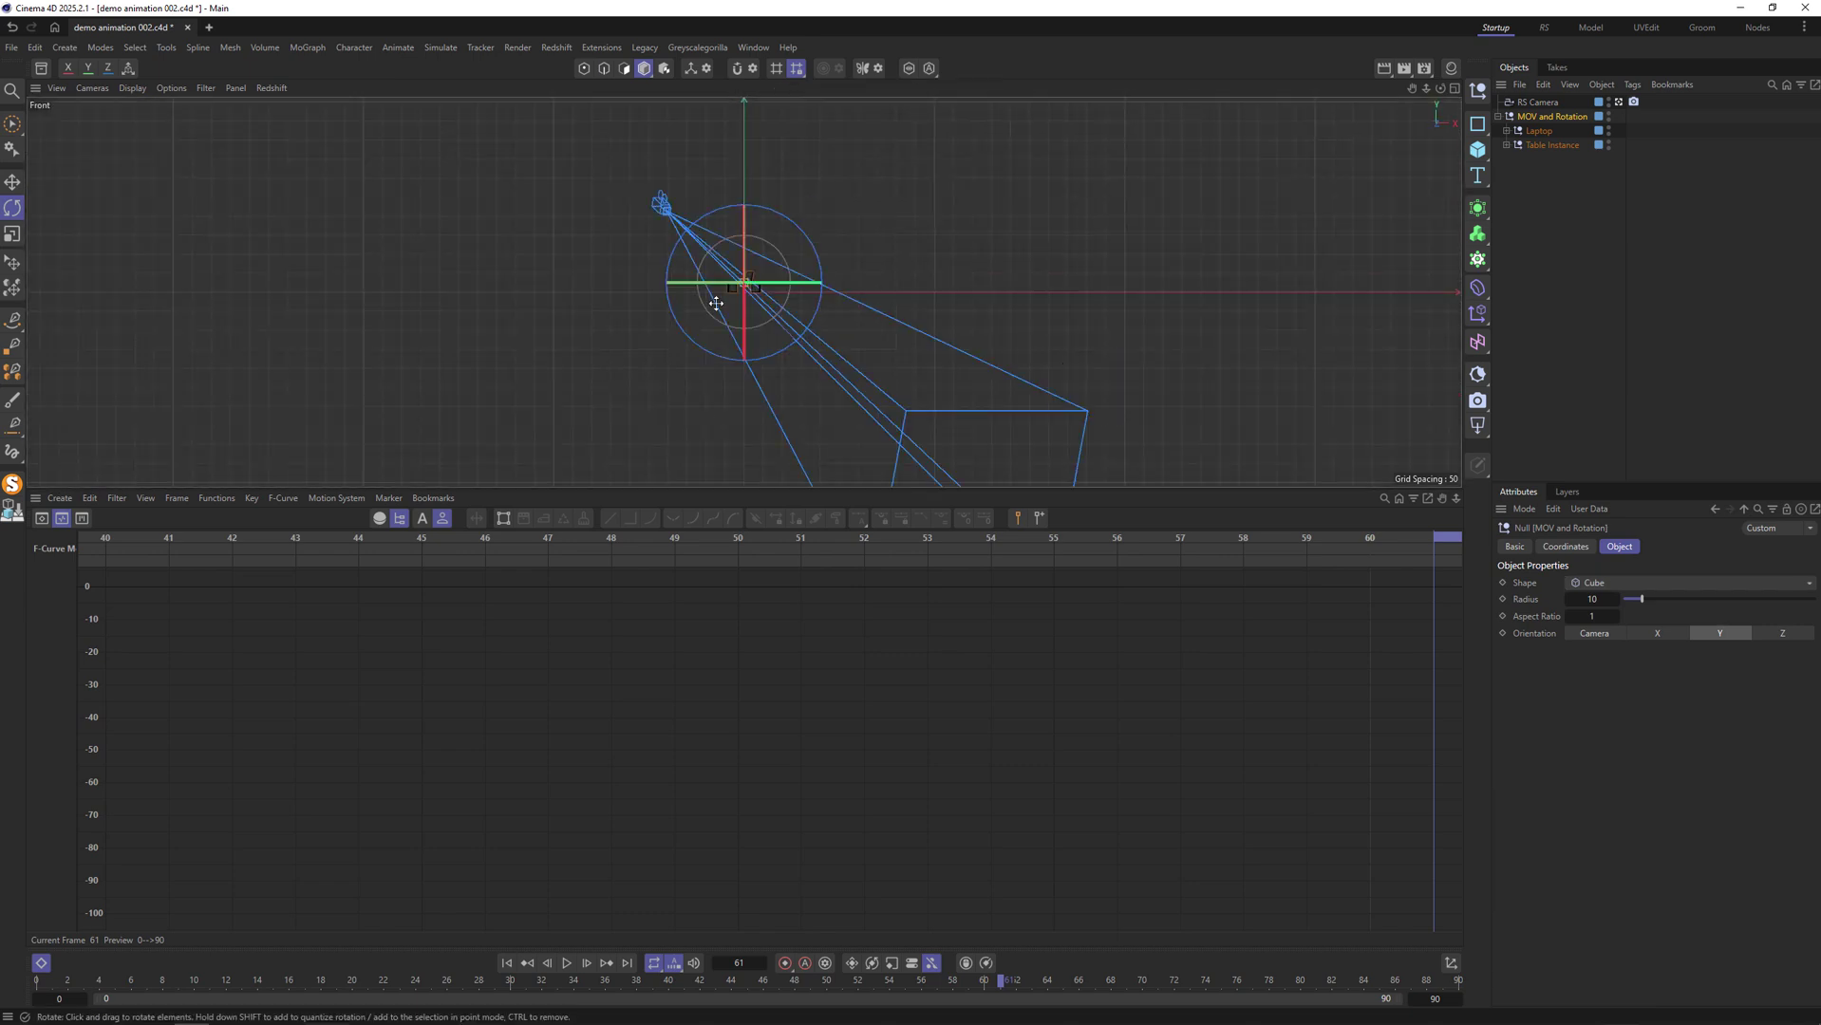
{"action": "middle_click", "coordinate": [718, 279]}
{"action": "middle_click", "coordinate": [813, 262]}
{"action": "scroll", "coordinate": [813, 262], "scroll_direction": "up", "scroll_amount": 8}
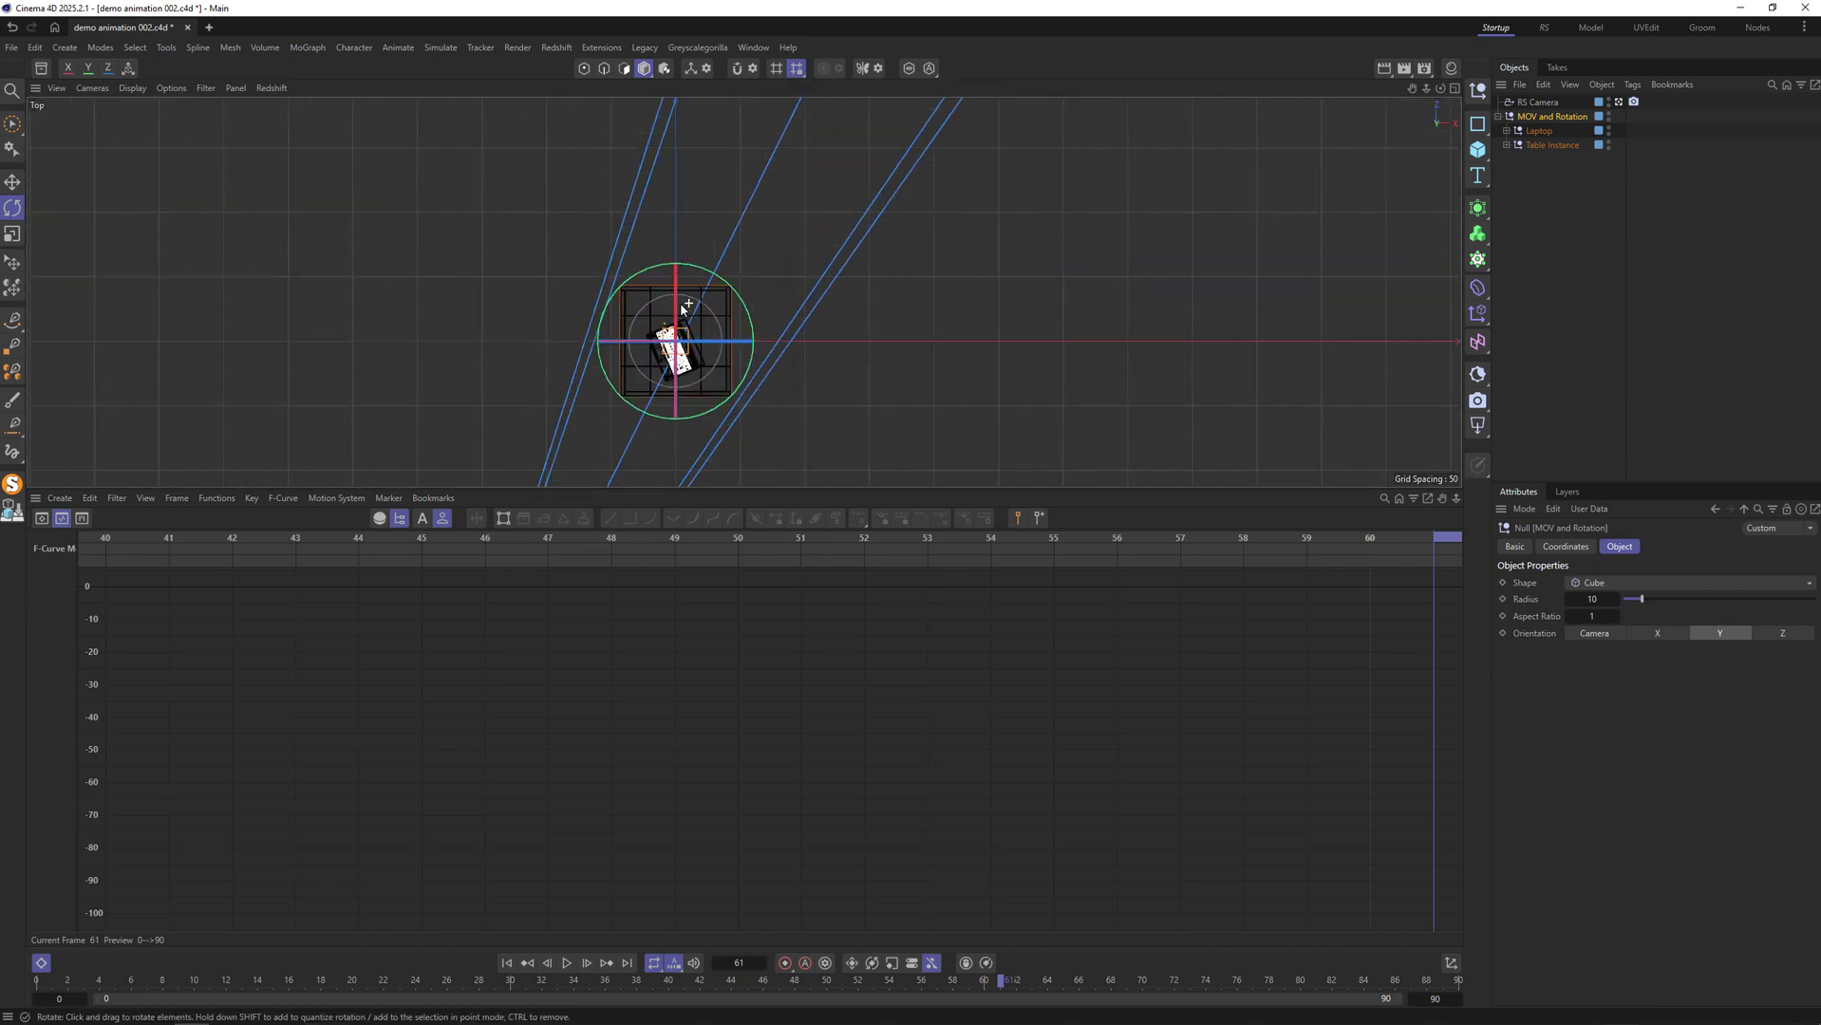
{"action": "left_click", "coordinate": [690, 67]}
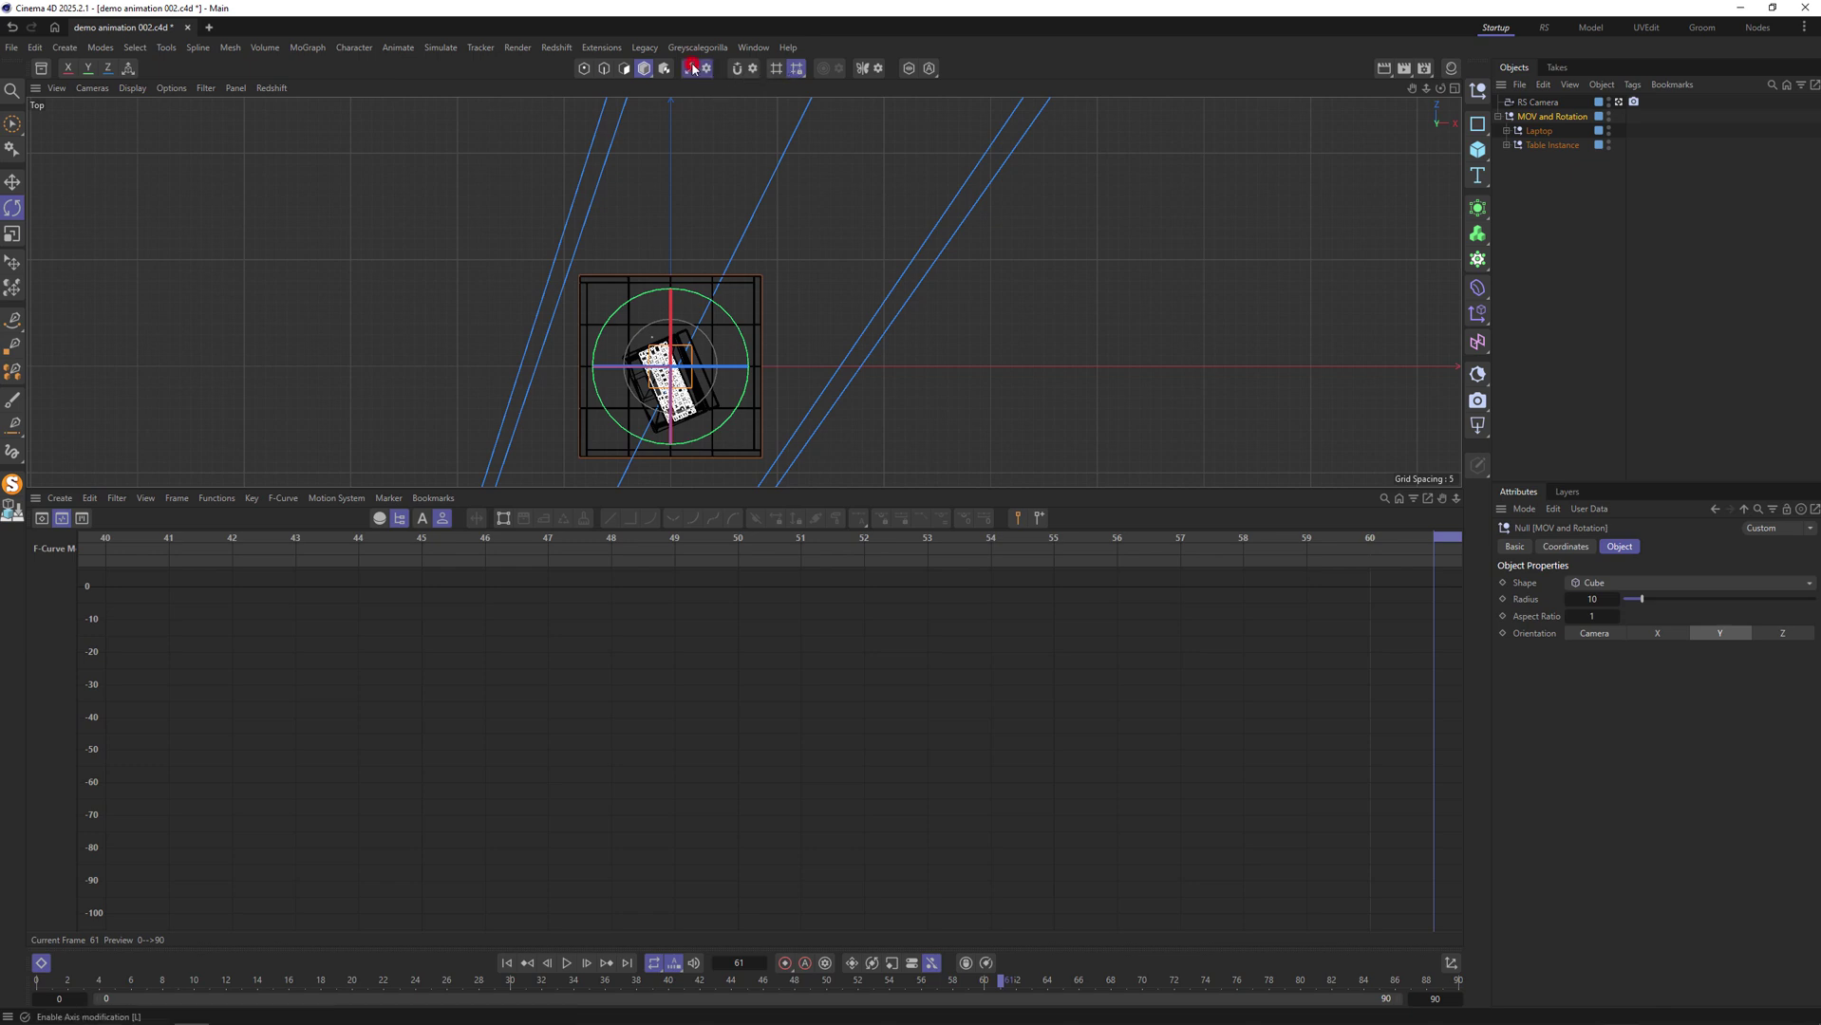
{"action": "key", "text": "e"}
{"action": "left_click_drag", "start_coordinate": [615, 370], "coordinate": [540, 358]}
{"action": "scroll", "coordinate": [546, 361], "scroll_direction": "up", "scroll_amount": 5}
Lower the null's axis to the bottom of the table leg in the Front view.
{"action": "middle_click", "coordinate": [563, 359]}
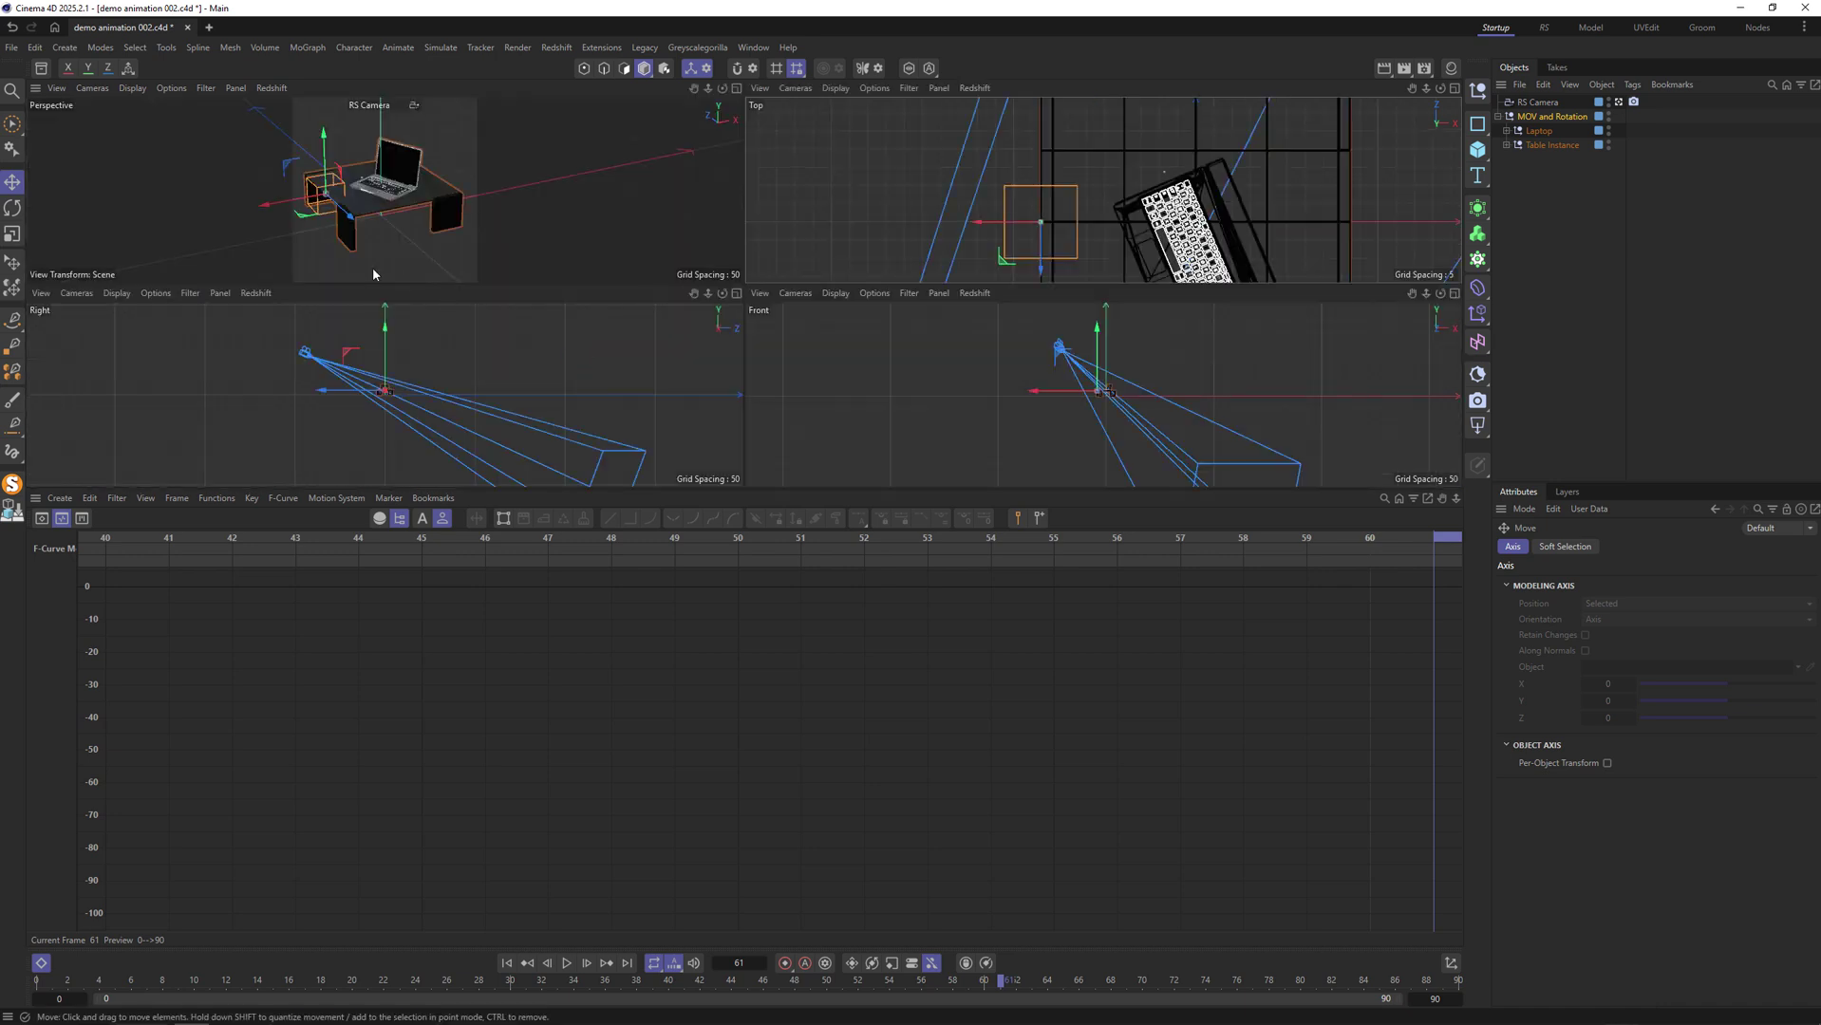
{"action": "middle_click", "coordinate": [1096, 383]}
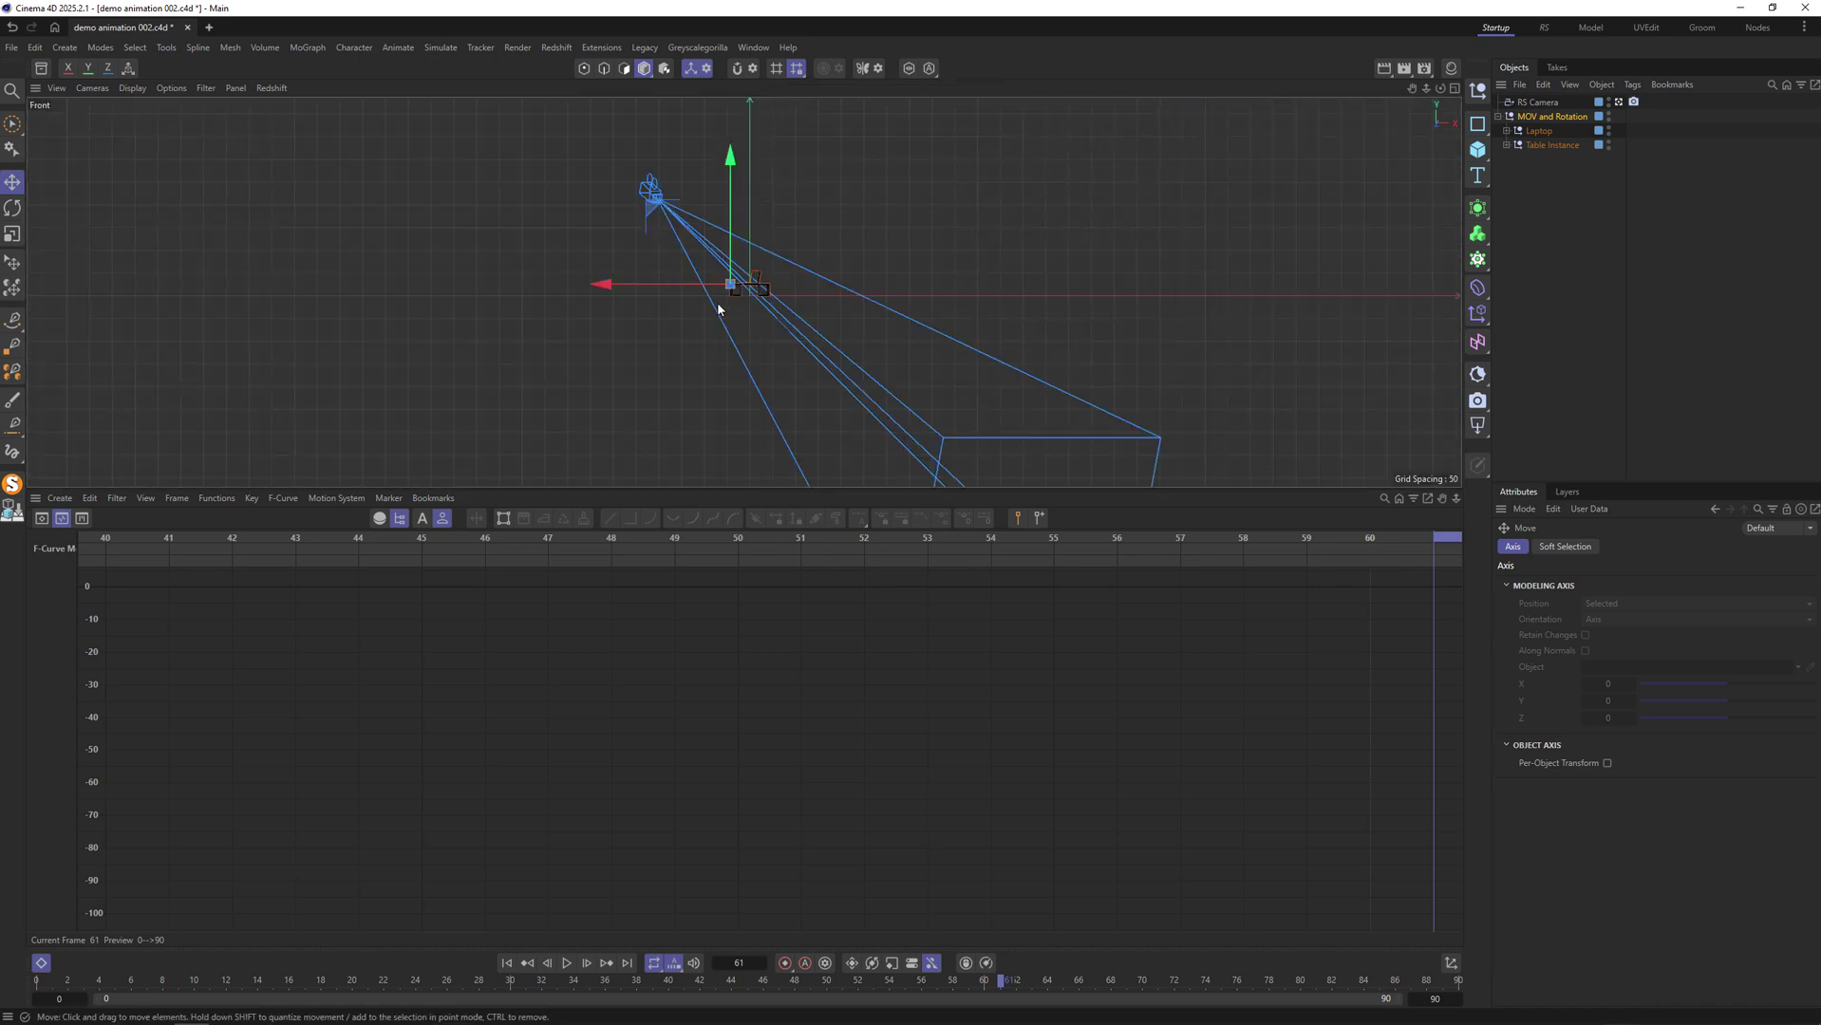
{"action": "scroll", "coordinate": [740, 238], "scroll_direction": "up", "scroll_amount": 8}
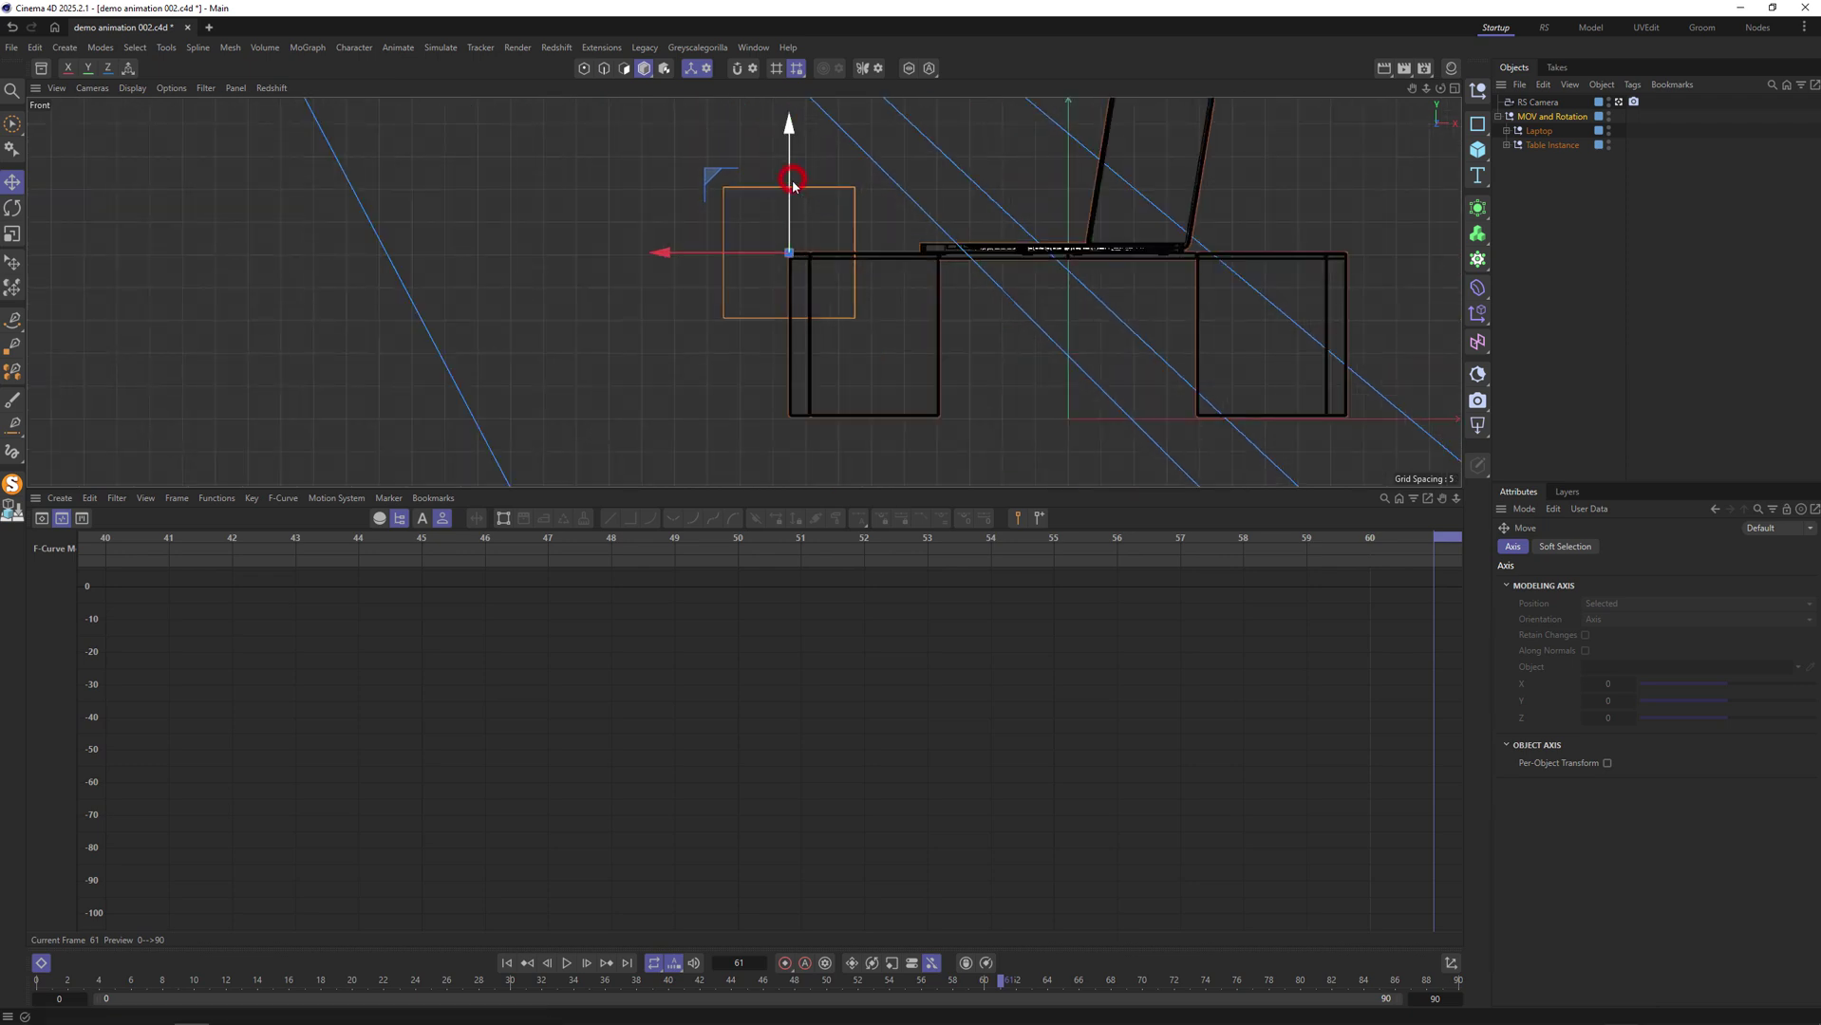
{"action": "left_click_drag", "start_coordinate": [800, 195], "coordinate": [800, 336]}
{"action": "scroll", "coordinate": [789, 432], "scroll_direction": "up", "scroll_amount": 6}
{"action": "scroll", "coordinate": [789, 437], "scroll_direction": "up", "scroll_amount": 3}
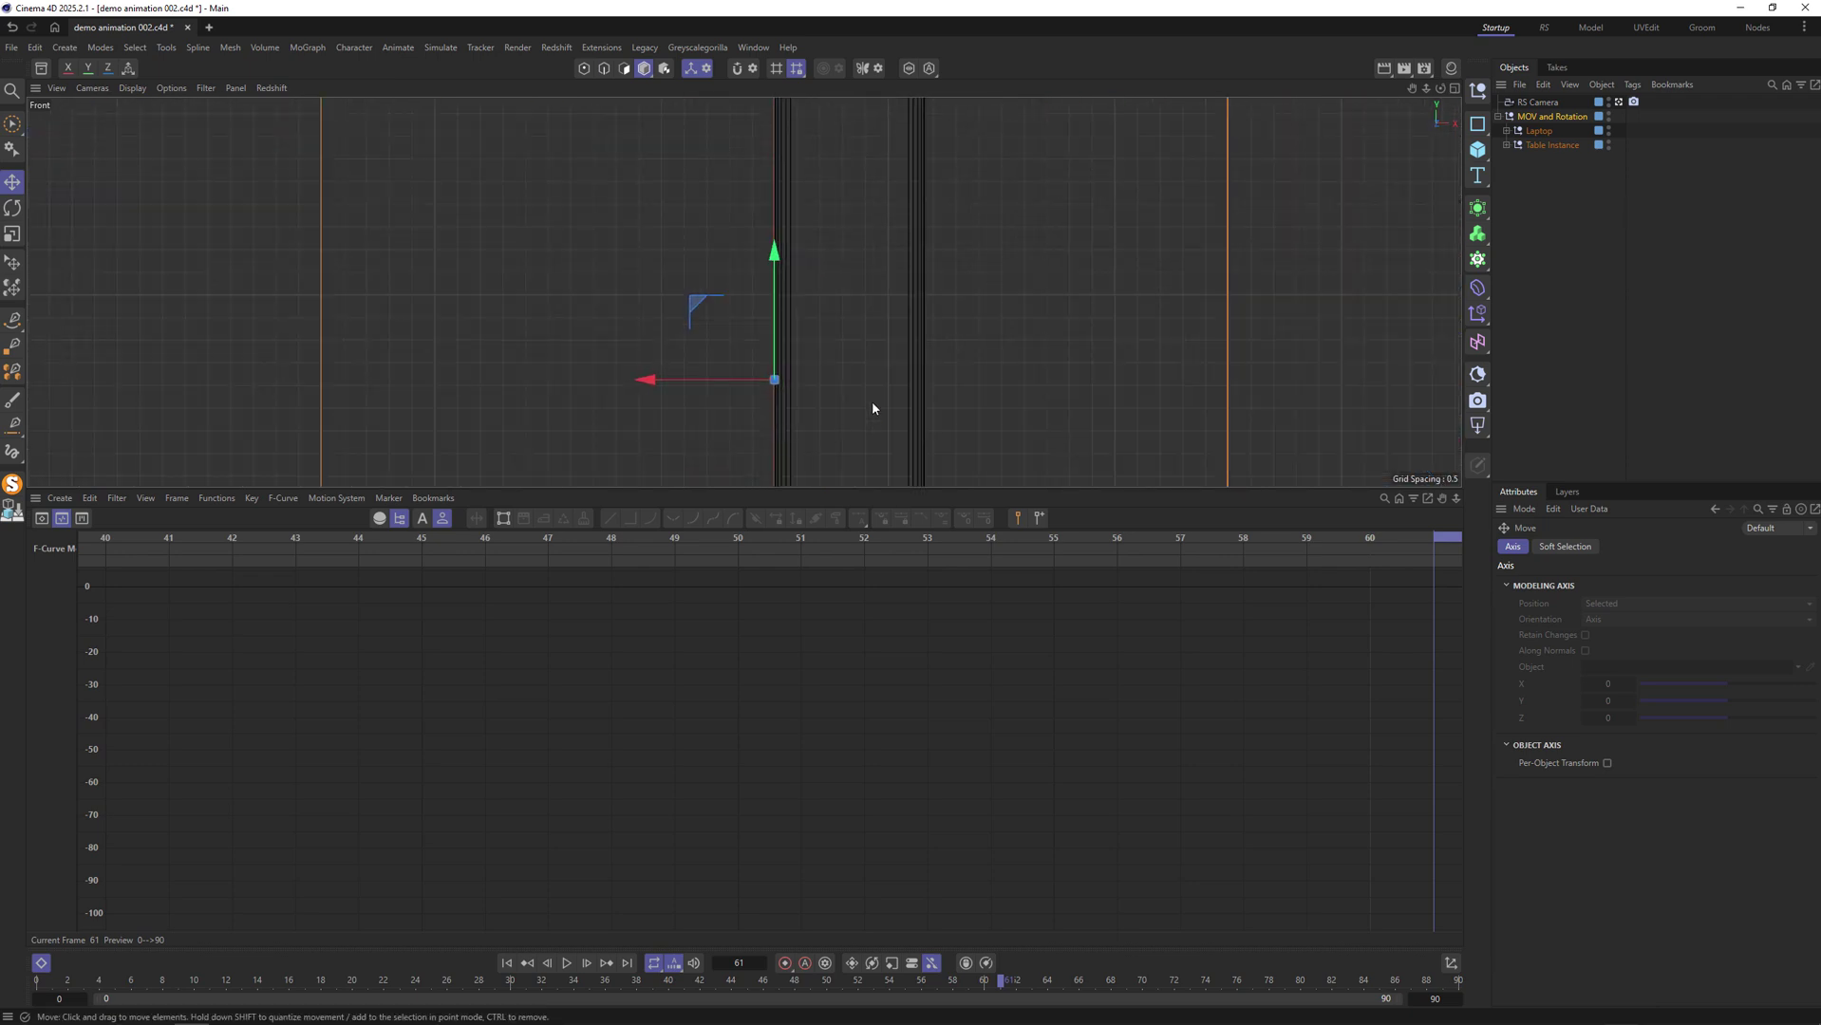
{"action": "middle_click_drag", "start_coordinate": [874, 406], "coordinate": [859, 245]}
{"action": "left_click_drag", "start_coordinate": [770, 150], "coordinate": [777, 277]}
{"action": "scroll", "coordinate": [774, 340], "scroll_direction": "up", "scroll_amount": 3}
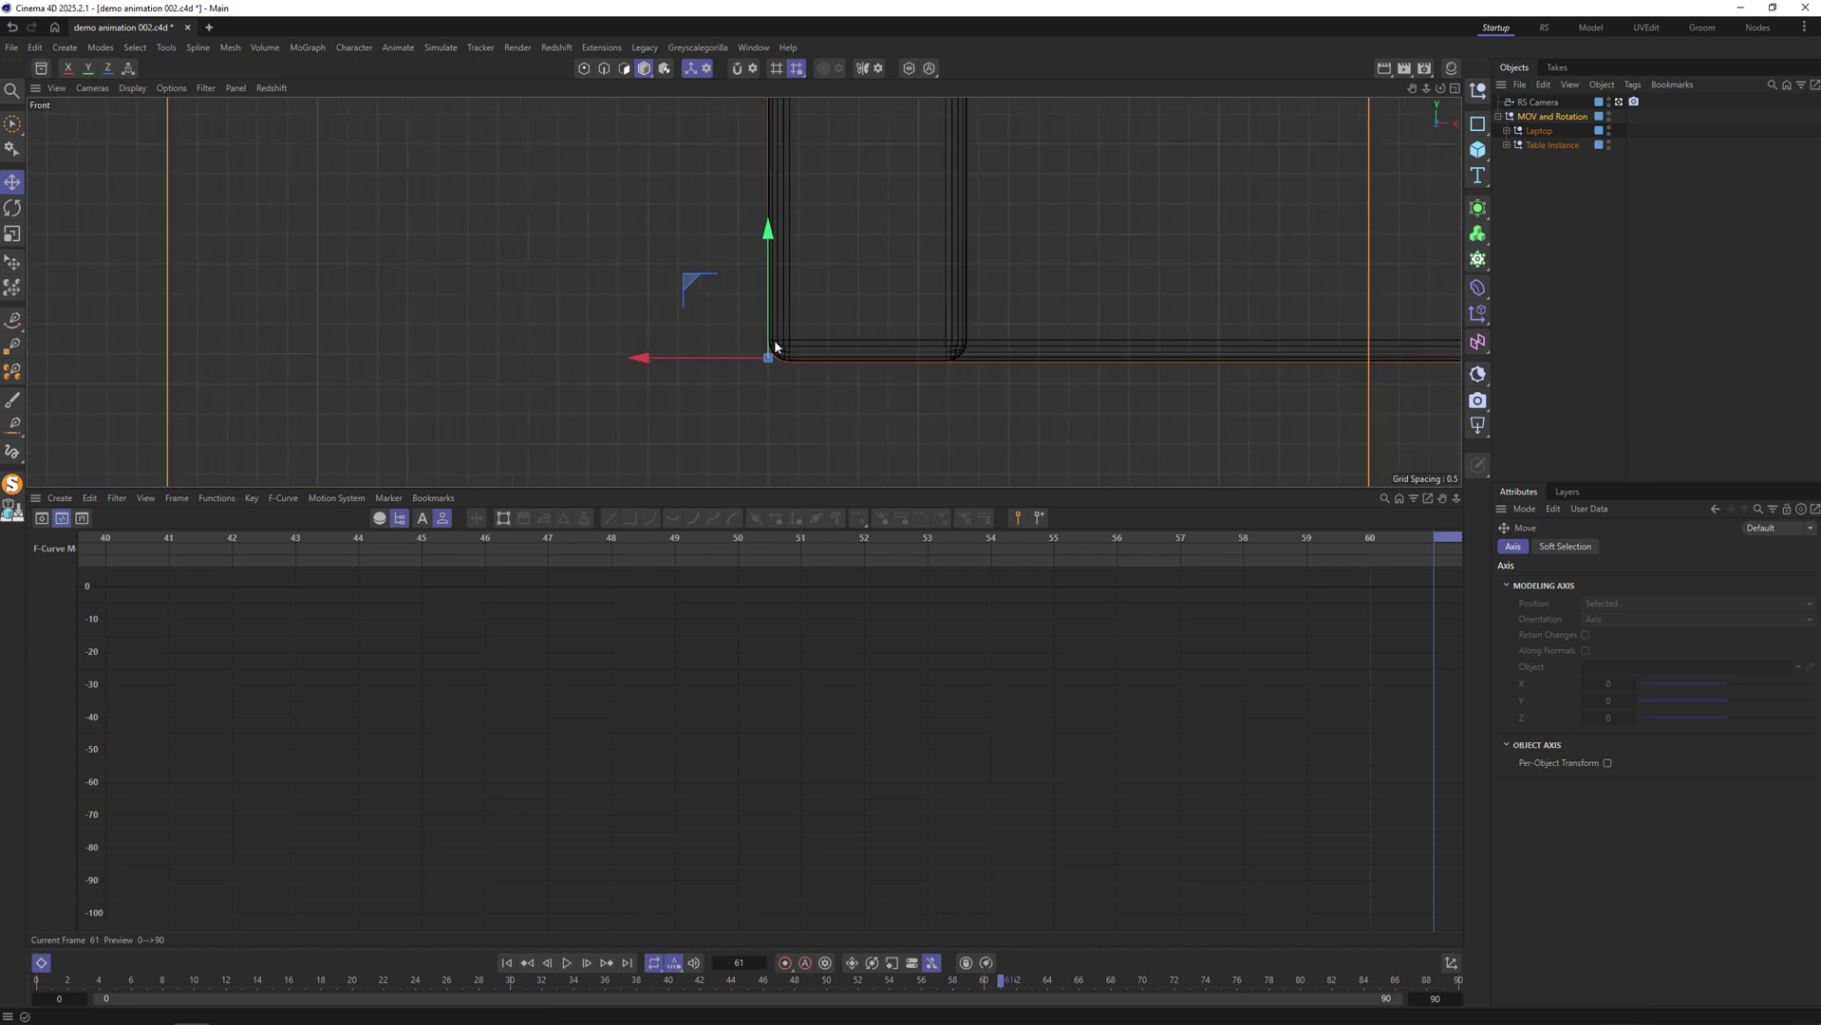
Fine-tune the null's axis so it sits where the leg's rounded bottom corner meets its flat underside.
{"action": "left_click_drag", "start_coordinate": [722, 369], "coordinate": [748, 370]}
{"action": "scroll", "coordinate": [801, 362], "scroll_direction": "up", "scroll_amount": 2}
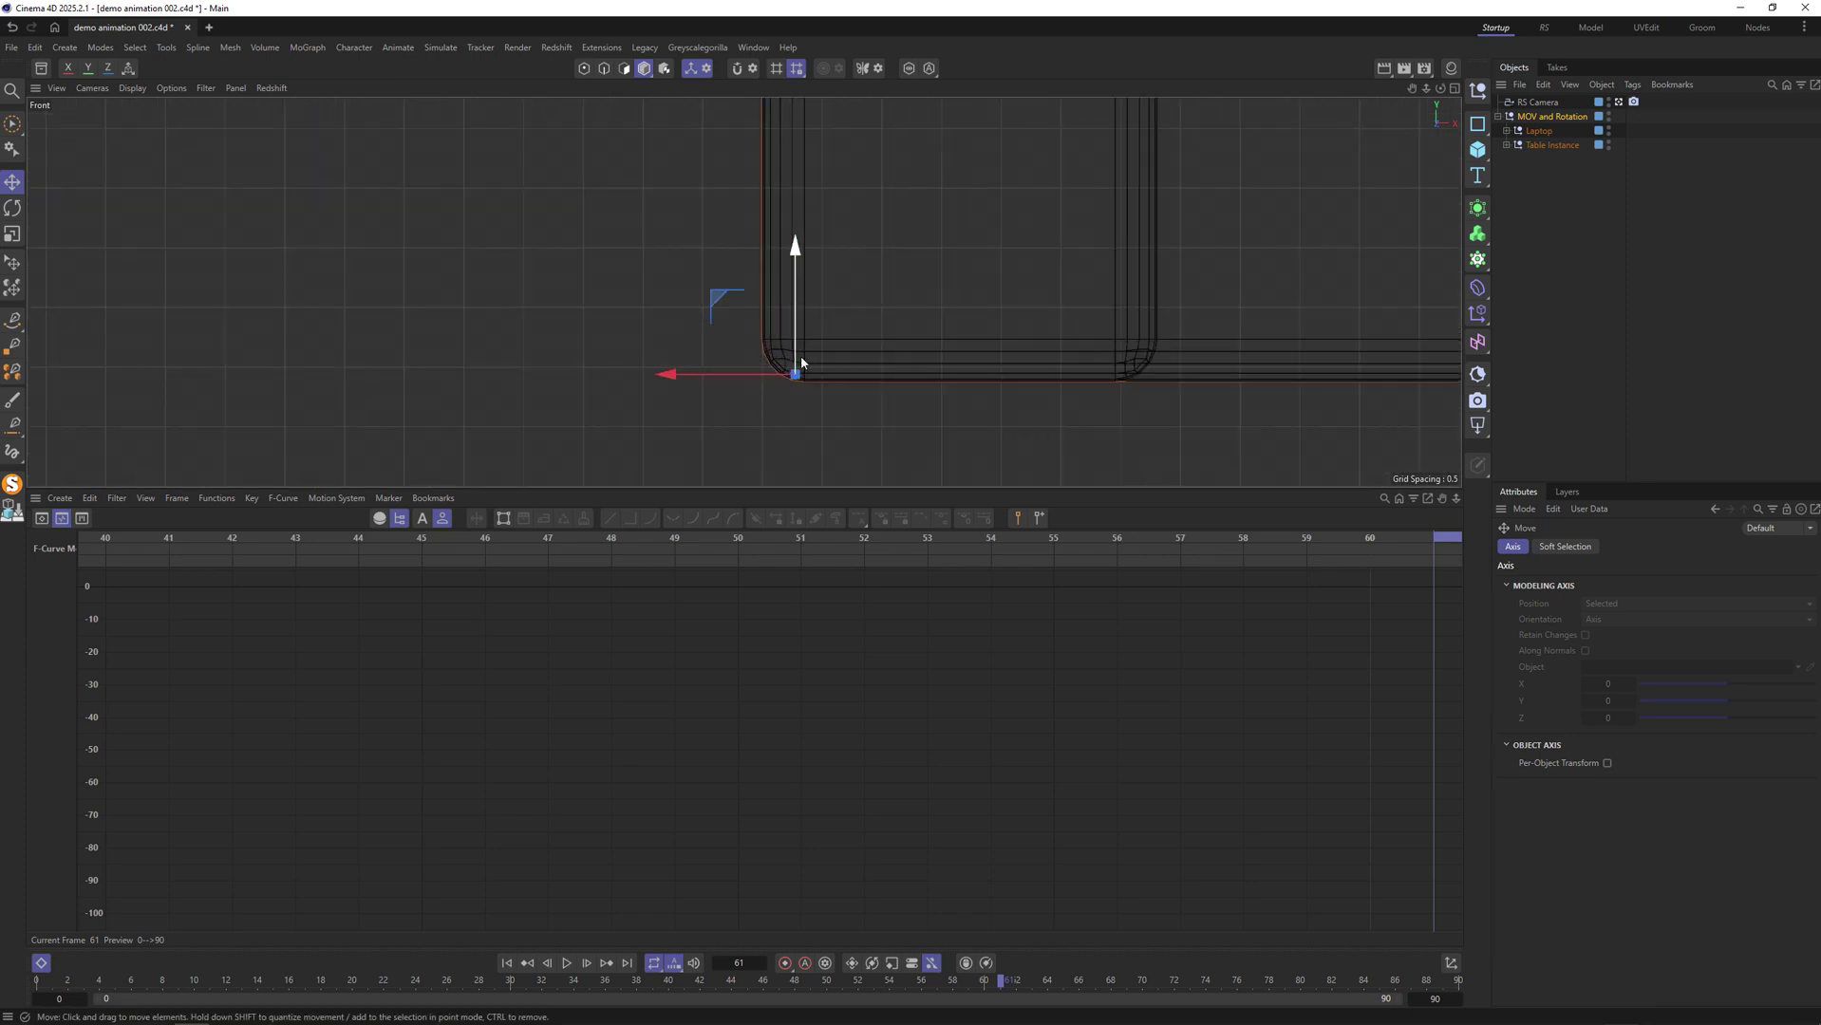
{"action": "scroll", "coordinate": [792, 326], "scroll_direction": "up", "scroll_amount": 1}
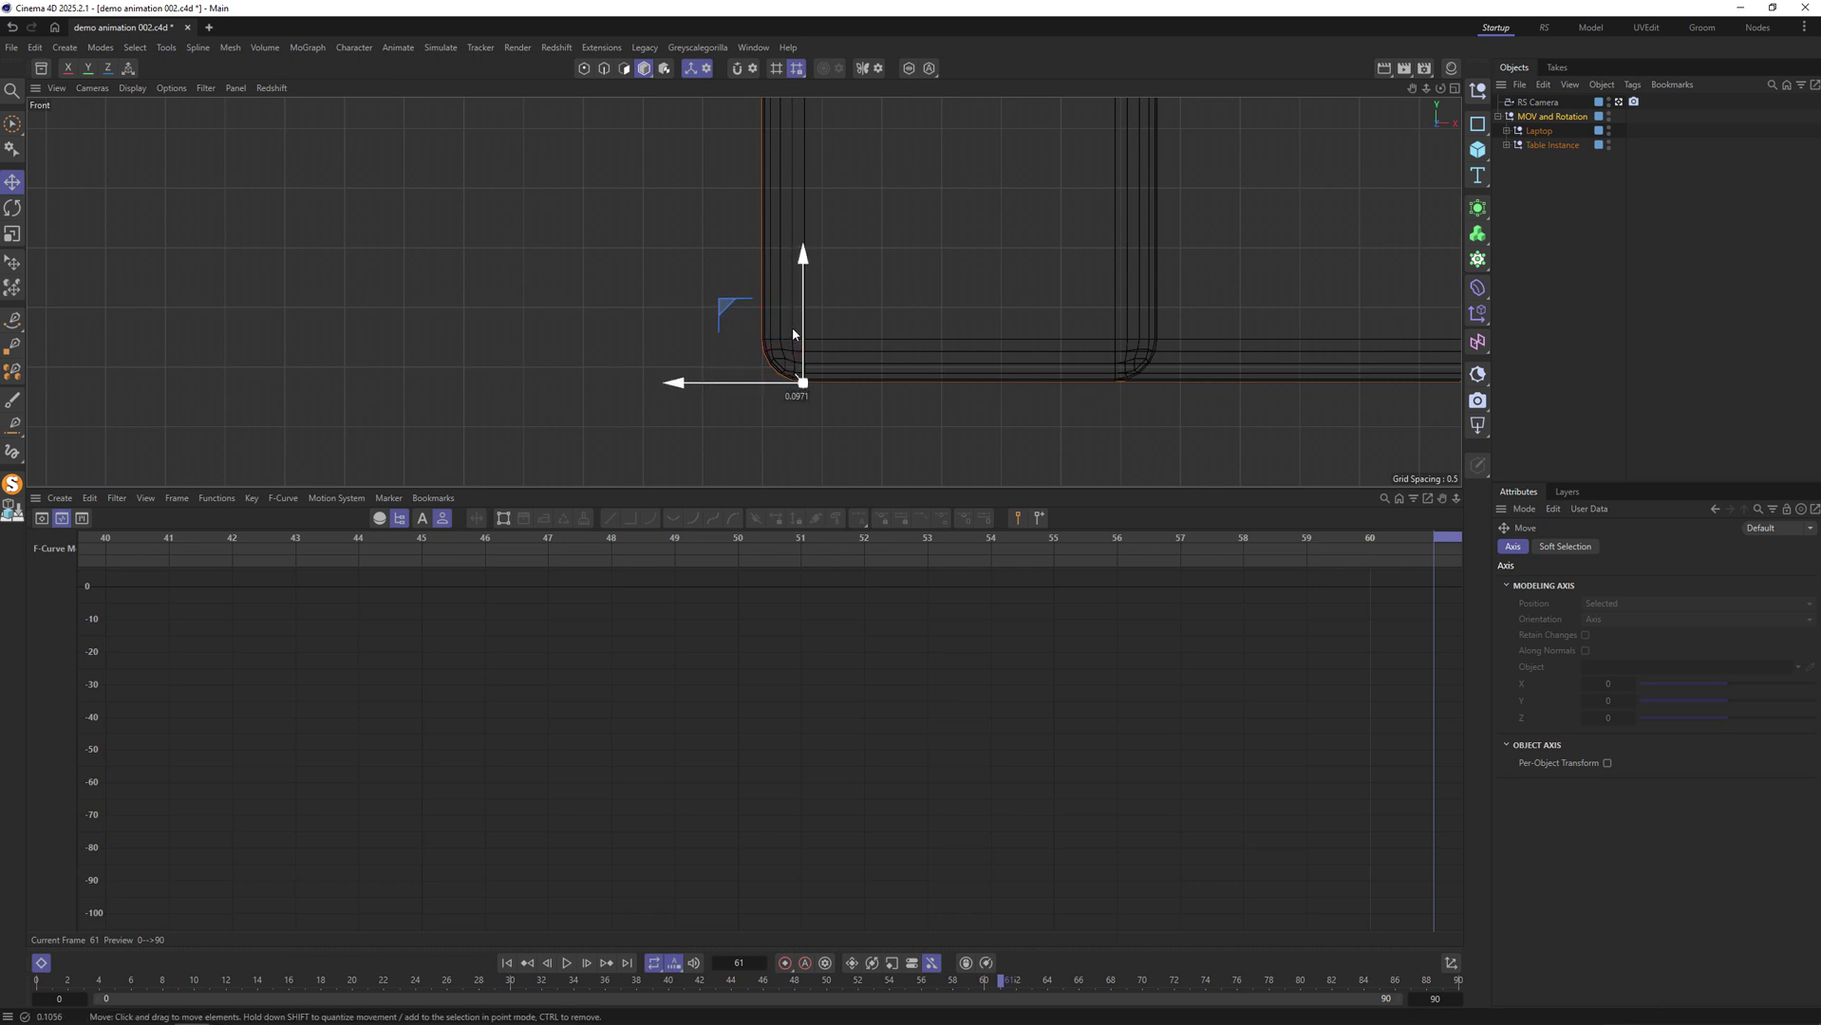
{"action": "scroll", "coordinate": [790, 329], "scroll_direction": "up", "scroll_amount": 3}
{"action": "scroll", "coordinate": [790, 410], "scroll_direction": "up", "scroll_amount": 2}
{"action": "left_click_drag", "start_coordinate": [805, 315], "coordinate": [806, 308]}
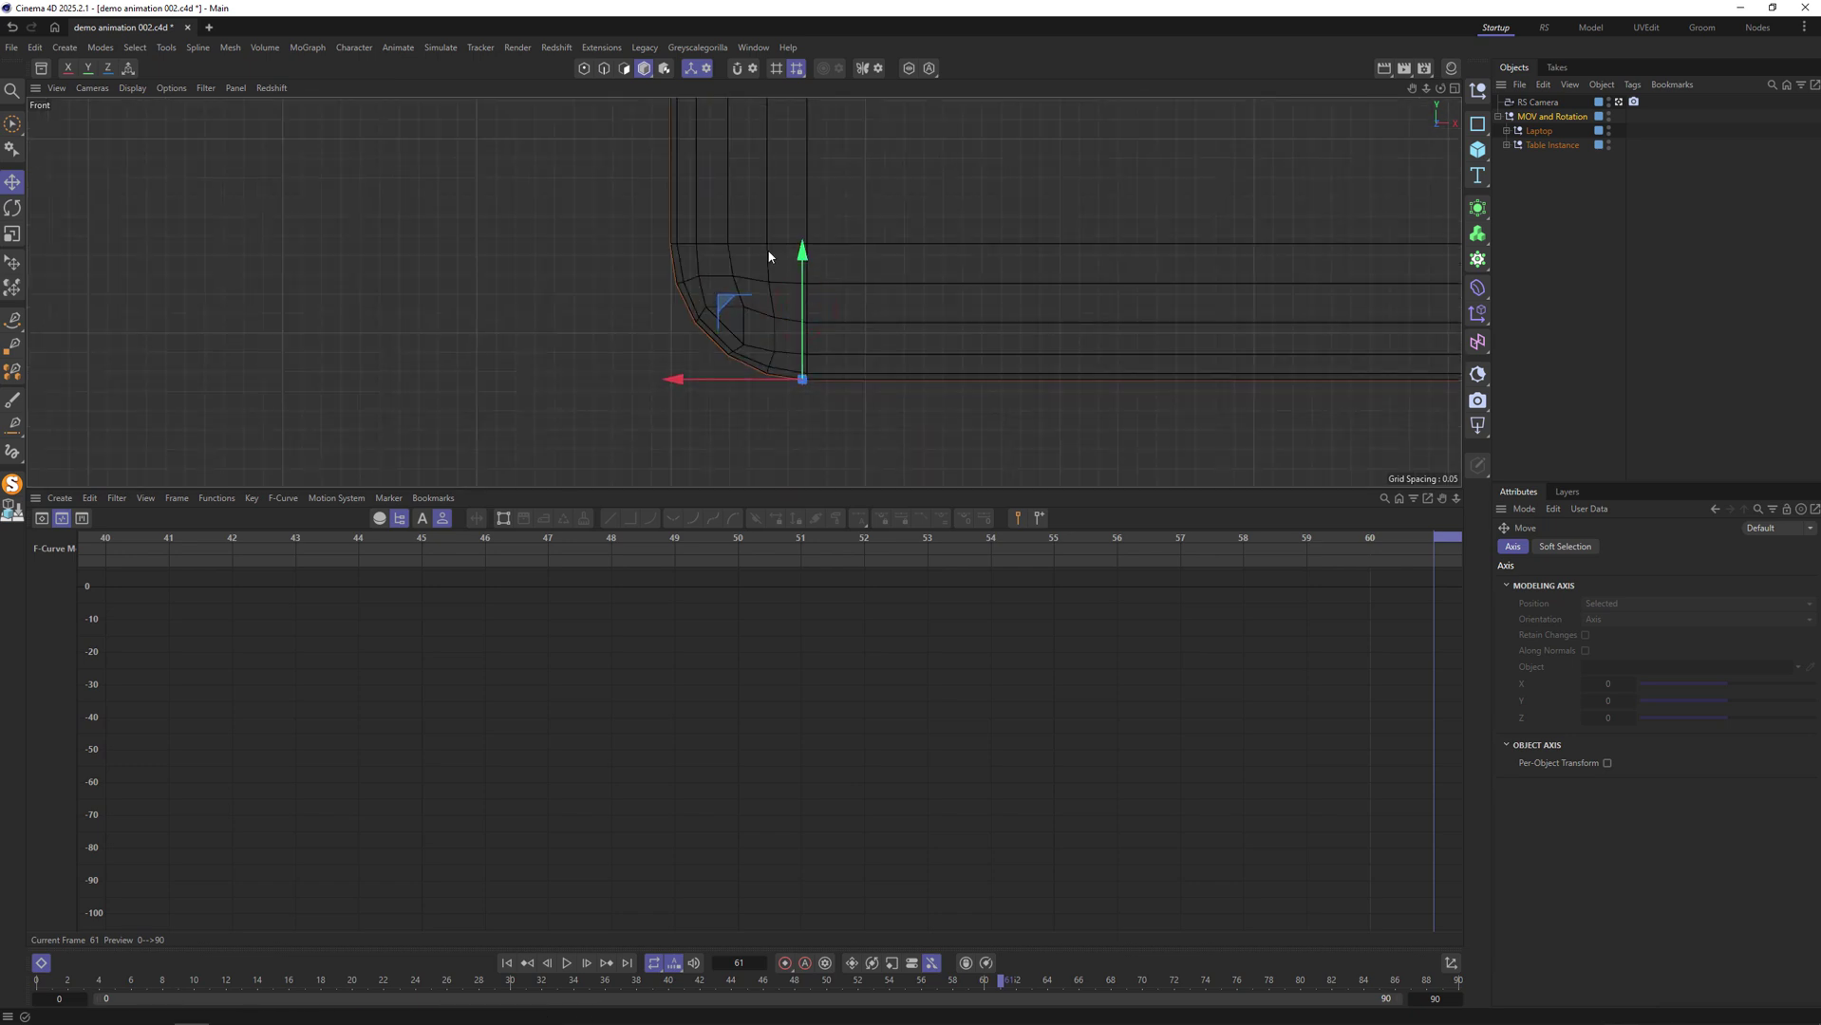
Test-rotate the group around its new pivot at the table leg in the perspective view, and undo the rotation.
{"action": "middle_click", "coordinate": [733, 172]}
{"action": "middle_click", "coordinate": [733, 172]}
{"action": "key", "text": "r"}
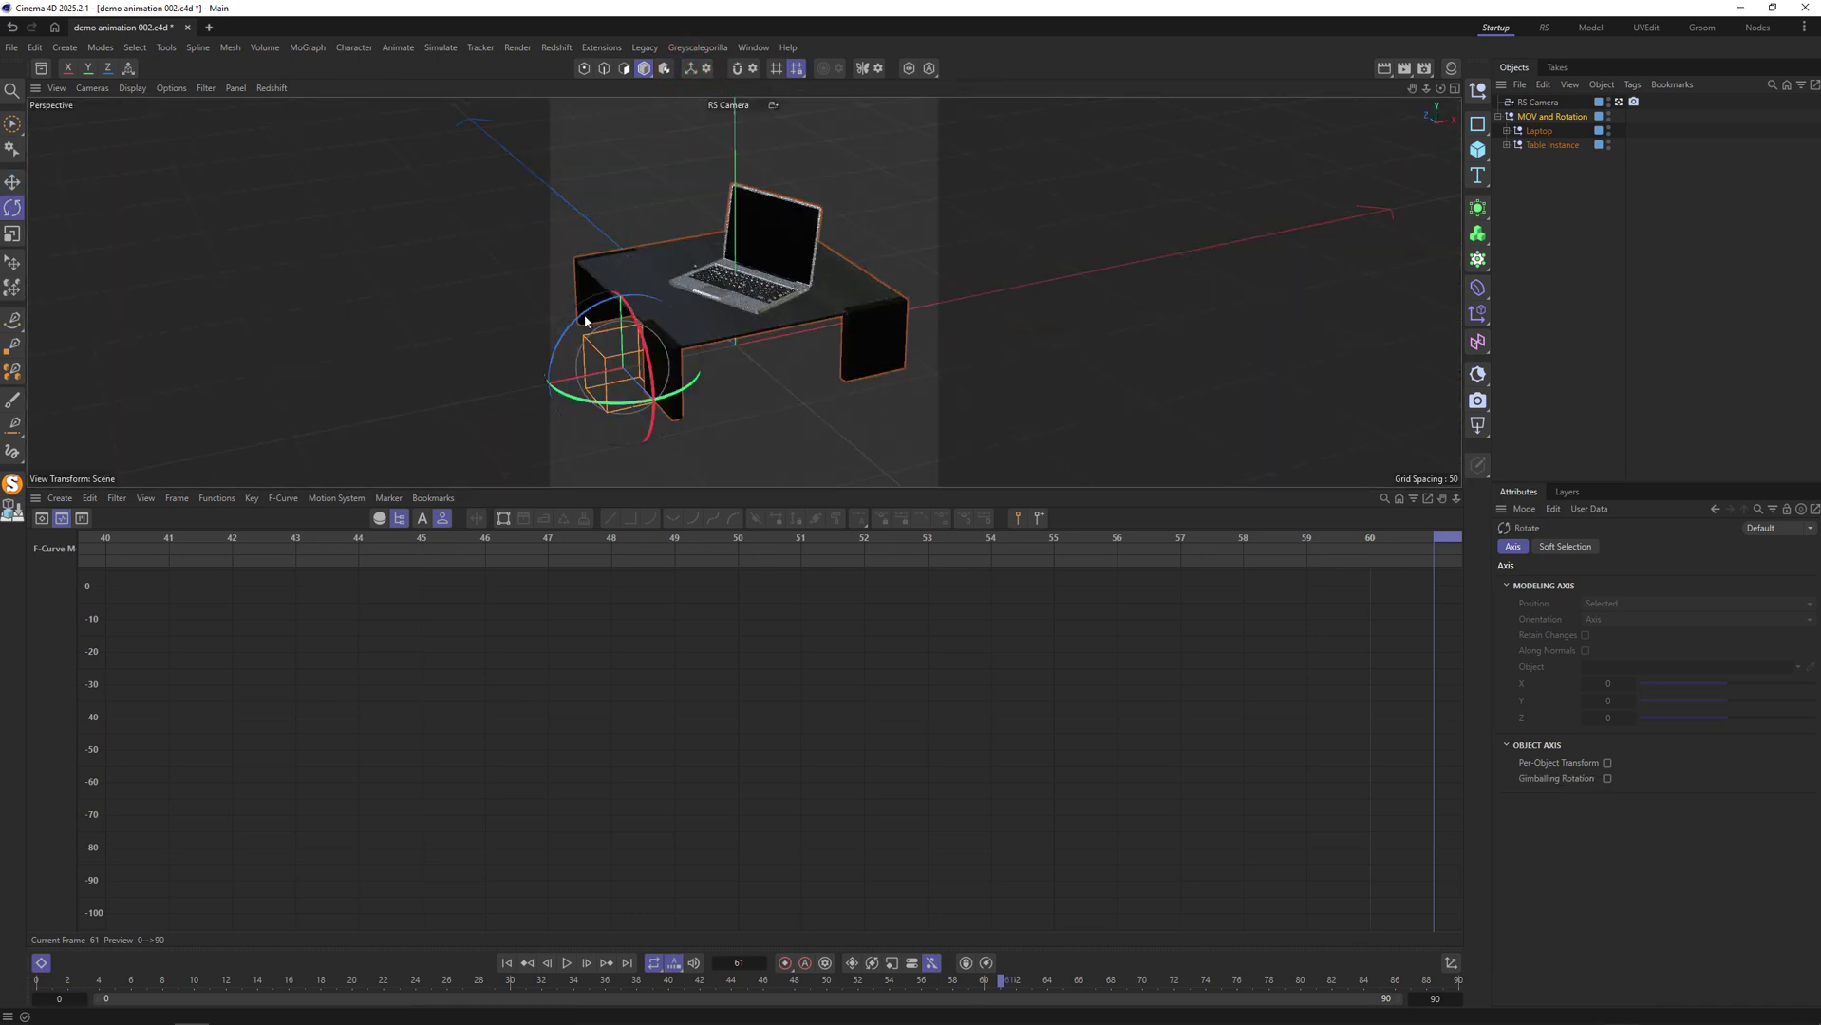
{"action": "mouse_move", "coordinate": [579, 307]}
{"action": "left_mouse_down"}
{"action": "mouse_move", "coordinate": [567, 330]}
{"action": "mouse_move", "coordinate": [590, 326]}
{"action": "left_mouse_up"}
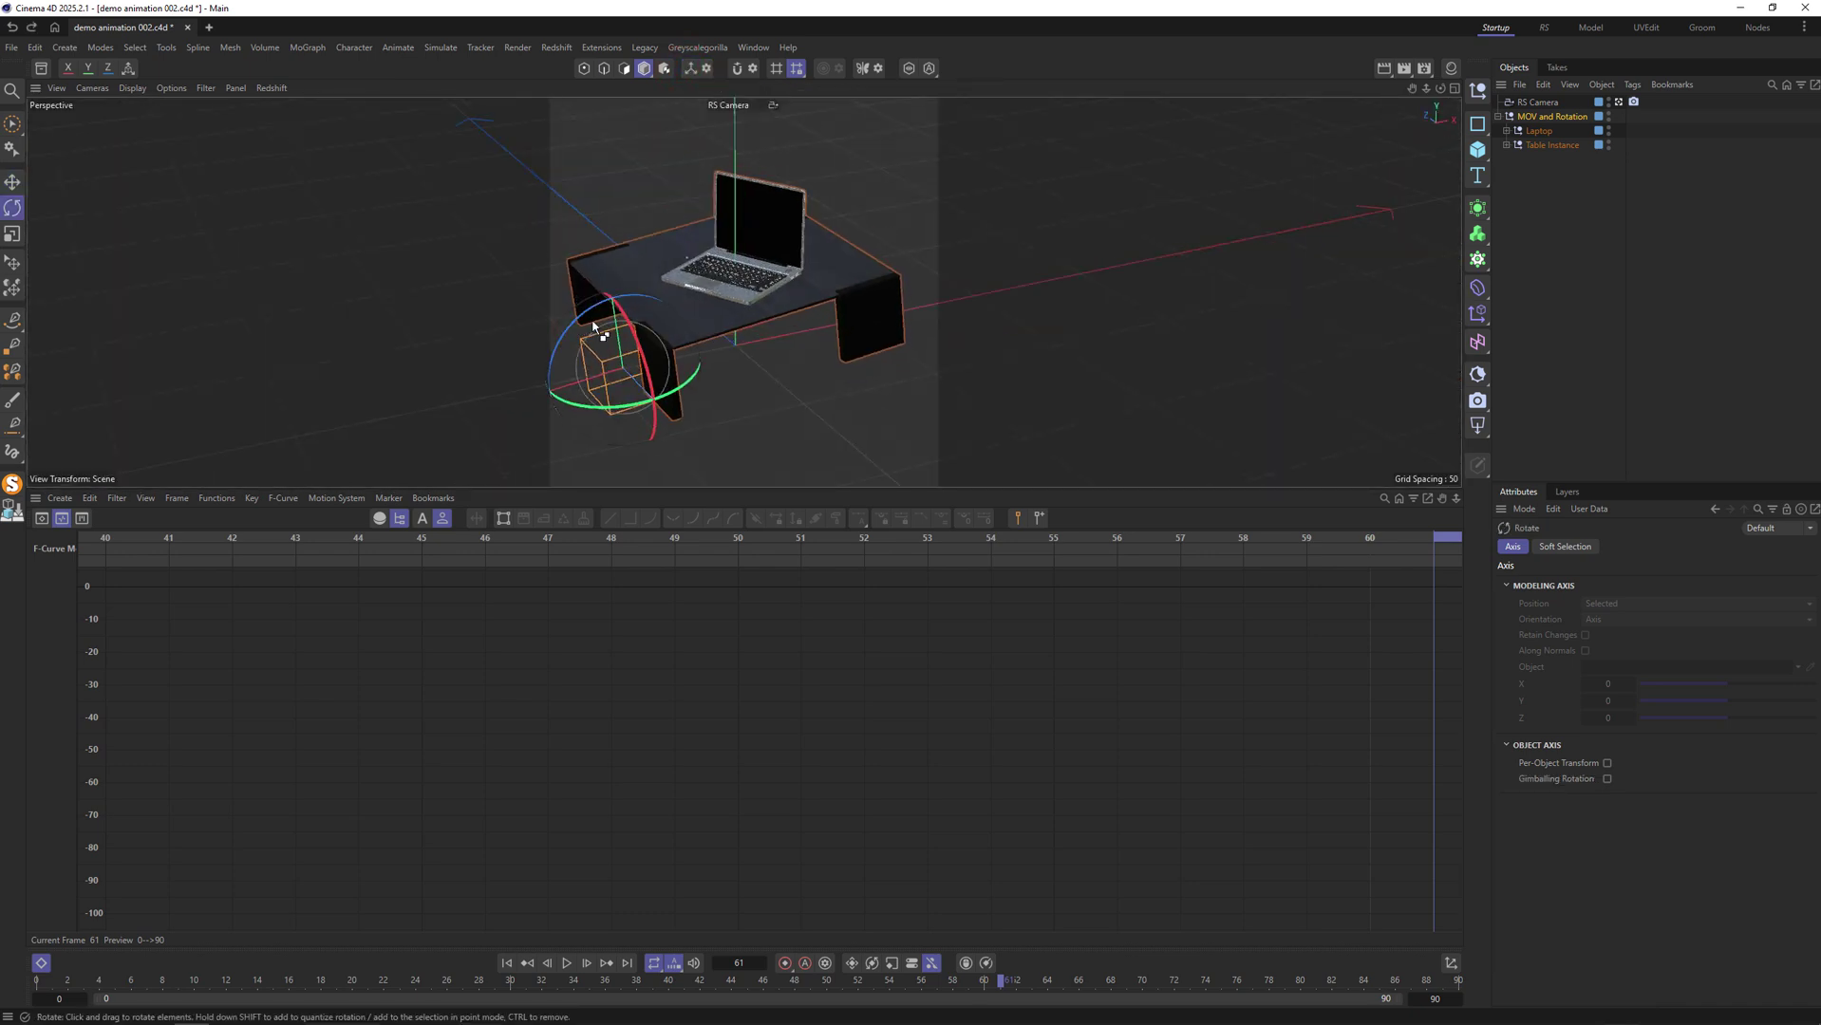
{"action": "key", "text": "ctrl+z"}
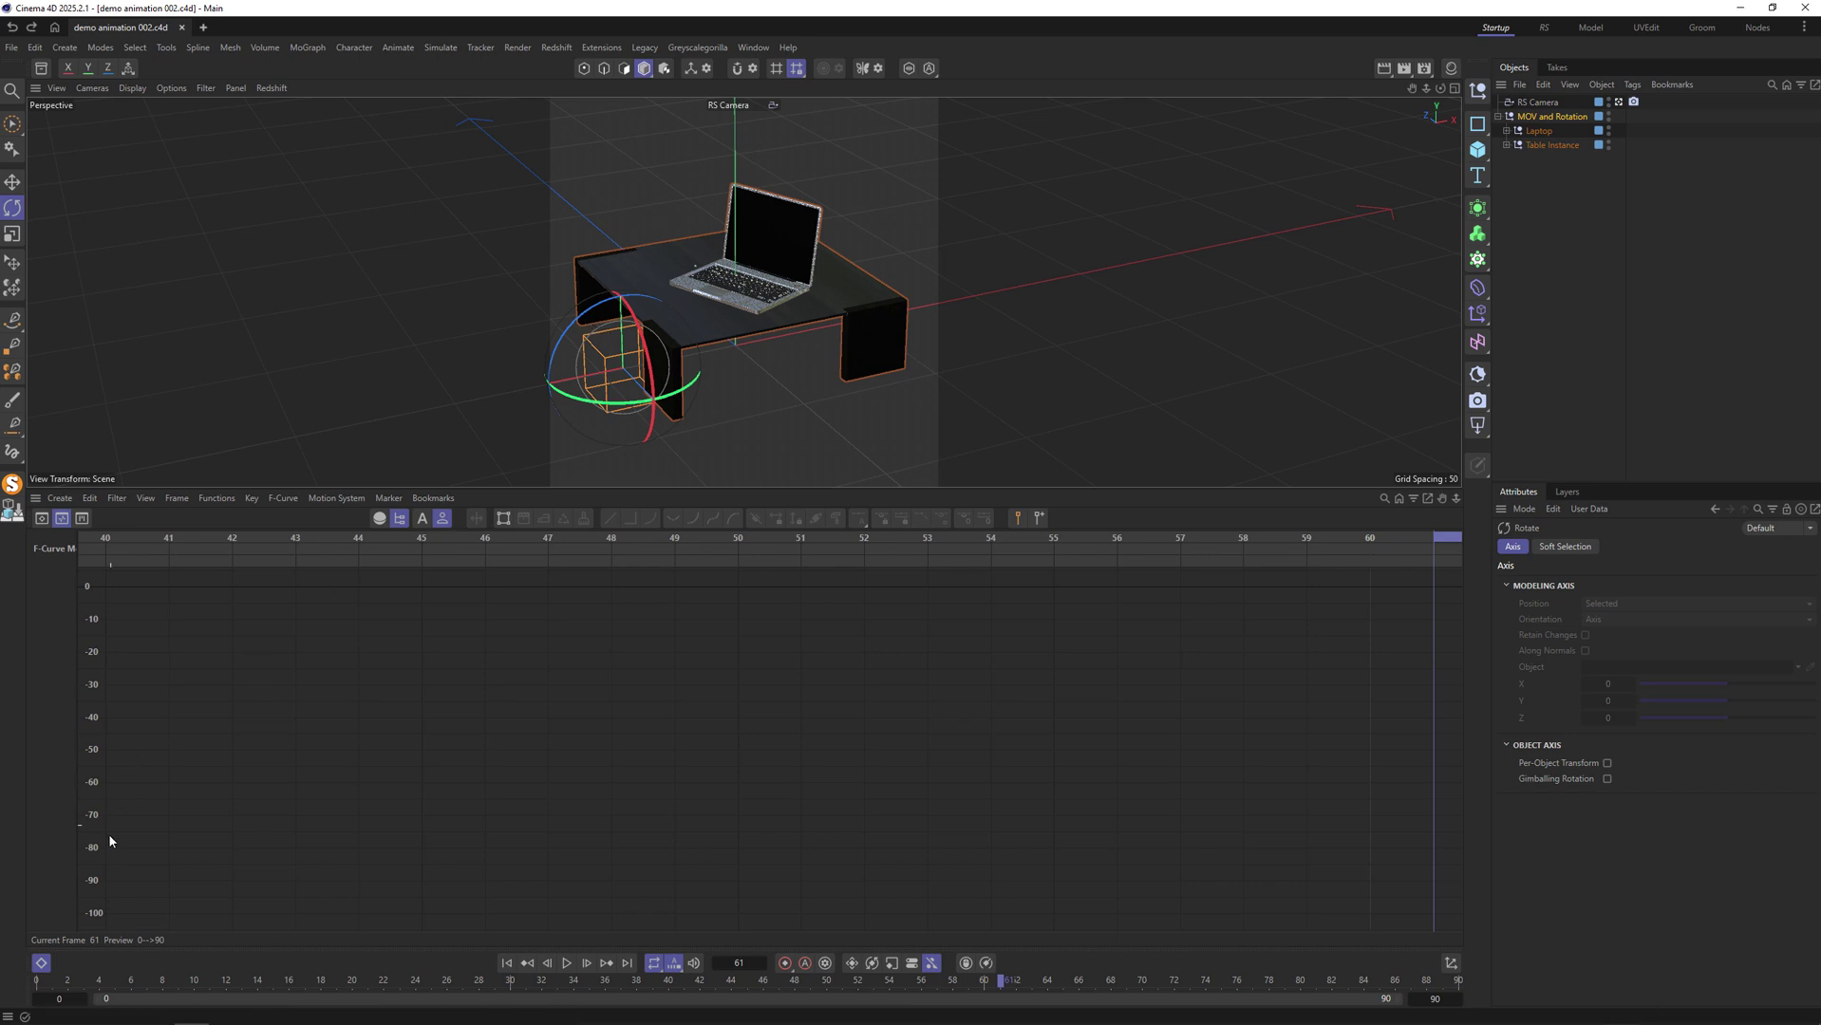
Keyframe the Position X of the MOV and Rotation null at frame 30.
{"action": "left_click", "coordinate": [512, 983]}
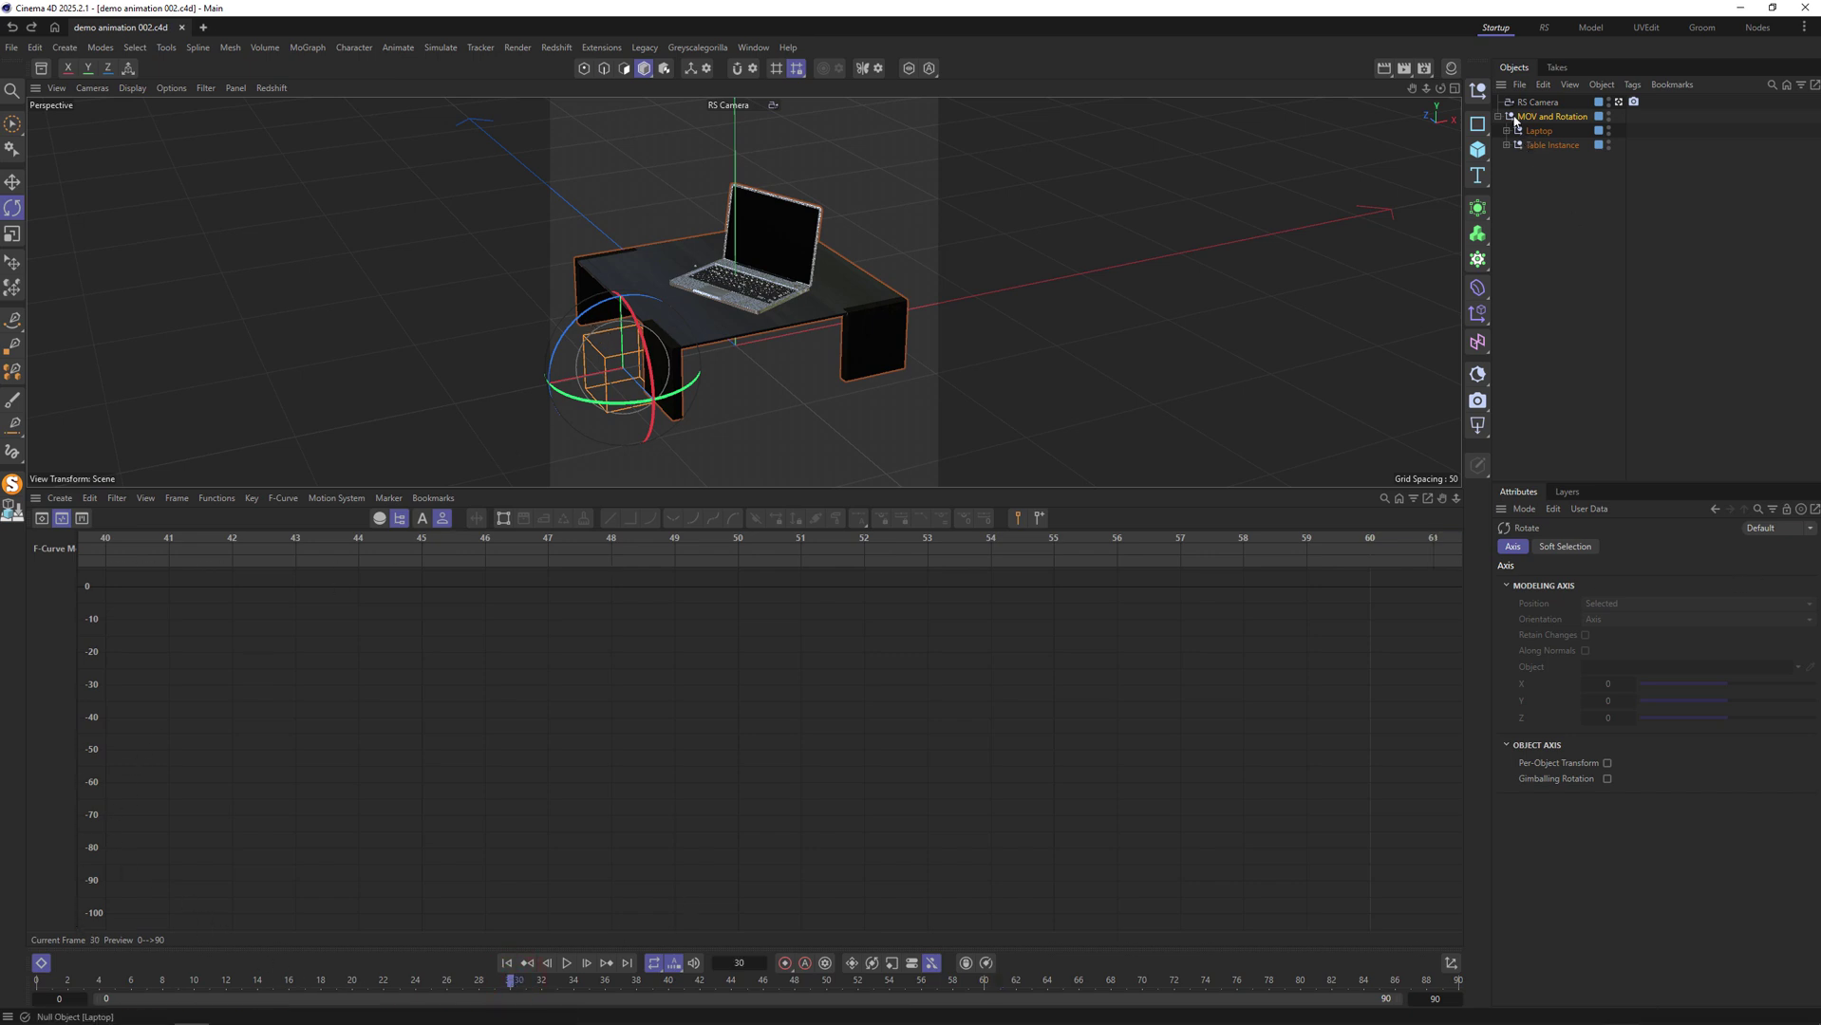
{"action": "left_click", "coordinate": [1551, 116]}
{"action": "left_click", "coordinate": [1564, 547]}
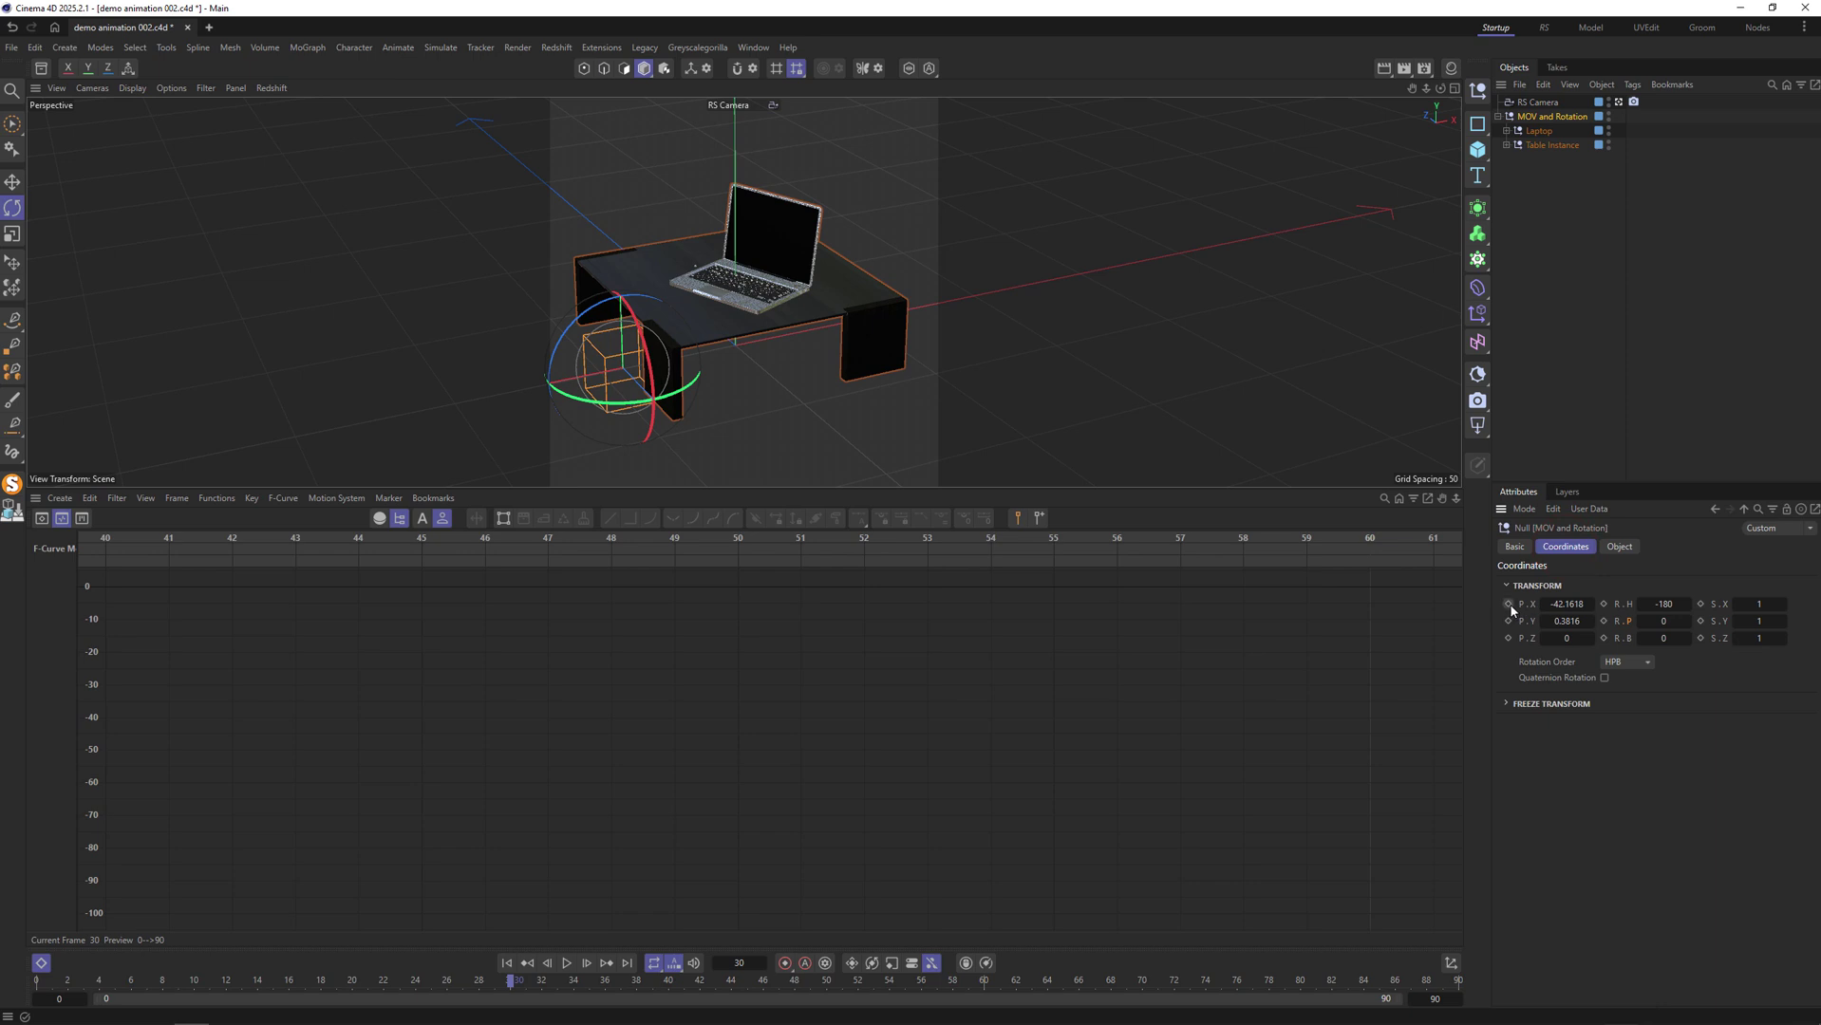
{"action": "left_click", "coordinate": [37, 980]}
{"action": "left_click", "coordinate": [511, 980]}
At frame 0, set the null's Position X to 160 and keyframe it.
{"action": "left_click_drag", "start_coordinate": [112, 980], "coordinate": [37, 980]}
{"action": "left_click_drag", "start_coordinate": [1575, 603], "coordinate": [1670, 604]}
{"action": "left_click", "coordinate": [1575, 604]}
{"action": "type", "text": "1"}
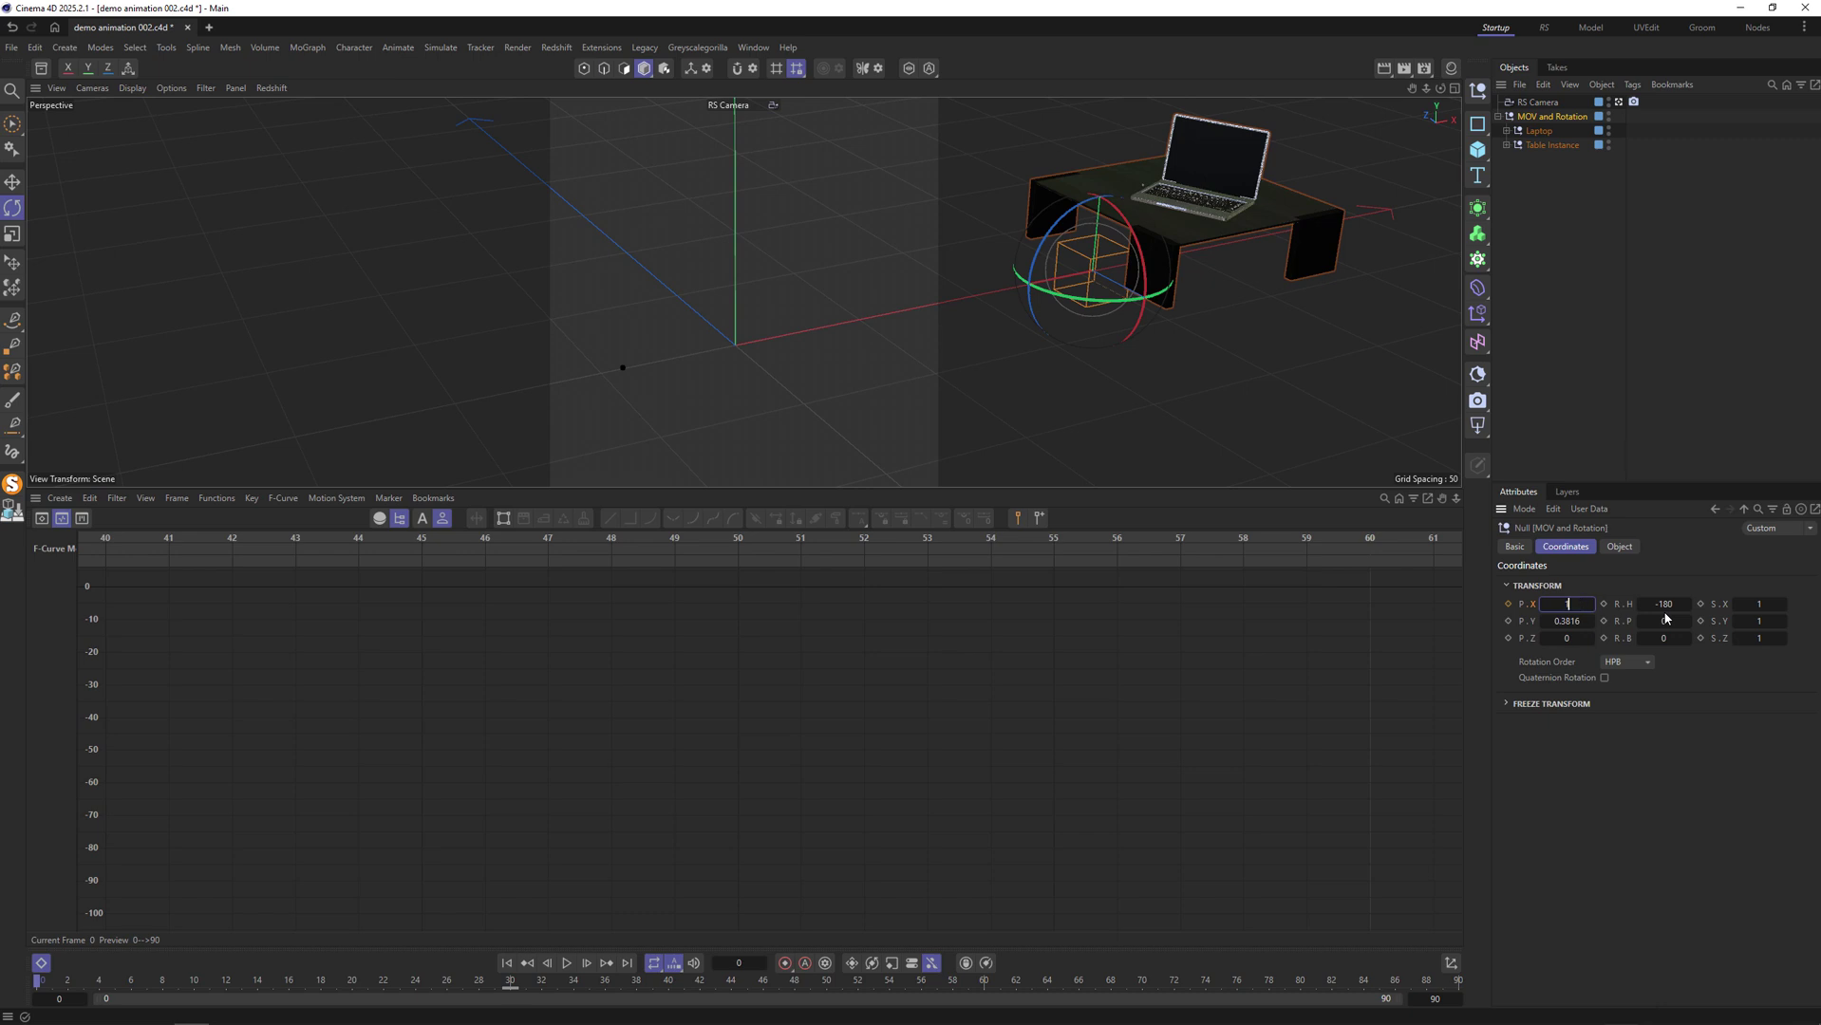
{"action": "type", "text": "60"}
{"action": "key", "text": "Return"}
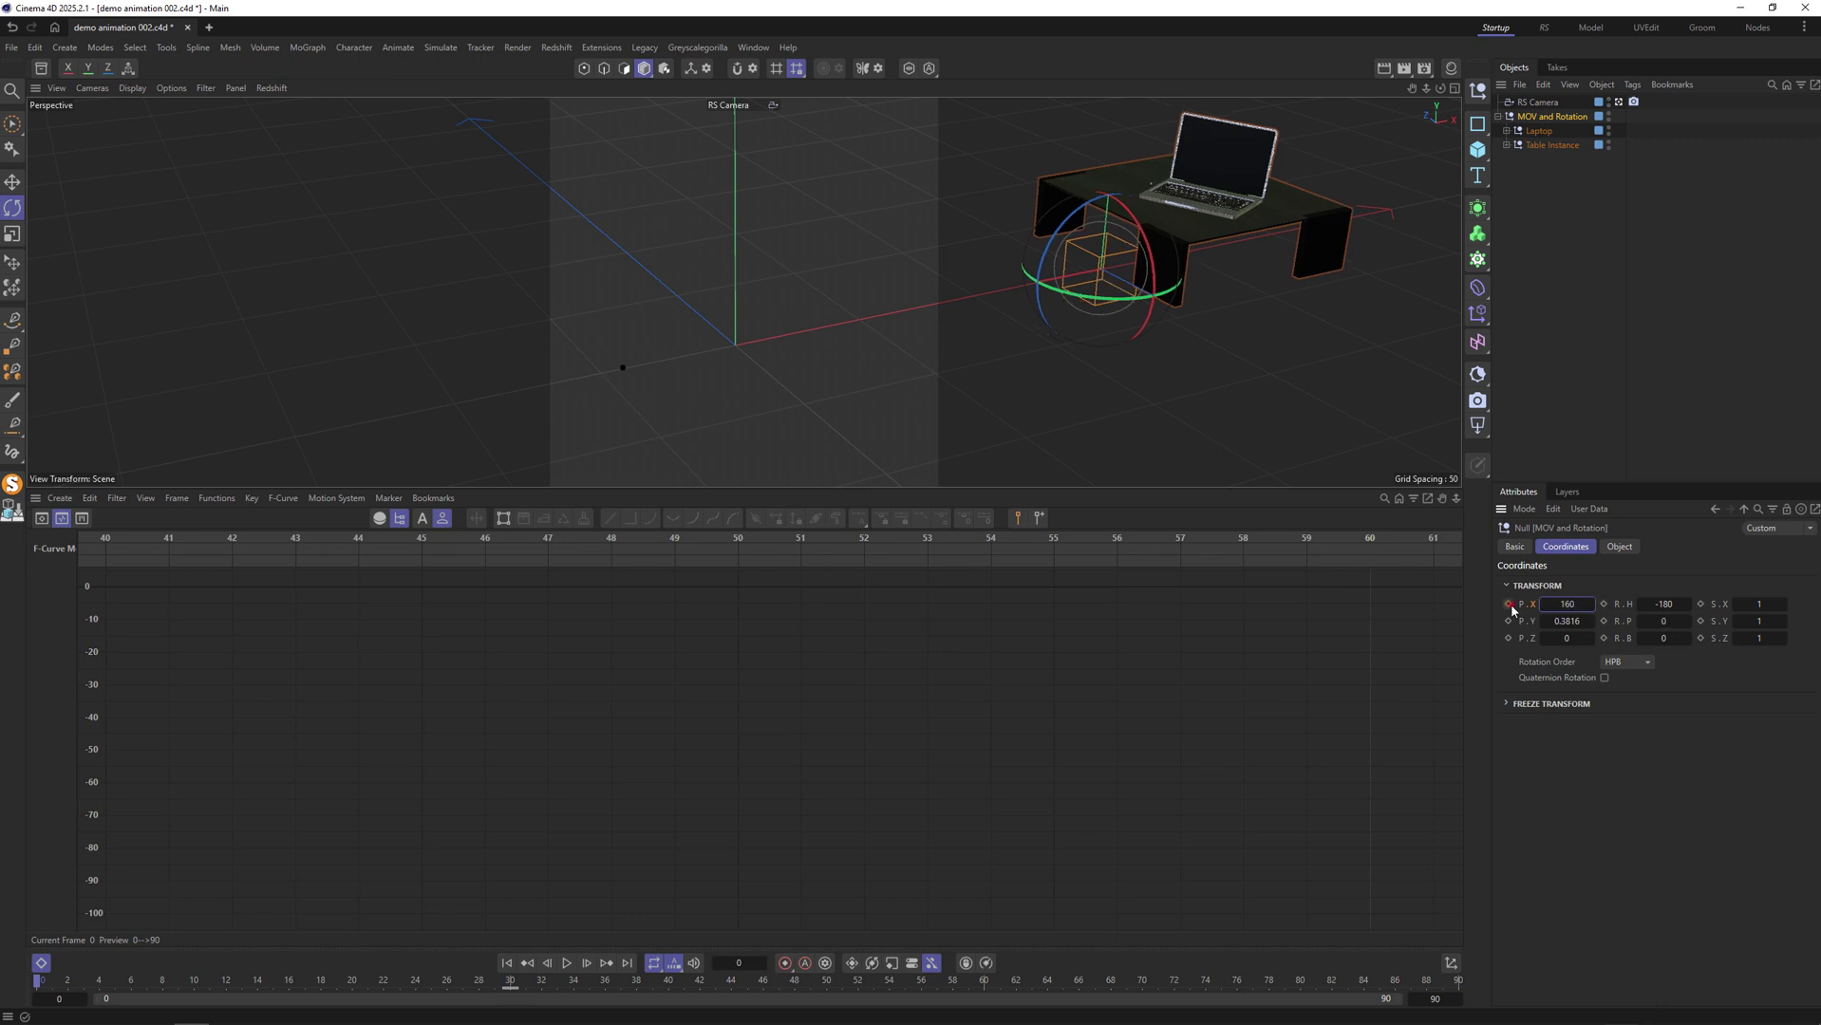
Show the Position X F-curve, stretch the frame 30 key's tangent to about 26 frames, and play back the slide-in.
{"action": "right_click", "coordinate": [1512, 609]}
{"action": "mouse_move", "coordinate": [1594, 640]}
{"action": "left_click", "coordinate": [1704, 832]}
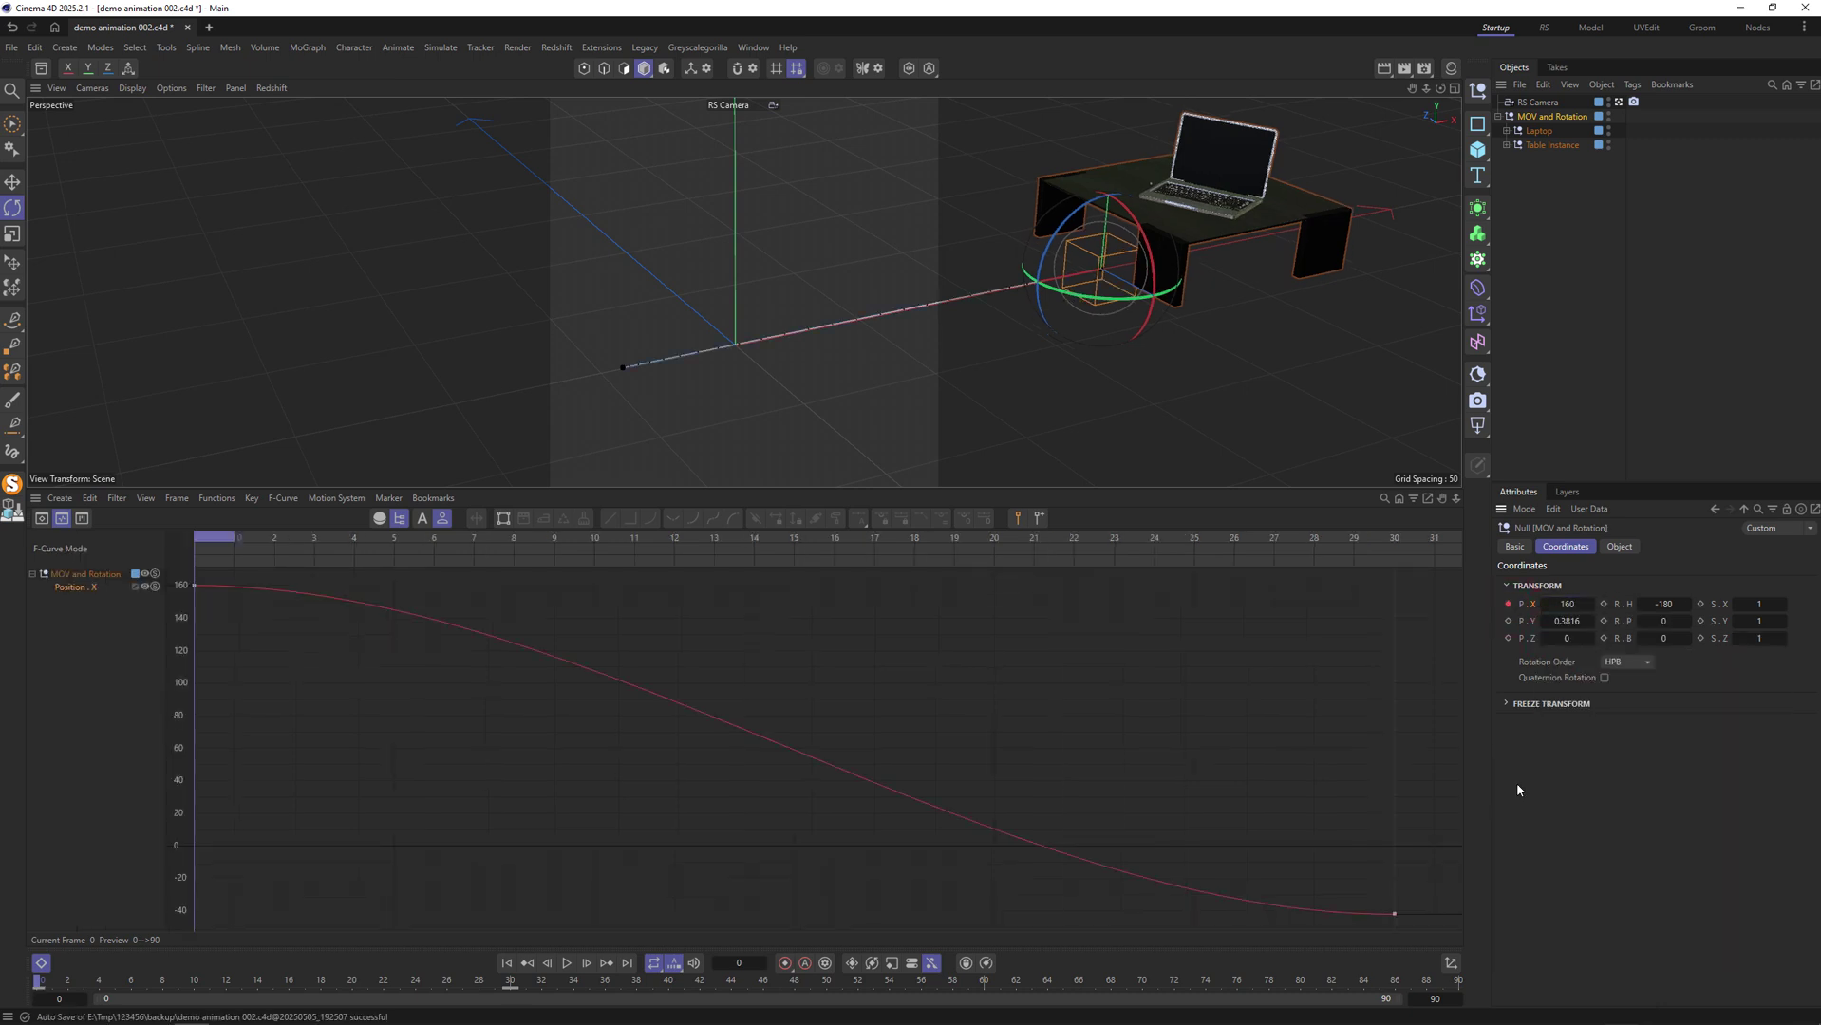
{"action": "left_click_drag", "start_coordinate": [1434, 917], "coordinate": [1338, 822]}
{"action": "left_click_drag", "start_coordinate": [997, 915], "coordinate": [369, 900]}
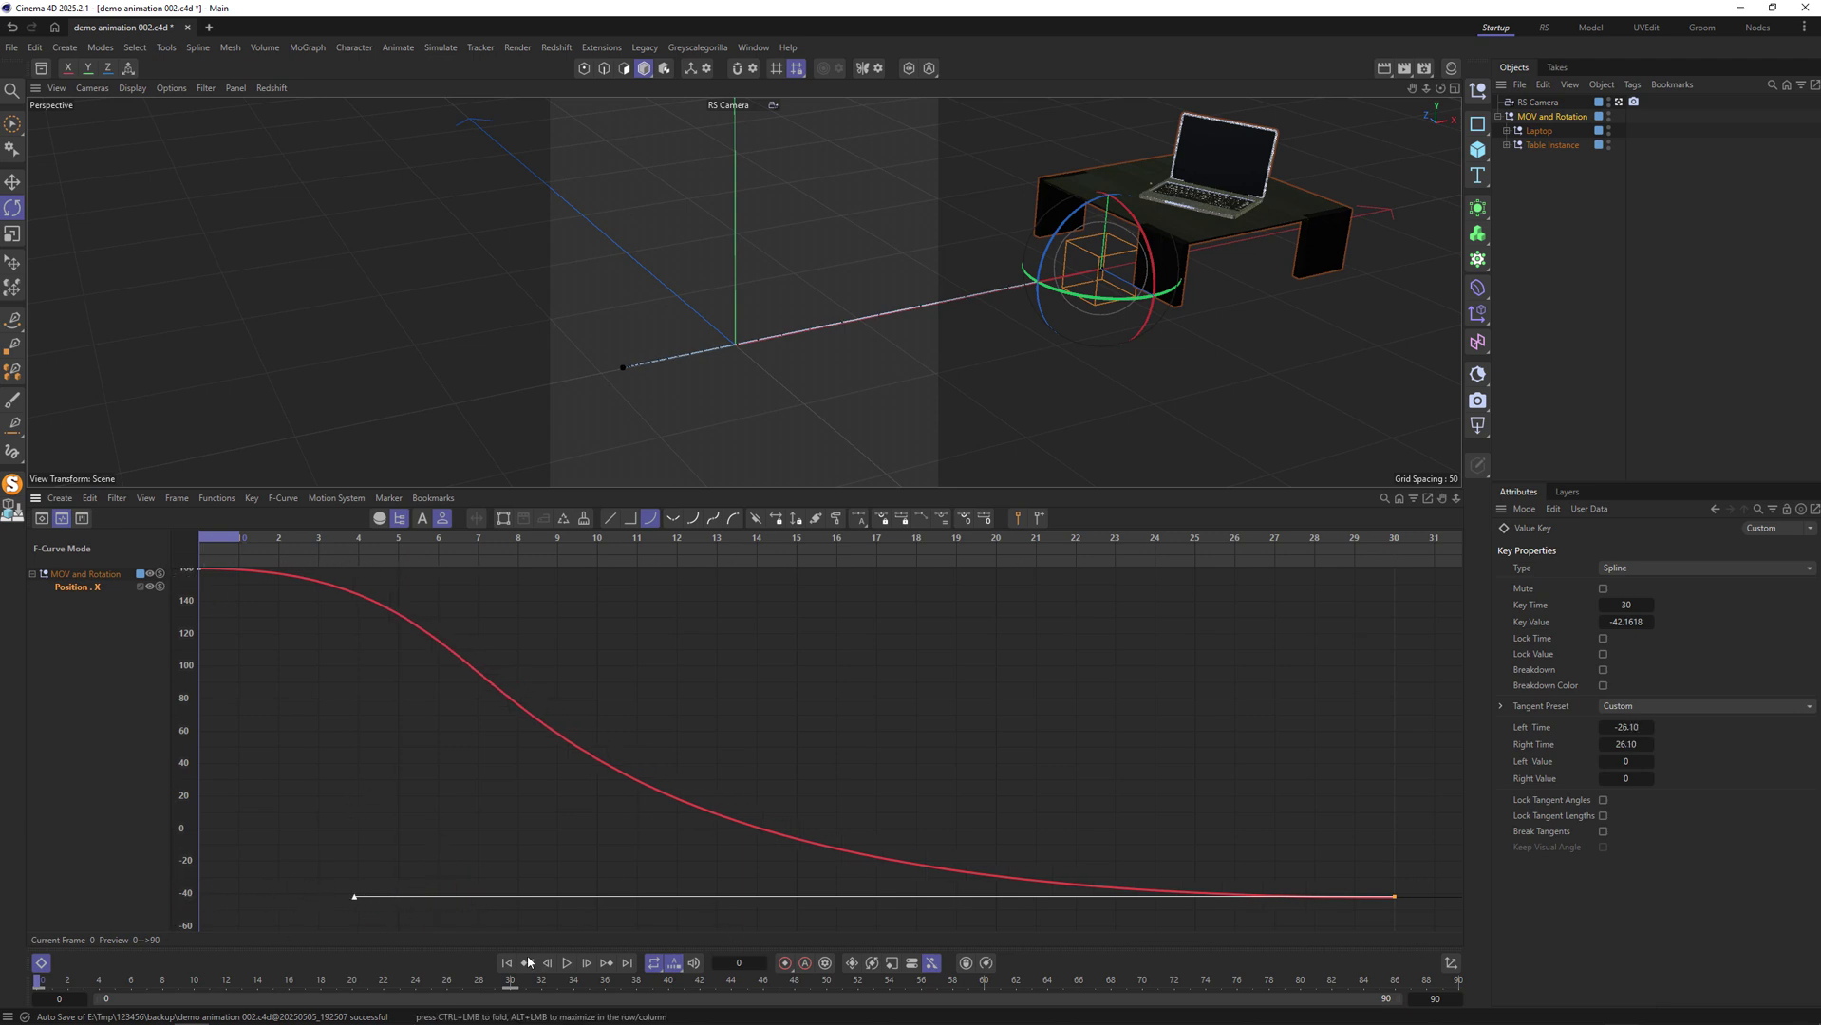
{"action": "left_click", "coordinate": [566, 964]}
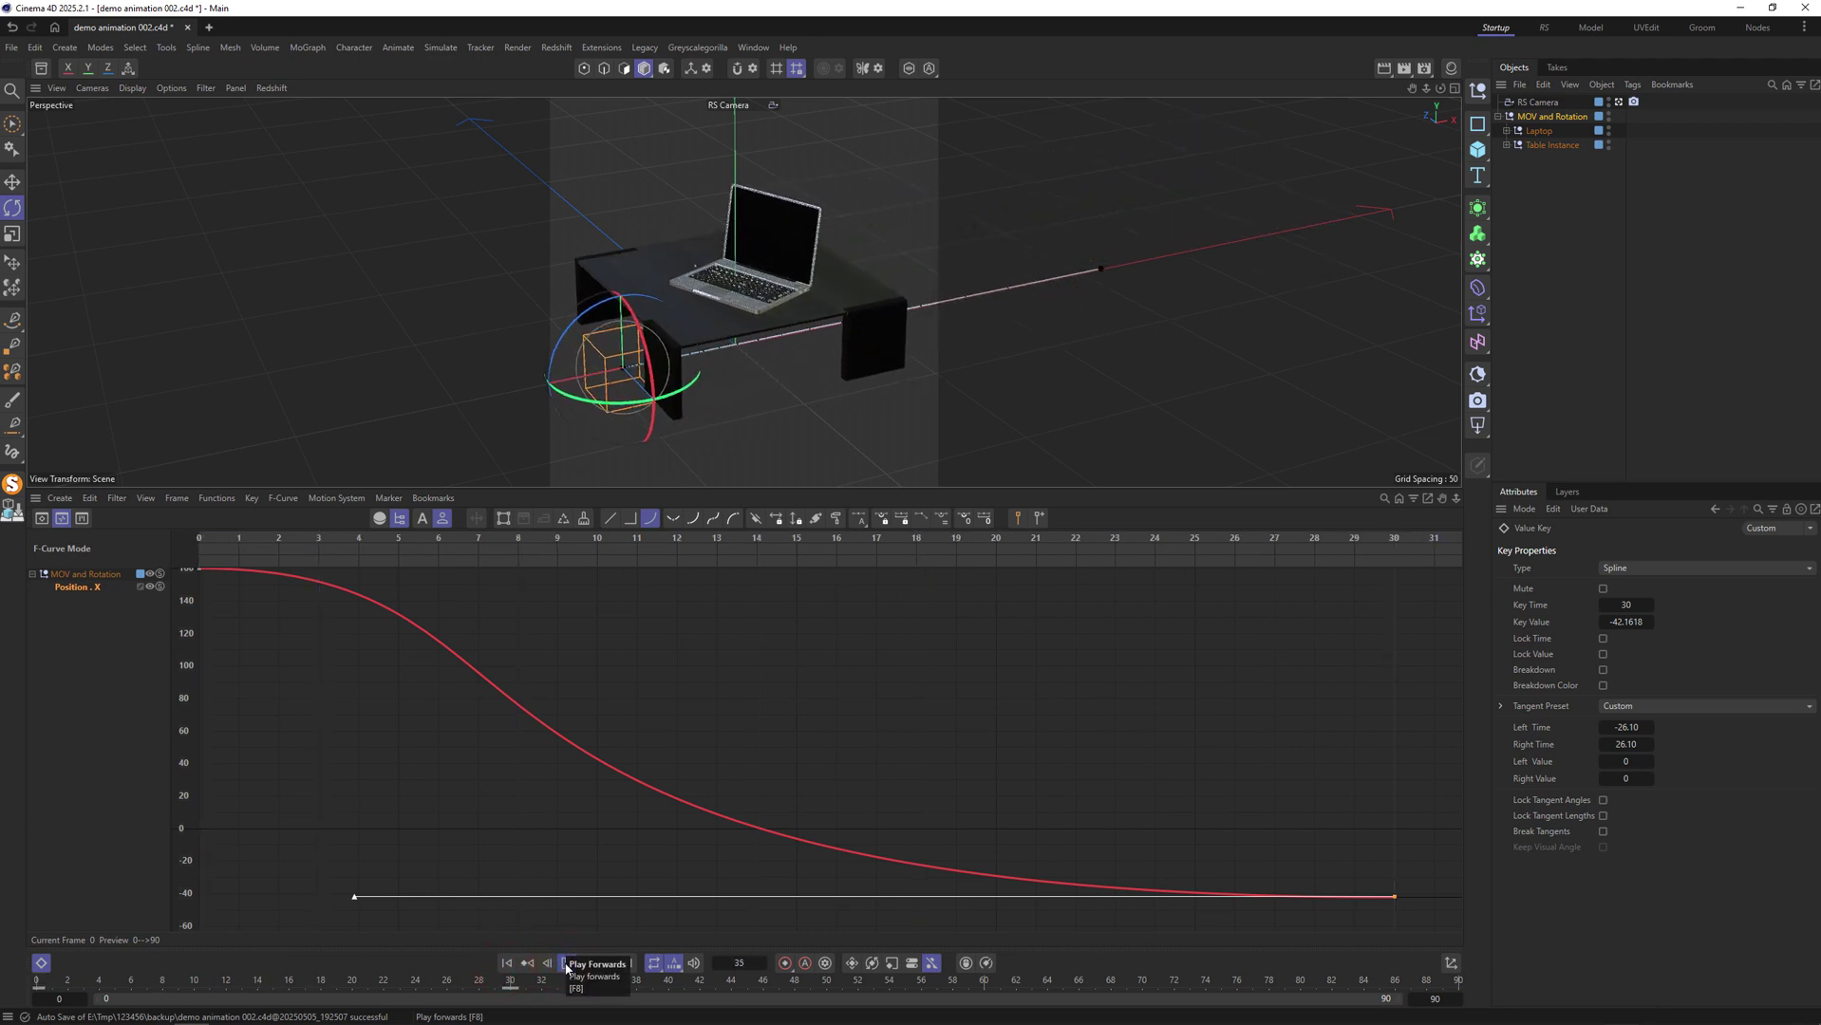
{"action": "left_click", "coordinate": [567, 963]}
Adjust the frame 0 Position X key's tangent to a flat handle about 4 frames long.
{"action": "left_click_drag", "start_coordinate": [186, 556], "coordinate": [485, 596]}
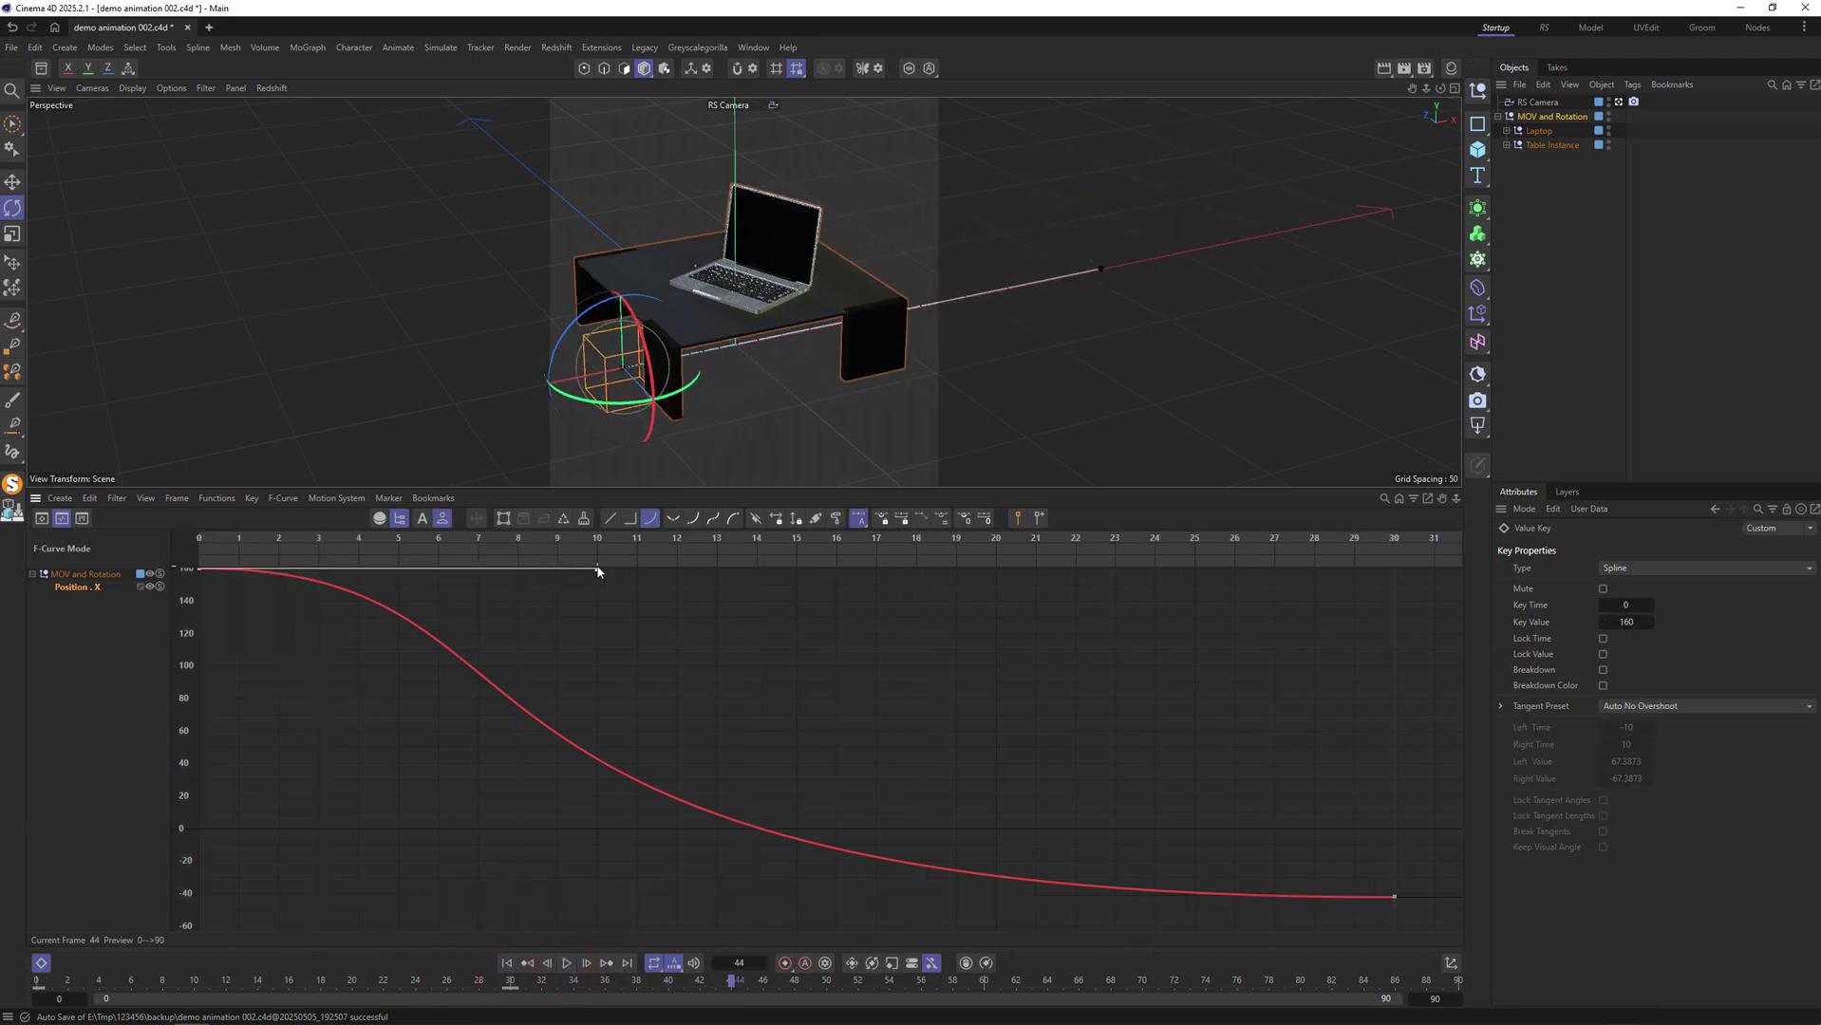
{"action": "left_click_drag", "start_coordinate": [598, 572], "coordinate": [364, 593]}
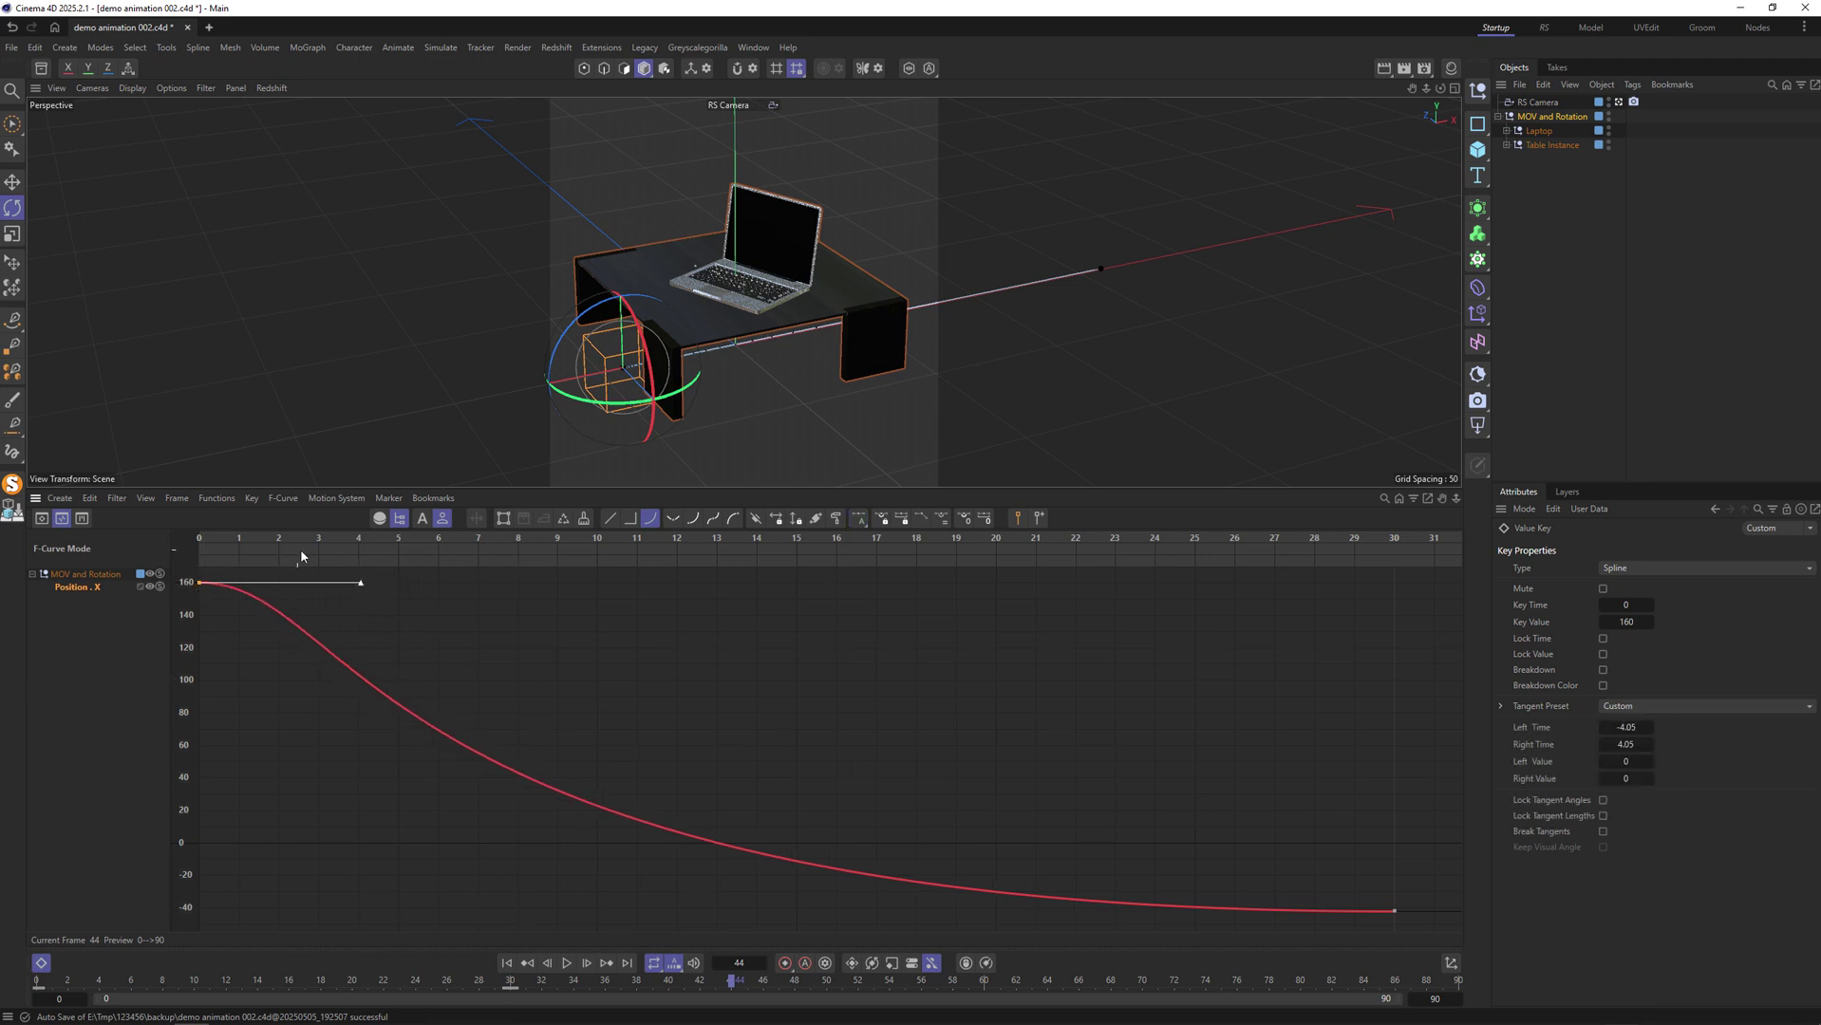
{"action": "mouse_move", "coordinate": [360, 582]}
{"action": "left_mouse_down"}
{"action": "mouse_move", "coordinate": [366, 622]}
{"action": "mouse_move", "coordinate": [361, 588]}
{"action": "left_mouse_up"}
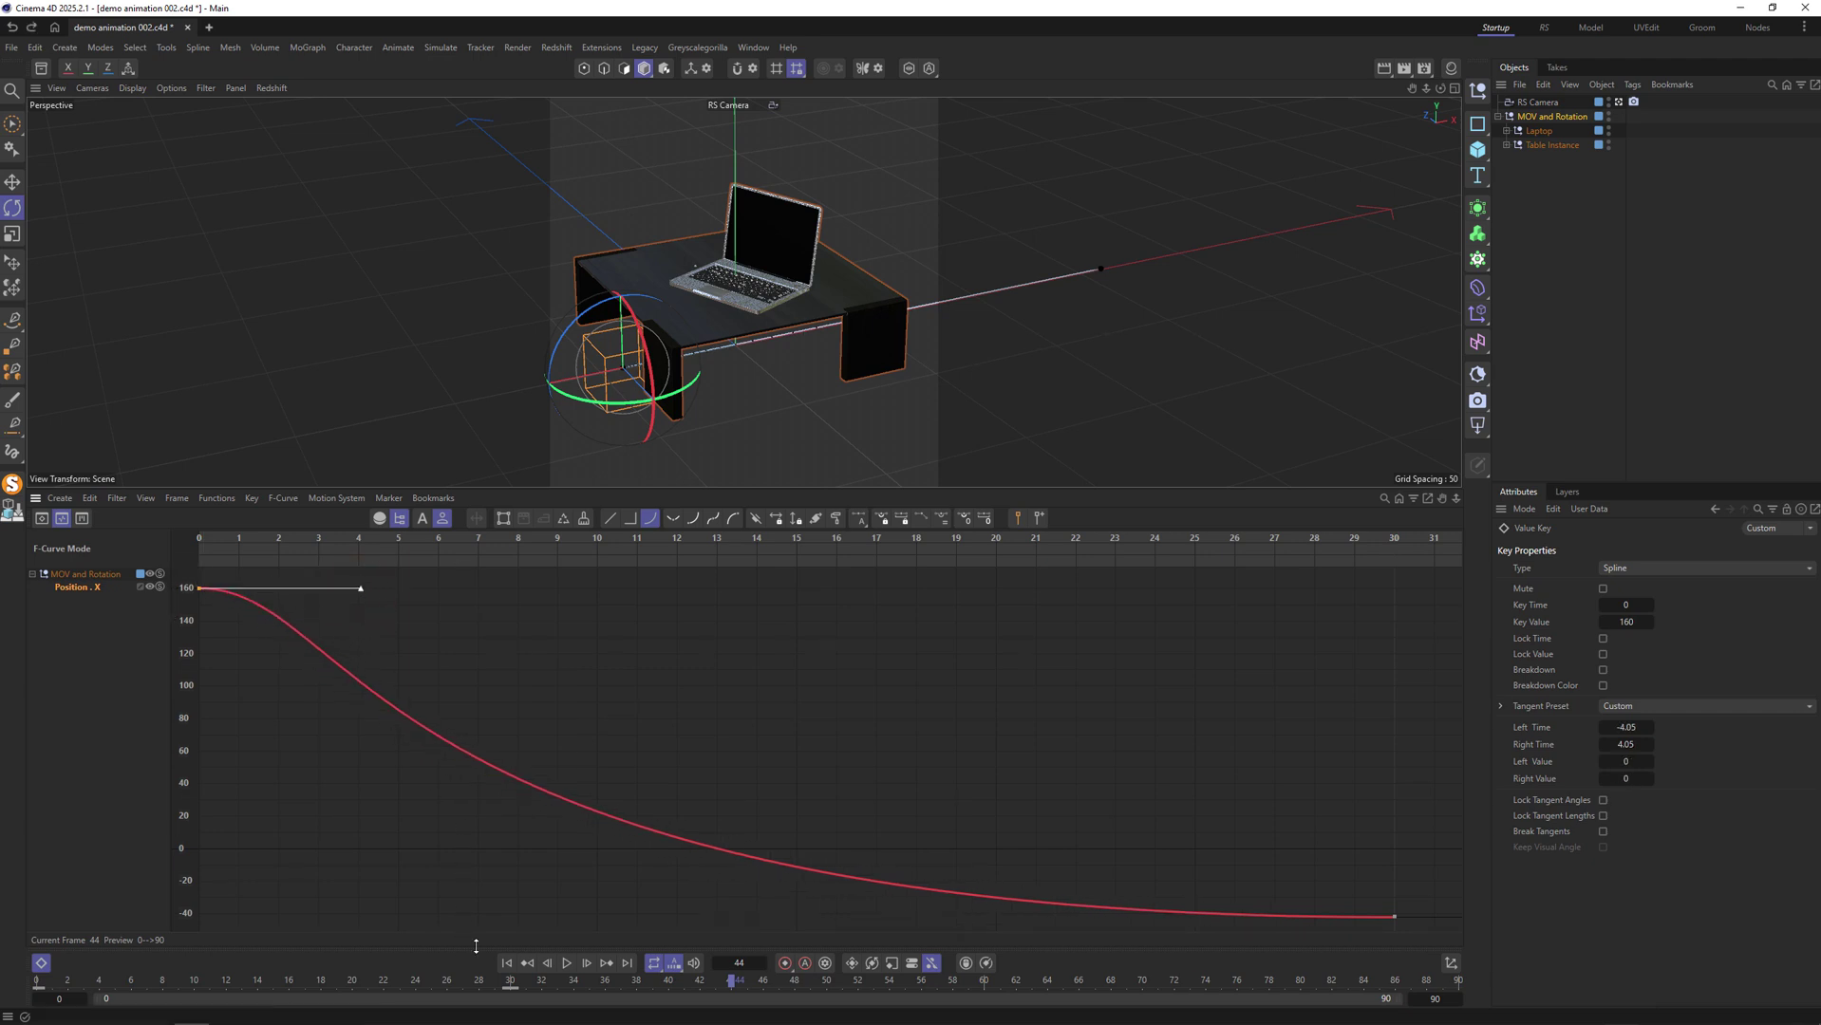
Play back the slide-in and move the ending Position X key to frame 25.
{"action": "left_click", "coordinate": [517, 964]}
{"action": "left_click", "coordinate": [567, 962]}
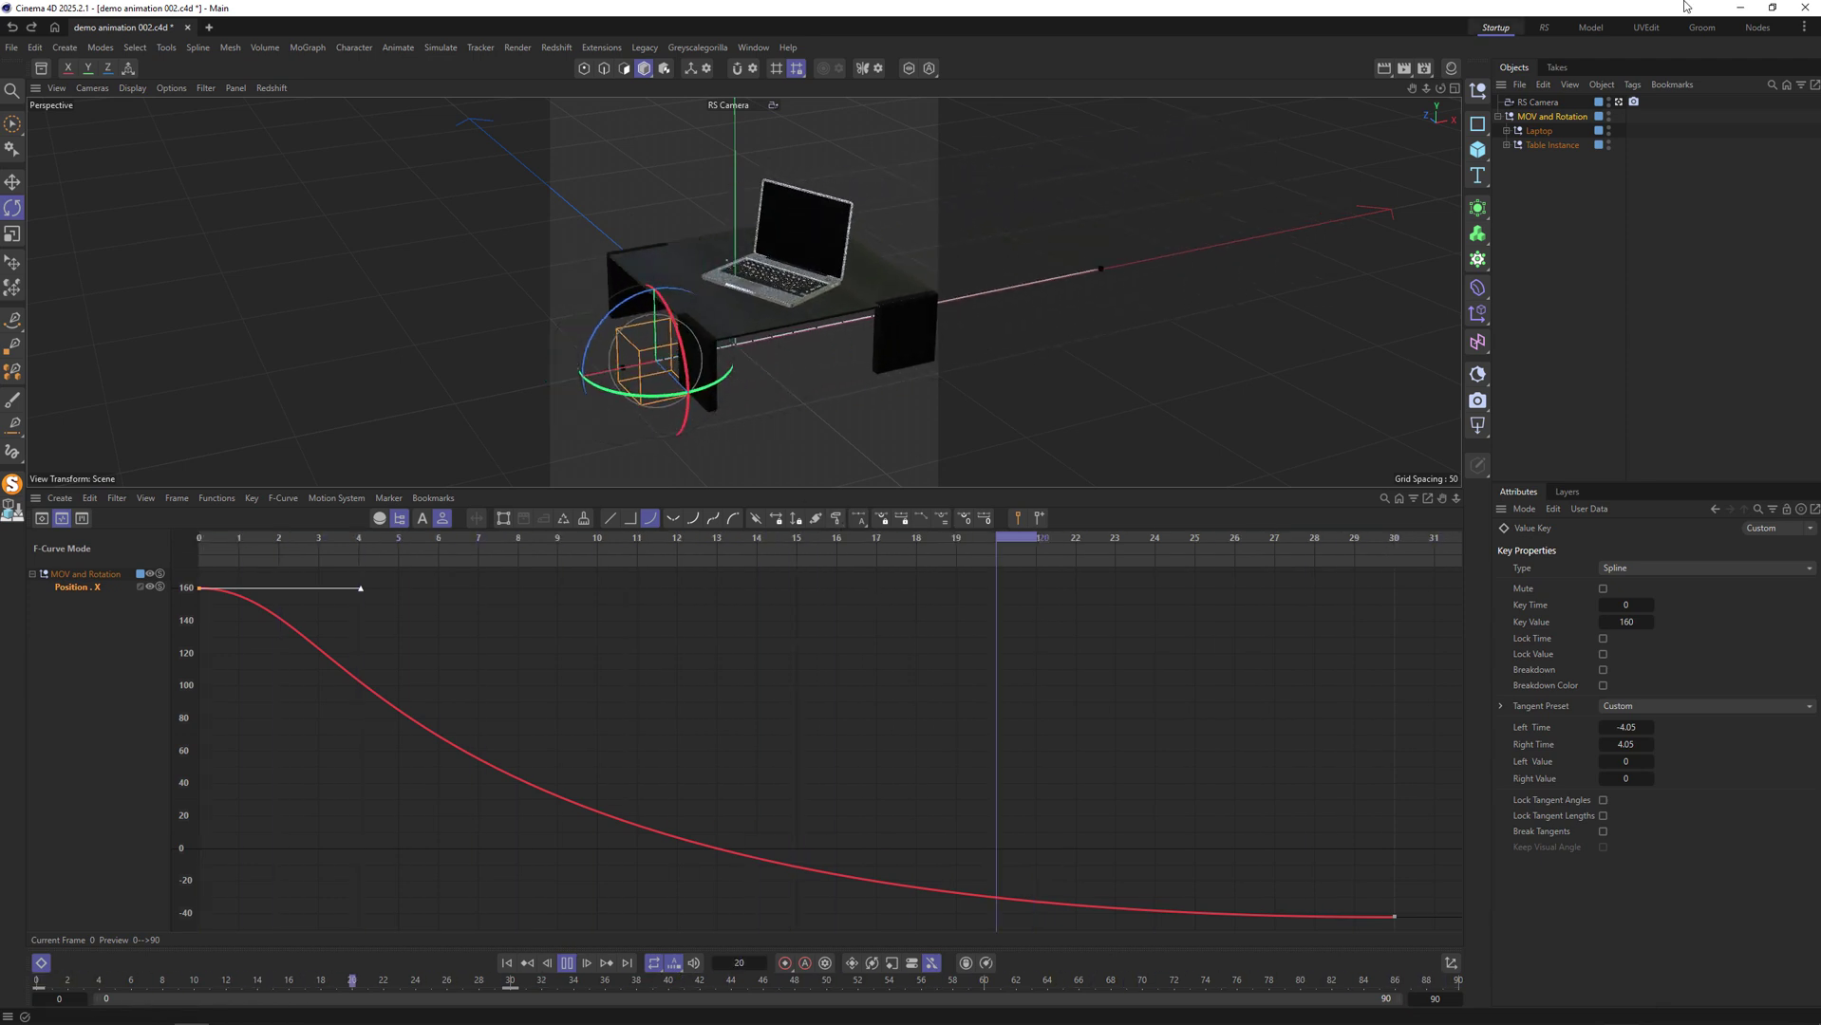
{"action": "left_click", "coordinate": [573, 964]}
{"action": "left_click_drag", "start_coordinate": [163, 980], "coordinate": [432, 988]}
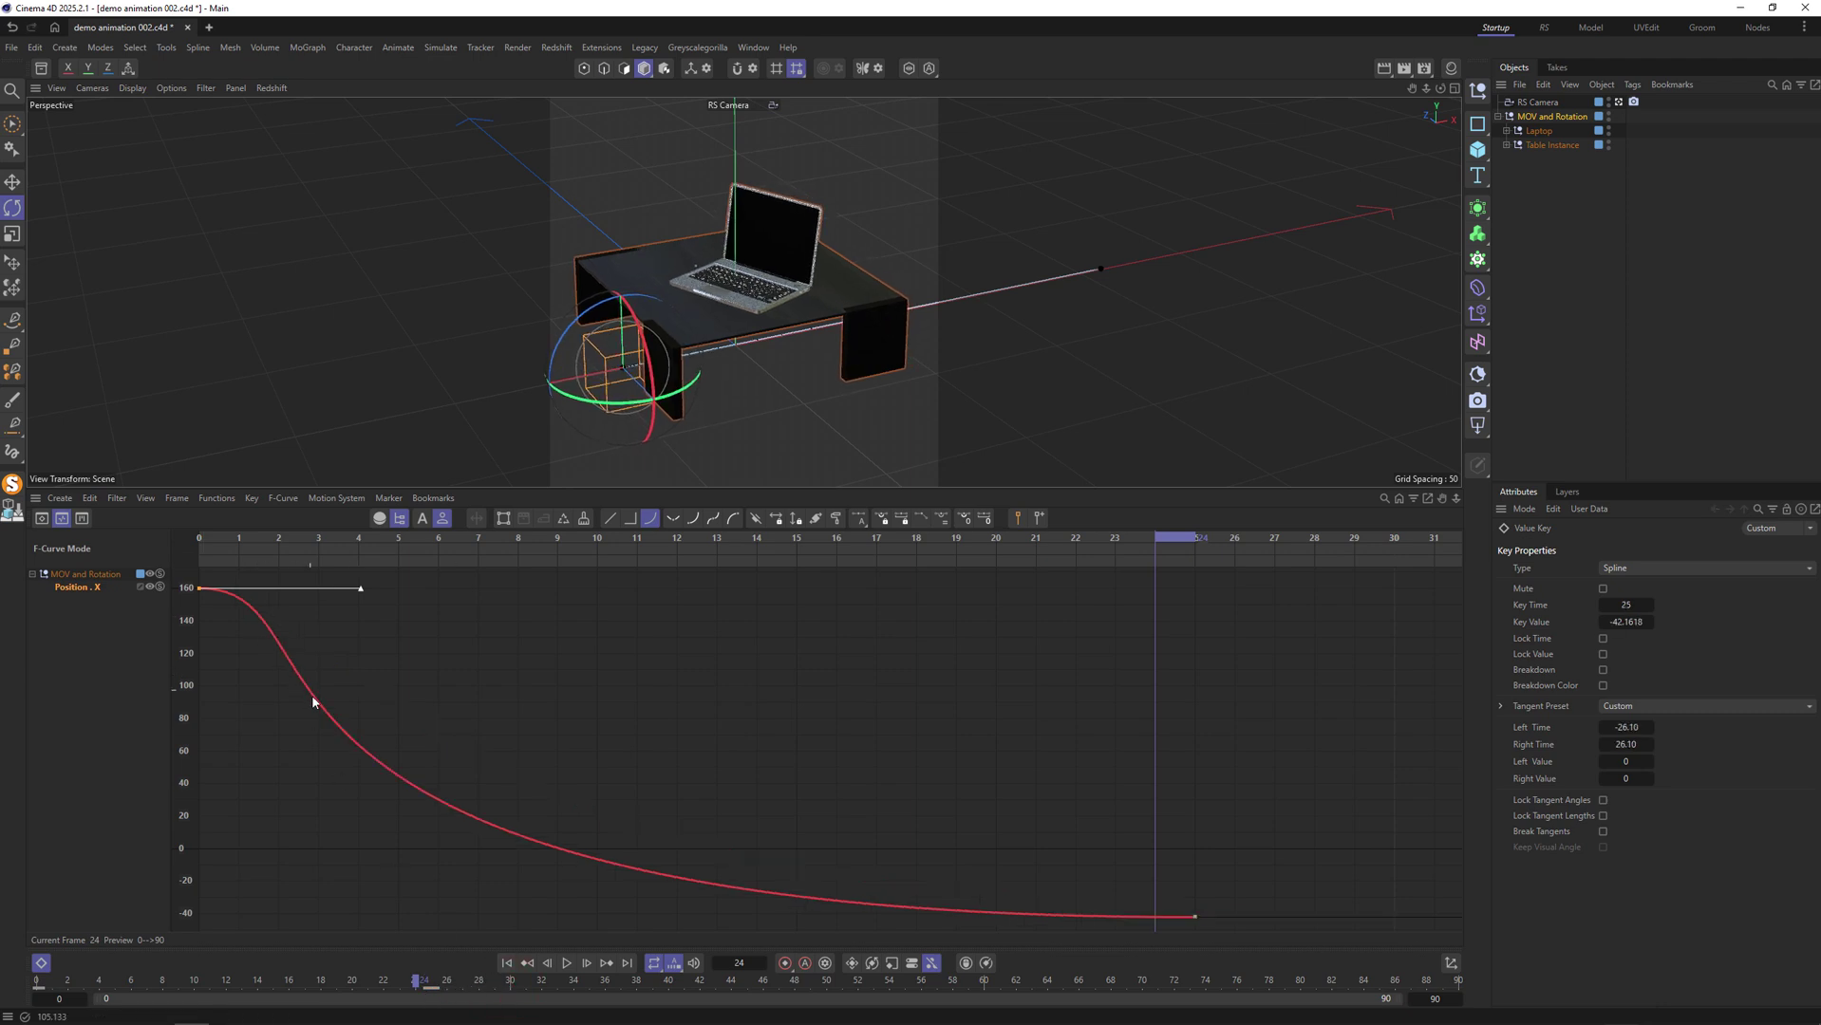
Shorten the Position X tangents to about 2 frames at frame 0 and about 23 frames at frame 25, then play back.
{"action": "left_click_drag", "start_coordinate": [361, 588], "coordinate": [275, 590]}
{"action": "left_click_drag", "start_coordinate": [1048, 851], "coordinate": [1309, 930]}
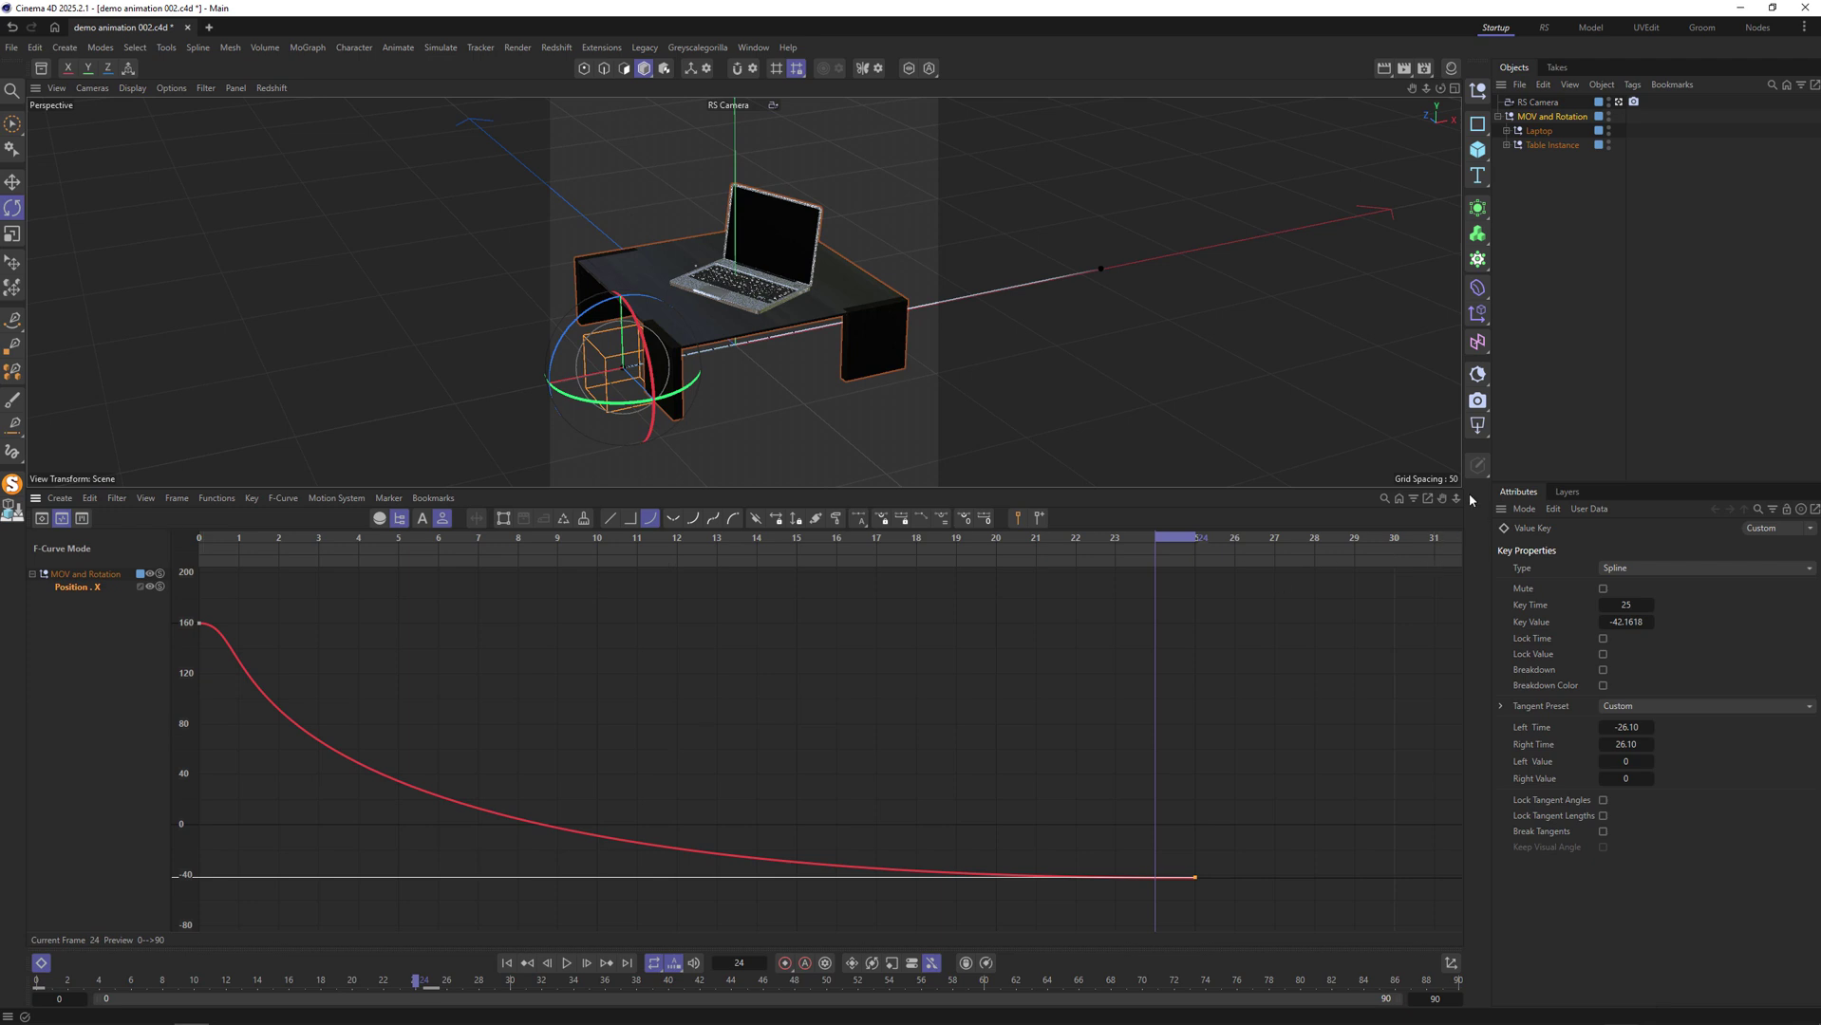
{"action": "left_click_drag", "start_coordinate": [1455, 497], "coordinate": [1411, 518]}
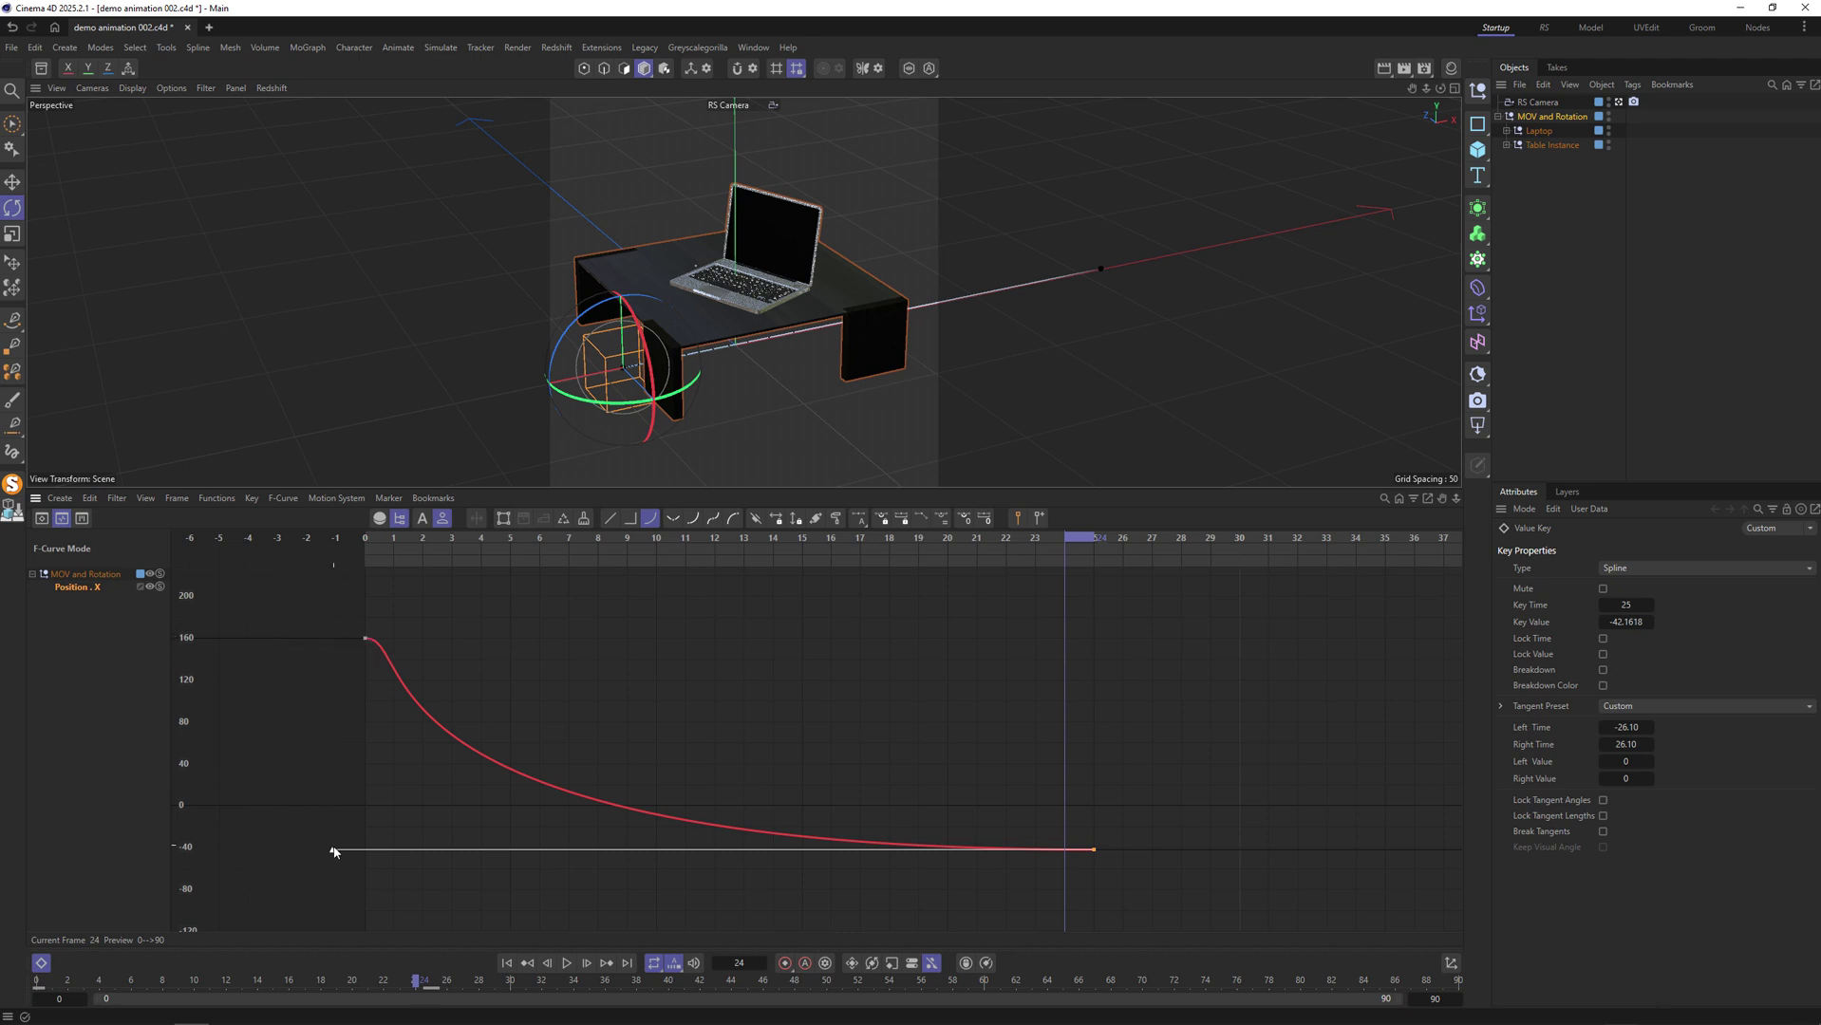
{"action": "left_click_drag", "start_coordinate": [332, 852], "coordinate": [412, 850]}
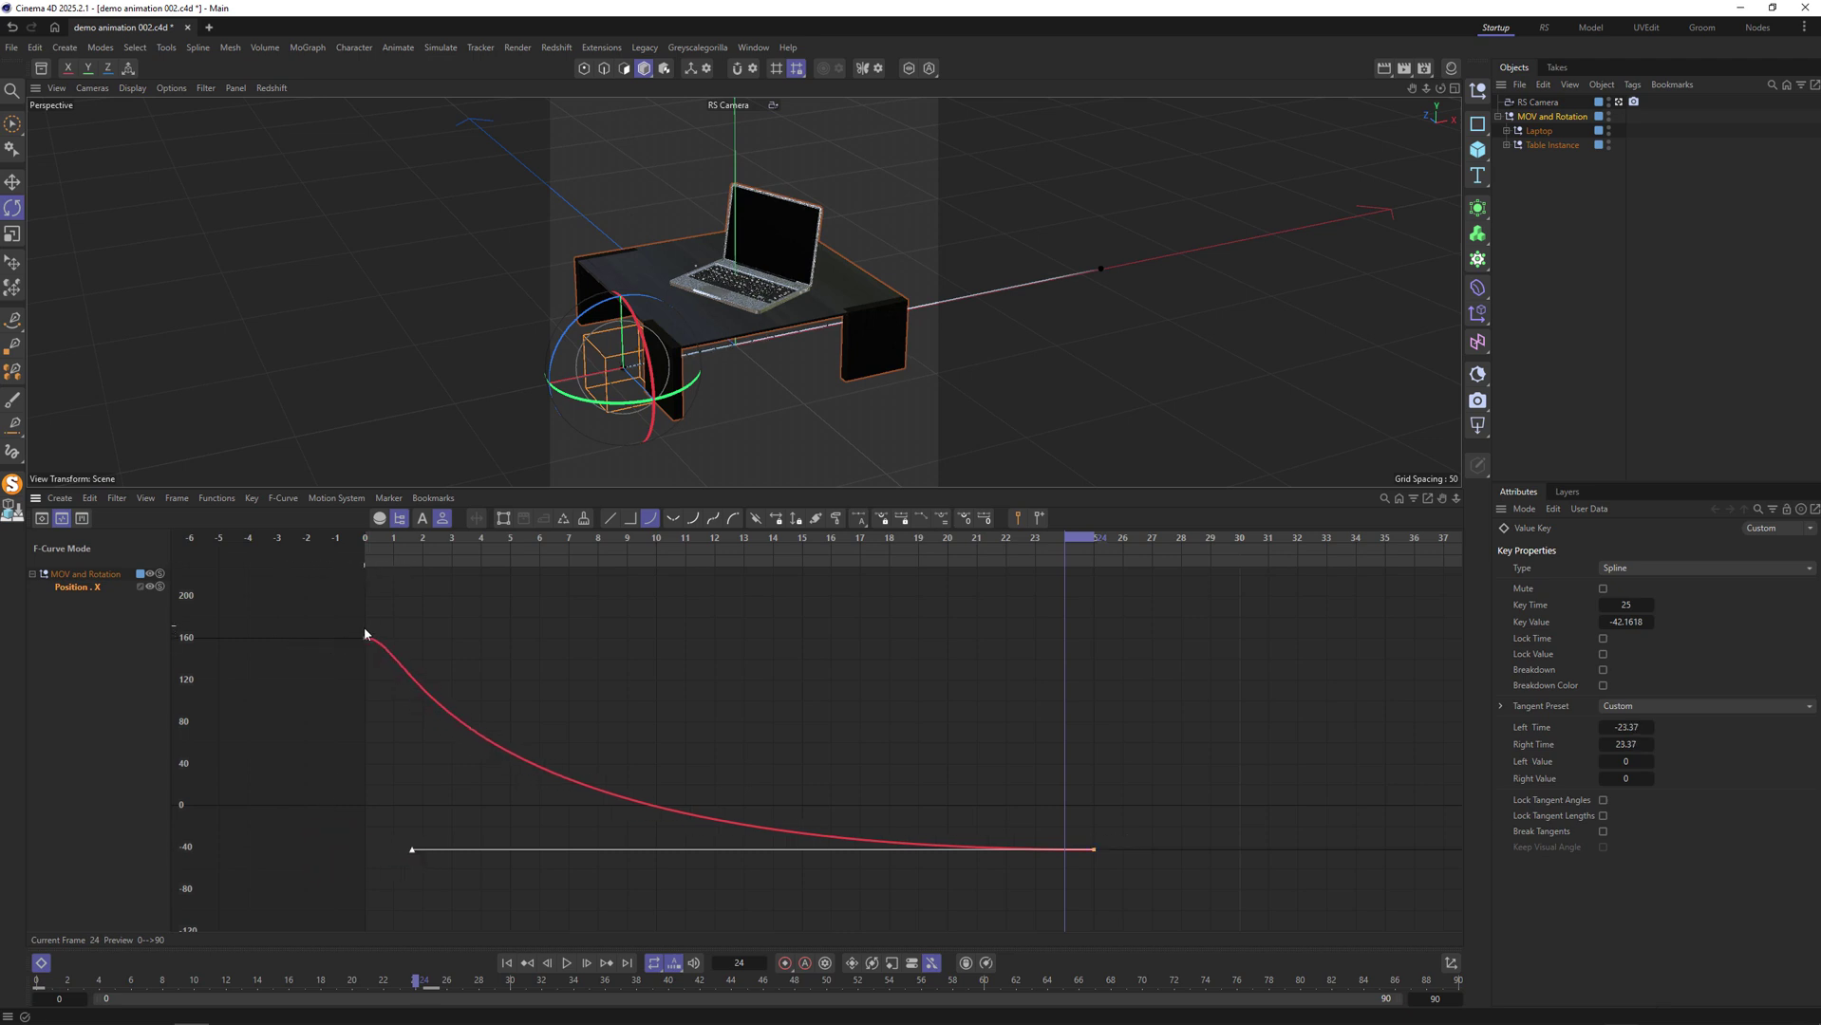
{"action": "left_click", "coordinate": [505, 962]}
{"action": "left_click", "coordinate": [566, 962]}
{"action": "left_click", "coordinate": [565, 963]}
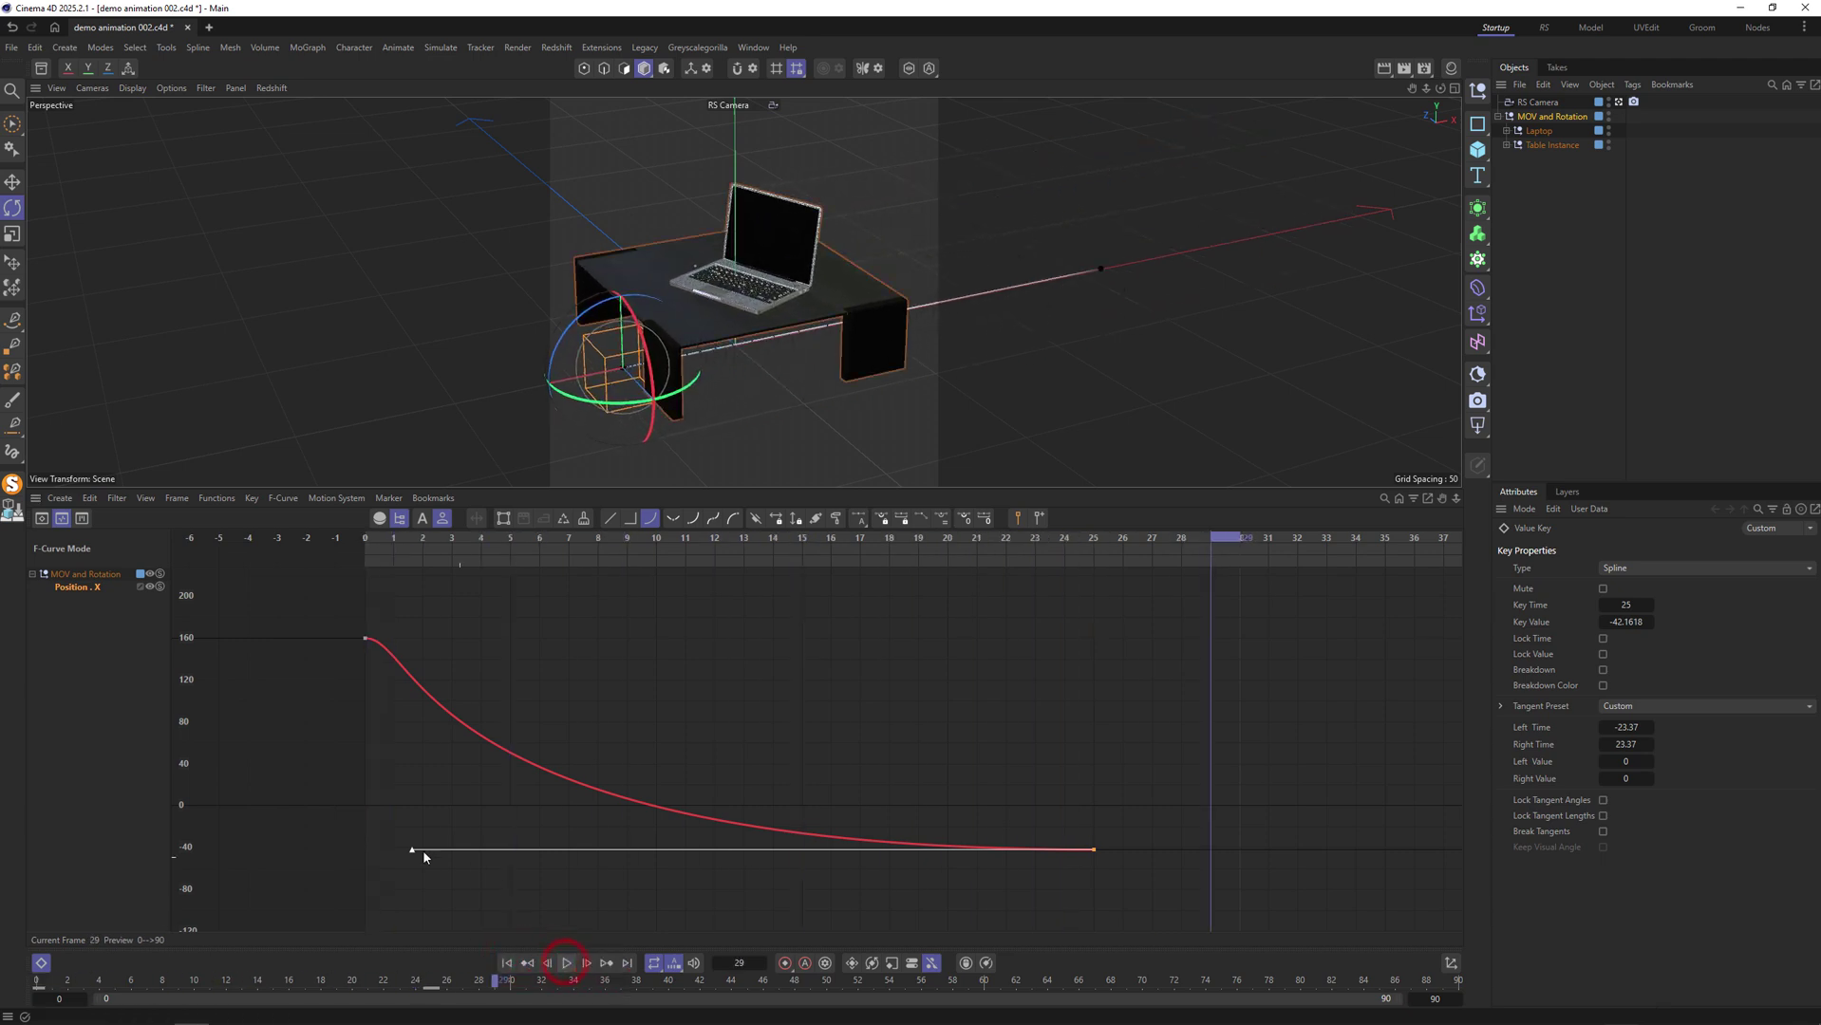
Shorten the frame 25 Position X key's tangent to about 22 frames and play back the slide-in.
{"action": "left_click_drag", "start_coordinate": [424, 850], "coordinate": [451, 850]}
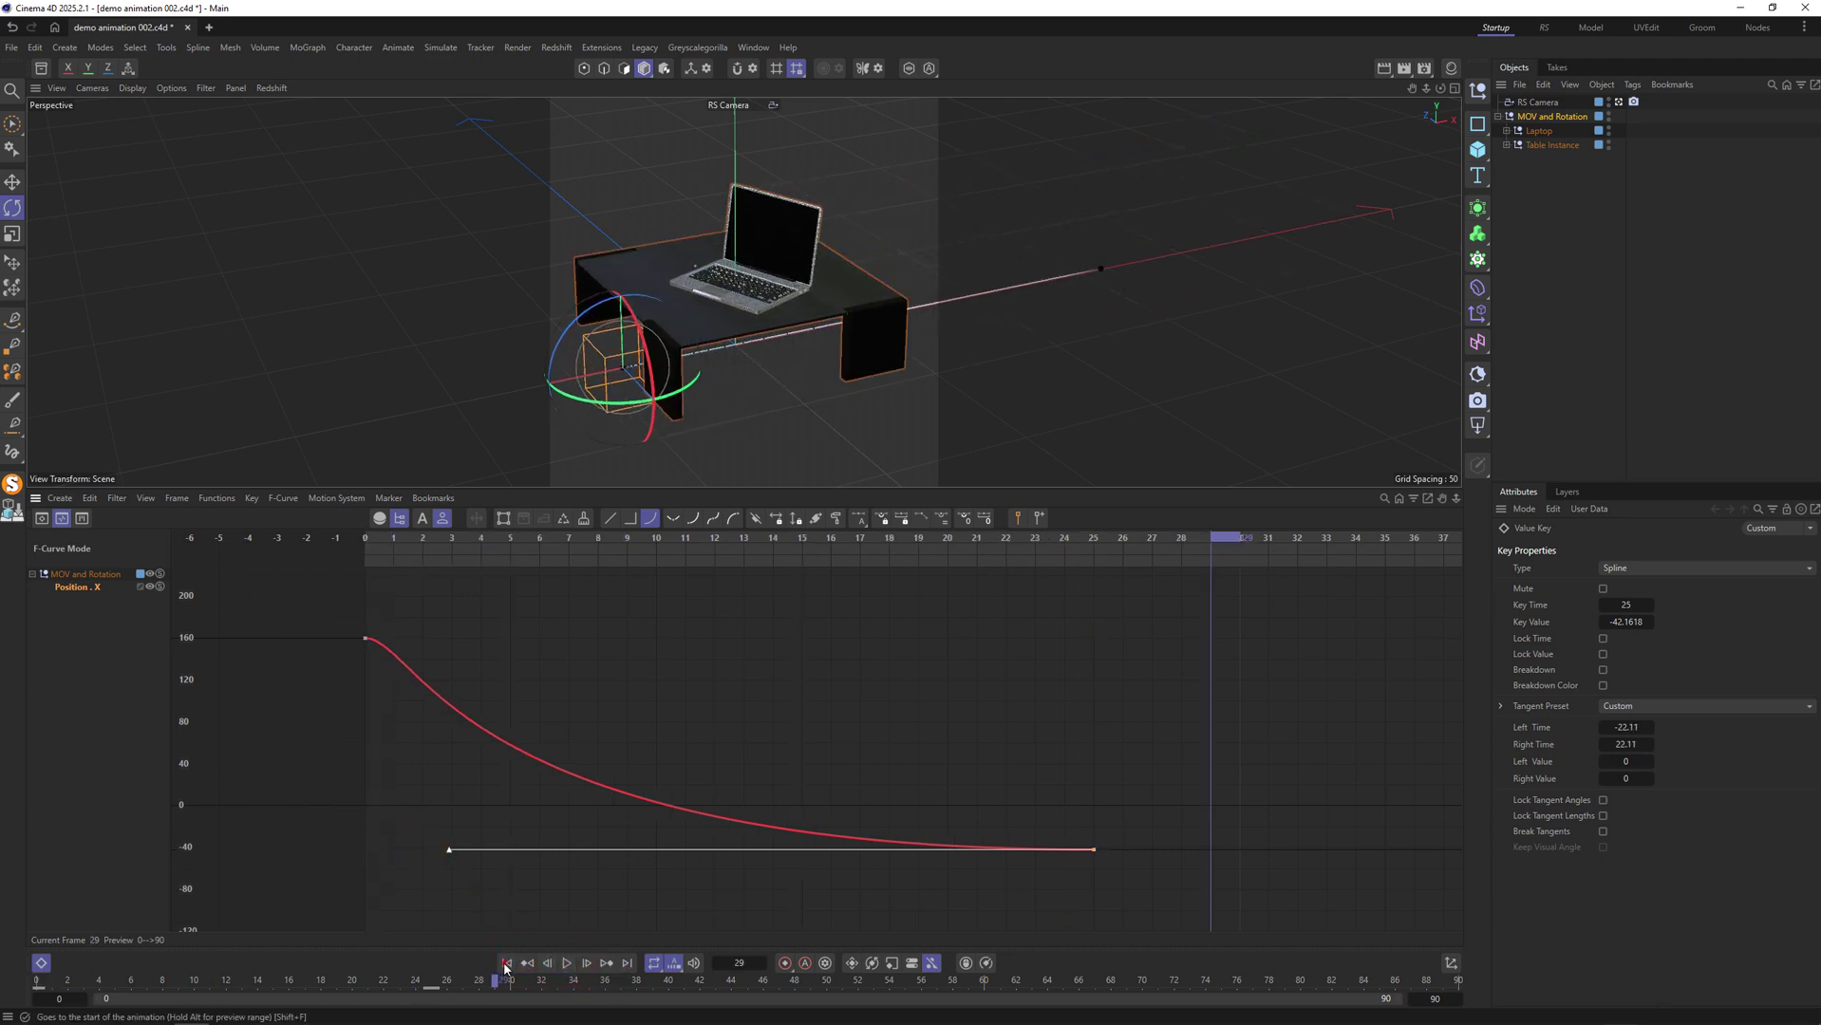
{"action": "left_click", "coordinate": [506, 962]}
{"action": "left_click", "coordinate": [567, 962]}
{"action": "left_click", "coordinate": [568, 962]}
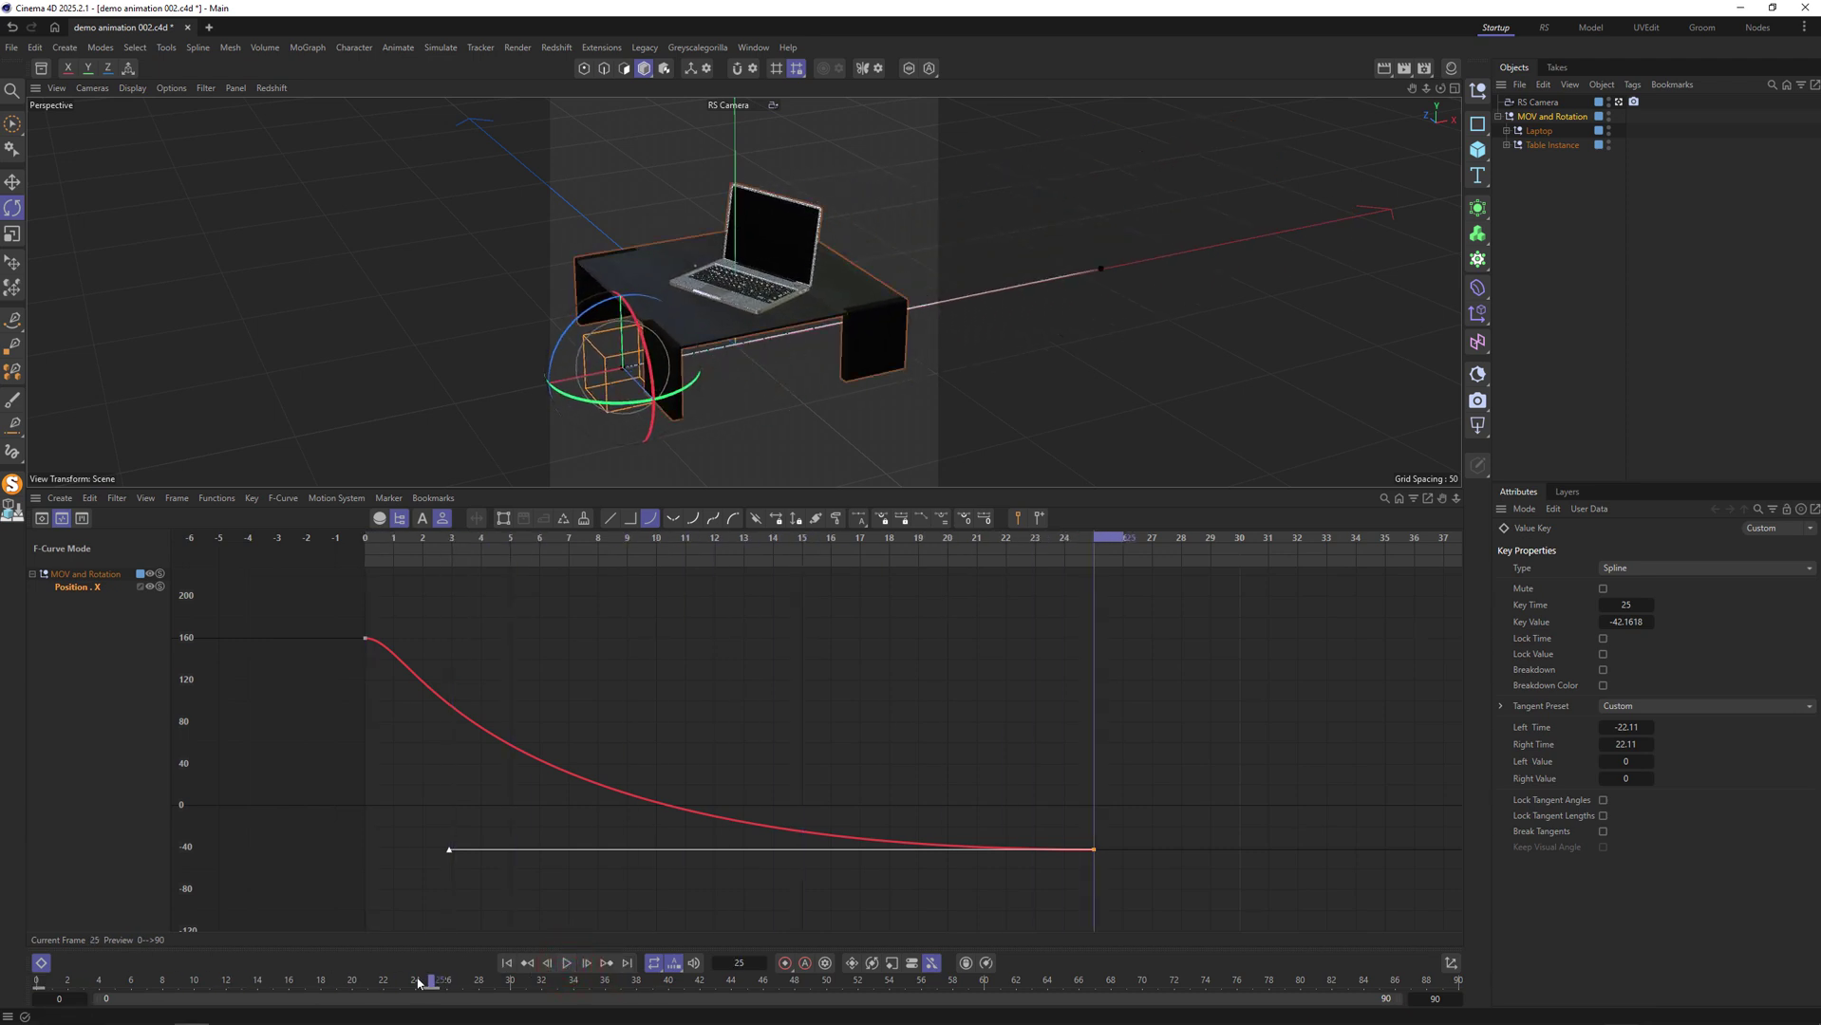
Go to frame 25 and select the MOV and Rotation null to show its coordinates.
{"action": "mouse_move", "coordinate": [429, 977]}
{"action": "left_mouse_down"}
{"action": "mouse_move", "coordinate": [273, 966]}
{"action": "mouse_move", "coordinate": [432, 983]}
{"action": "left_mouse_up"}
{"action": "left_click", "coordinate": [1549, 116]}
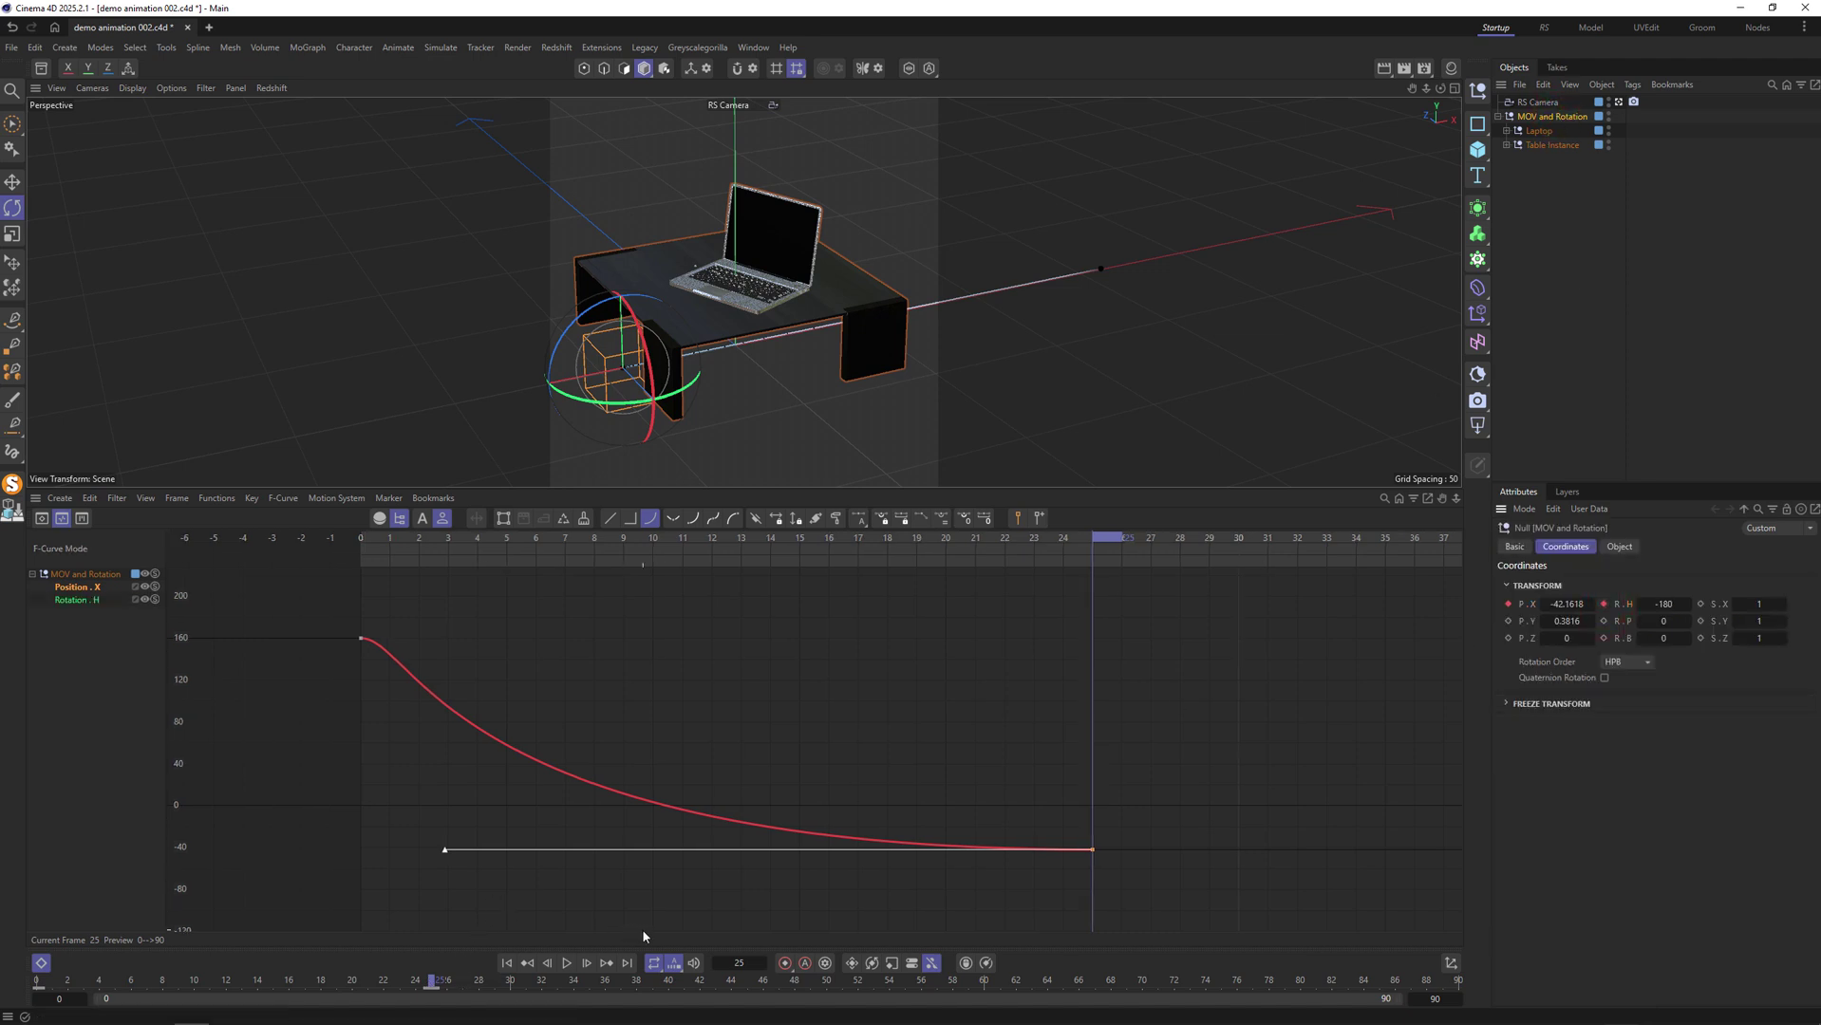
{"action": "left_click", "coordinate": [513, 987]}
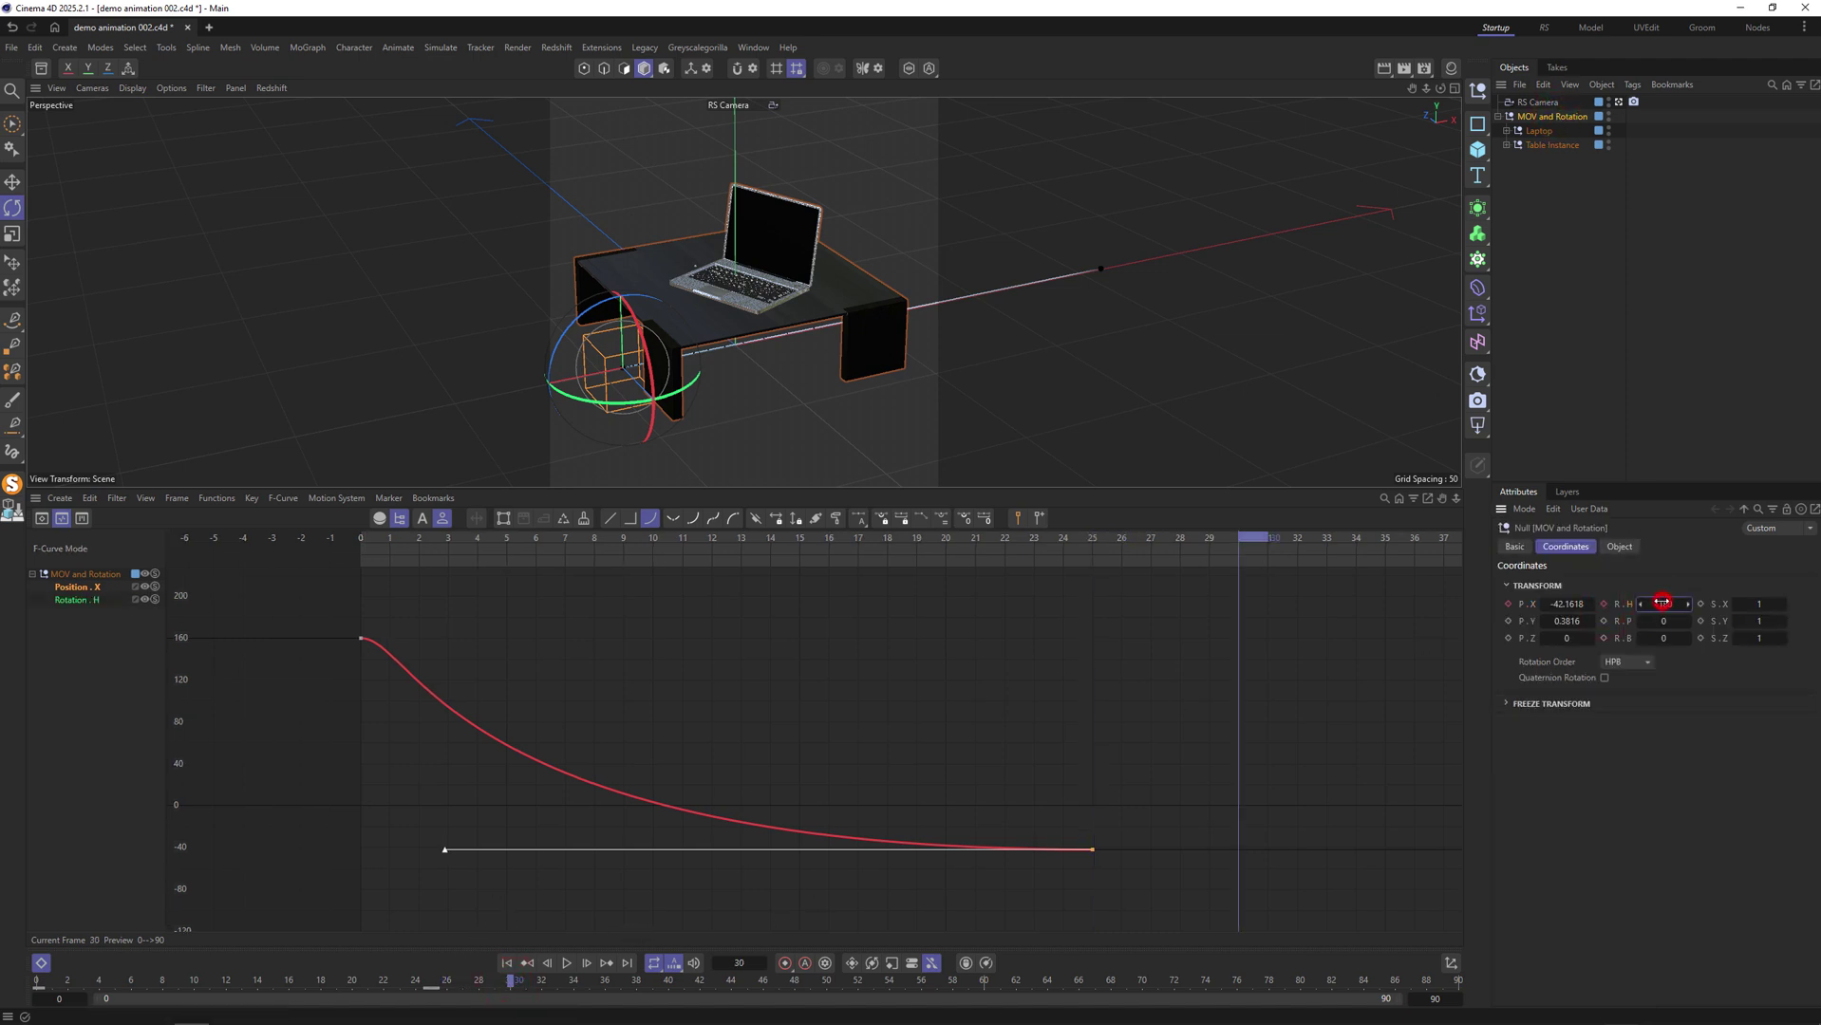
{"action": "mouse_move", "coordinate": [1639, 604]}
{"action": "left_mouse_down"}
{"action": "mouse_move", "coordinate": [1709, 620]}
{"action": "mouse_move", "coordinate": [1665, 621]}
{"action": "left_mouse_up"}
{"action": "key", "text": "ctrl+z"}
{"action": "left_click", "coordinate": [1607, 604], "text": "ctrl+shift"}
Keyframe the null's Rotation B at 0 on frame 25 and at 16 on frame 40.
{"action": "left_click", "coordinate": [435, 980]}
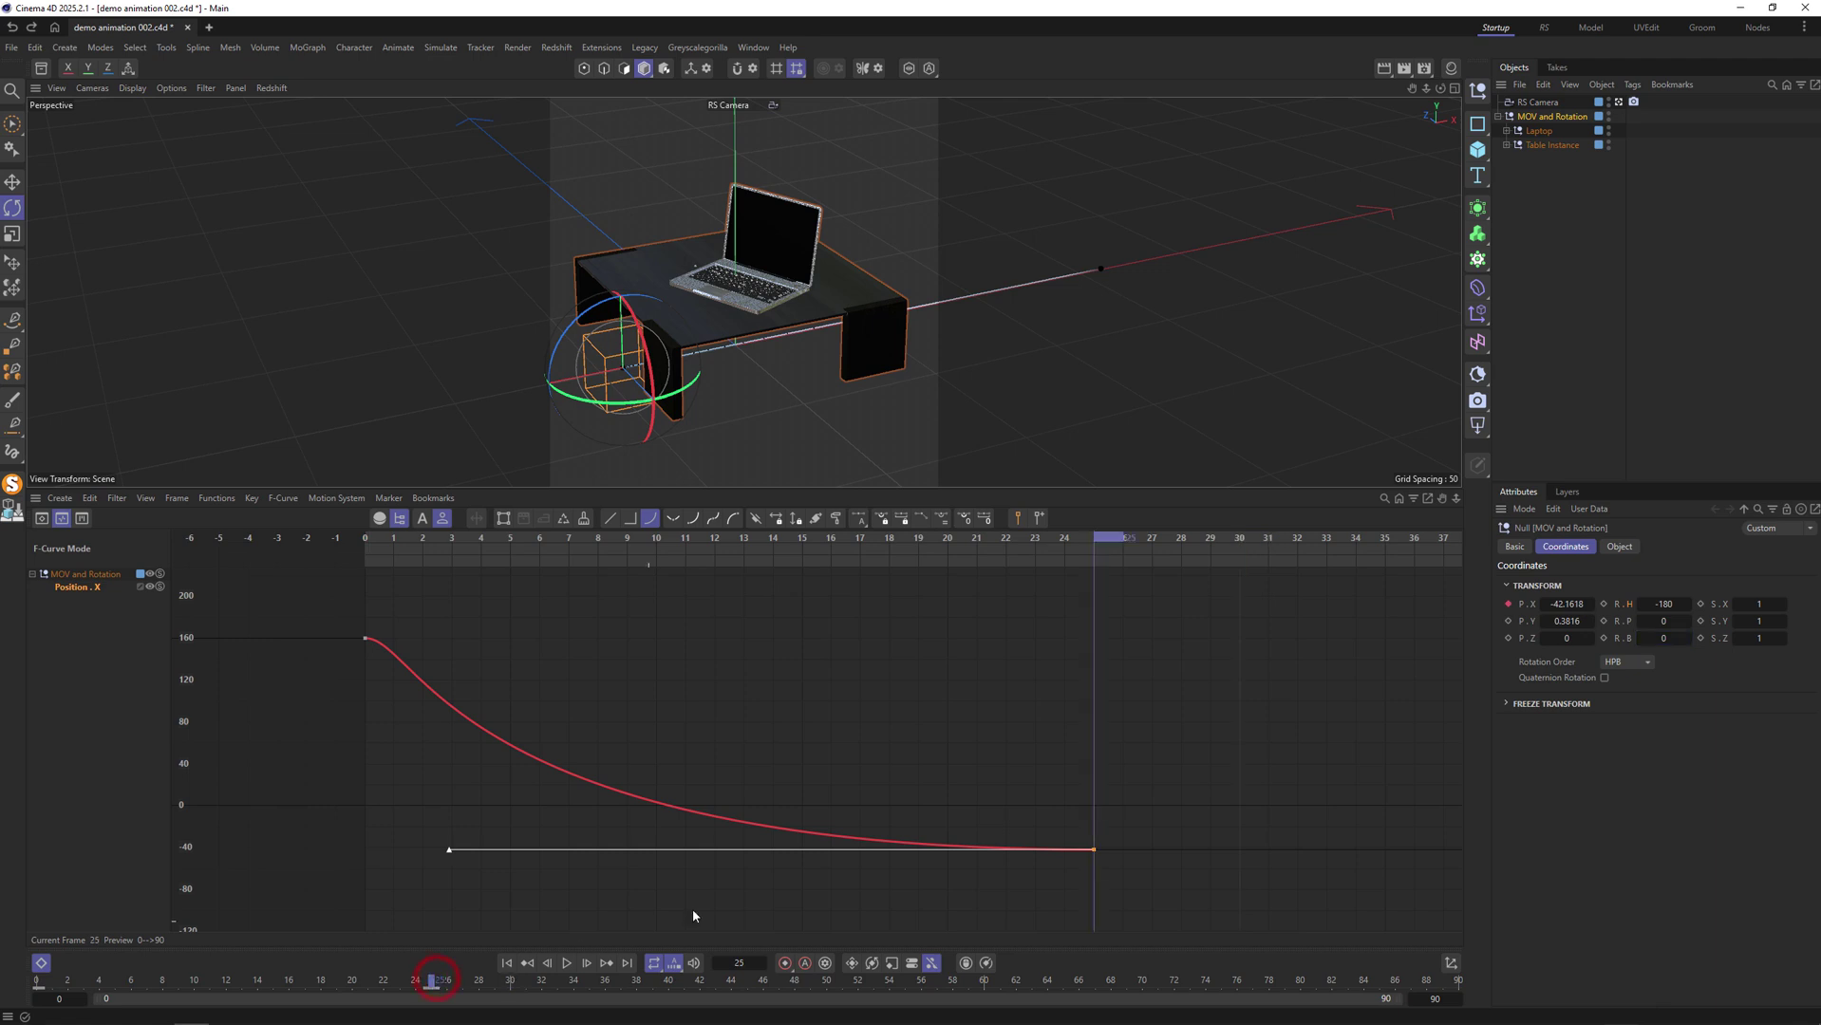
{"action": "left_click", "coordinate": [1601, 641]}
{"action": "left_click_drag", "start_coordinate": [469, 988], "coordinate": [661, 993]}
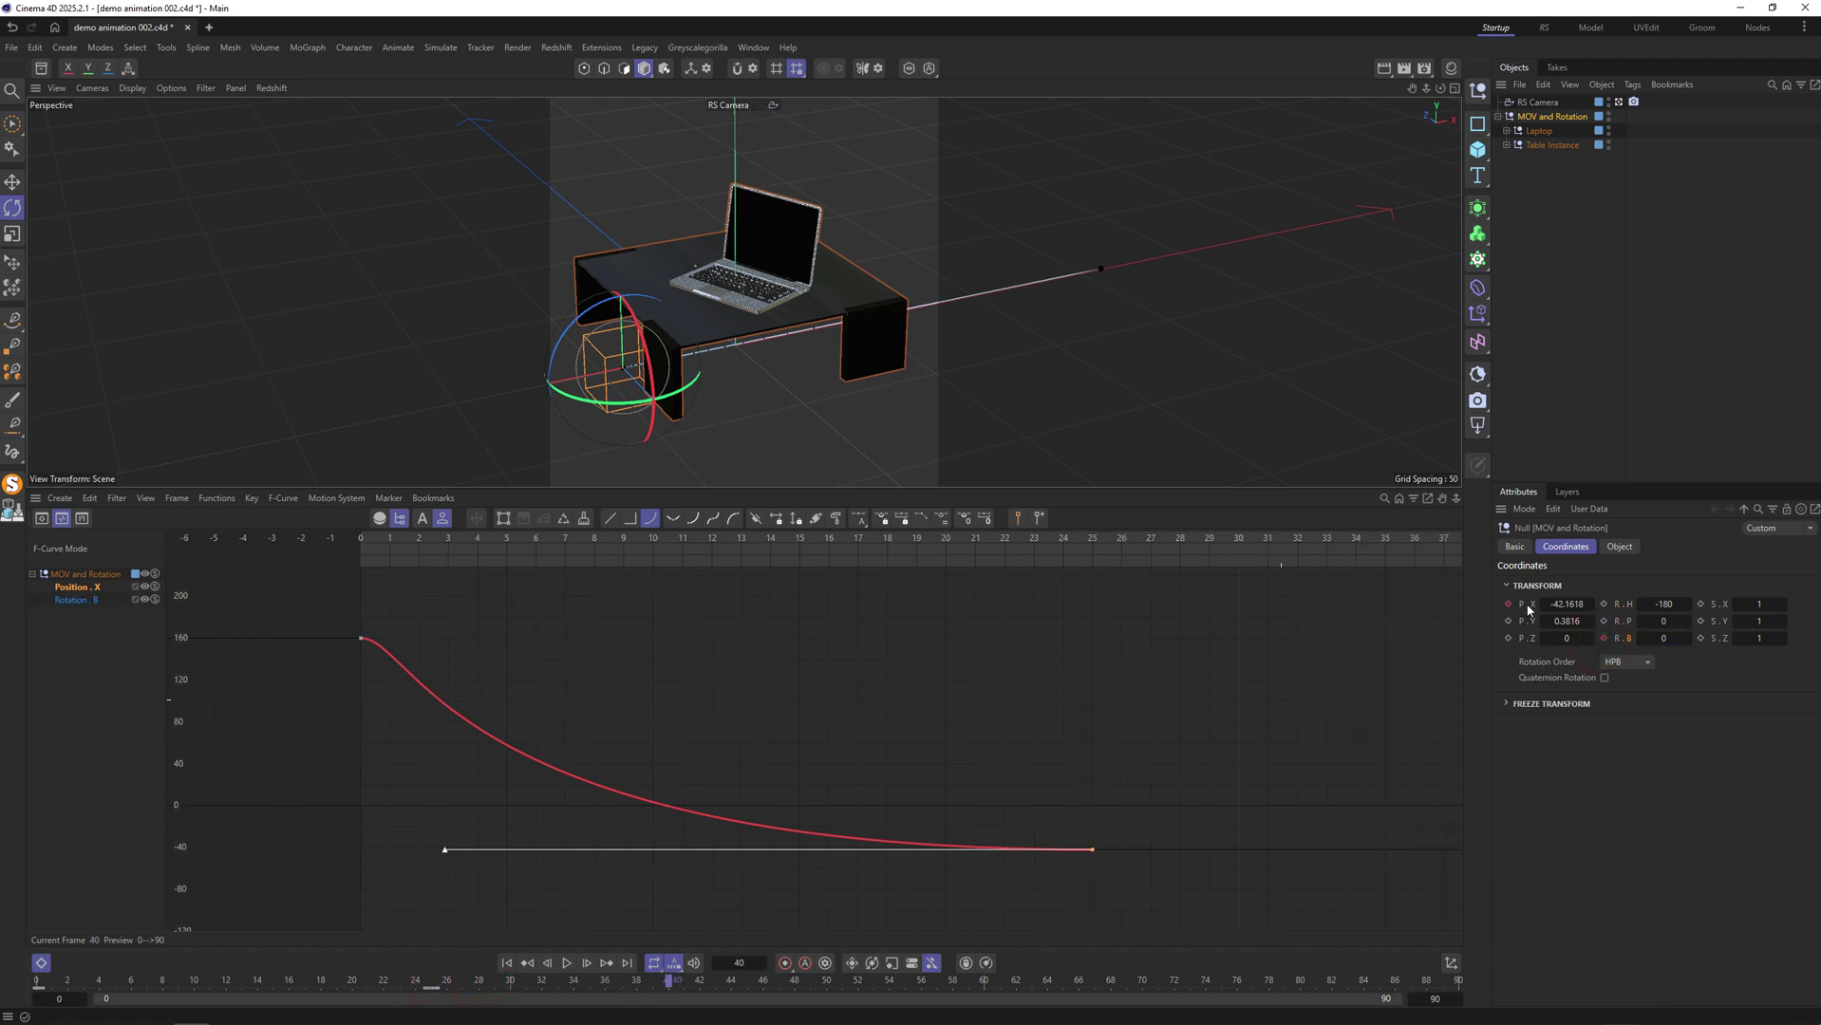
{"action": "left_click_drag", "start_coordinate": [1663, 634], "coordinate": [1688, 633]}
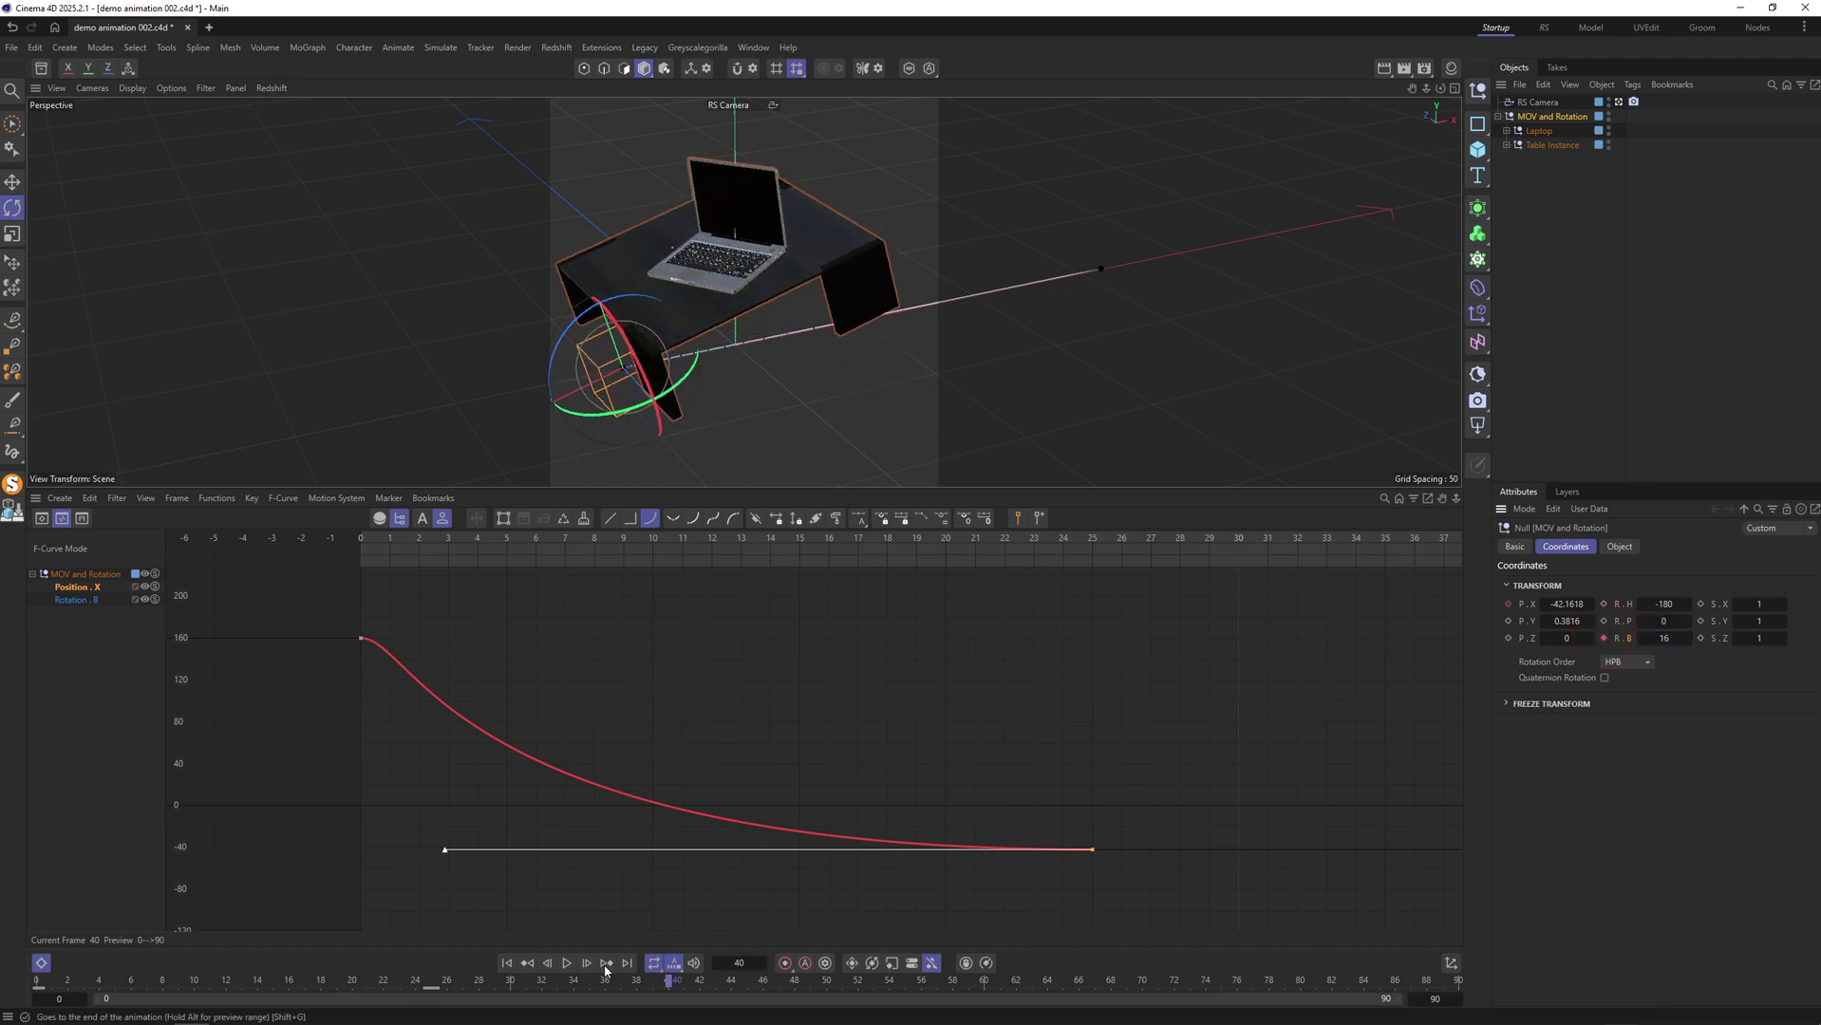
At frame 60, set the null's Rotation B to 0 and keyframe it.
{"action": "left_click_drag", "start_coordinate": [678, 984], "coordinate": [751, 987]}
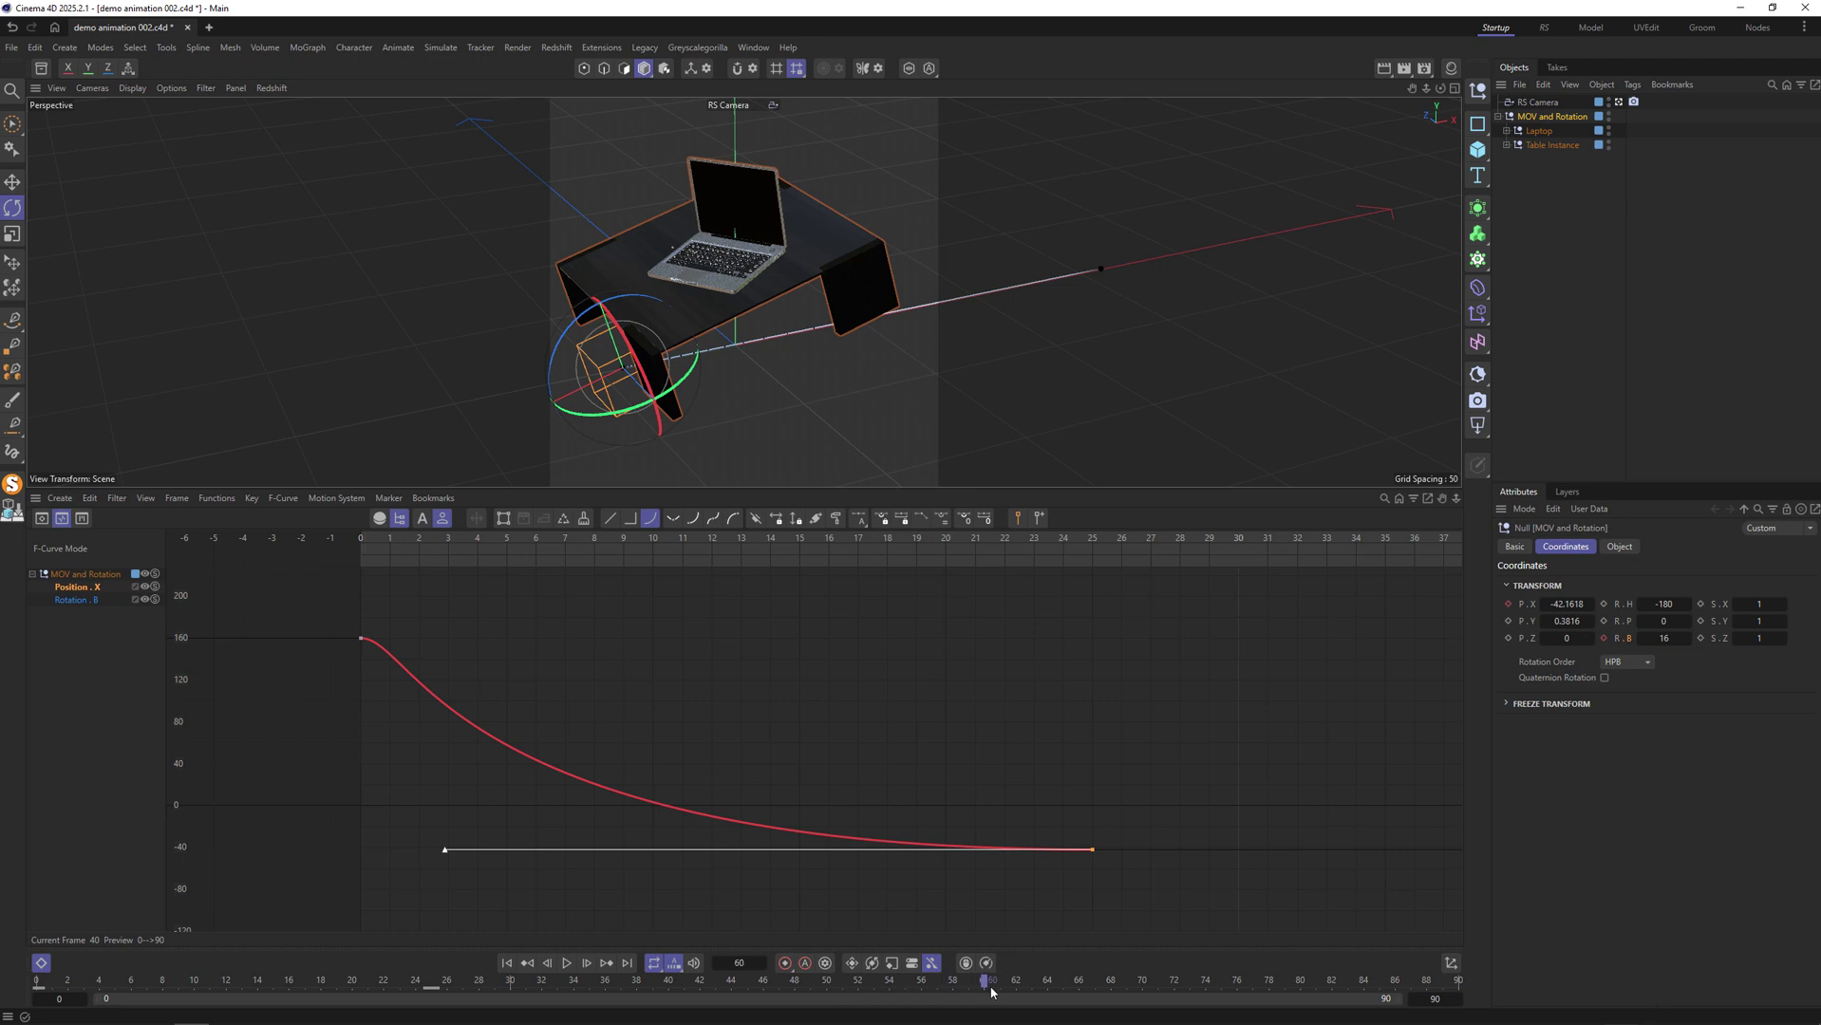
{"action": "left_click", "coordinate": [1664, 639]}
{"action": "type", "text": "0"}
{"action": "key", "text": "Return"}
{"action": "left_click", "coordinate": [1604, 638]}
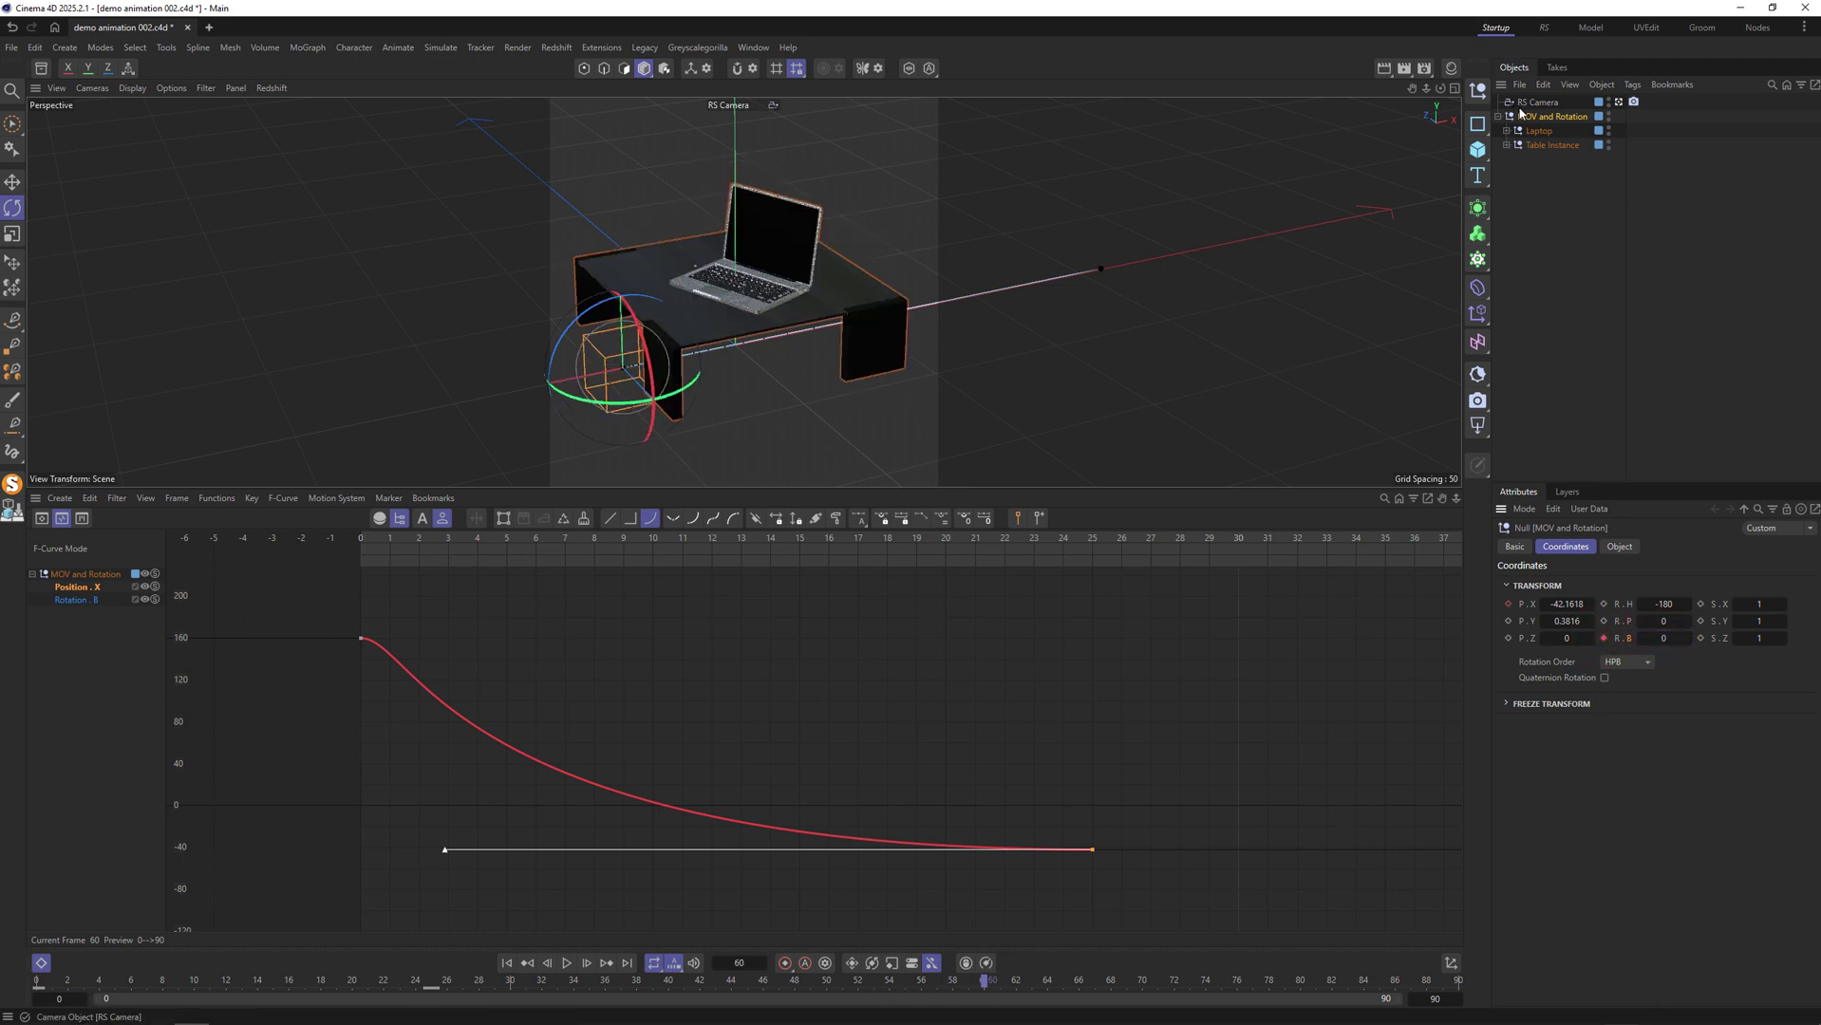
Show the full Rotation B F-curve and play back the slide and tilt.
{"action": "left_click", "coordinate": [76, 600]}
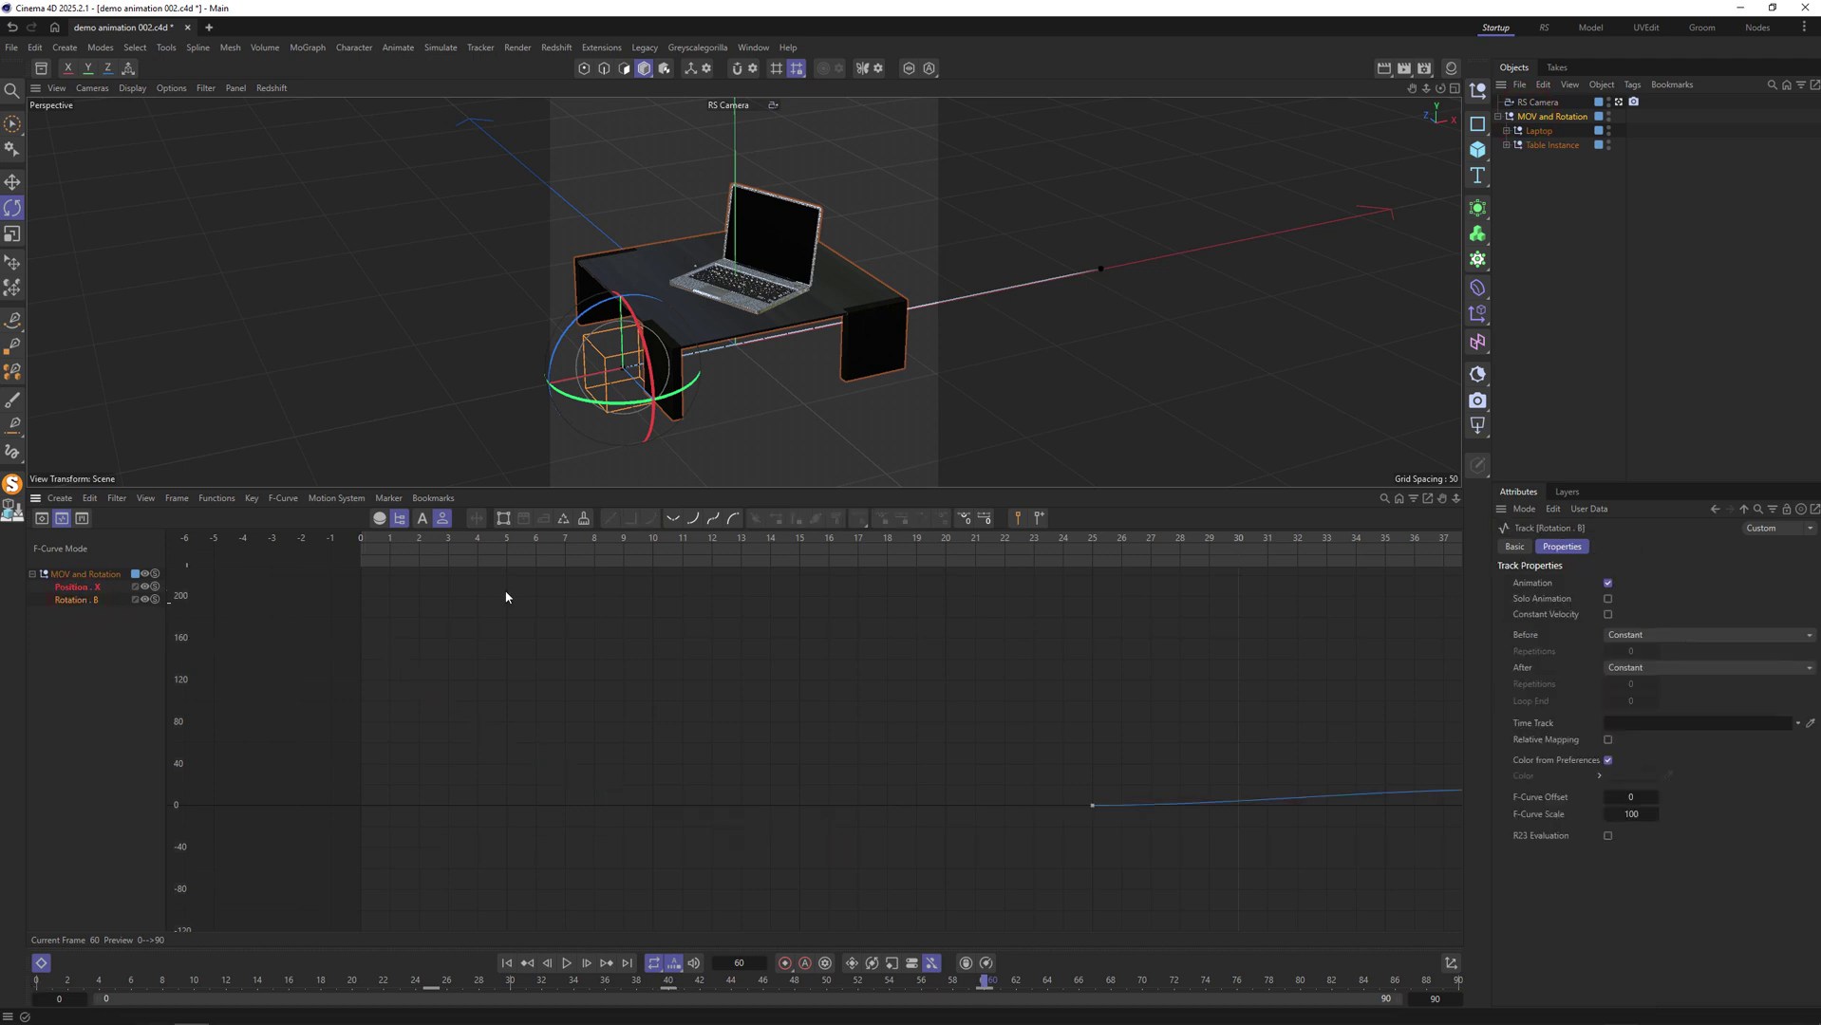
{"action": "key", "text": "h"}
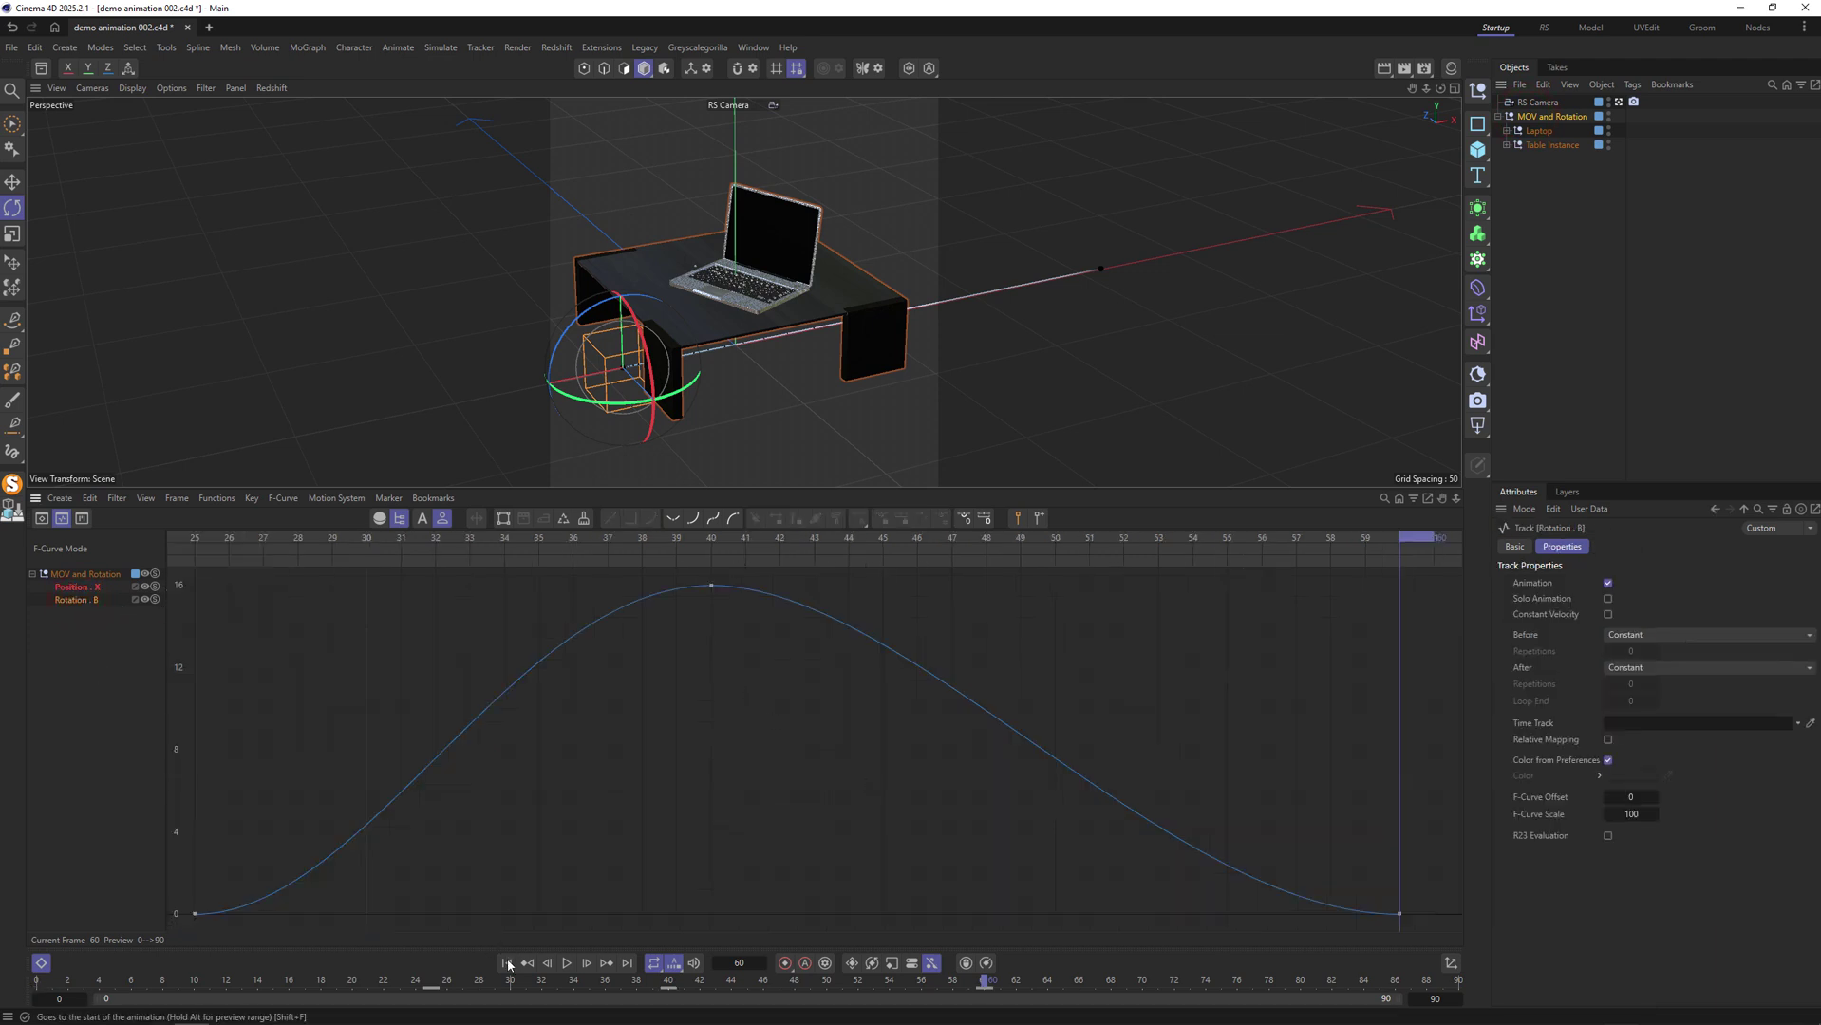
{"action": "left_click", "coordinate": [568, 964]}
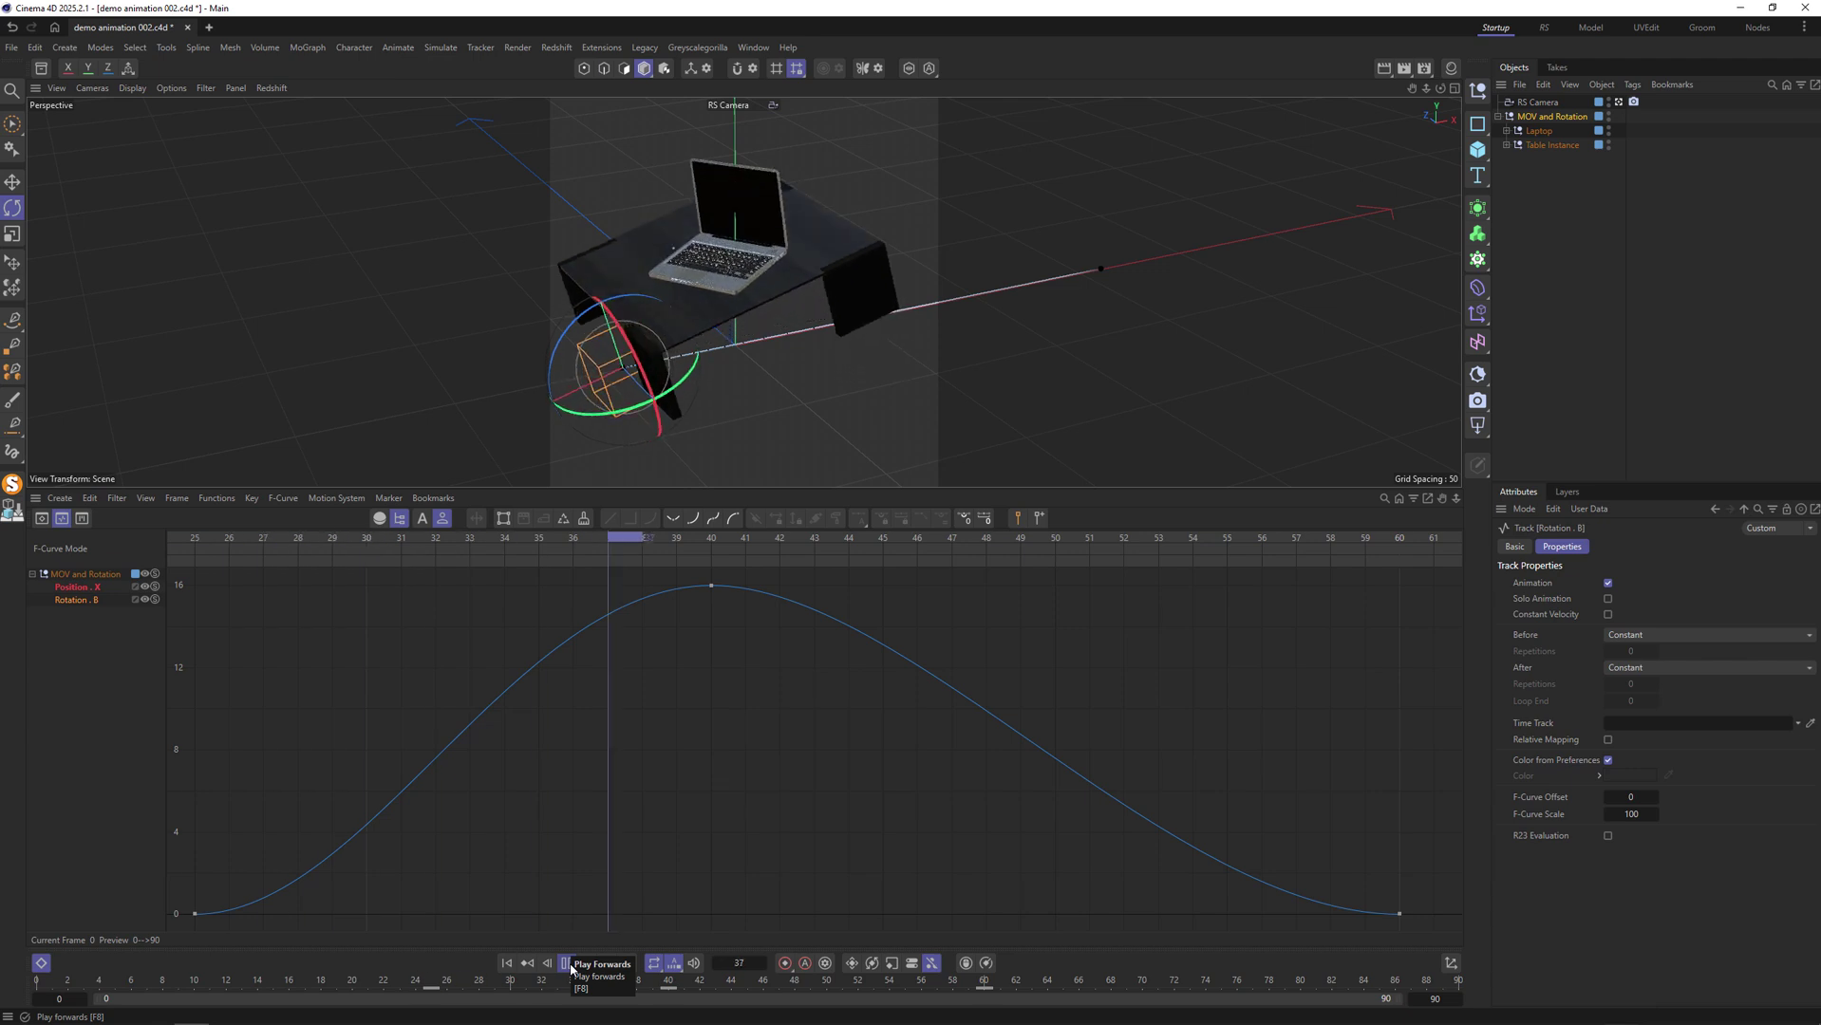
{"action": "left_click", "coordinate": [566, 963]}
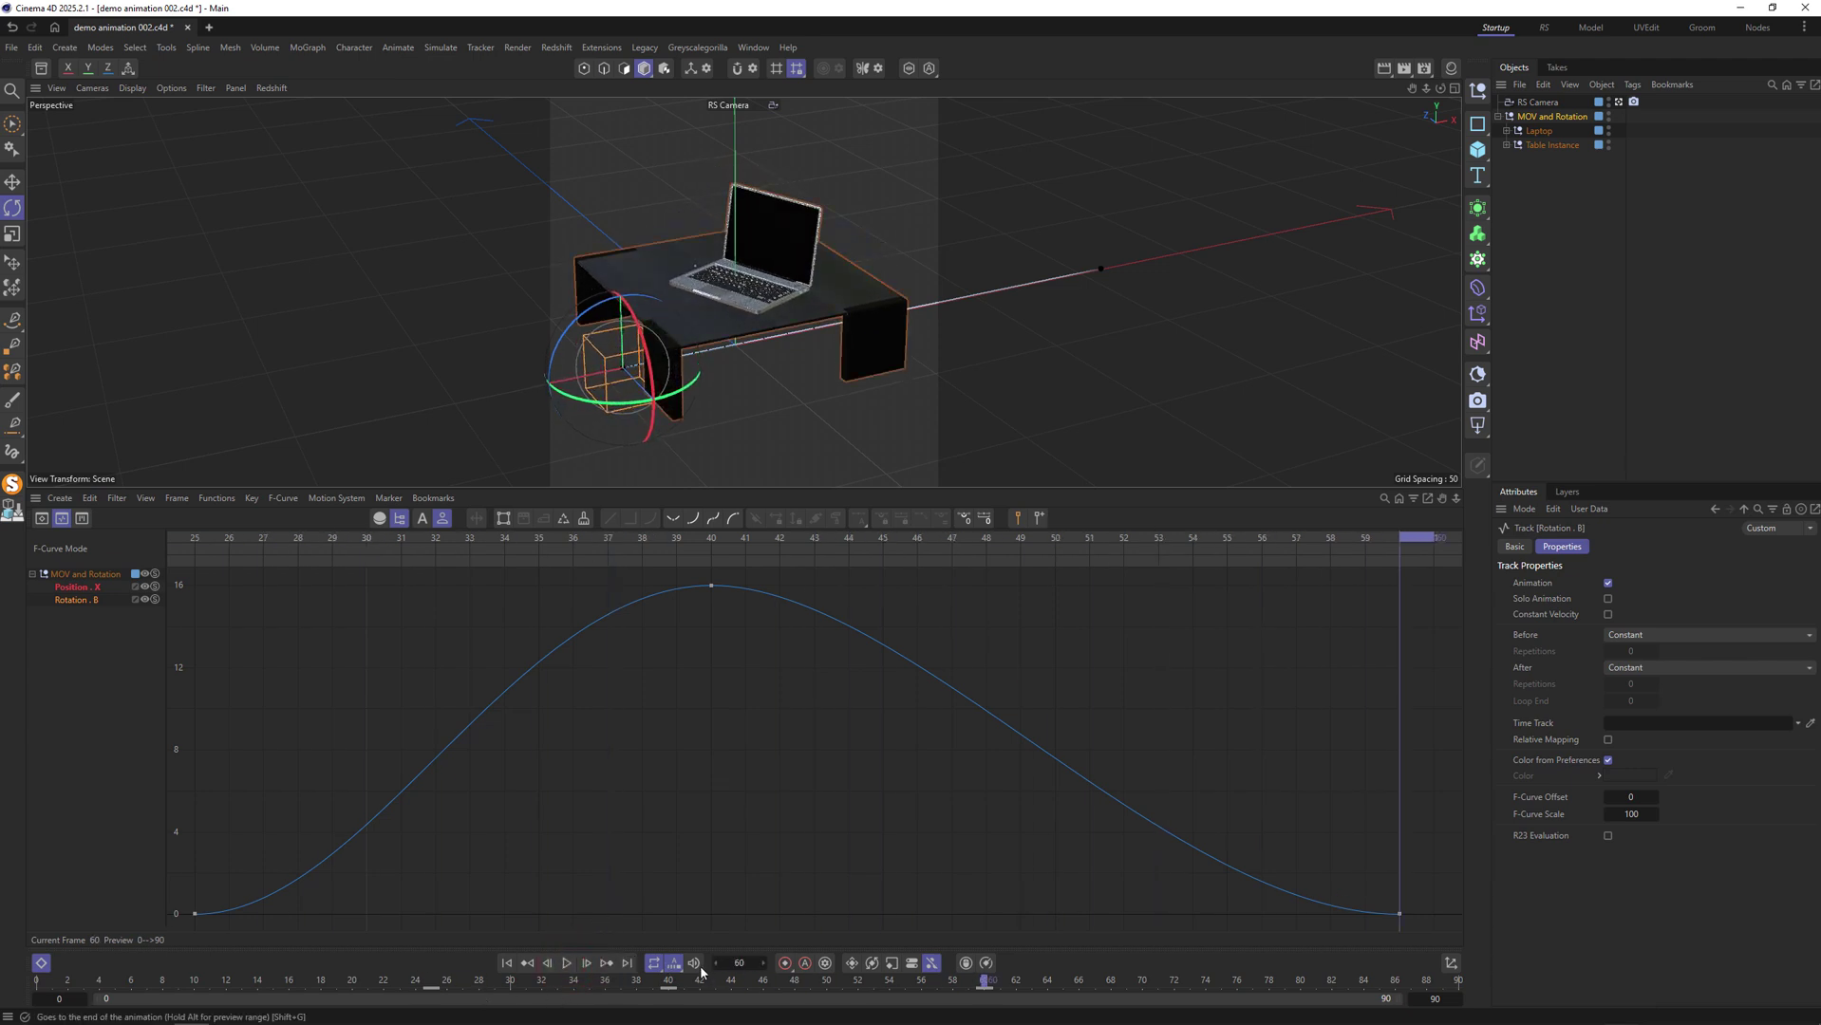
Move the three Rotation B keys to frames 15, 30 and 45, and play back the animation.
{"action": "left_click", "coordinate": [434, 996]}
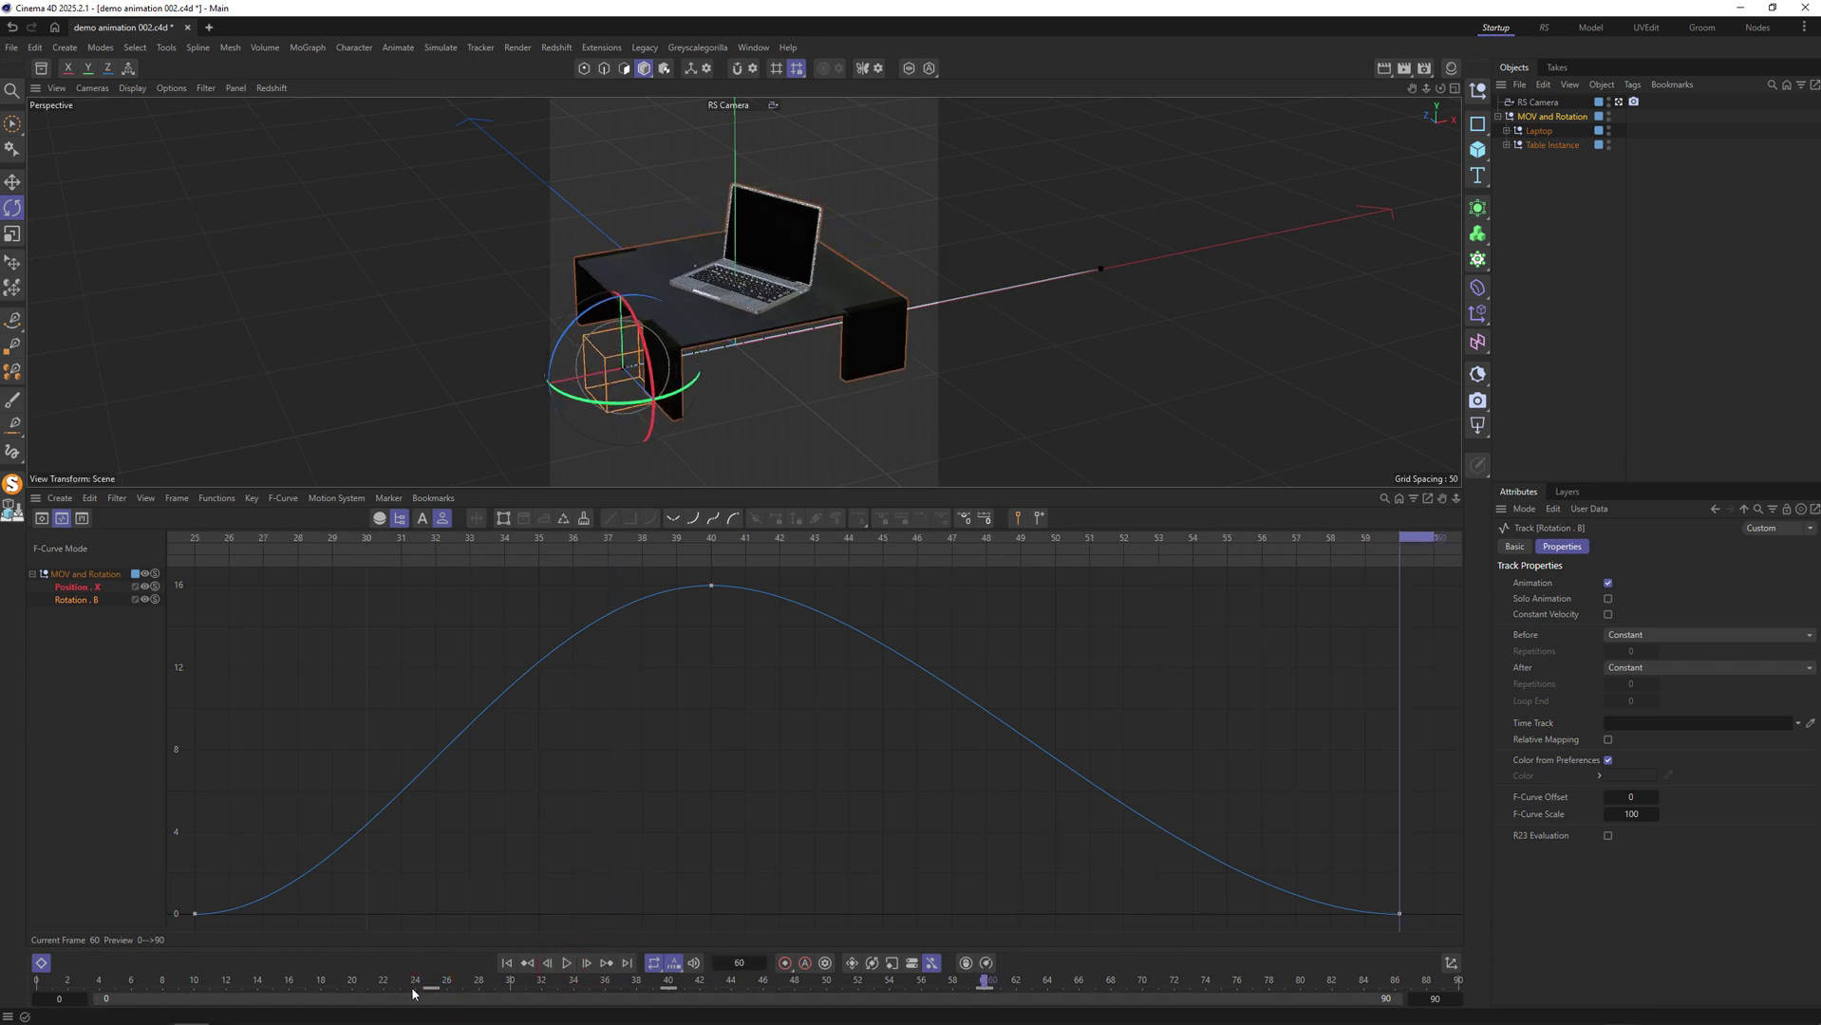
{"action": "left_click_drag", "start_coordinate": [434, 991], "coordinate": [384, 990]}
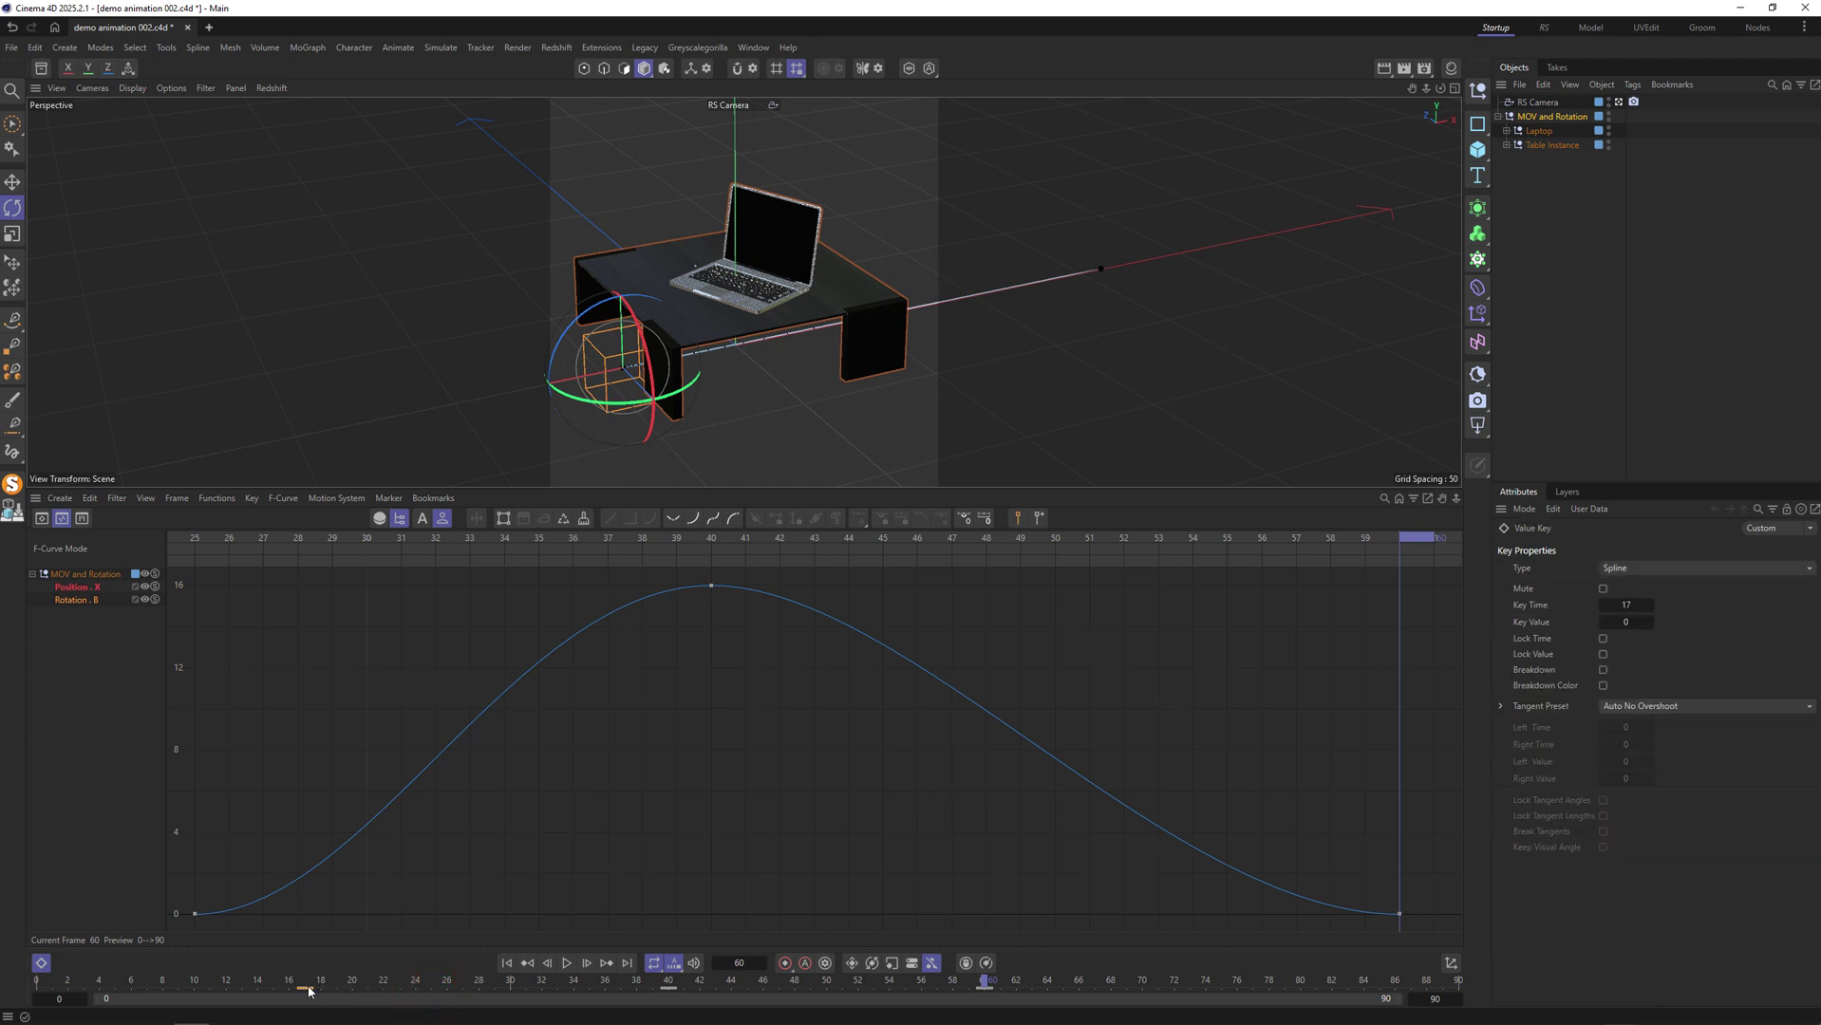
{"action": "left_click_drag", "start_coordinate": [267, 992], "coordinate": [273, 992]}
{"action": "left_click_drag", "start_coordinate": [667, 990], "coordinate": [510, 991]}
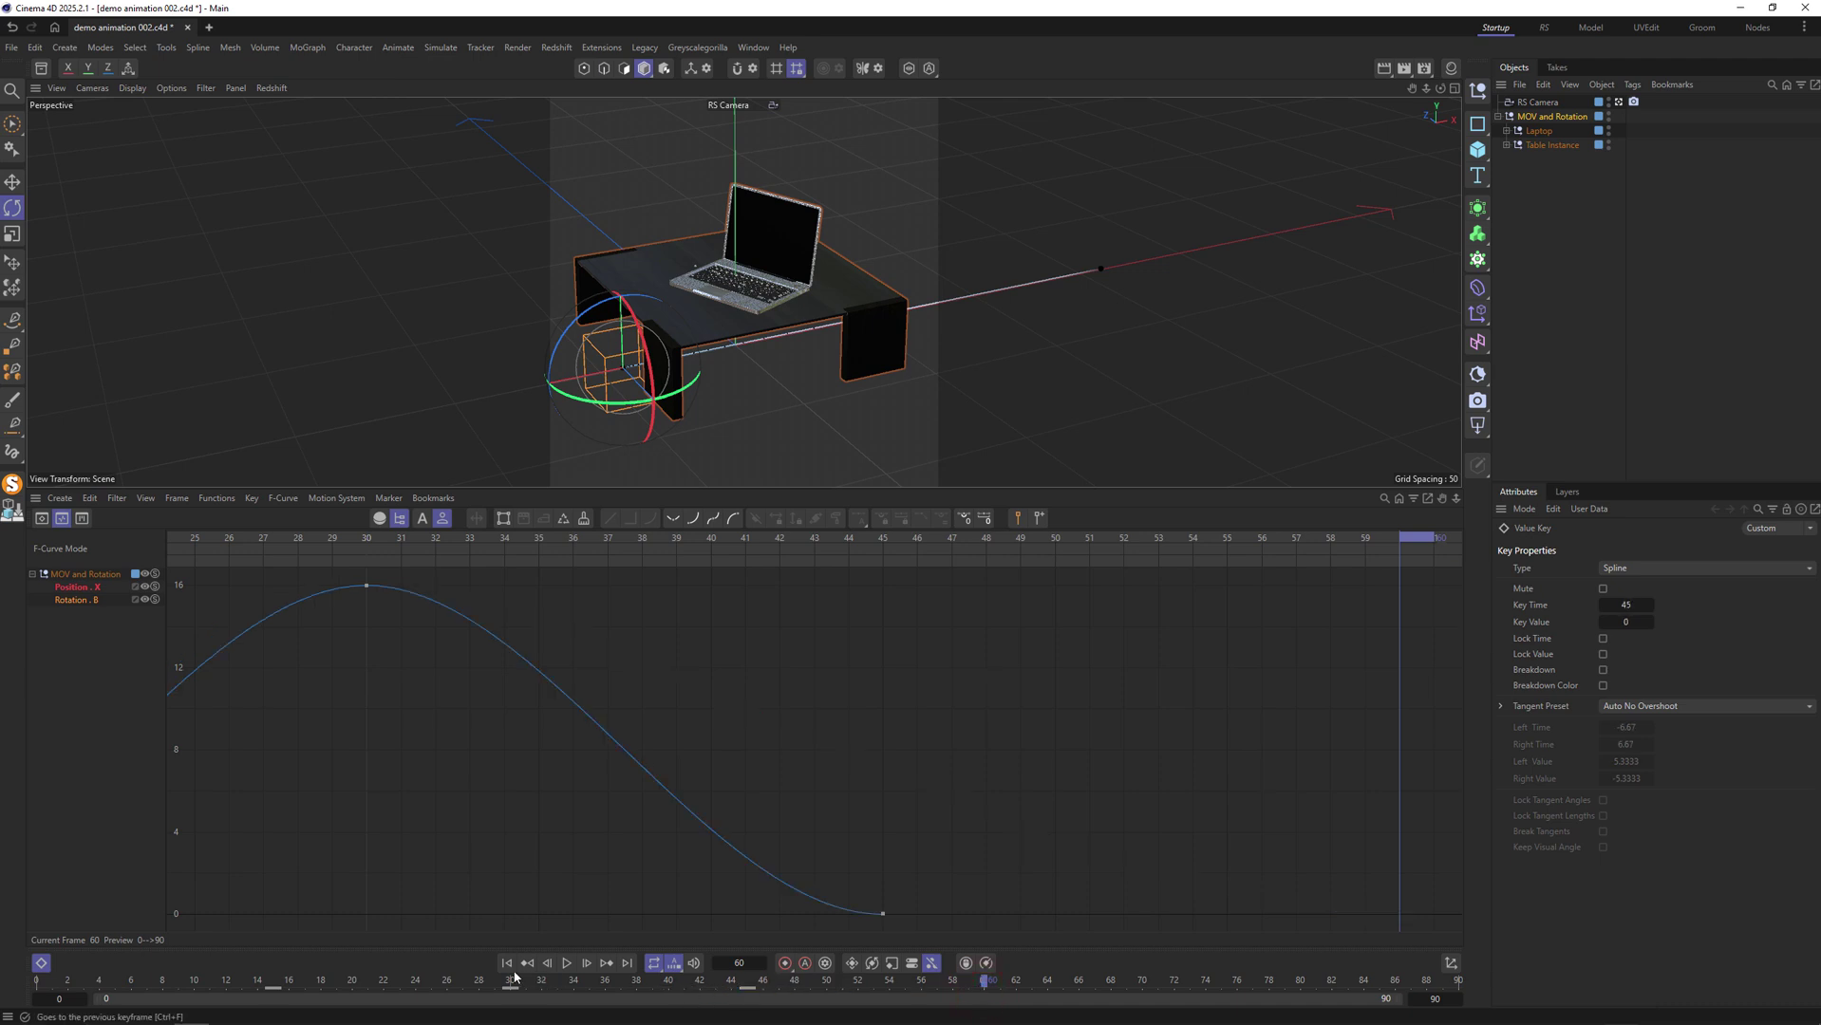
{"action": "left_click", "coordinate": [568, 963]}
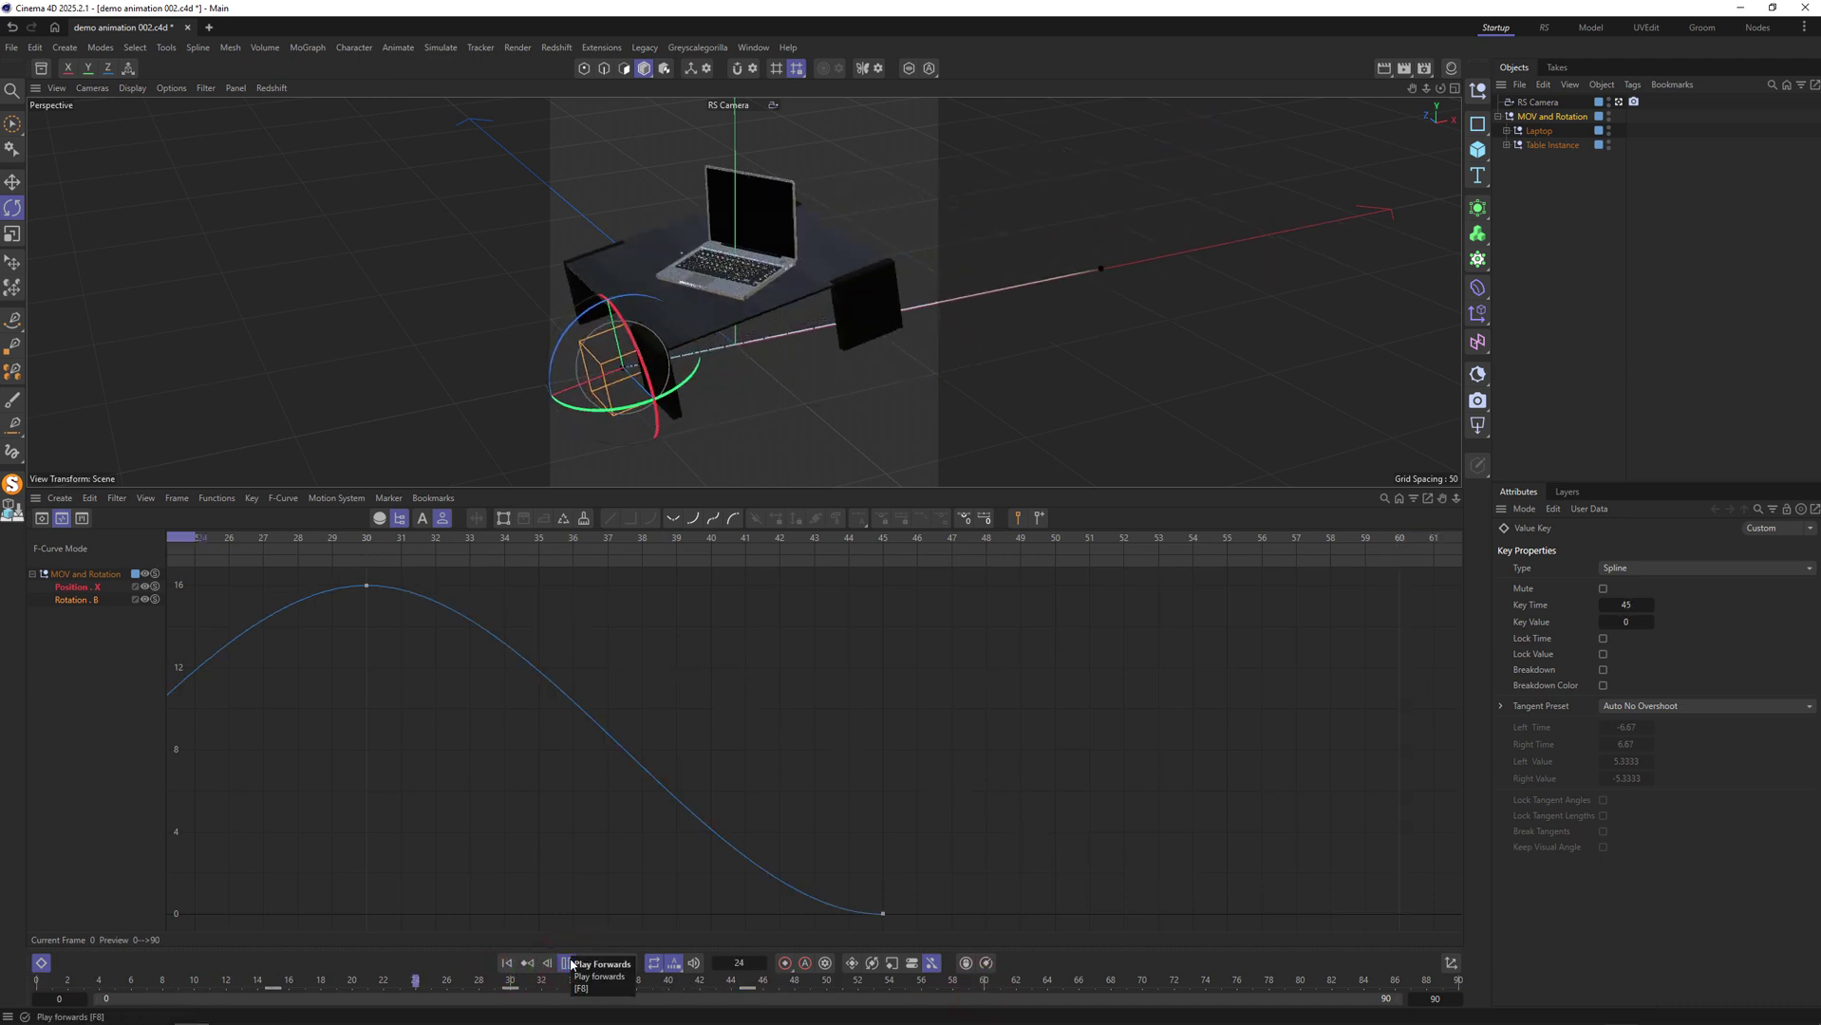
{"action": "left_click", "coordinate": [568, 963]}
Move the first Rotation B key to frame 5 and the last one to frame 40, and play back the tilt.
{"action": "left_click_drag", "start_coordinate": [283, 981], "coordinate": [107, 990]}
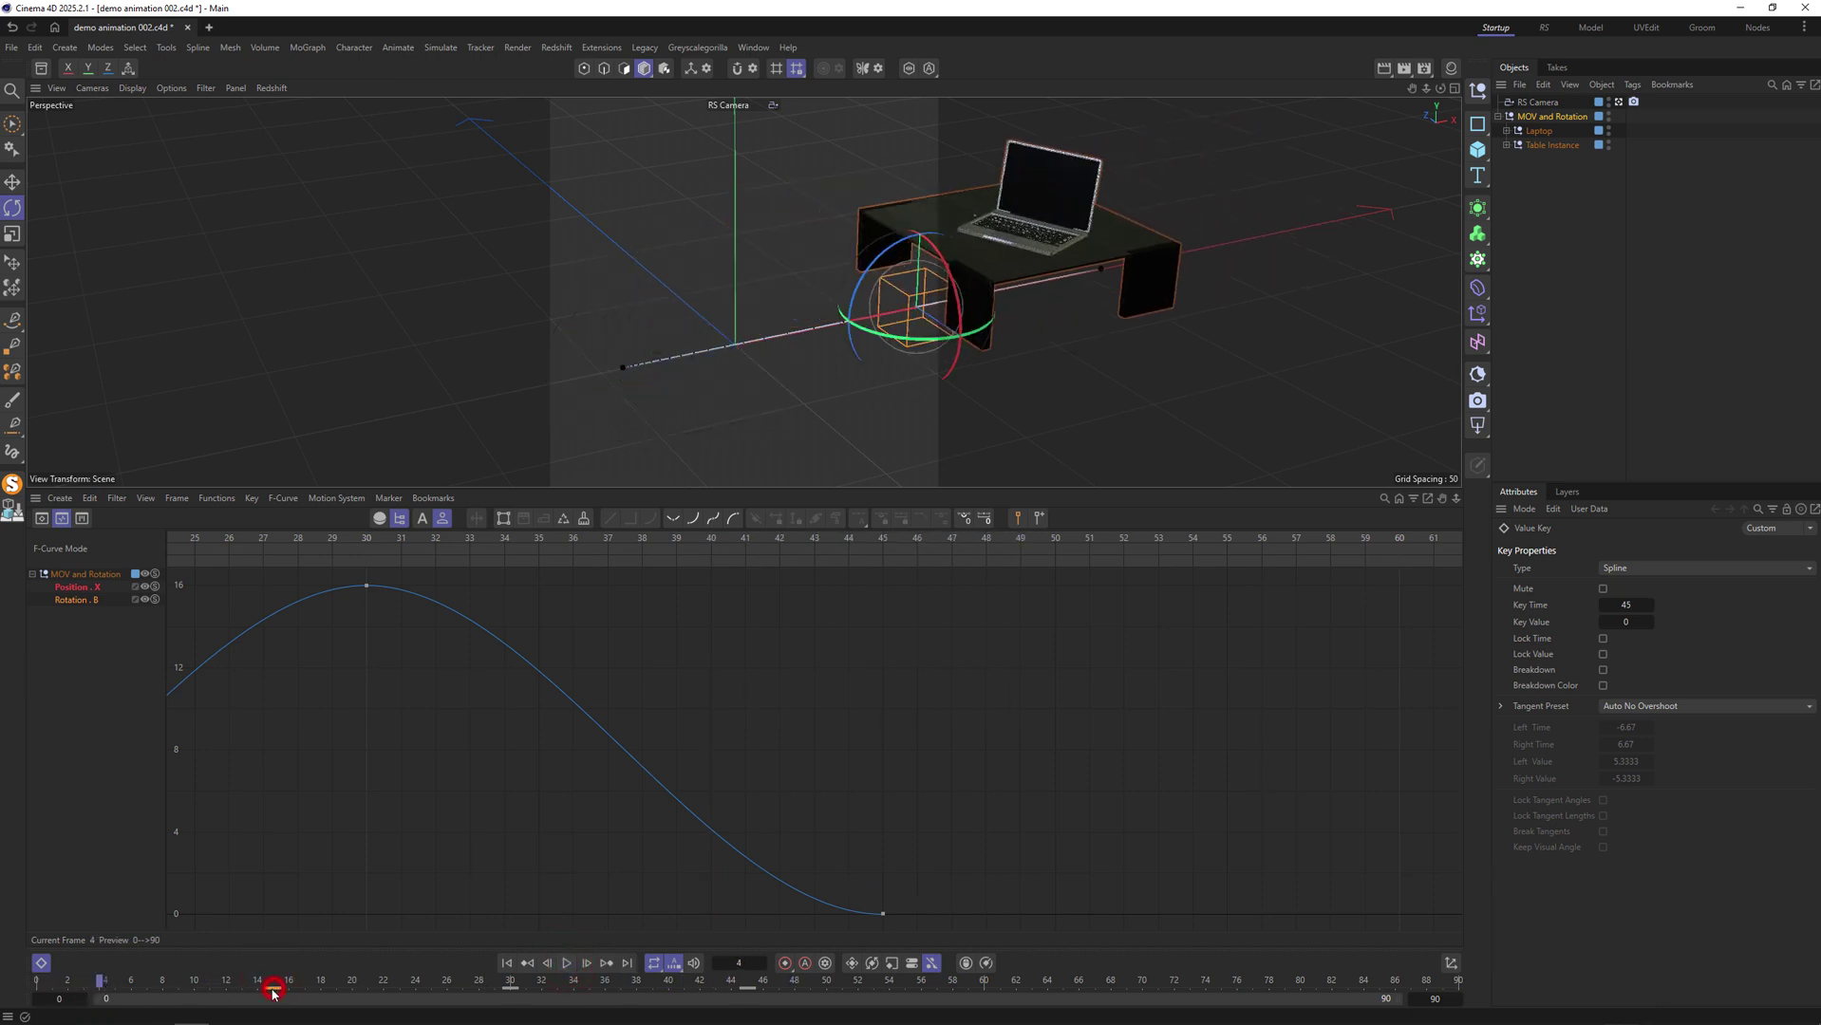
{"action": "mouse_move", "coordinate": [273, 990]}
{"action": "left_mouse_down"}
{"action": "mouse_move", "coordinate": [115, 993]}
{"action": "mouse_move", "coordinate": [596, 1005]}
{"action": "left_mouse_up"}
{"action": "left_click_drag", "start_coordinate": [749, 989], "coordinate": [670, 989]}
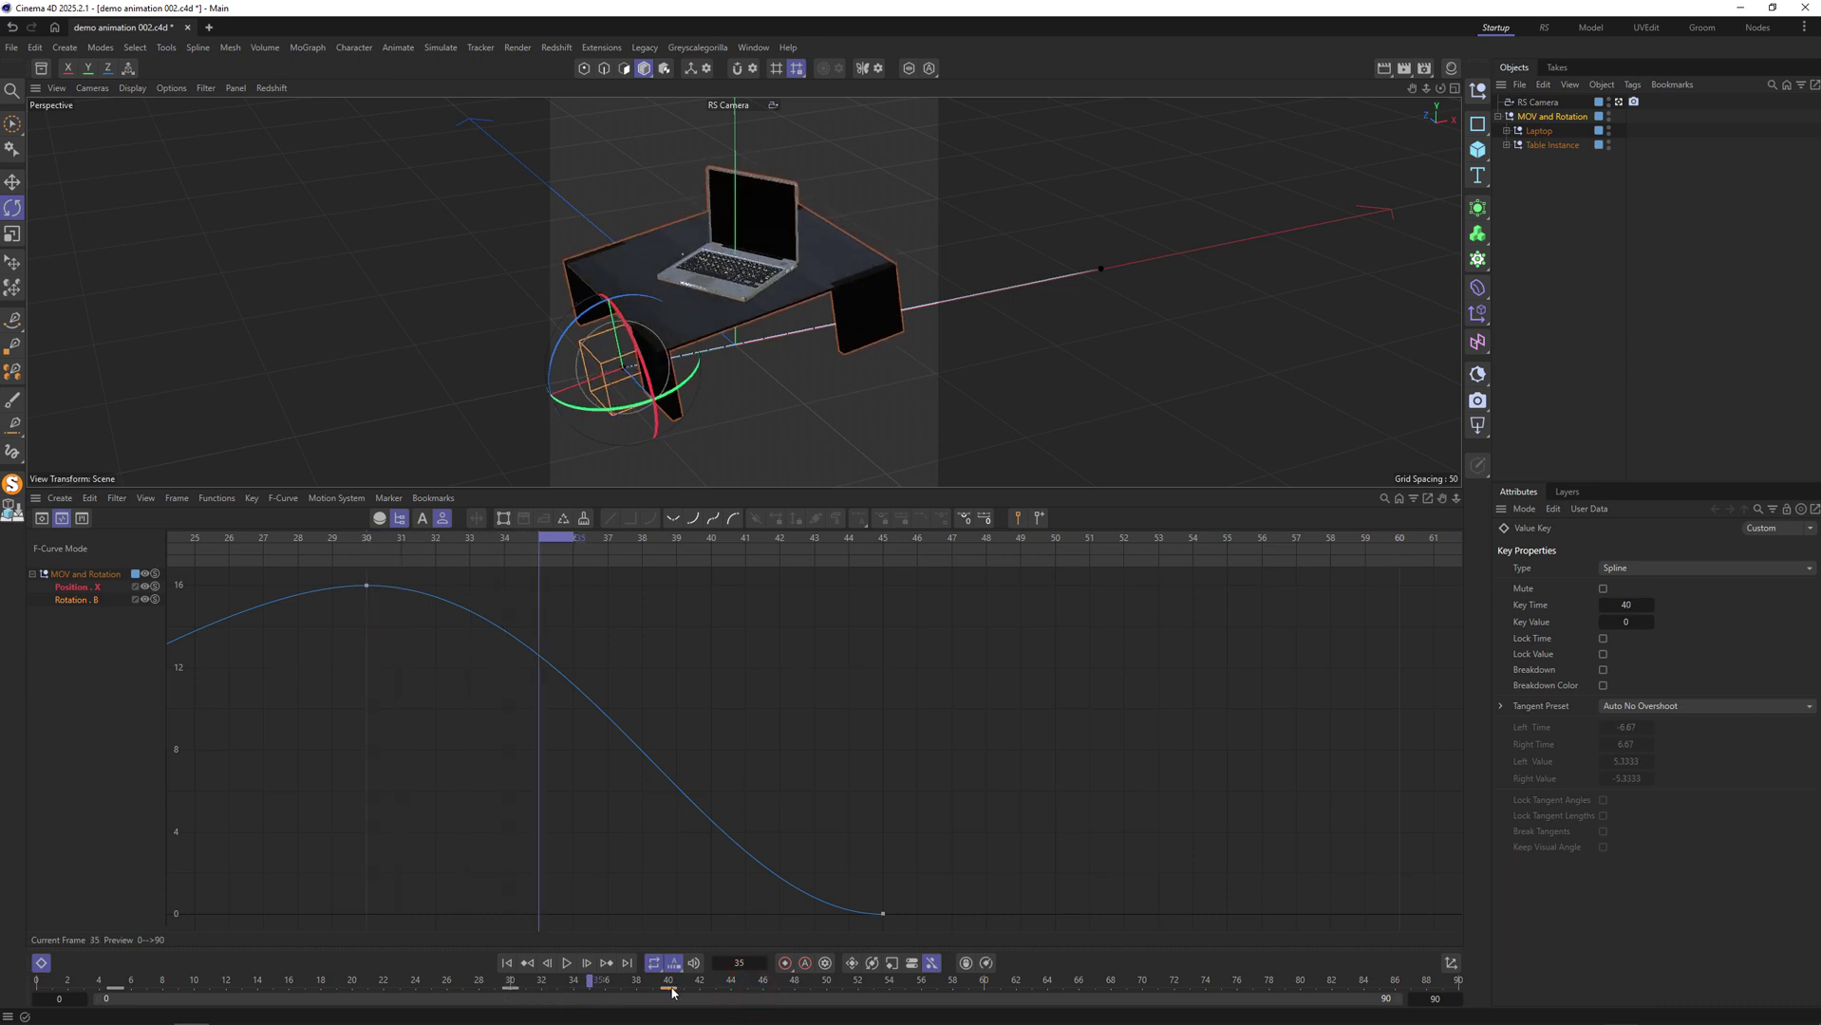
{"action": "left_click", "coordinate": [506, 963]}
{"action": "left_click", "coordinate": [566, 962]}
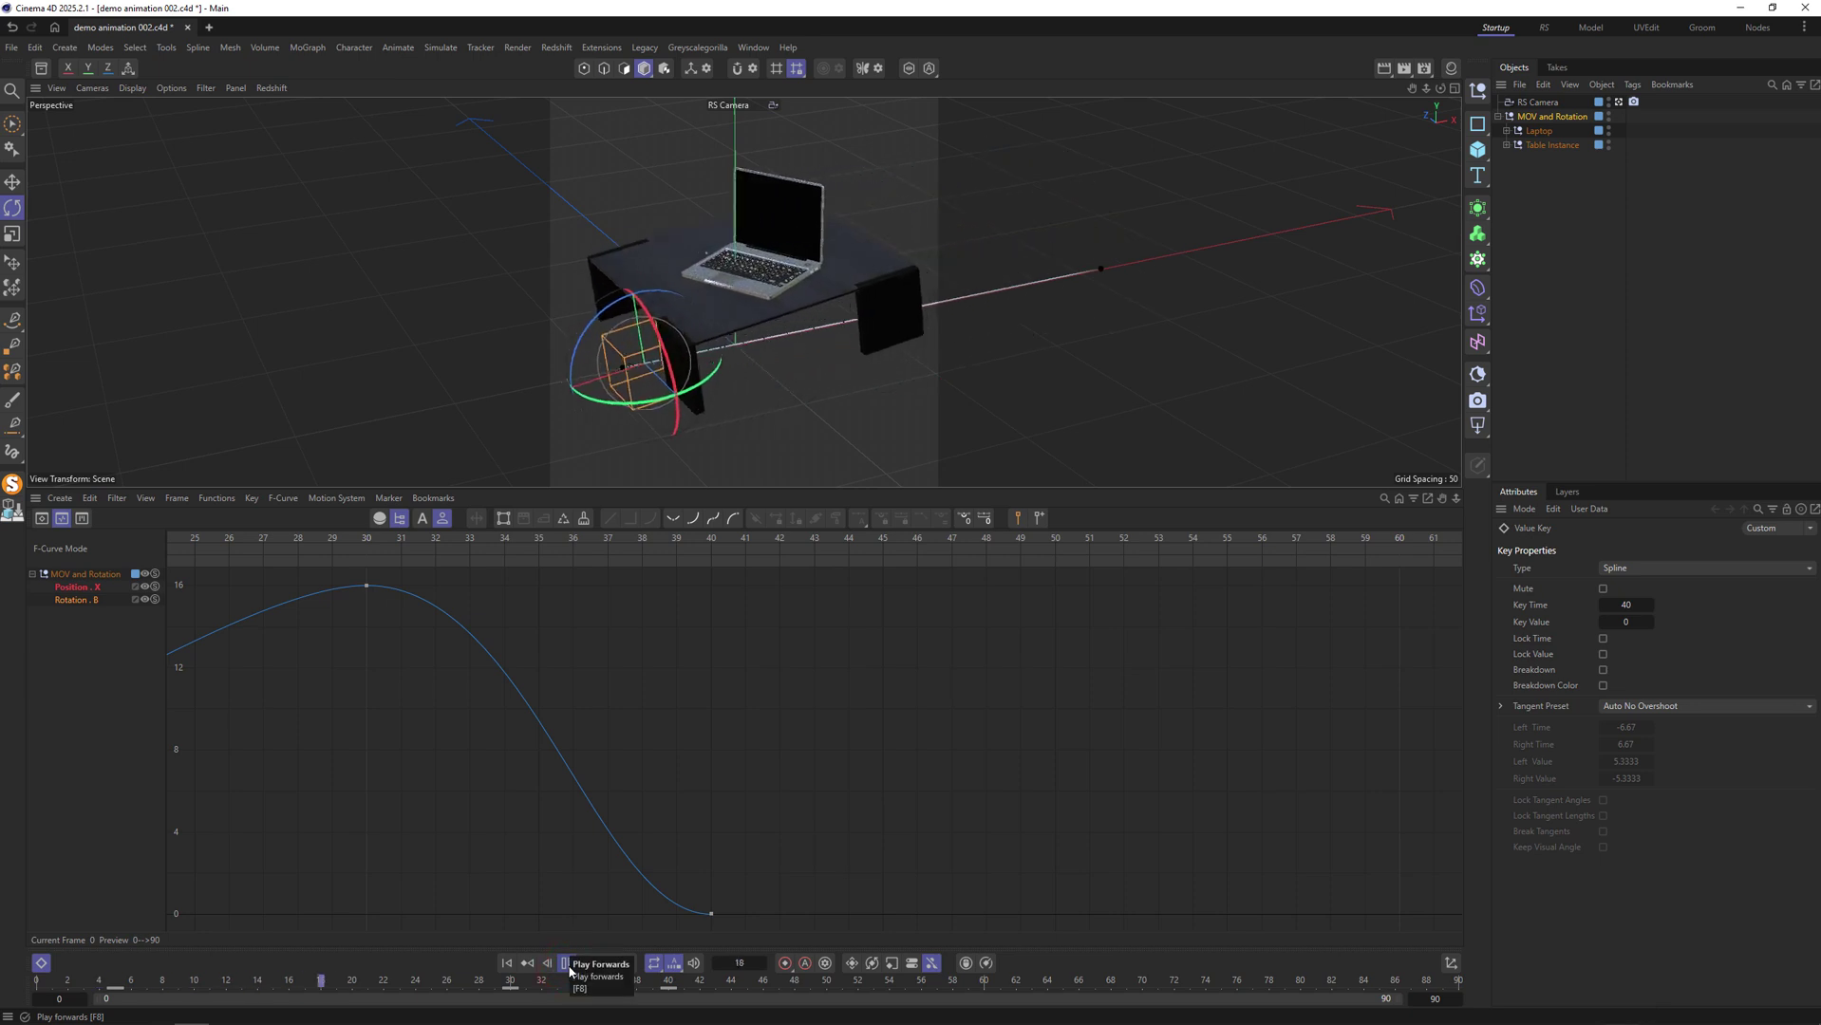
{"action": "left_click", "coordinate": [567, 963]}
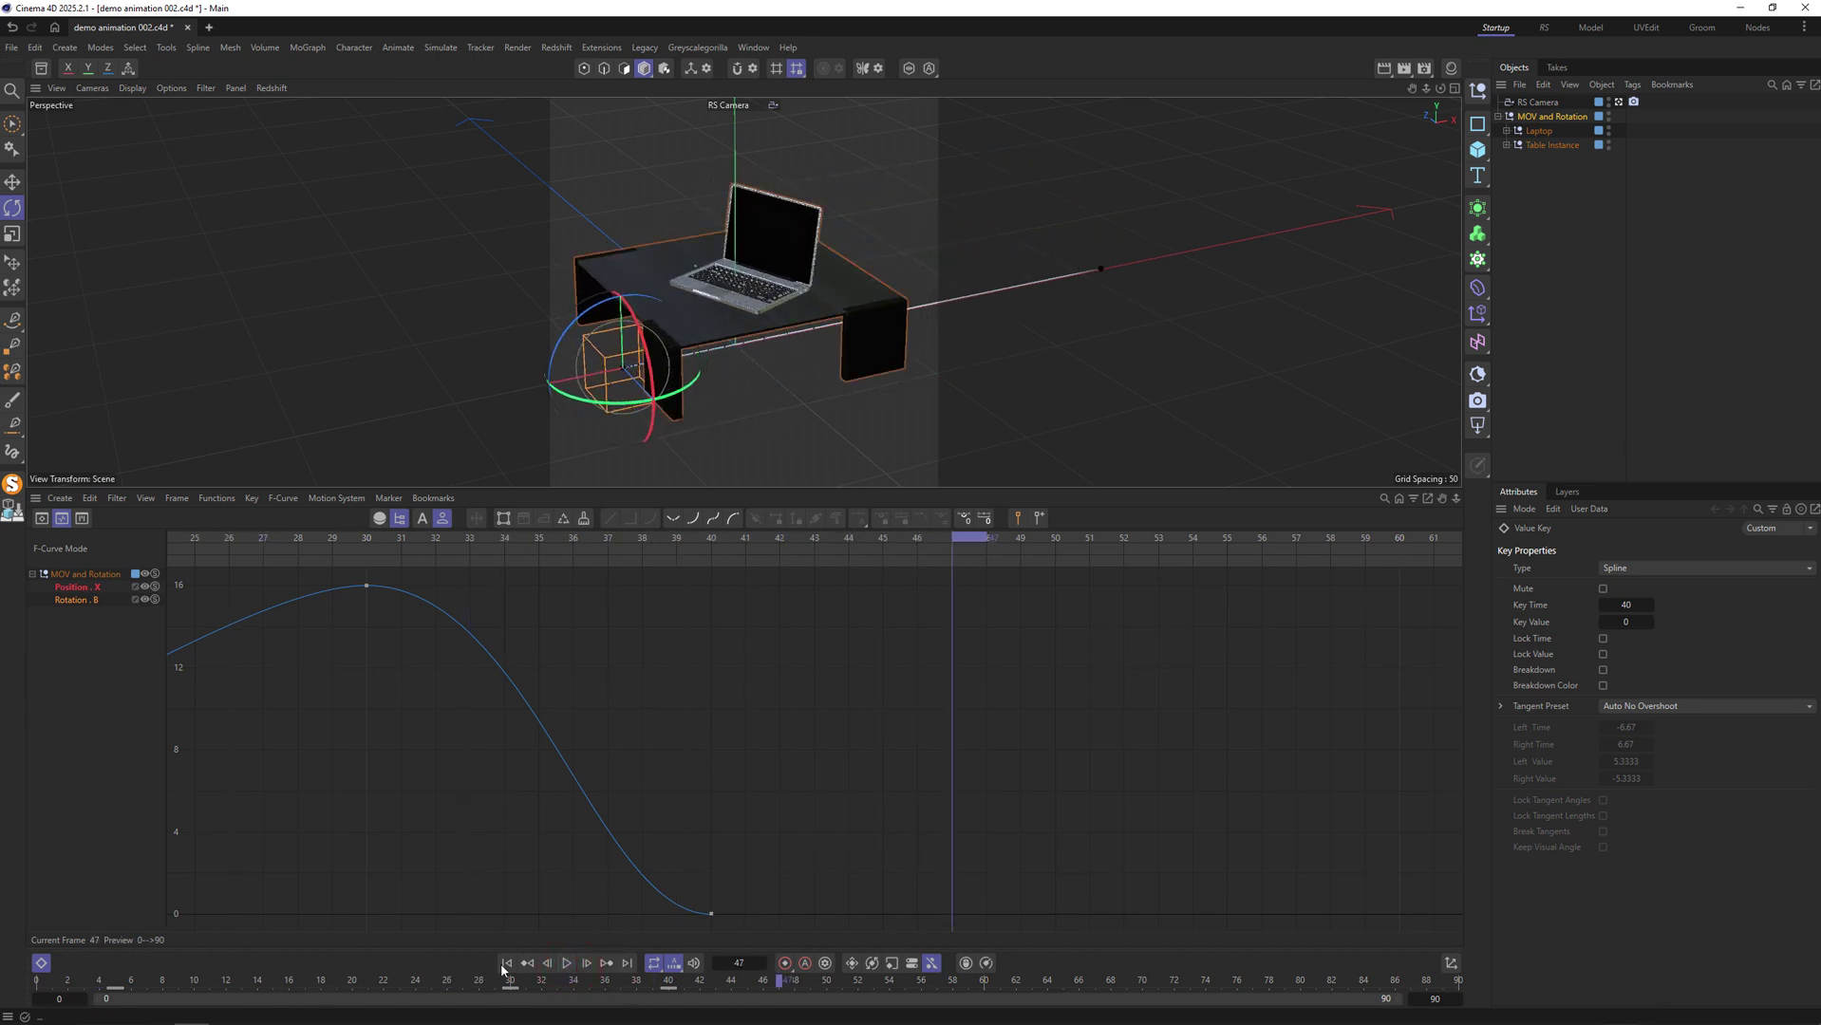
{"action": "left_click", "coordinate": [506, 962]}
{"action": "left_click", "coordinate": [567, 962]}
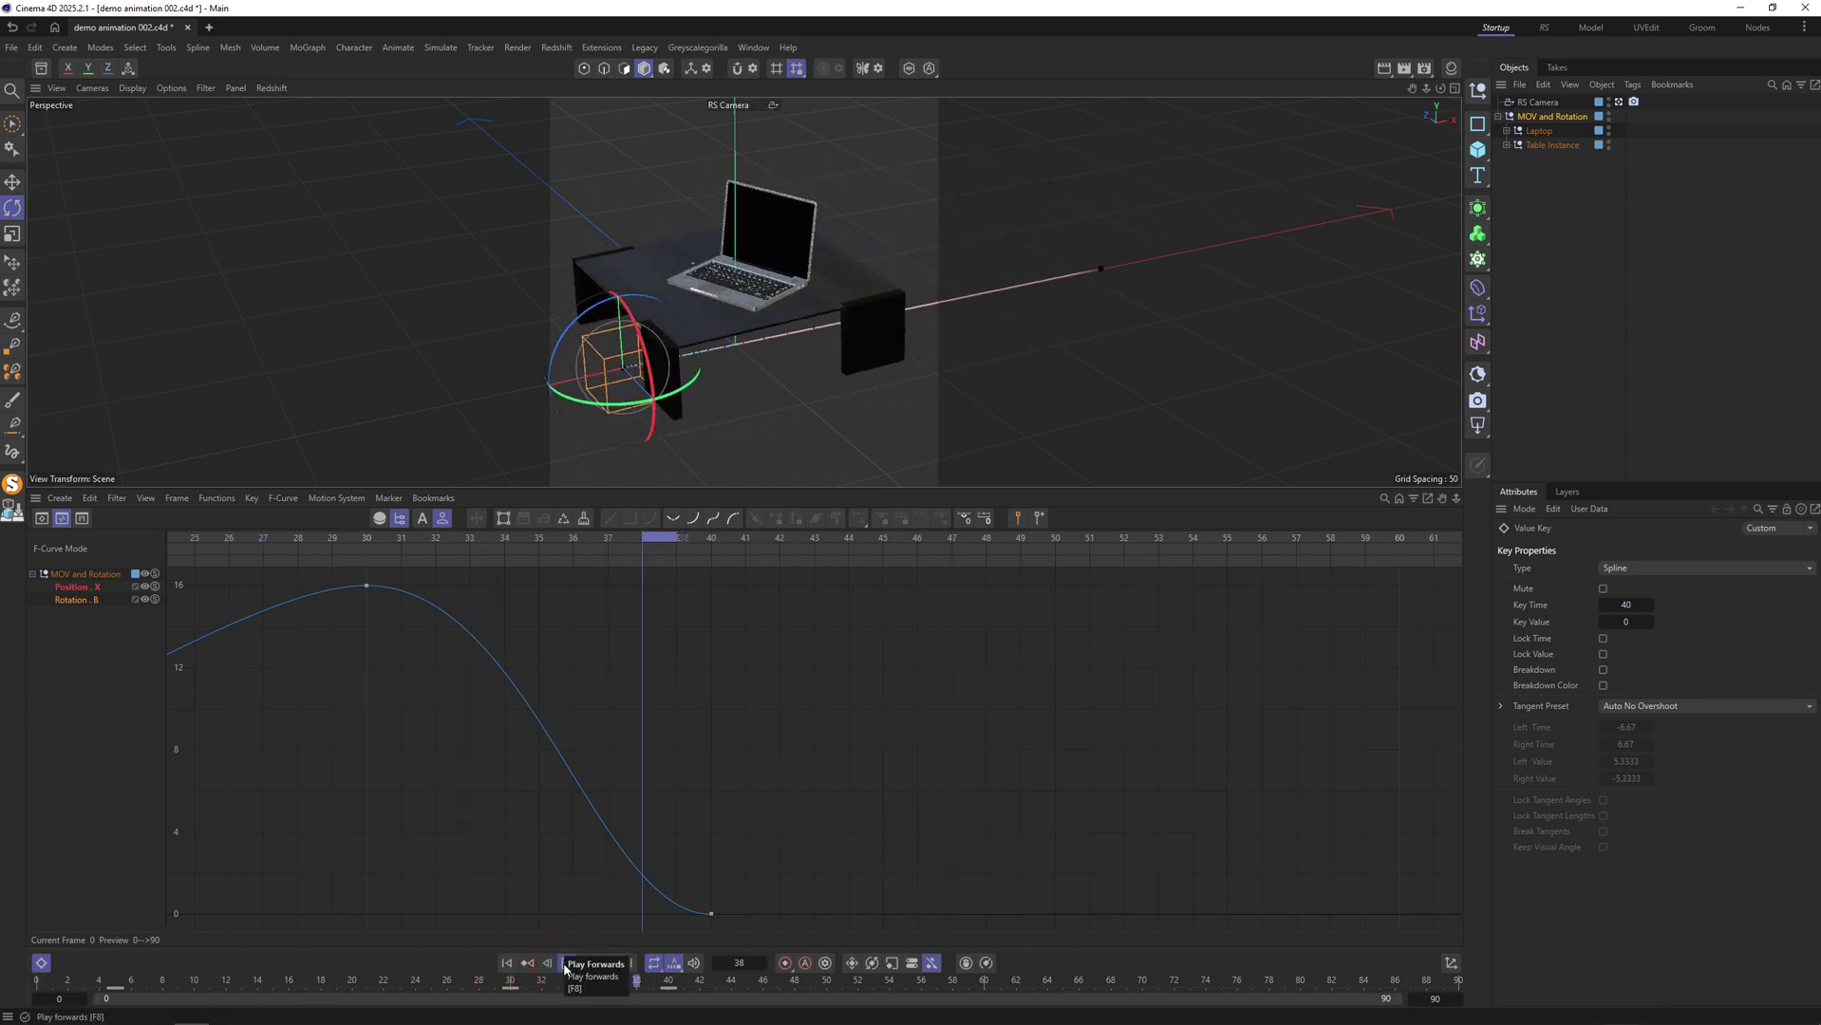
{"action": "left_click", "coordinate": [567, 962]}
Stretch the frame 40 Rotation B key's tangent to a flat handle of about 7.7 frames and play back the result.
{"action": "mouse_move", "coordinate": [759, 890]}
{"action": "left_mouse_down"}
{"action": "mouse_move", "coordinate": [611, 932]}
{"action": "mouse_move", "coordinate": [449, 914]}
{"action": "left_mouse_up"}
{"action": "left_click", "coordinate": [506, 962]}
{"action": "left_click", "coordinate": [566, 962]}
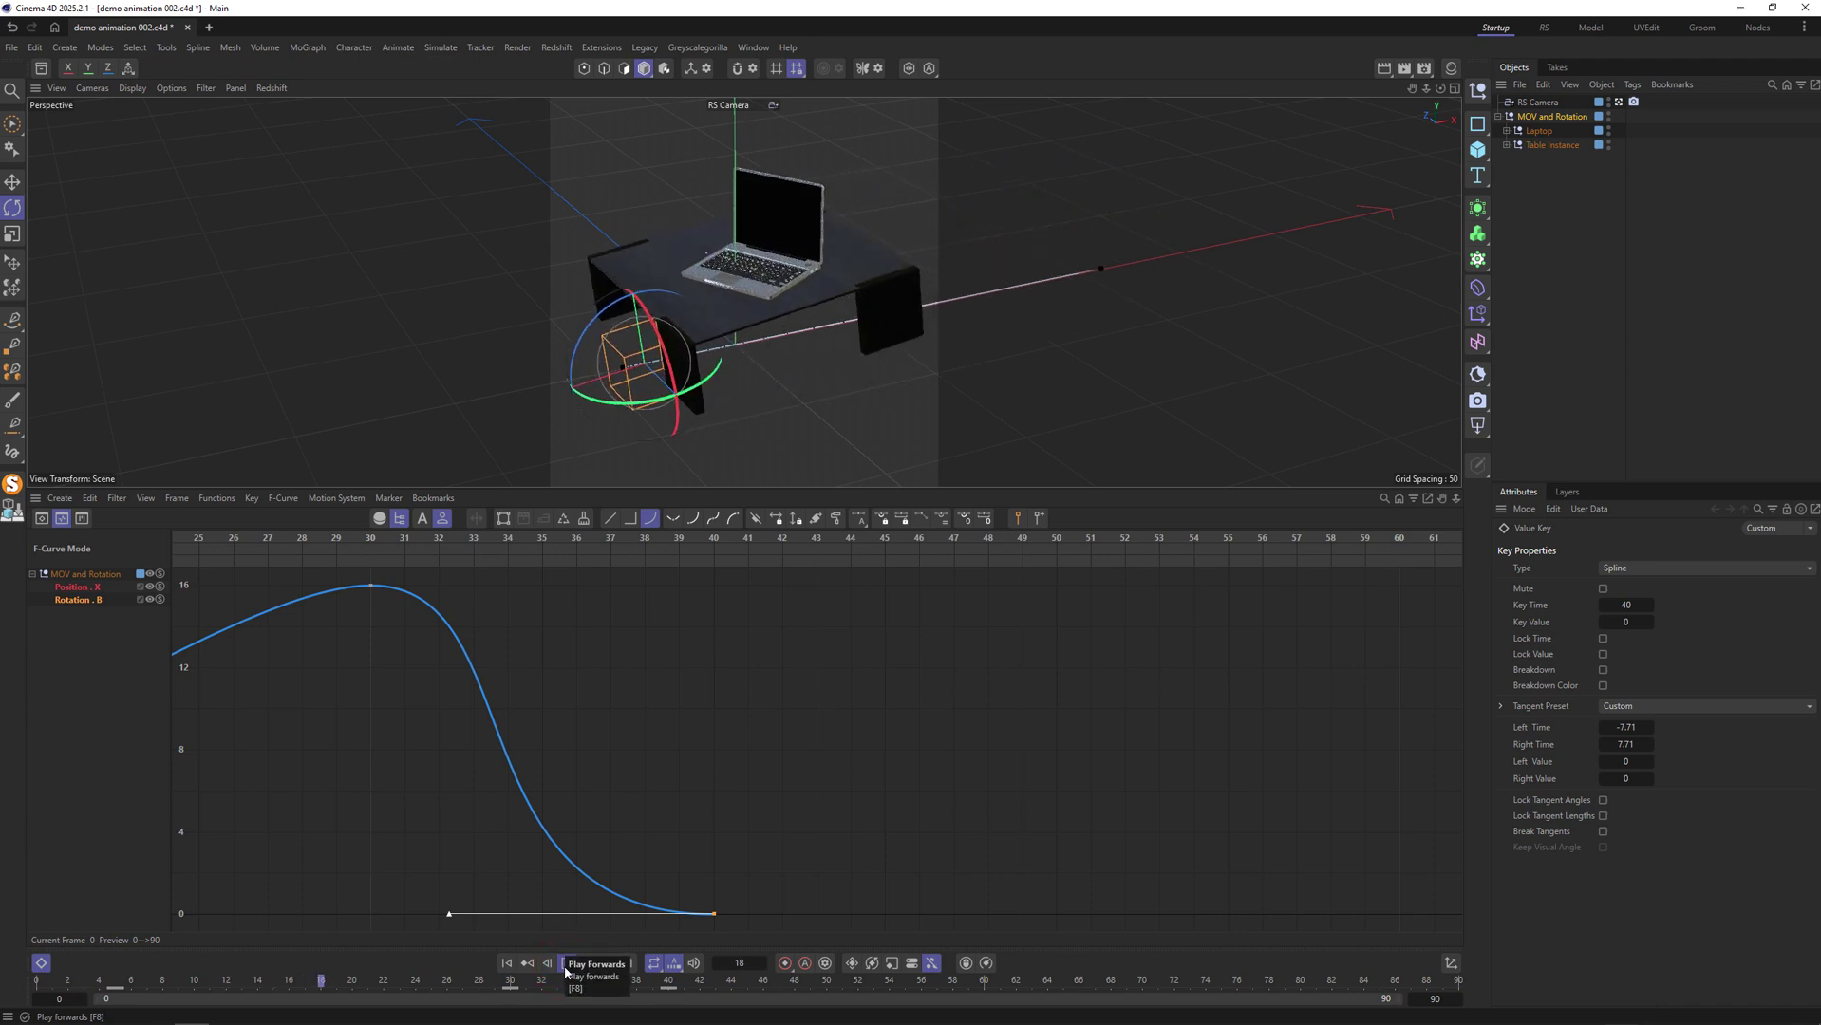
{"action": "left_click", "coordinate": [567, 962]}
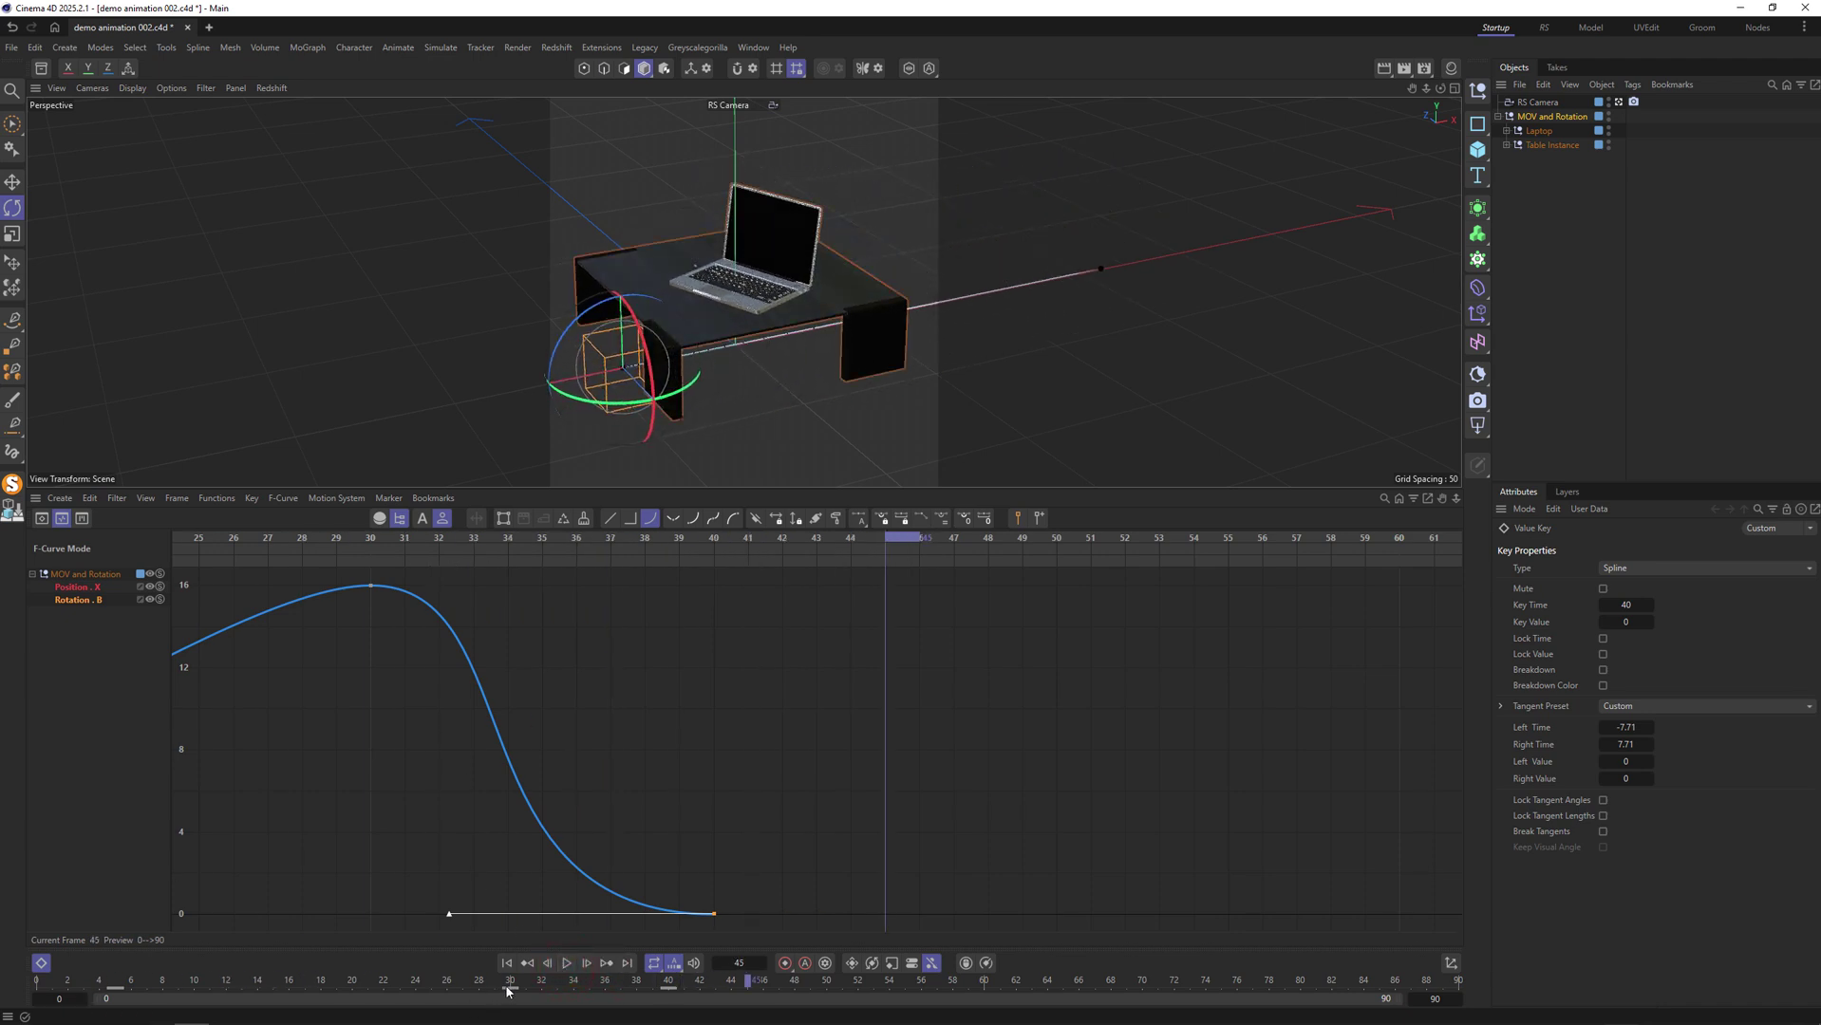
Move the peak Rotation B key to frame 25 and the ending key to frame 35, playing back the timing.
{"action": "left_click_drag", "start_coordinate": [510, 987], "coordinate": [458, 987]}
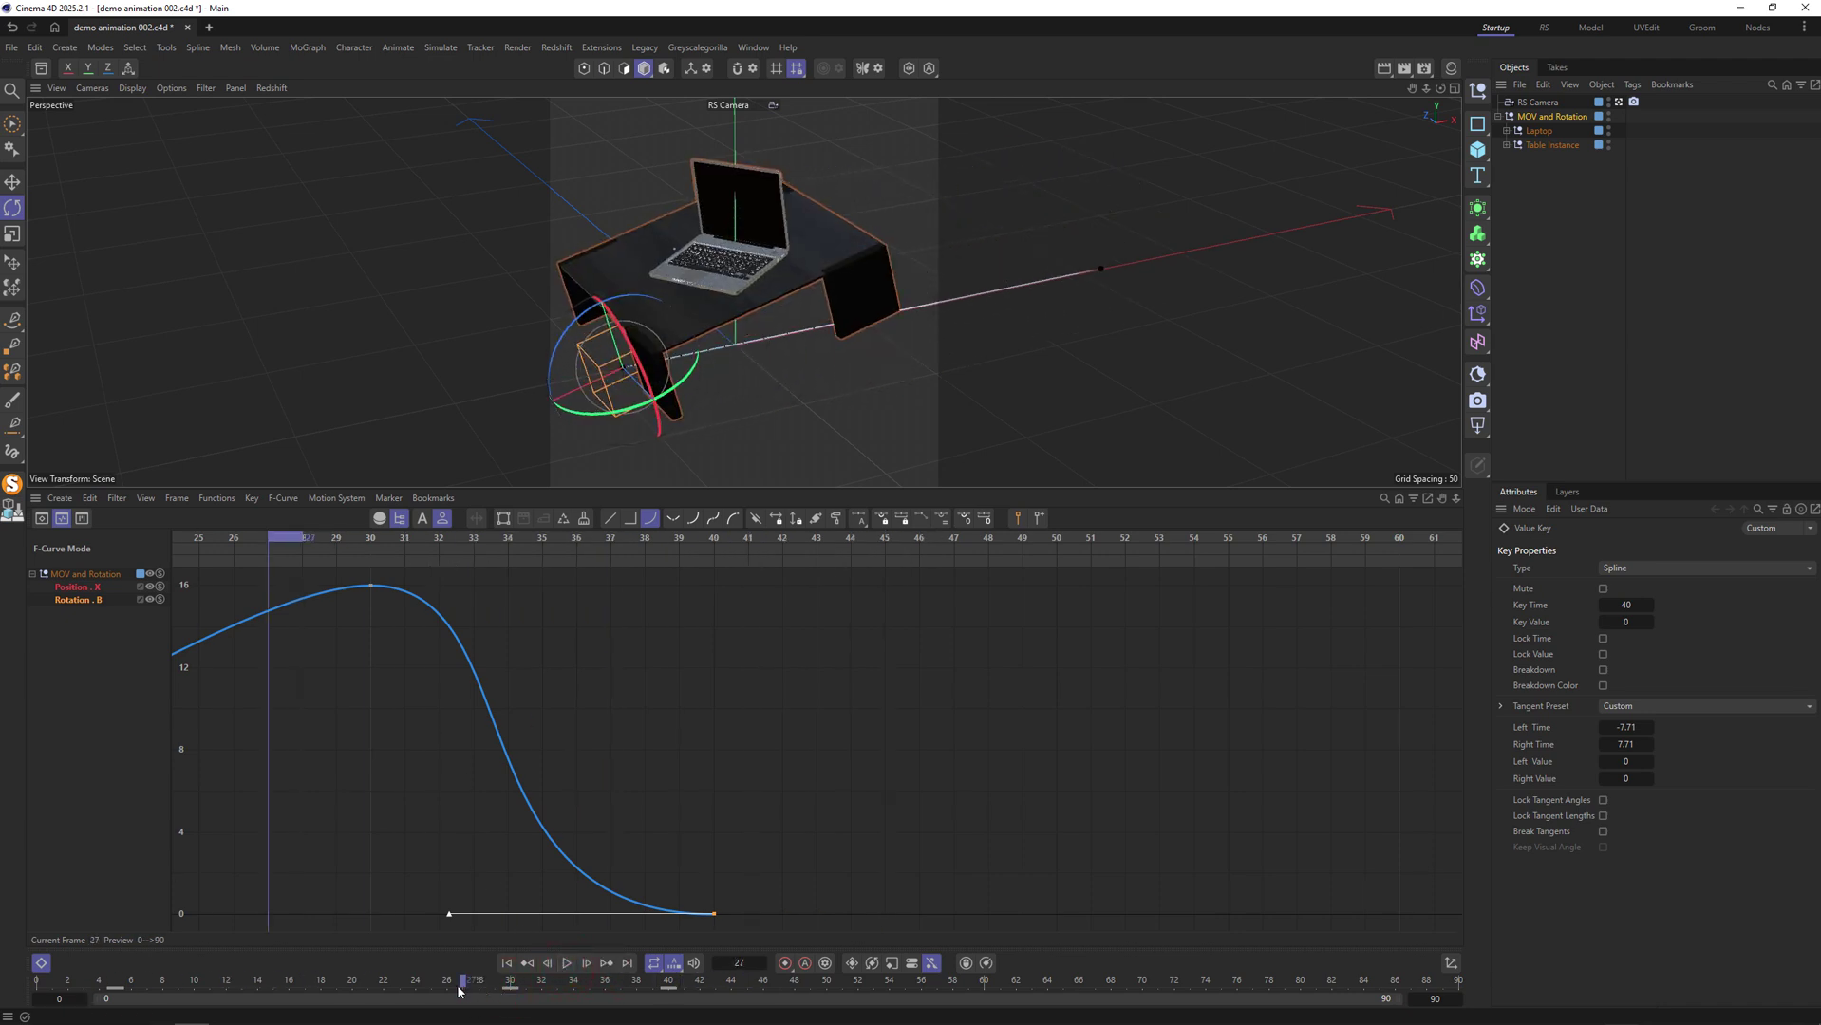
{"action": "key", "text": "ctrl+z"}
{"action": "left_click", "coordinate": [506, 962]}
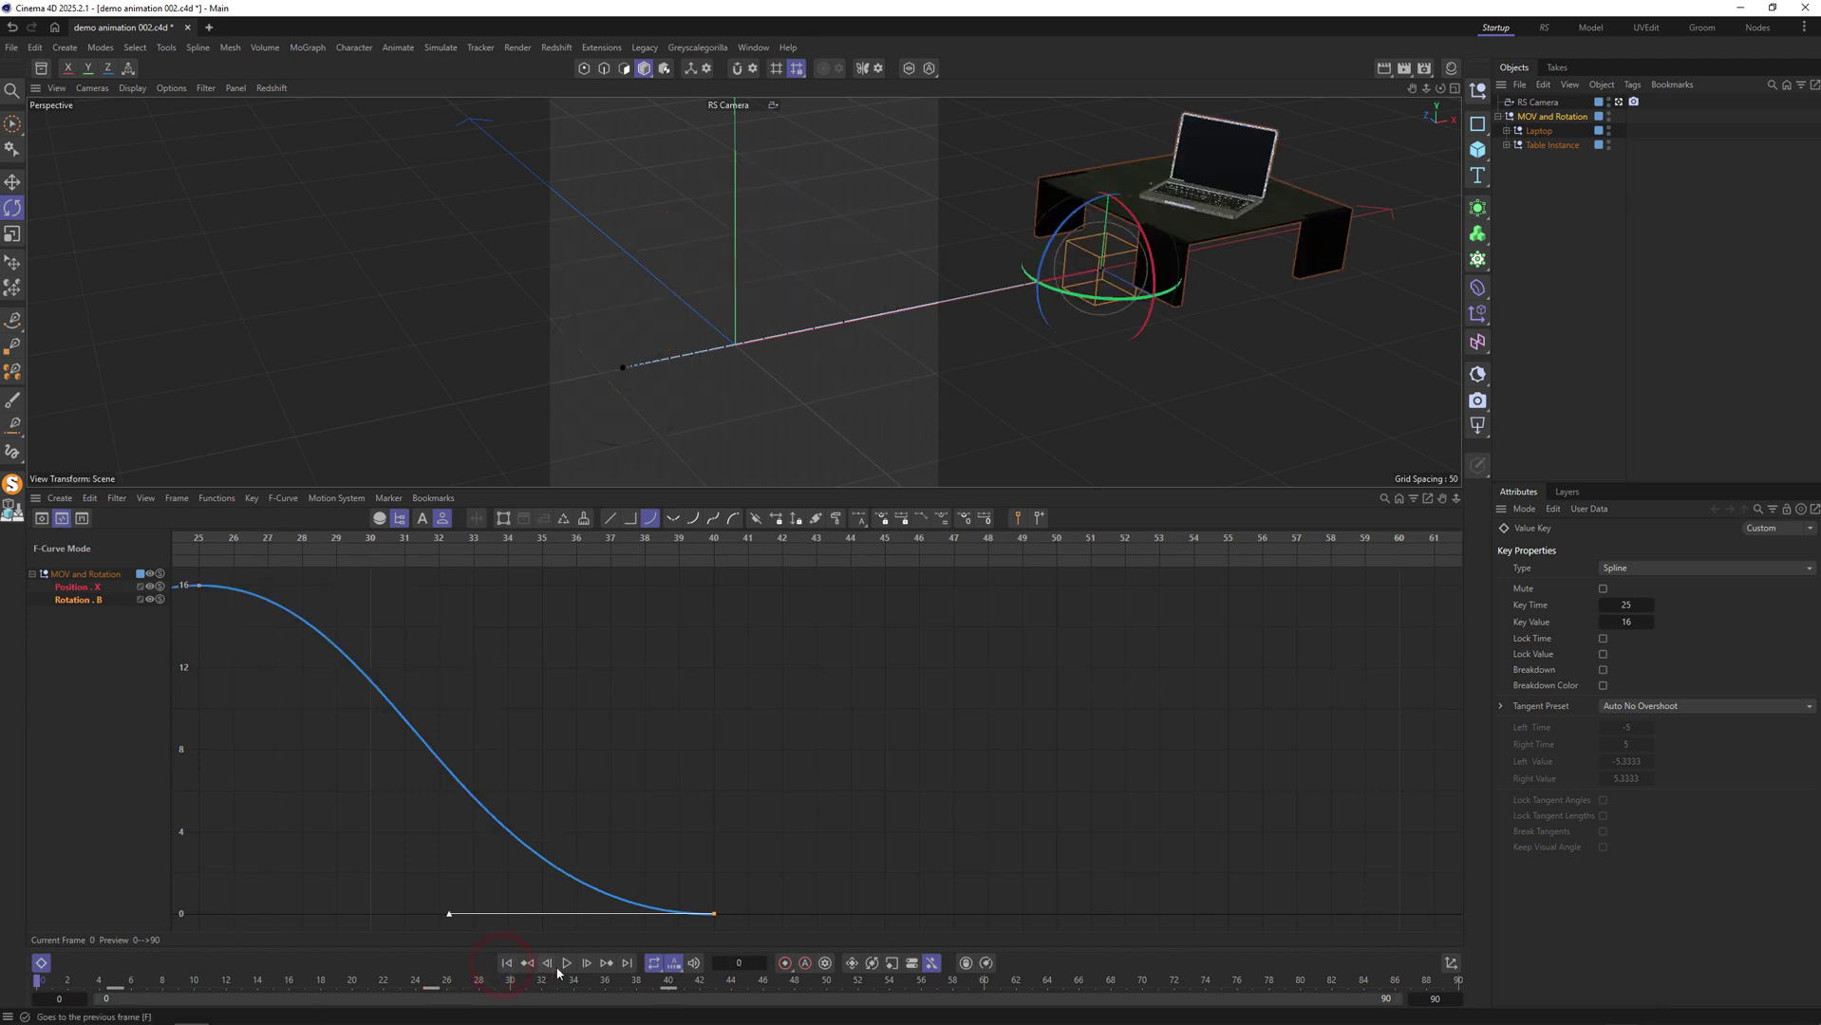
{"action": "left_click", "coordinate": [566, 963]}
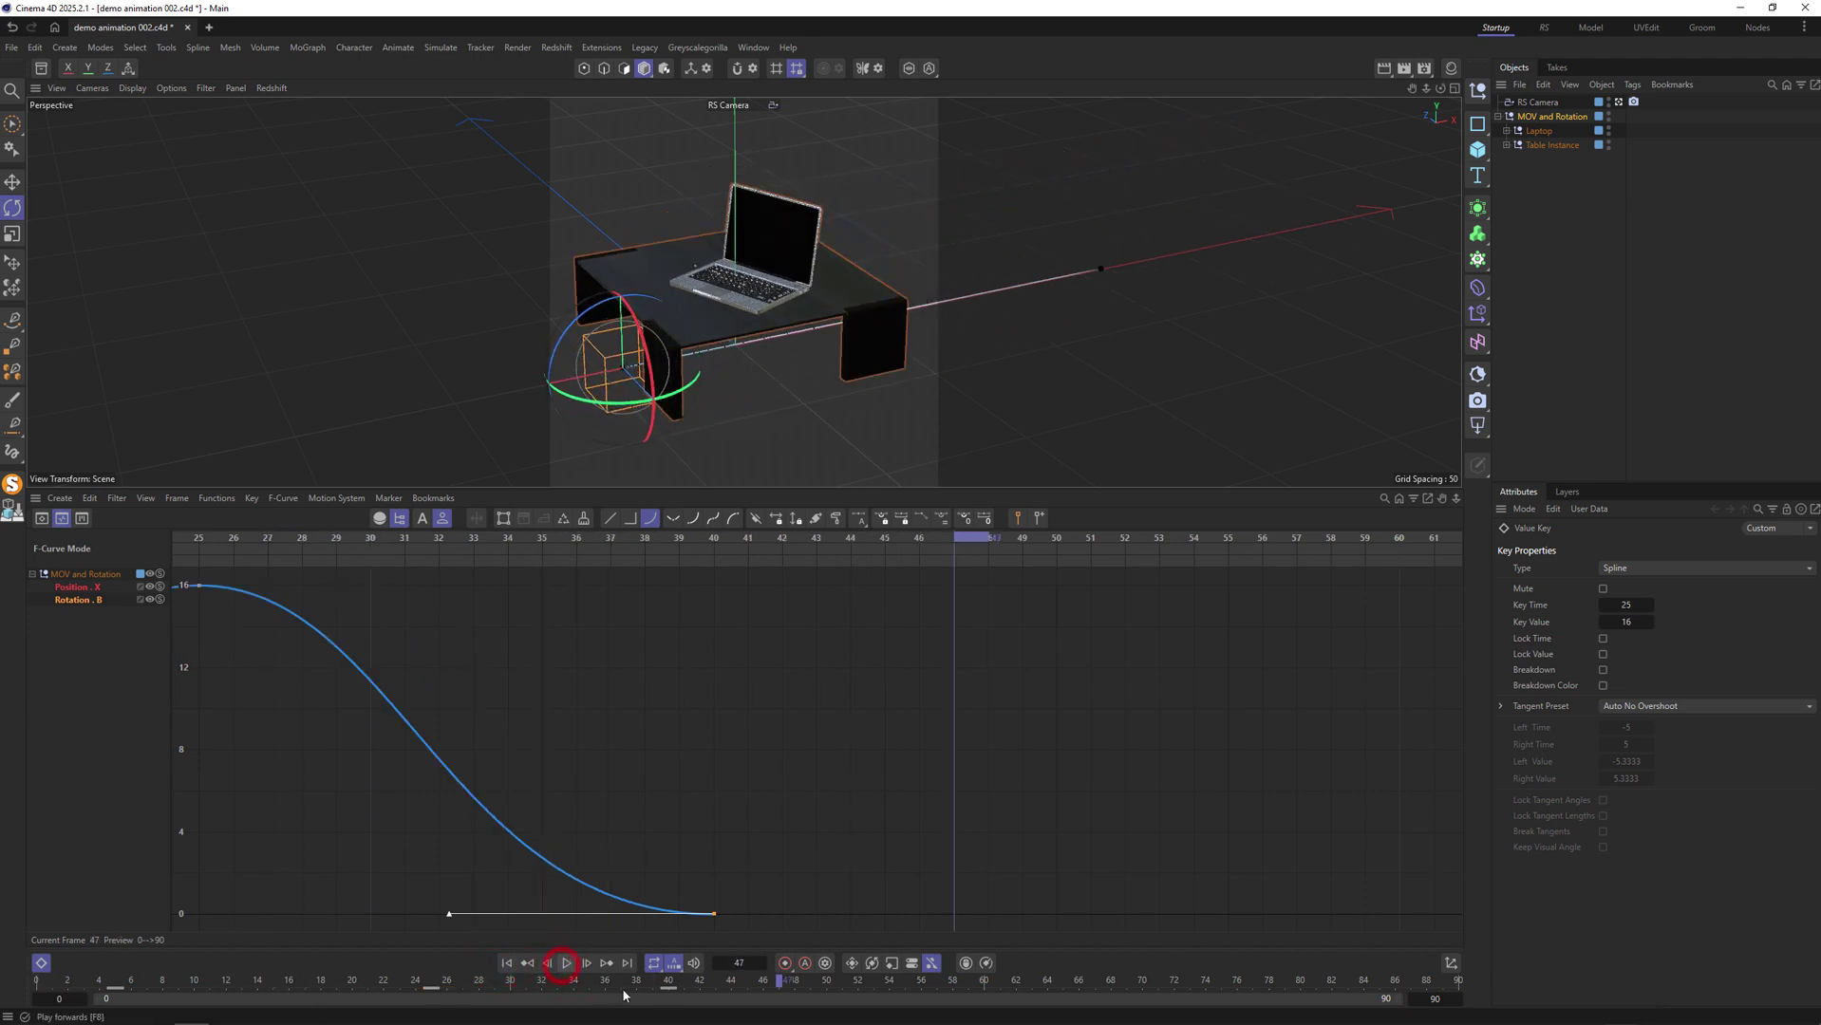
{"action": "left_click_drag", "start_coordinate": [670, 989], "coordinate": [592, 991]}
{"action": "left_click", "coordinate": [567, 962]}
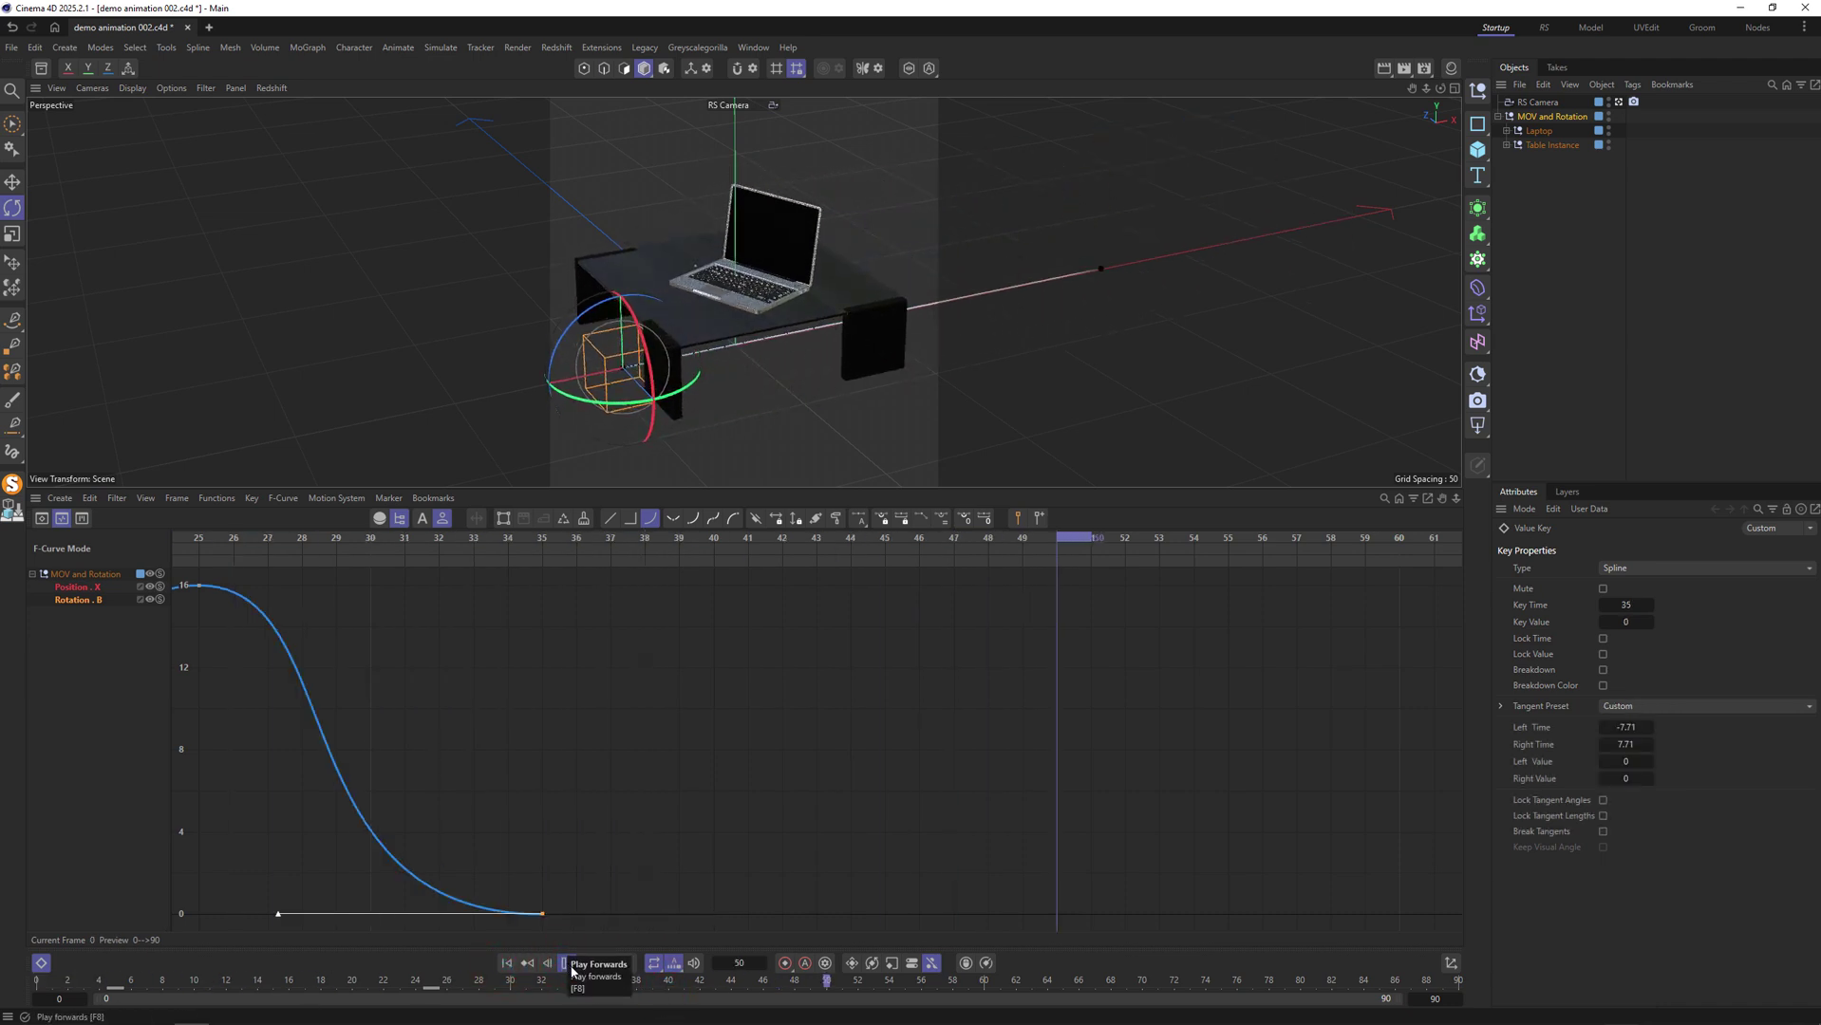
Break the frame 25 Rotation B key's tangents, shorten its outgoing handle to about 2 frames, and stop playback.
{"action": "left_click", "coordinate": [199, 586]}
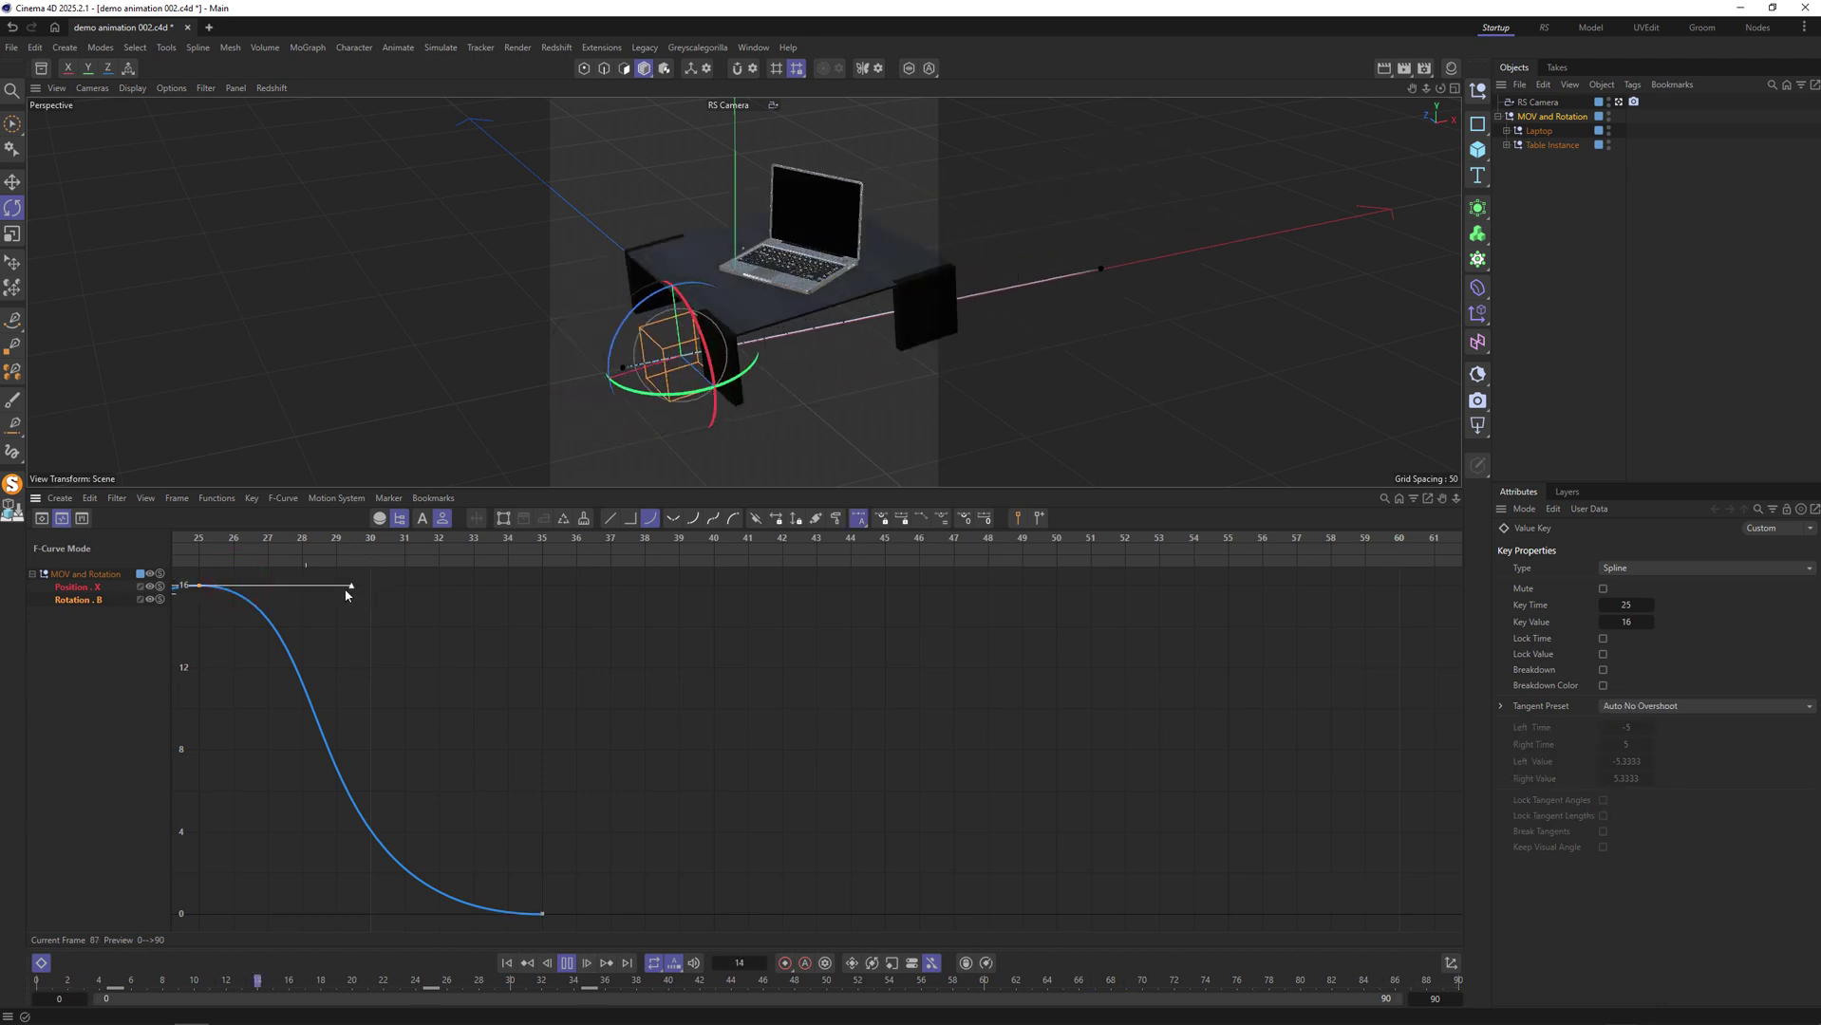
{"action": "left_click_drag", "start_coordinate": [320, 587], "coordinate": [273, 588], "text": "shift"}
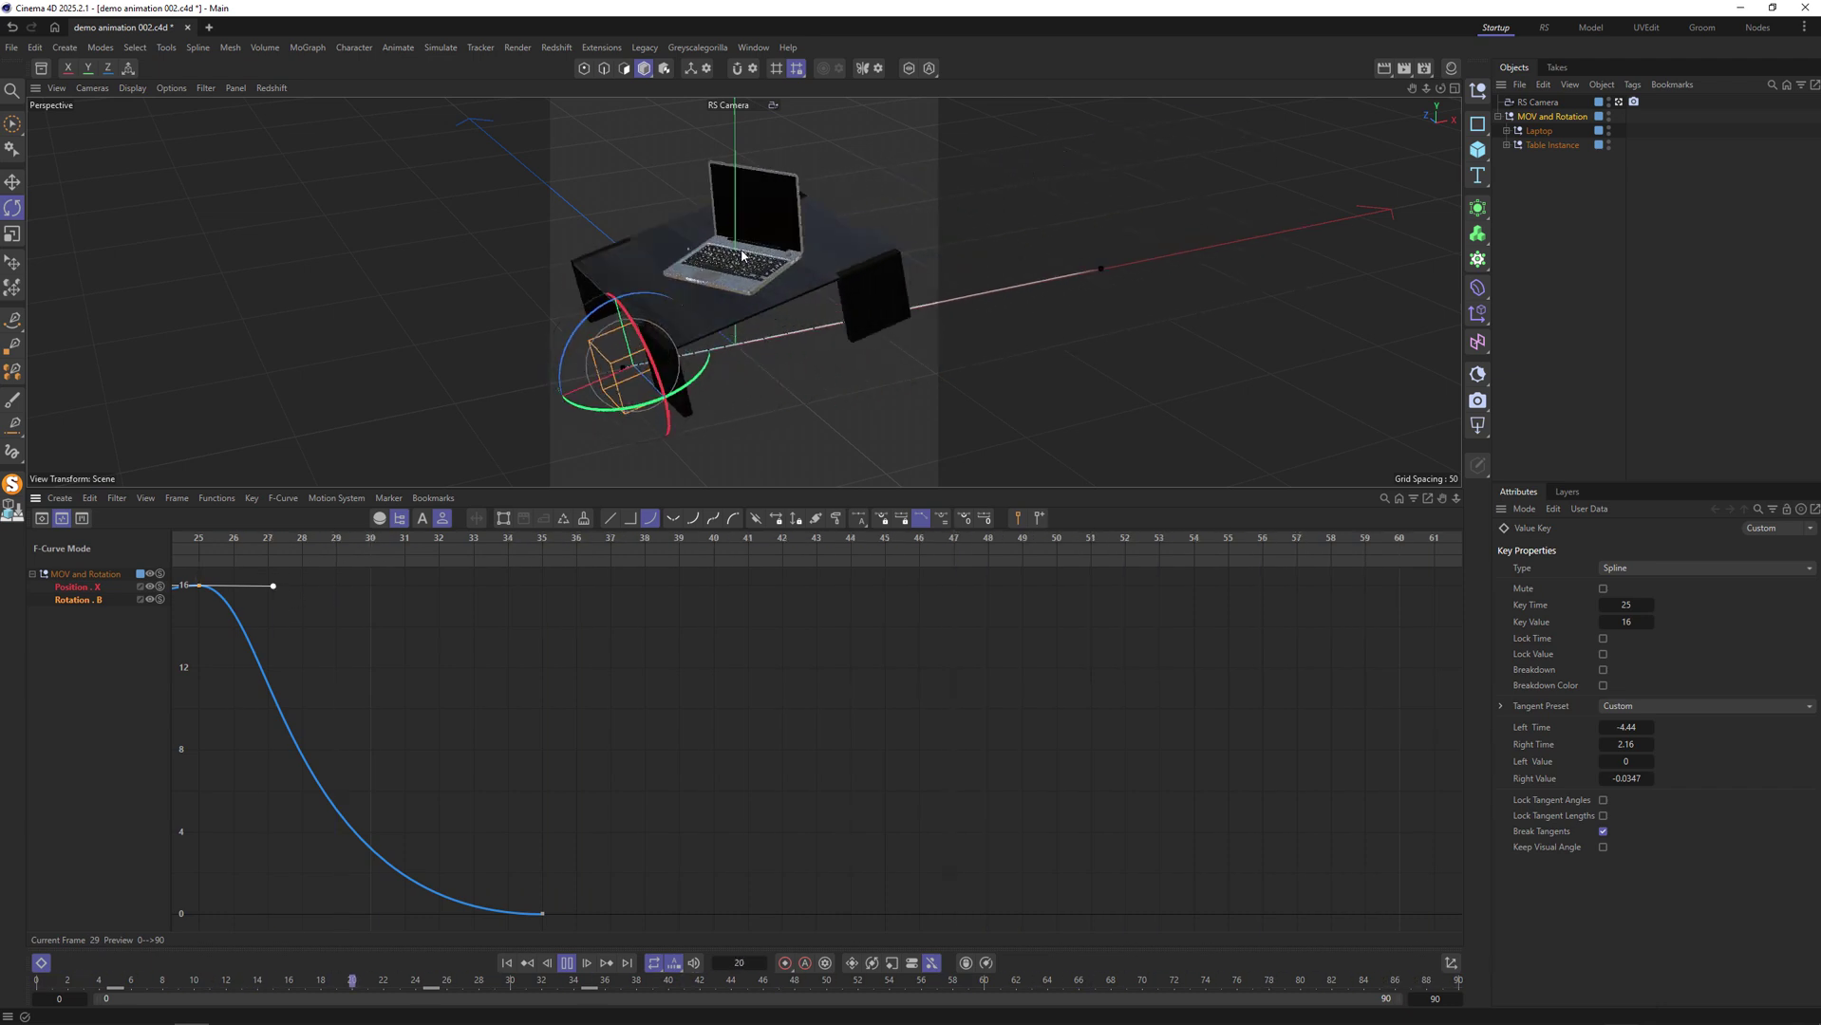
{"action": "key", "text": "F8"}
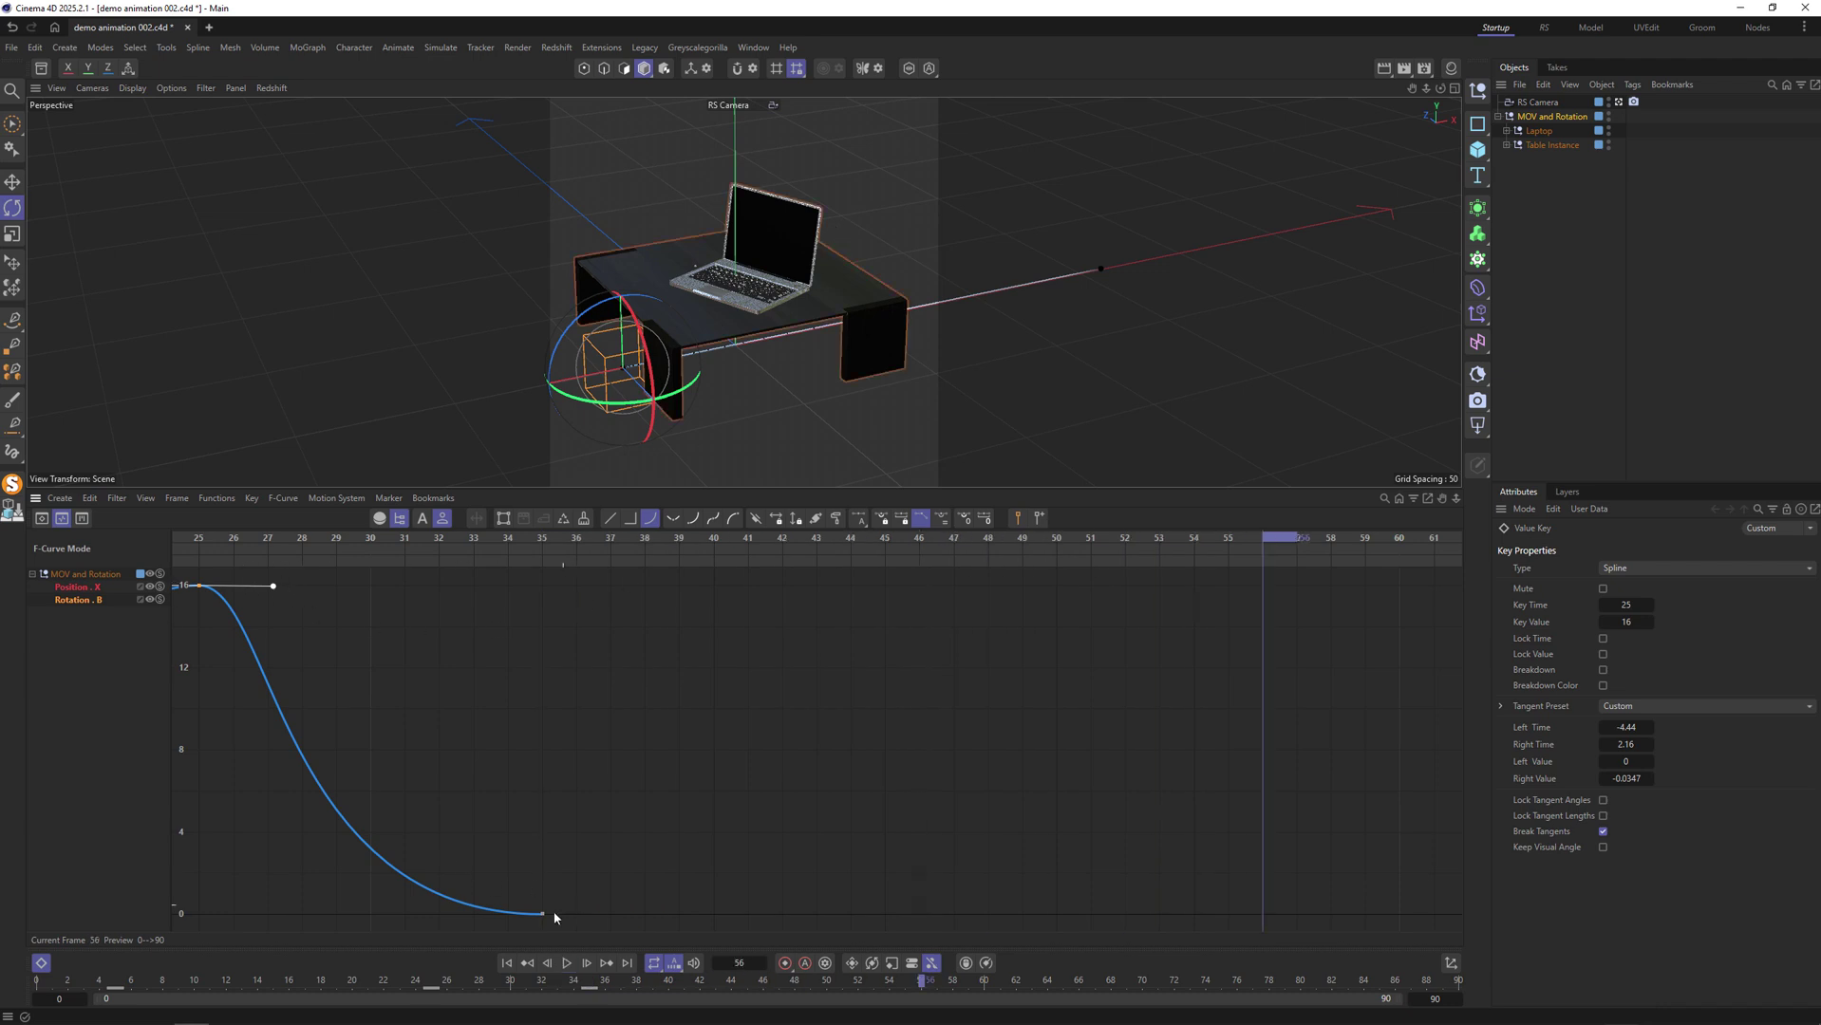
Move the ending Rotation B key to frame 36 and play back the tilt.
{"action": "left_click", "coordinate": [588, 990]}
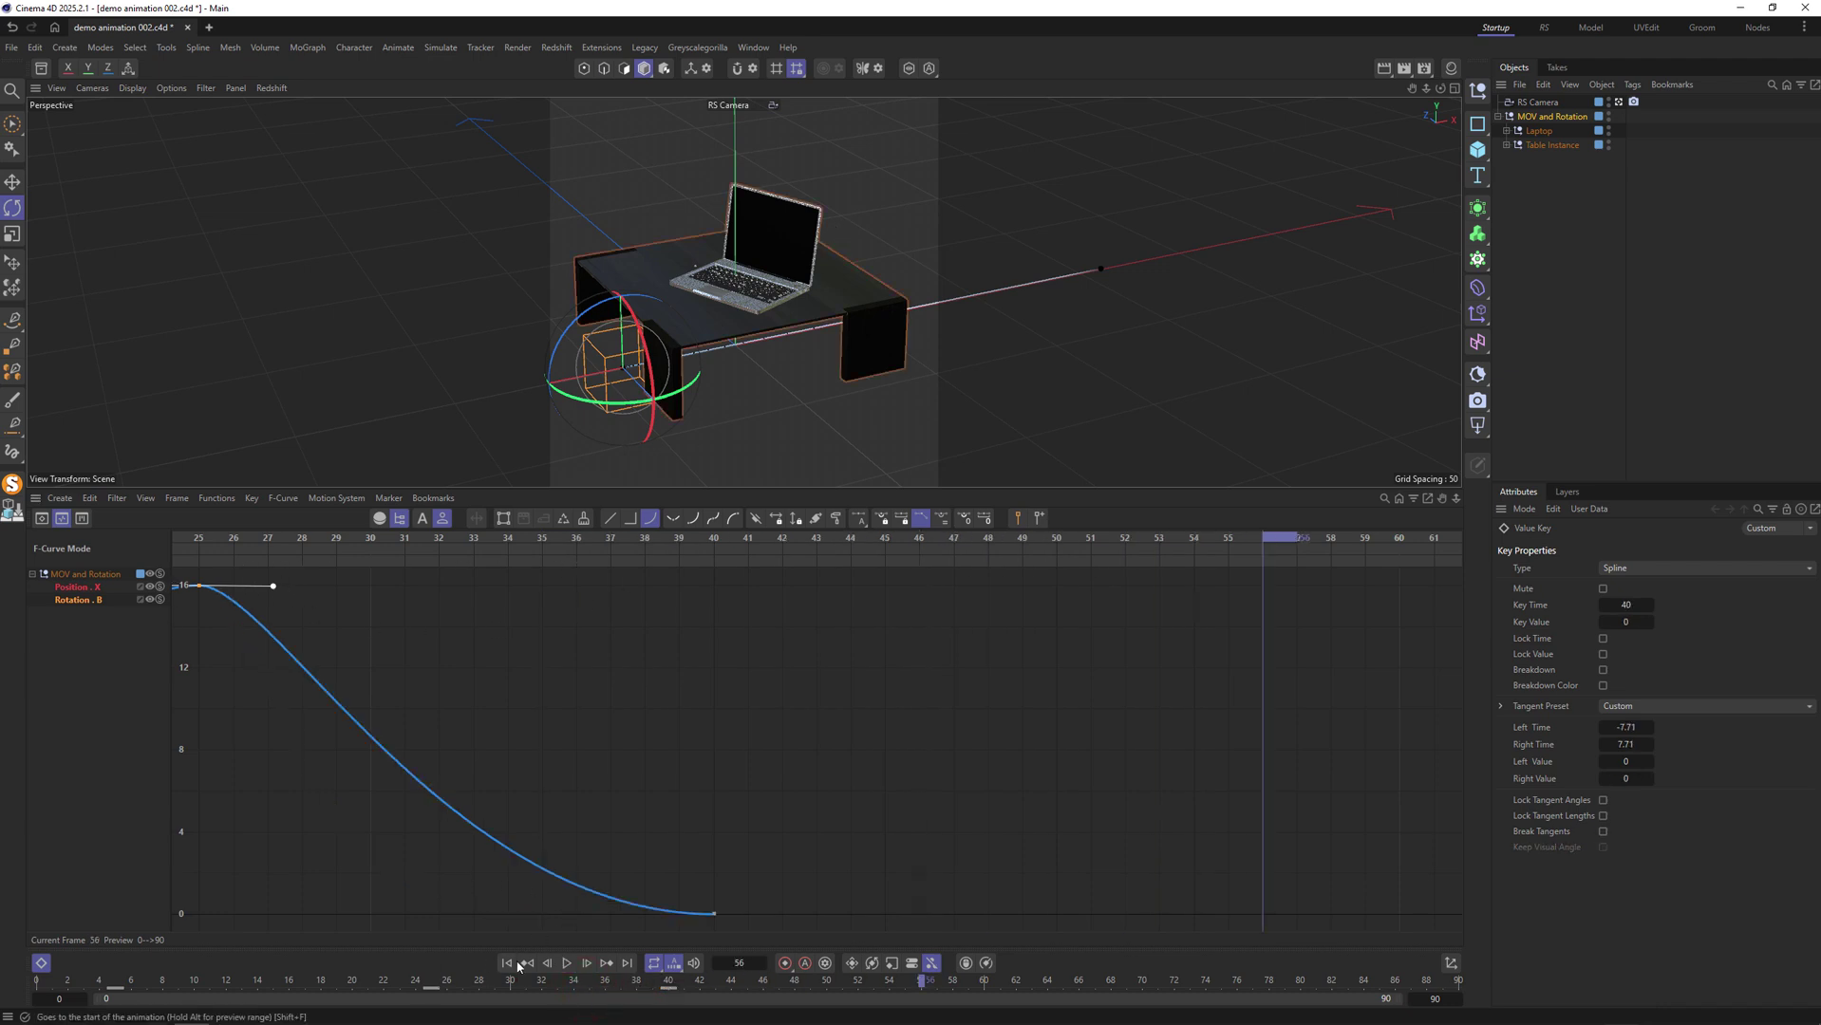
{"action": "key", "text": "F8"}
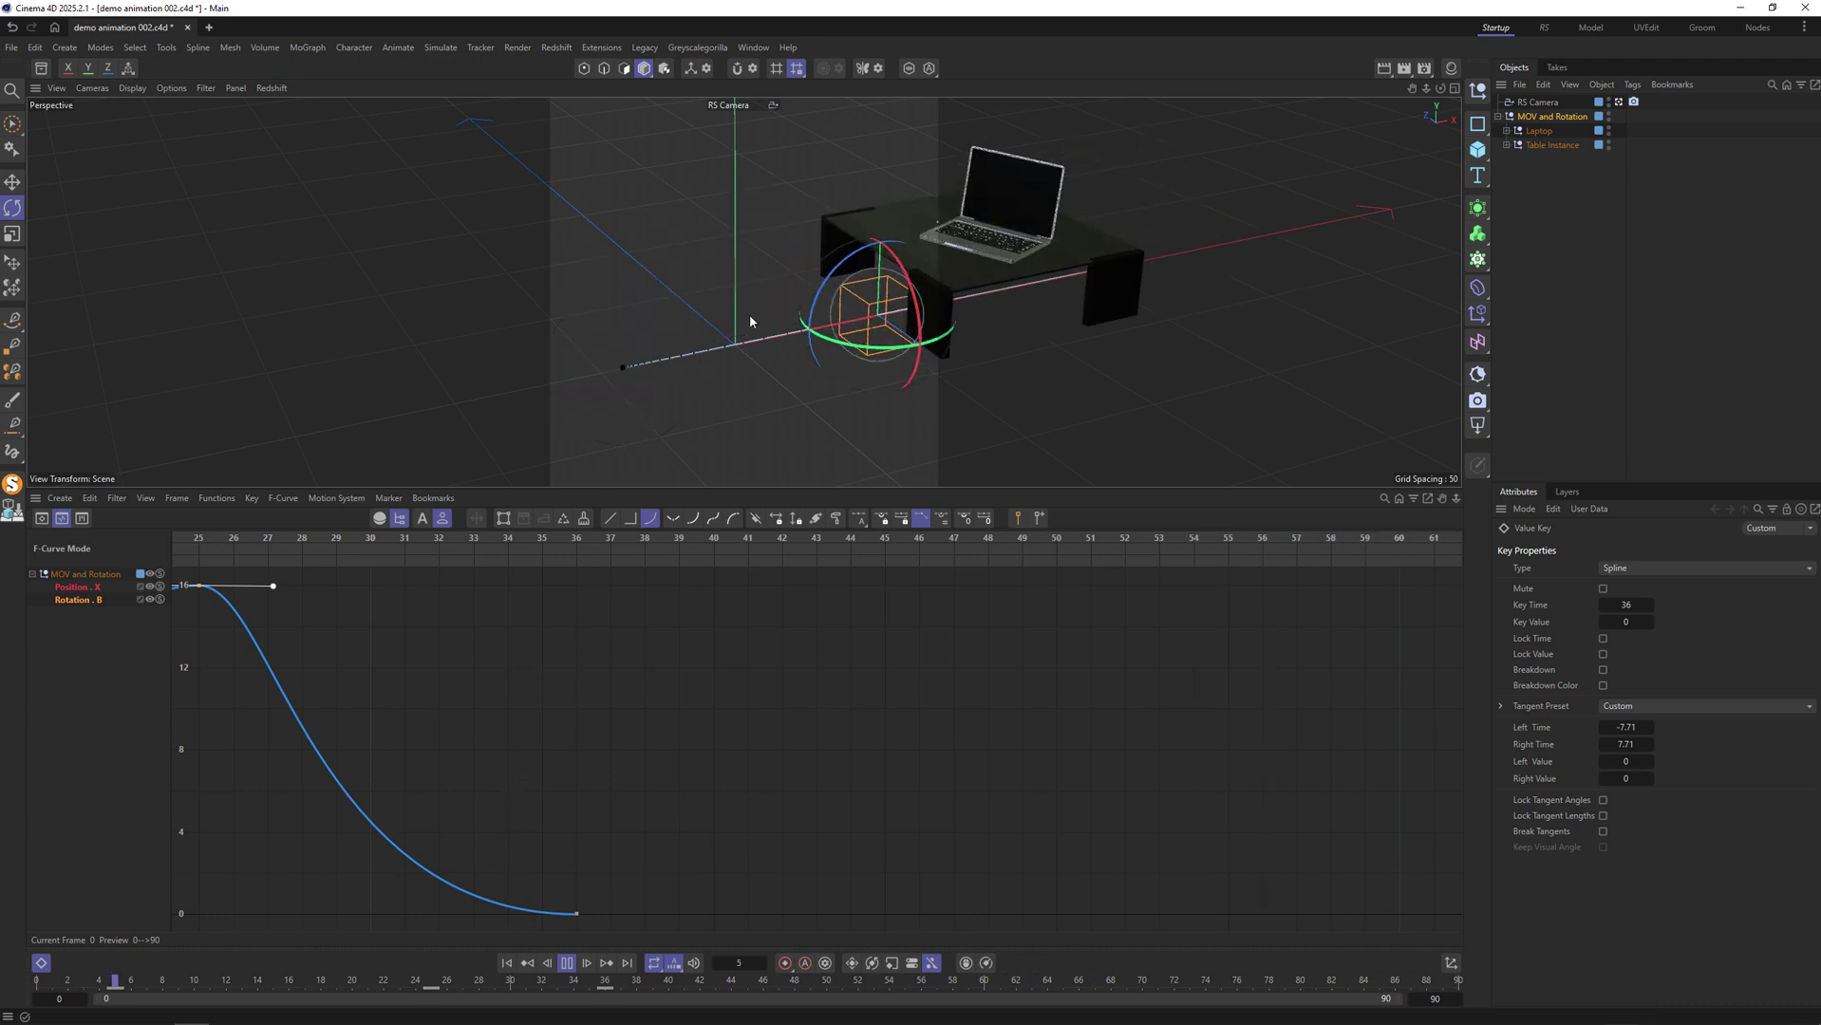
{"action": "left_click", "coordinate": [563, 966]}
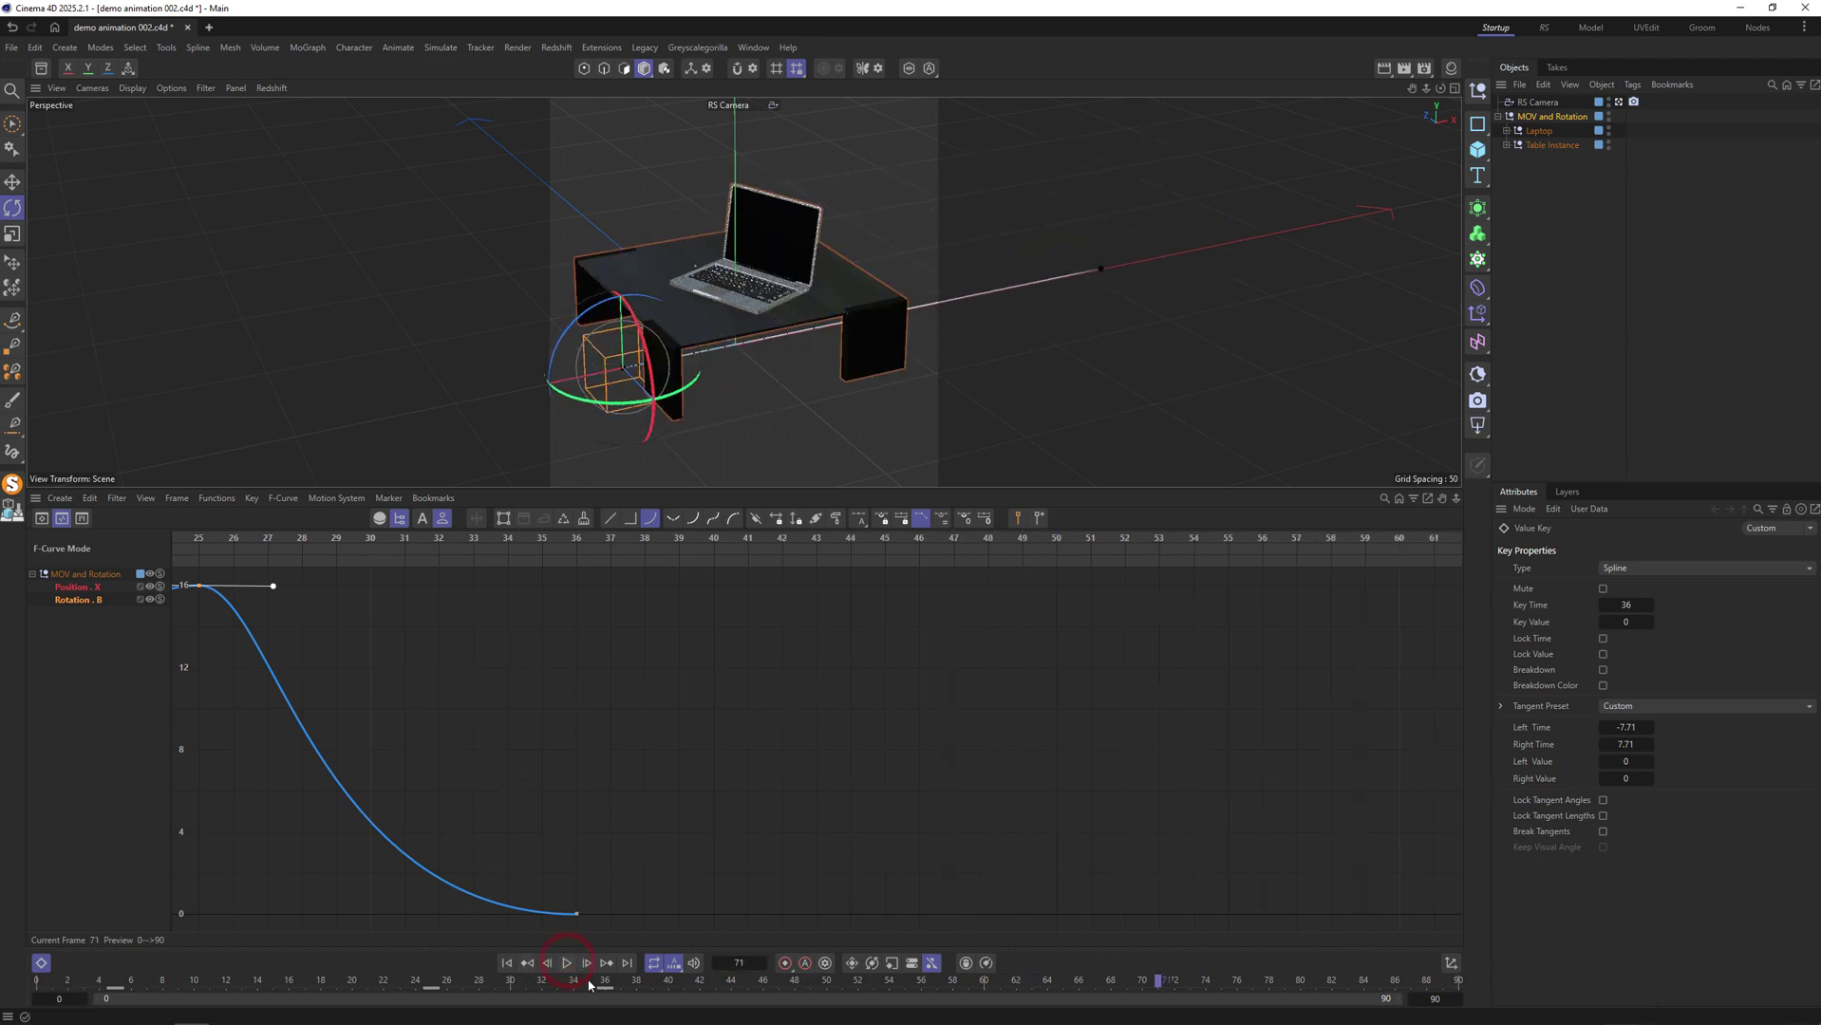
Key MOV and Rotation's Rotation B at 4 on frame 42 and at 0 on frame 50 to add a small bounce.
{"action": "left_click_drag", "start_coordinate": [581, 983], "coordinate": [699, 987]}
{"action": "left_click", "coordinate": [1568, 117]}
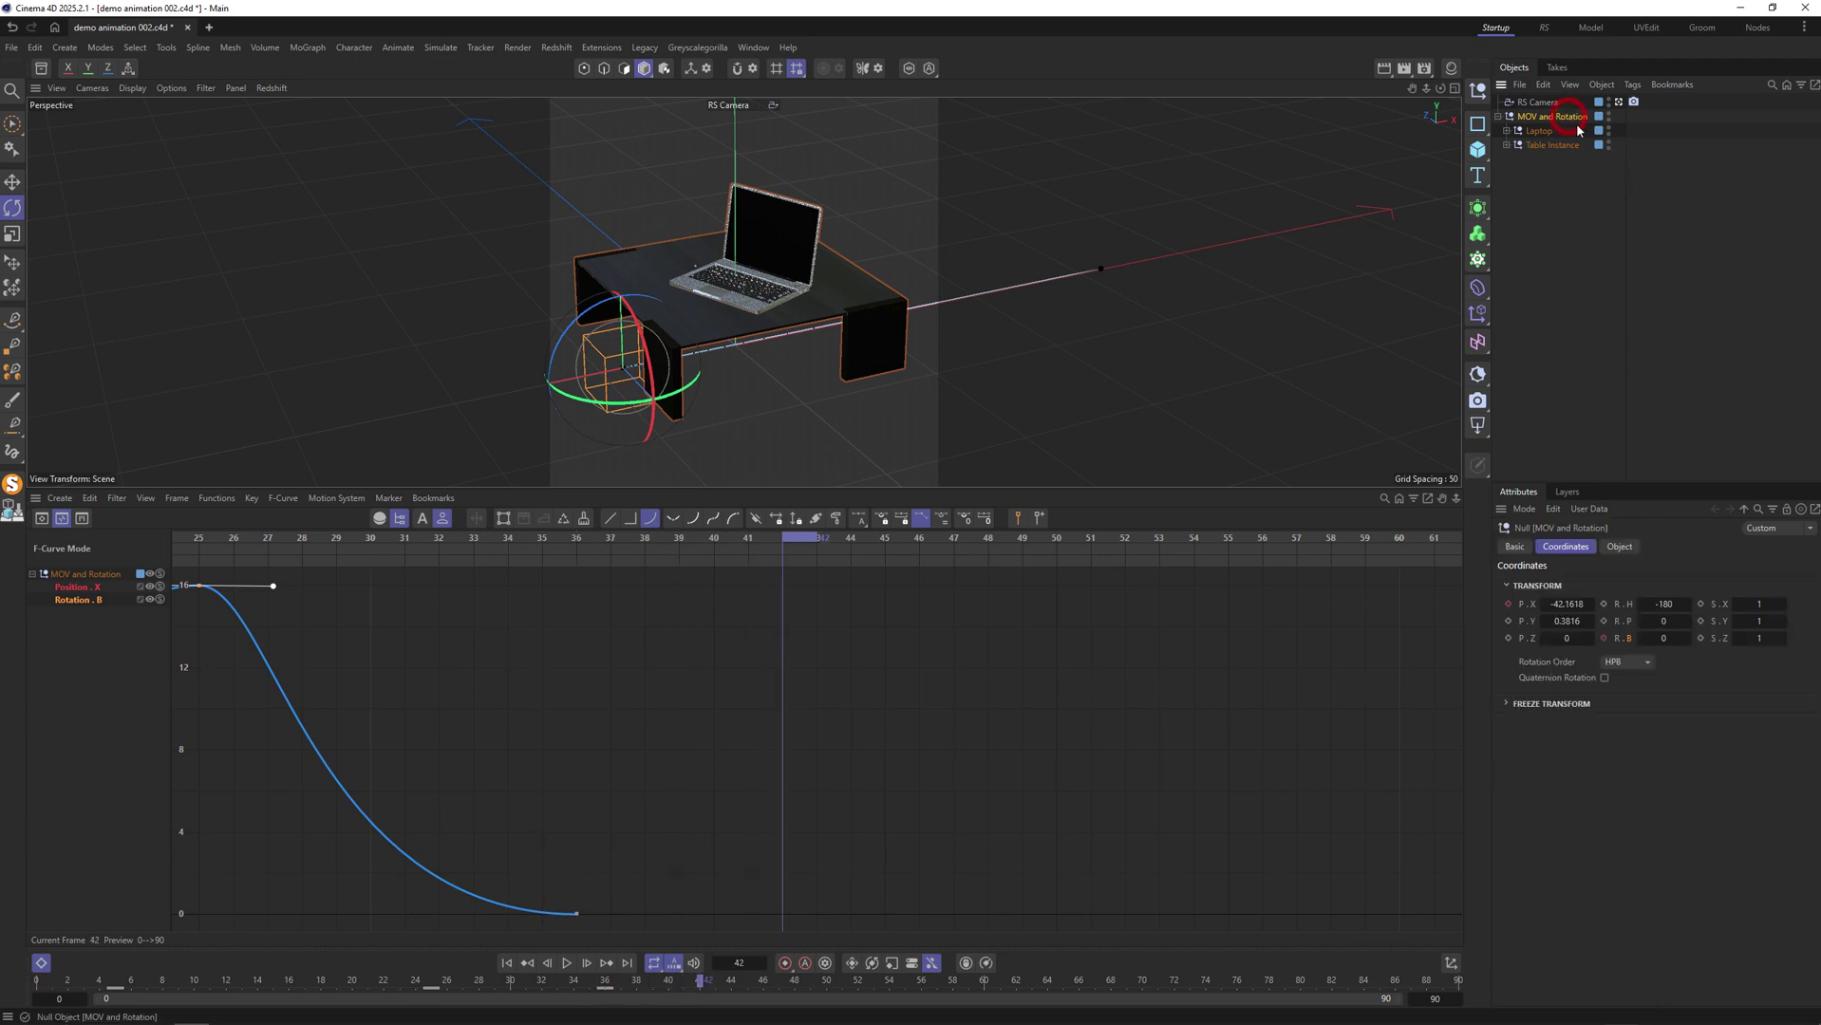
{"action": "left_click_drag", "start_coordinate": [1699, 642], "coordinate": [1695, 626]}
{"action": "left_click", "coordinate": [1604, 638]}
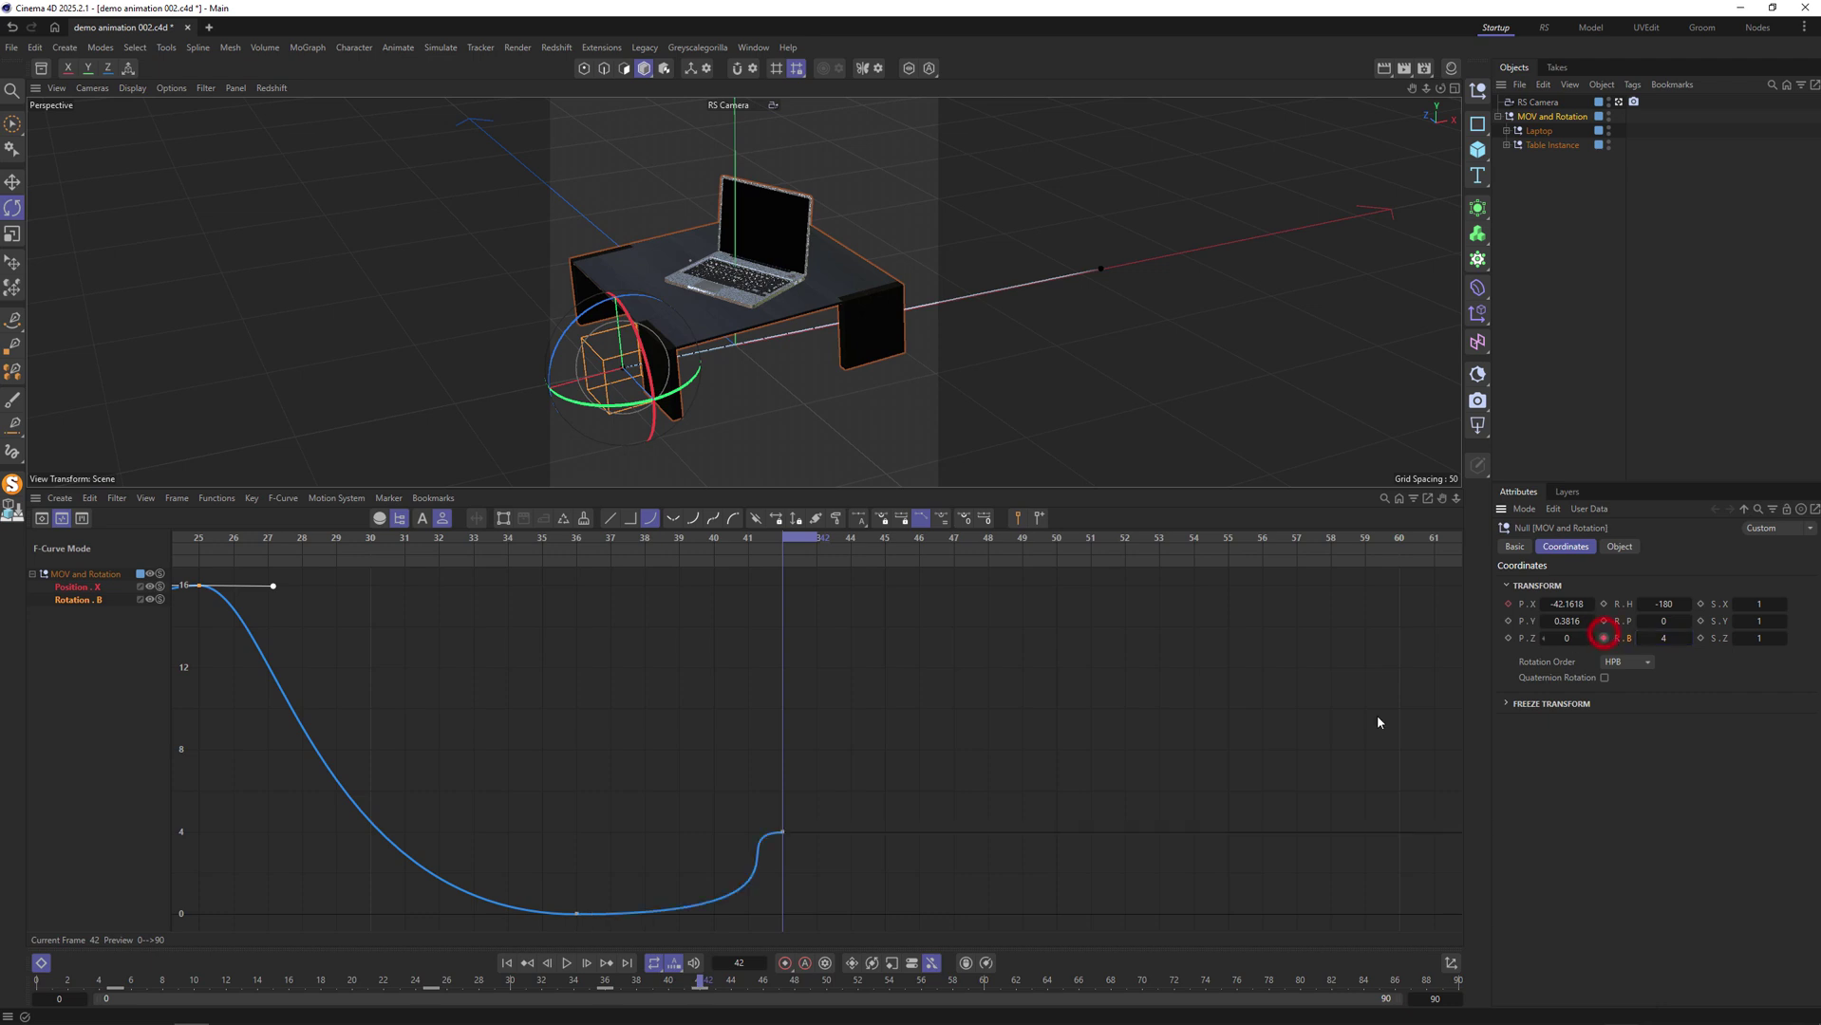
{"action": "left_click", "coordinate": [828, 985]}
{"action": "double_click", "coordinate": [1671, 638]}
{"action": "type", "text": "0"}
{"action": "key", "text": "Return"}
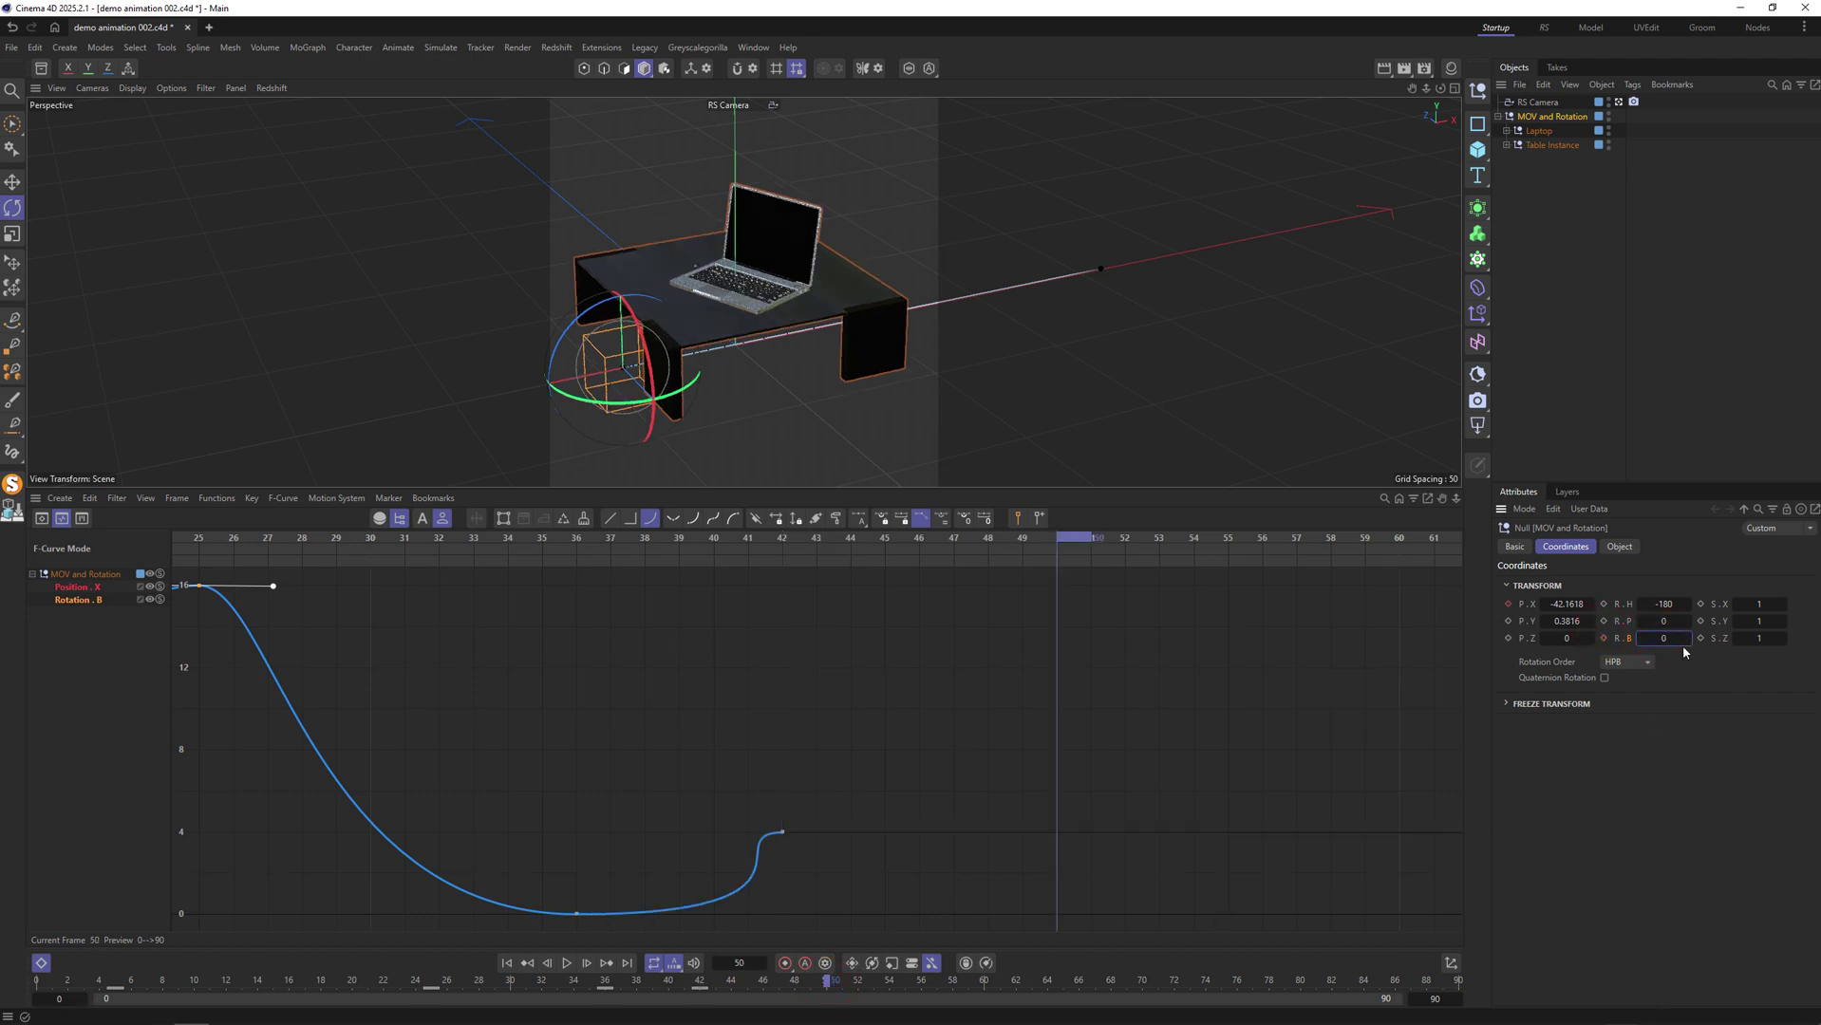
{"action": "left_click", "coordinate": [1603, 638]}
Break the frame 36 Rotation B key's tangents, shorten its outgoing handle to about 3.1 frames, and play back the bounce.
{"action": "left_click", "coordinate": [782, 832]}
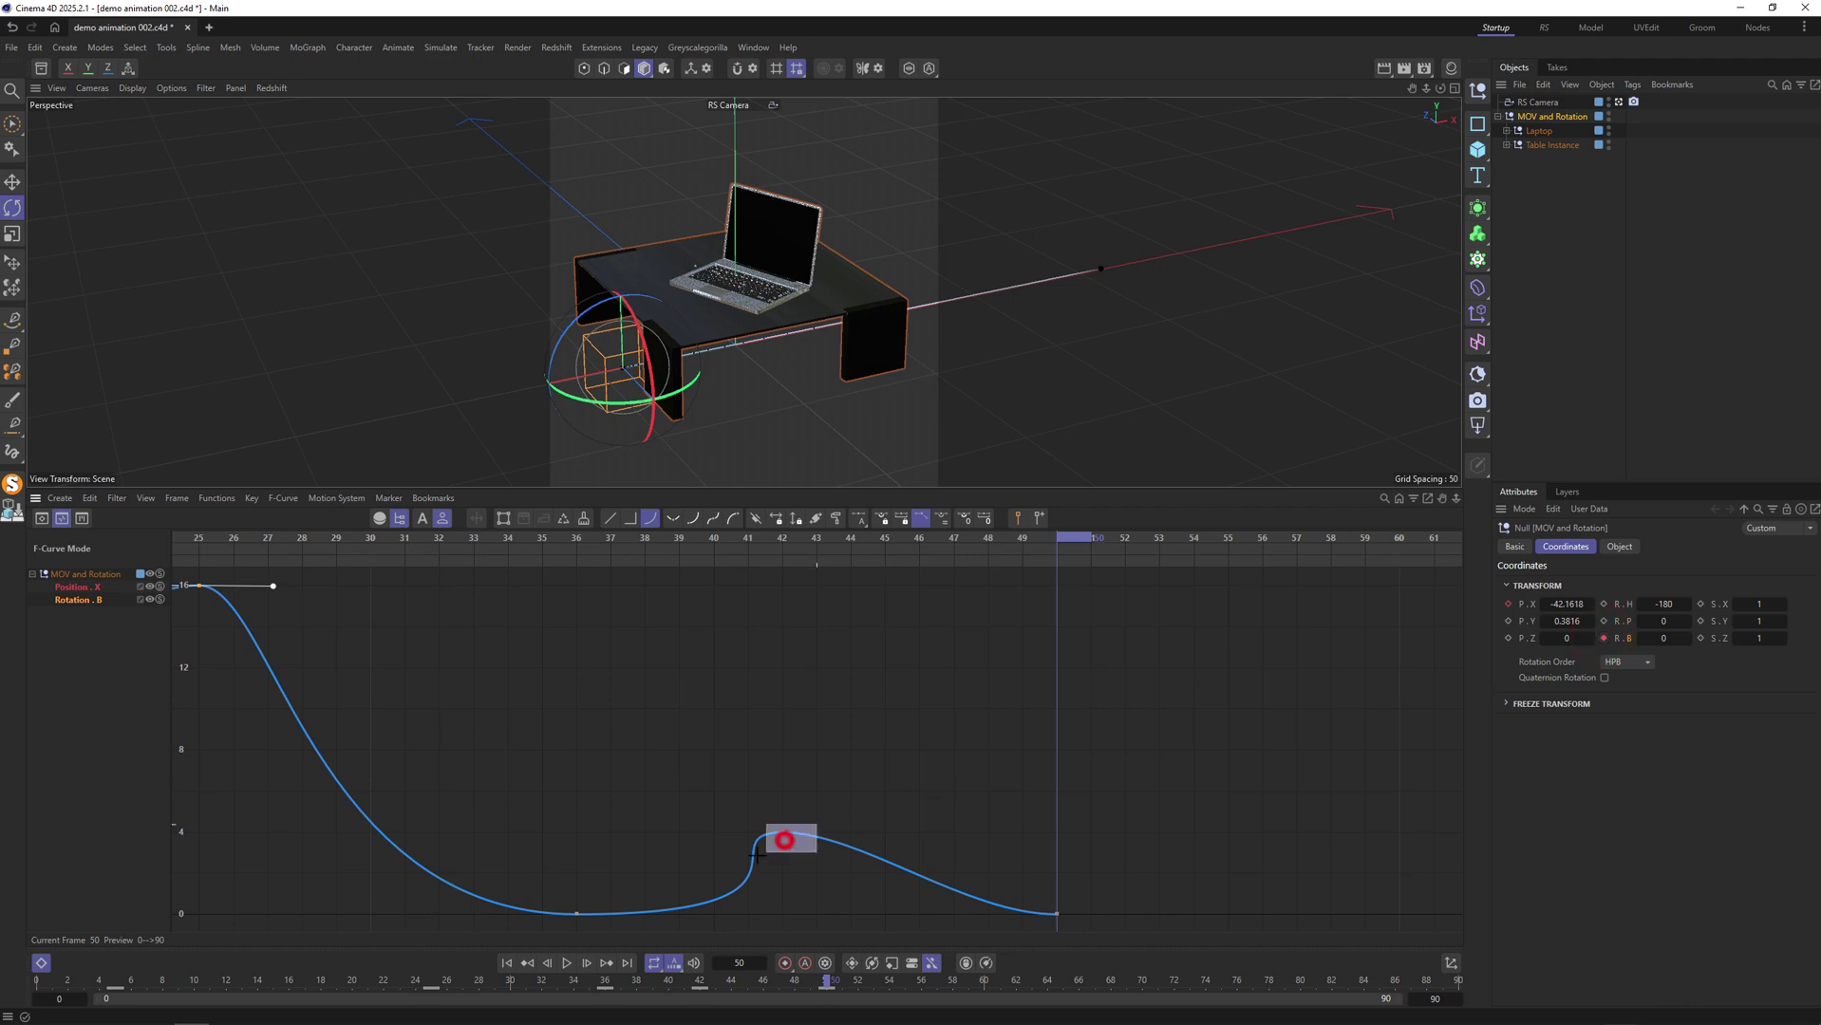
{"action": "left_click", "coordinate": [616, 897]}
{"action": "left_click_drag", "start_coordinate": [839, 917], "coordinate": [683, 917]}
{"action": "key", "text": "ctrl+z"}
{"action": "left_click", "coordinate": [567, 964]}
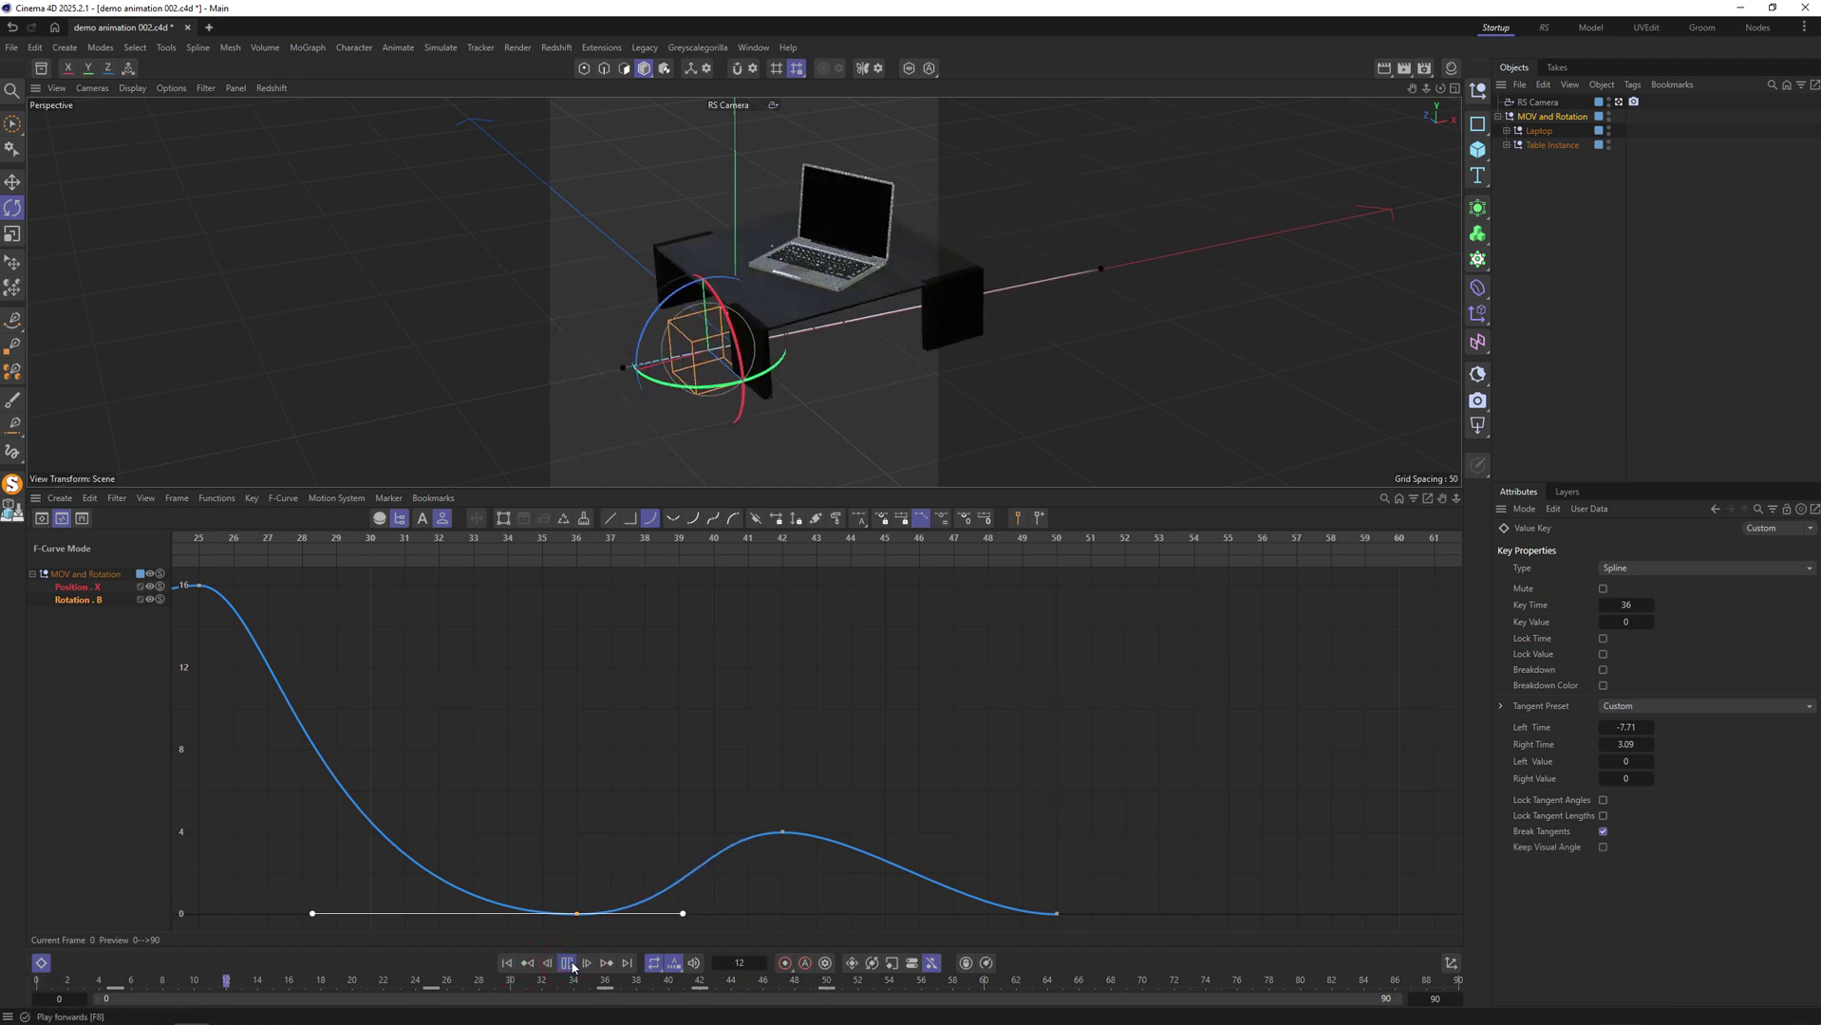
{"action": "left_click", "coordinate": [568, 964]}
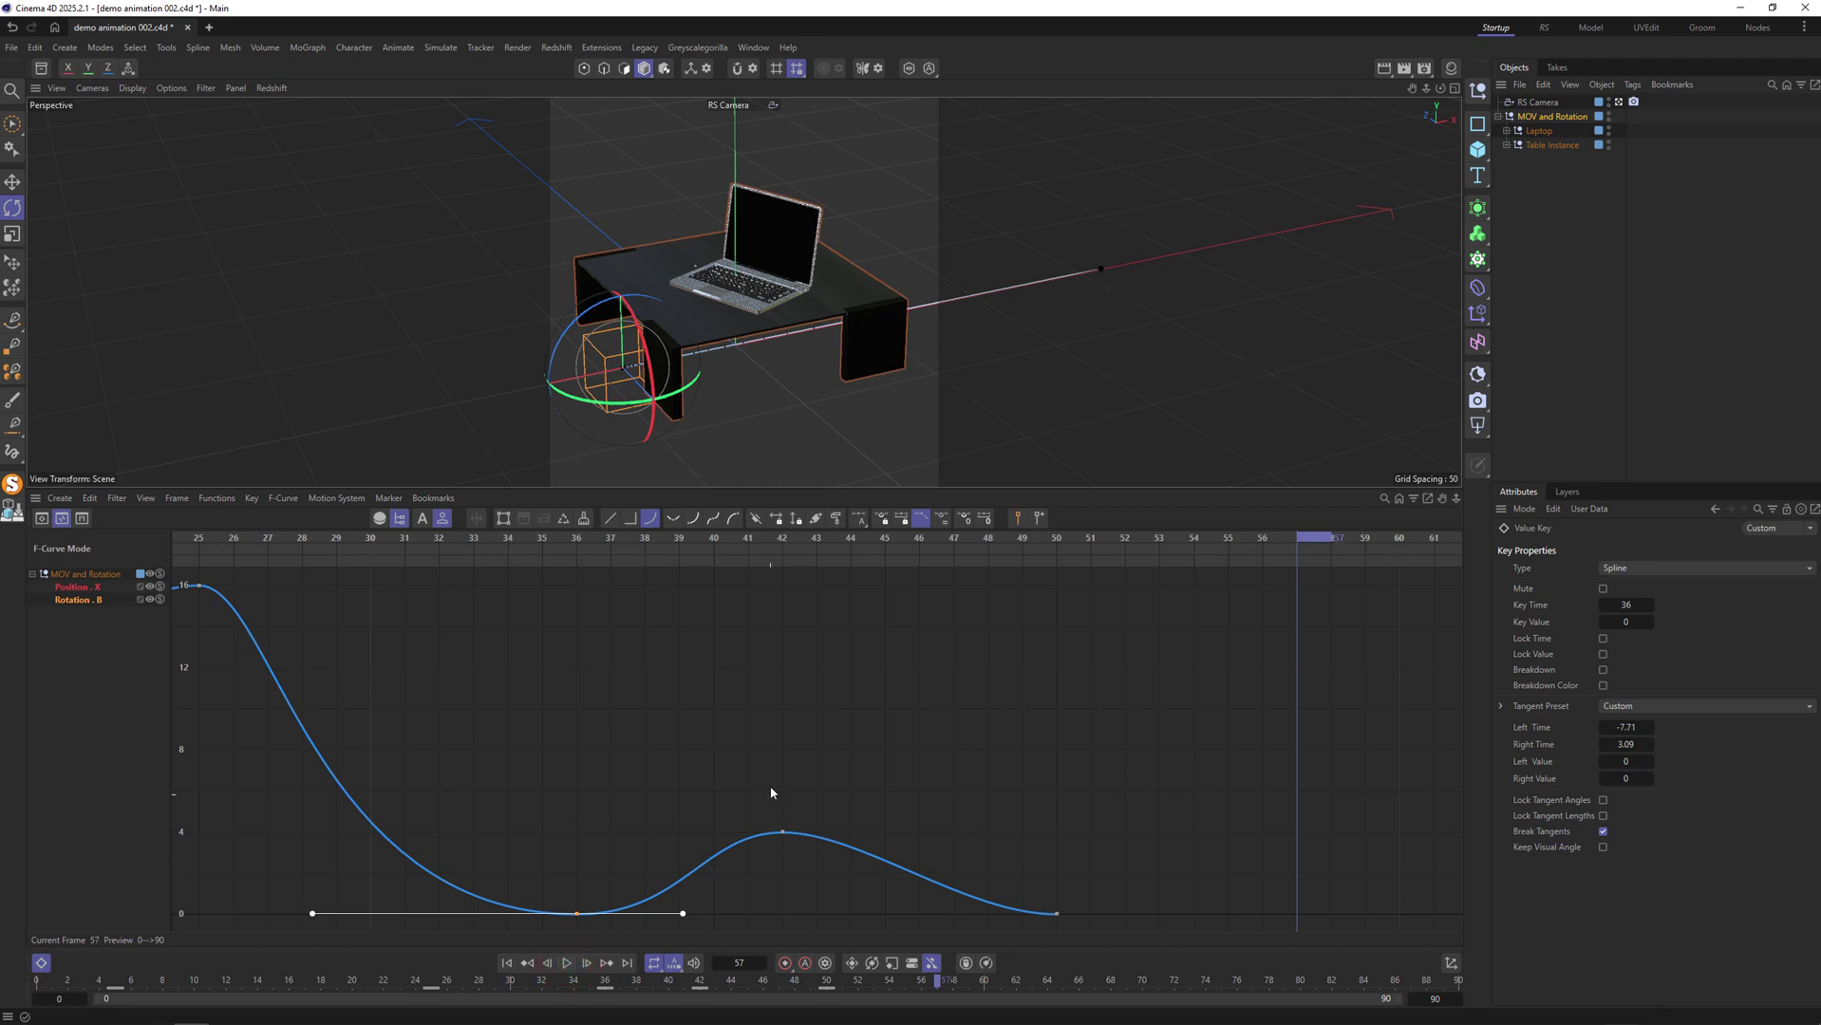
Delete the Rotation B keys at frames 42 and 50 and play back the animation.
{"action": "left_click_drag", "start_coordinate": [771, 793], "coordinate": [1170, 901]}
{"action": "key", "text": "Delete"}
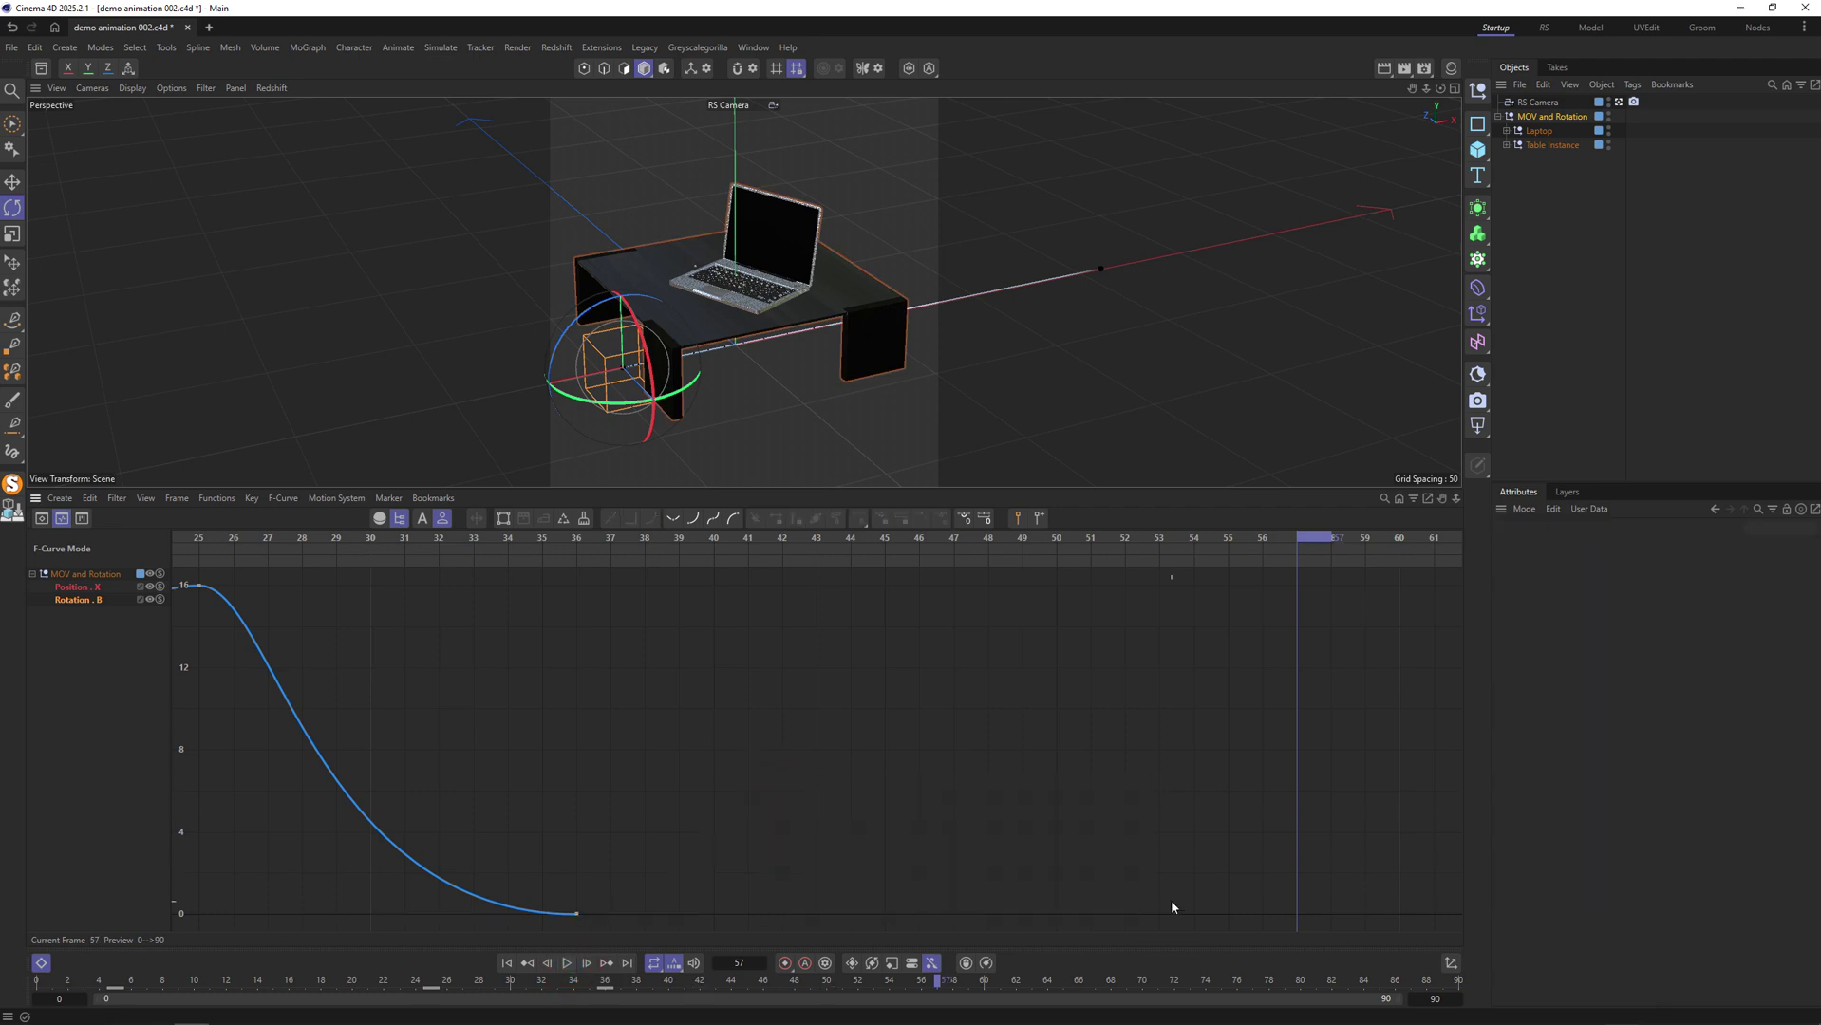
{"action": "left_click", "coordinate": [568, 964]}
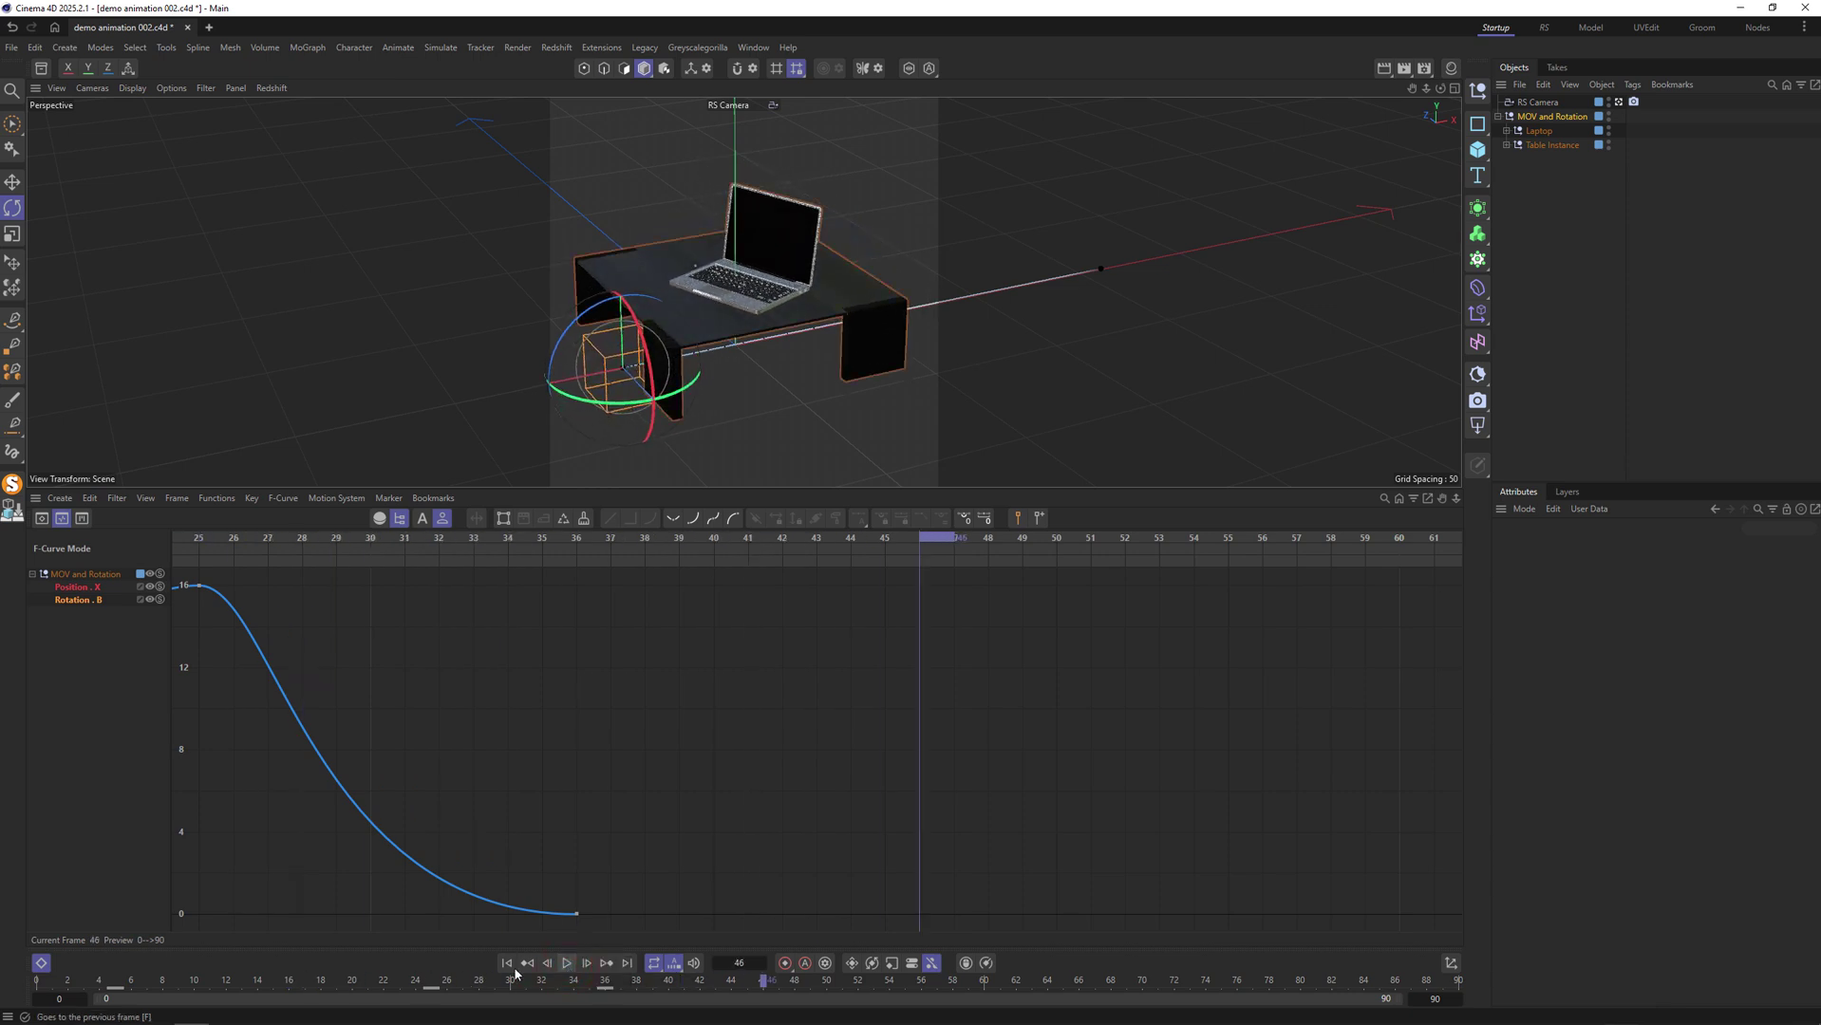
At frame 36, group the Laptop under a new parent null and name it null.
{"action": "left_click_drag", "start_coordinate": [446, 987], "coordinate": [605, 987]}
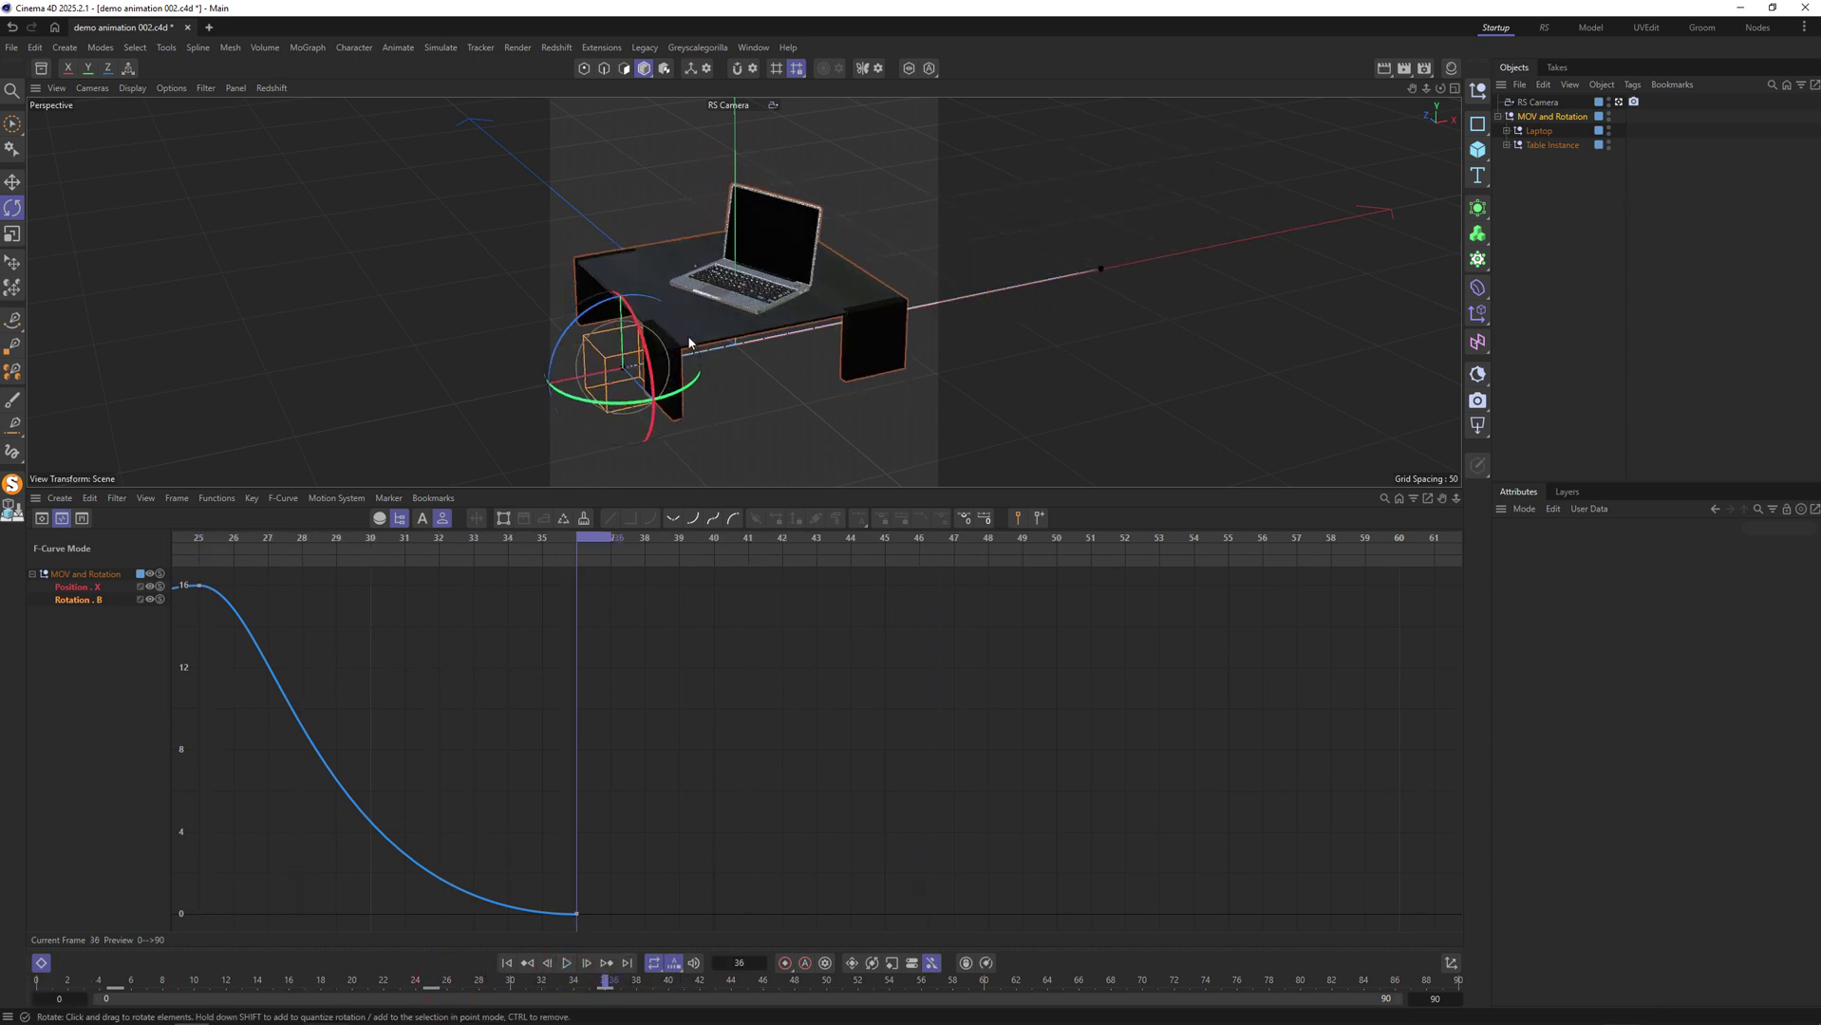
{"action": "left_click", "coordinate": [1538, 130]}
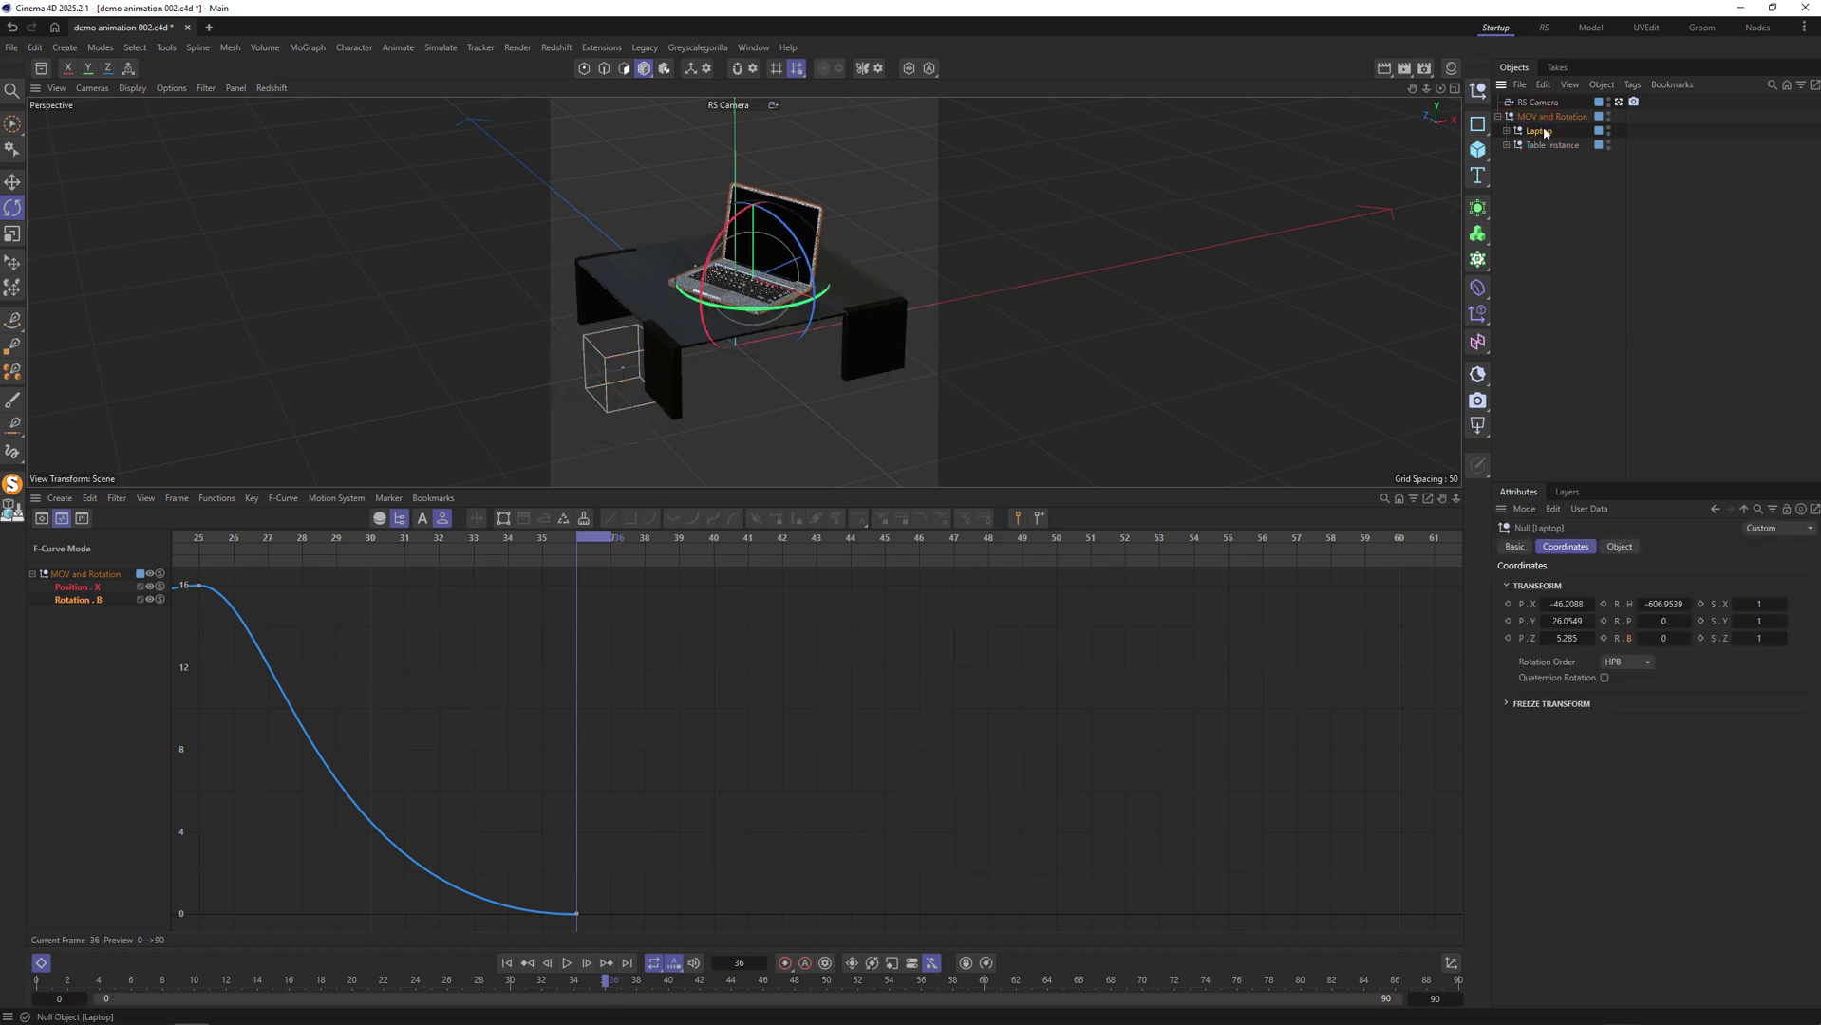
{"action": "key", "text": "ctrl+z"}
{"action": "double_click", "coordinate": [1536, 132]}
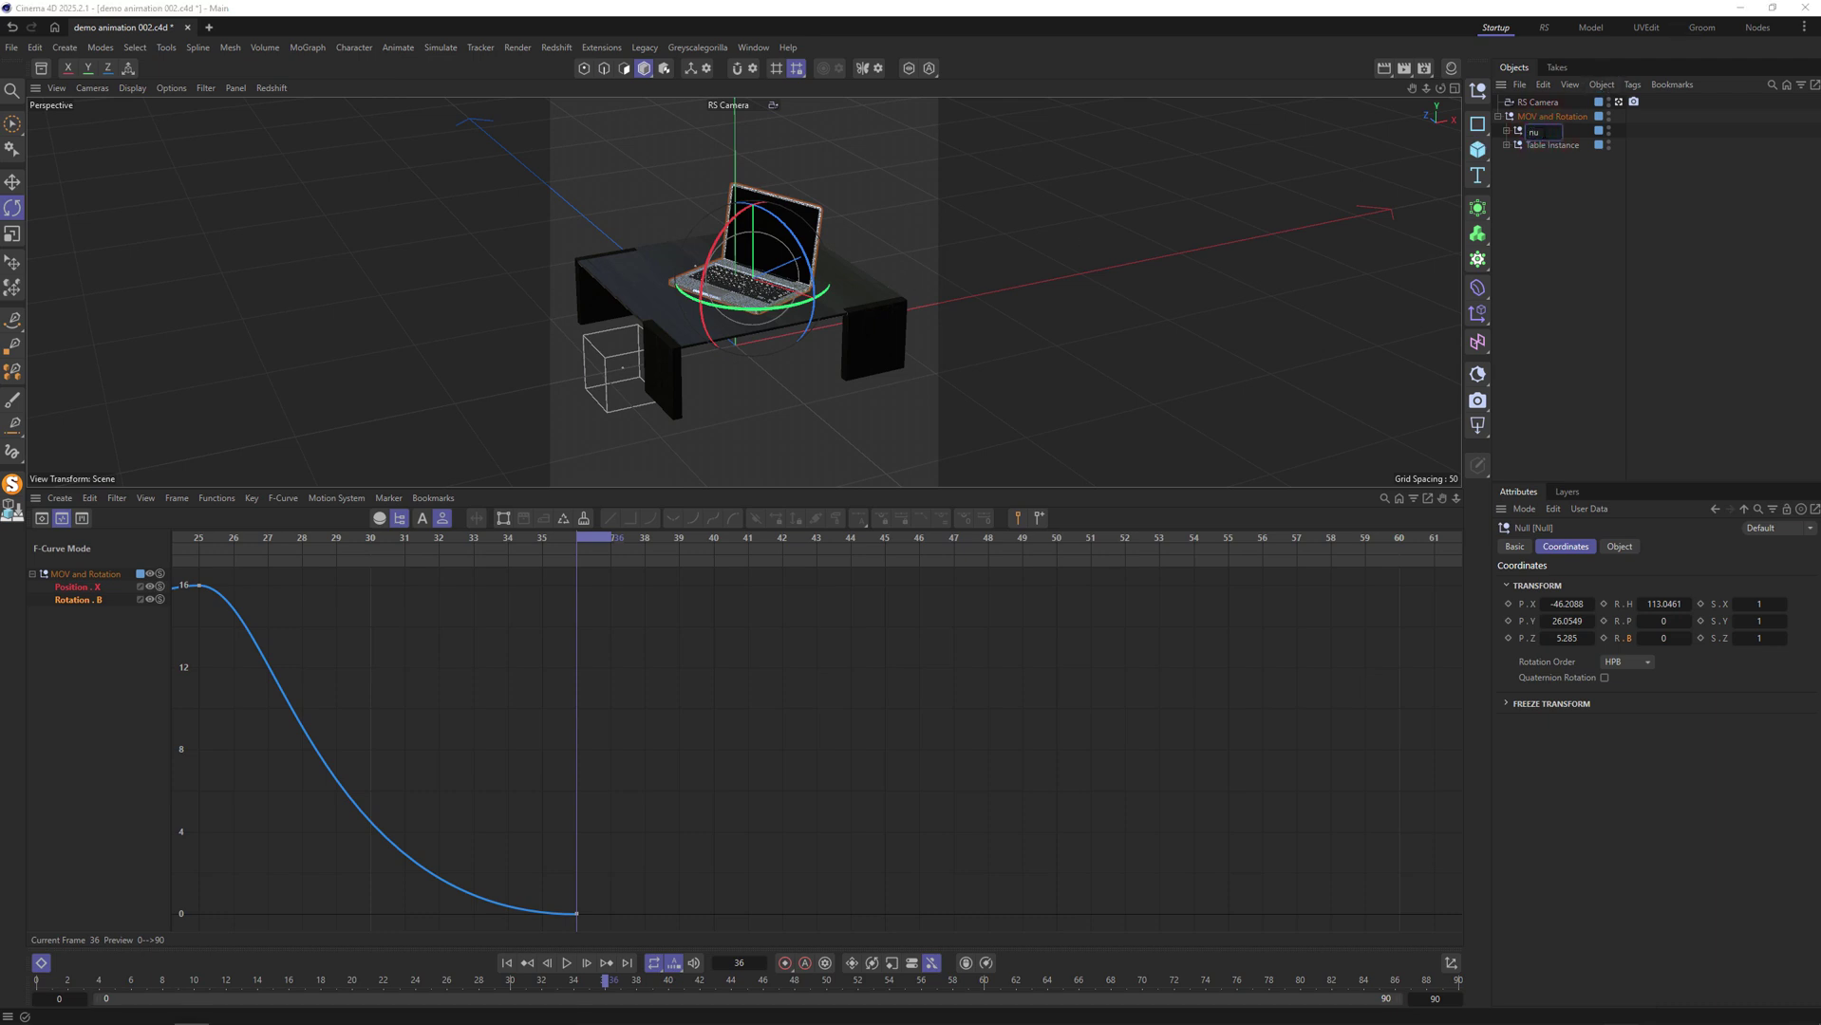
{"action": "key", "text": "Return"}
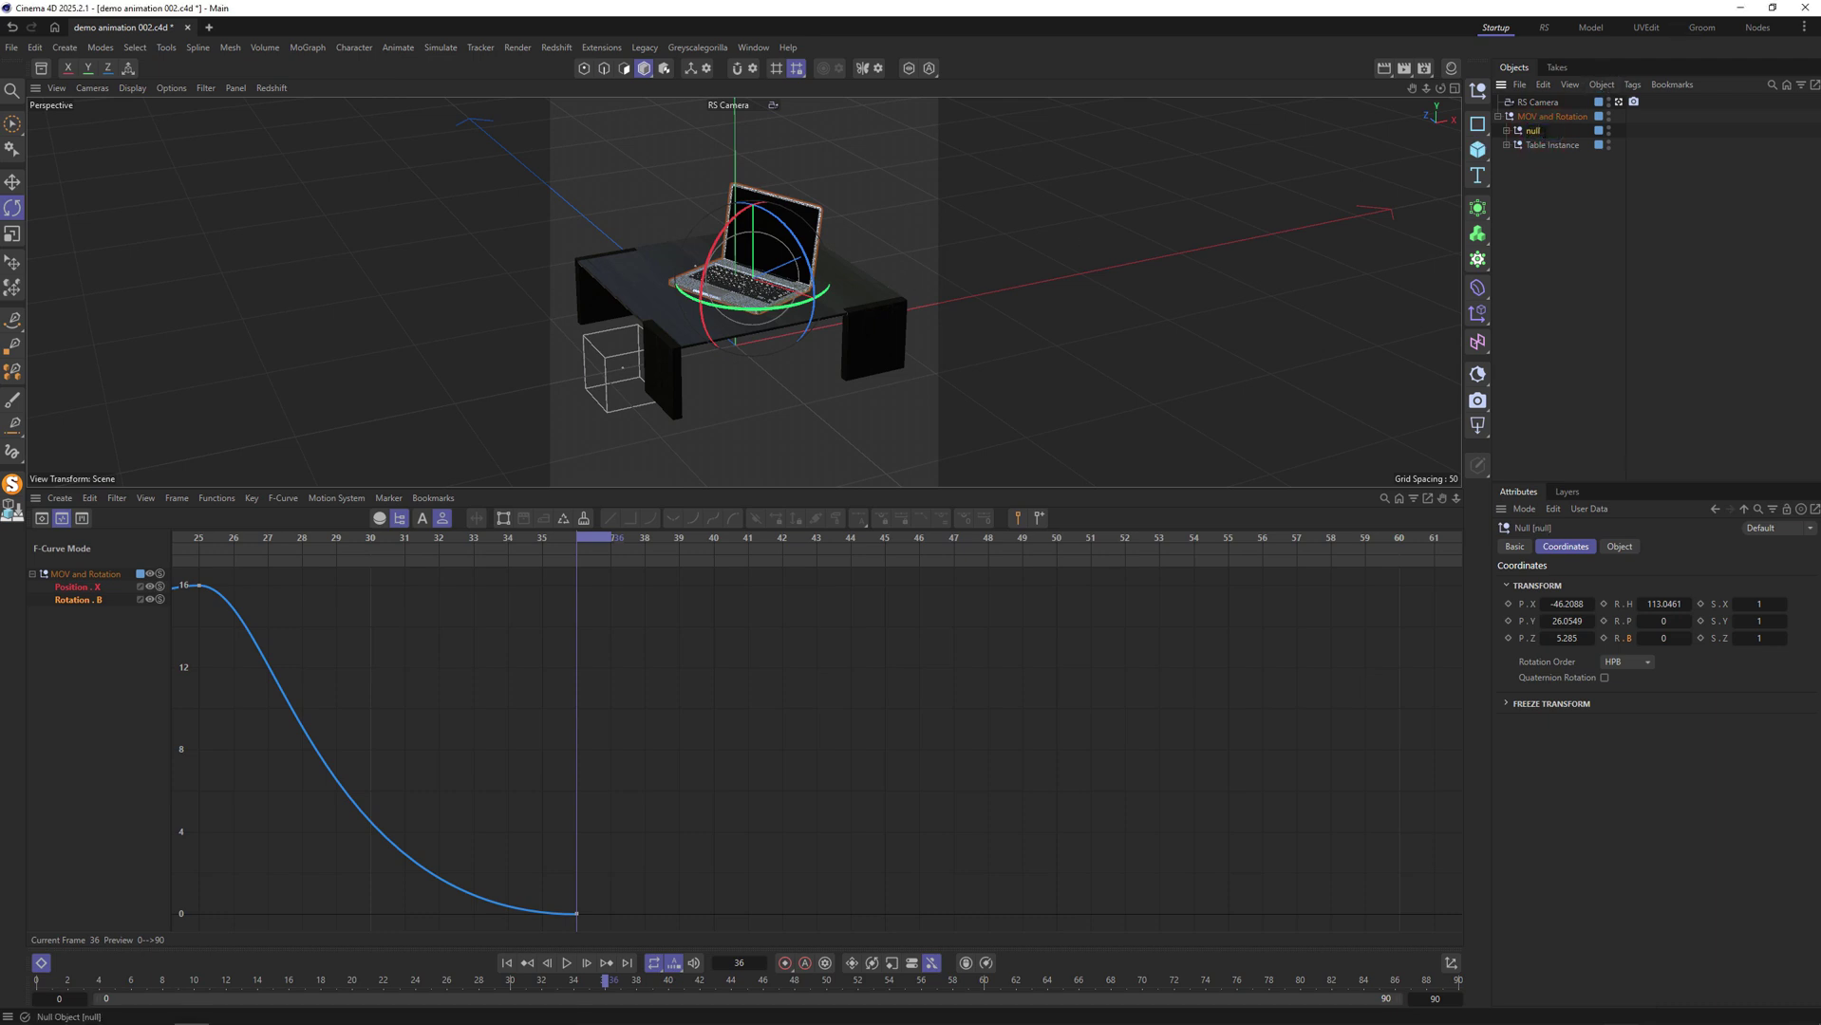
Set the Laptop's parent null to a Rotation H of 90.
{"action": "left_click", "coordinate": [1666, 606]}
{"action": "type", "text": "0"}
{"action": "key", "text": "Return"}
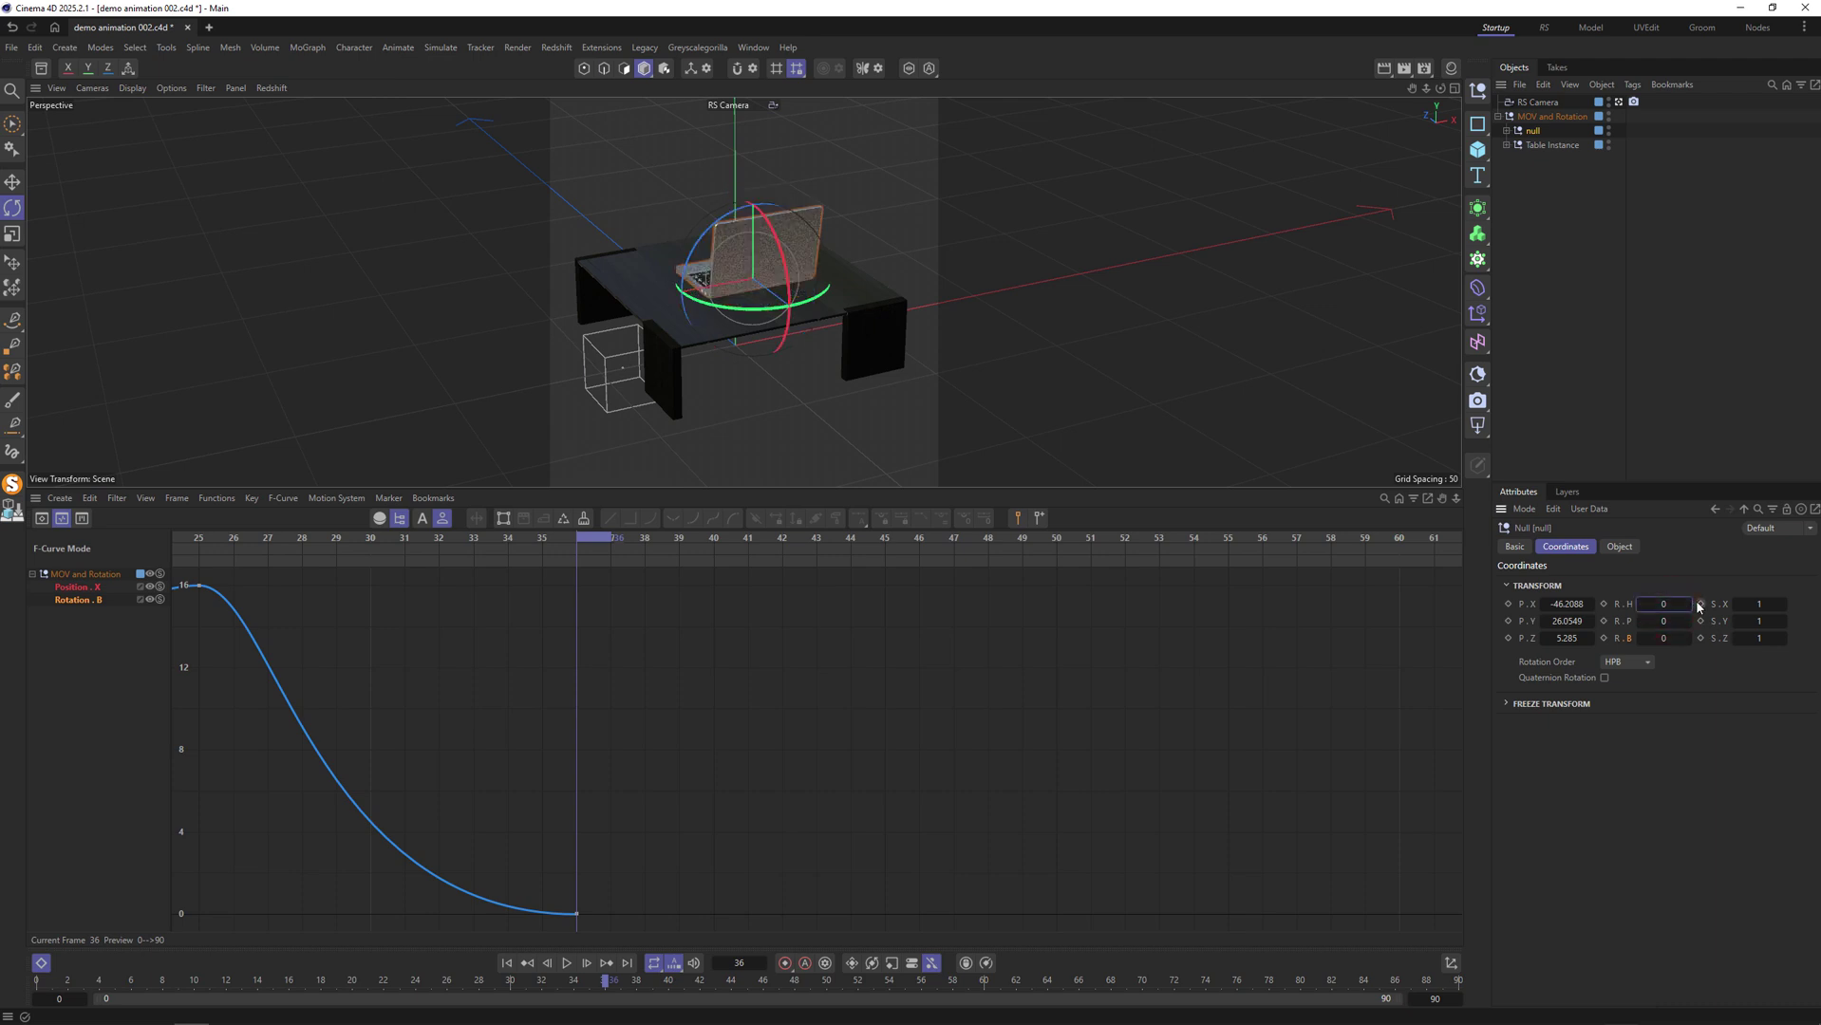
{"action": "left_click_drag", "start_coordinate": [1663, 605], "coordinate": [1737, 605]}
{"action": "key", "text": "Return"}
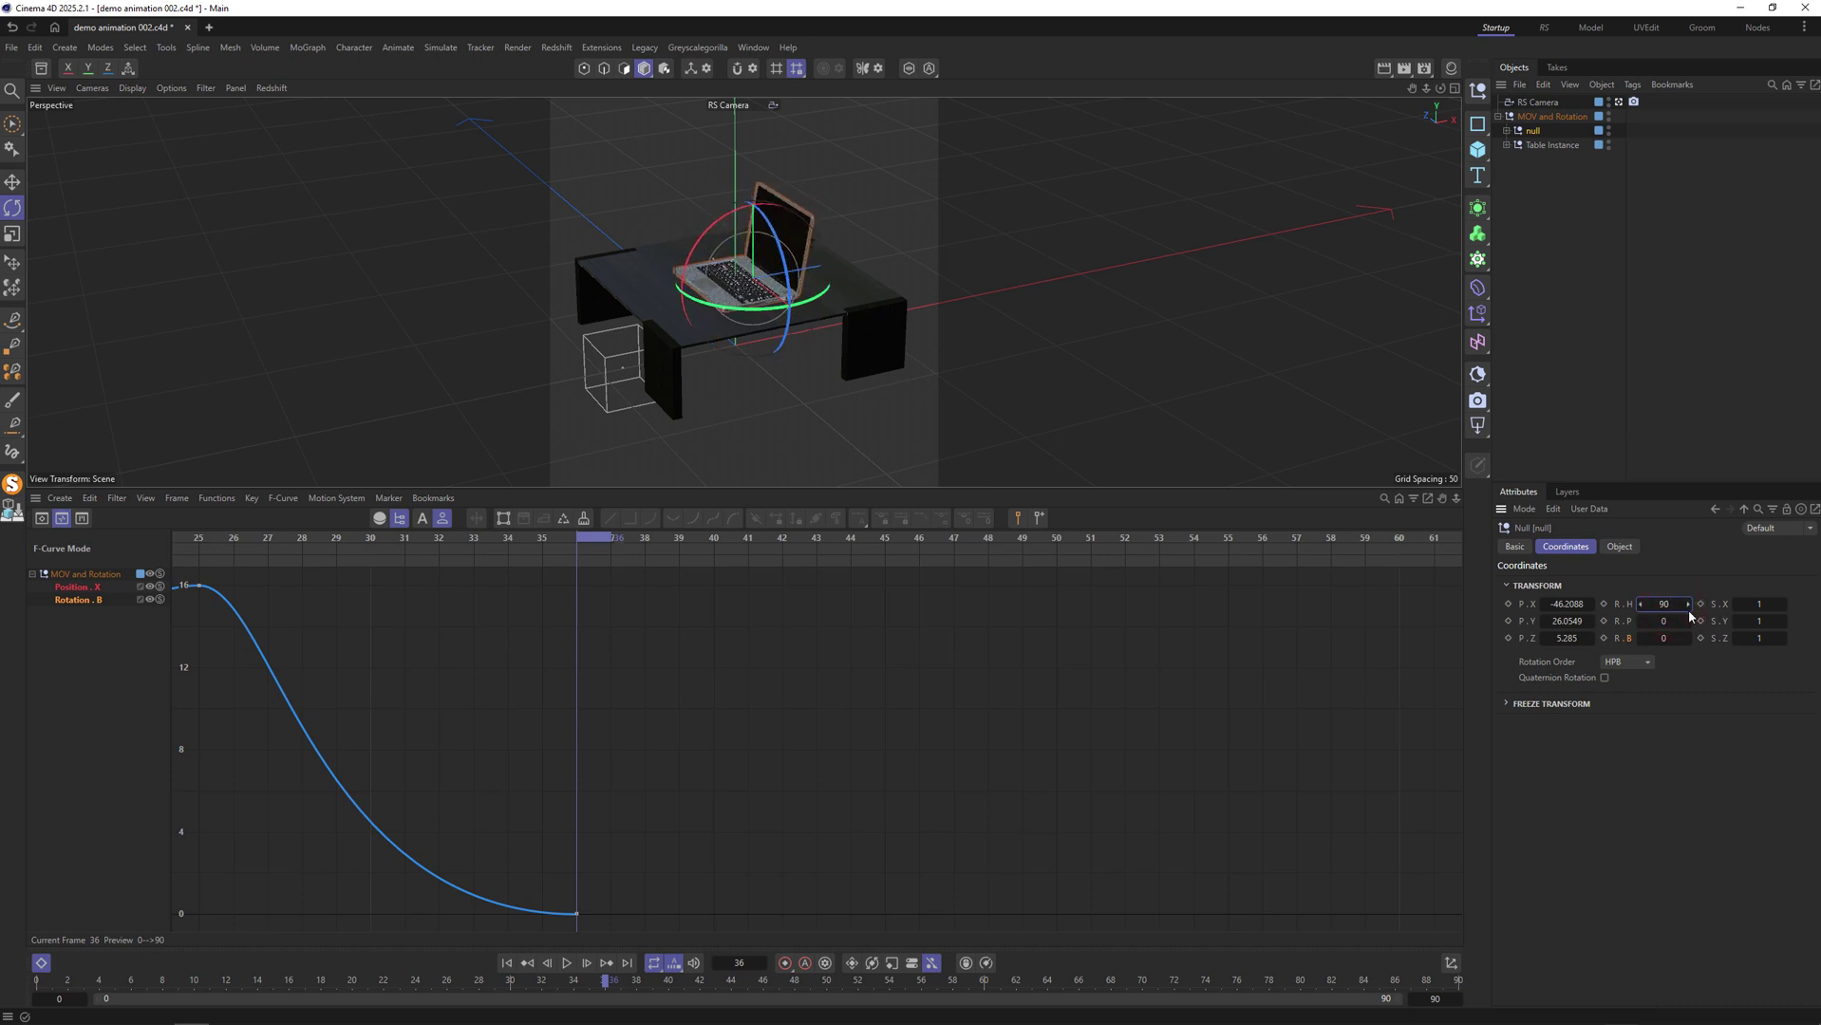
Set the Rotation H of the Laptop inside the null to 12, reselect the null, and save the project.
{"action": "left_click", "coordinate": [1506, 130]}
{"action": "left_click", "coordinate": [1546, 144]}
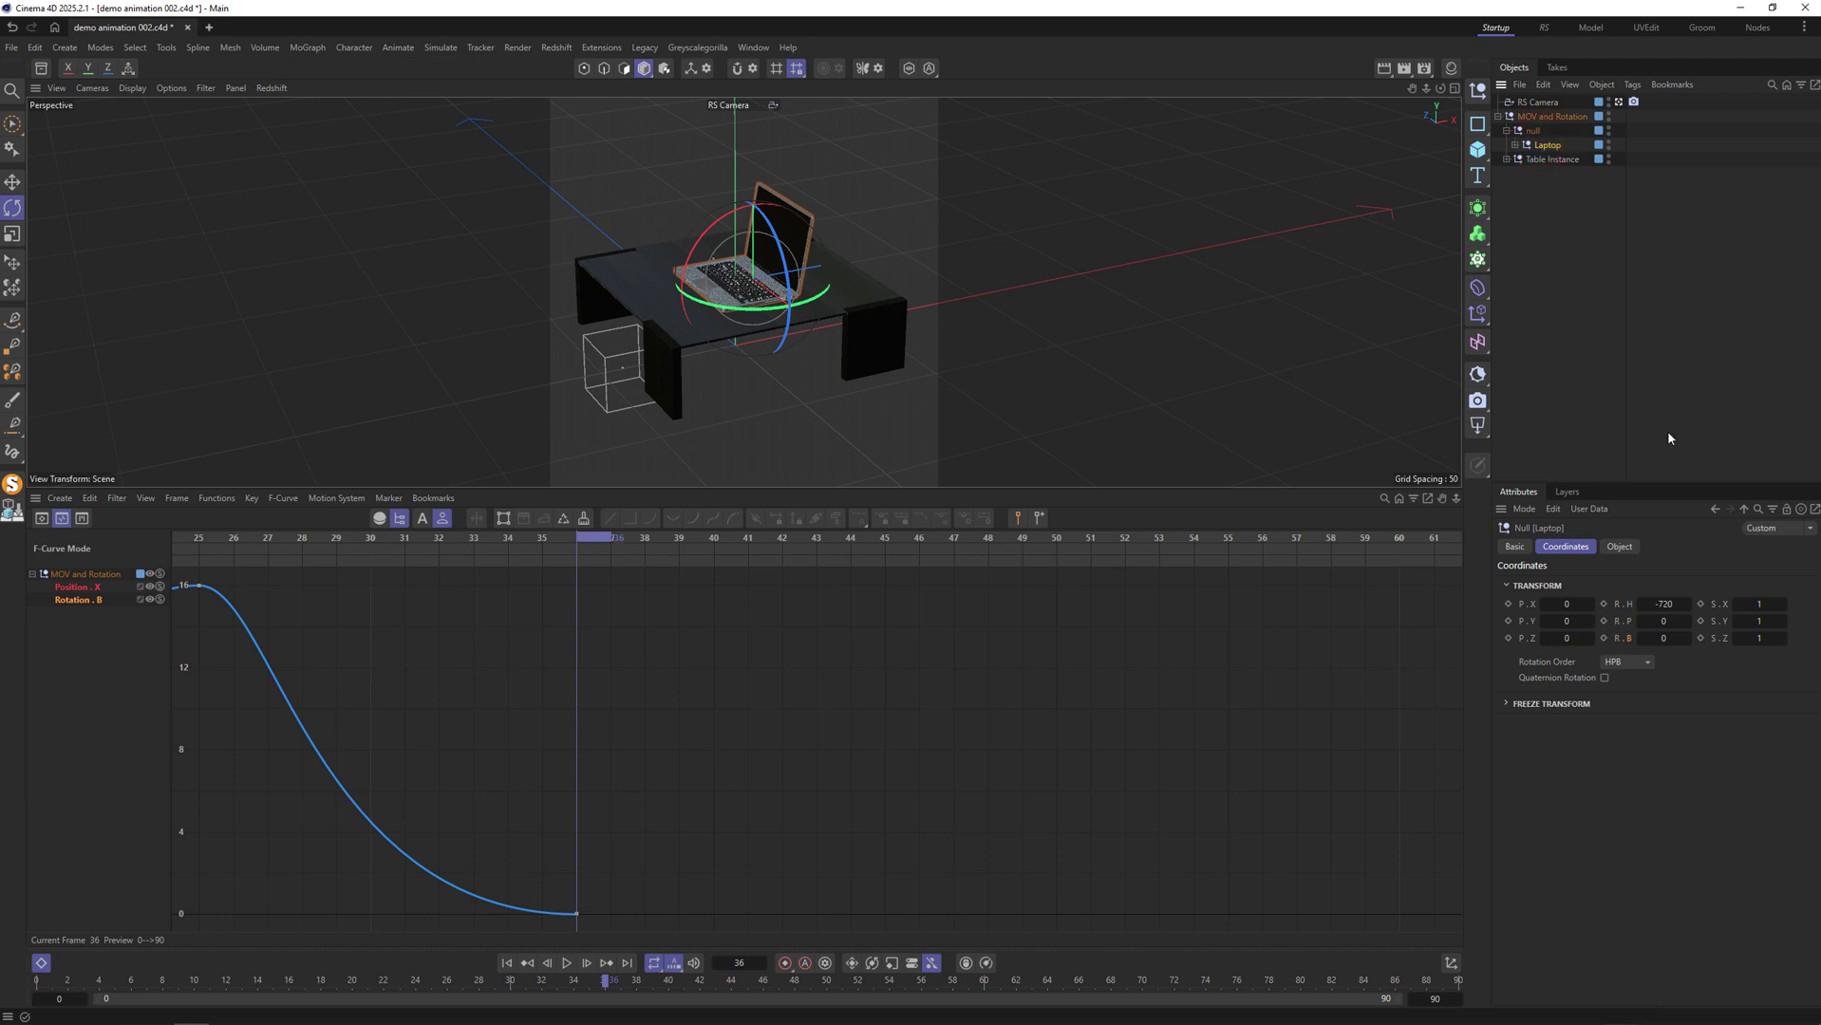
{"action": "left_click", "coordinate": [1687, 605]}
{"action": "key", "text": "Return"}
{"action": "left_click_drag", "start_coordinate": [1677, 604], "coordinate": [1689, 605]}
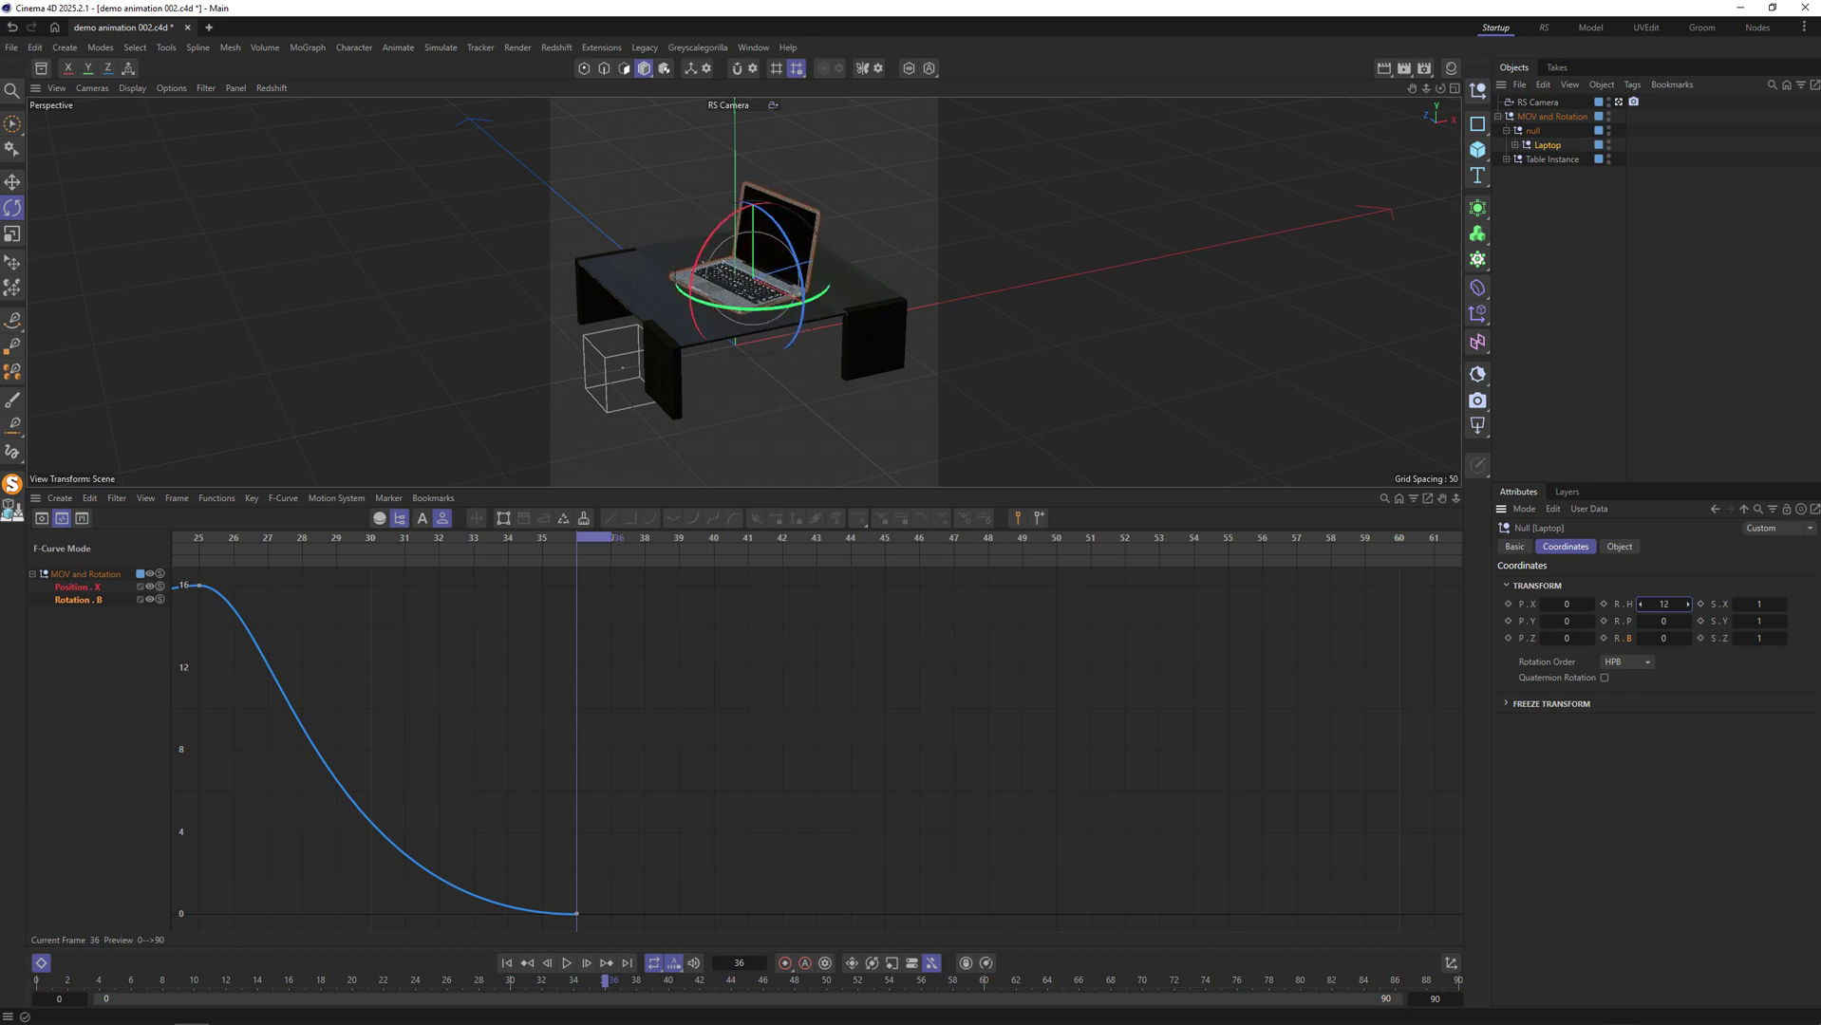
{"action": "left_click", "coordinate": [1532, 130]}
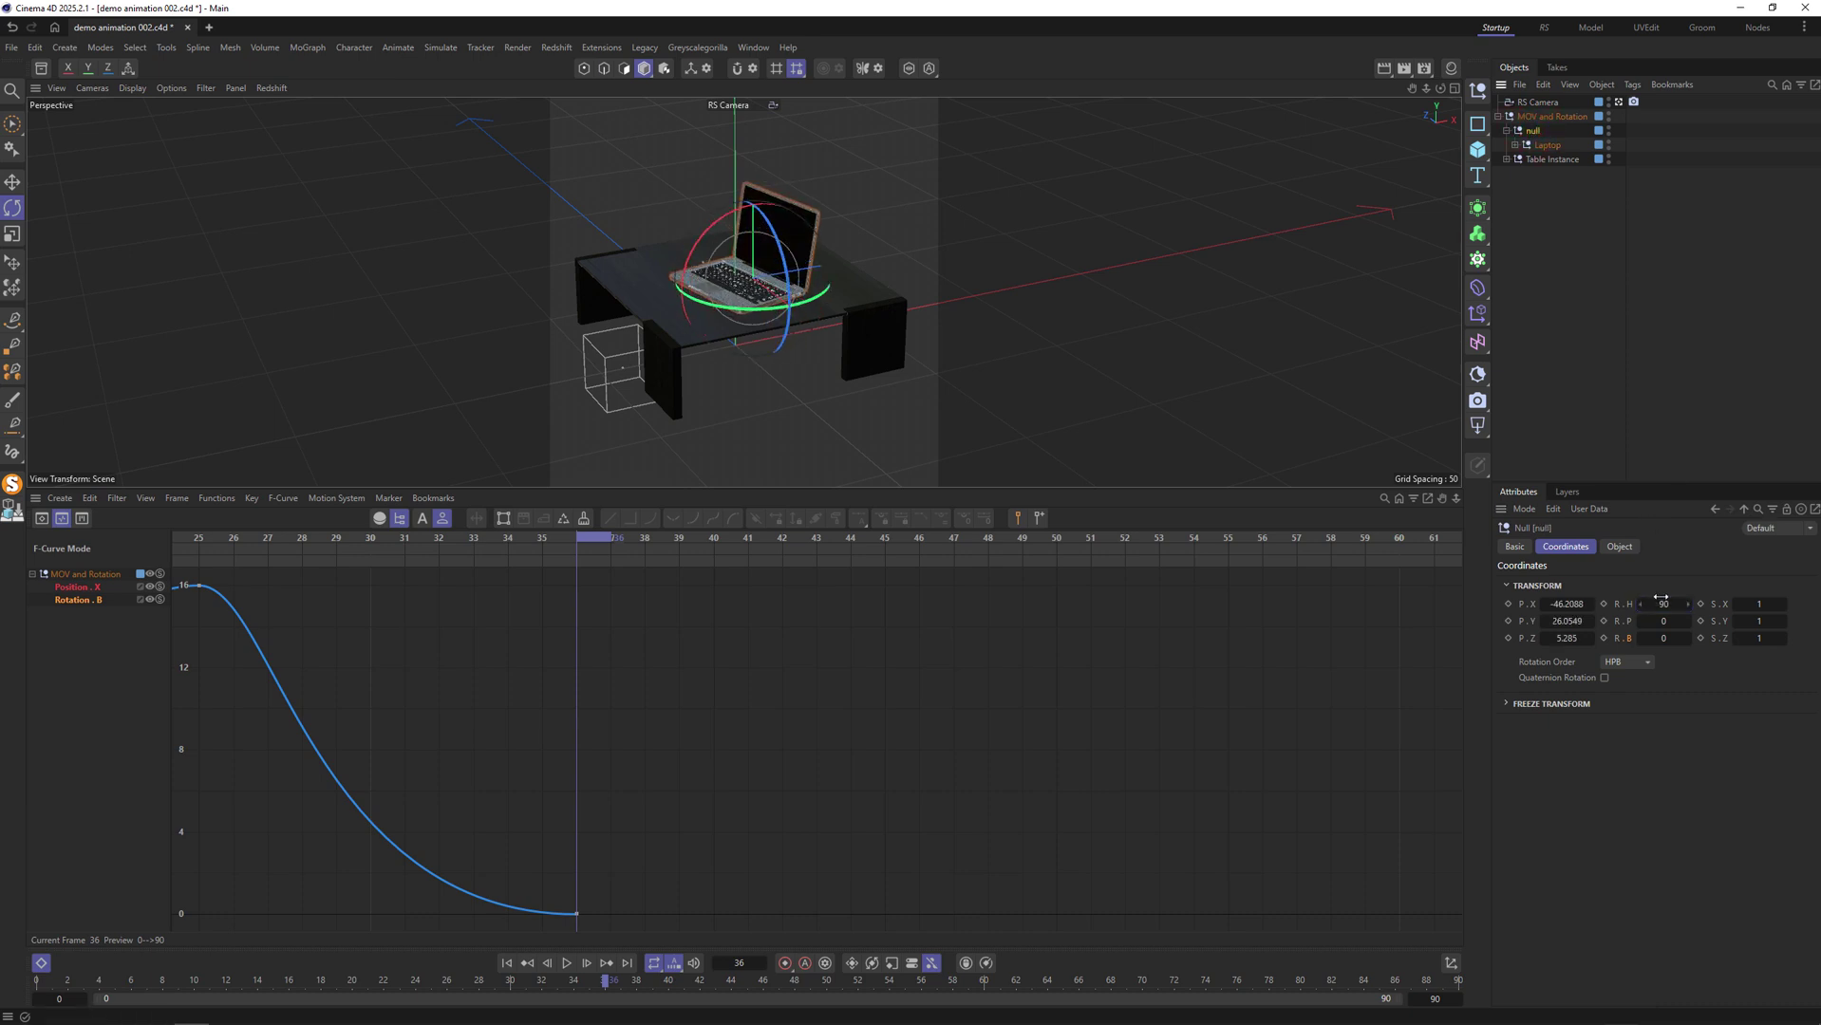
{"action": "key", "text": "ctrl+z"}
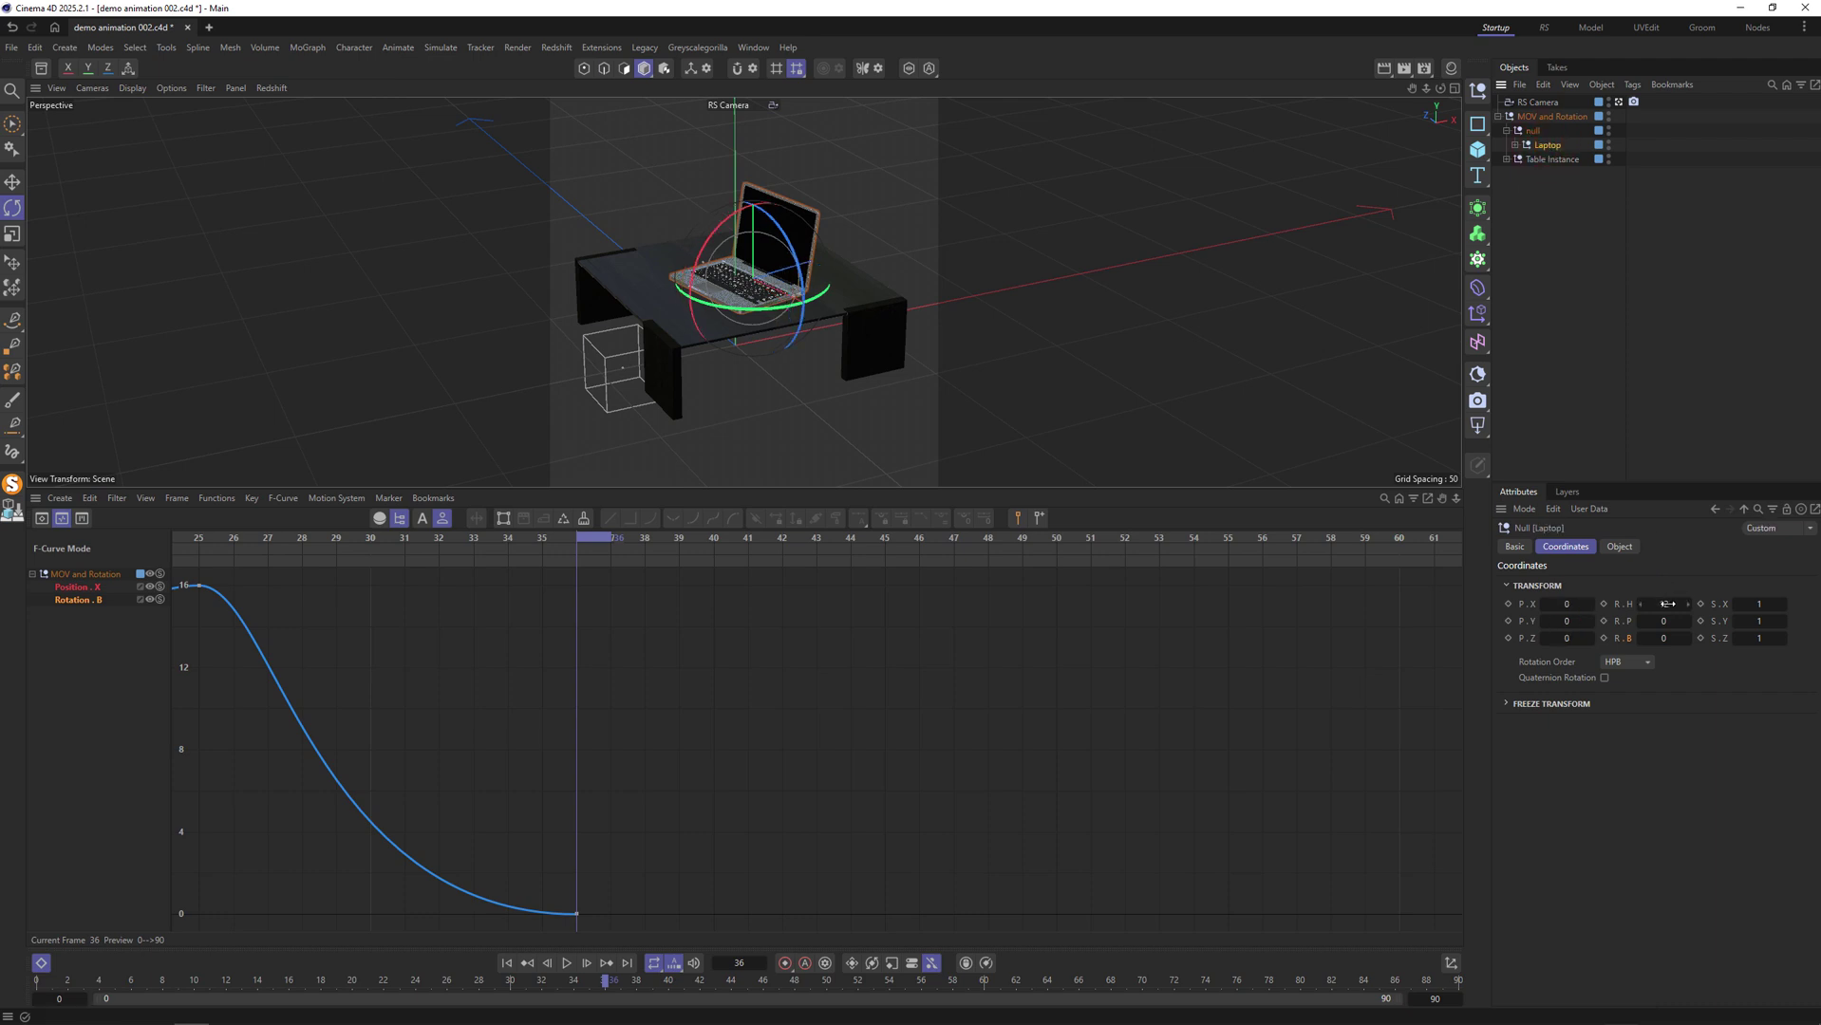
{"action": "left_click", "coordinate": [1533, 131]}
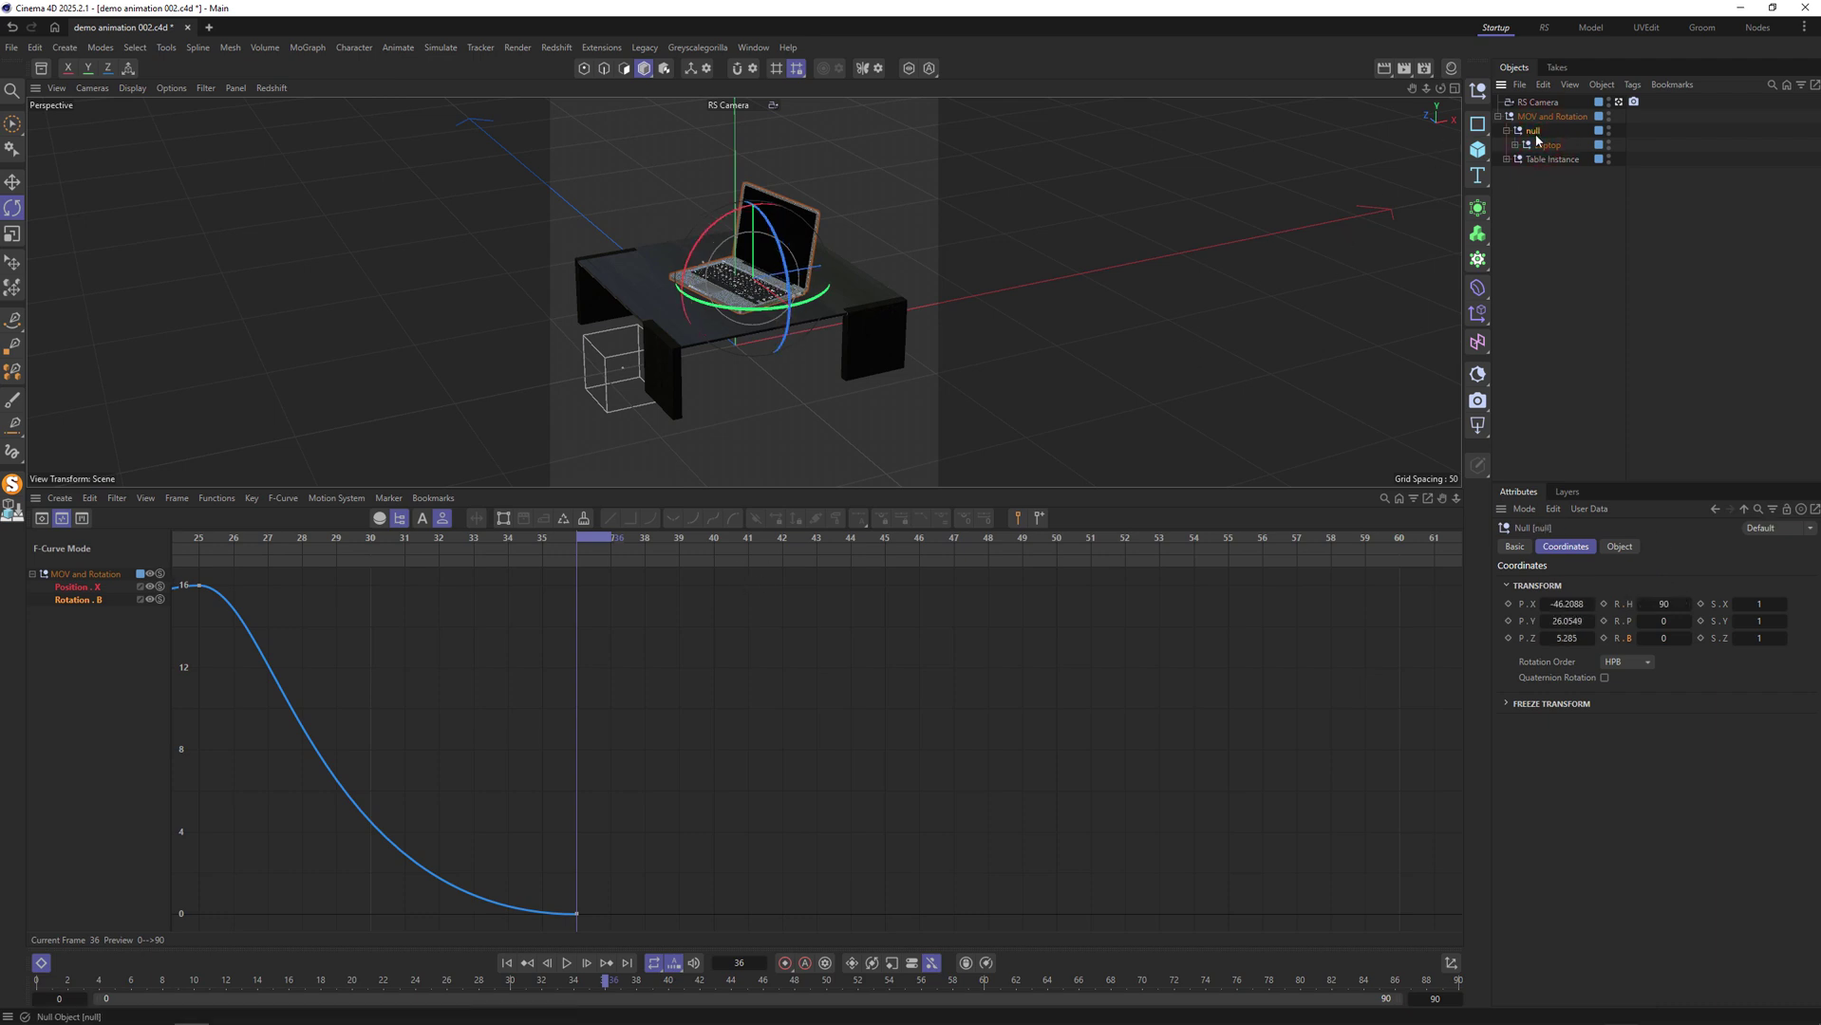
{"action": "key", "text": "ctrl+s"}
Keyframe the Laptop's parent null at its current Position X on frames 10 and 30.
{"action": "left_click_drag", "start_coordinate": [532, 980], "coordinate": [197, 983]}
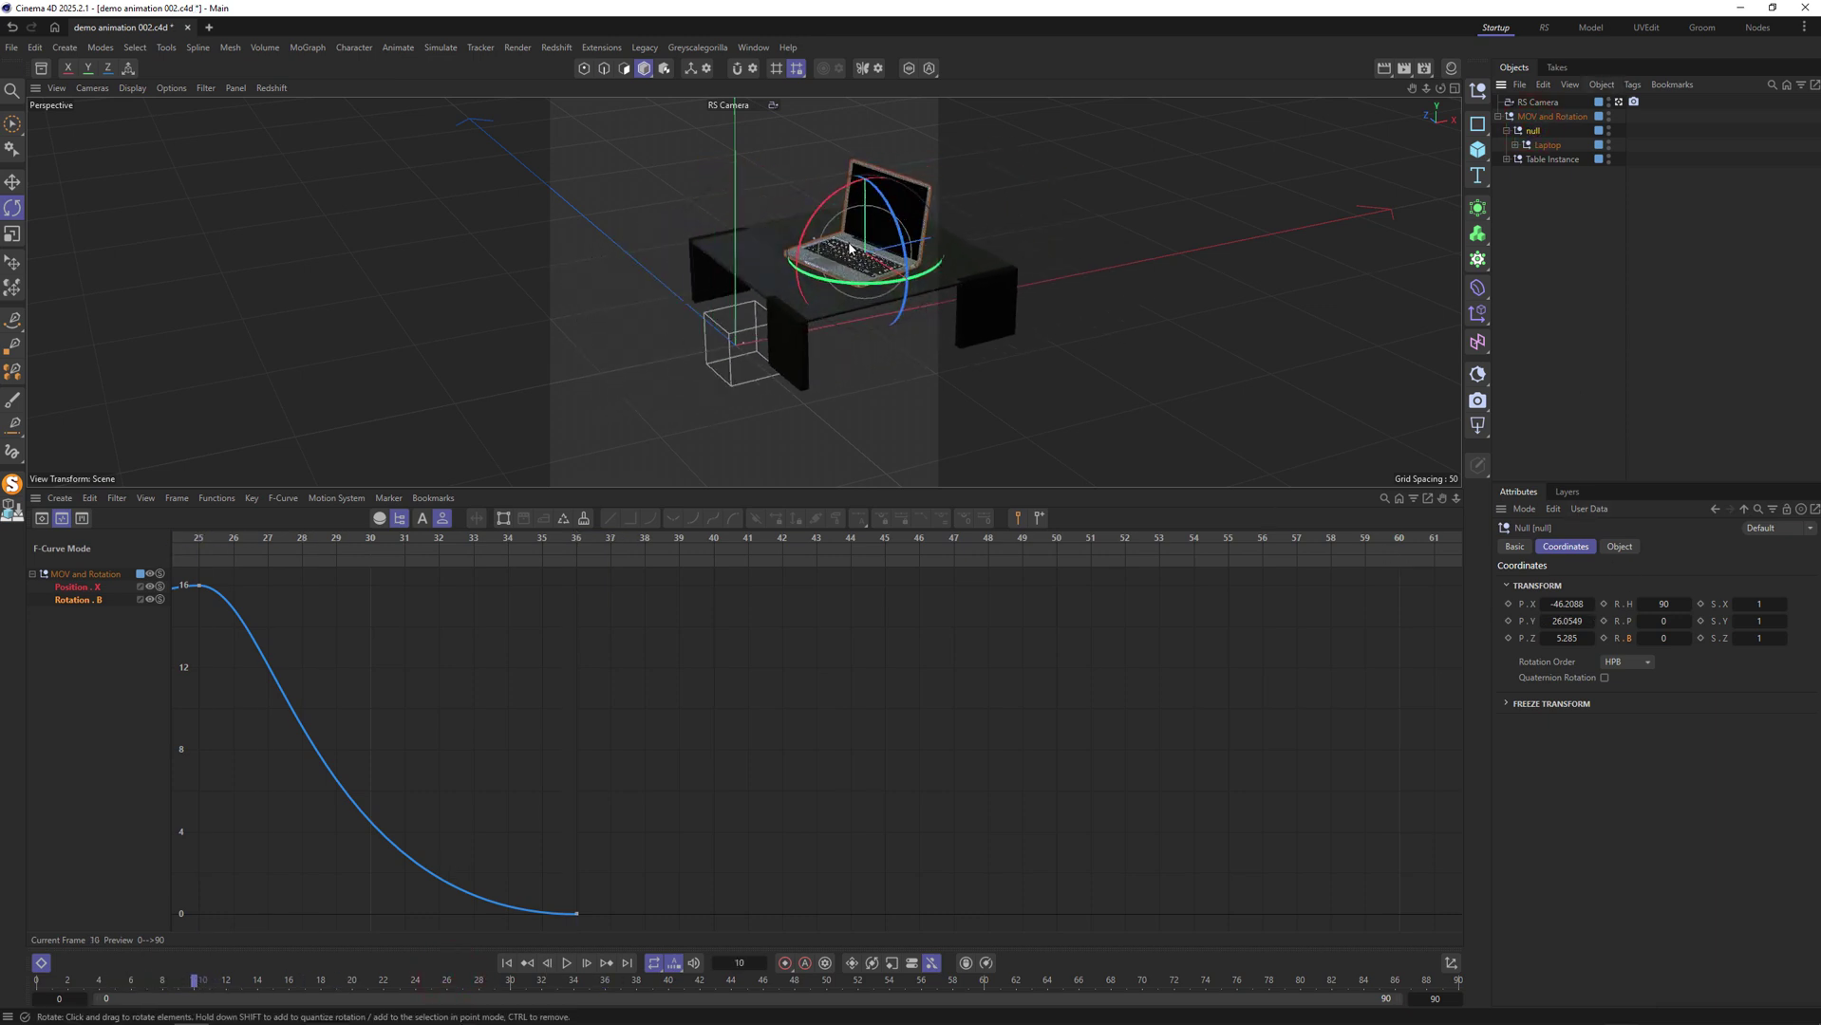
{"action": "key", "text": "e"}
{"action": "left_click", "coordinate": [1547, 115]}
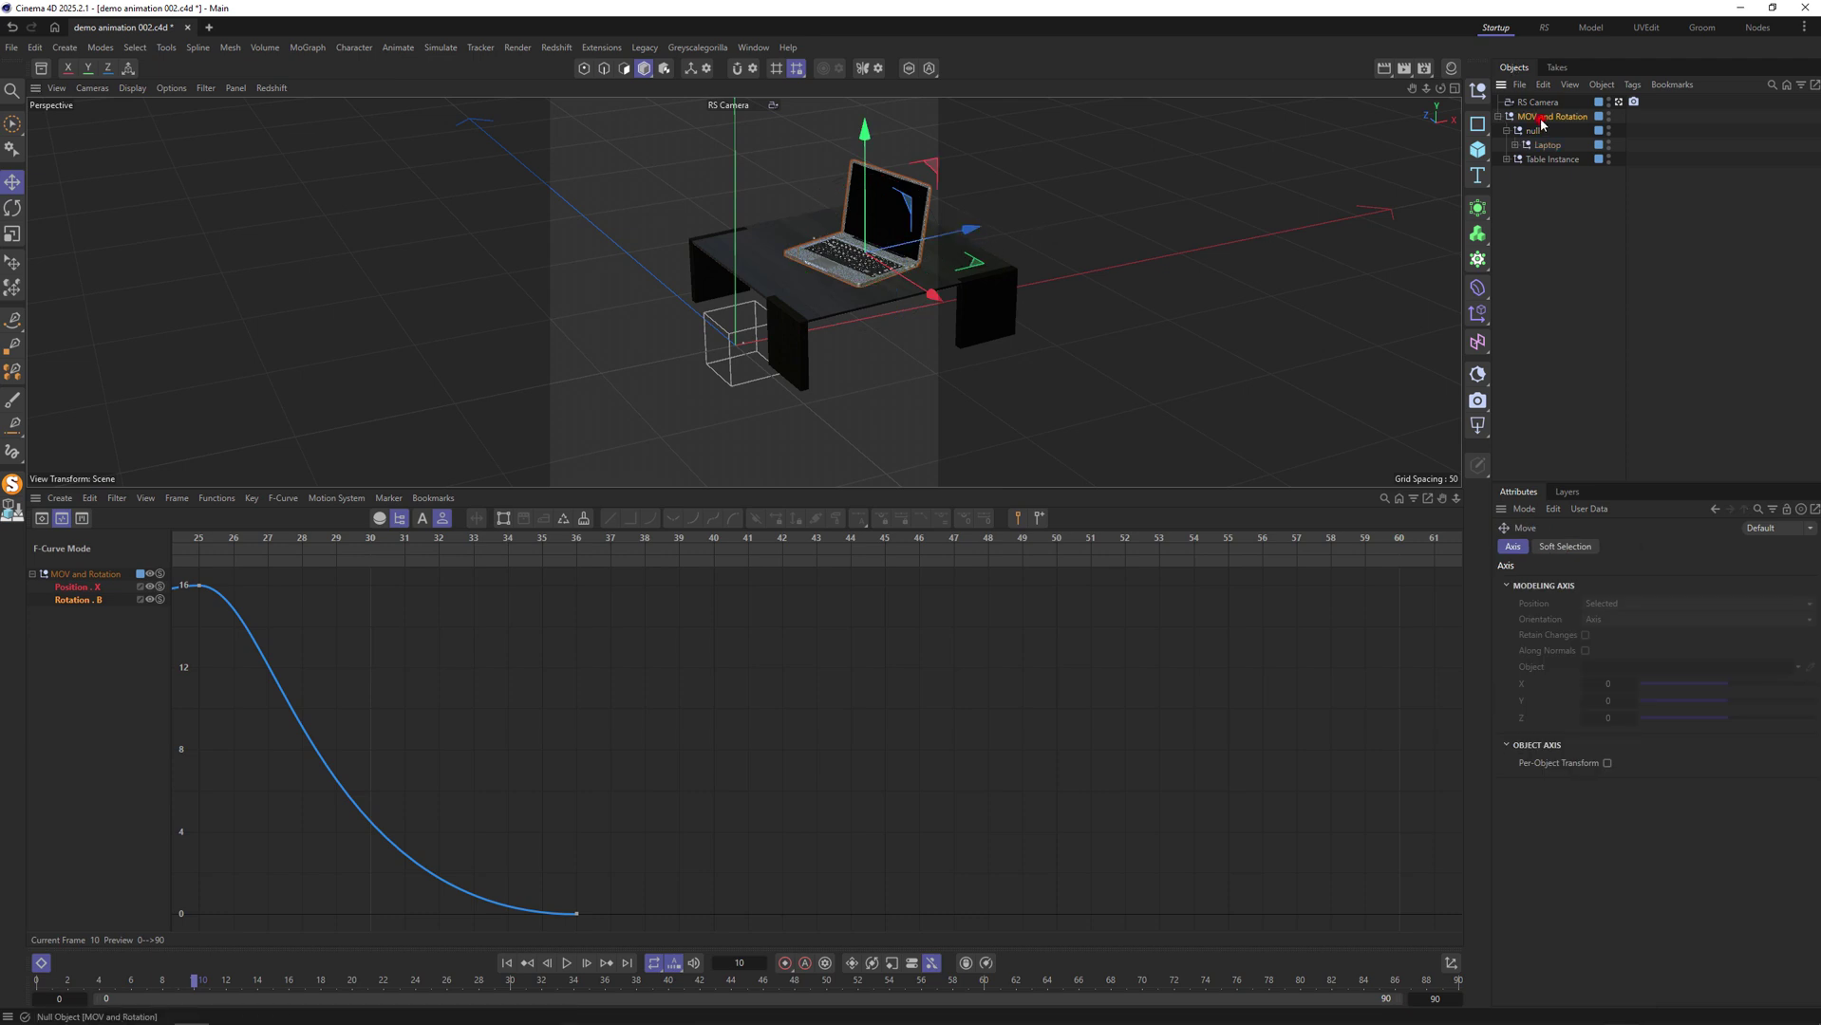
{"action": "left_click", "coordinate": [1566, 547]}
{"action": "left_click", "coordinate": [1530, 133]}
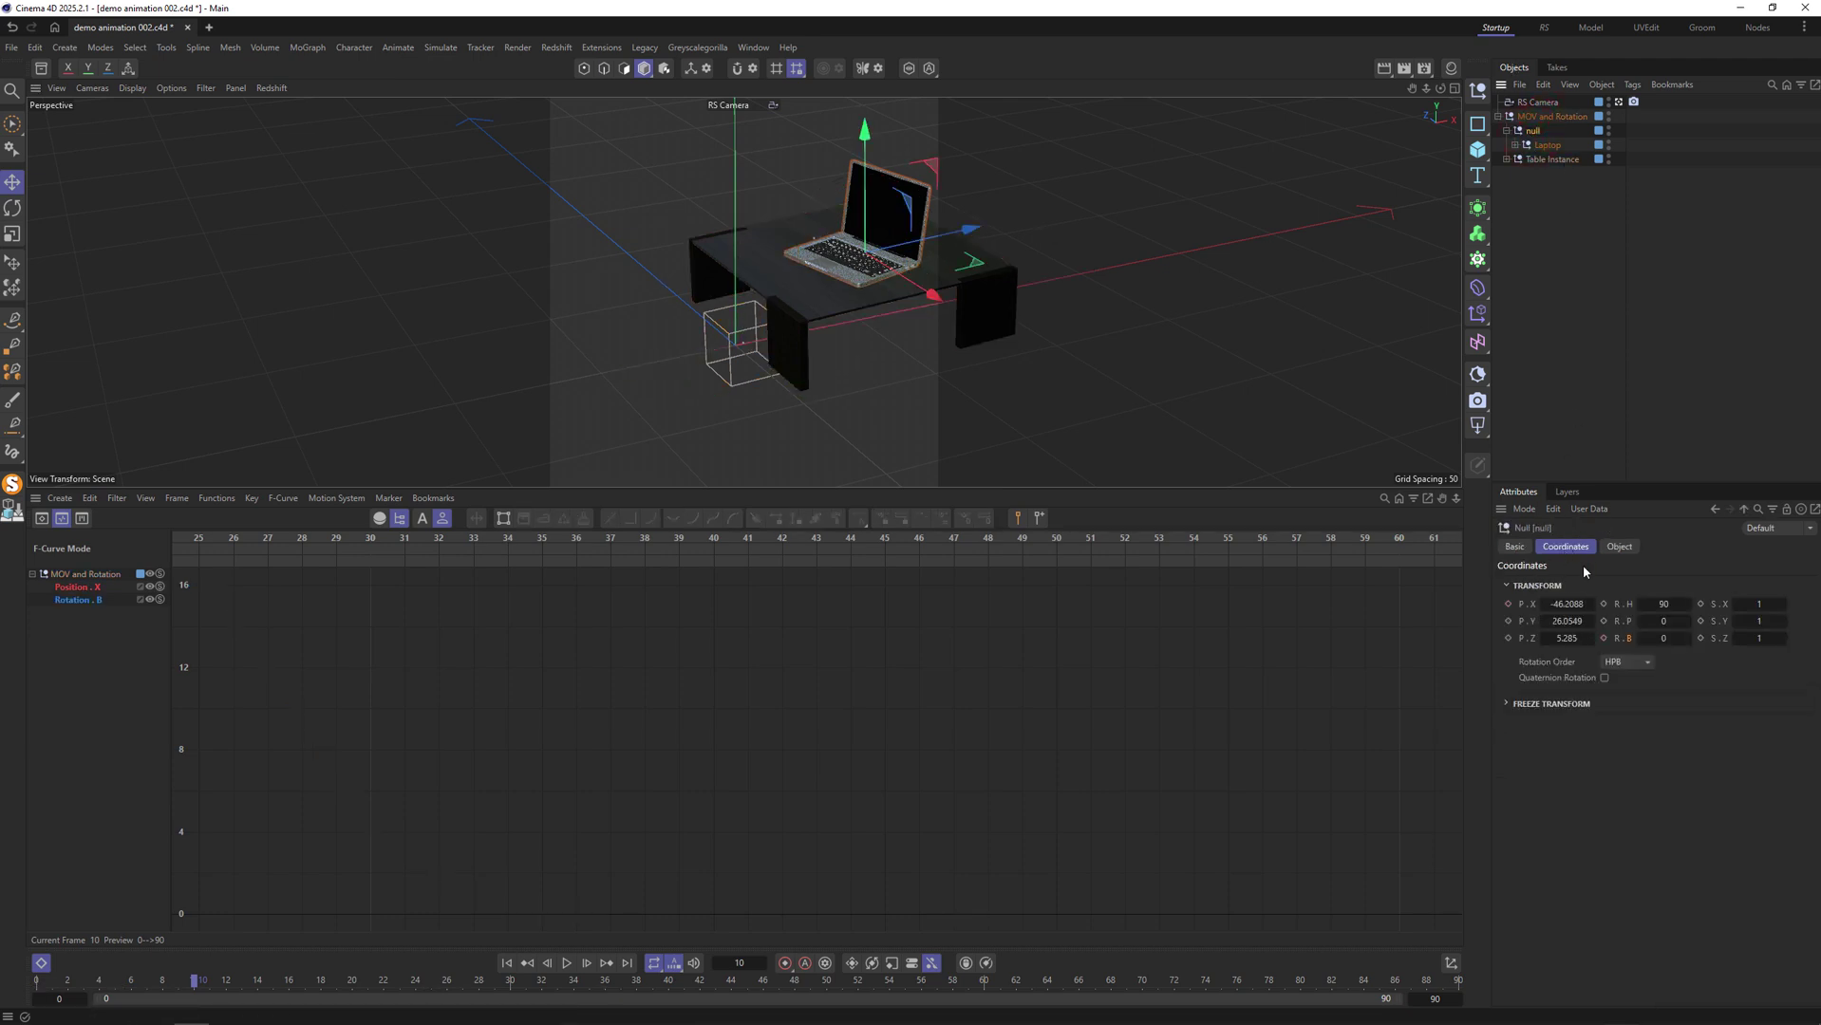
{"action": "left_click", "coordinate": [1571, 605]}
{"action": "left_click", "coordinate": [511, 983]}
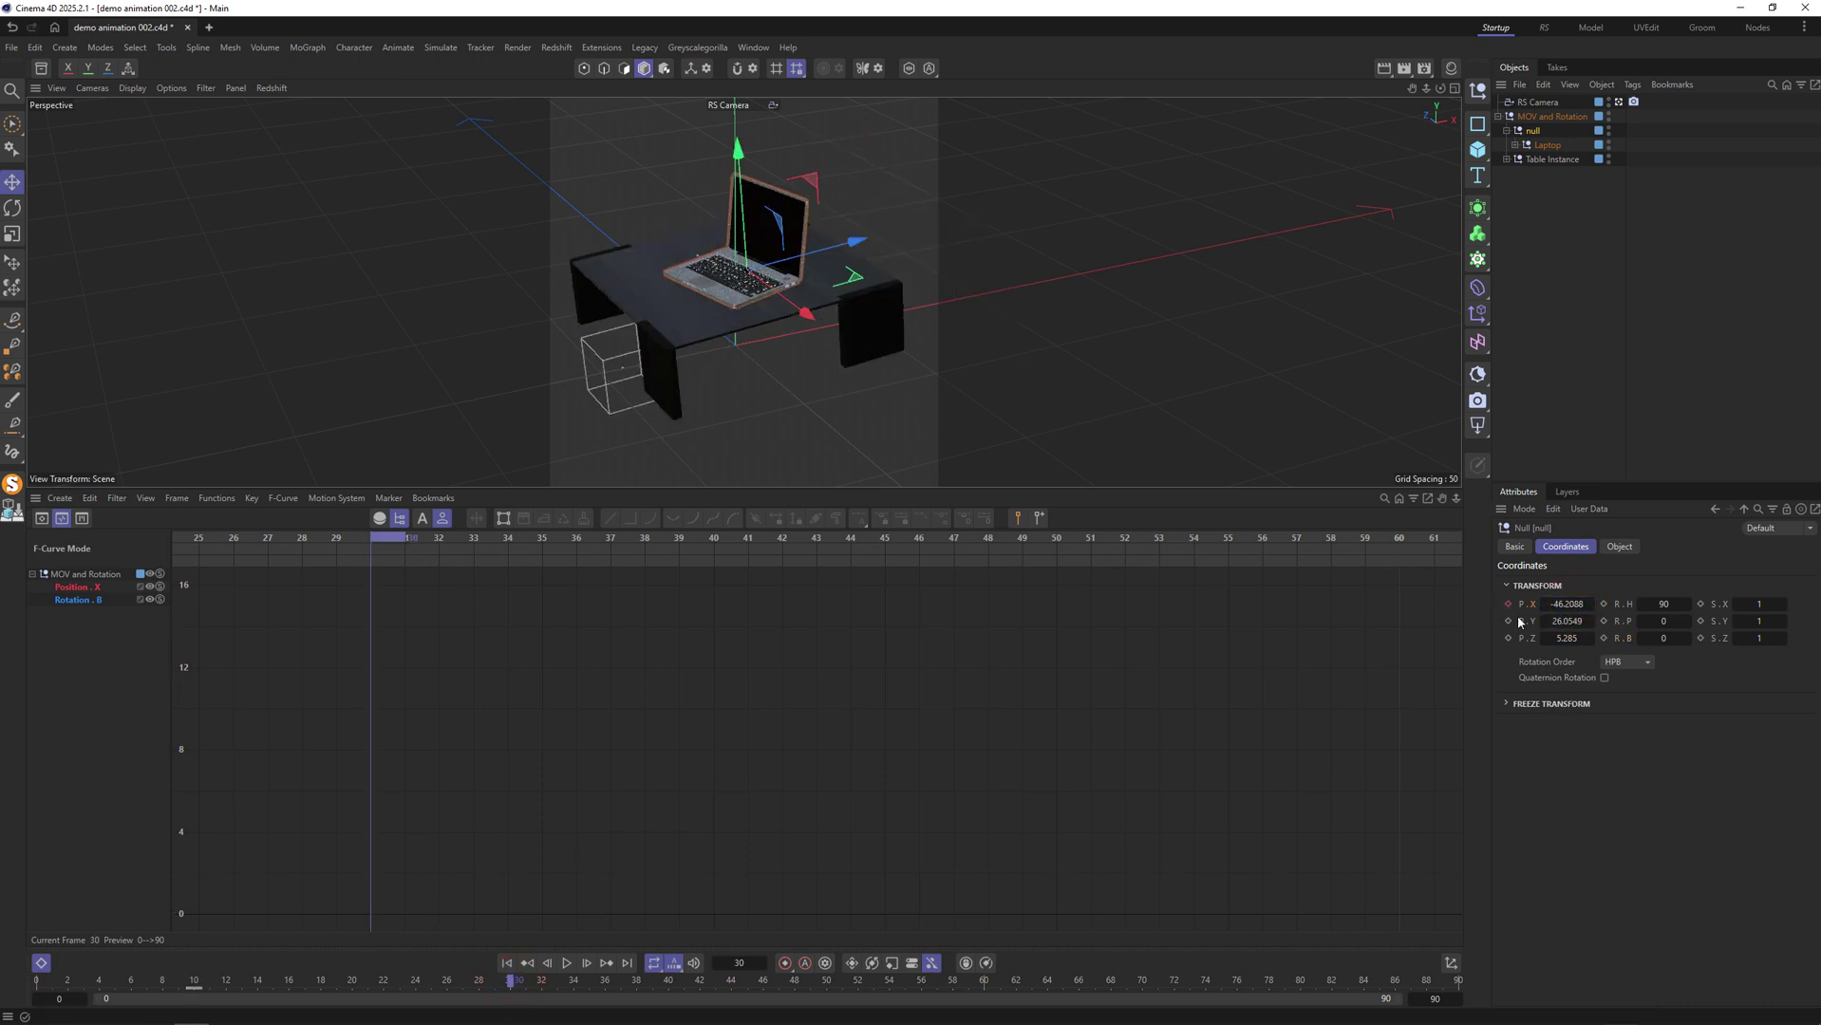
Rekey the null's Position X at frame 10 as -53.2088 and play back the laptop's slide.
{"action": "left_click_drag", "start_coordinate": [275, 983], "coordinate": [199, 983]}
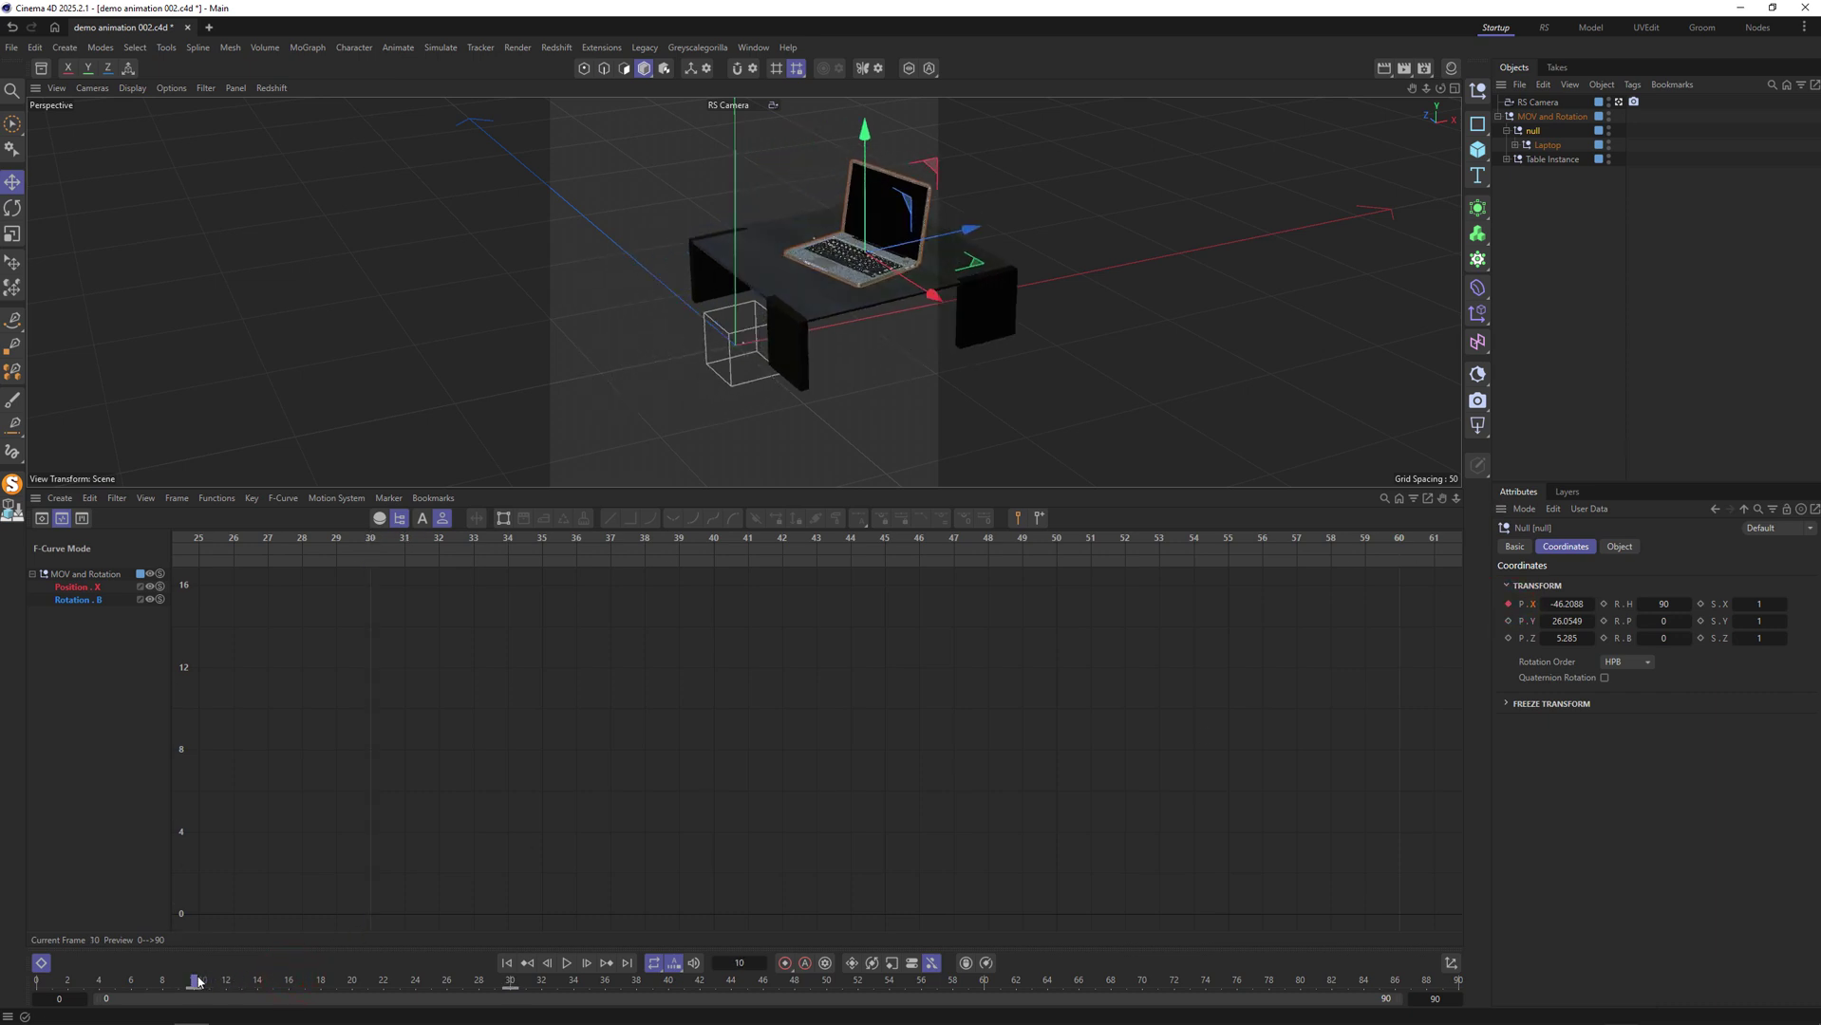
{"action": "left_click_drag", "start_coordinate": [1566, 604], "coordinate": [1556, 605]}
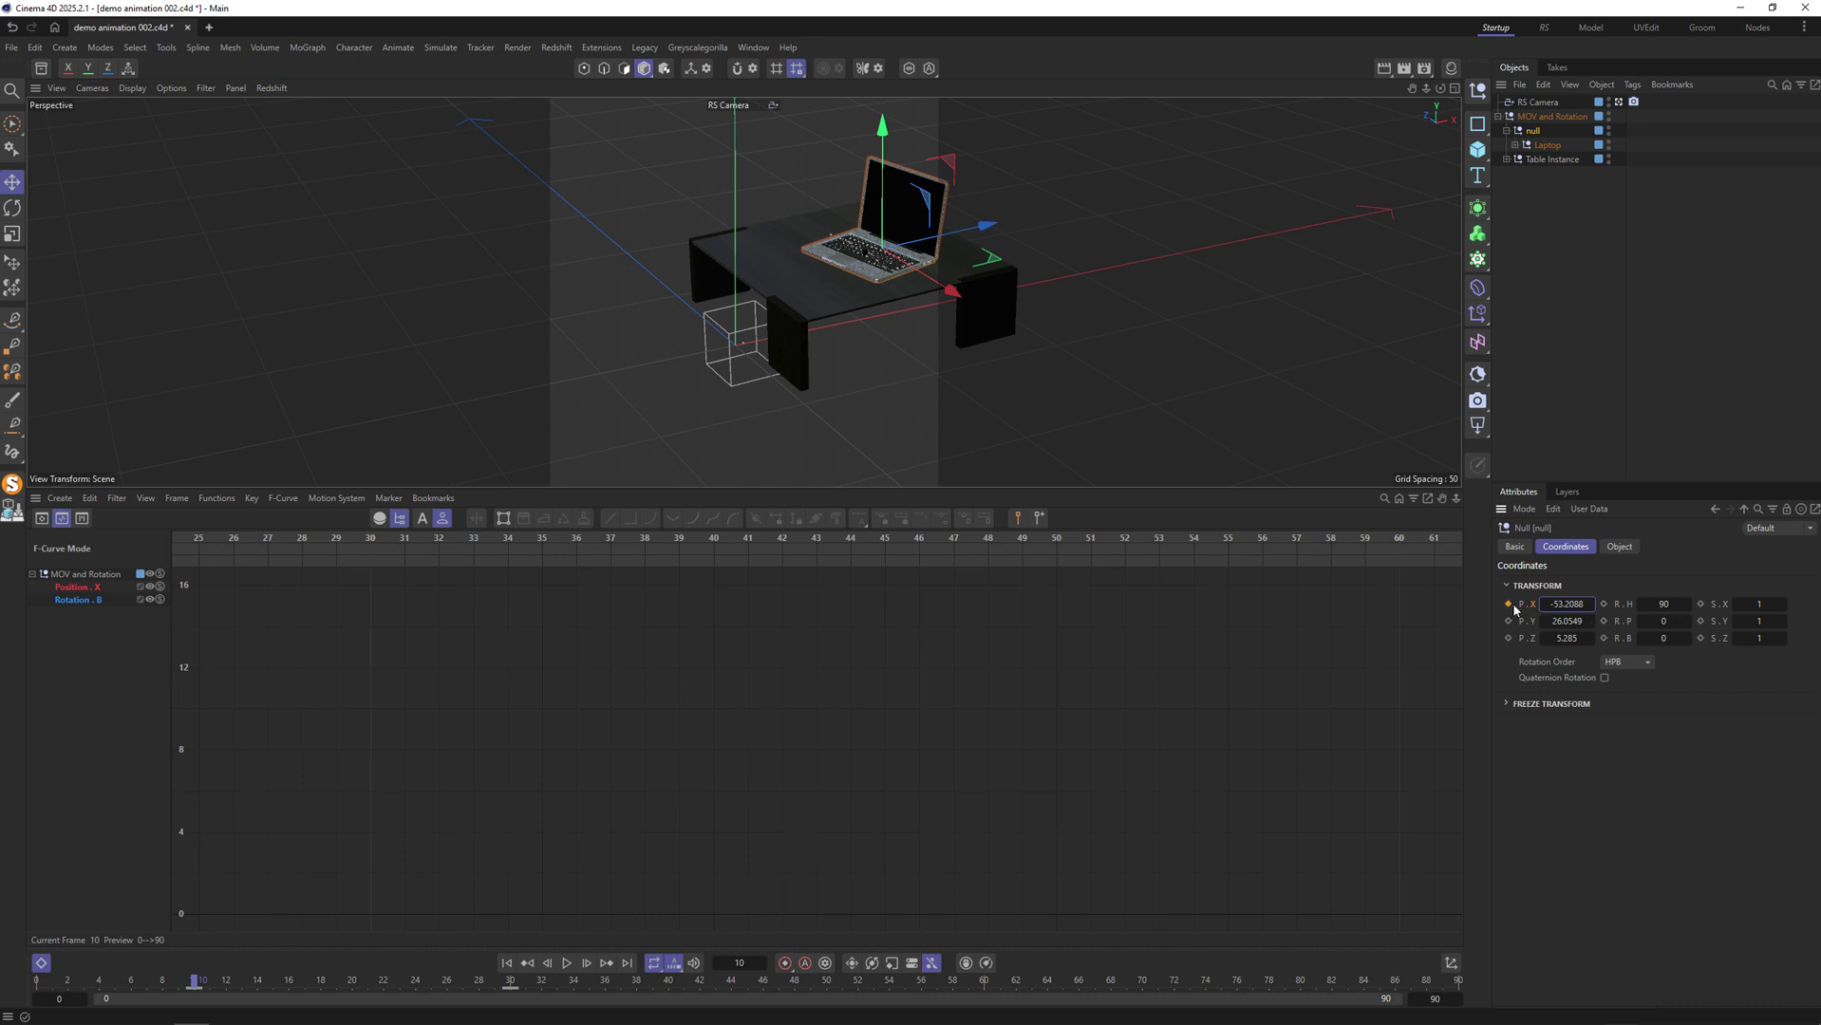
{"action": "left_click", "coordinate": [567, 962]}
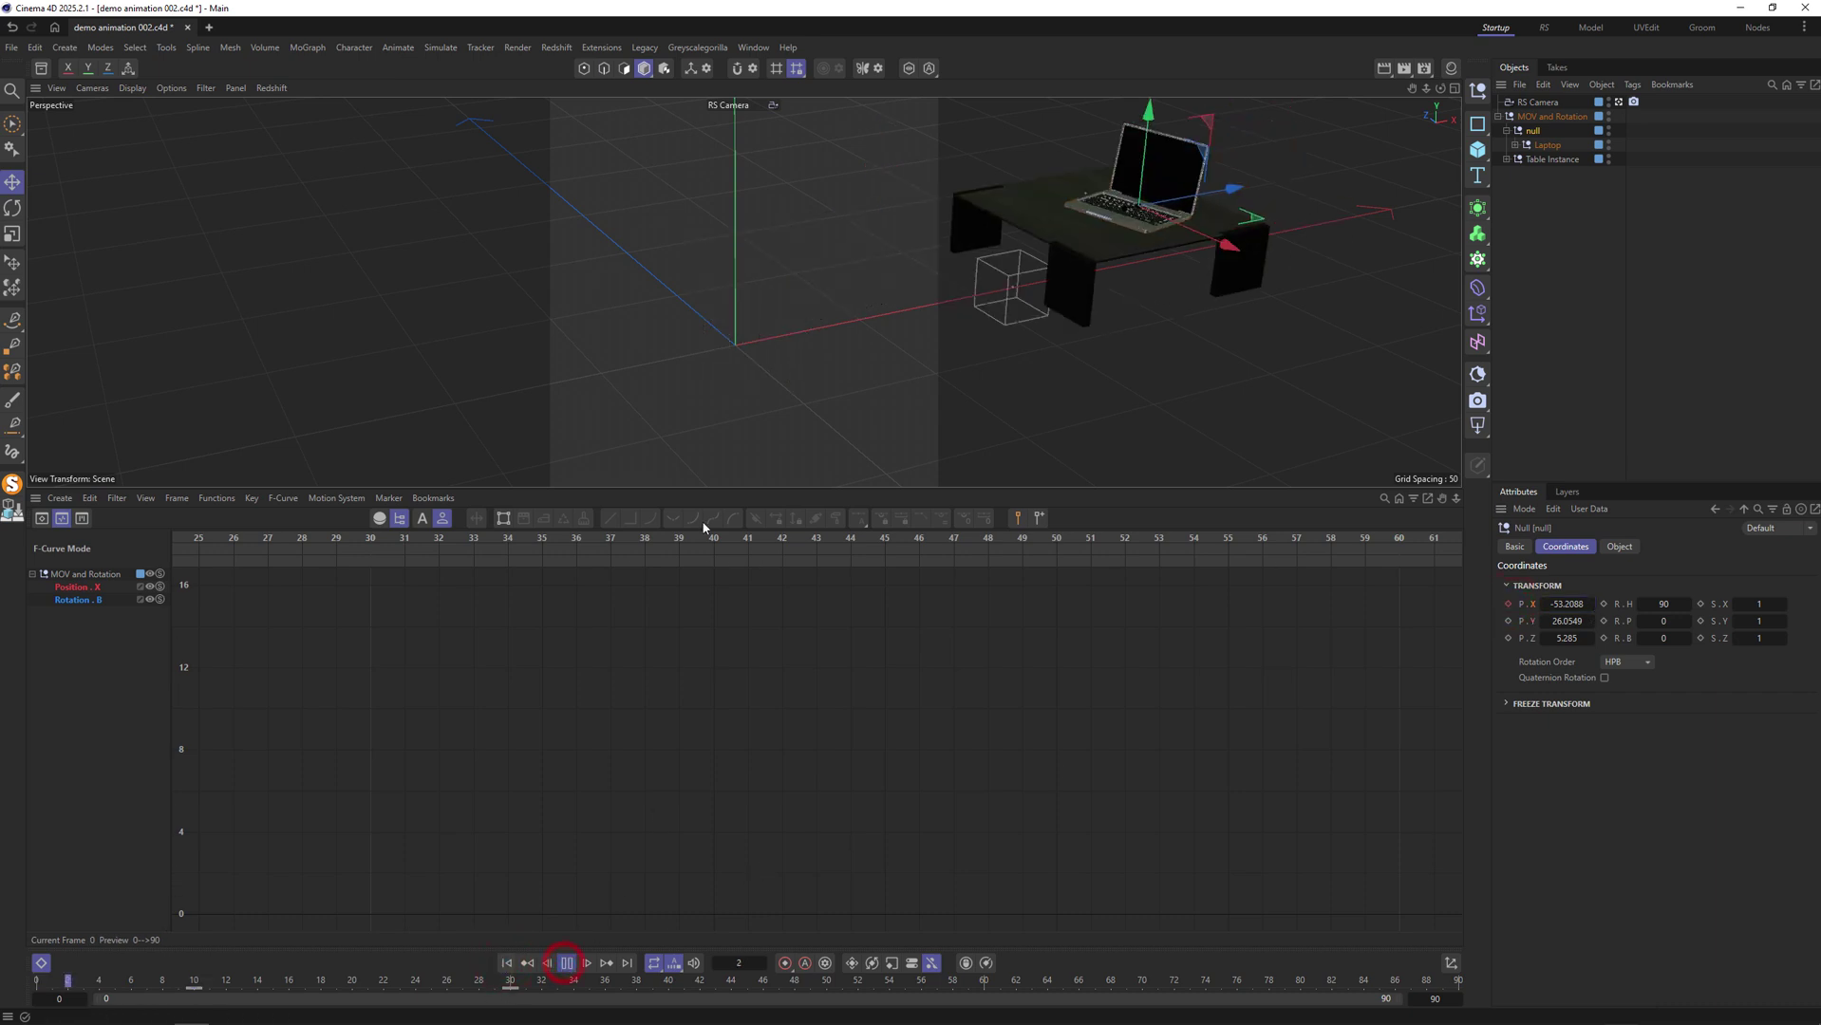
{"action": "left_click", "coordinate": [506, 963]}
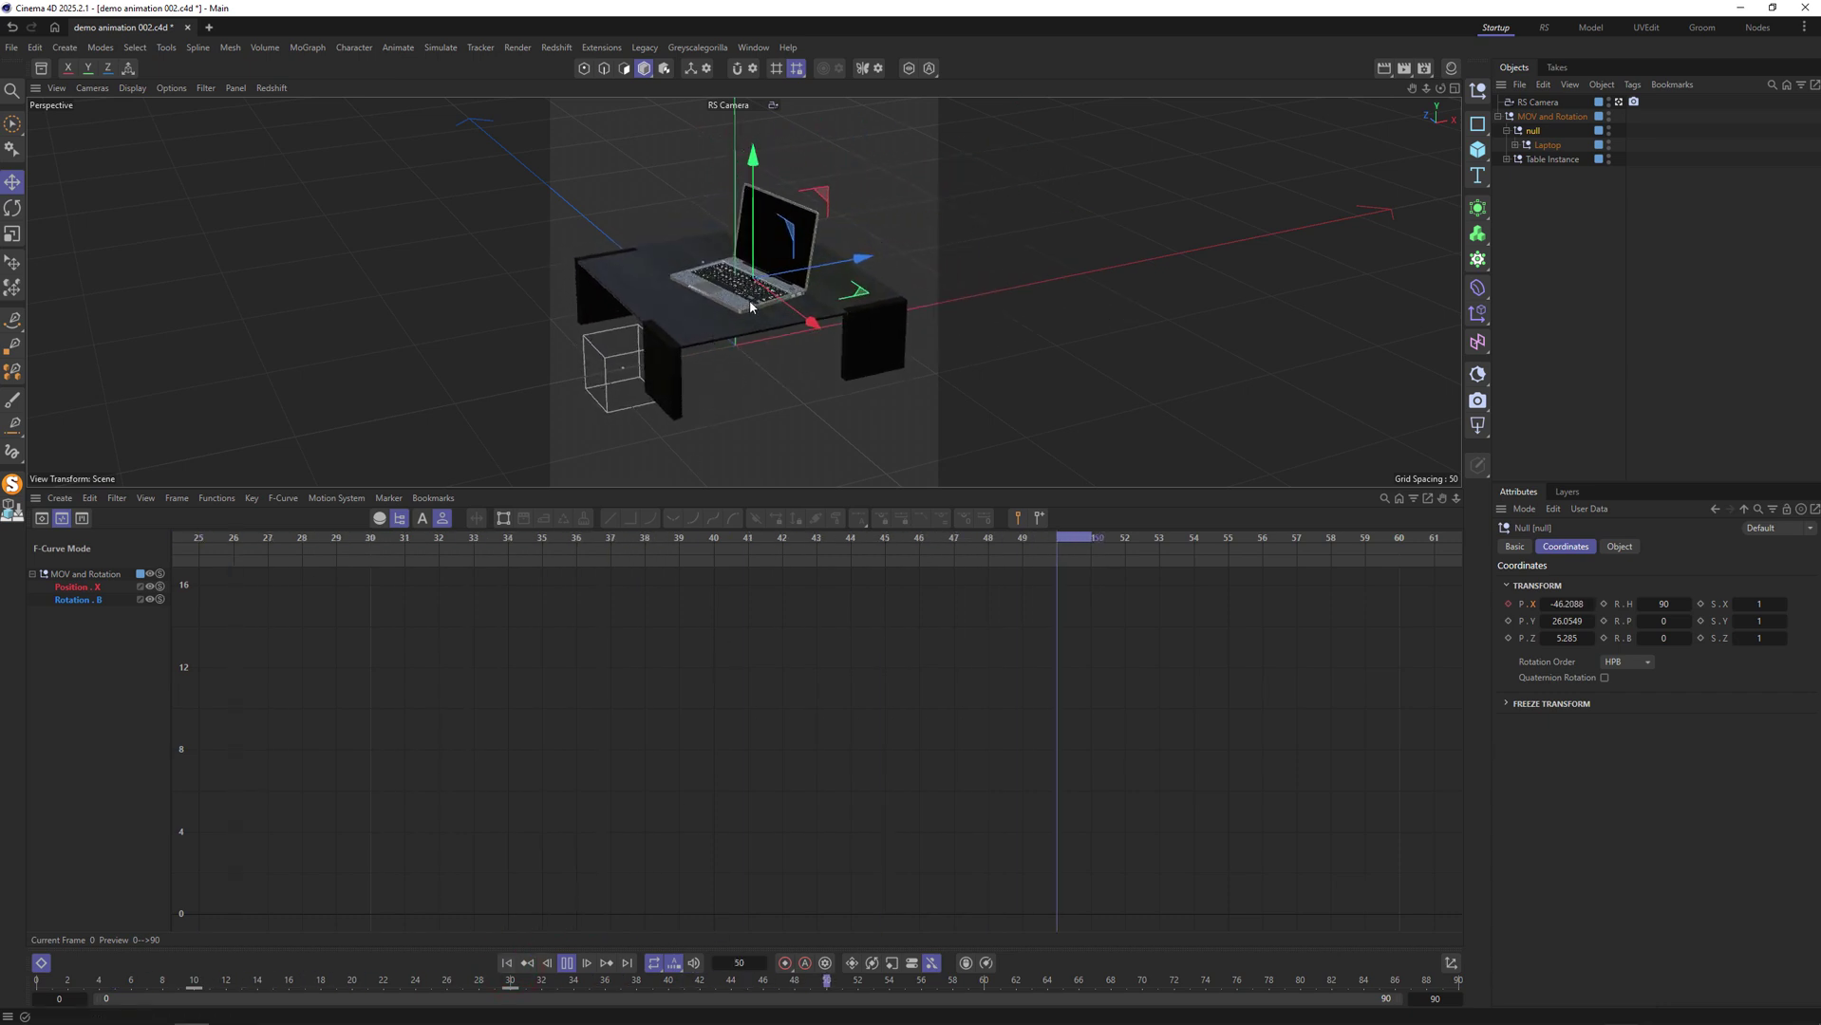
{"action": "left_click", "coordinate": [567, 962]}
Set the null's Position X key at frame 10 to -60 and play back the animation from the start.
{"action": "left_click_drag", "start_coordinate": [143, 981], "coordinate": [195, 997]}
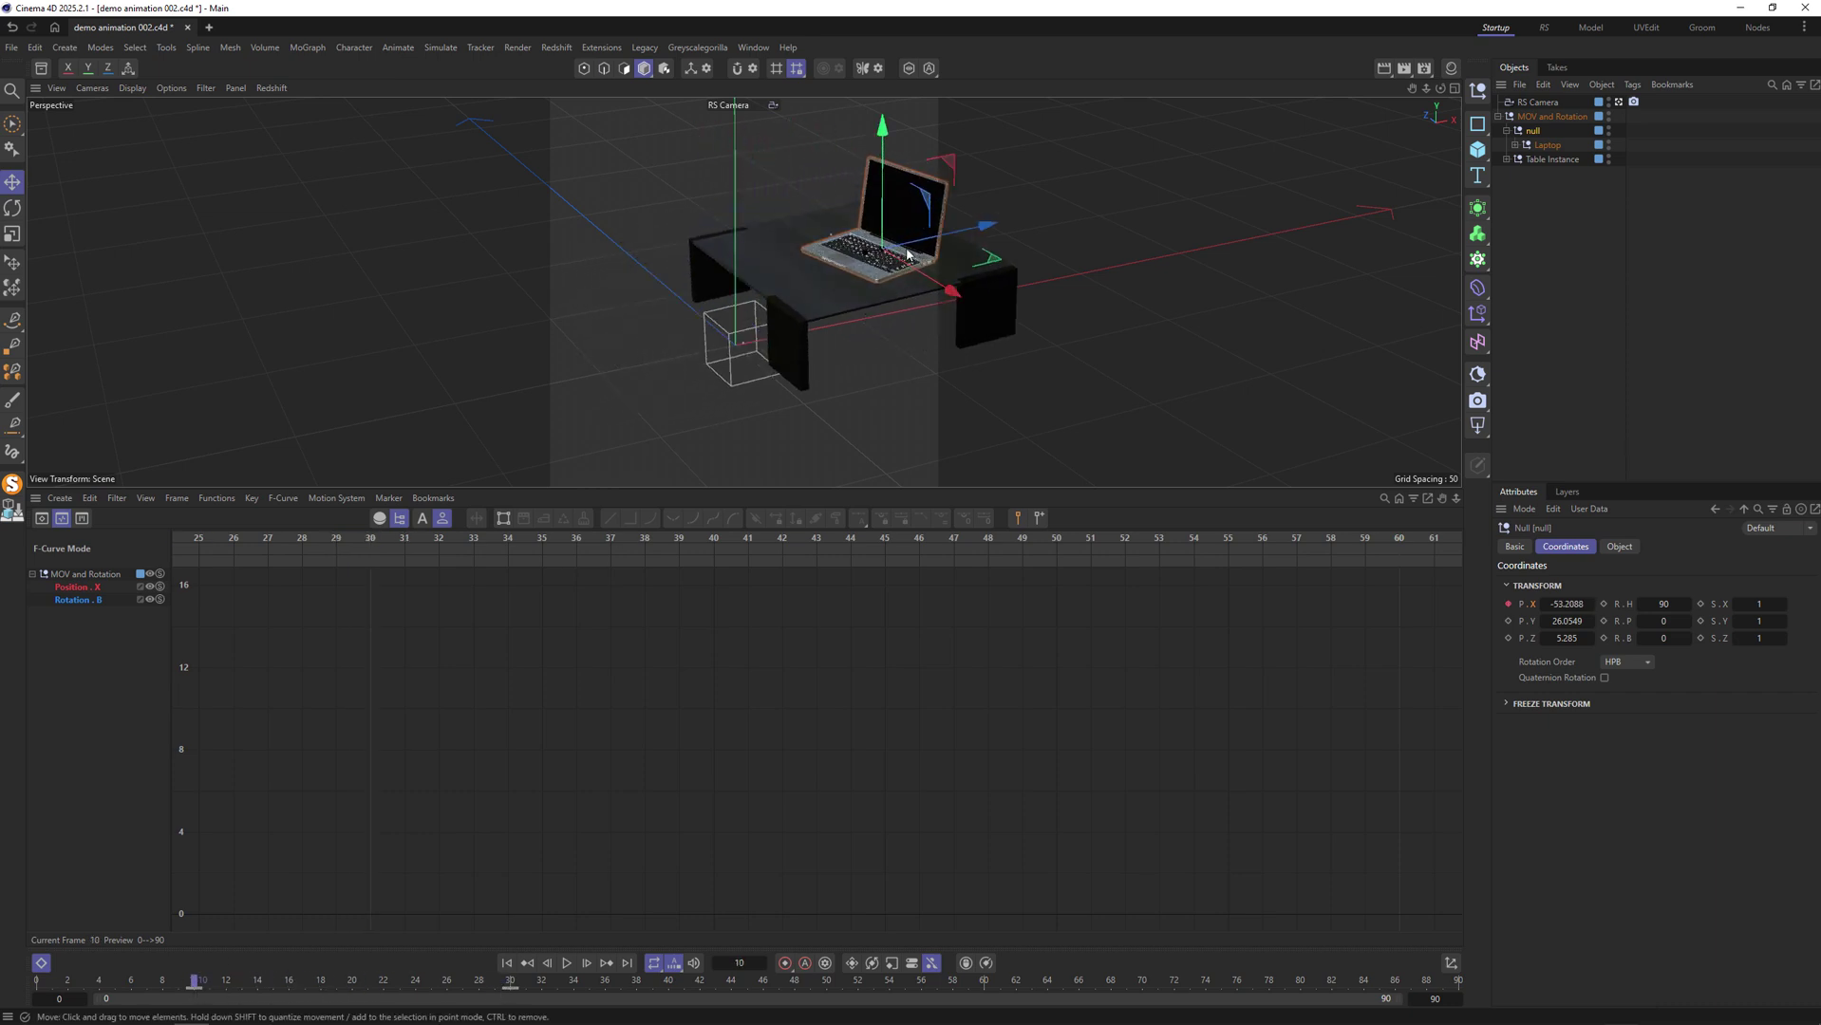
{"action": "left_click_drag", "start_coordinate": [884, 254], "coordinate": [898, 248]}
{"action": "left_click", "coordinate": [1567, 604]}
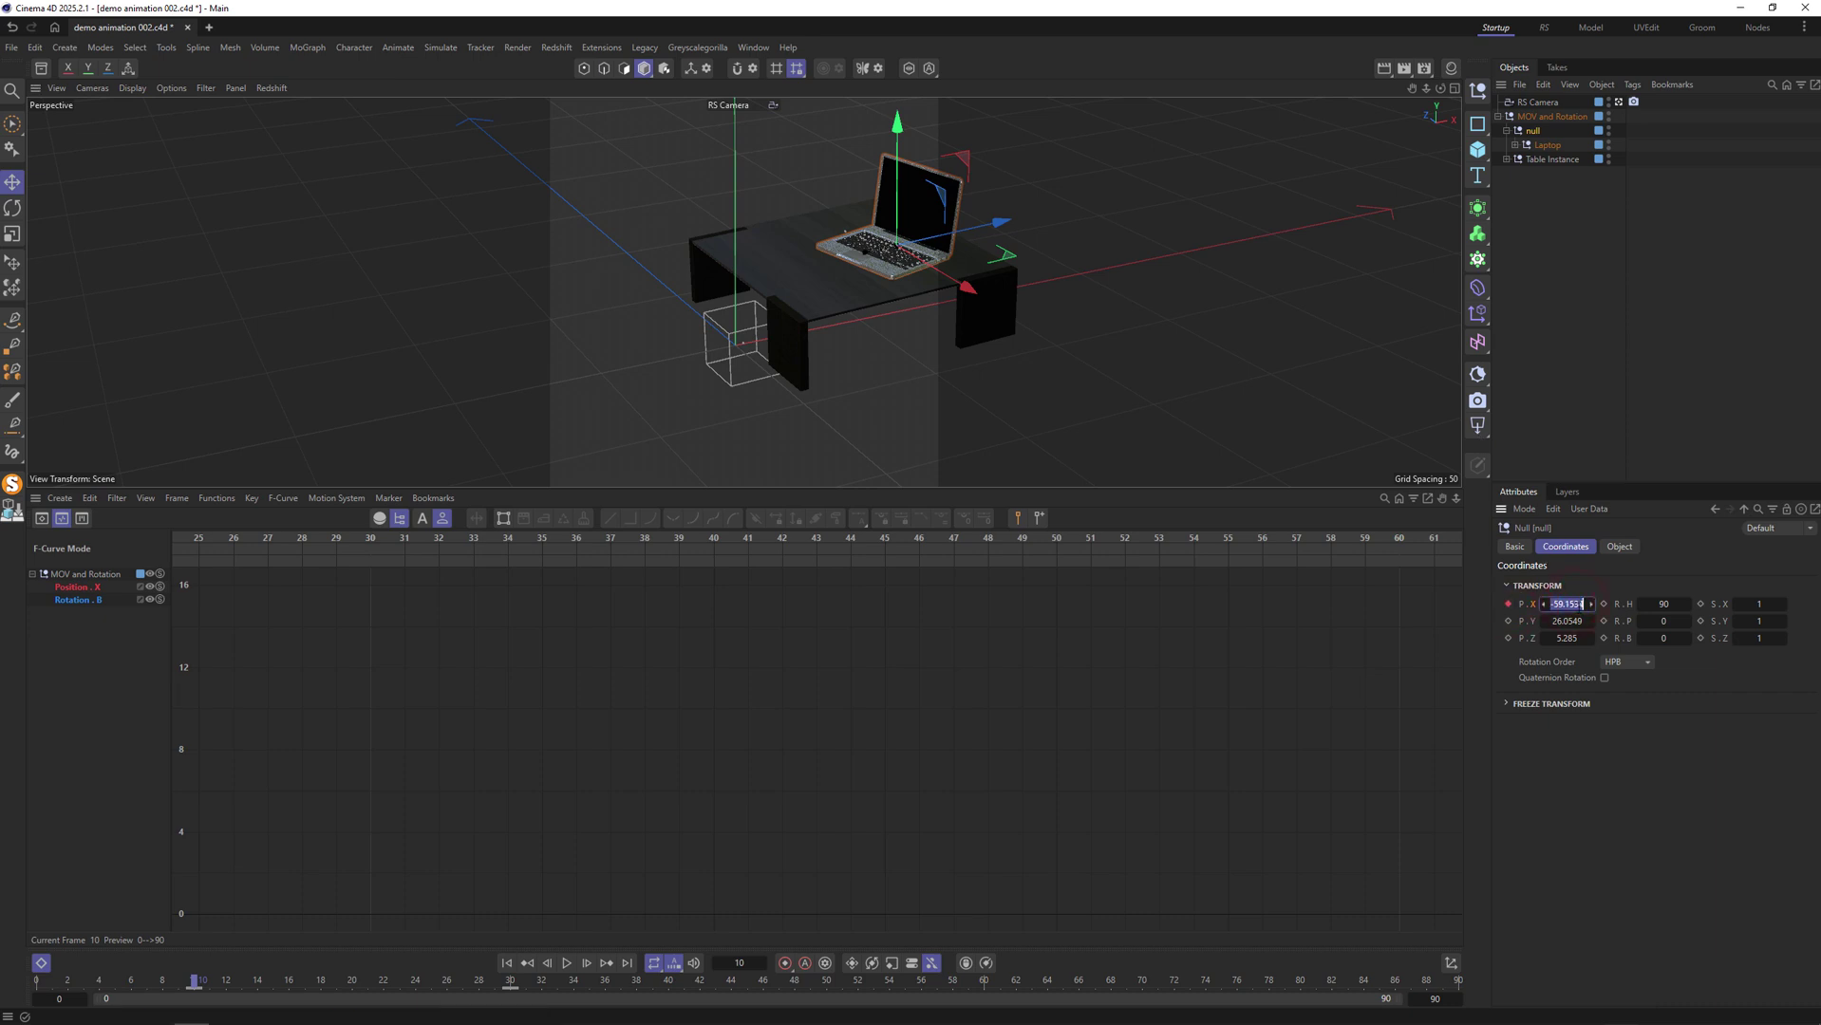
{"action": "type", "text": "-60"}
{"action": "key", "text": "Return"}
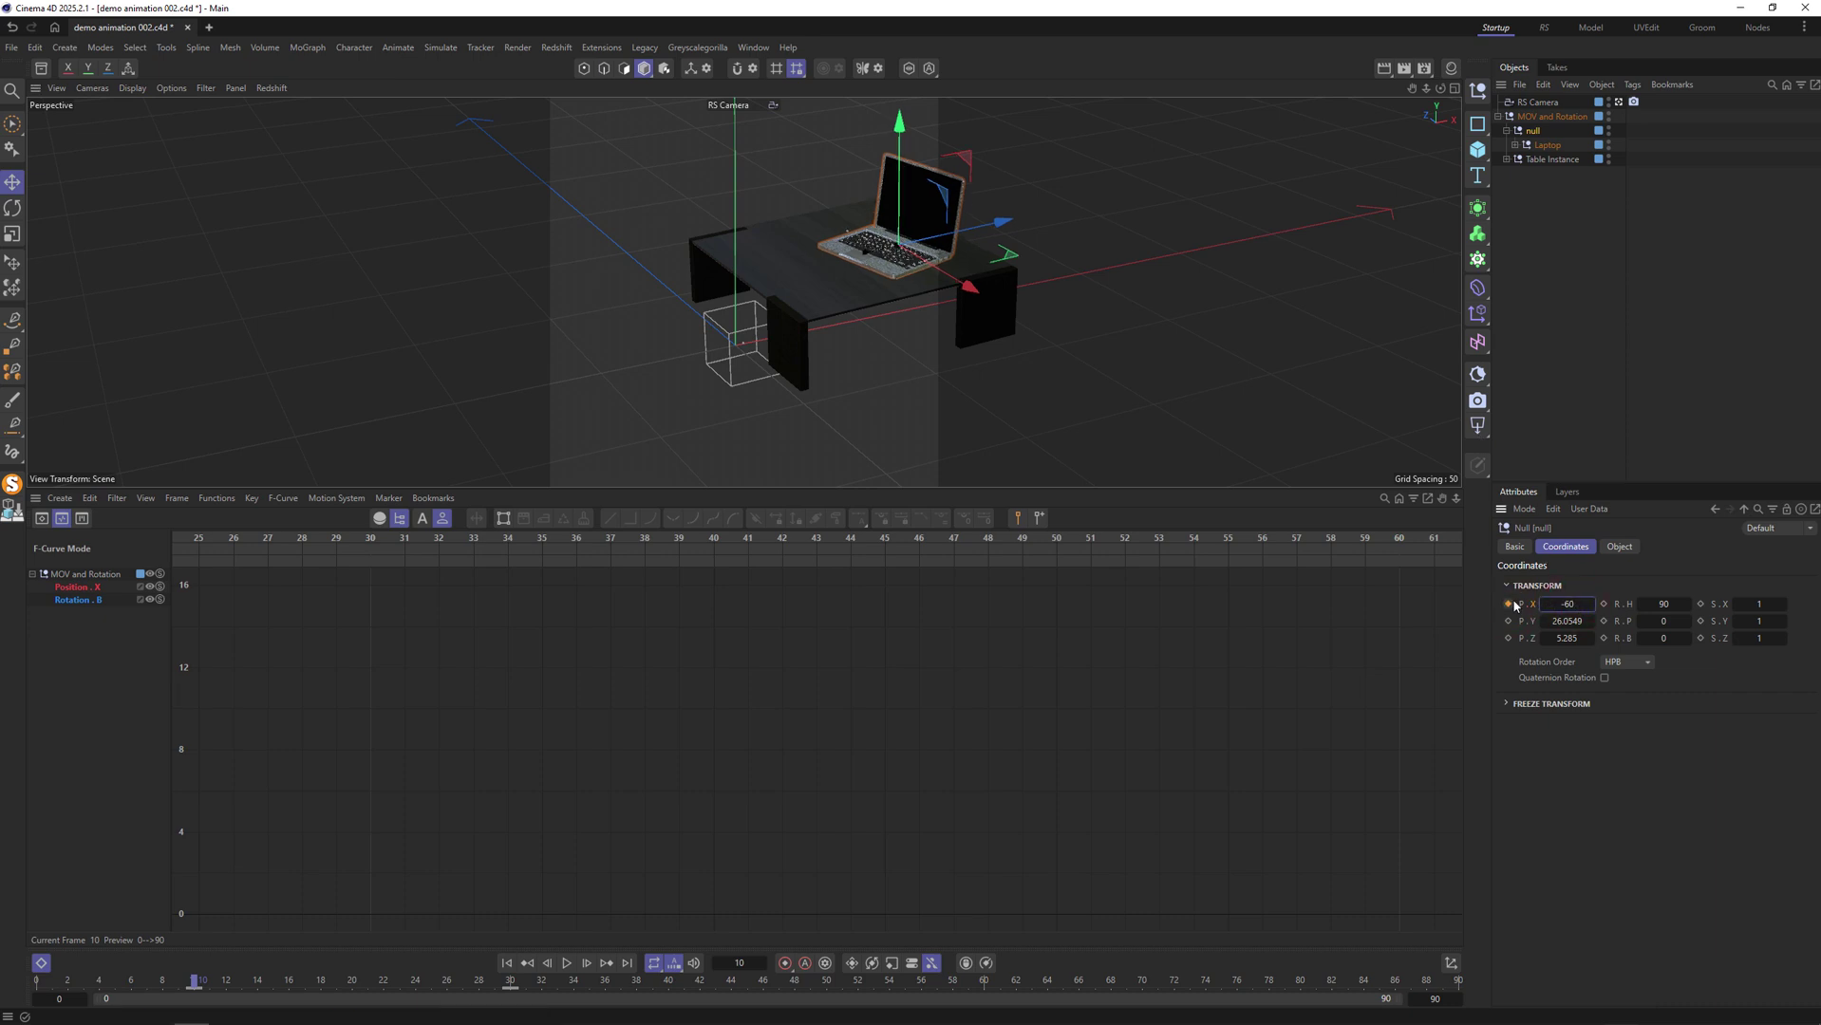
{"action": "key", "text": "shift+f"}
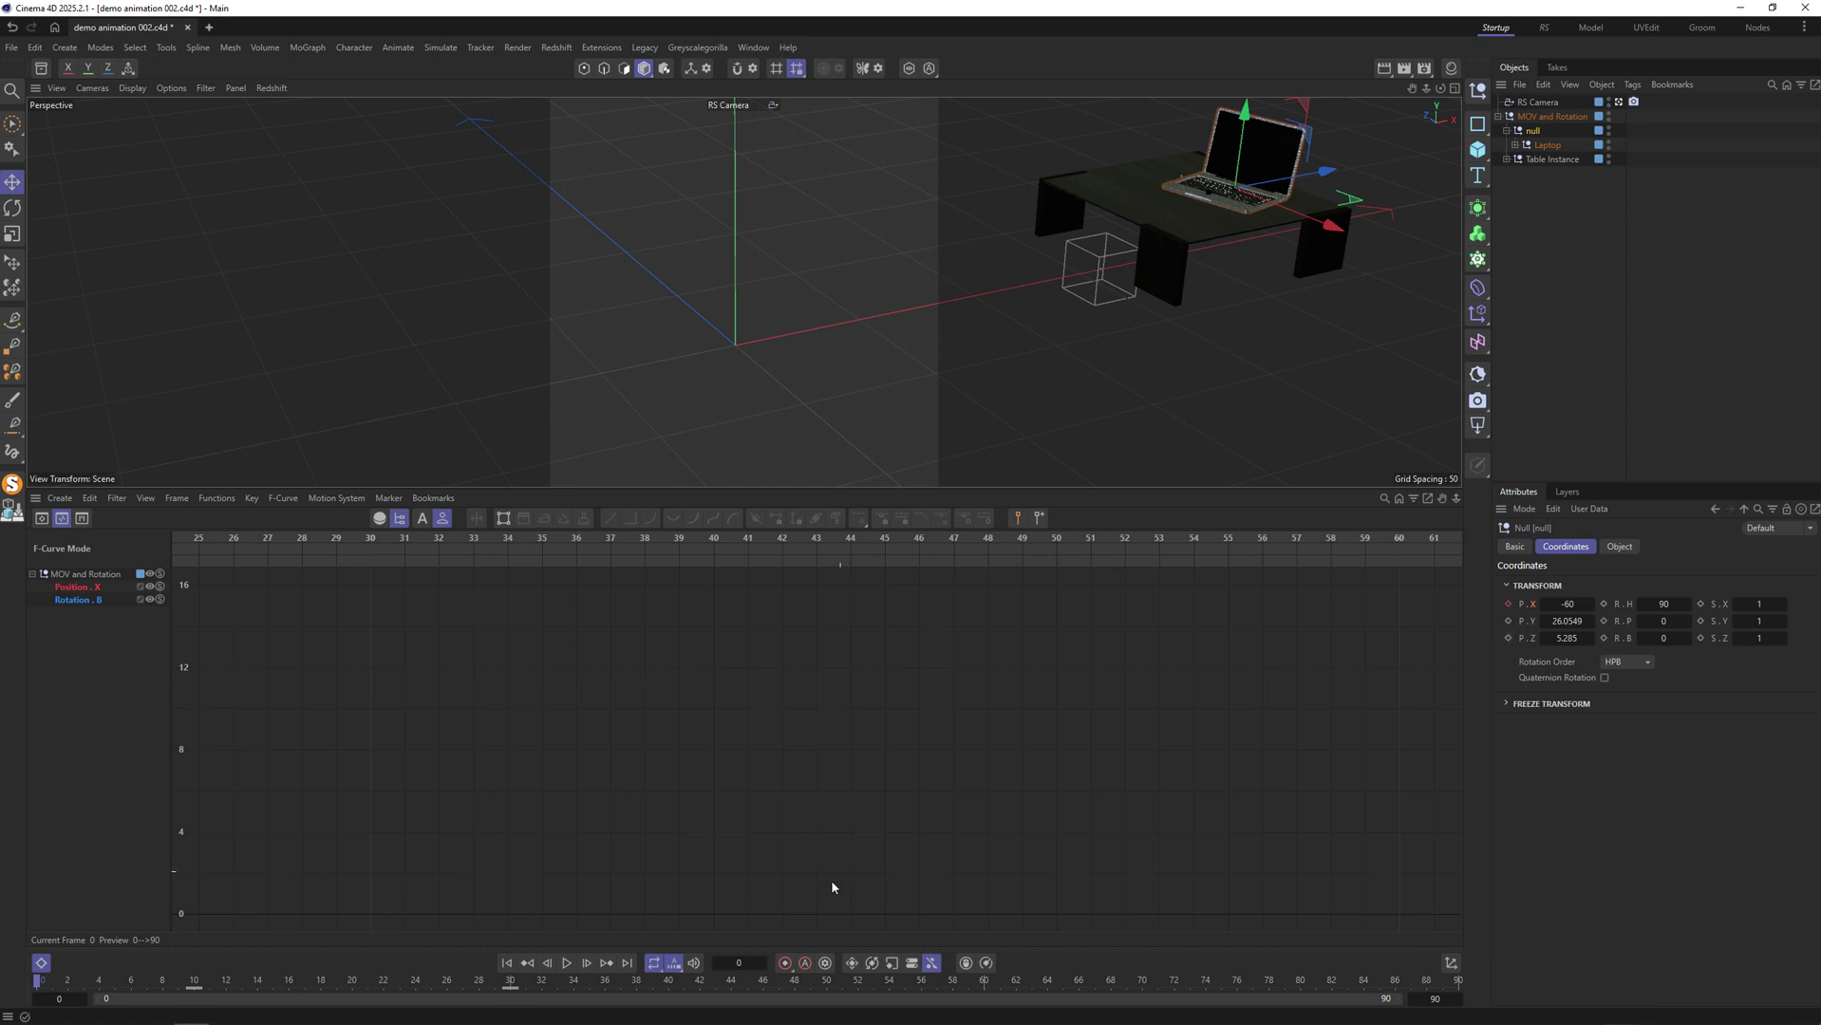
{"action": "left_click", "coordinate": [567, 962]}
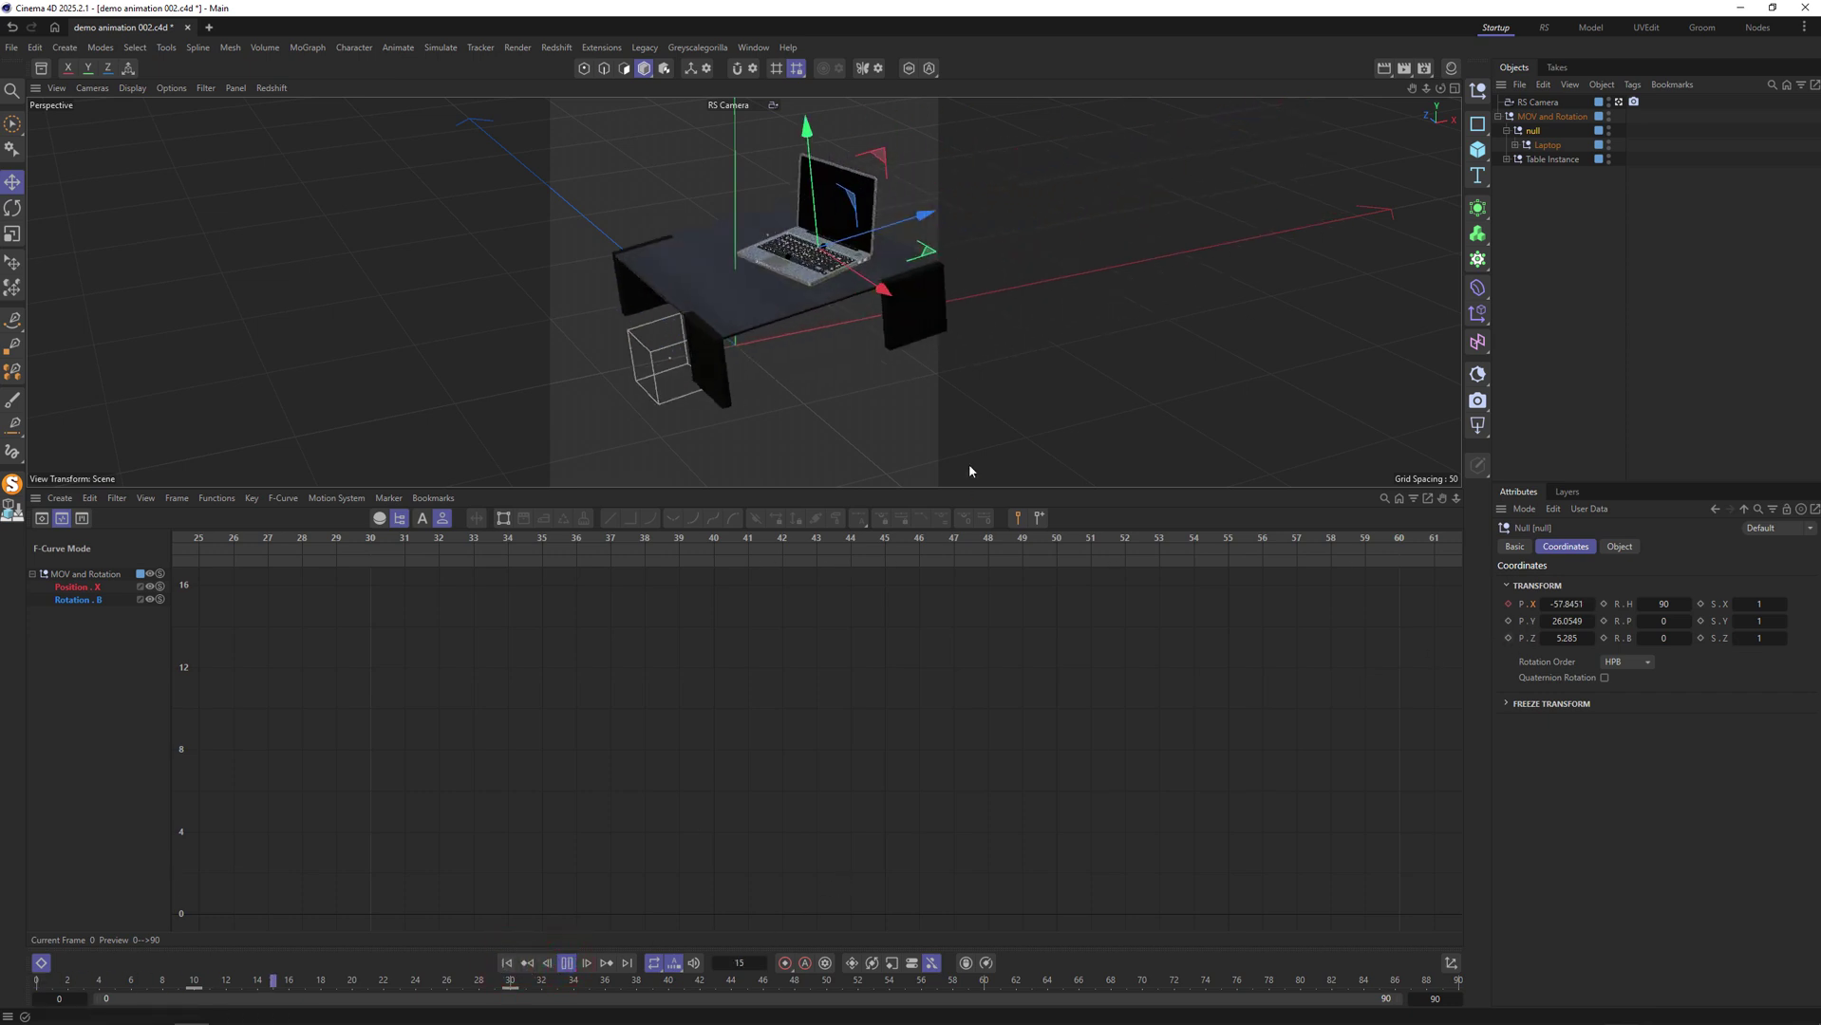
Enlarge the viewport above the F-Curve timeline and play back the animation from the start.
{"action": "key", "text": "F7"}
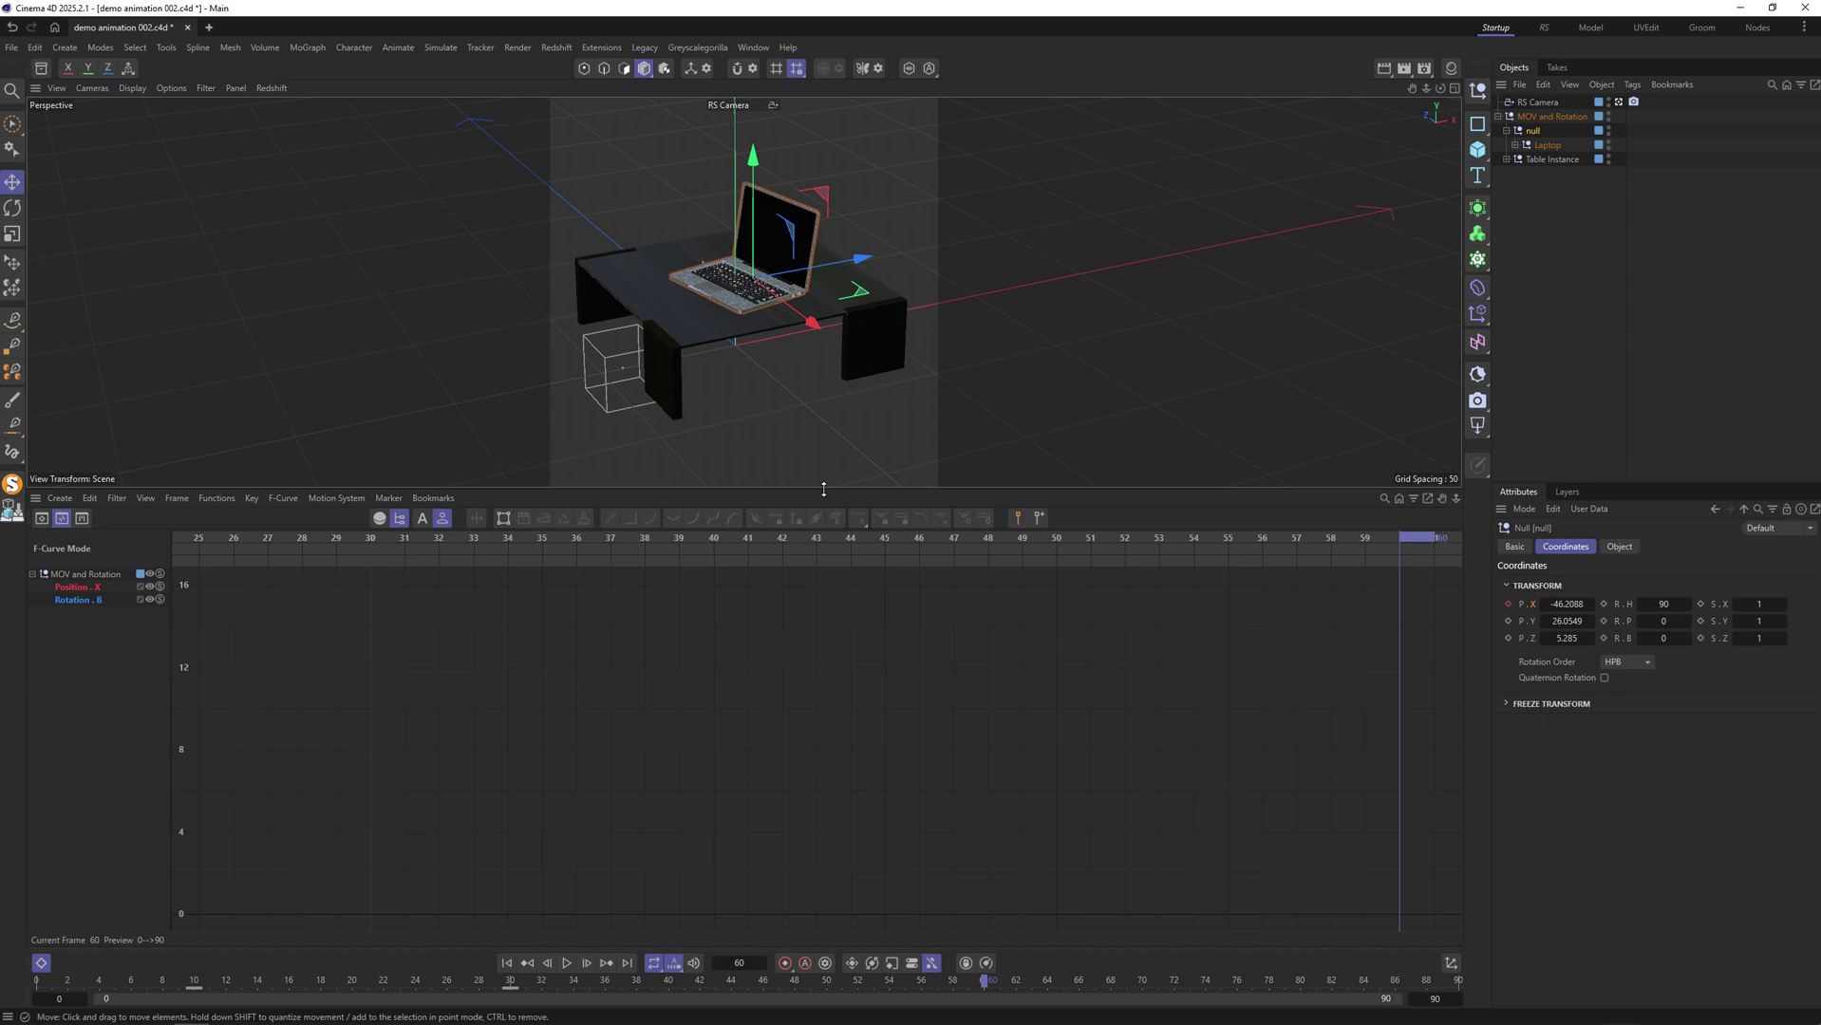
{"action": "left_click_drag", "start_coordinate": [823, 489], "coordinate": [823, 594]}
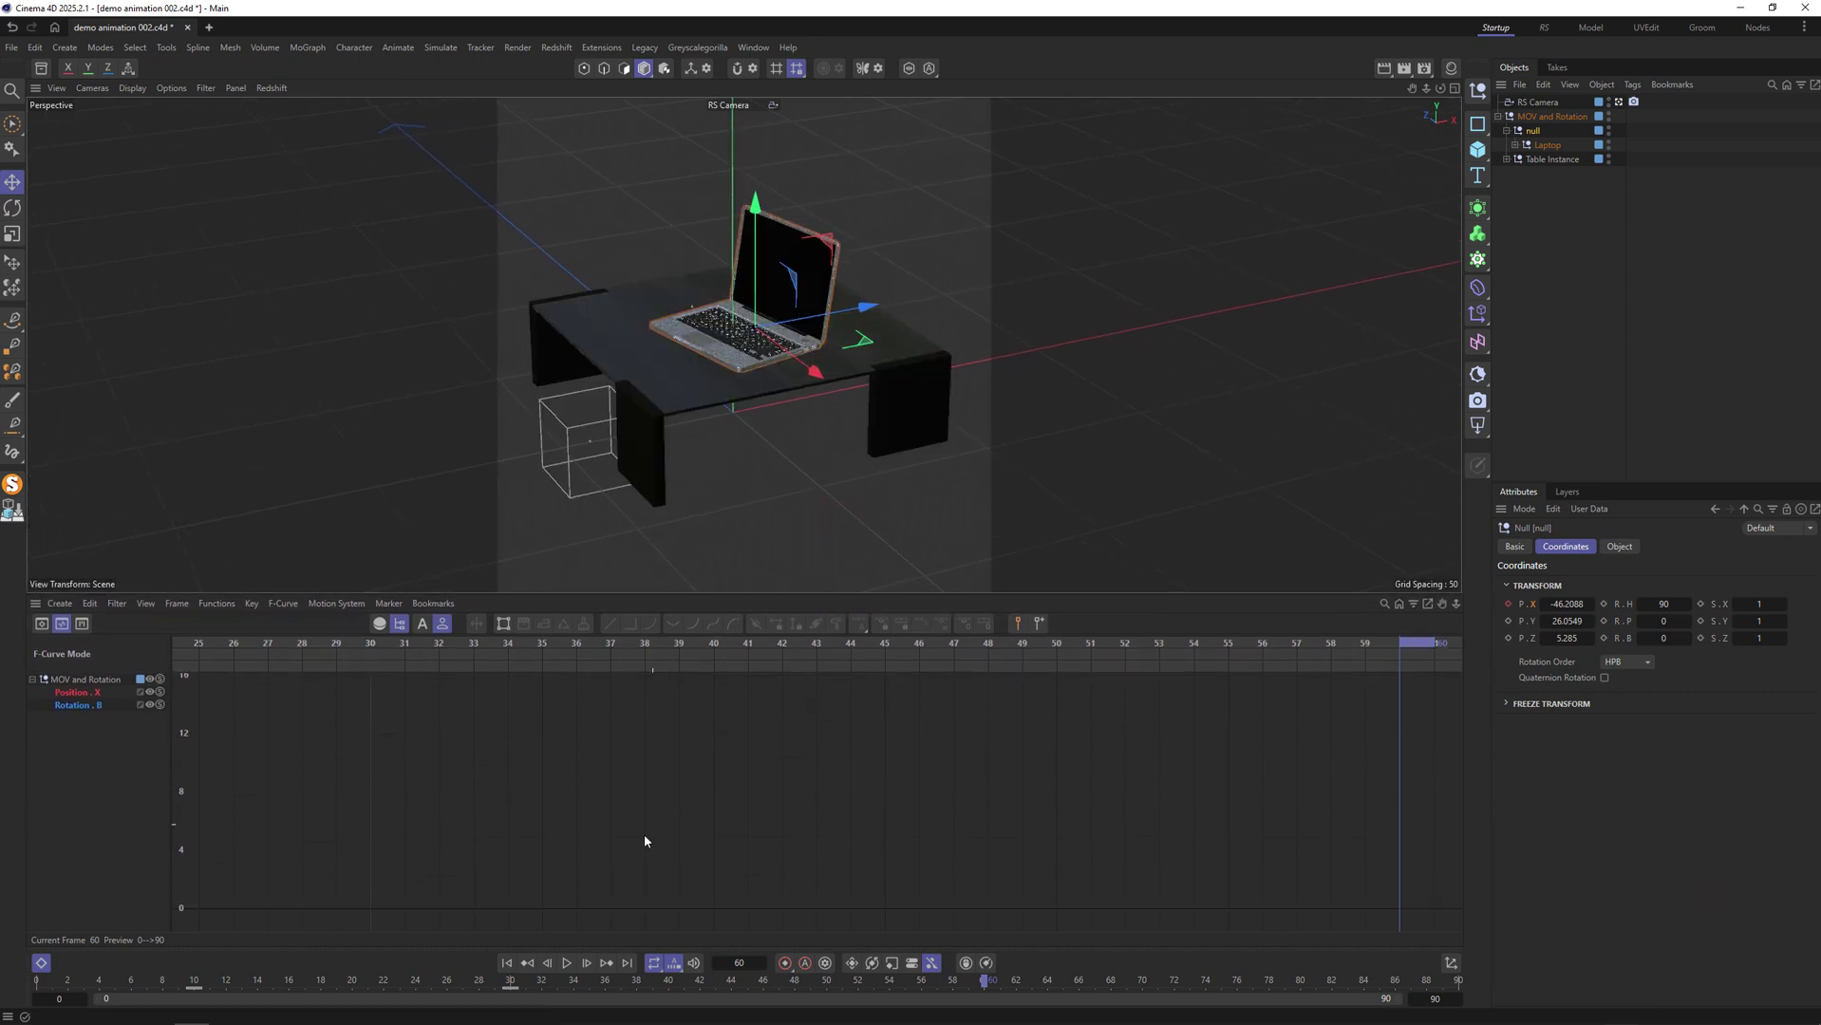
{"action": "left_click", "coordinate": [506, 962]}
{"action": "left_click", "coordinate": [567, 962]}
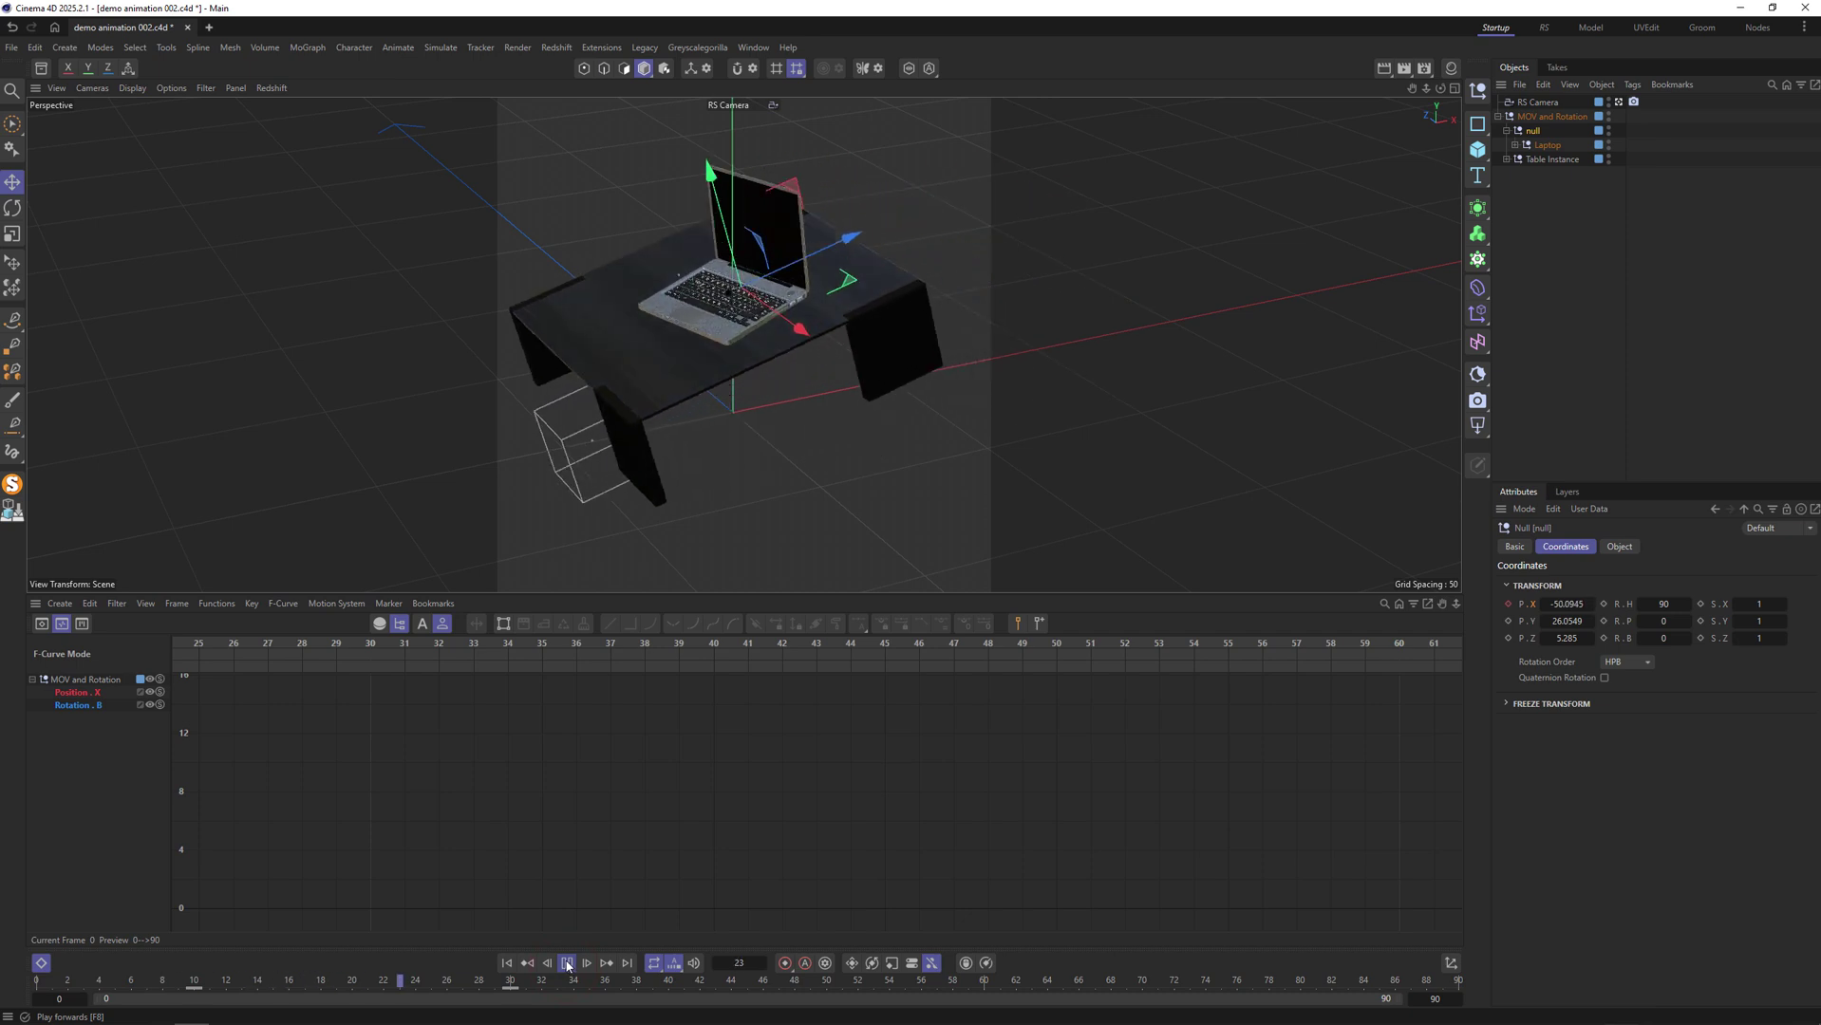
{"action": "left_click", "coordinate": [567, 963]}
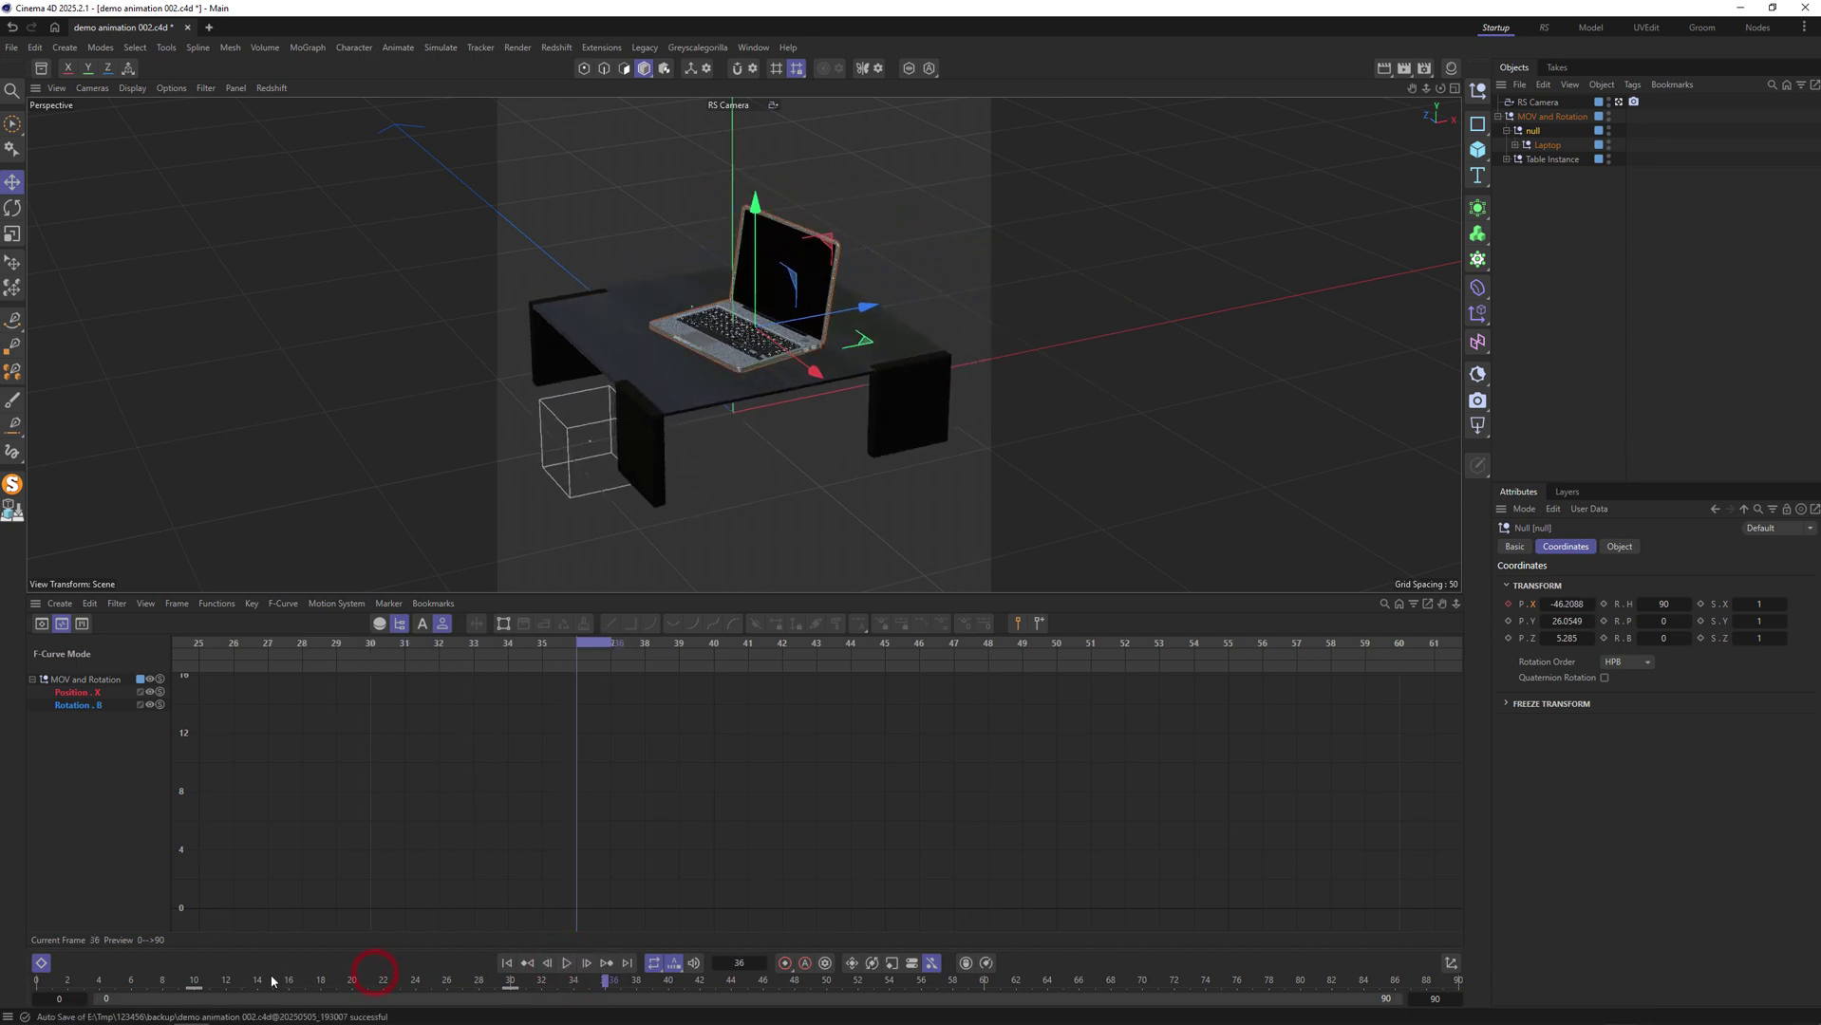
Move the null's second Position X key from frame 30 to frame 35 and play back the slide.
{"action": "left_click_drag", "start_coordinate": [273, 980], "coordinate": [588, 990]}
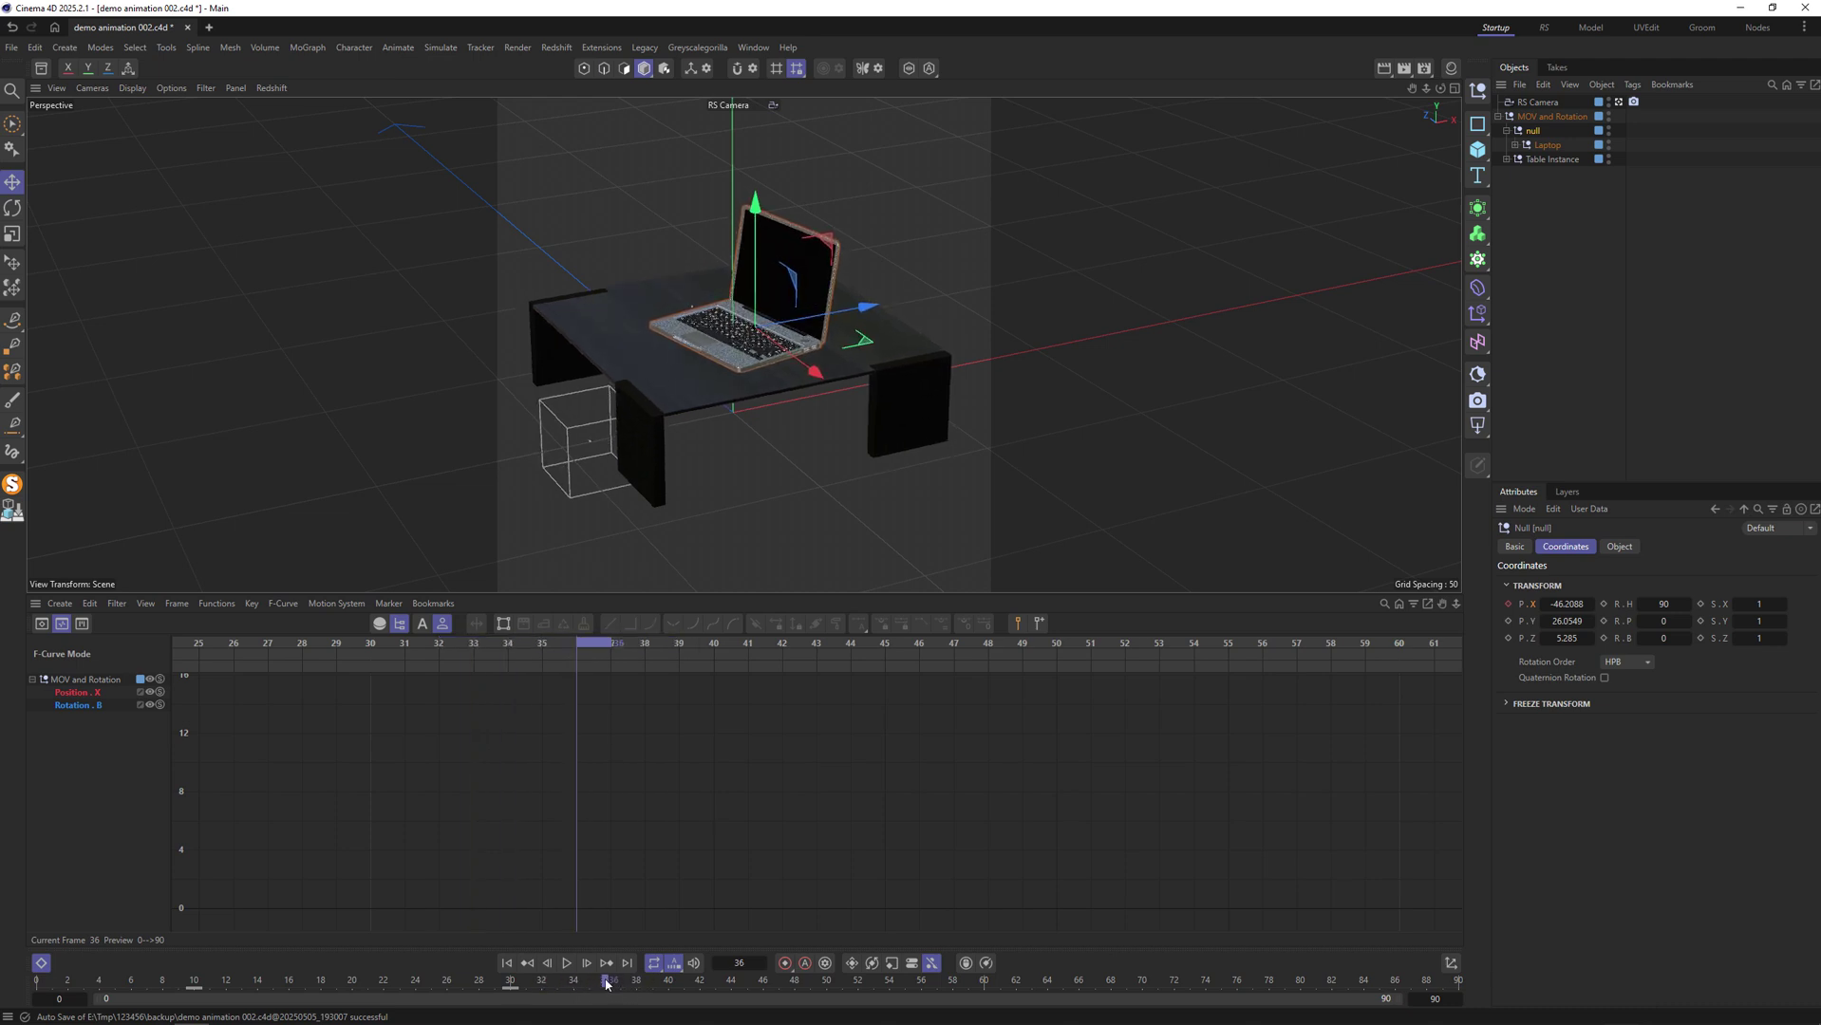
{"action": "left_click", "coordinate": [513, 987]}
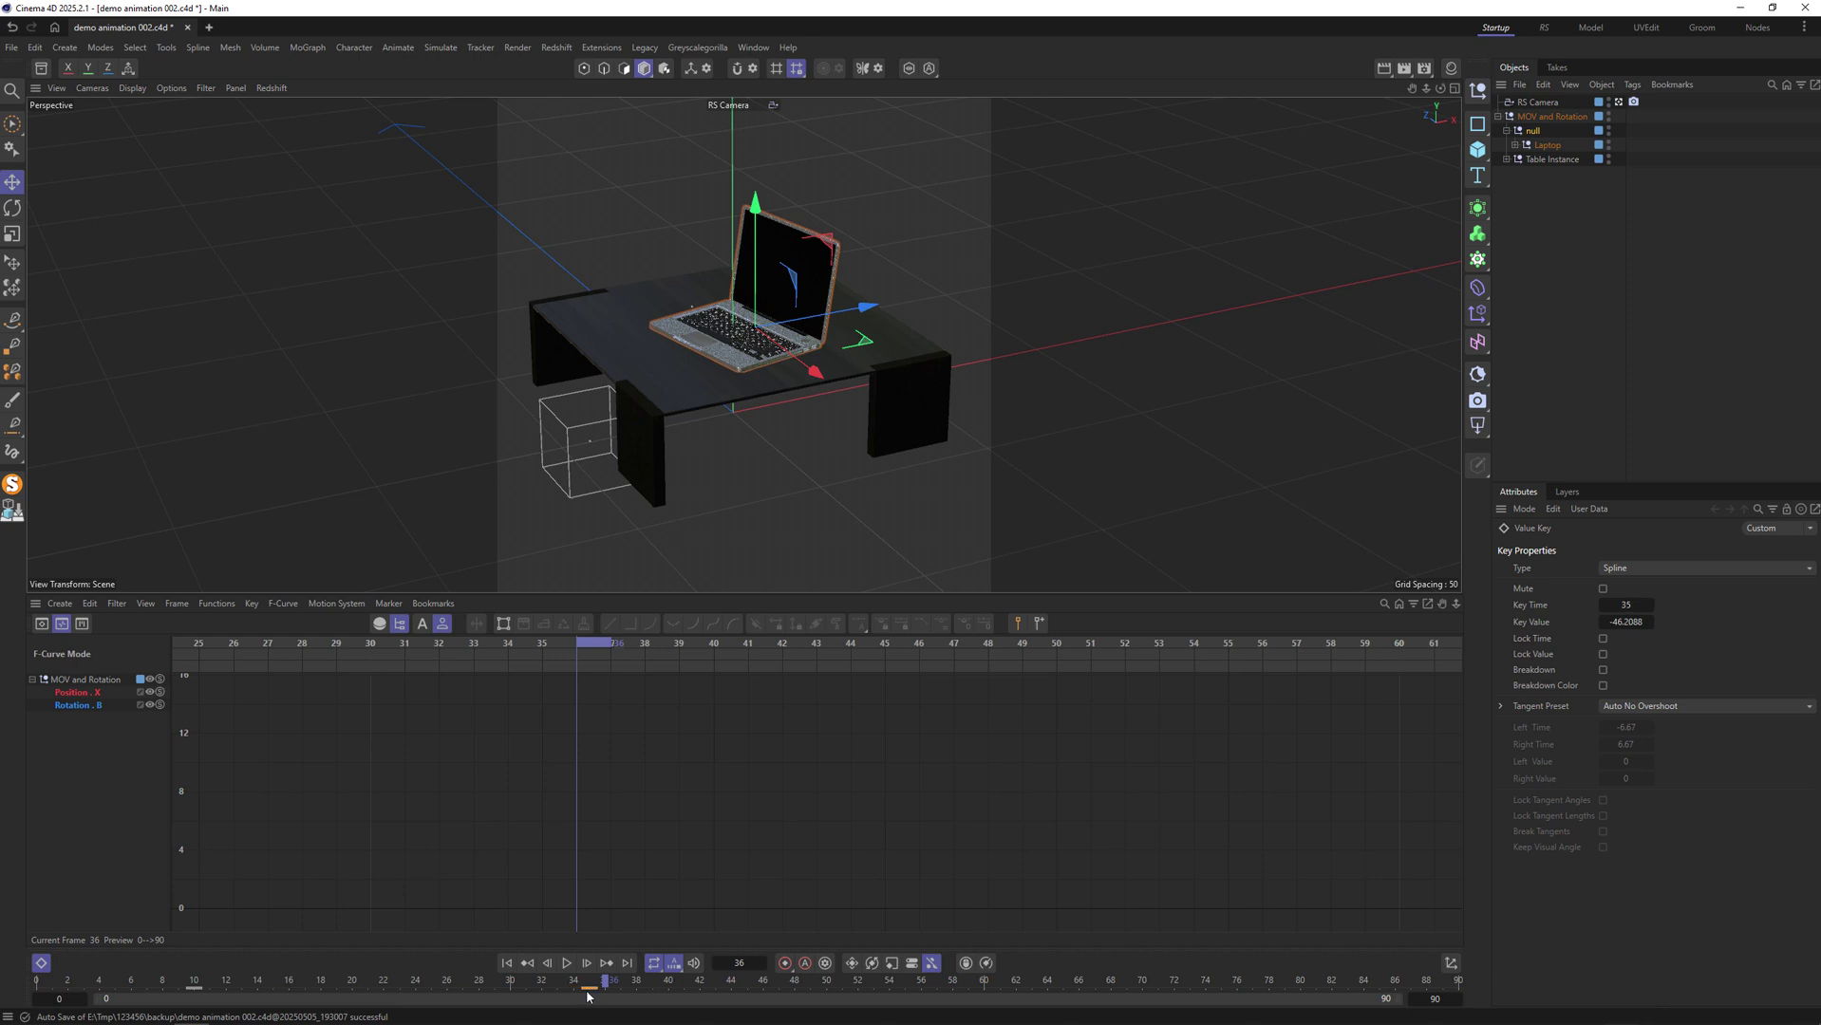
{"action": "left_click", "coordinate": [507, 964]}
{"action": "left_click", "coordinate": [565, 963]}
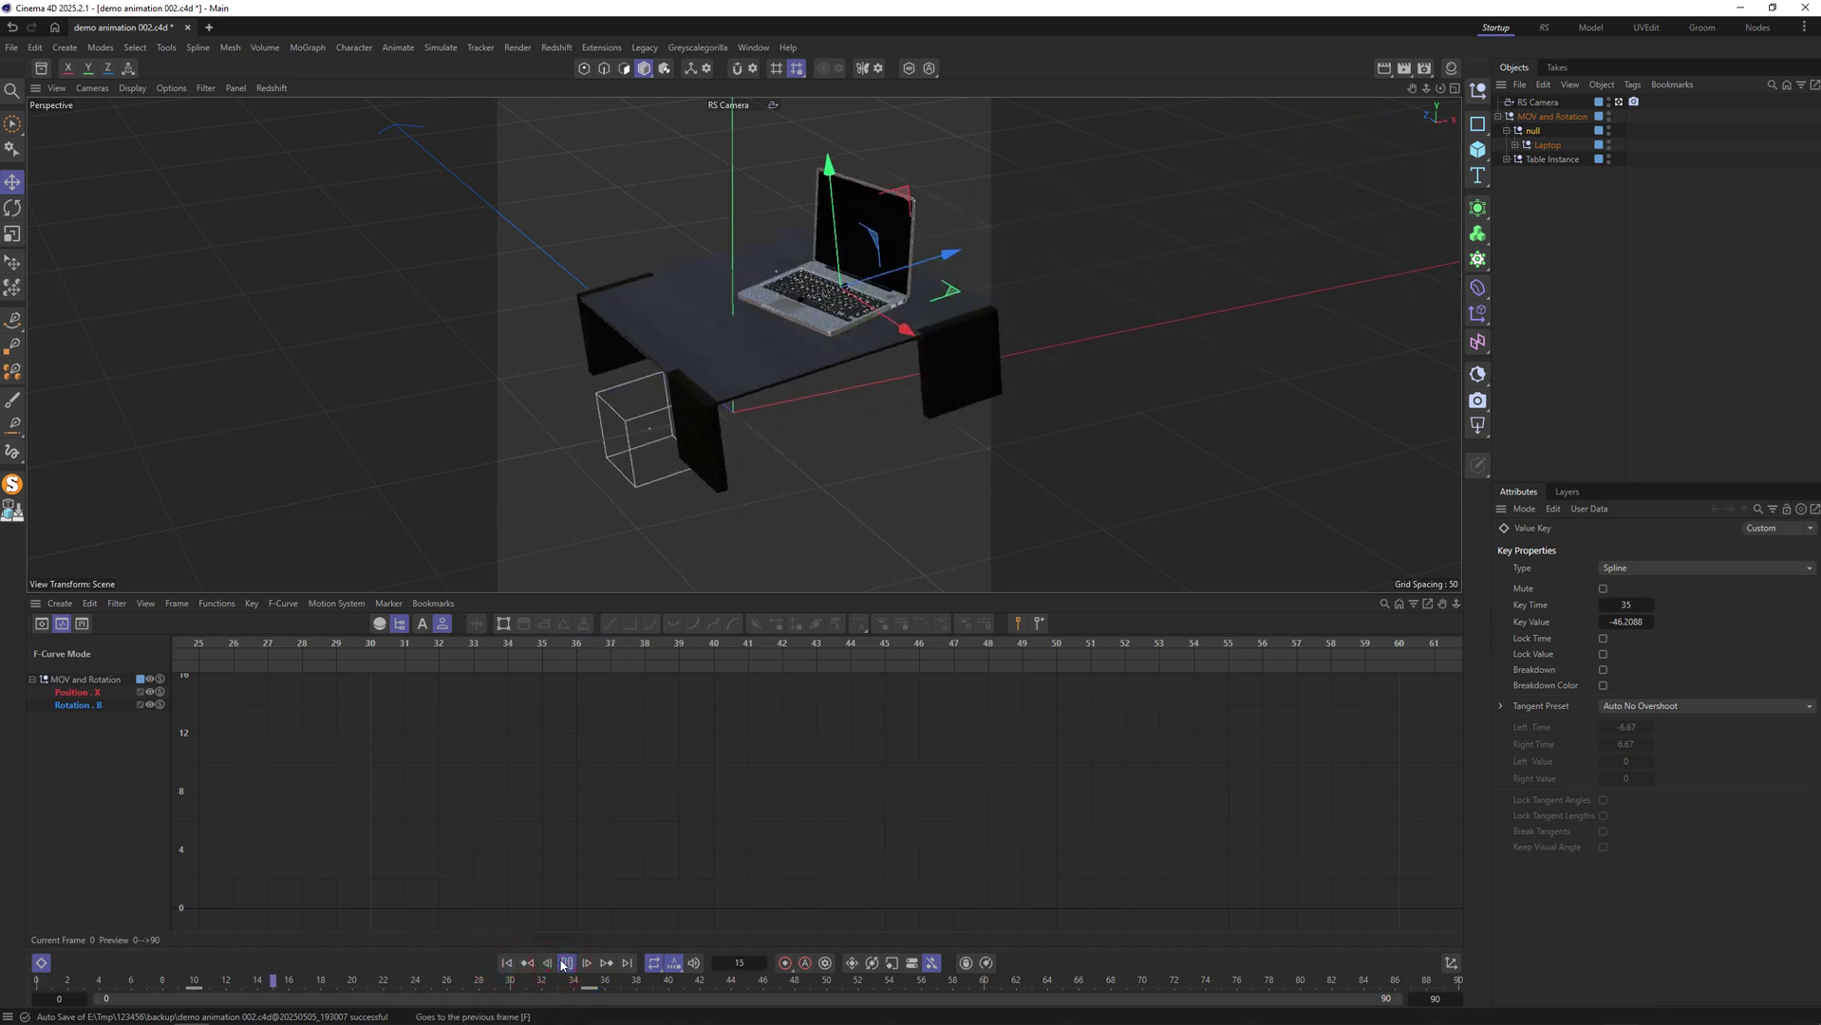
{"action": "left_click_drag", "start_coordinate": [448, 982], "coordinate": [612, 994]}
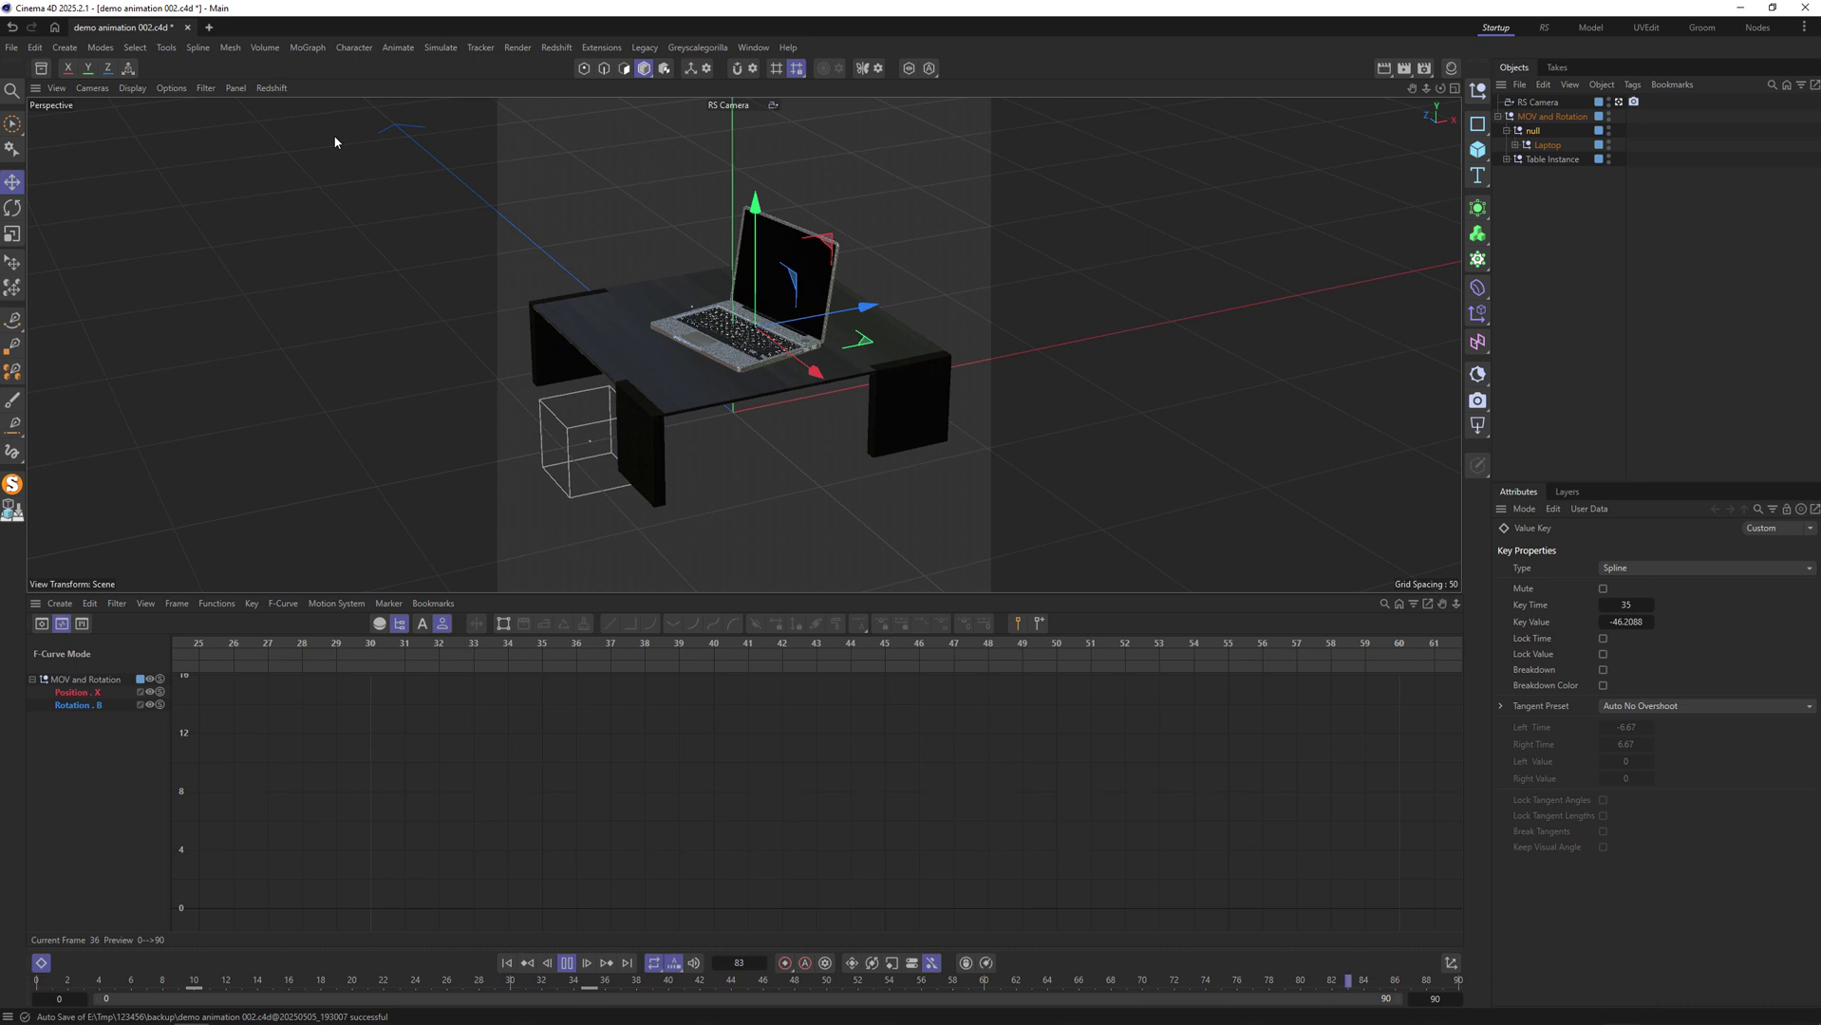
{"action": "left_click", "coordinate": [566, 963]}
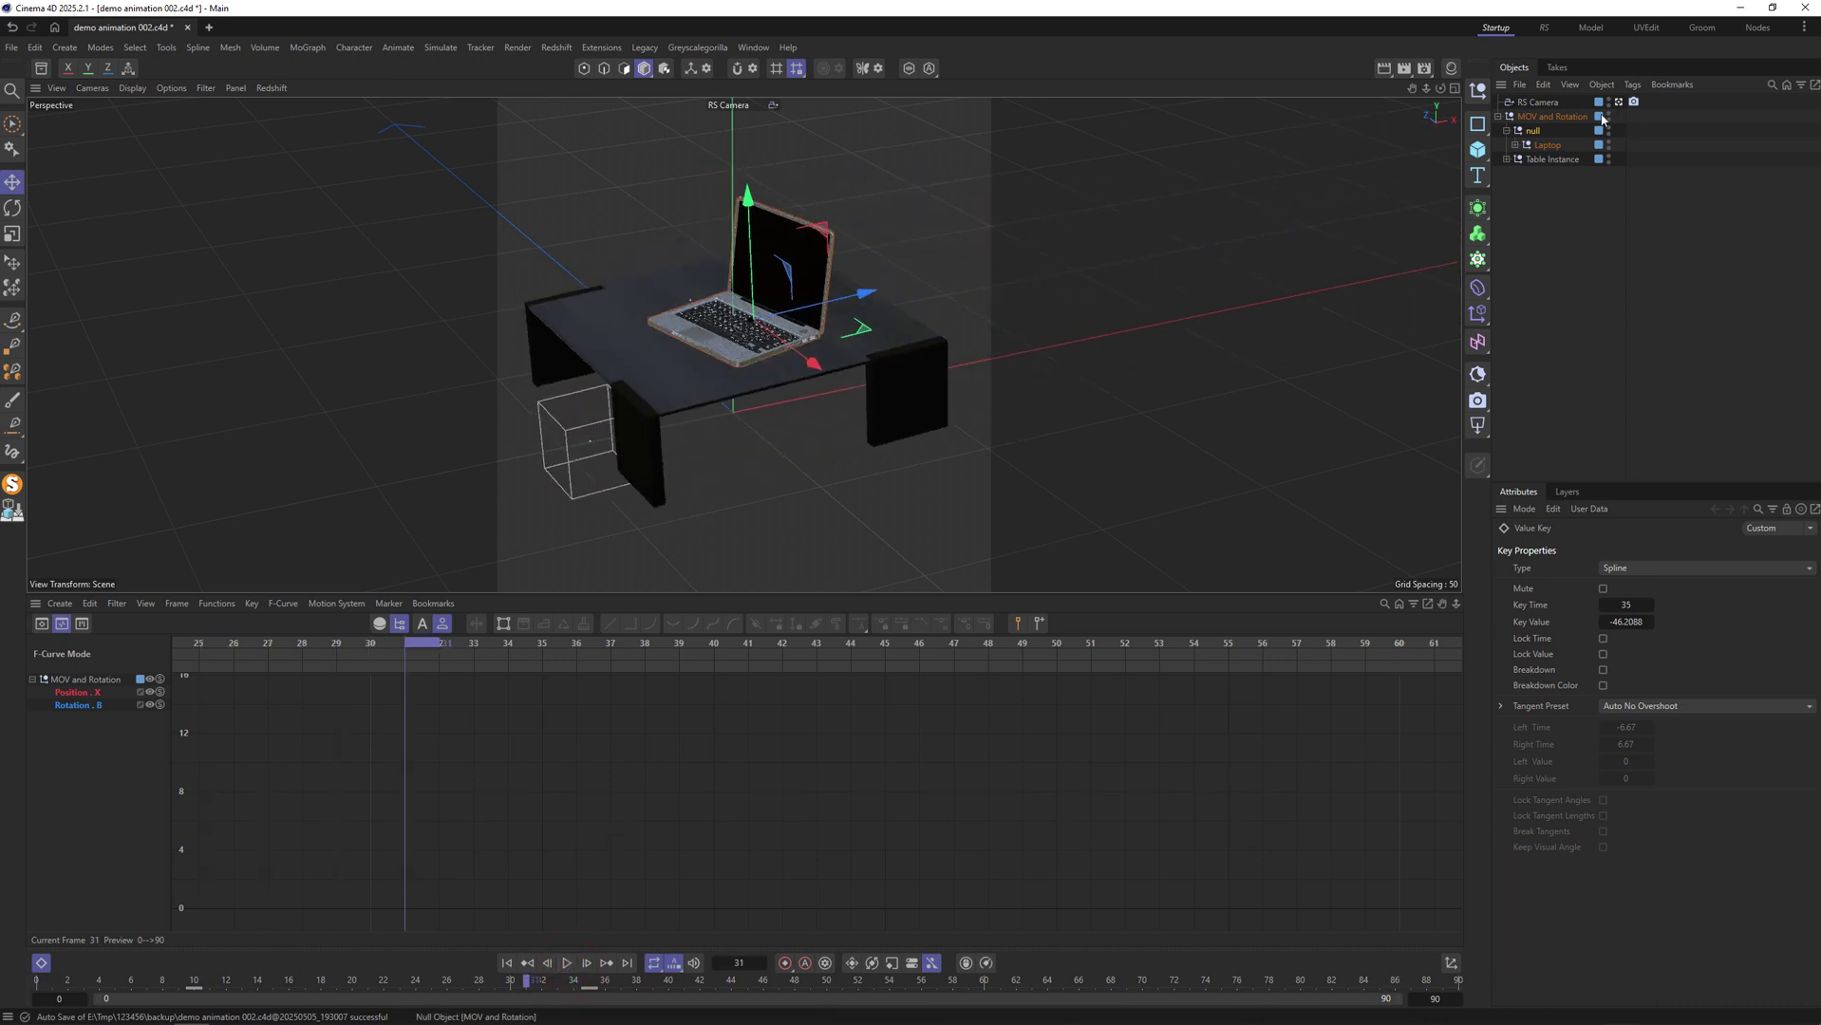
Select the Lid inside the Laptop and keyframe its Rotation P at -100 on frame 40.
{"action": "left_click", "coordinate": [1515, 144]}
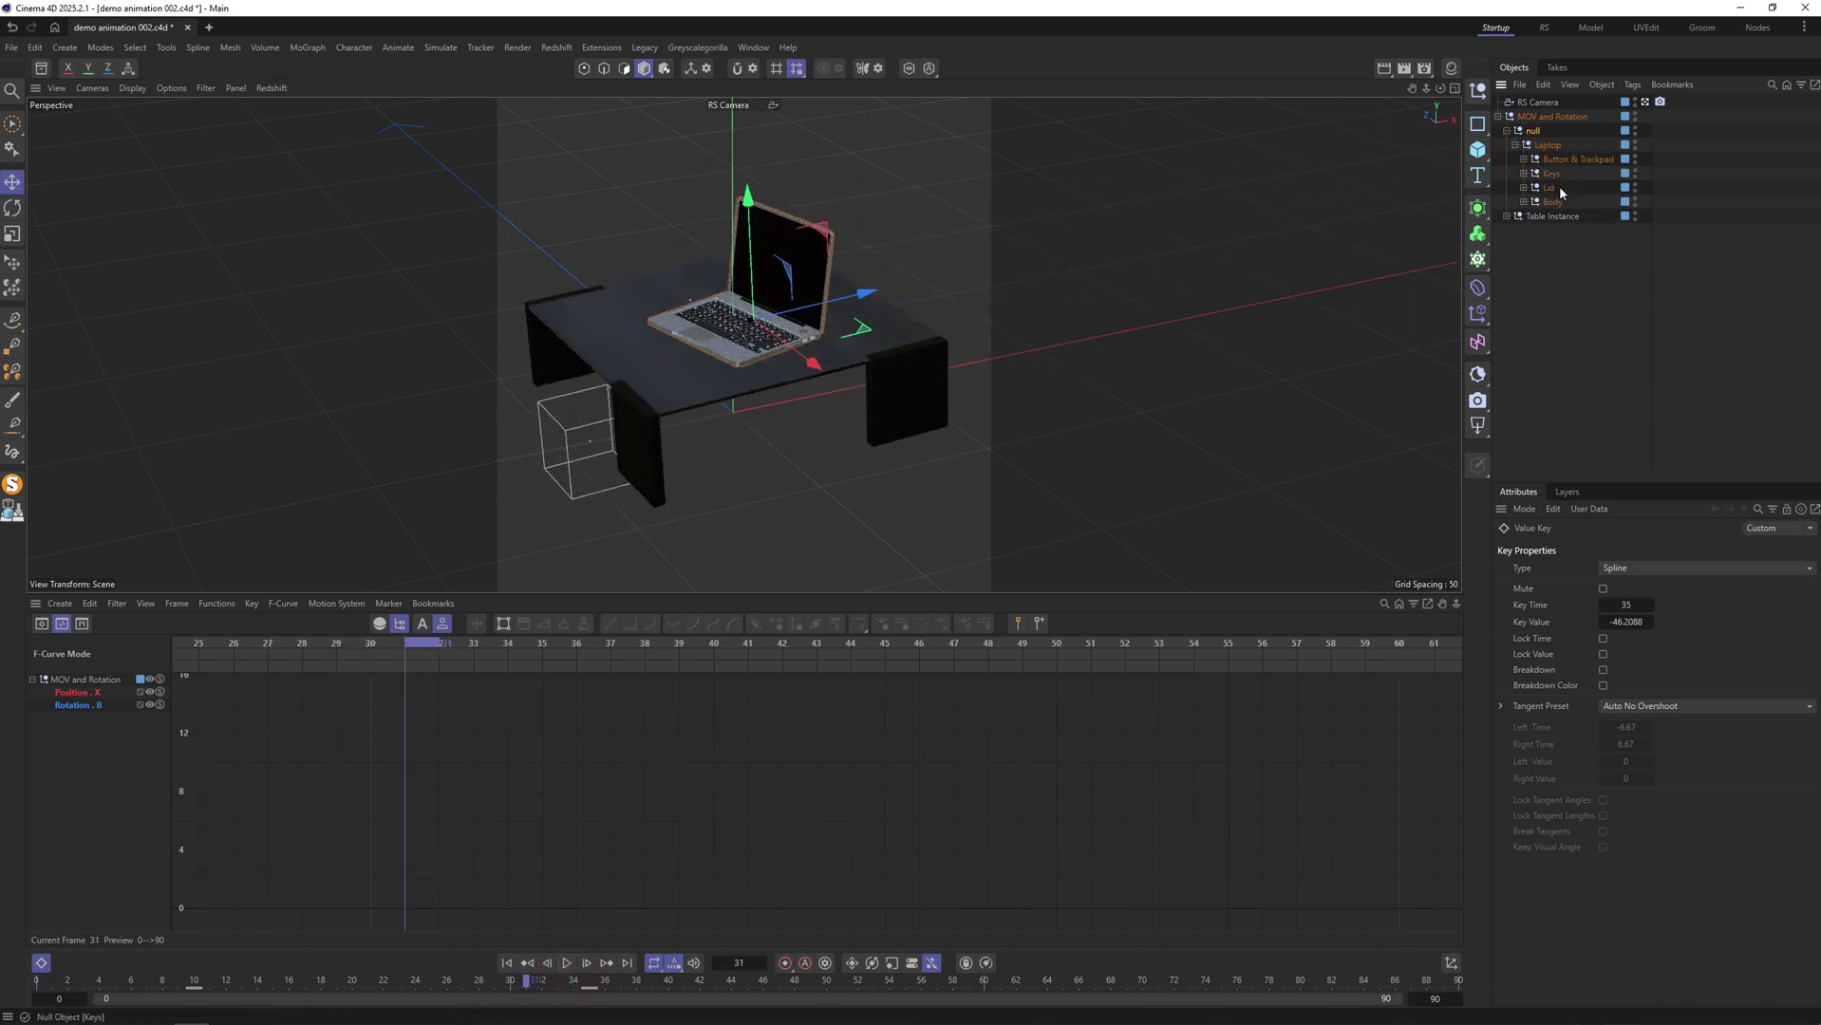
{"action": "left_click", "coordinate": [1559, 188]}
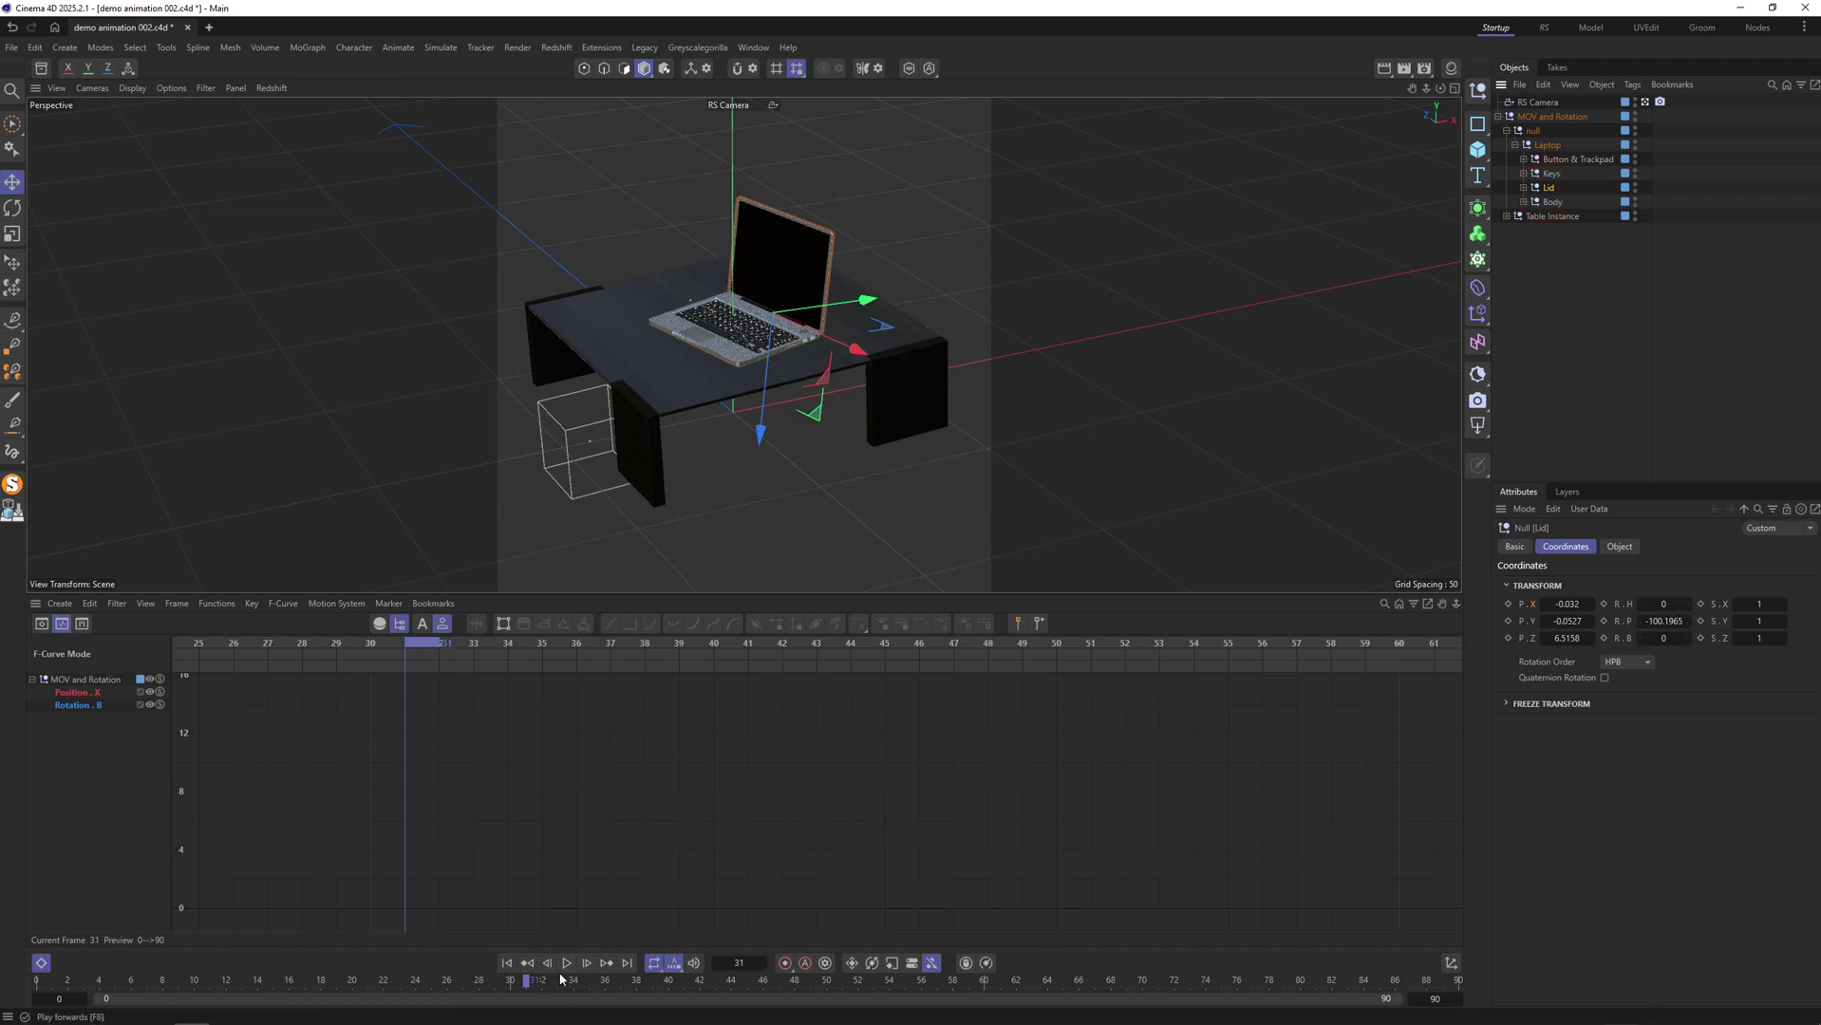
{"action": "left_click_drag", "start_coordinate": [560, 980], "coordinate": [667, 979]}
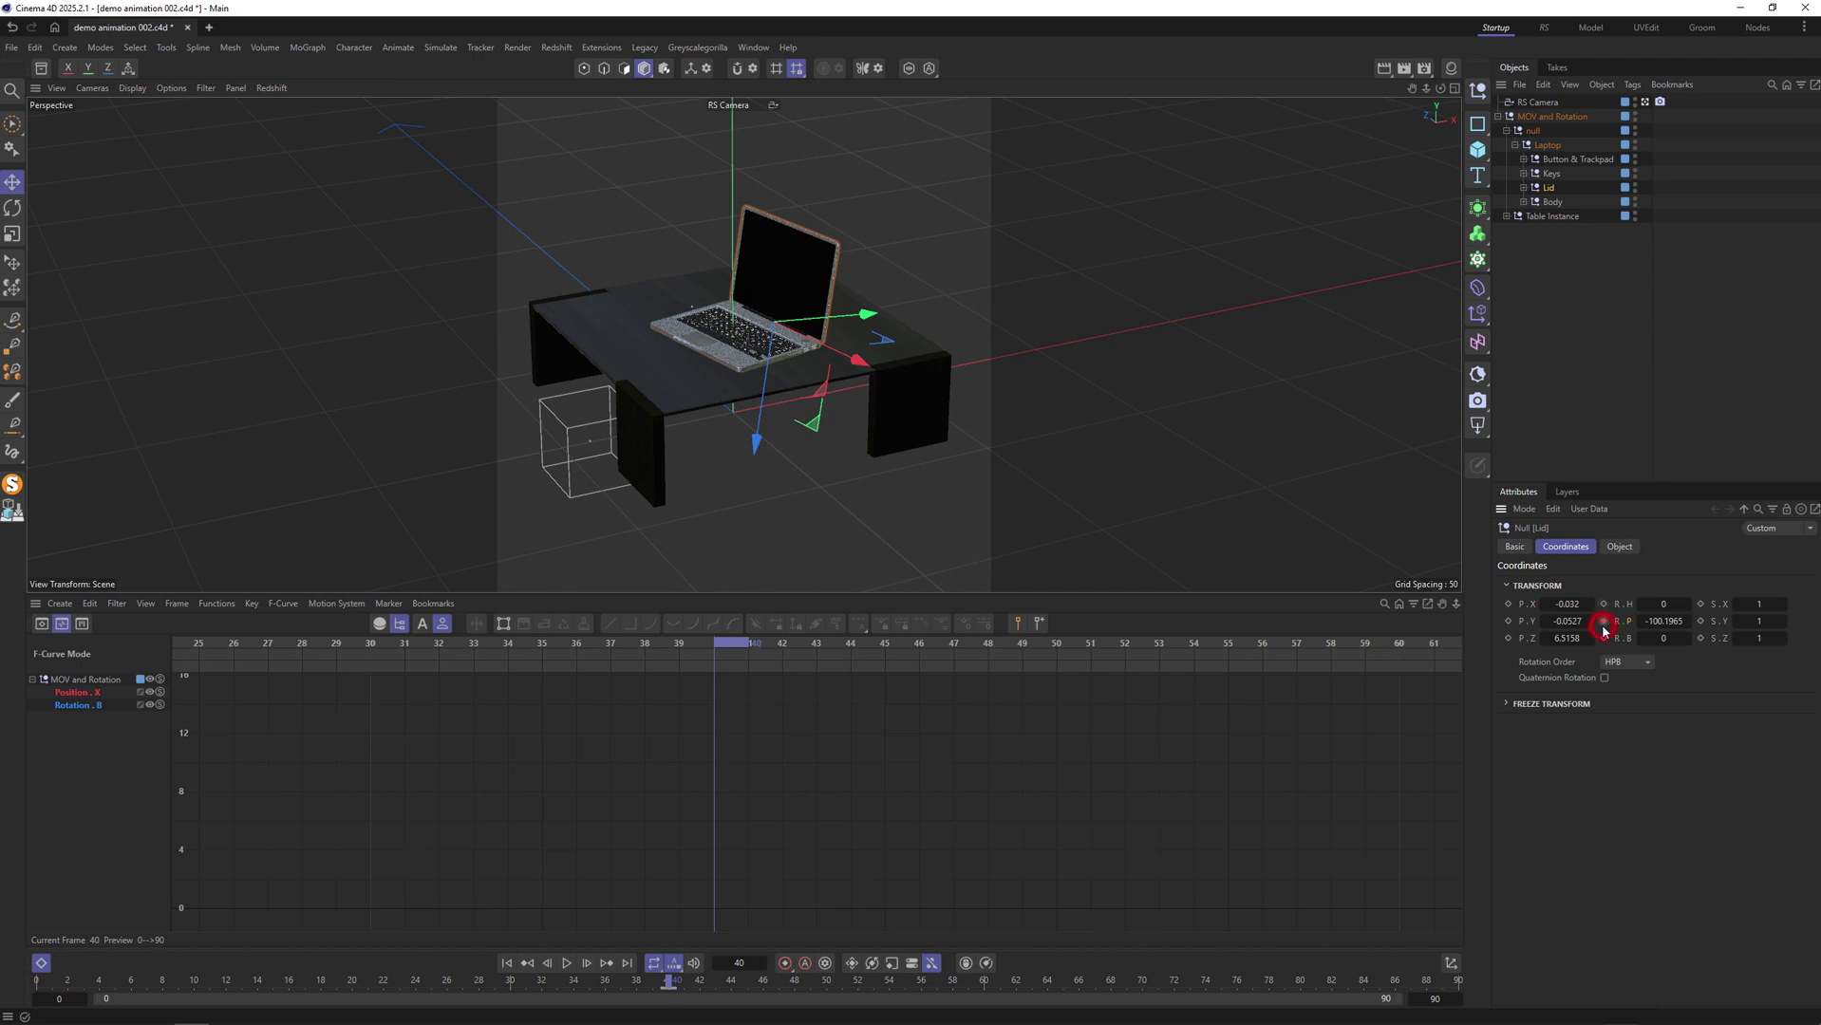
{"action": "left_click", "coordinate": [1686, 624]}
Keyframe the Lid's Rotation P at 0 on frame 24 and play back the lid opening.
{"action": "left_click_drag", "start_coordinate": [537, 982], "coordinate": [416, 981]}
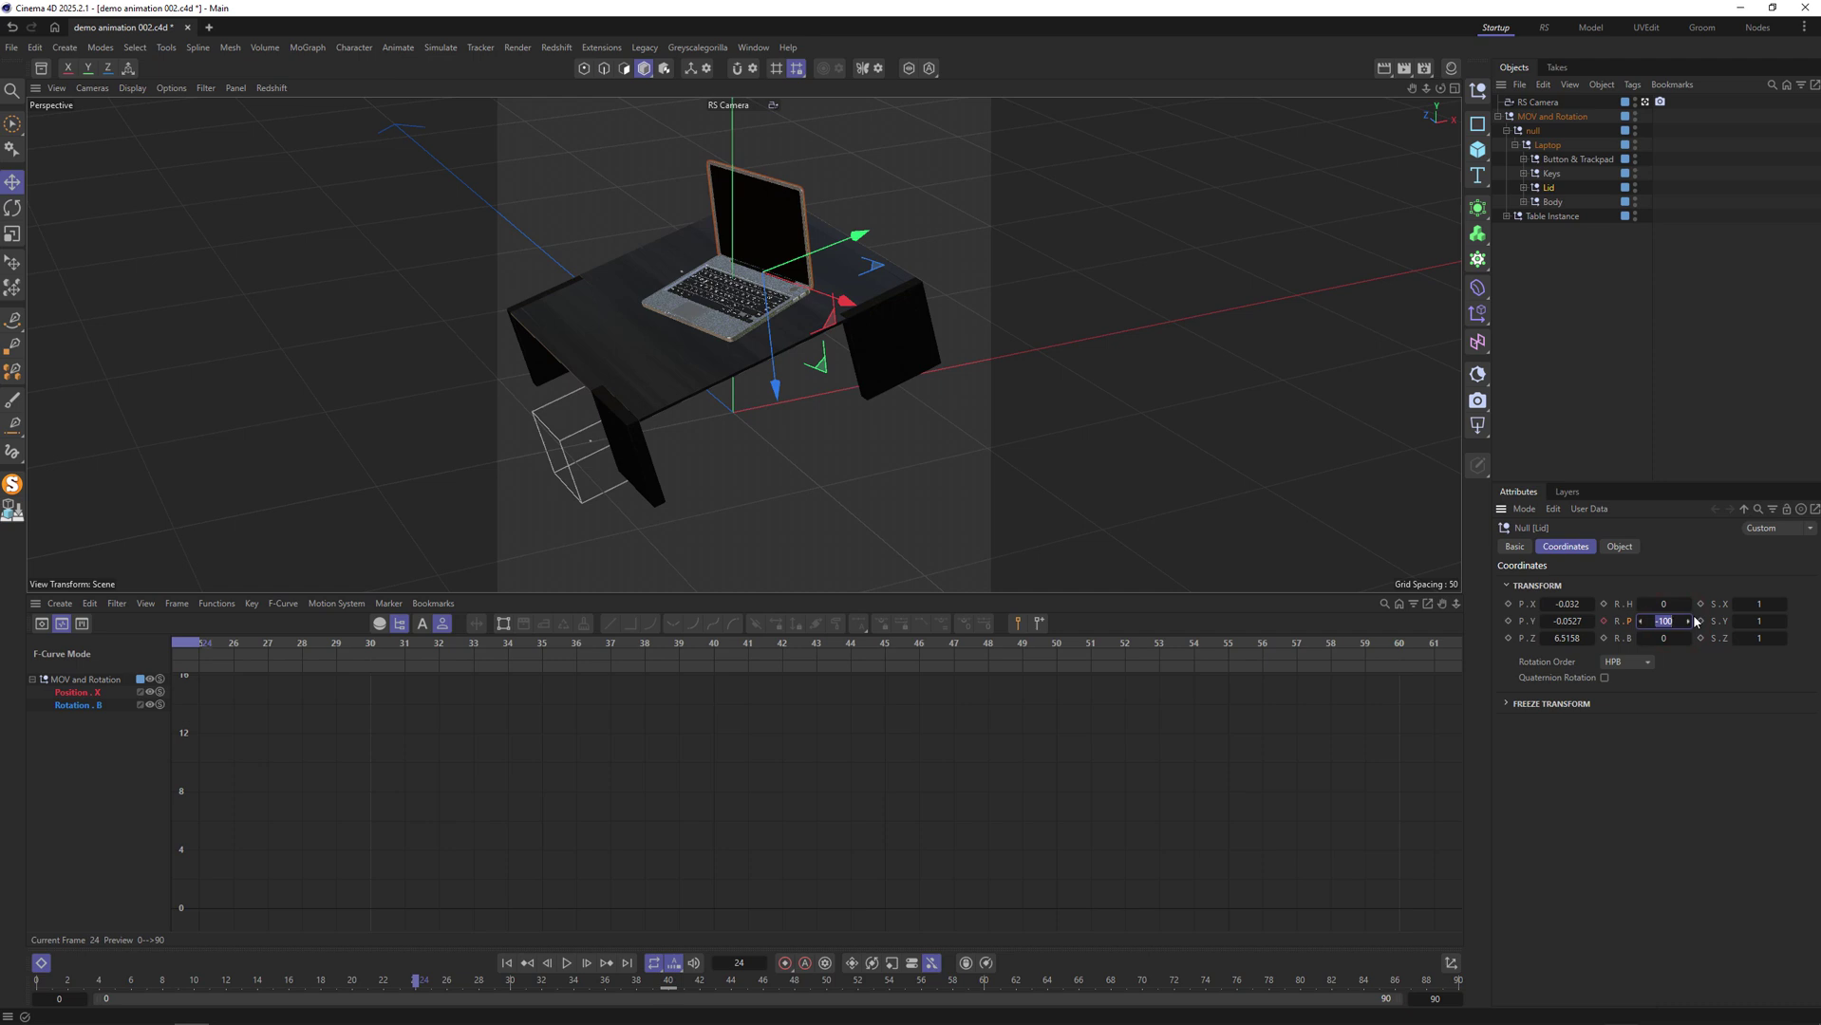
{"action": "type", "text": "0"}
{"action": "key", "text": "Return"}
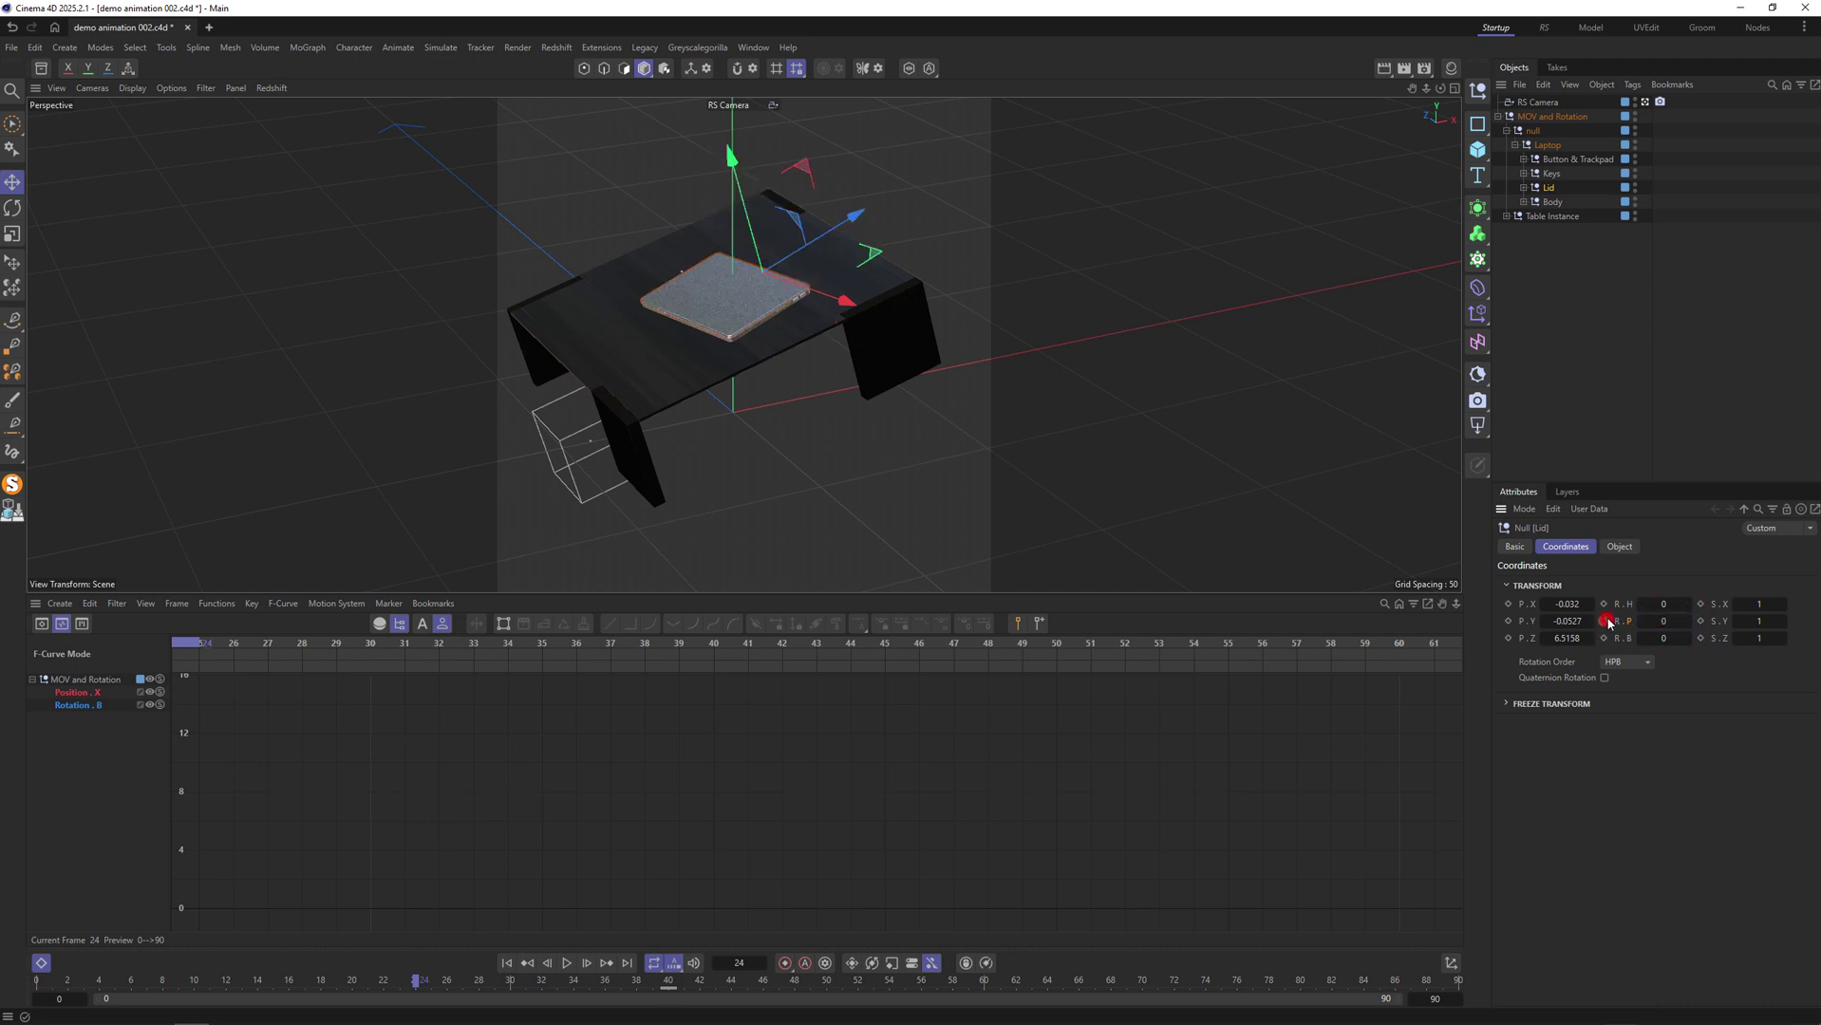
{"action": "left_click", "coordinate": [567, 963]}
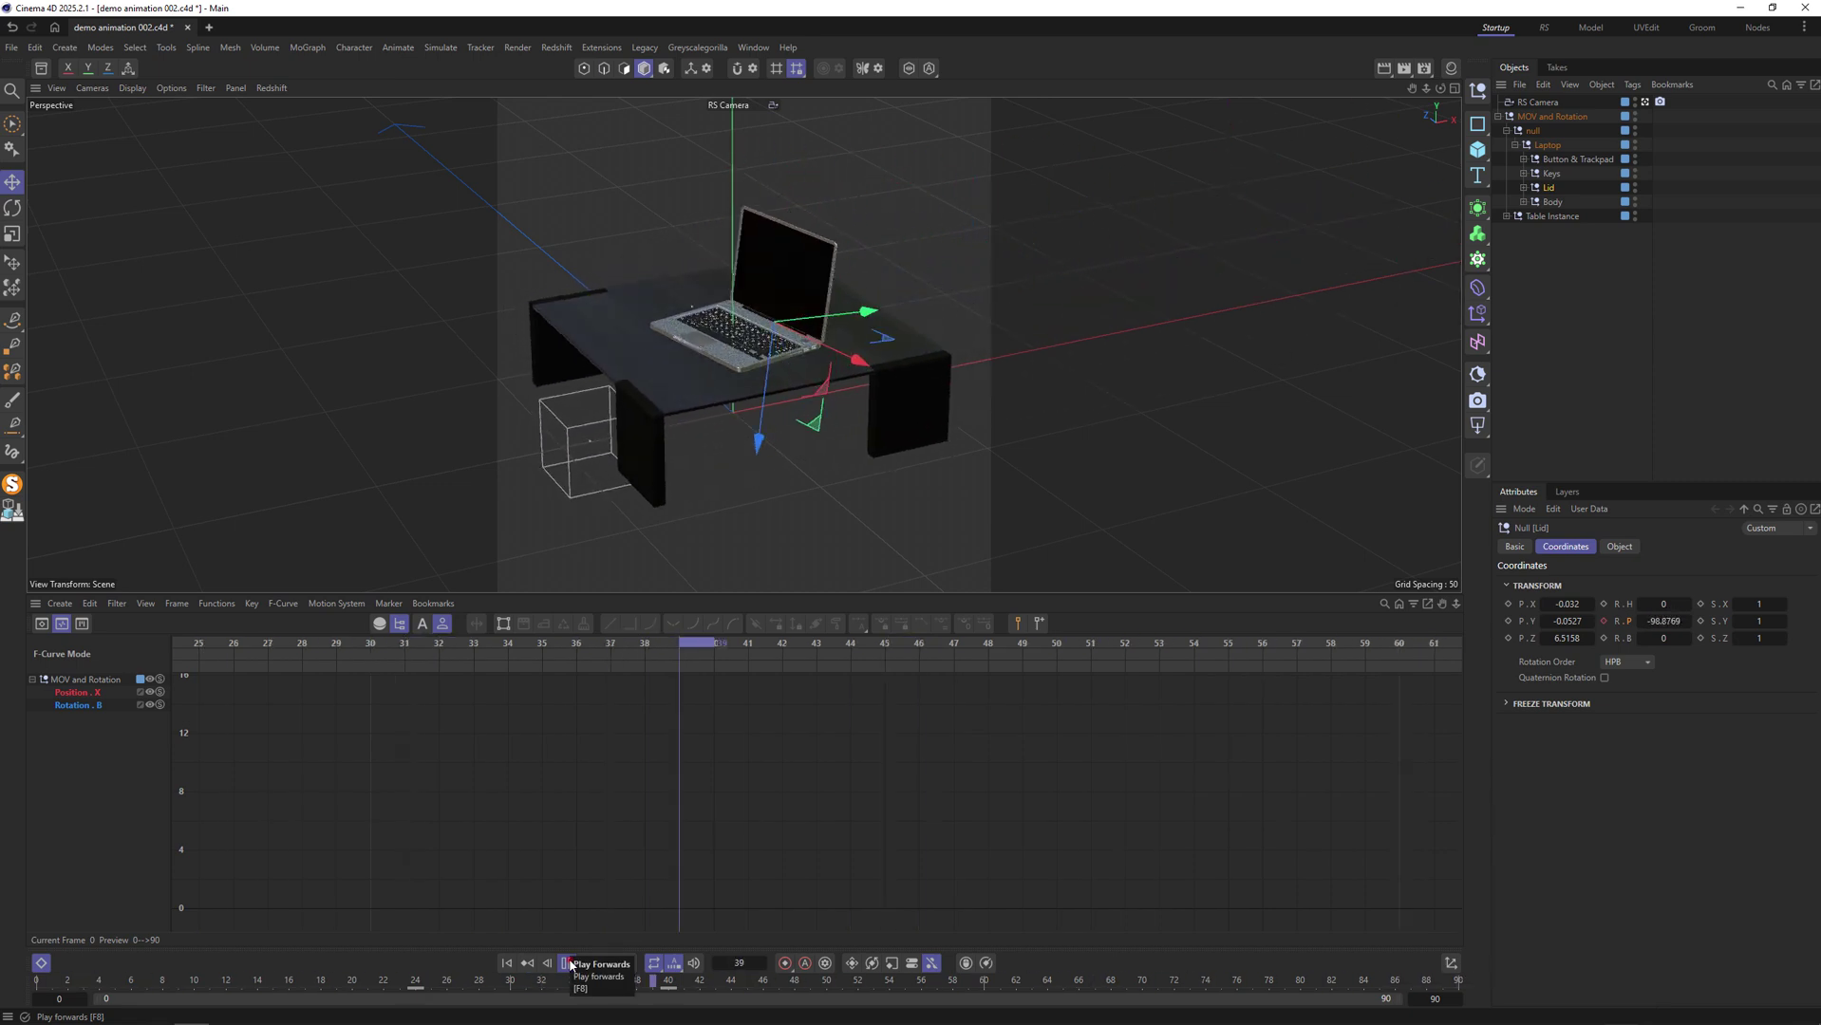
{"action": "left_click", "coordinate": [566, 963]}
Add a Rotation P key of -110 to the Lid on frame 36 and play back the overshoot.
{"action": "left_click_drag", "start_coordinate": [616, 991], "coordinate": [602, 989]}
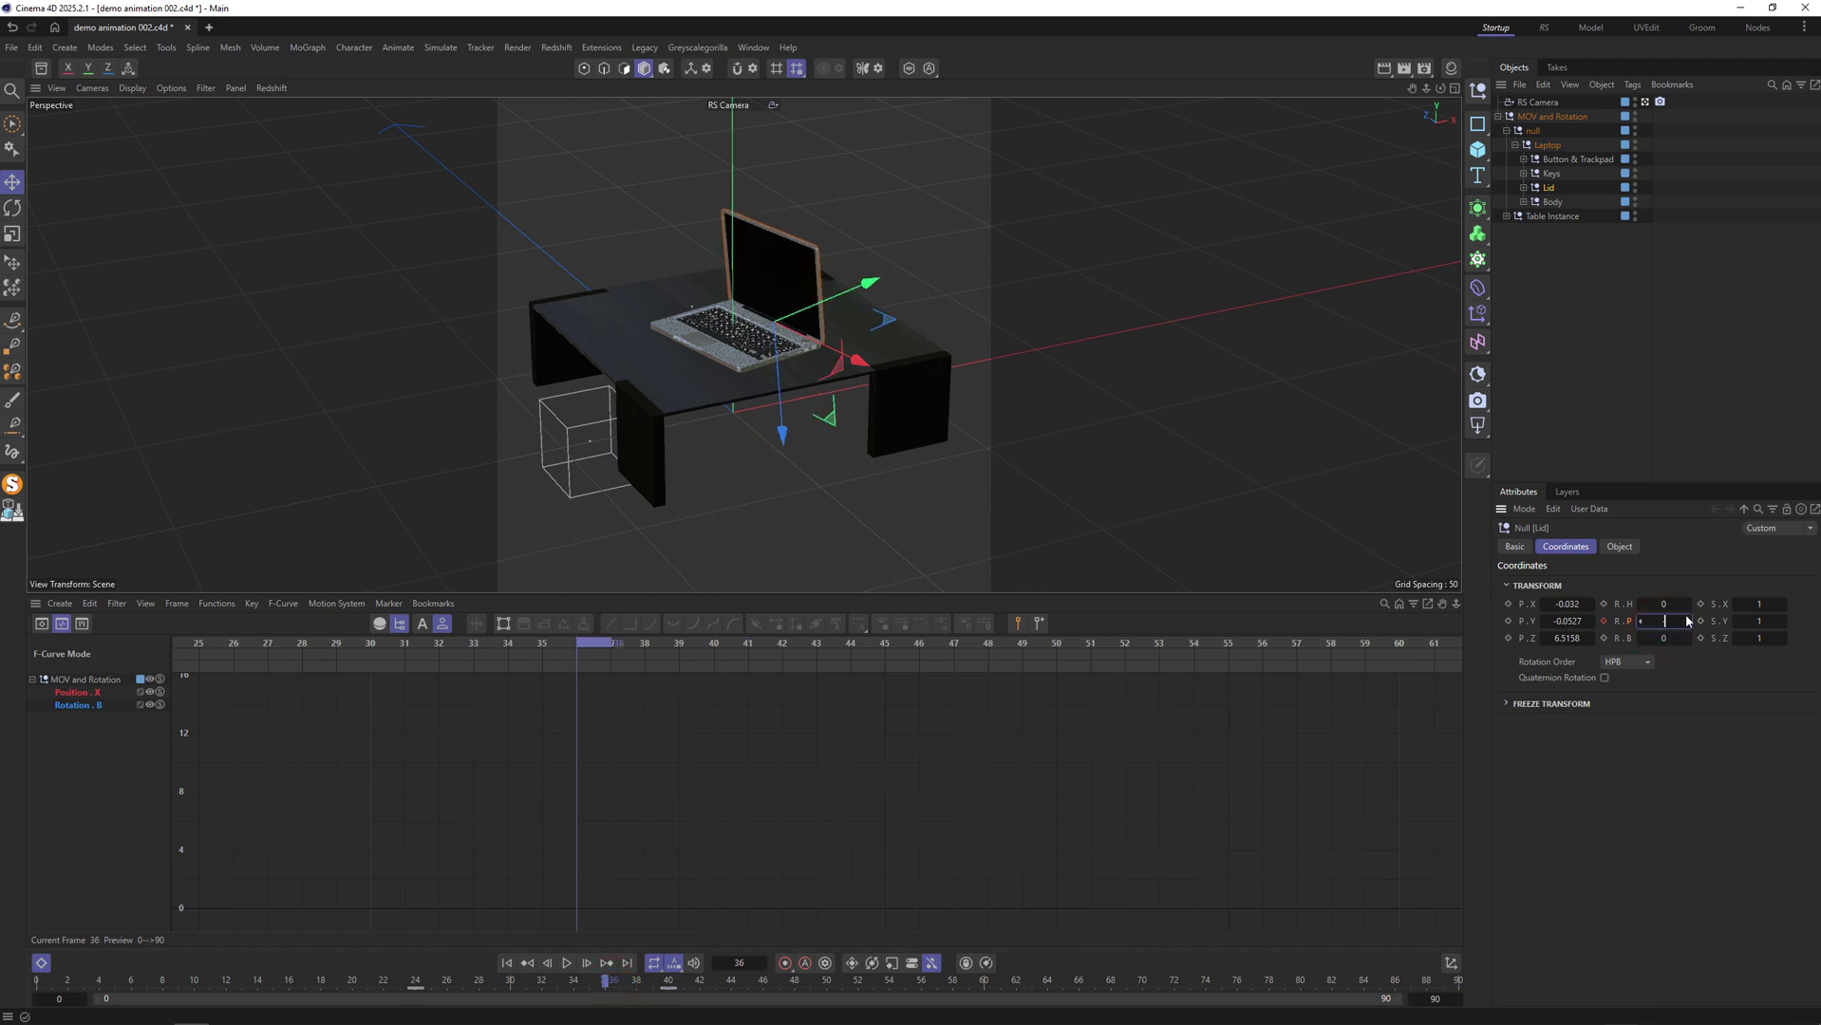
{"action": "key", "text": "Return"}
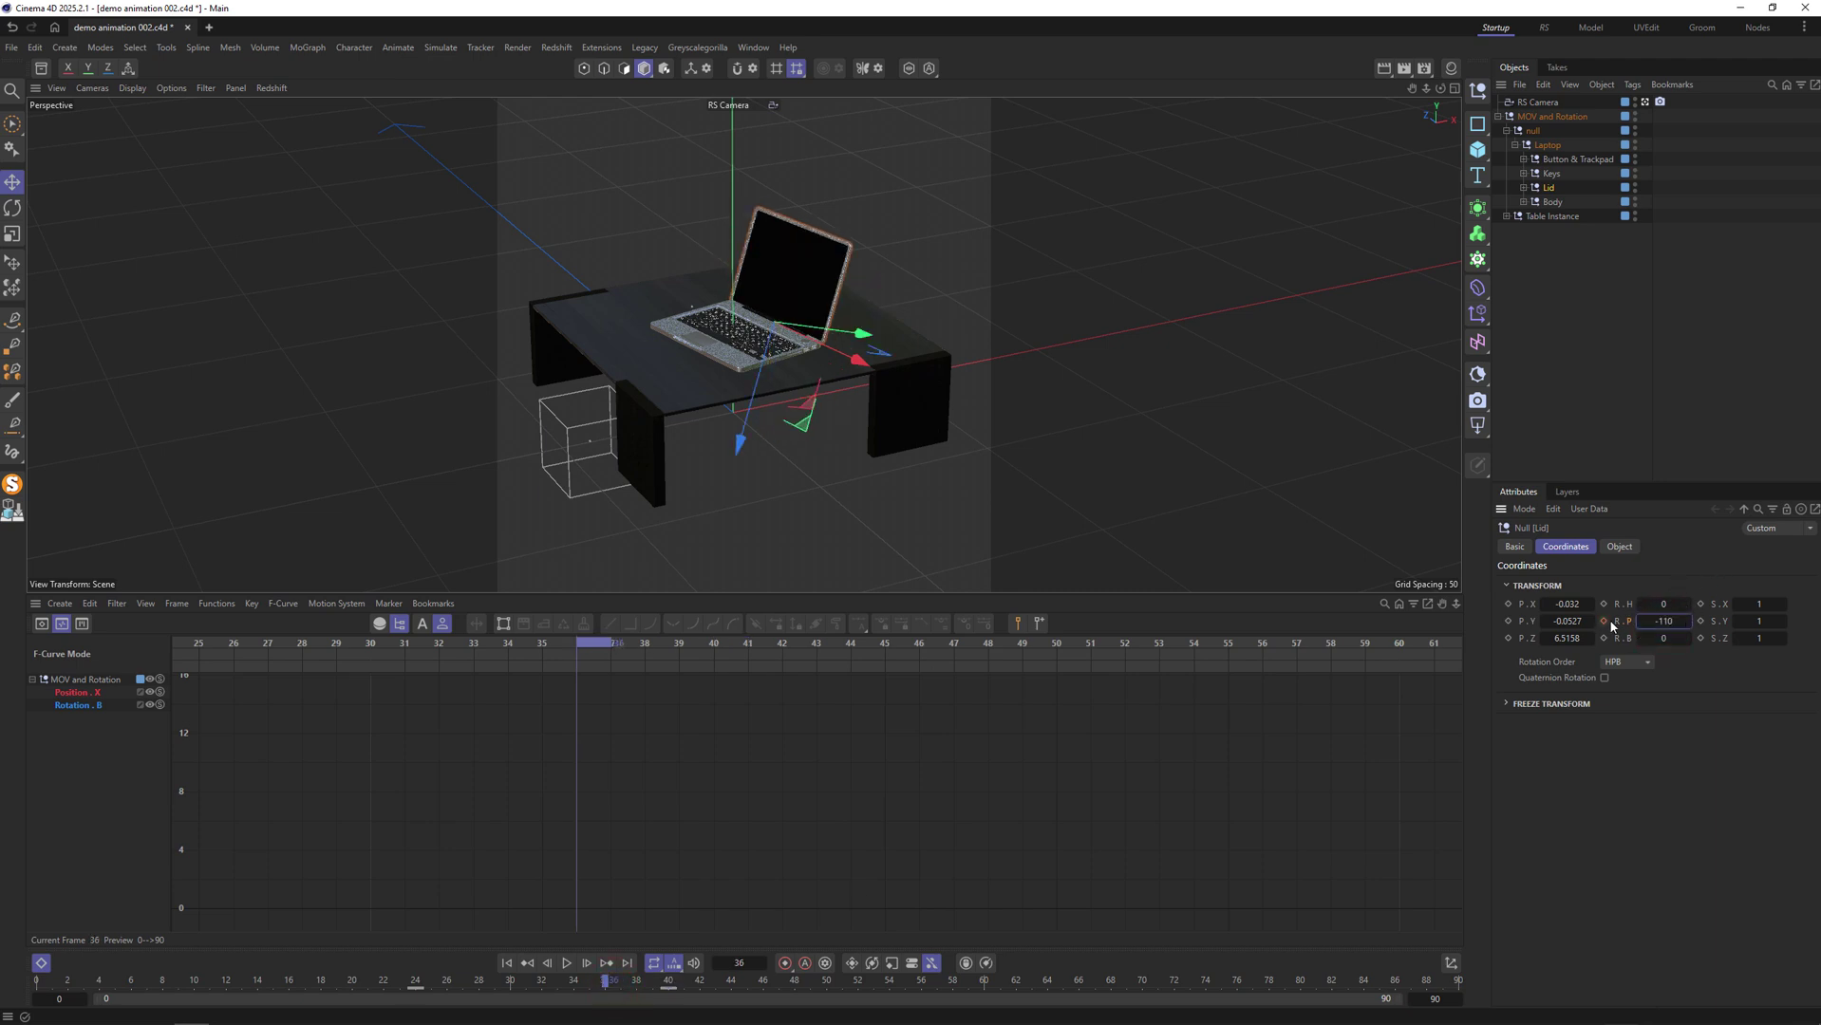
{"action": "left_click", "coordinate": [567, 964]}
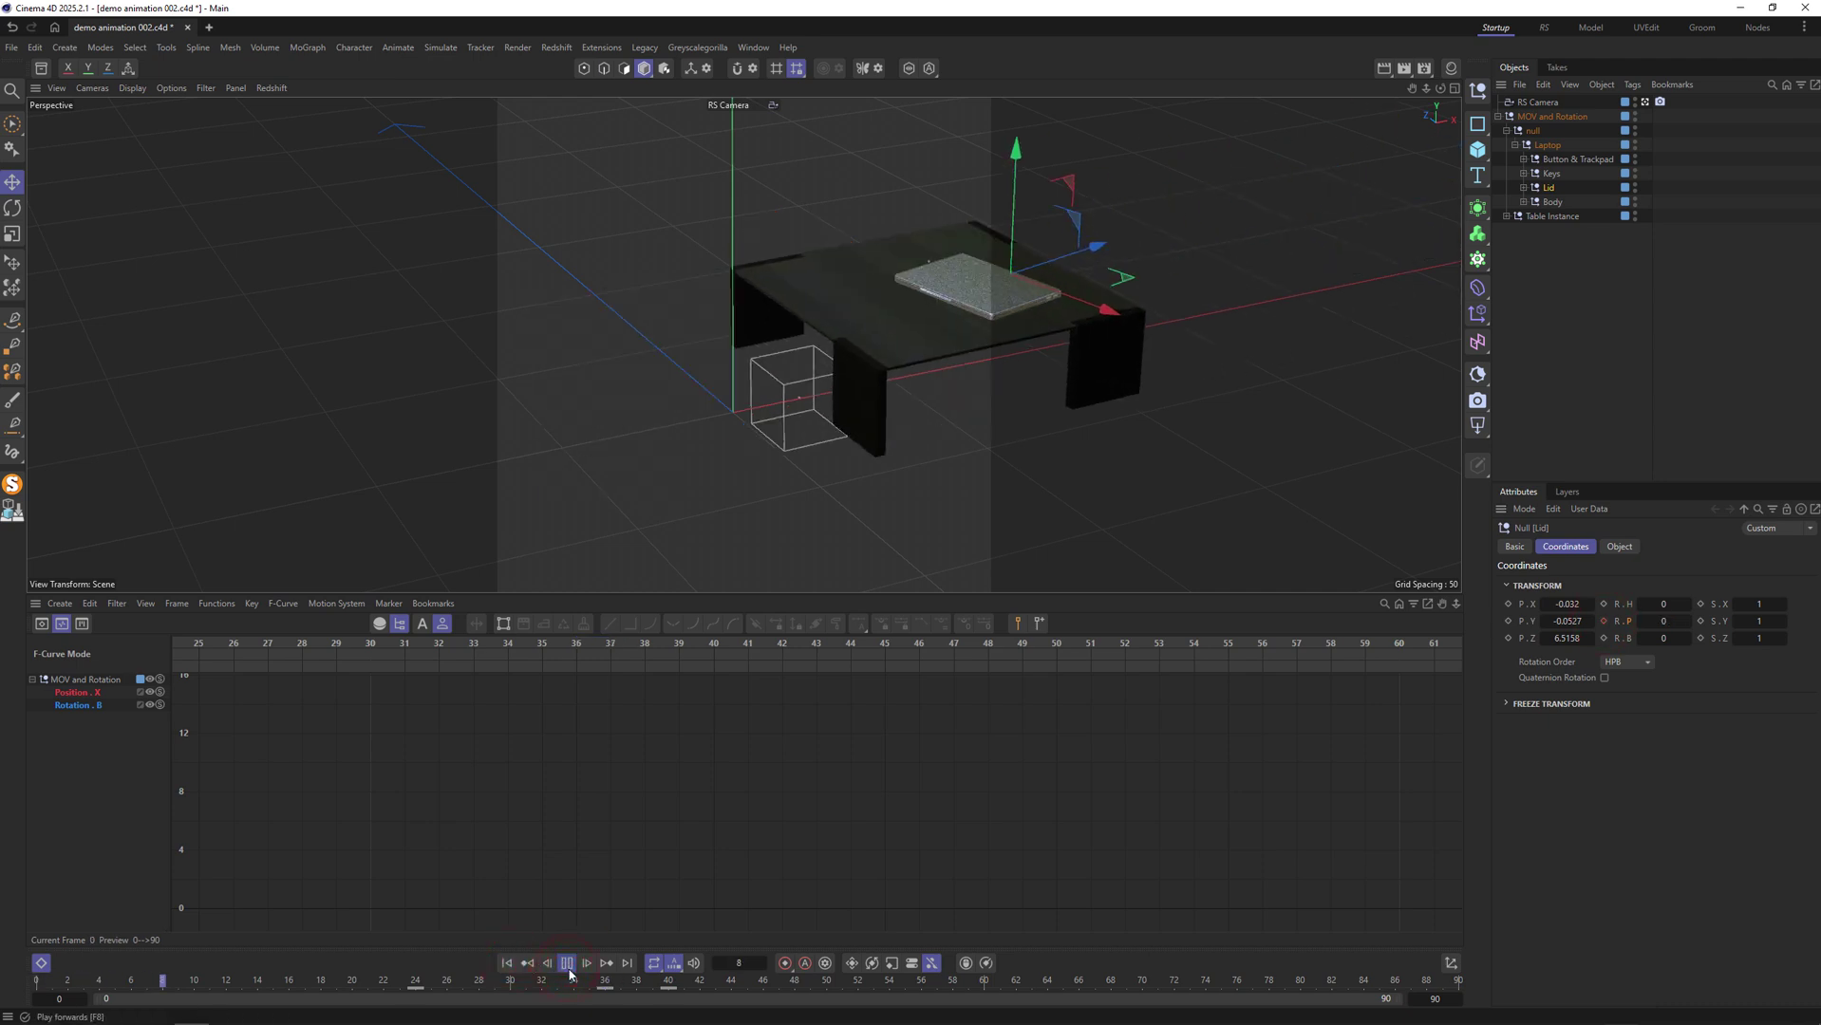
{"action": "left_click", "coordinate": [566, 963]}
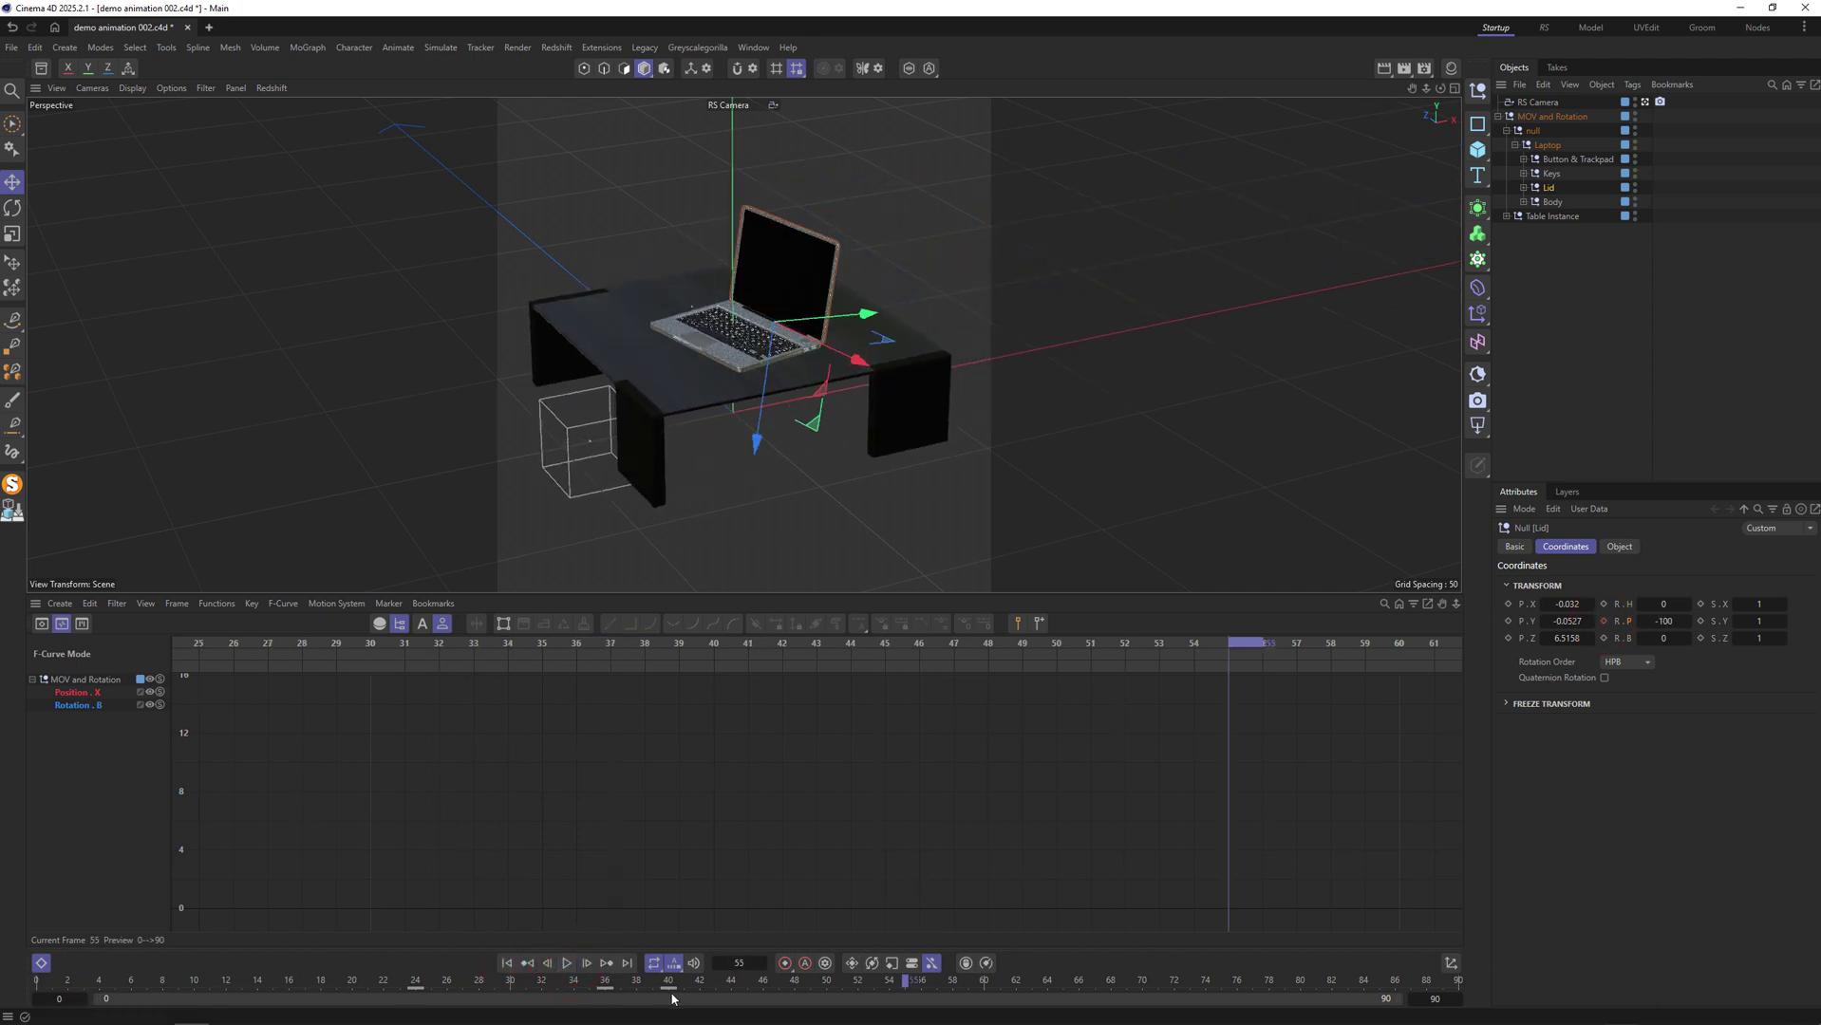
Move the Lid's last Rotation P key to frame 43 and play back the animation.
{"action": "left_click_drag", "start_coordinate": [670, 990], "coordinate": [699, 993]}
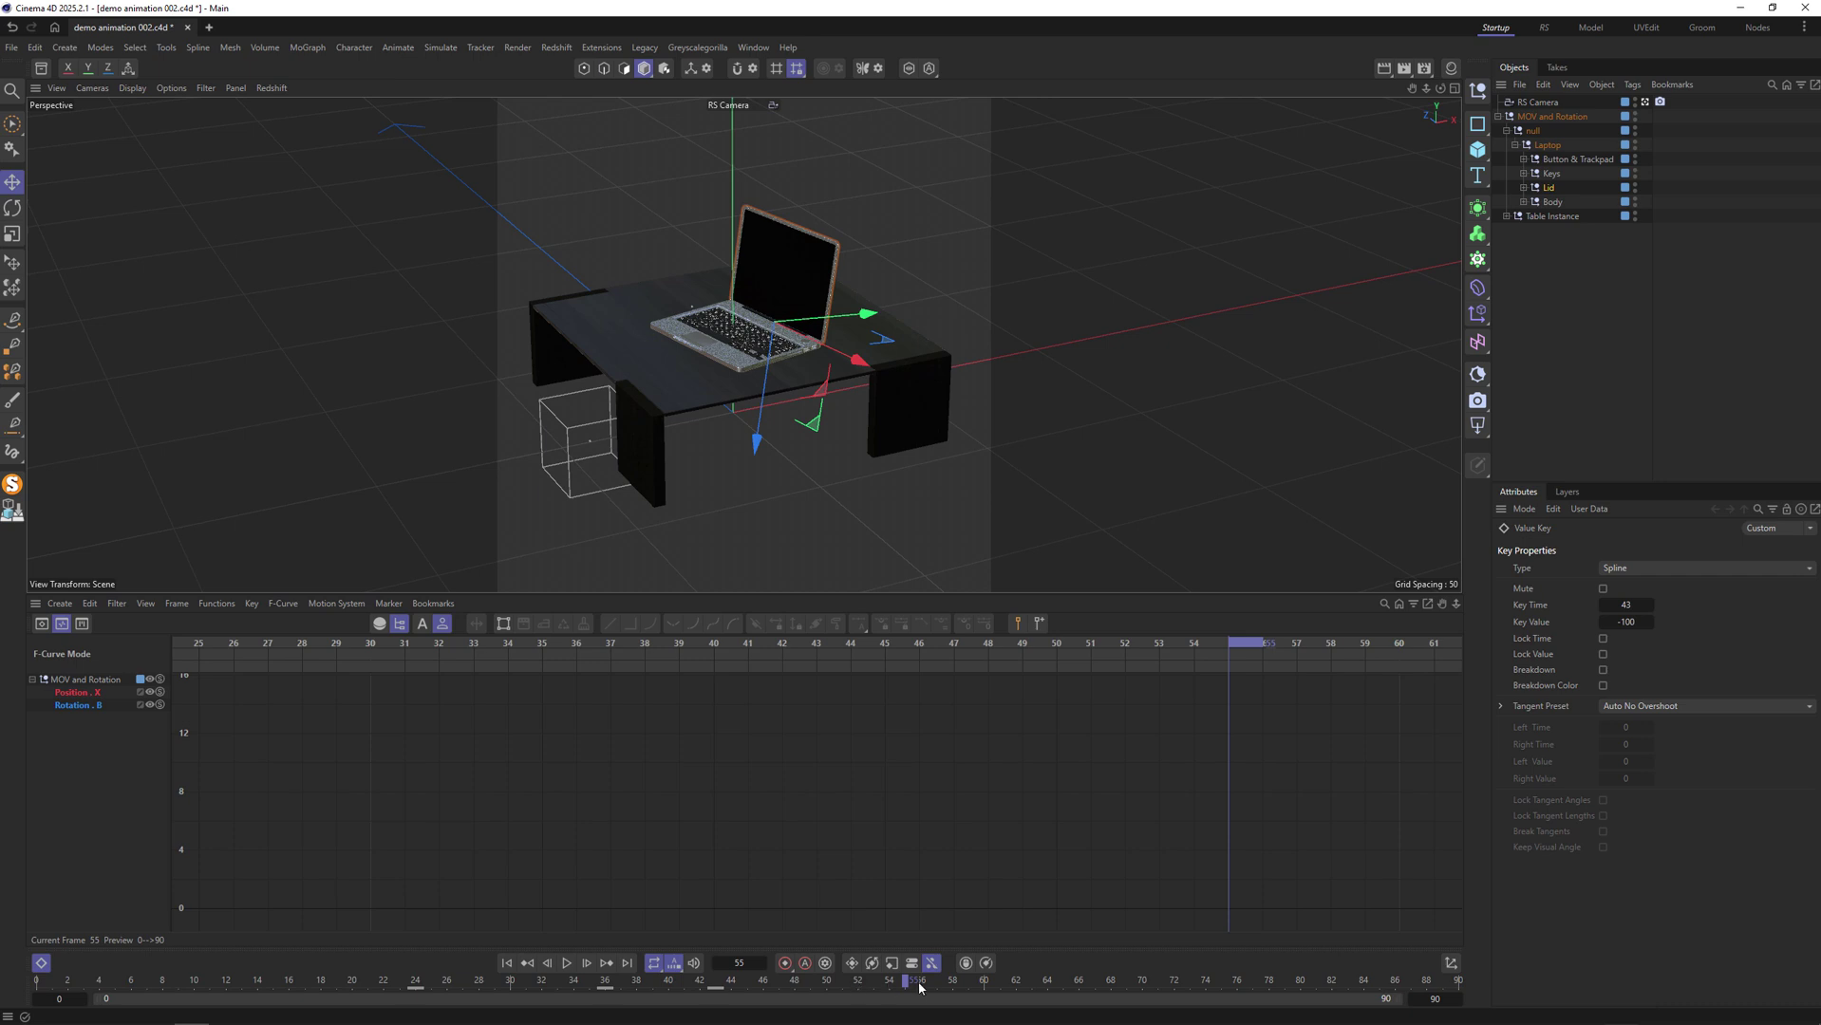
{"action": "left_click", "coordinate": [567, 964]}
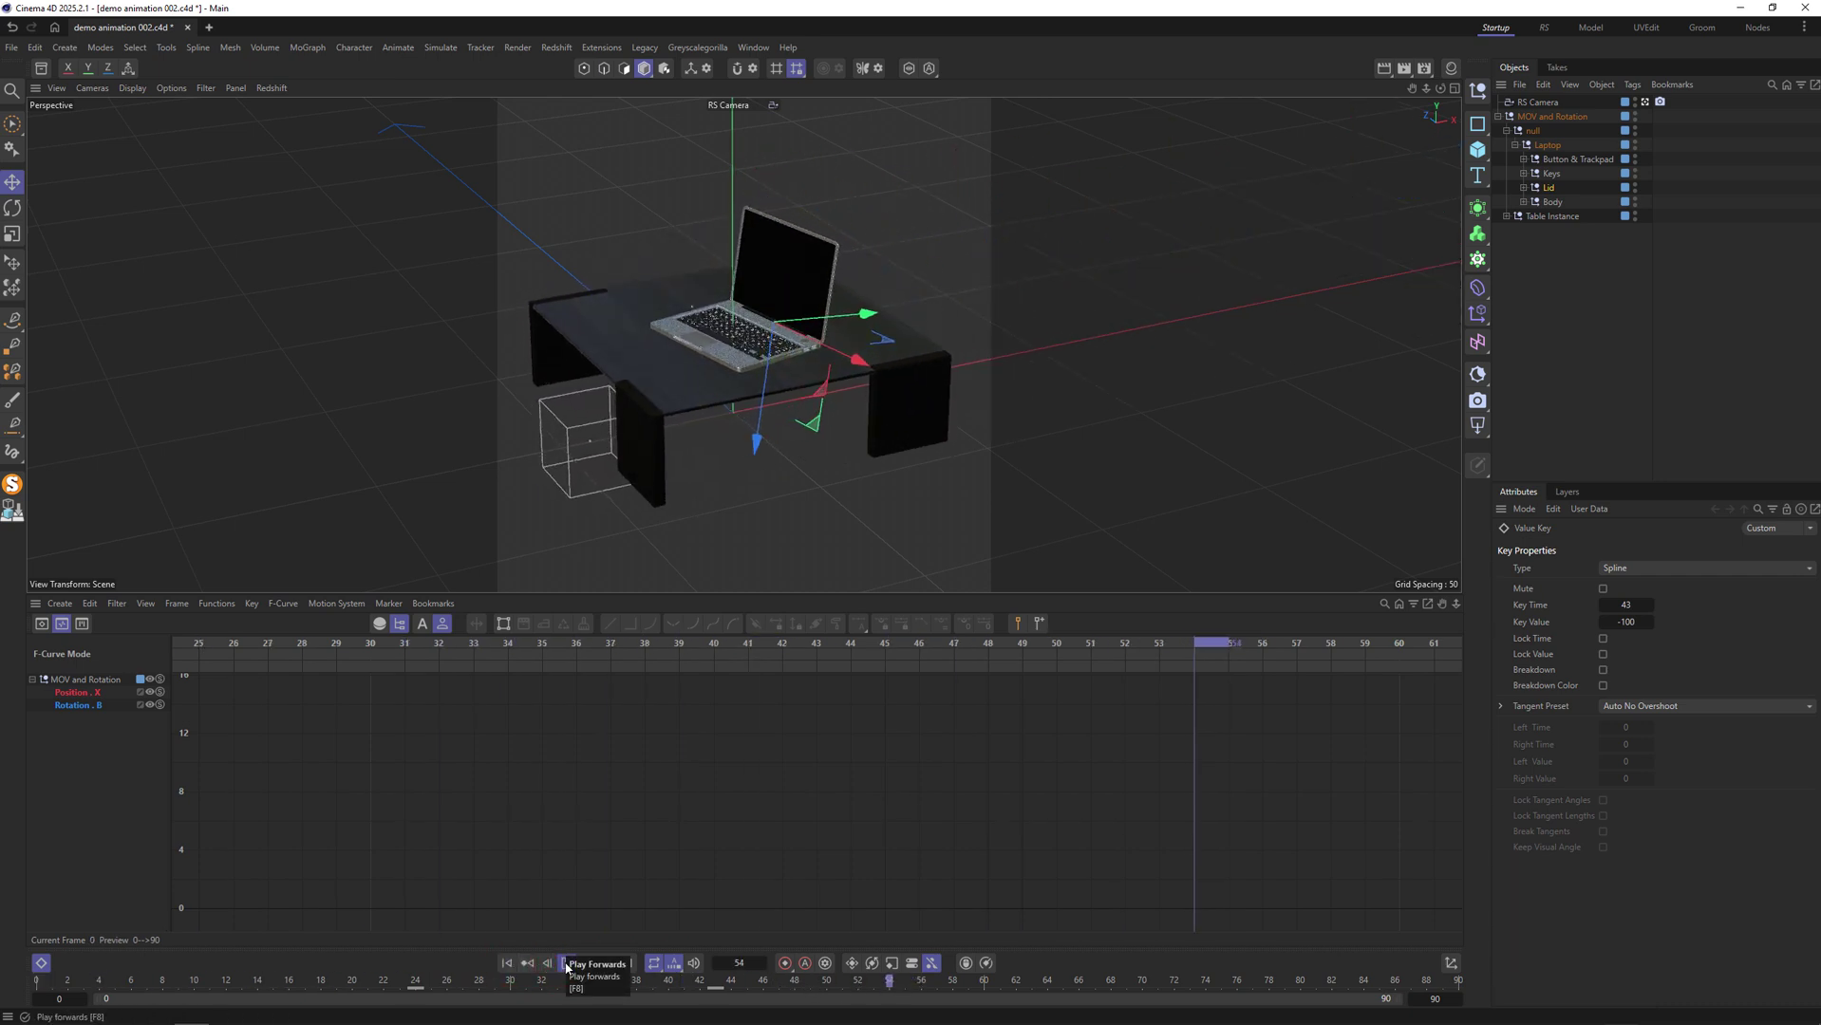
{"action": "left_click", "coordinate": [567, 963]}
Rekey the Lid's Rotation P on frame 36 as -105 and scrub through the settling motion.
{"action": "left_click", "coordinate": [608, 984]}
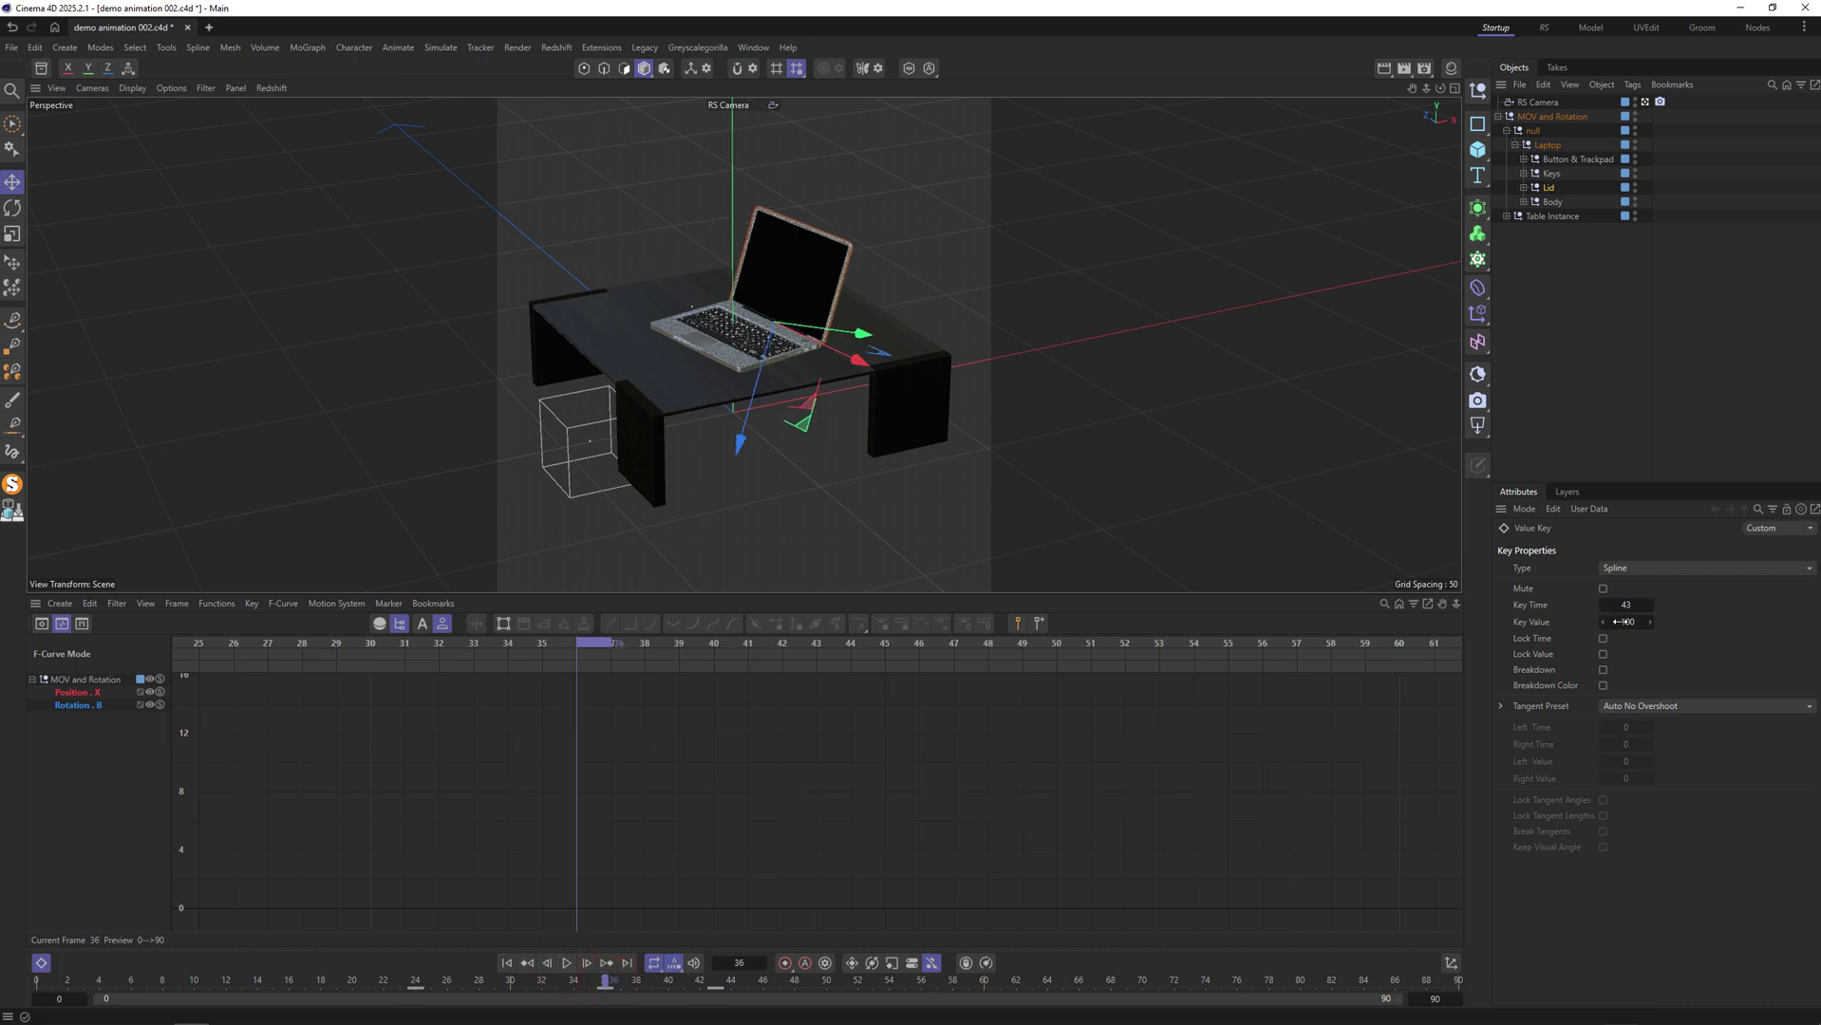
{"action": "left_click", "coordinate": [1546, 188]}
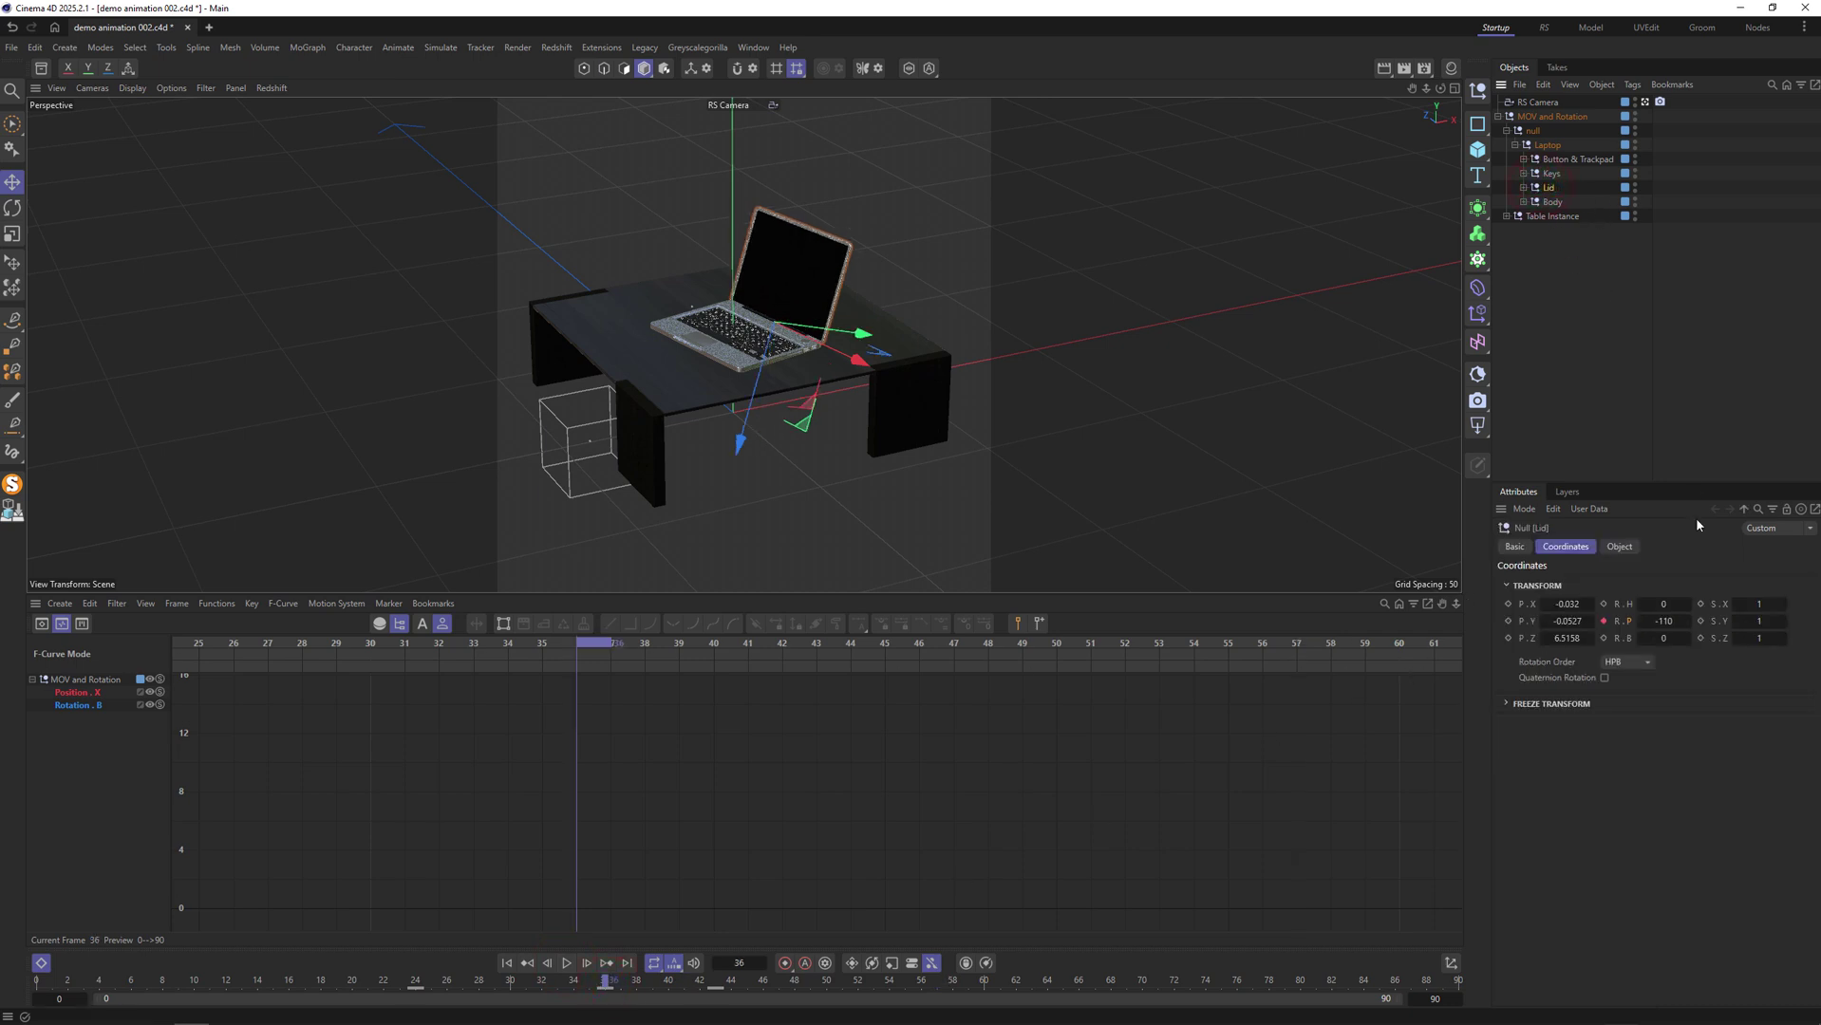
{"action": "left_click", "coordinate": [1668, 619]}
{"action": "left_click", "coordinate": [1605, 621]}
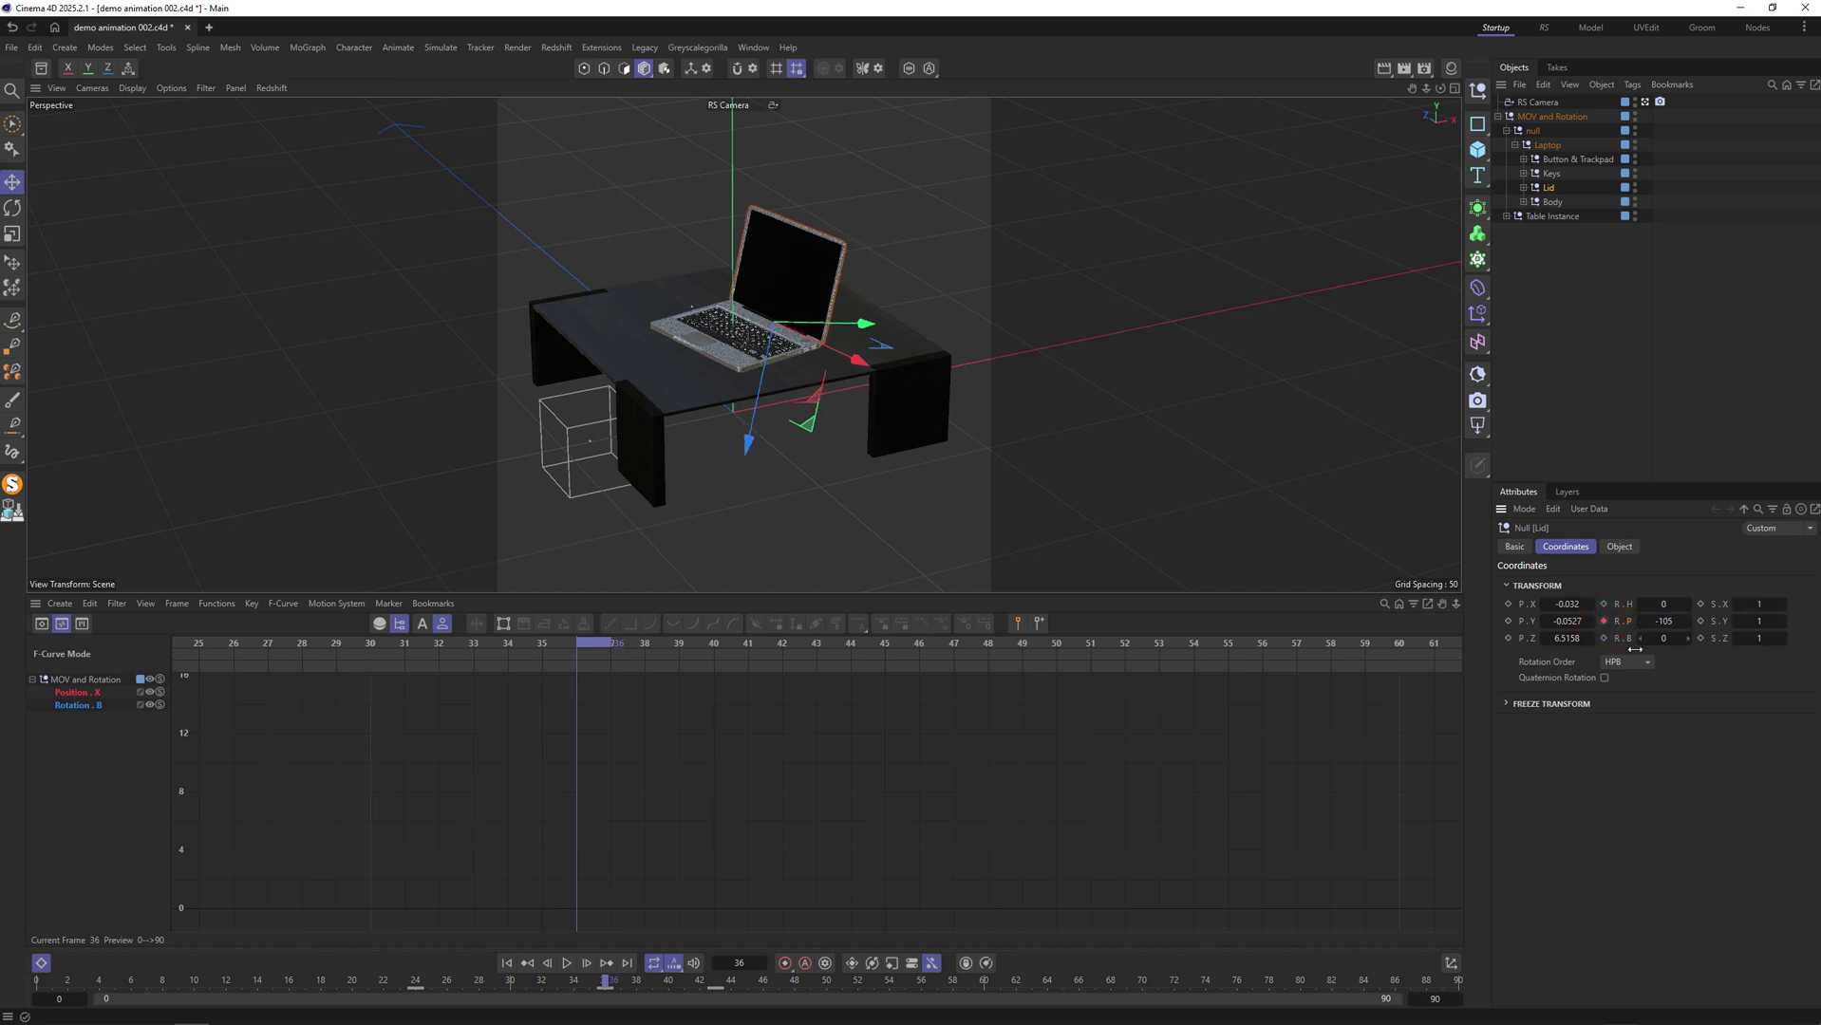
{"action": "left_click_drag", "start_coordinate": [609, 983], "coordinate": [701, 988]}
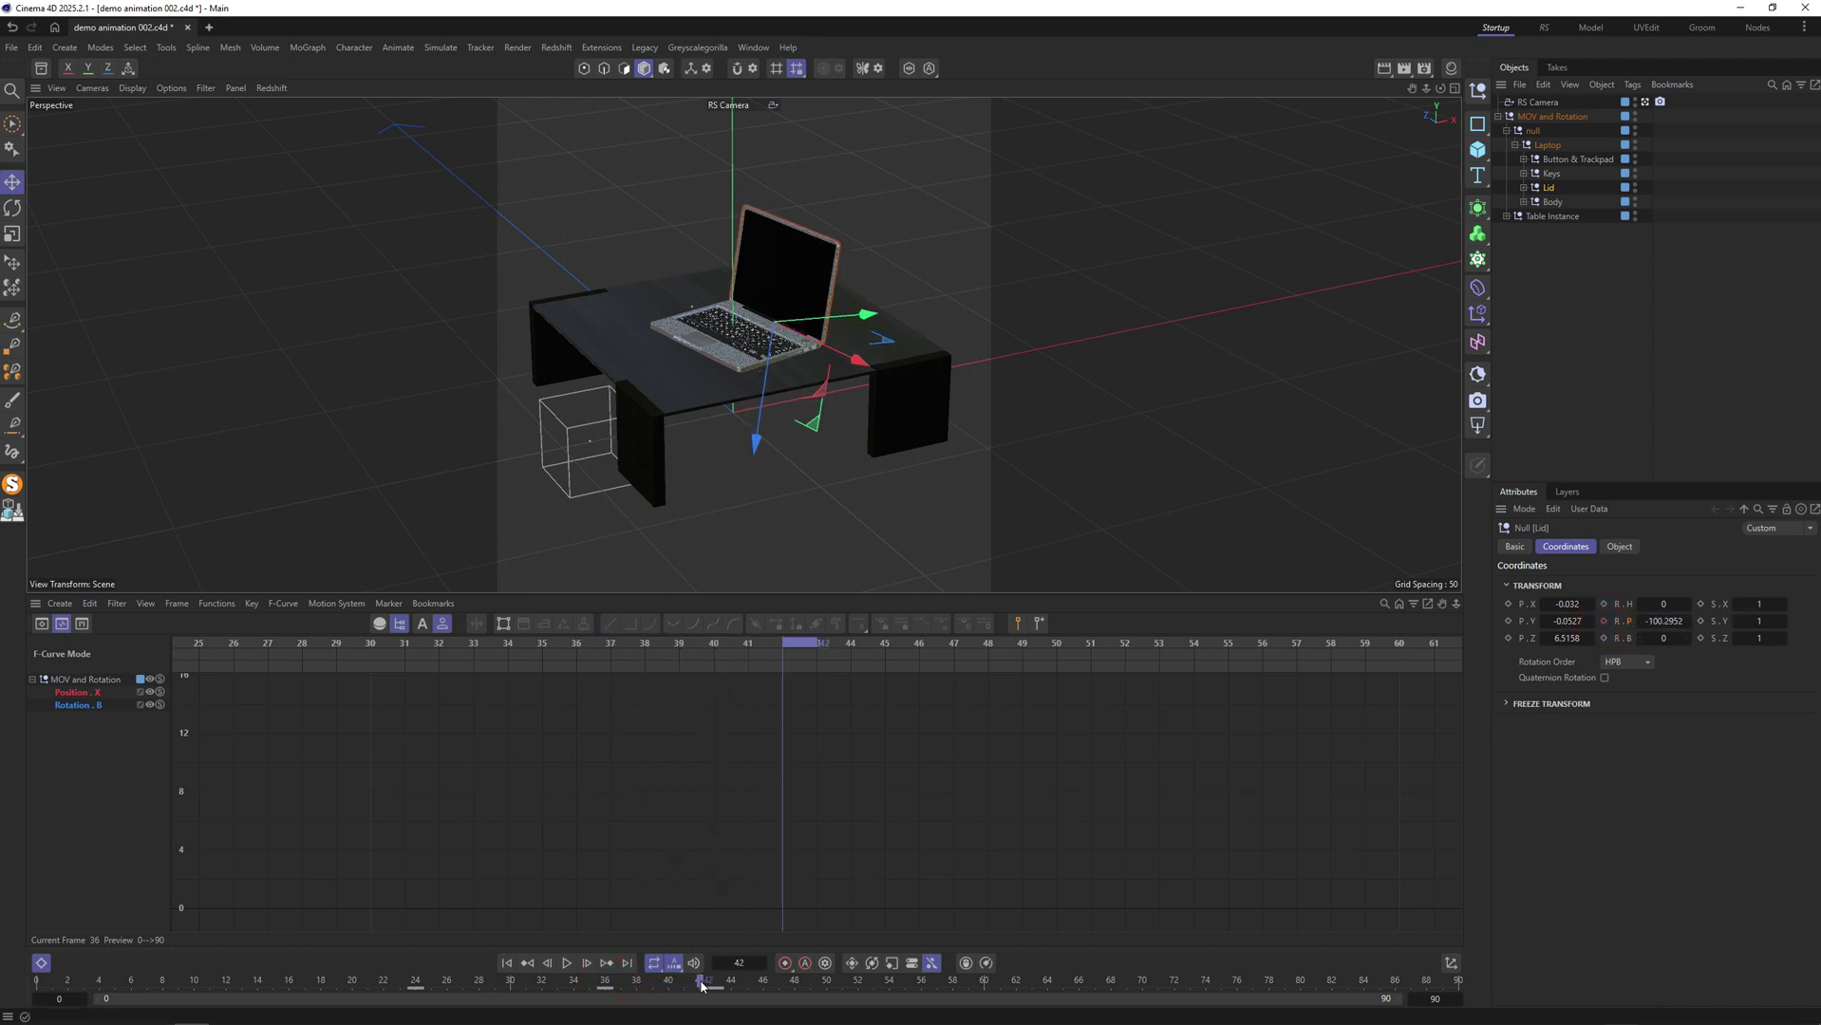
Play the animation from the start and scrub through the lid opening to examine its timing.
{"action": "left_click", "coordinate": [506, 963]}
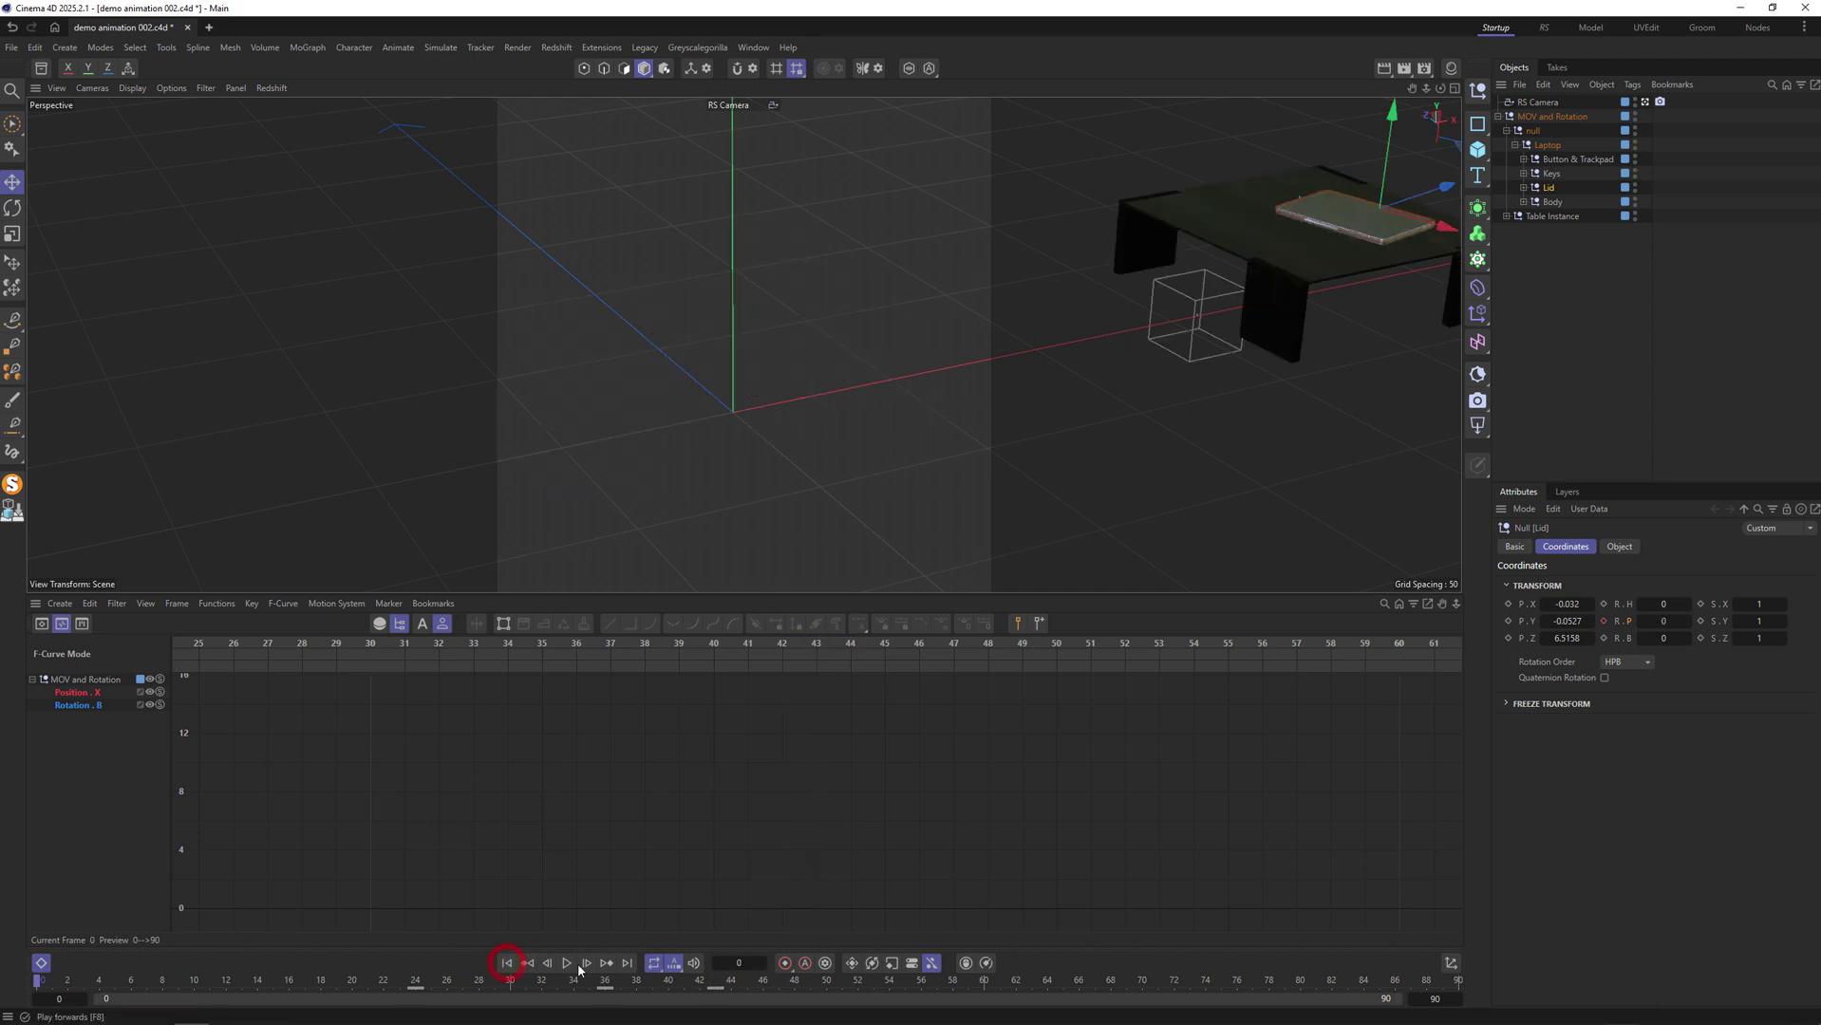
{"action": "left_click", "coordinate": [567, 962]}
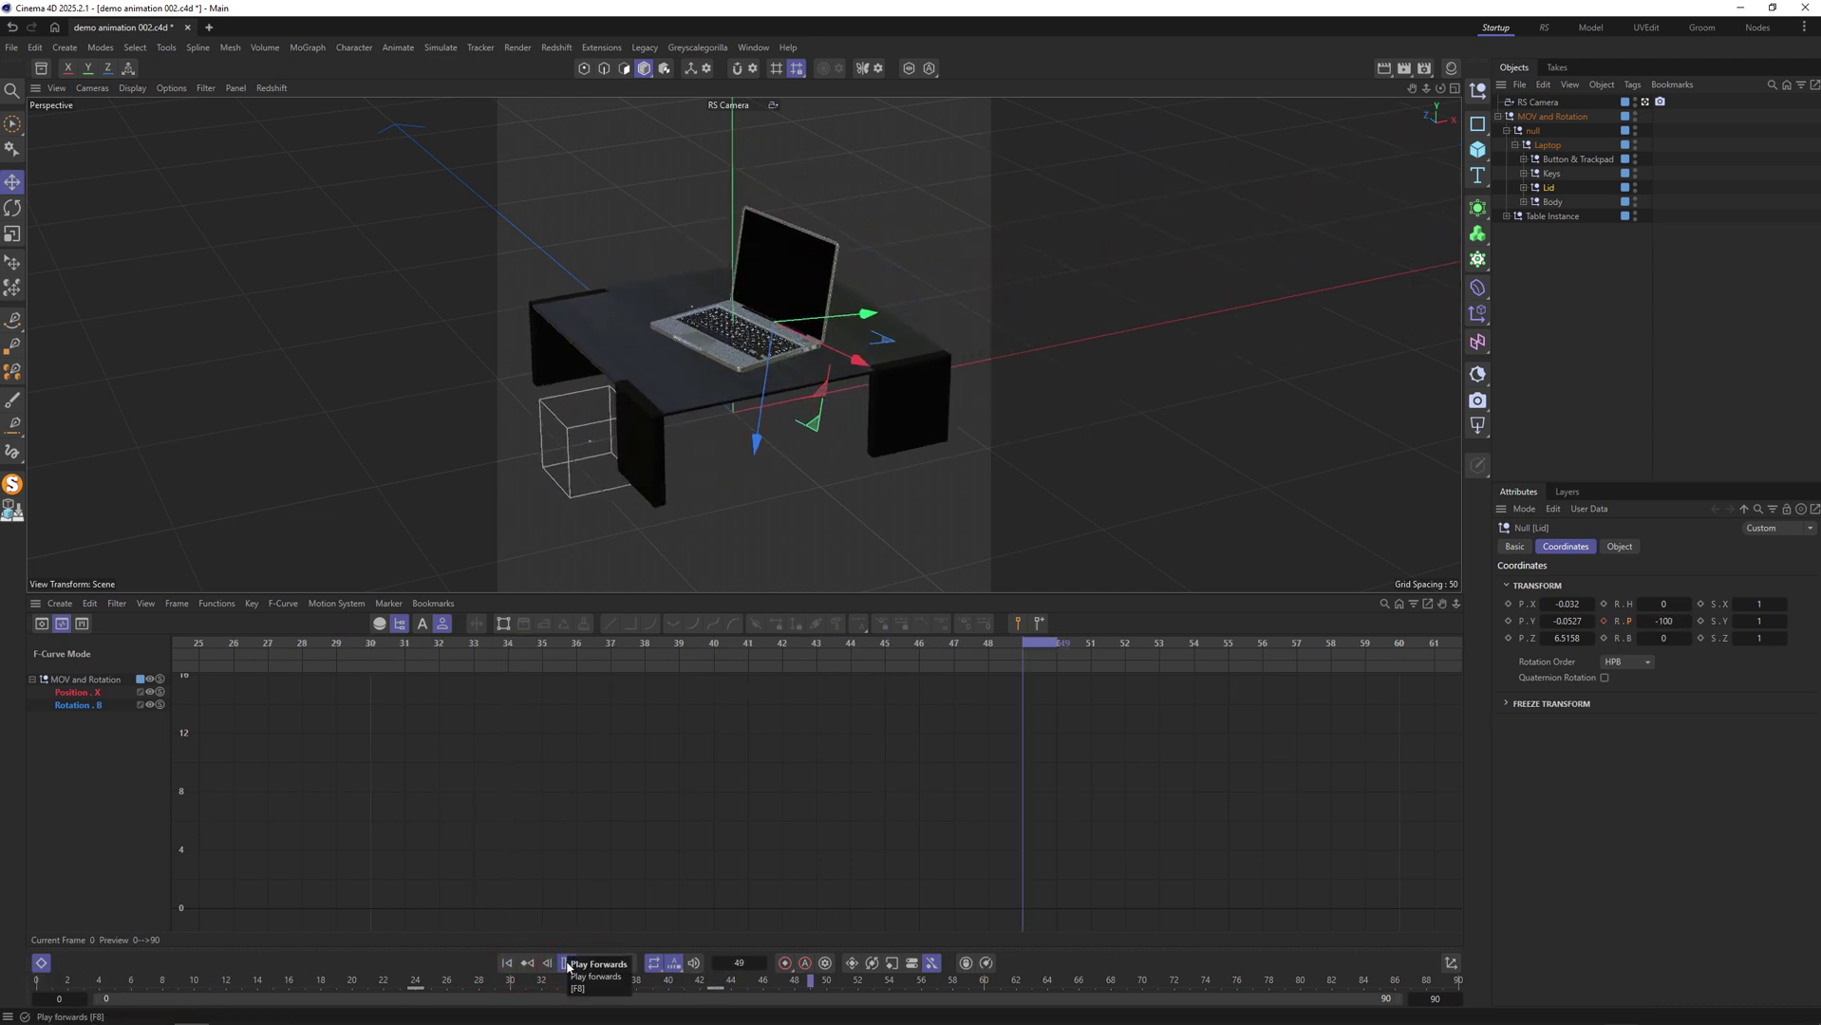
{"action": "left_click", "coordinate": [567, 963]}
{"action": "left_click_drag", "start_coordinate": [349, 979], "coordinate": [667, 961]}
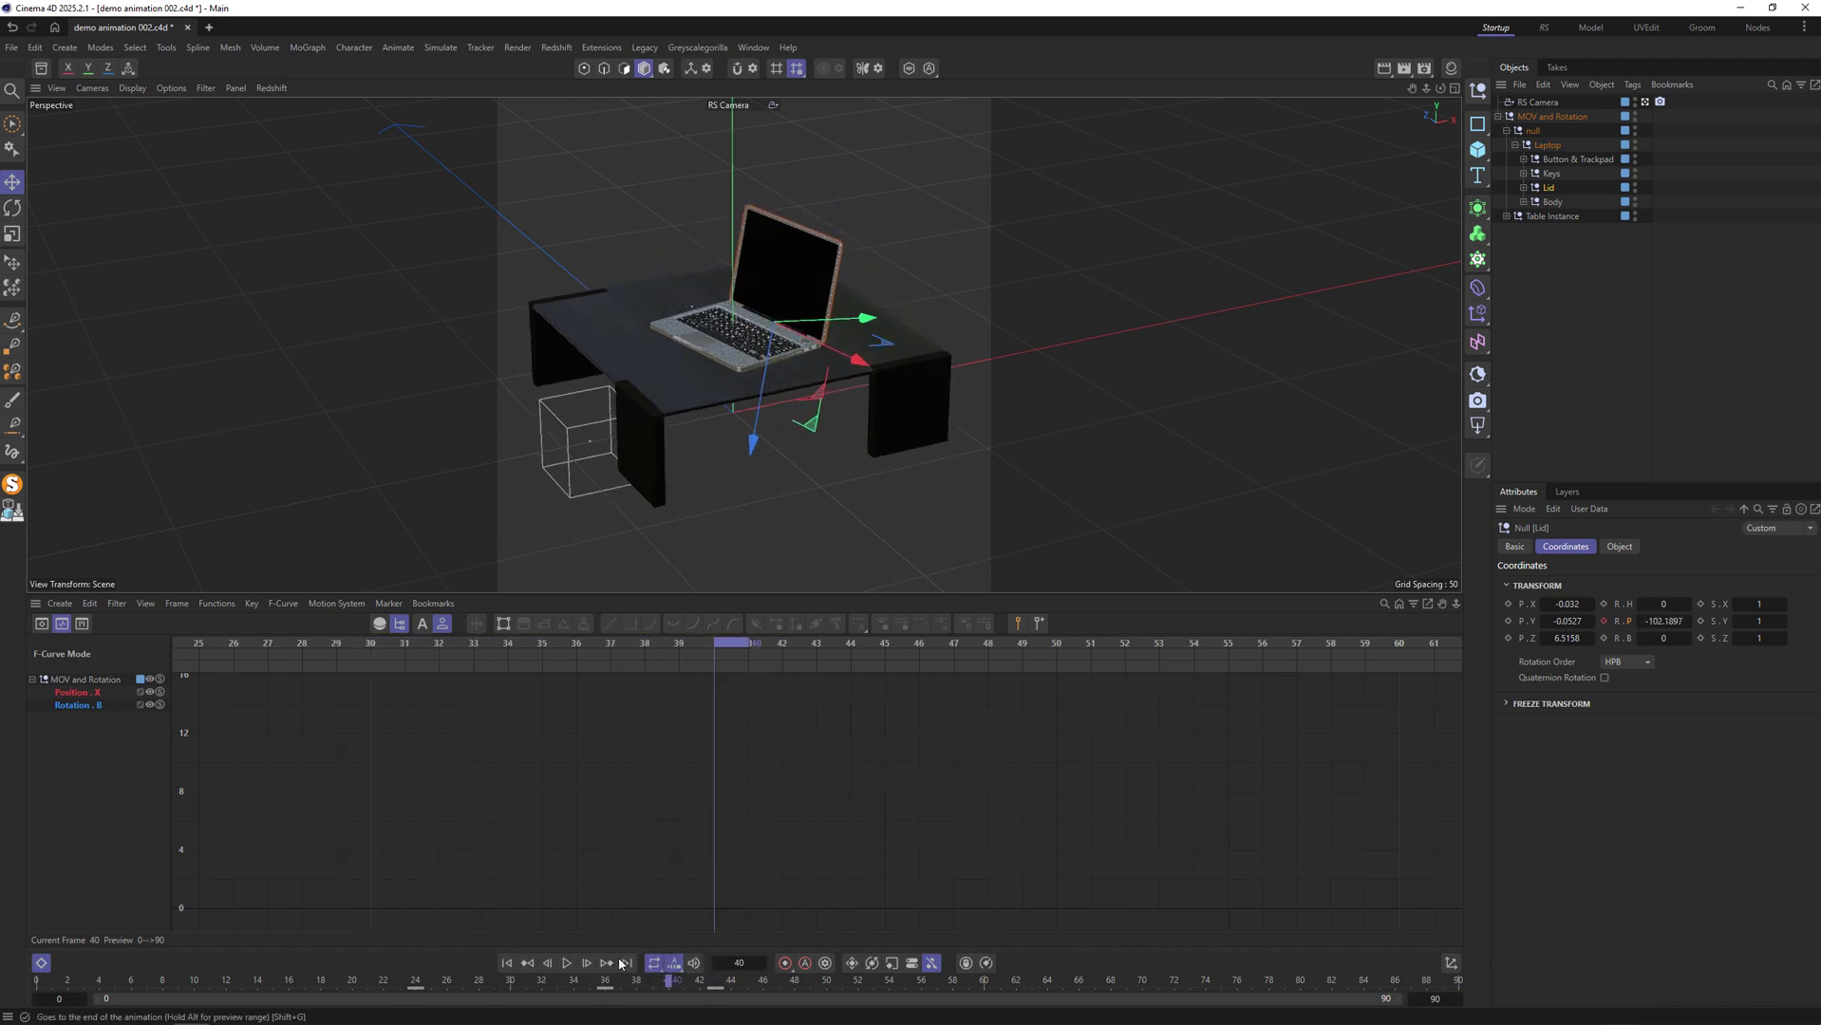
{"action": "left_click", "coordinate": [567, 963]}
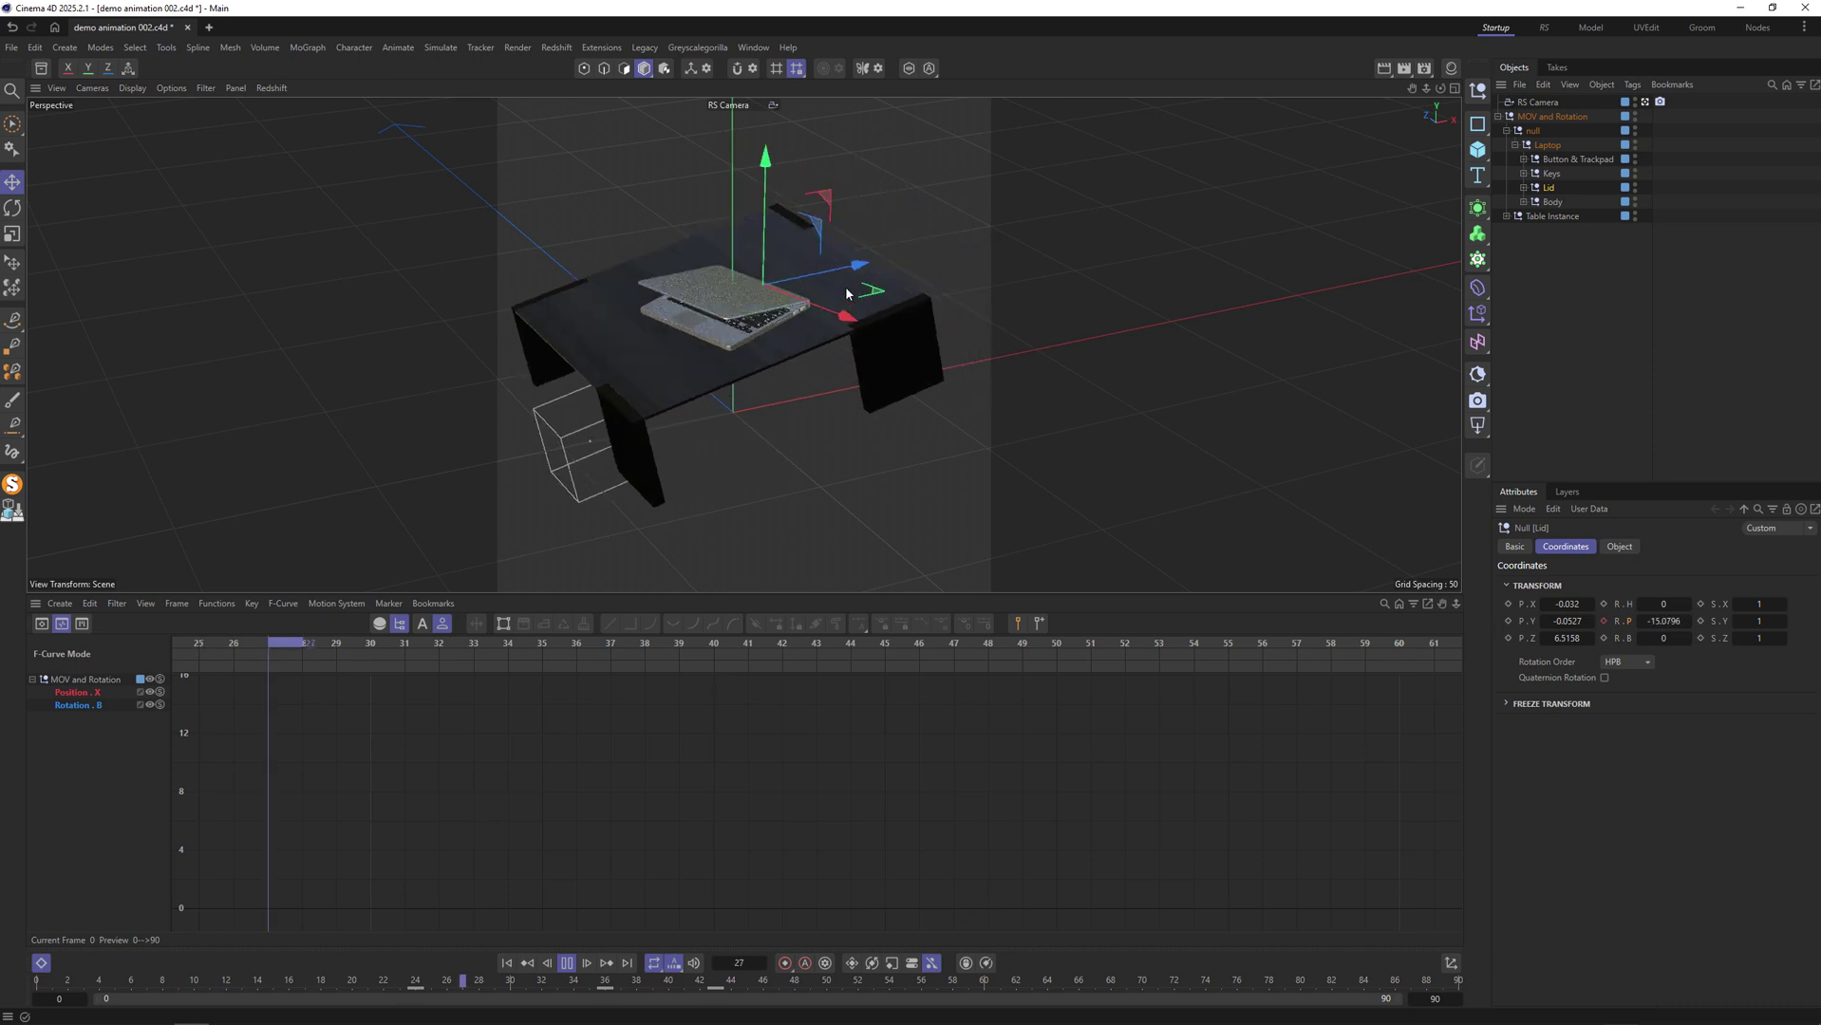
{"action": "left_click", "coordinate": [567, 963]}
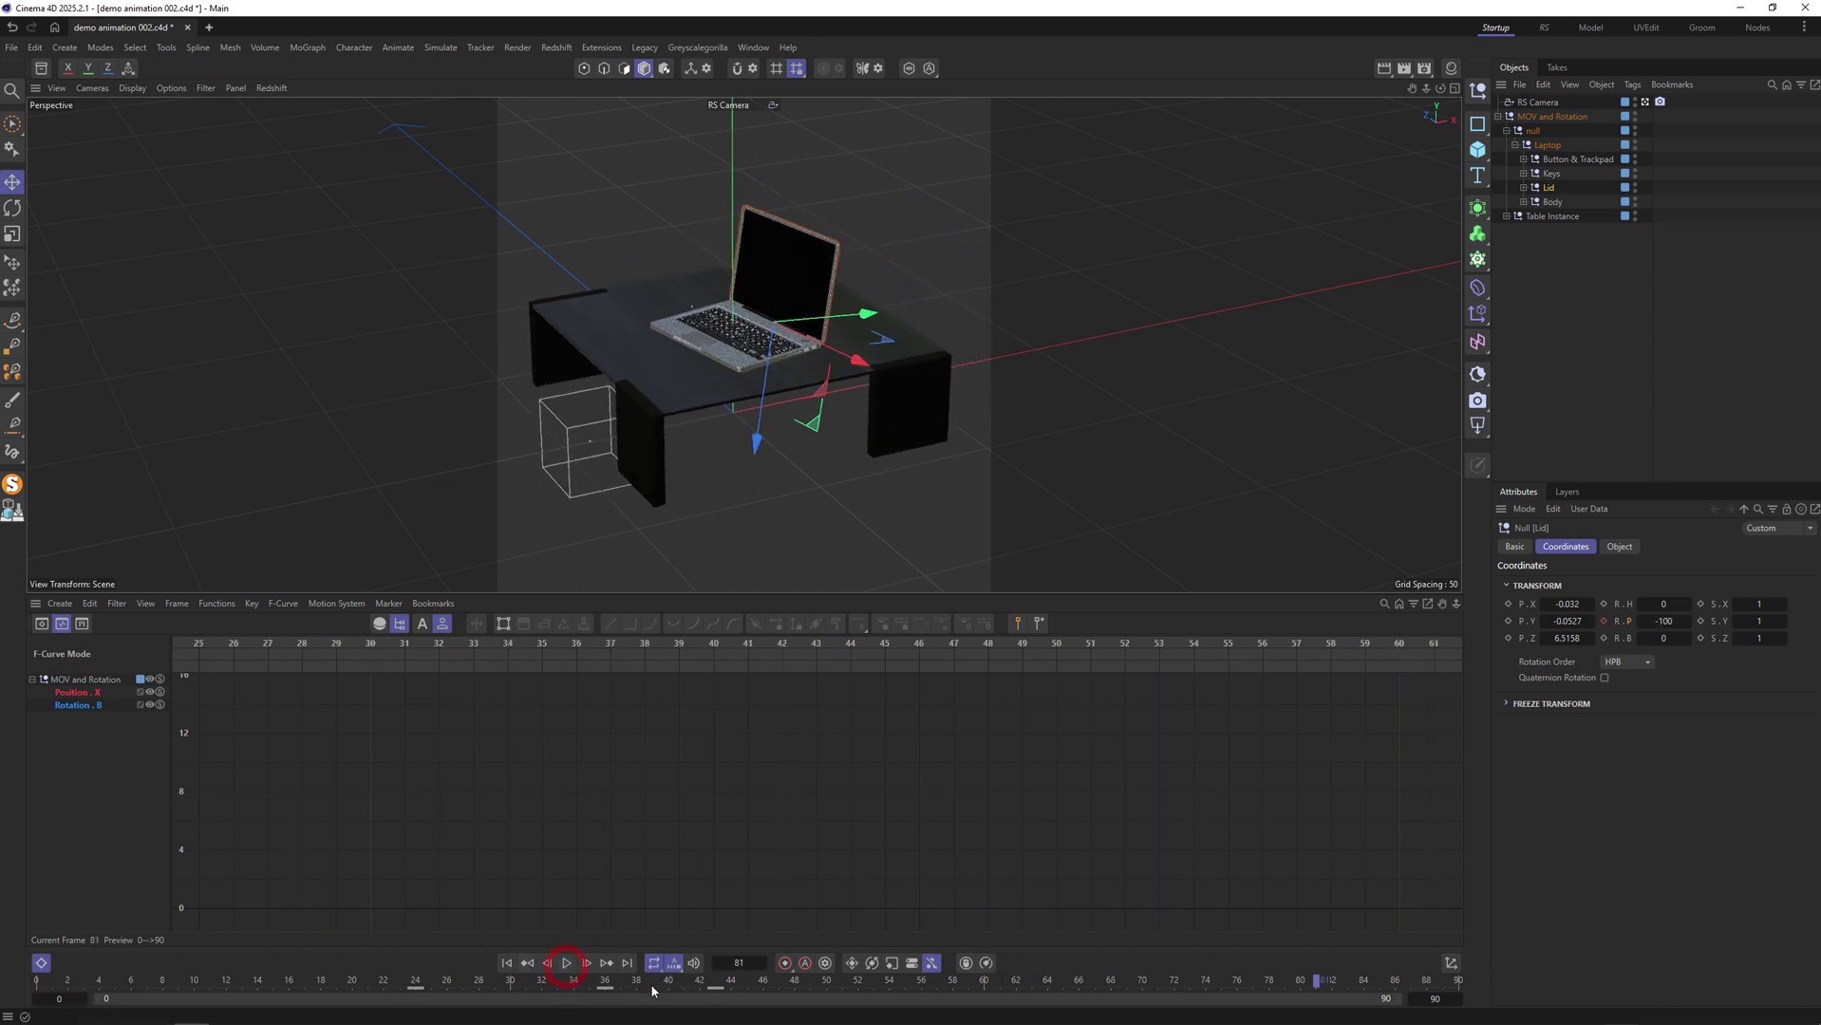
Try the Lid's last Rotation P key on frame 50 in playback, and return it to frame 43.
{"action": "left_click_drag", "start_coordinate": [722, 992], "coordinate": [819, 996]}
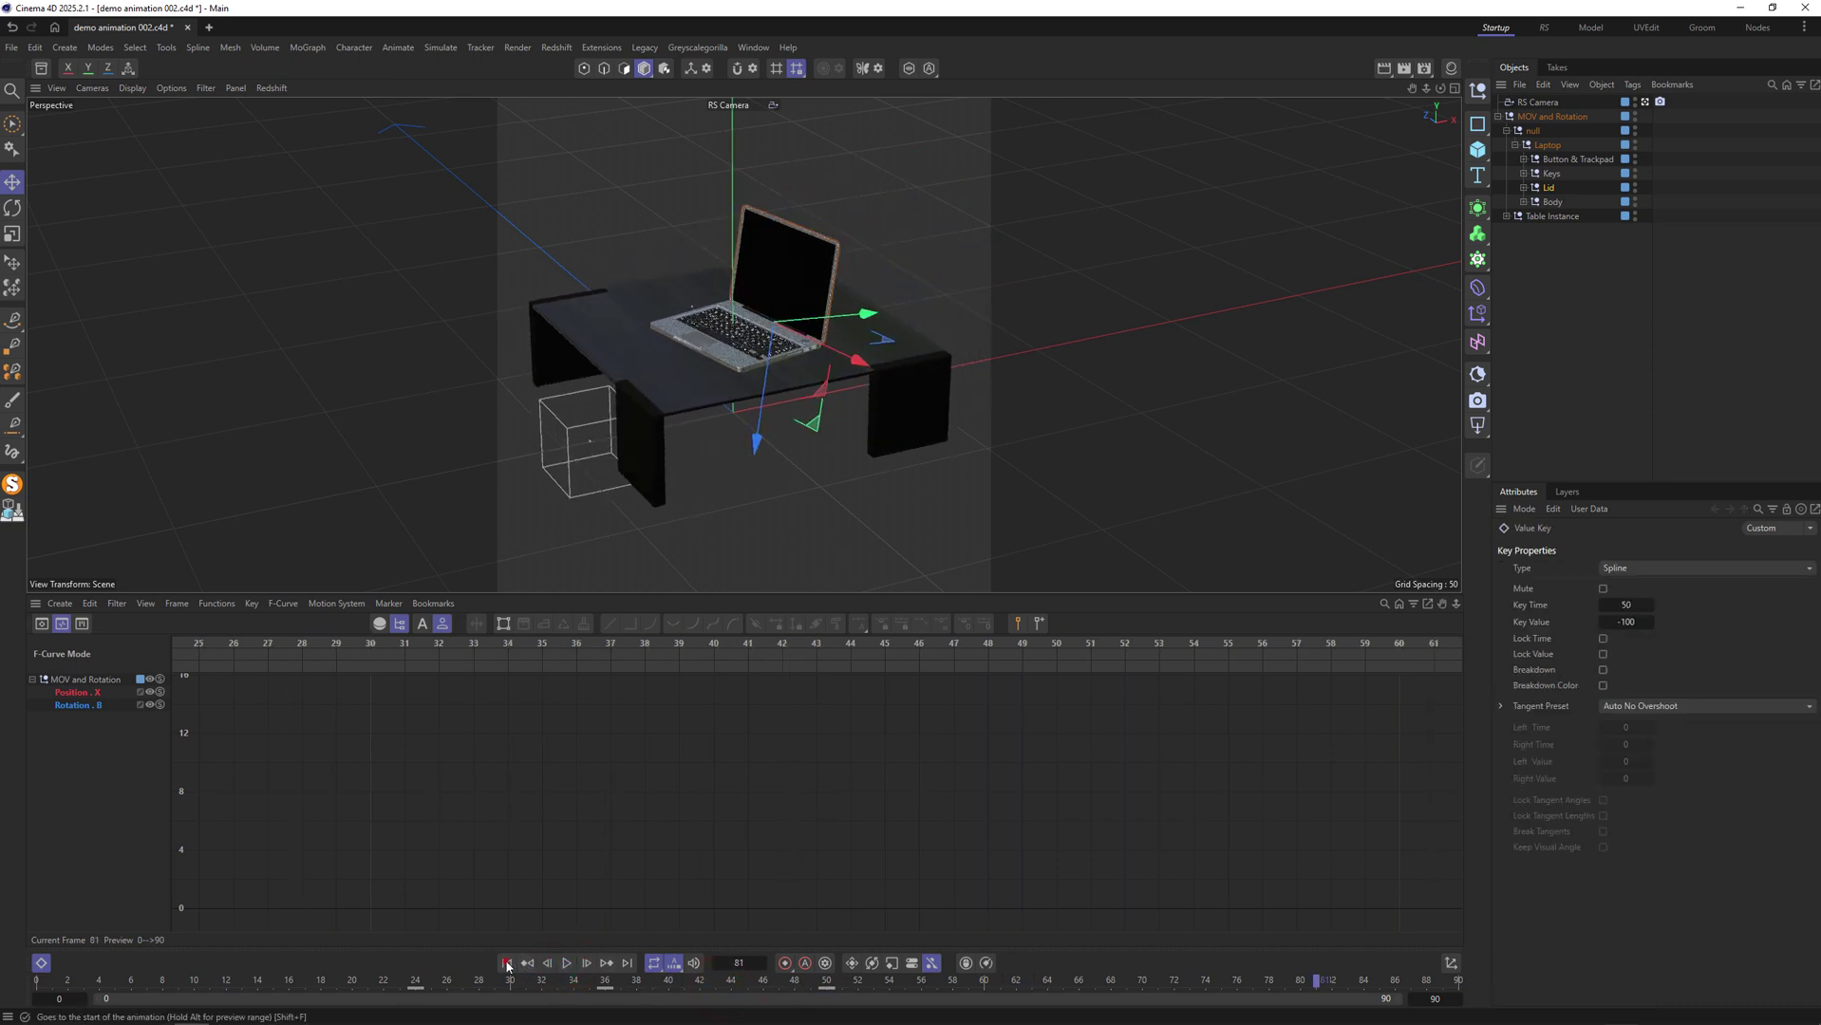
{"action": "left_click", "coordinate": [567, 963]}
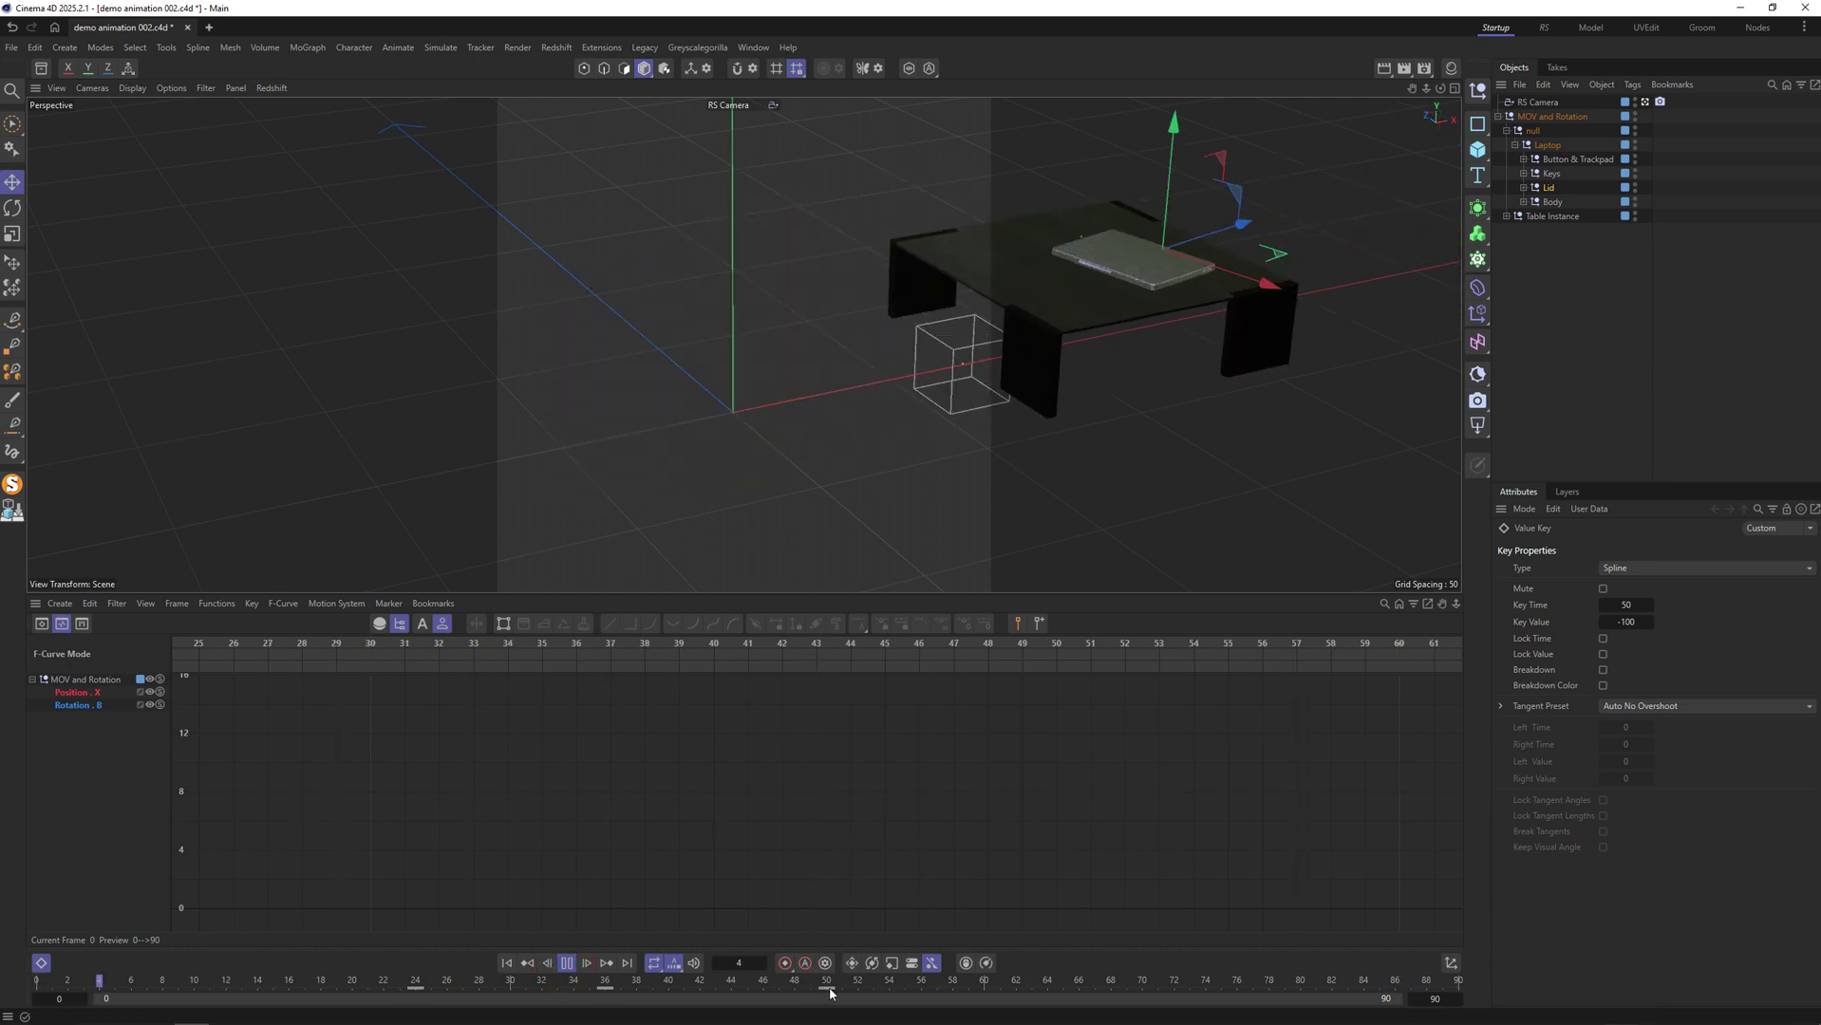
{"action": "left_click_drag", "start_coordinate": [826, 992], "coordinate": [786, 992]}
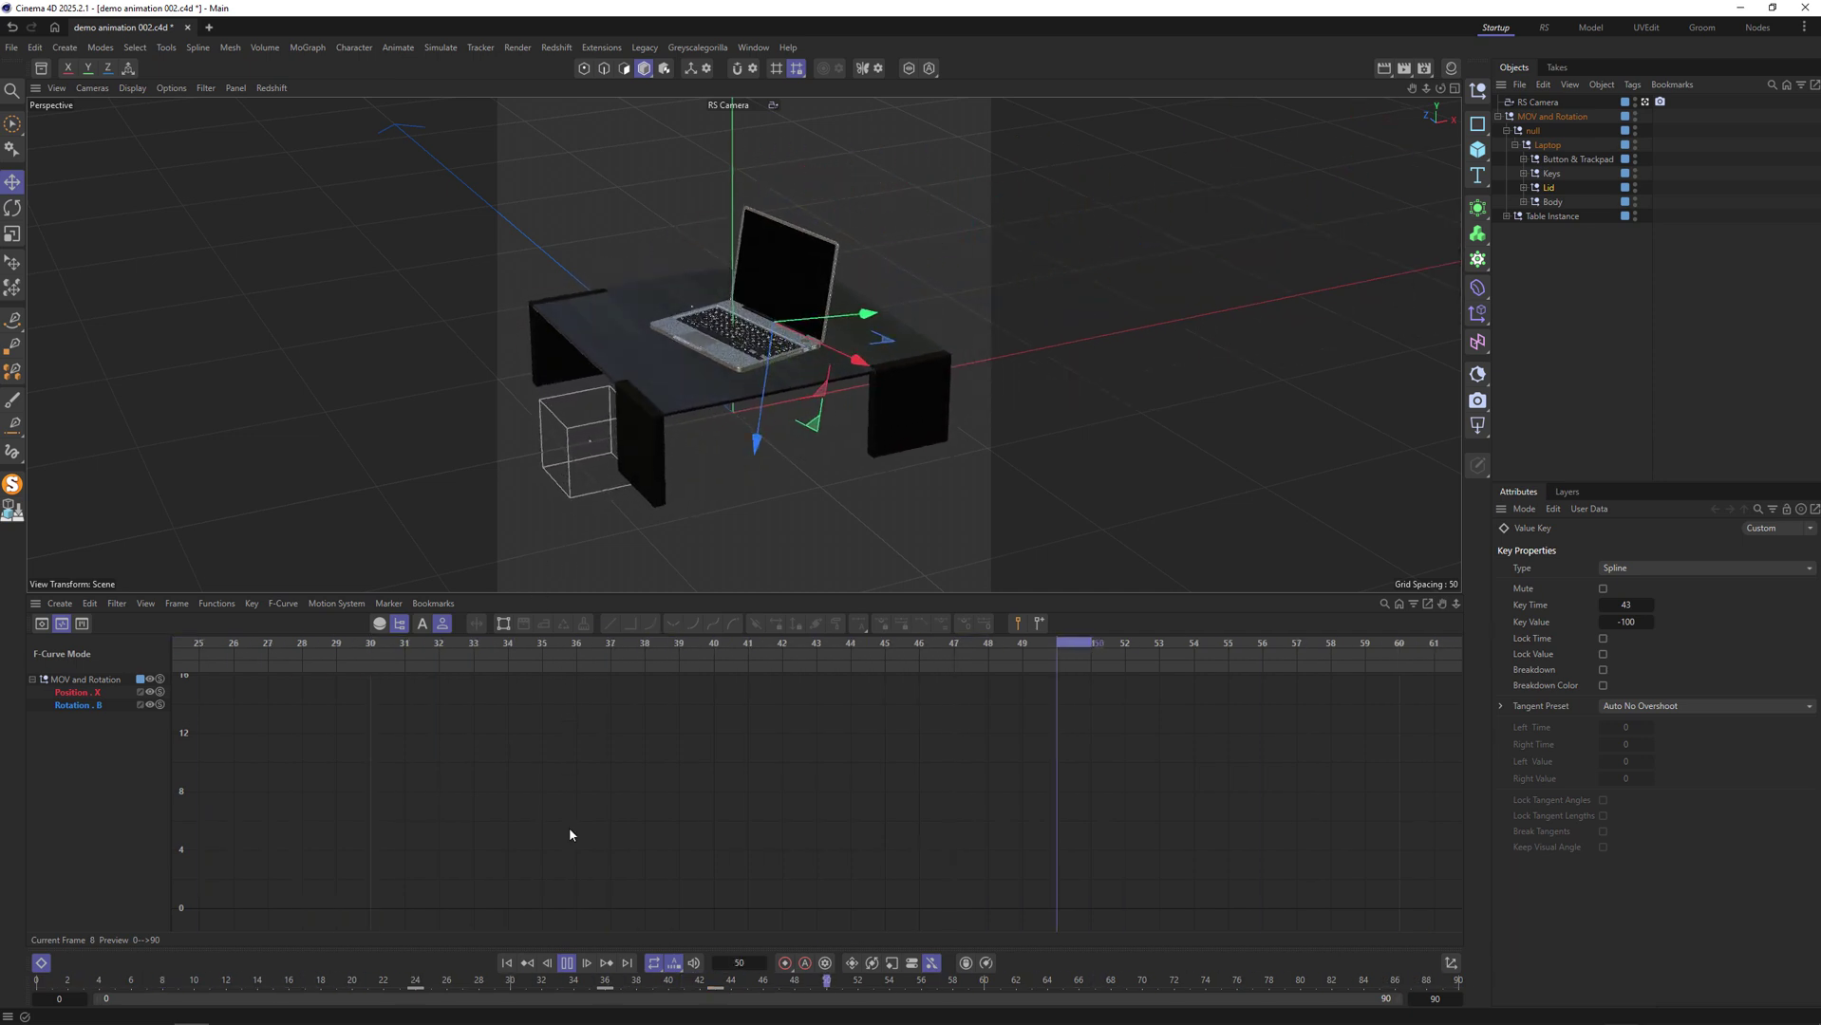
{"action": "key", "text": "F8"}
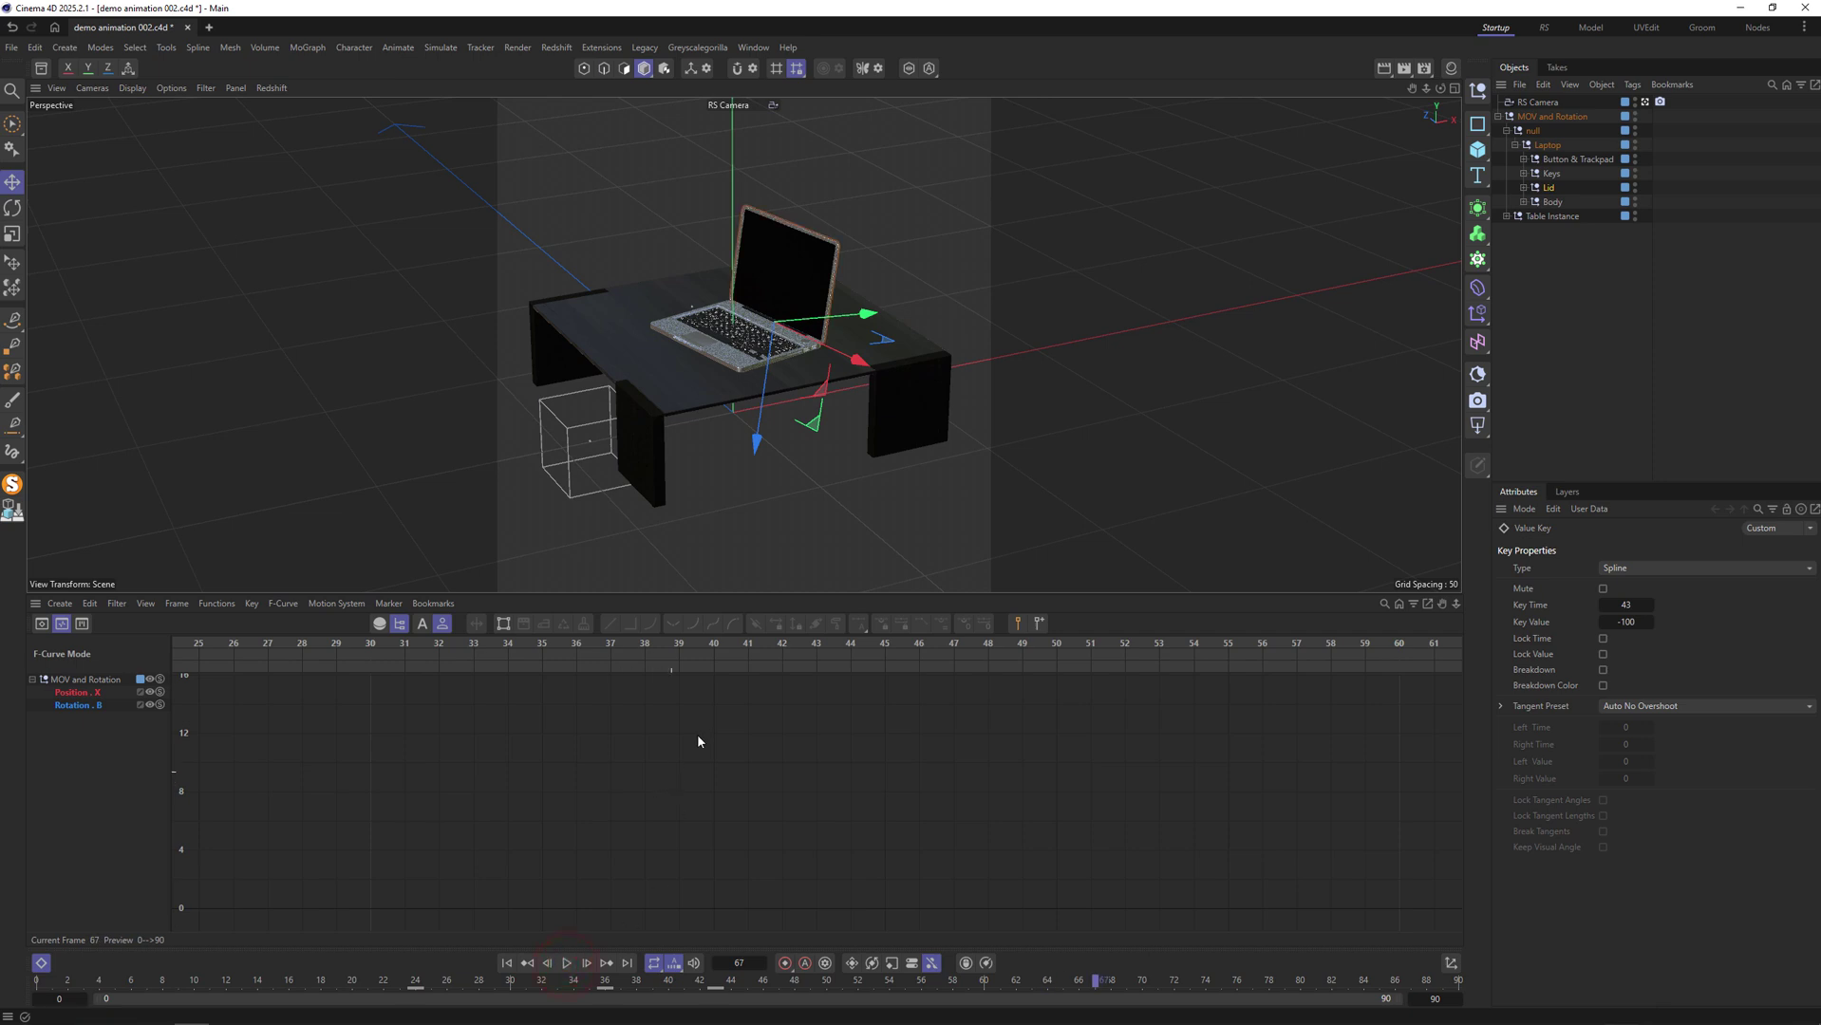
Add a Rotation H key of 90 on frame 35 to the null that holds the laptop.
{"action": "left_click", "coordinate": [1529, 145]}
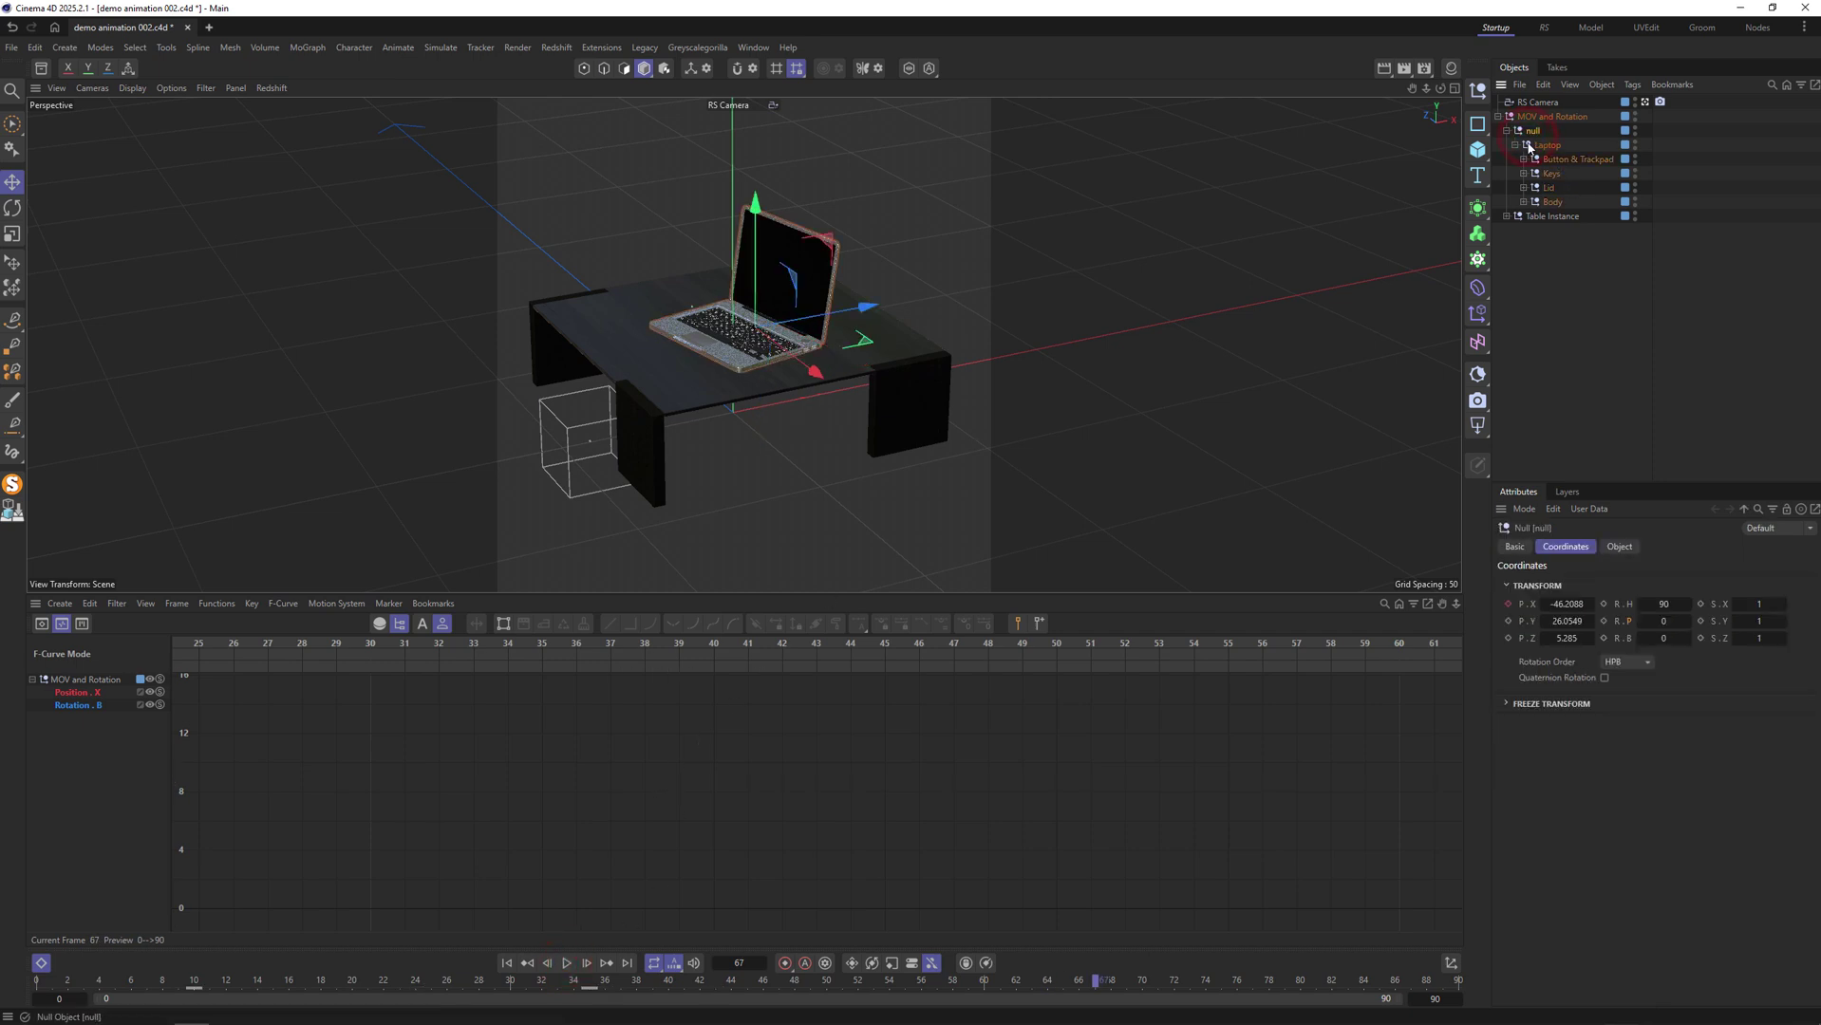
{"action": "left_click", "coordinate": [1652, 605]}
{"action": "left_click_drag", "start_coordinate": [645, 988], "coordinate": [599, 995]}
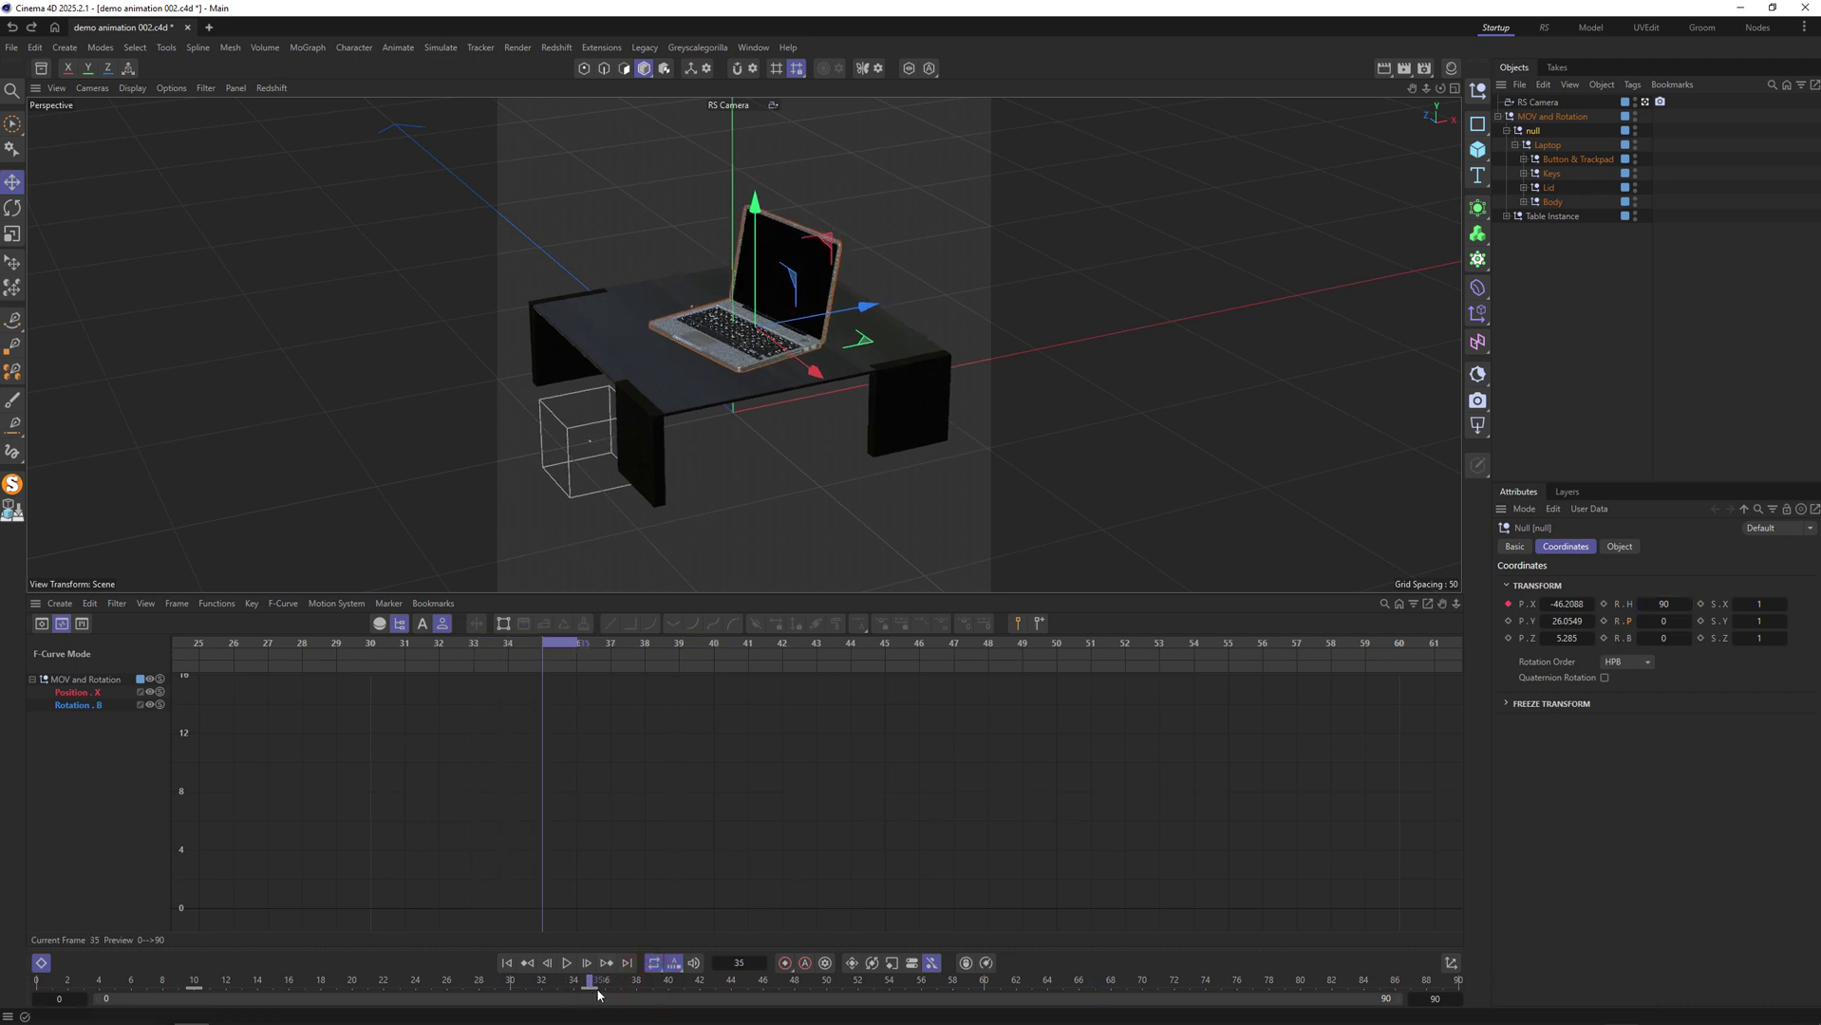
{"action": "key", "text": "ctrl+a"}
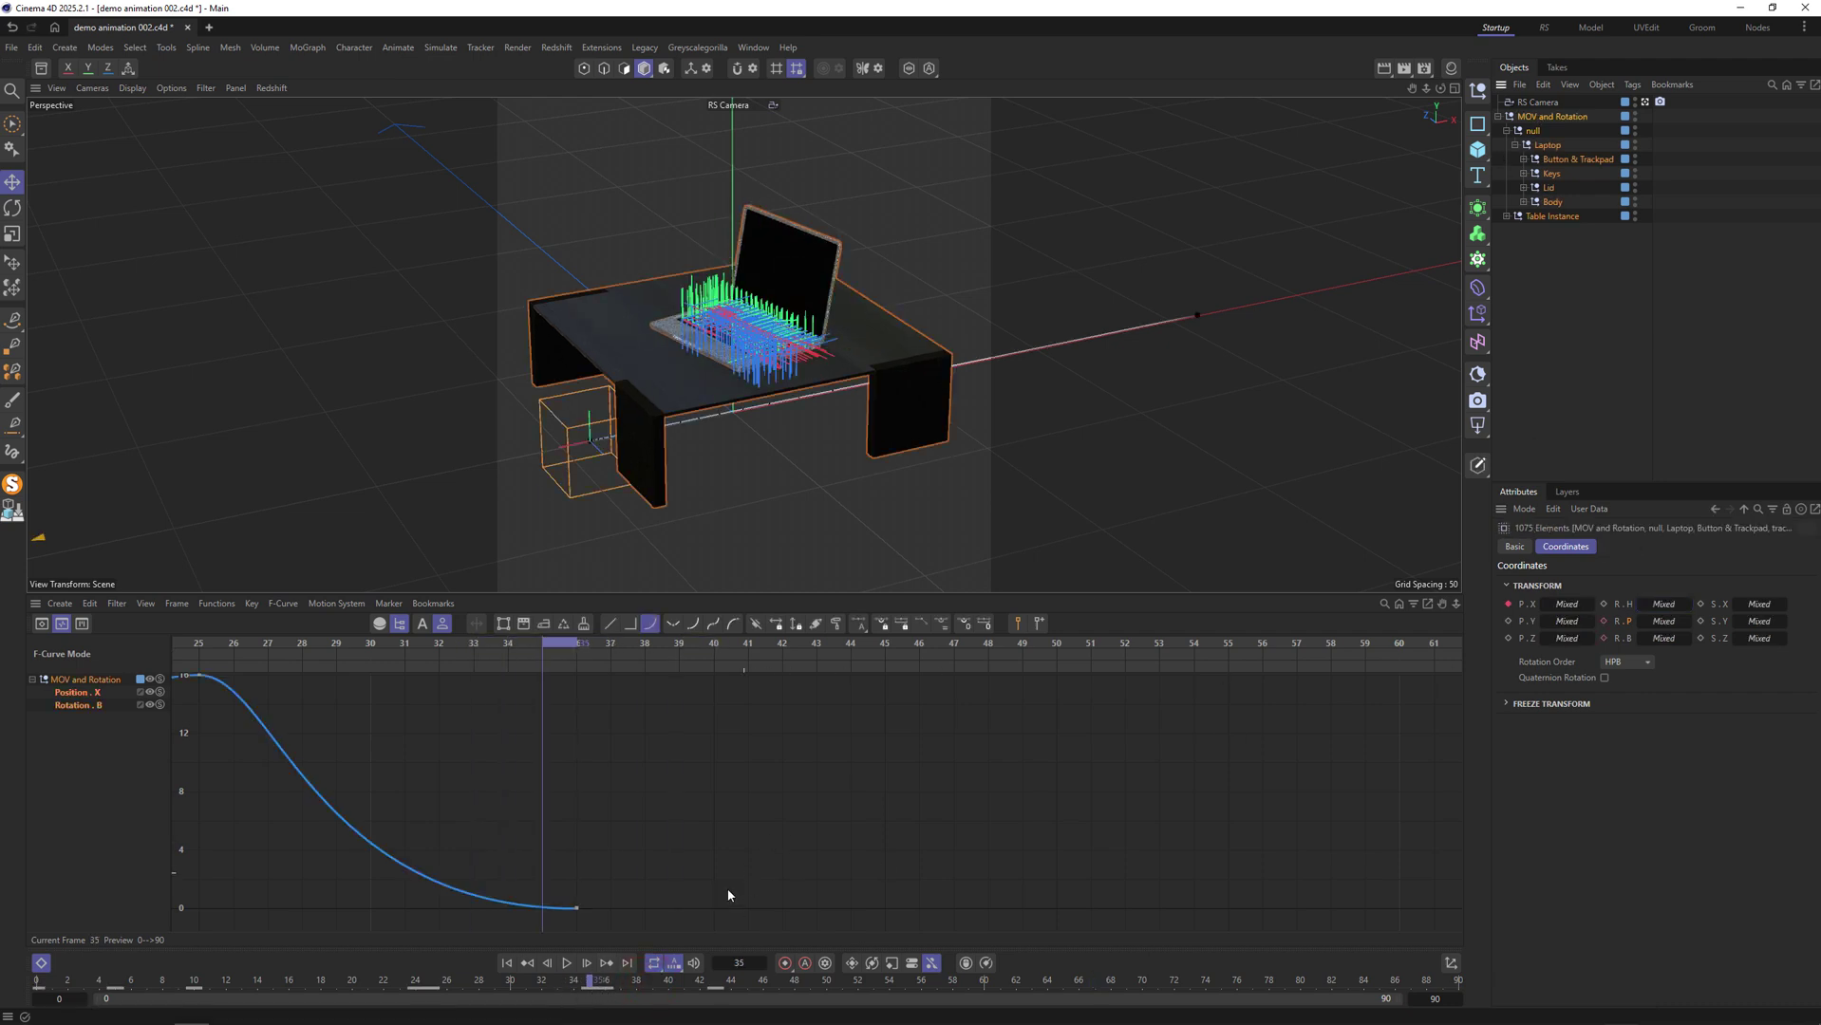
{"action": "mouse_move", "coordinate": [599, 987]}
{"action": "left_mouse_down"}
{"action": "mouse_move", "coordinate": [723, 995]}
{"action": "mouse_move", "coordinate": [605, 997]}
{"action": "left_mouse_up"}
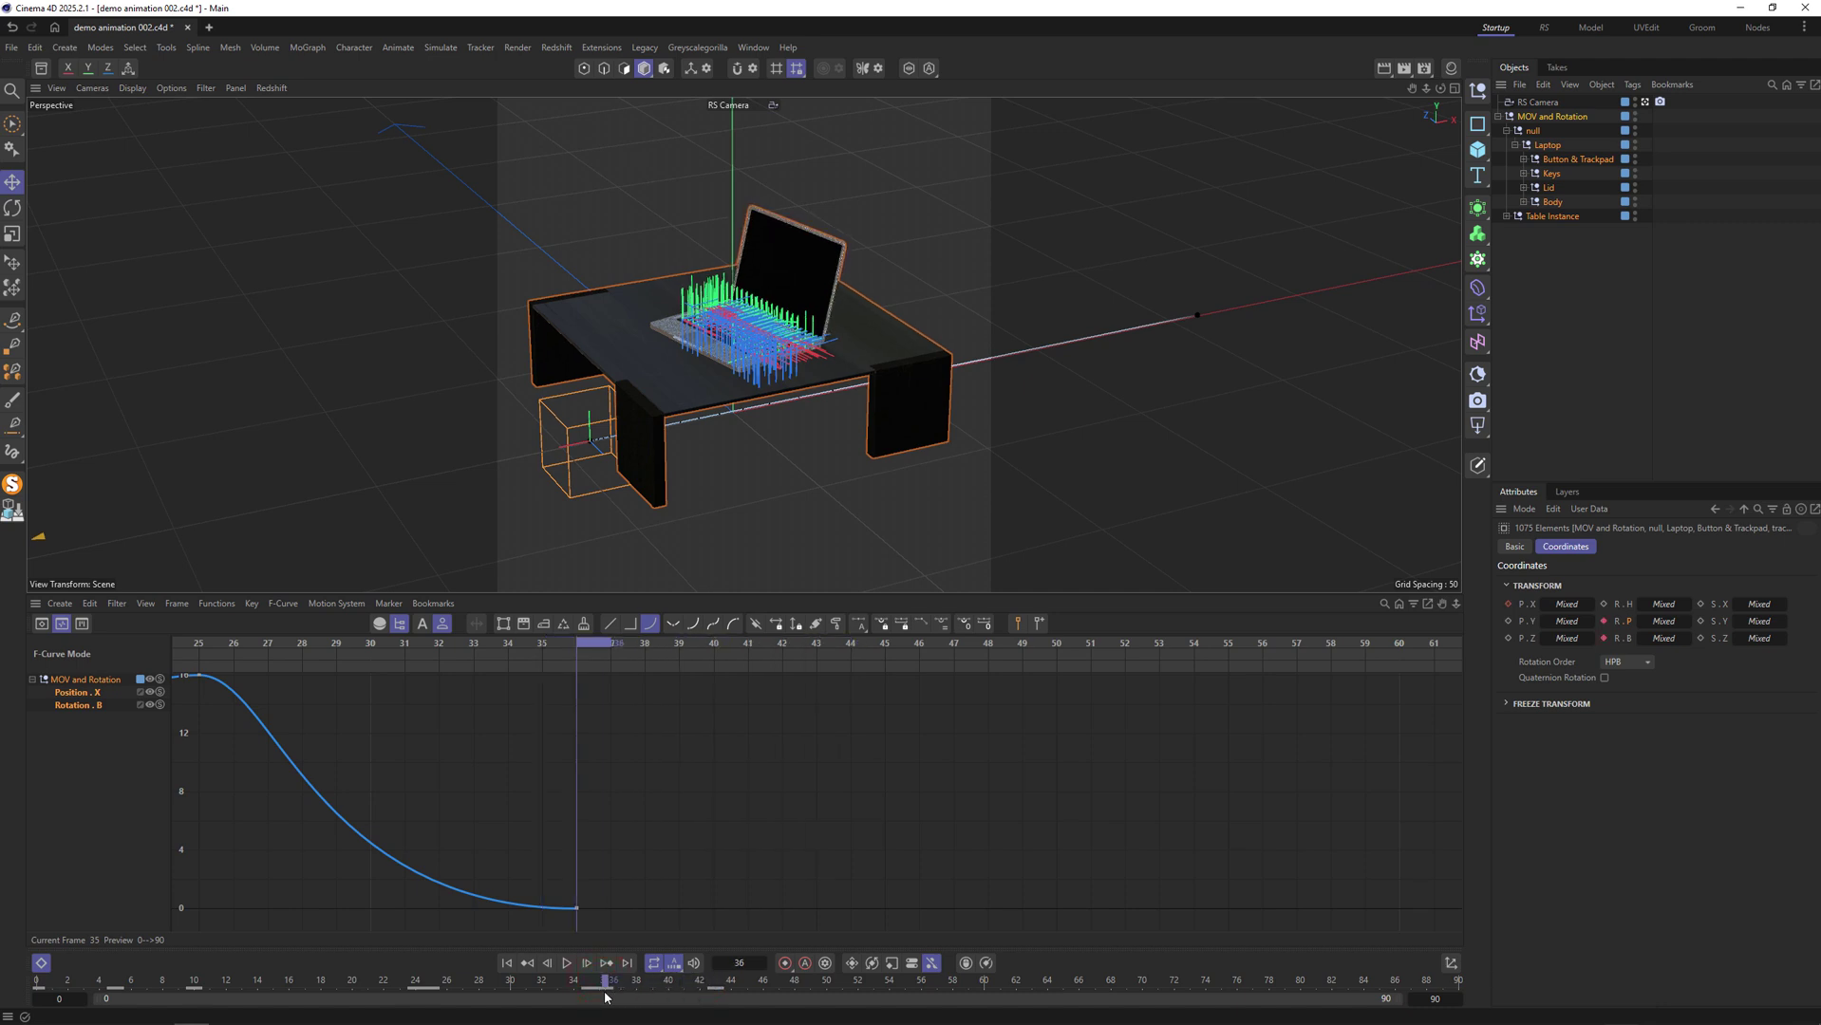
{"action": "left_click", "coordinate": [1531, 132]}
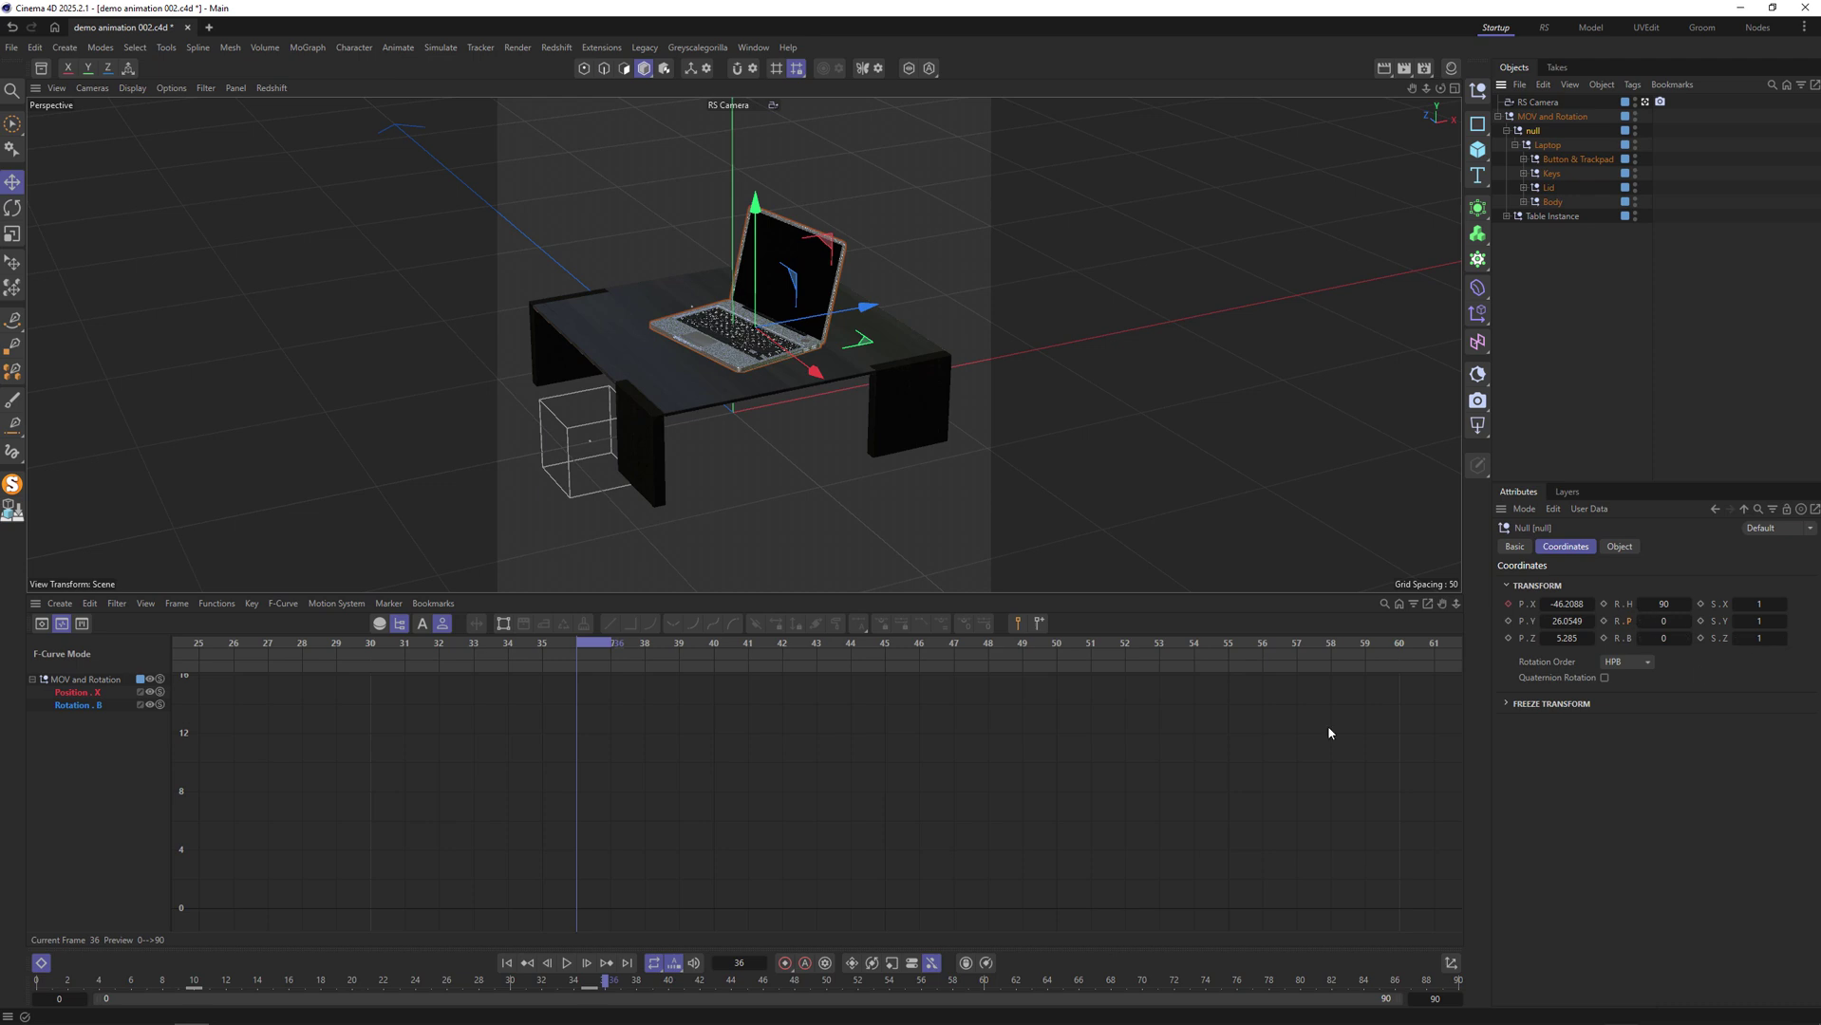
{"action": "left_click", "coordinate": [590, 983]}
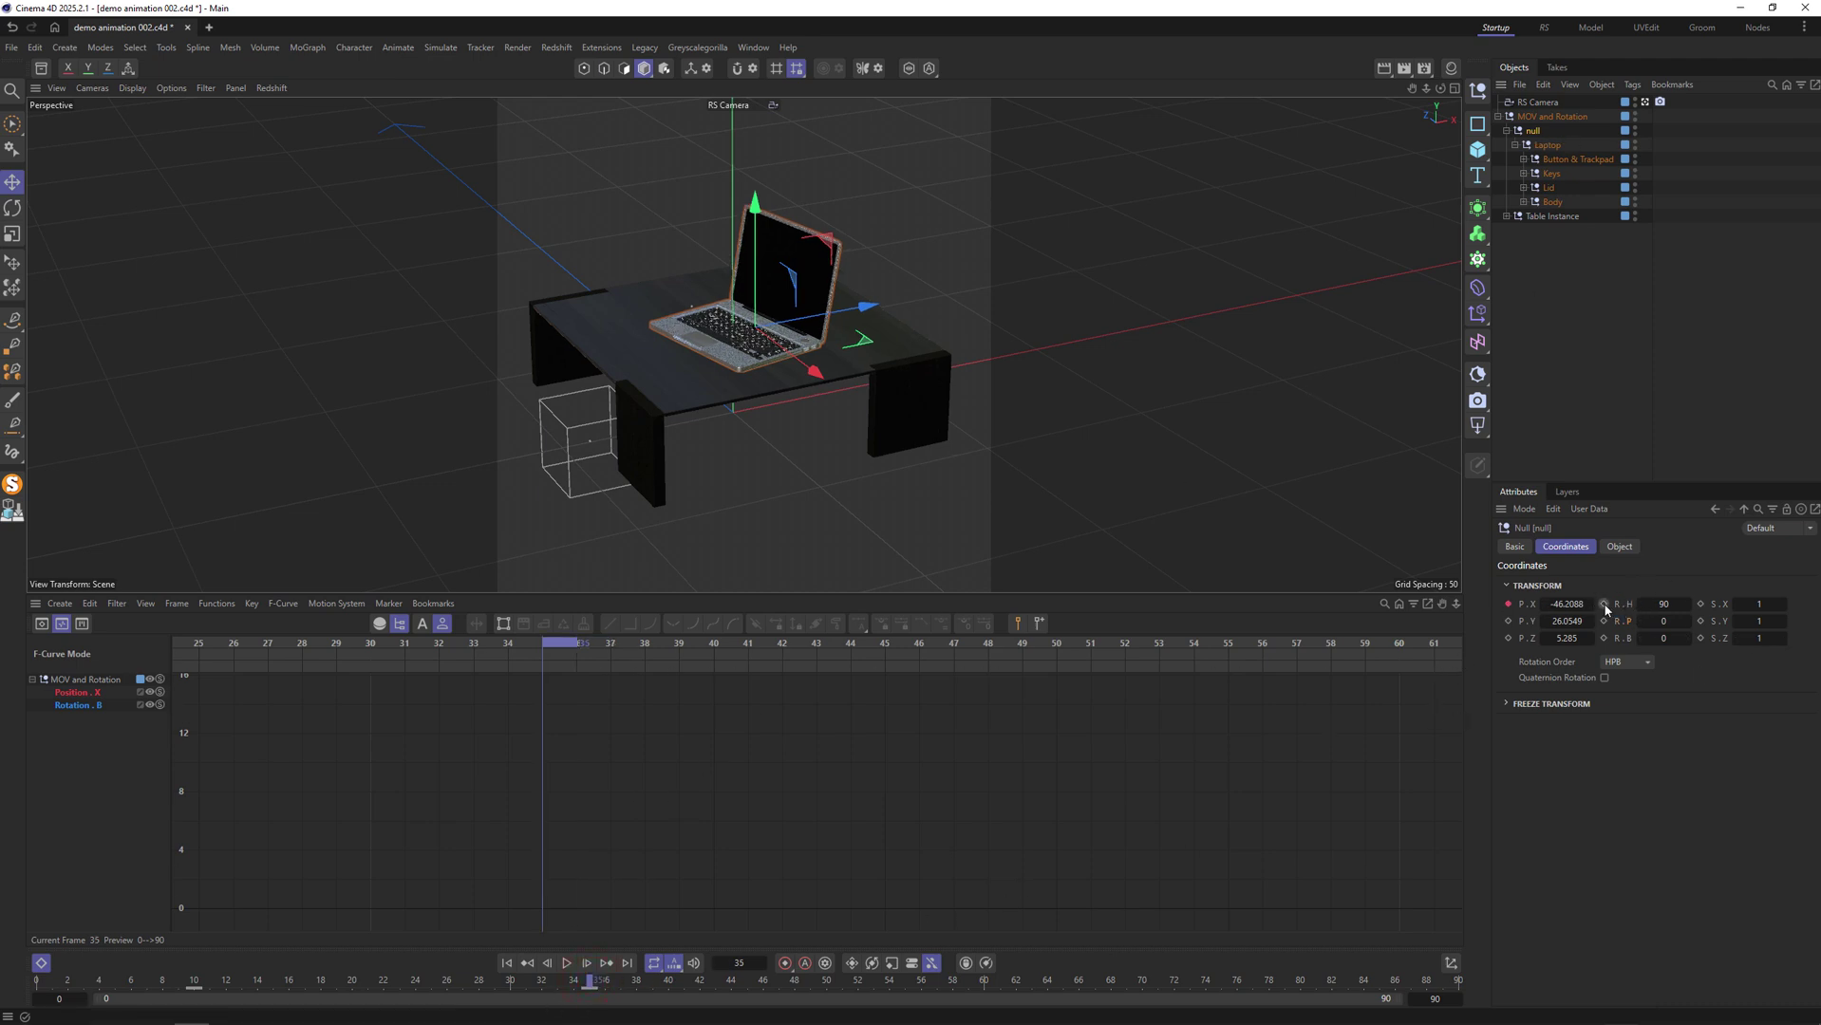
Key the laptop null's Rotation H as 79 on frame 10.
{"action": "left_click_drag", "start_coordinate": [220, 980], "coordinate": [2, 976]}
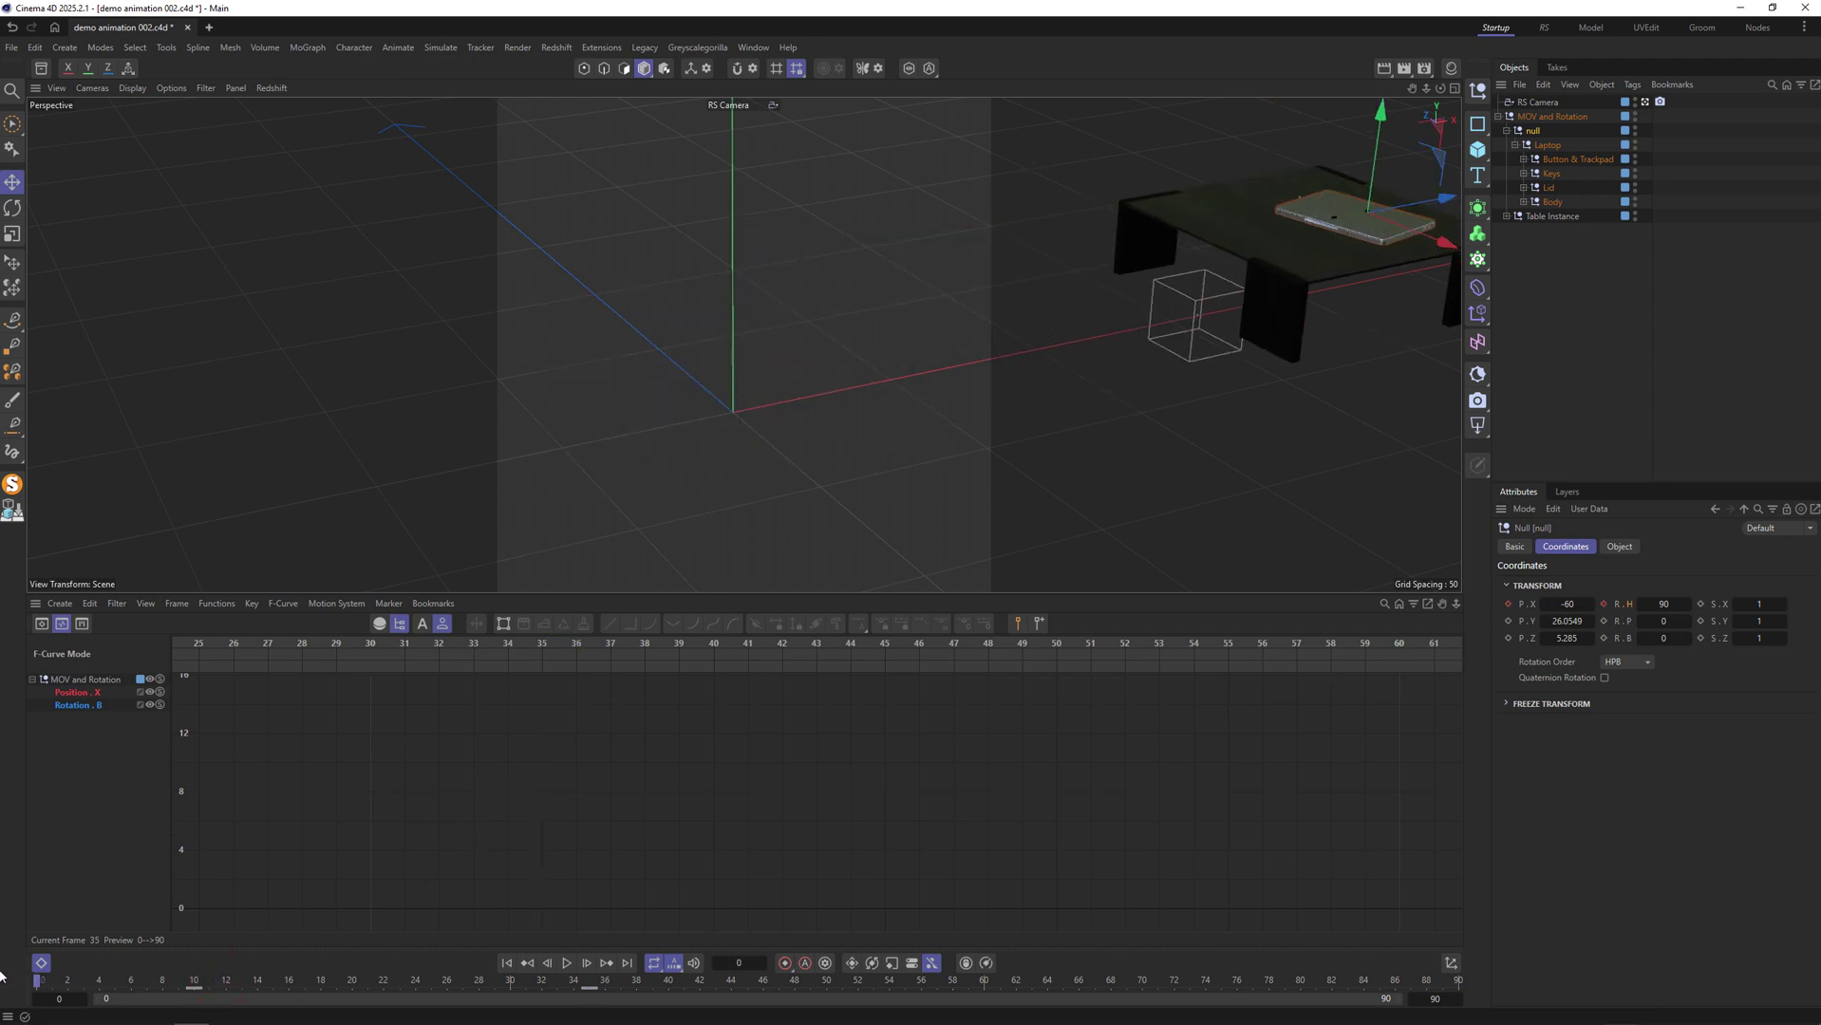
{"action": "left_click", "coordinate": [196, 984]}
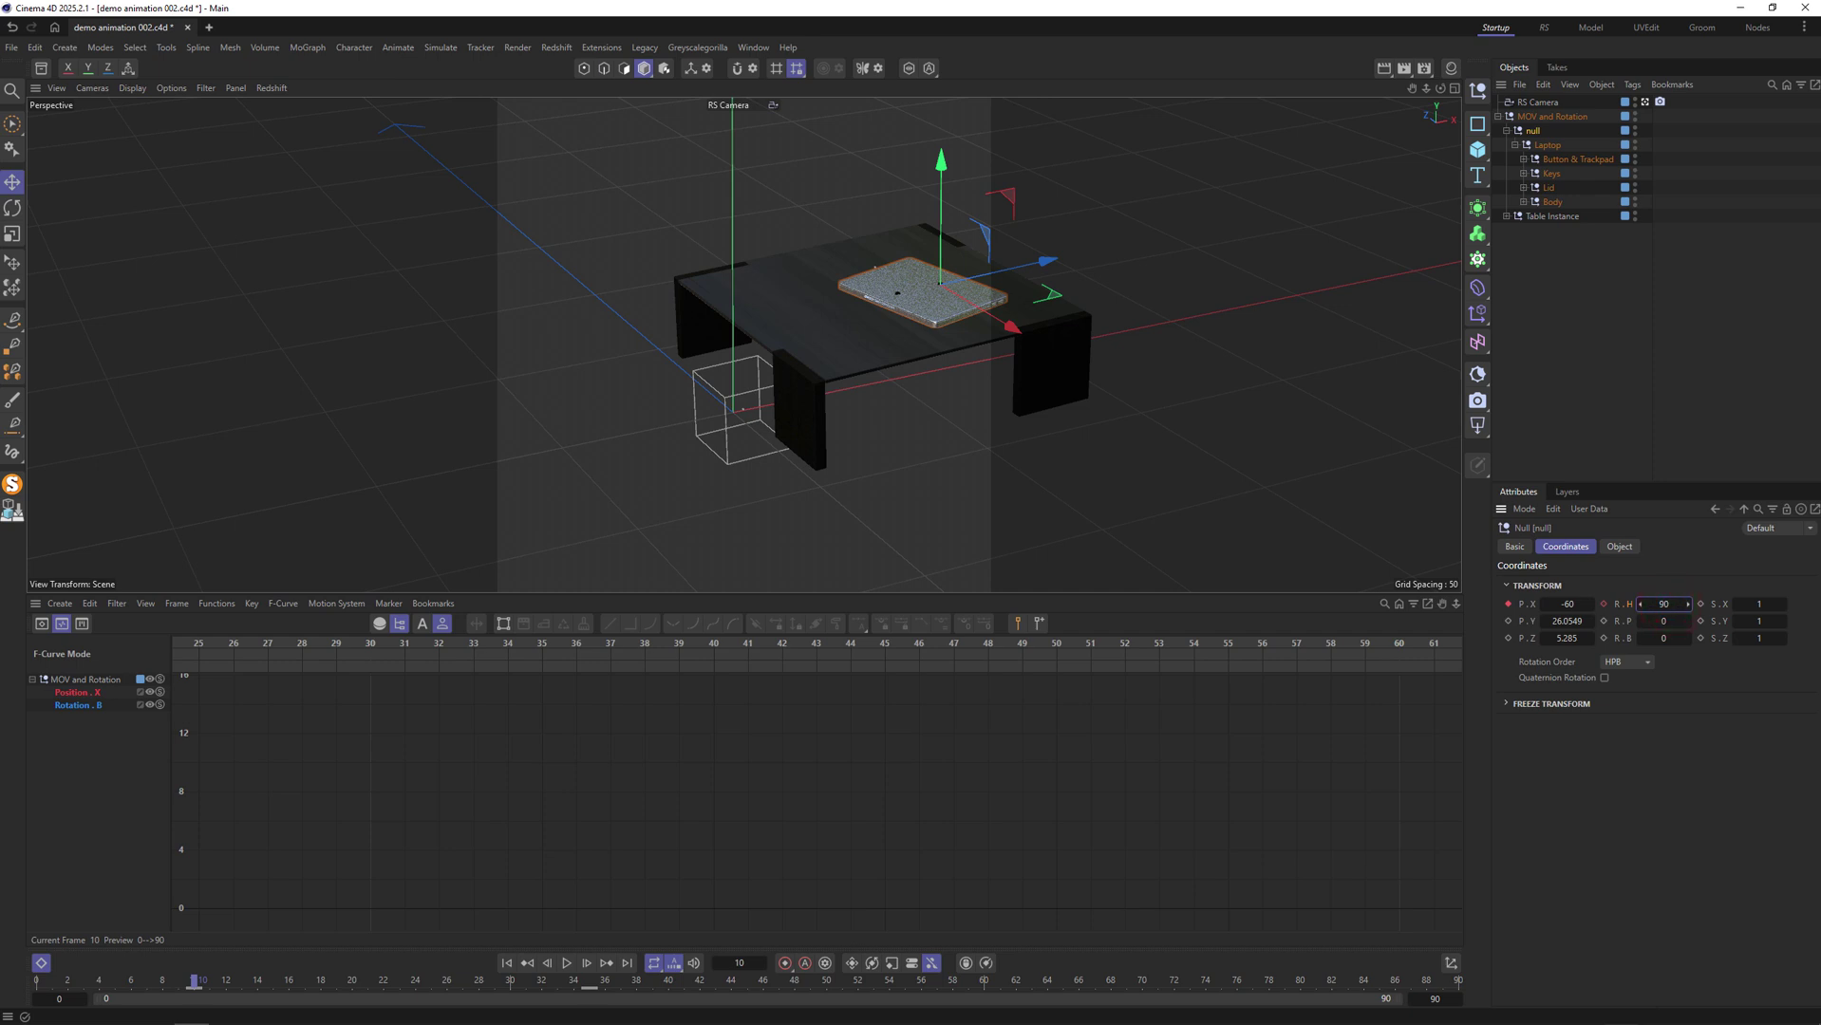
{"action": "left_click_drag", "start_coordinate": [1663, 605], "coordinate": [1663, 605]}
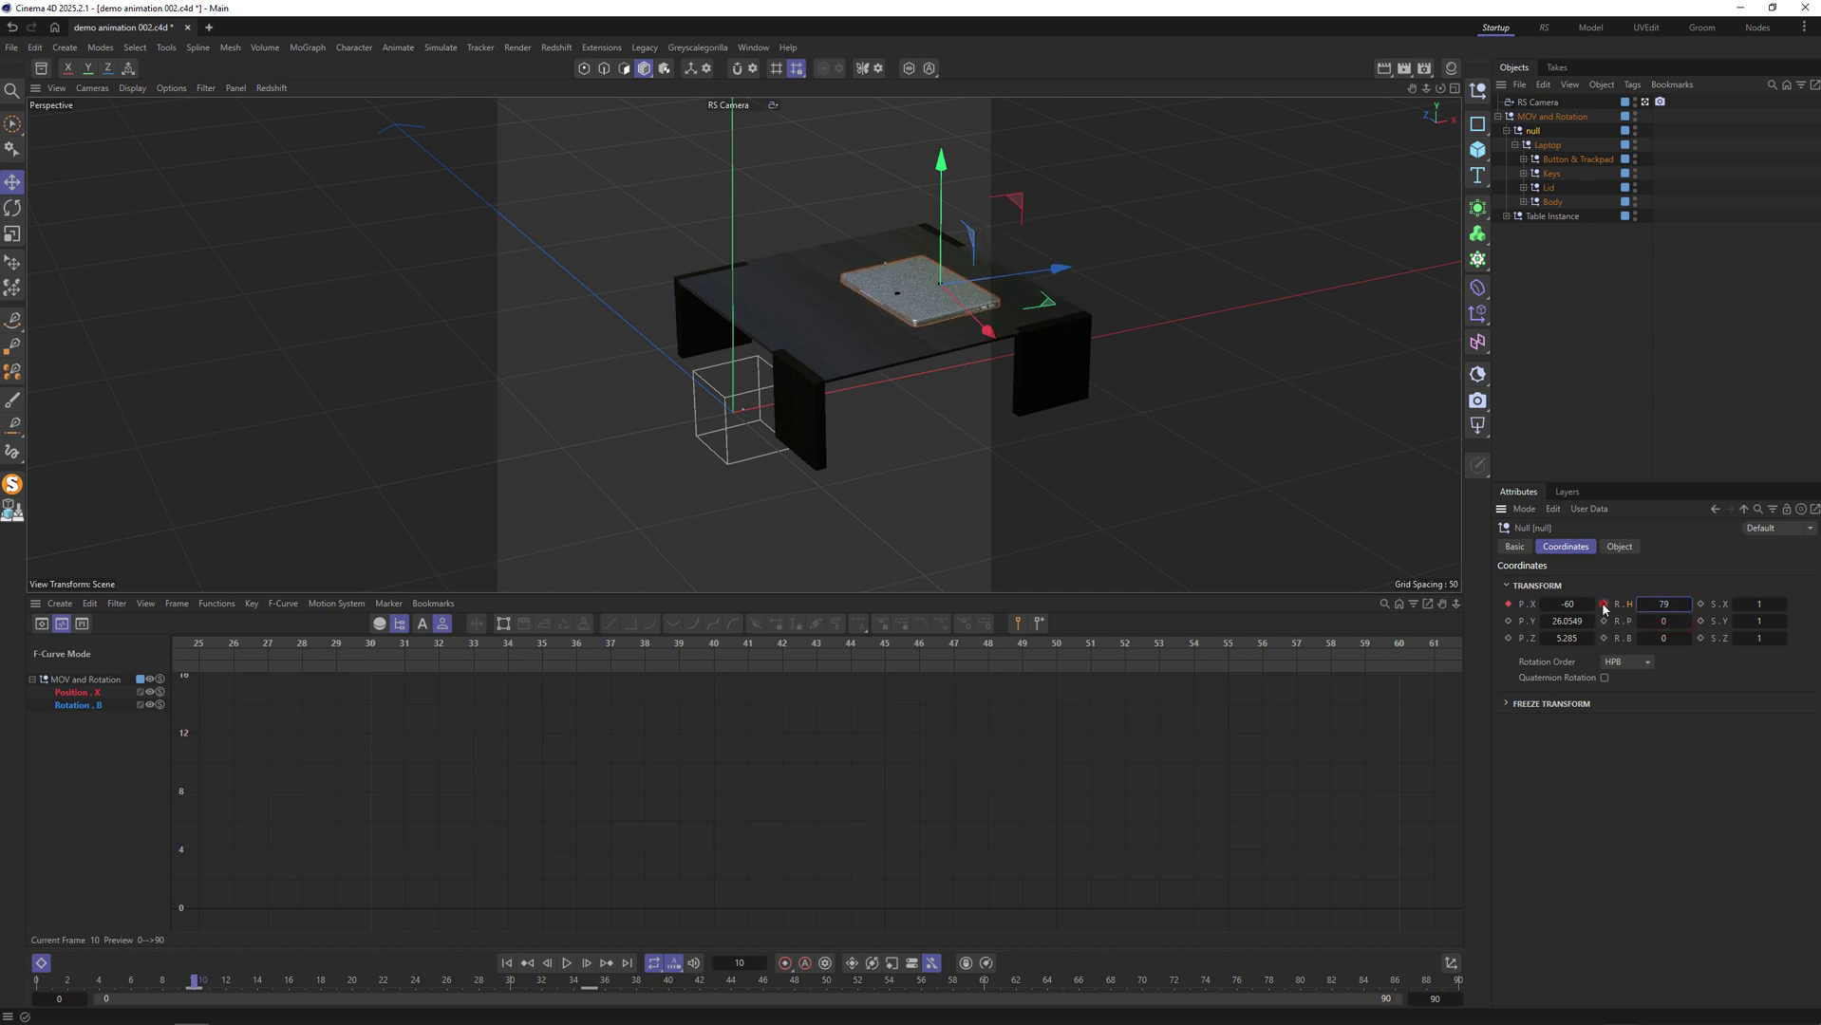
Play the animation from the start and scrub through it to examine the laptop's added turn.
{"action": "left_click", "coordinate": [506, 962]}
{"action": "left_click", "coordinate": [567, 963]}
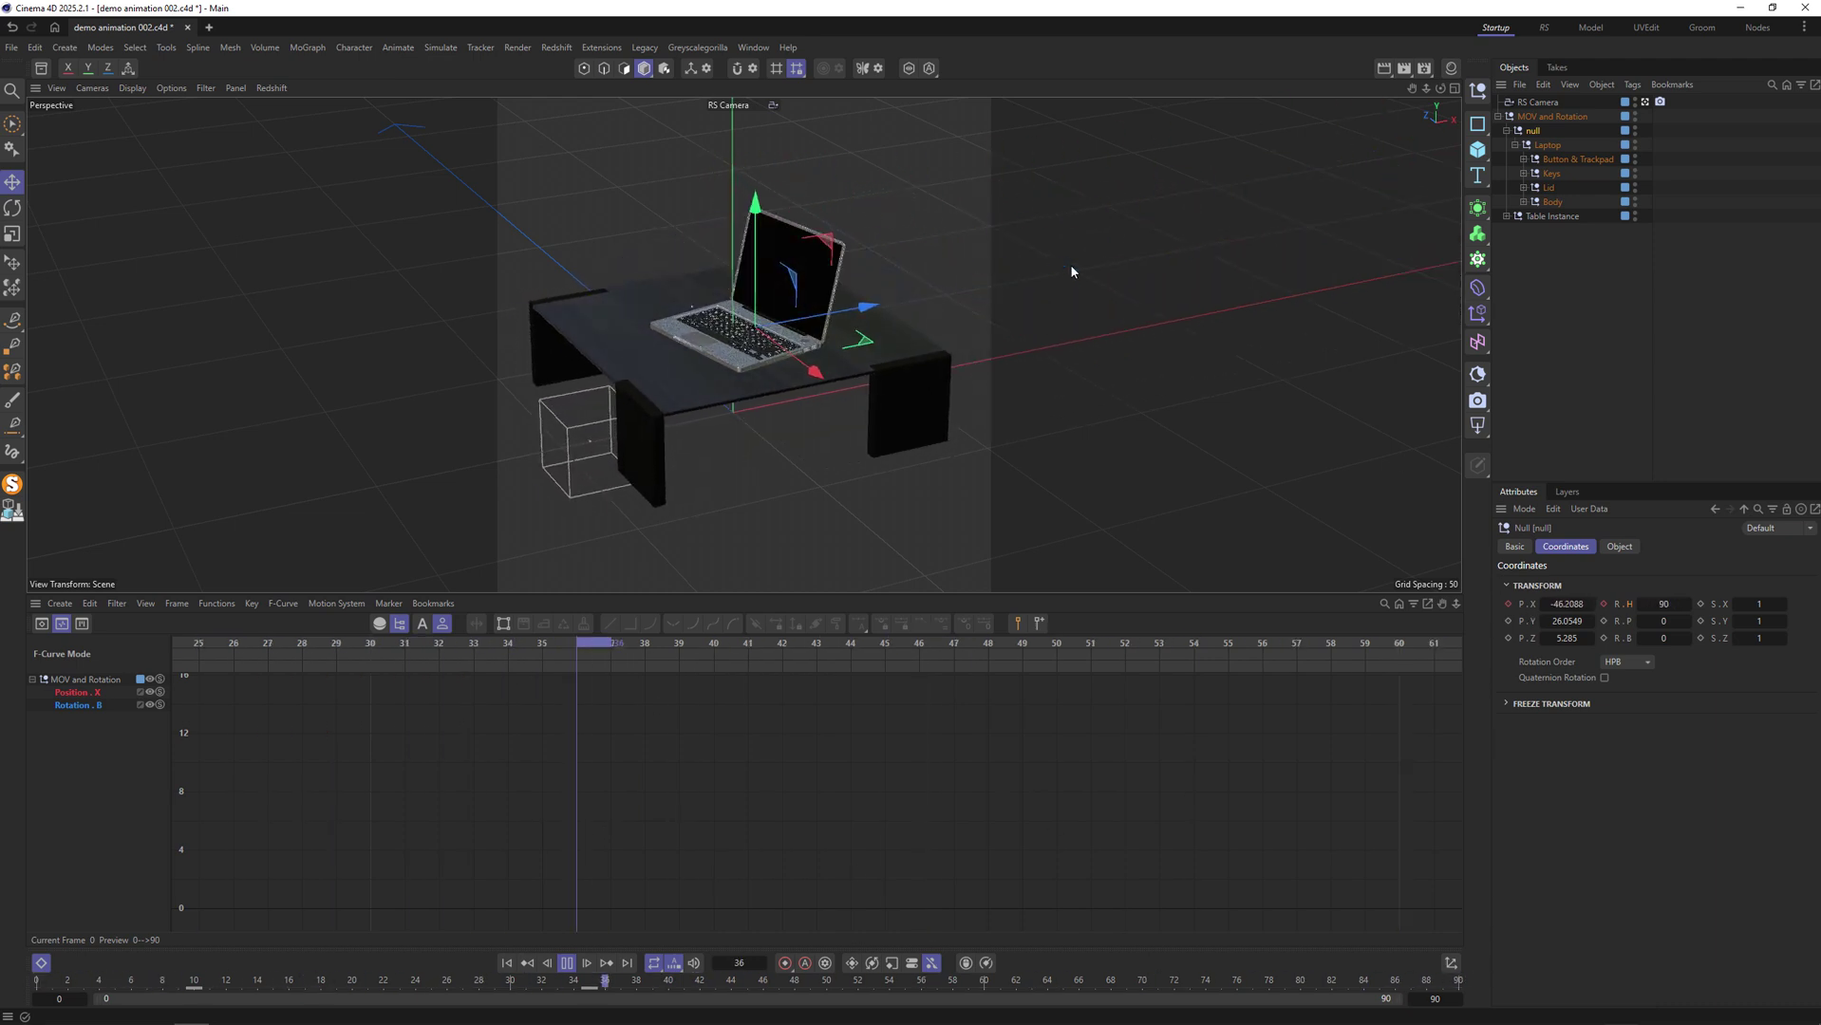
{"action": "left_click", "coordinate": [568, 964]}
{"action": "left_click_drag", "start_coordinate": [161, 987], "coordinate": [28, 982]}
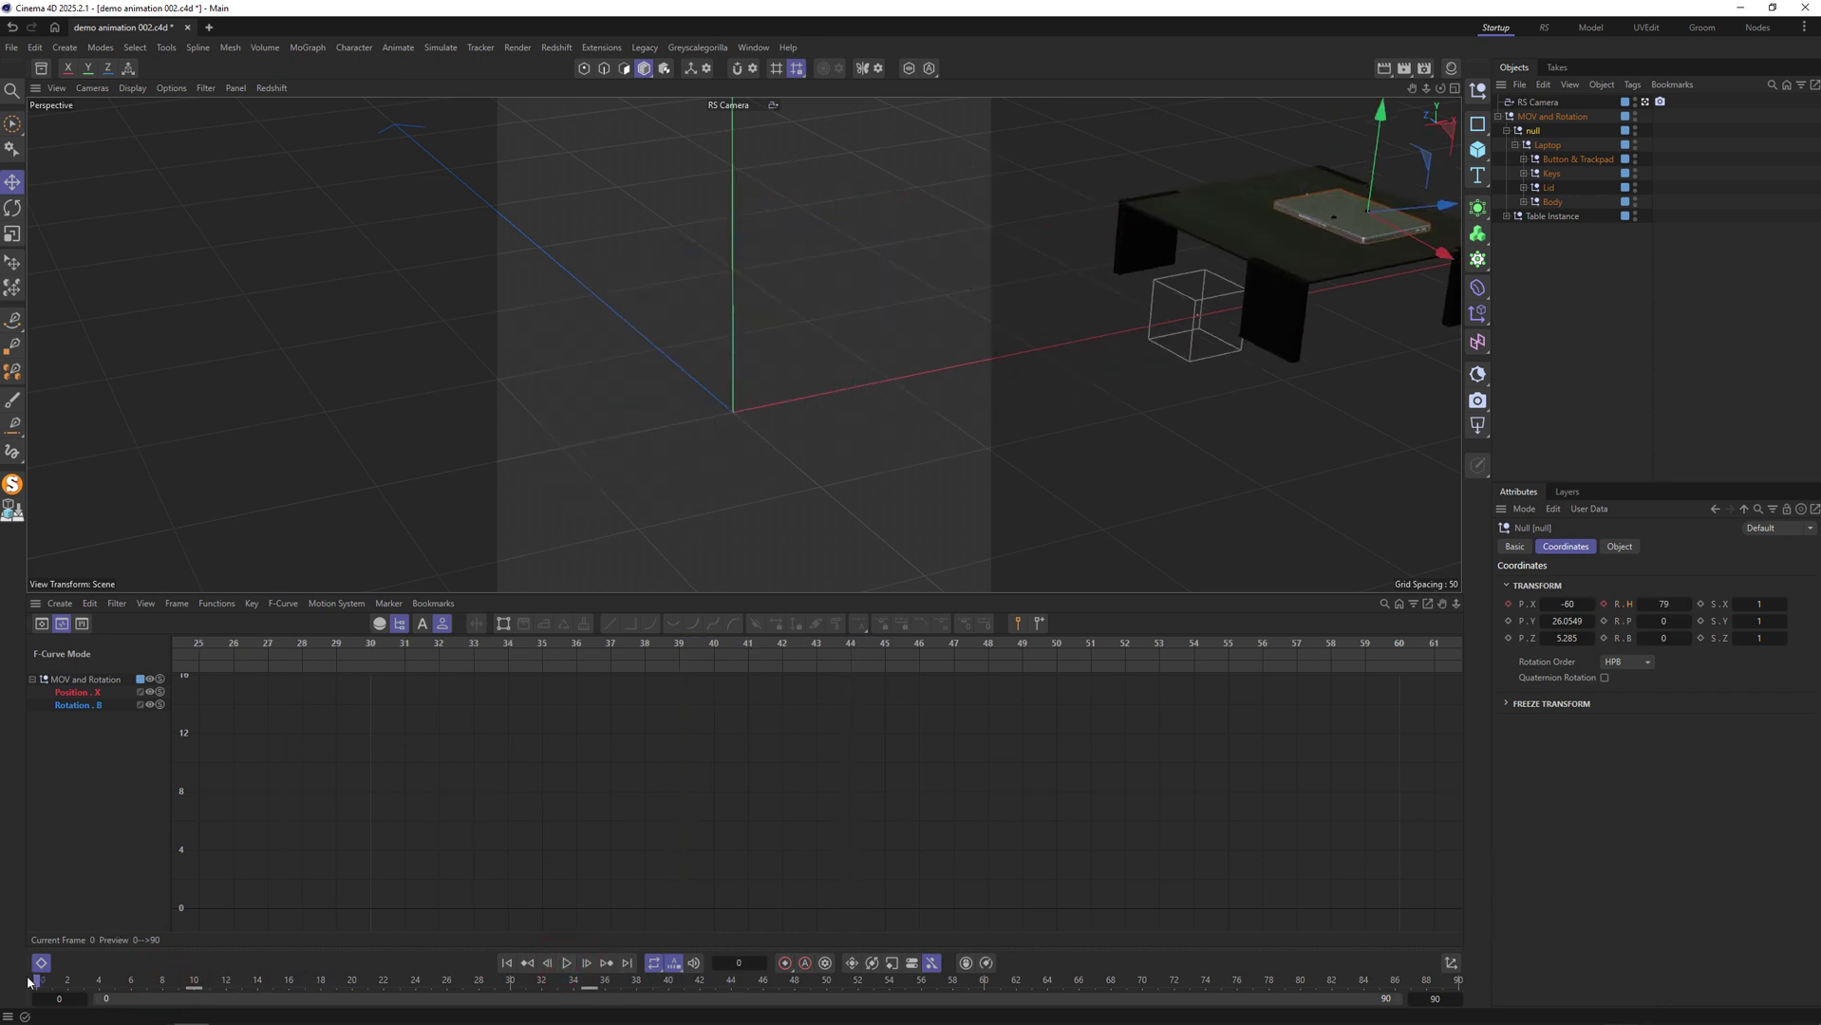
{"action": "left_click", "coordinate": [565, 963]}
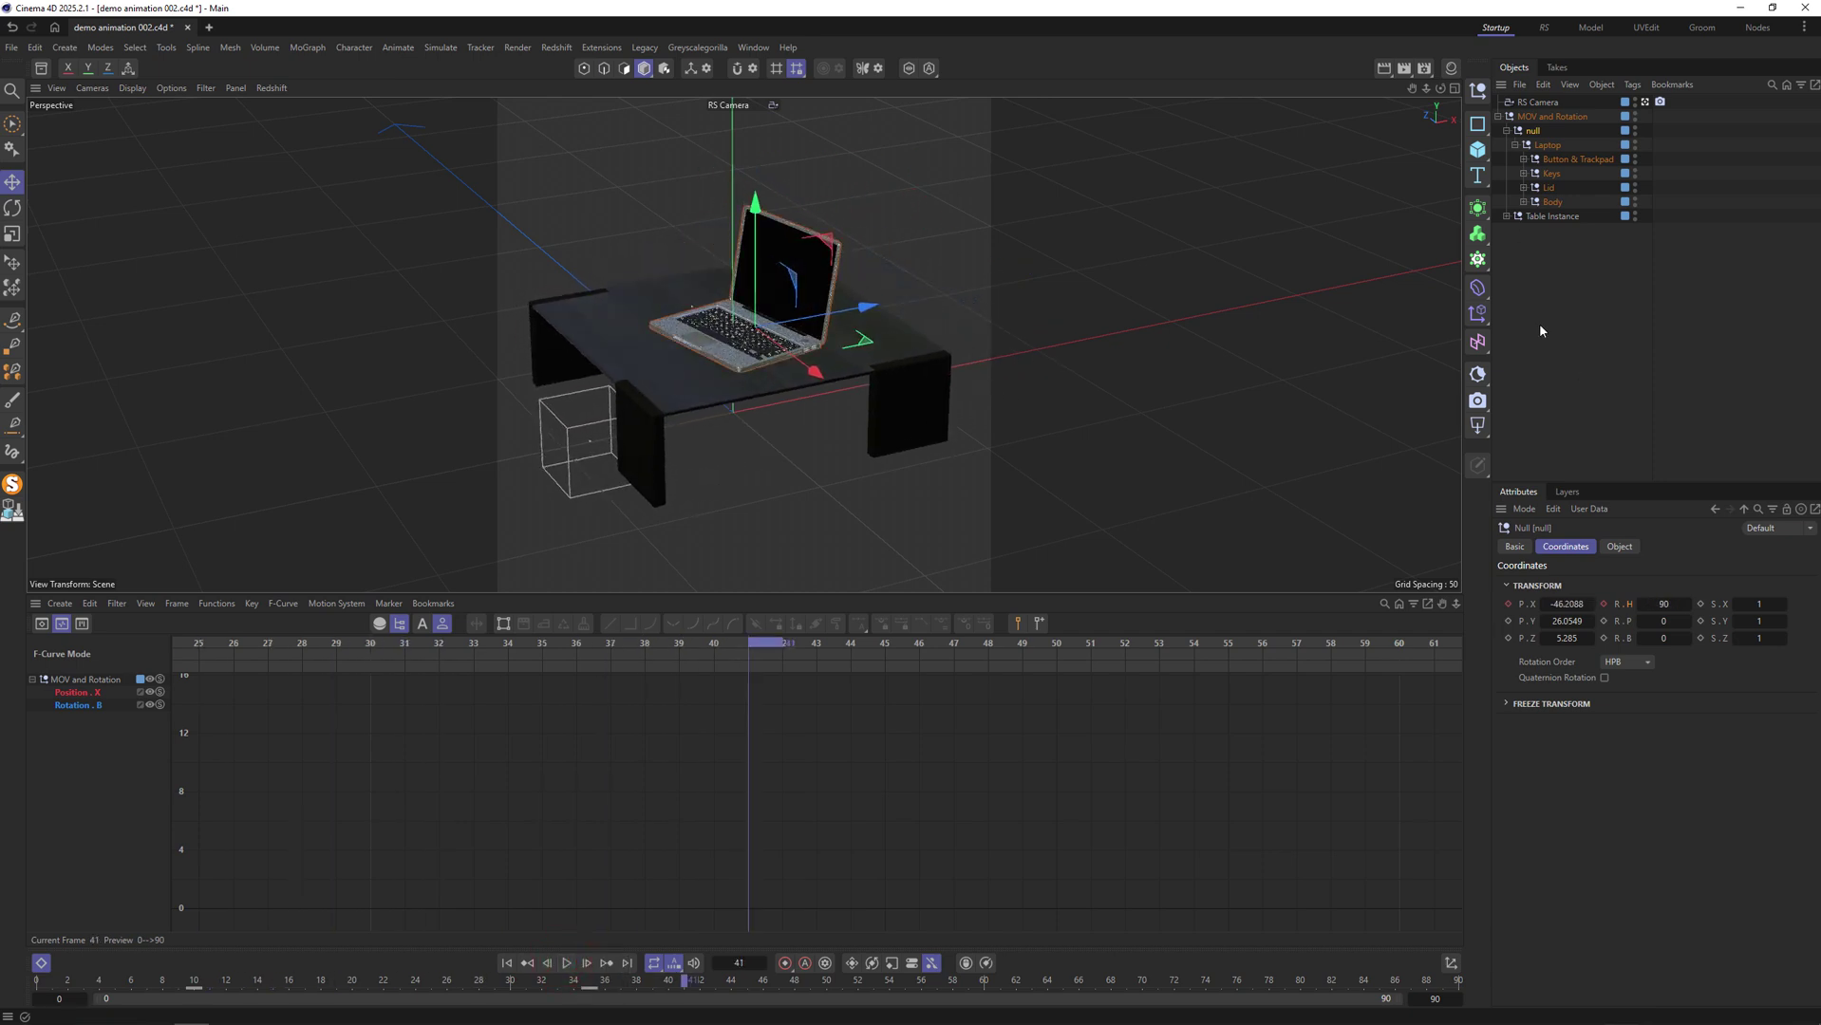
Lengthen the left tangents on MOV and Rotation's Rotation B curve to time -6.69 at frame 25 and -10.05 at frame 36.
{"action": "left_click", "coordinate": [1526, 118]}
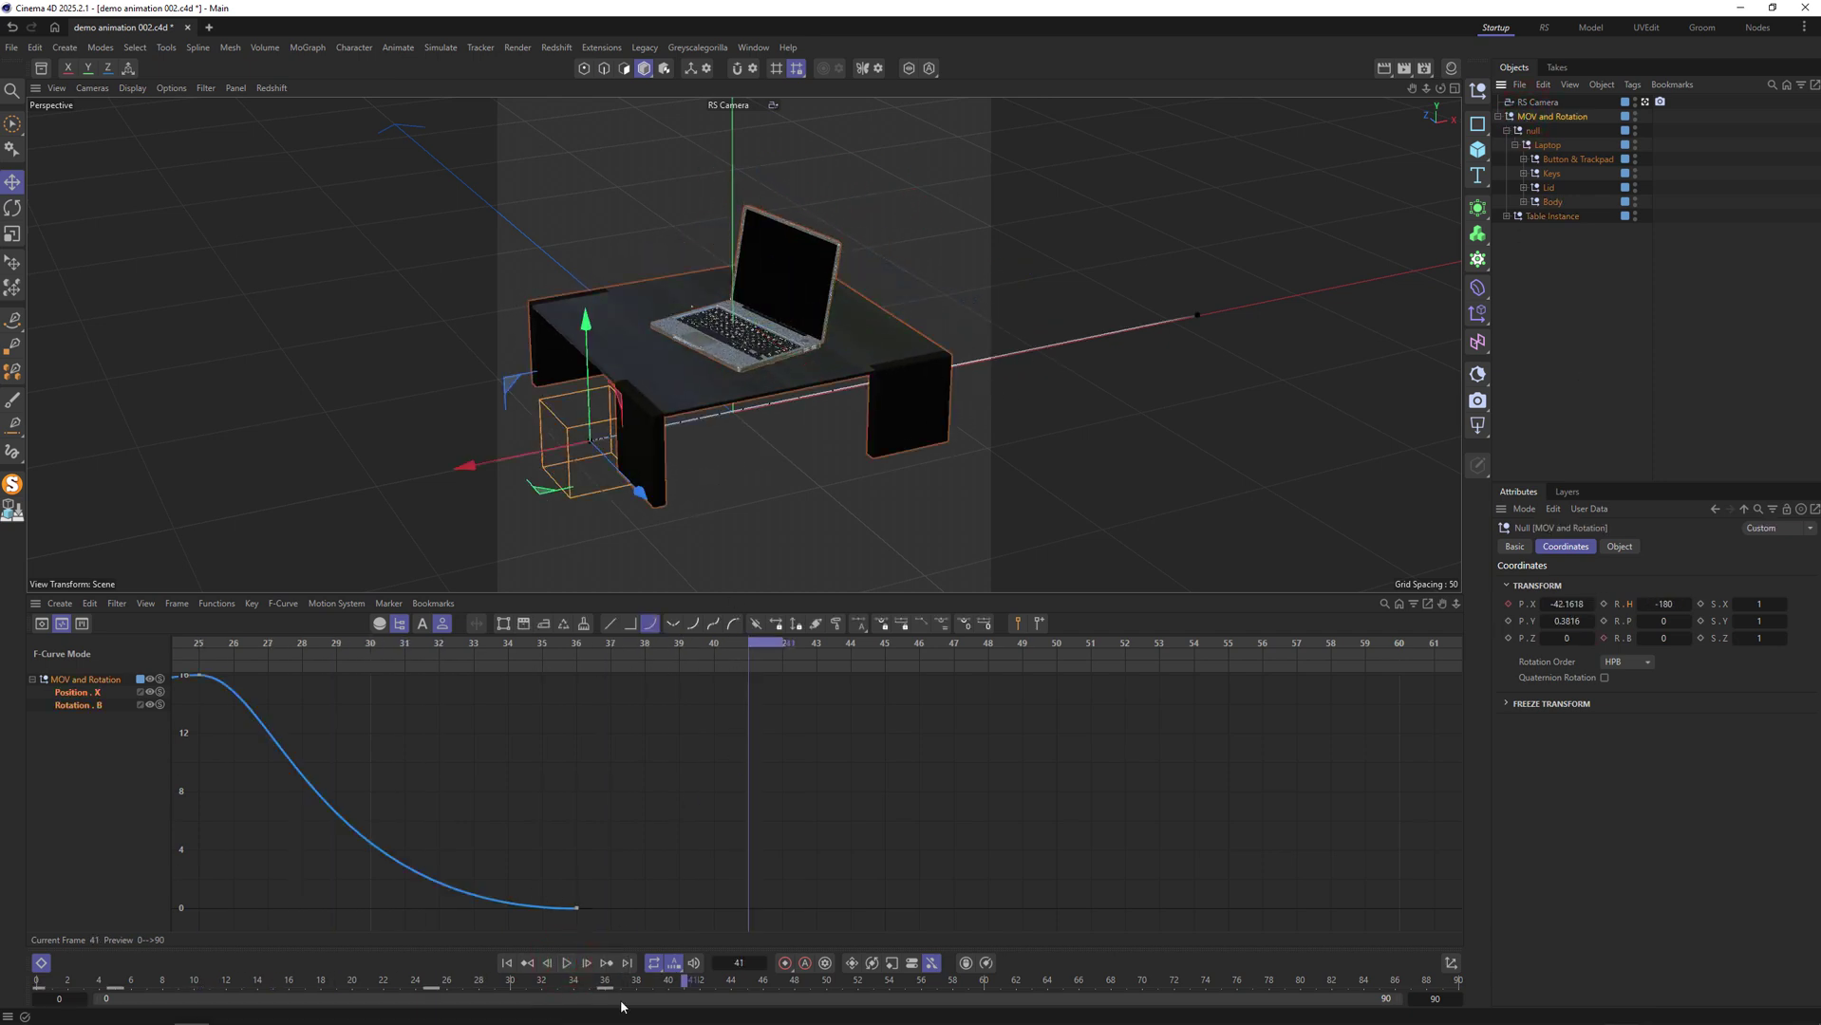
{"action": "left_click", "coordinate": [86, 706]}
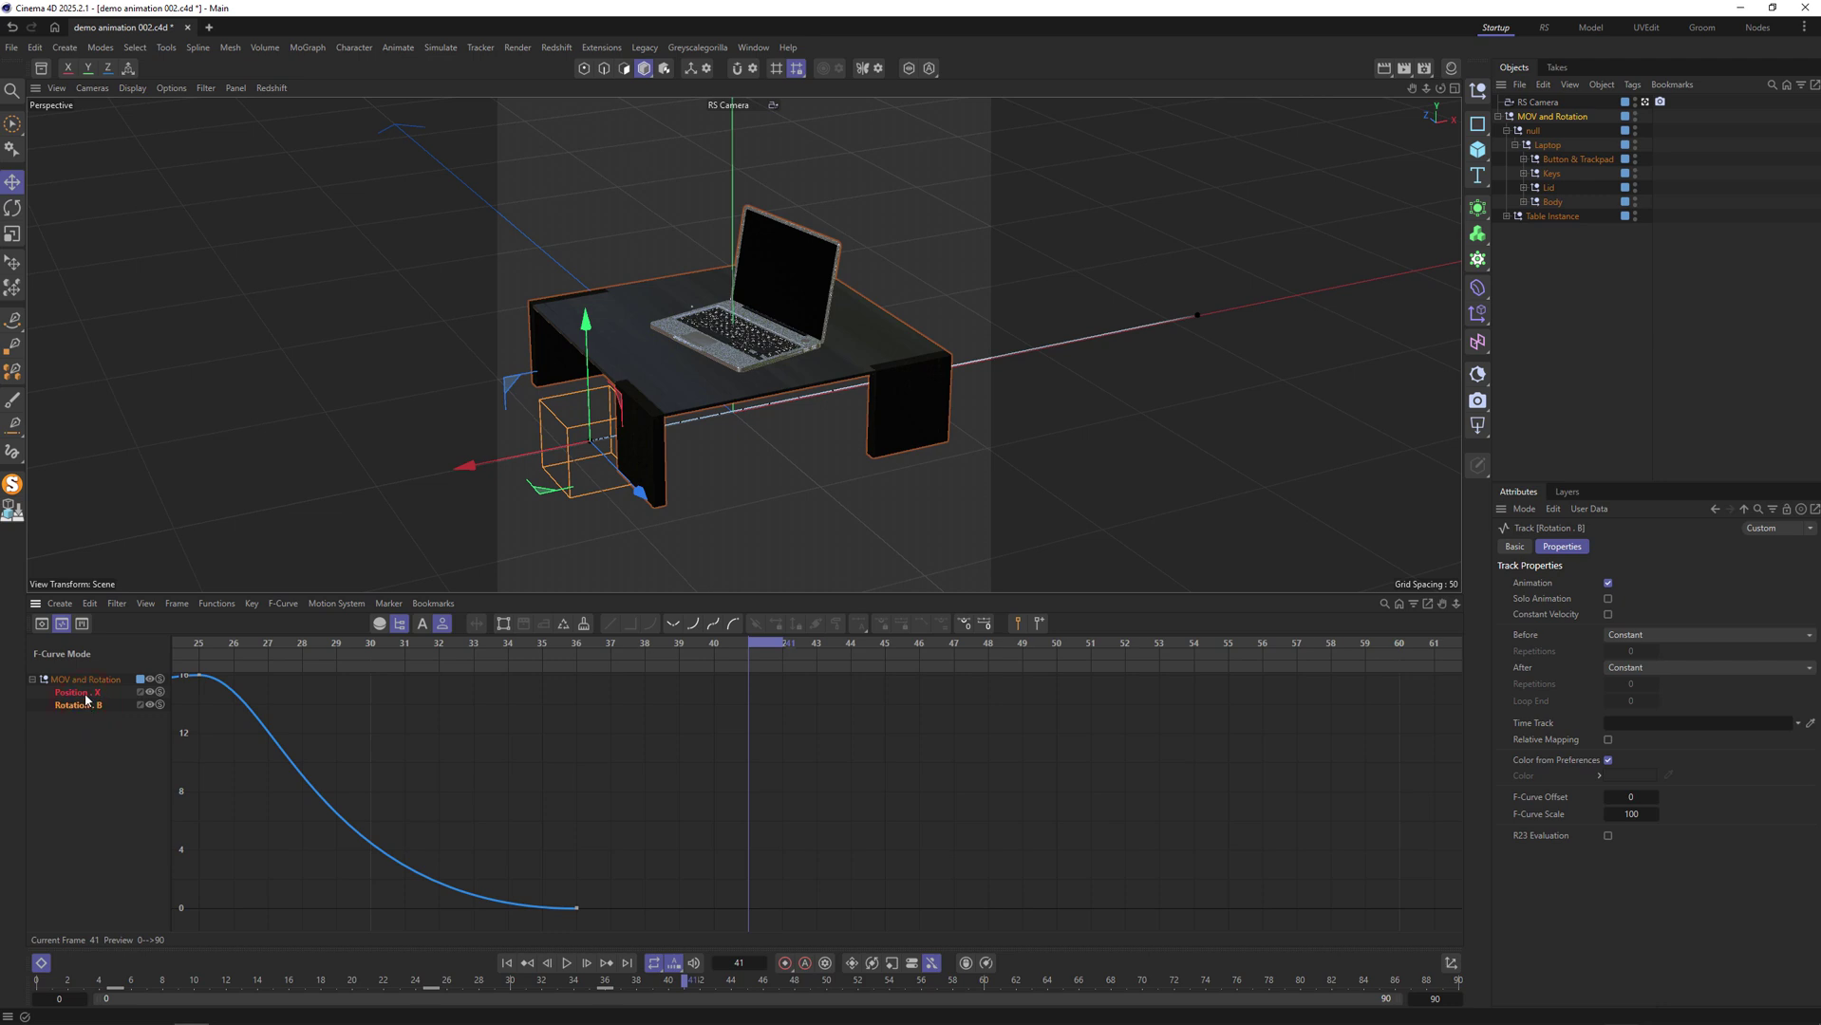
{"action": "left_click", "coordinate": [1536, 116]}
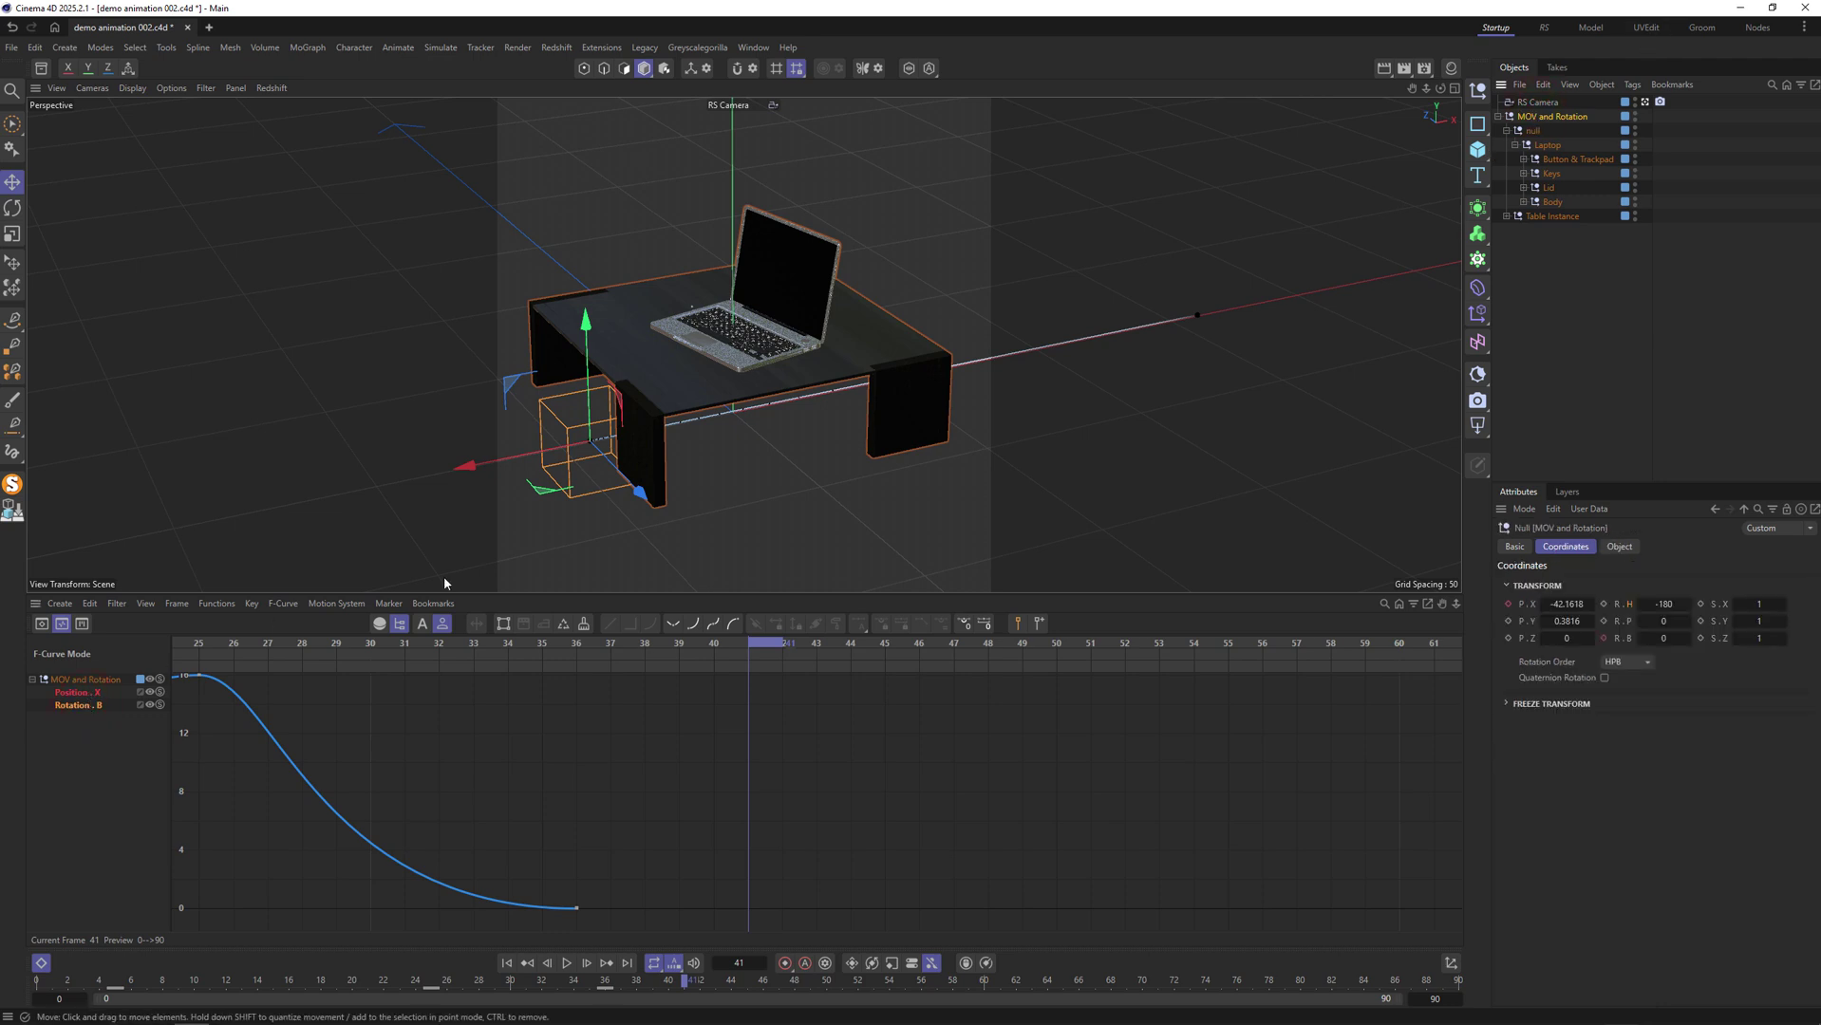
{"action": "key", "text": "h"}
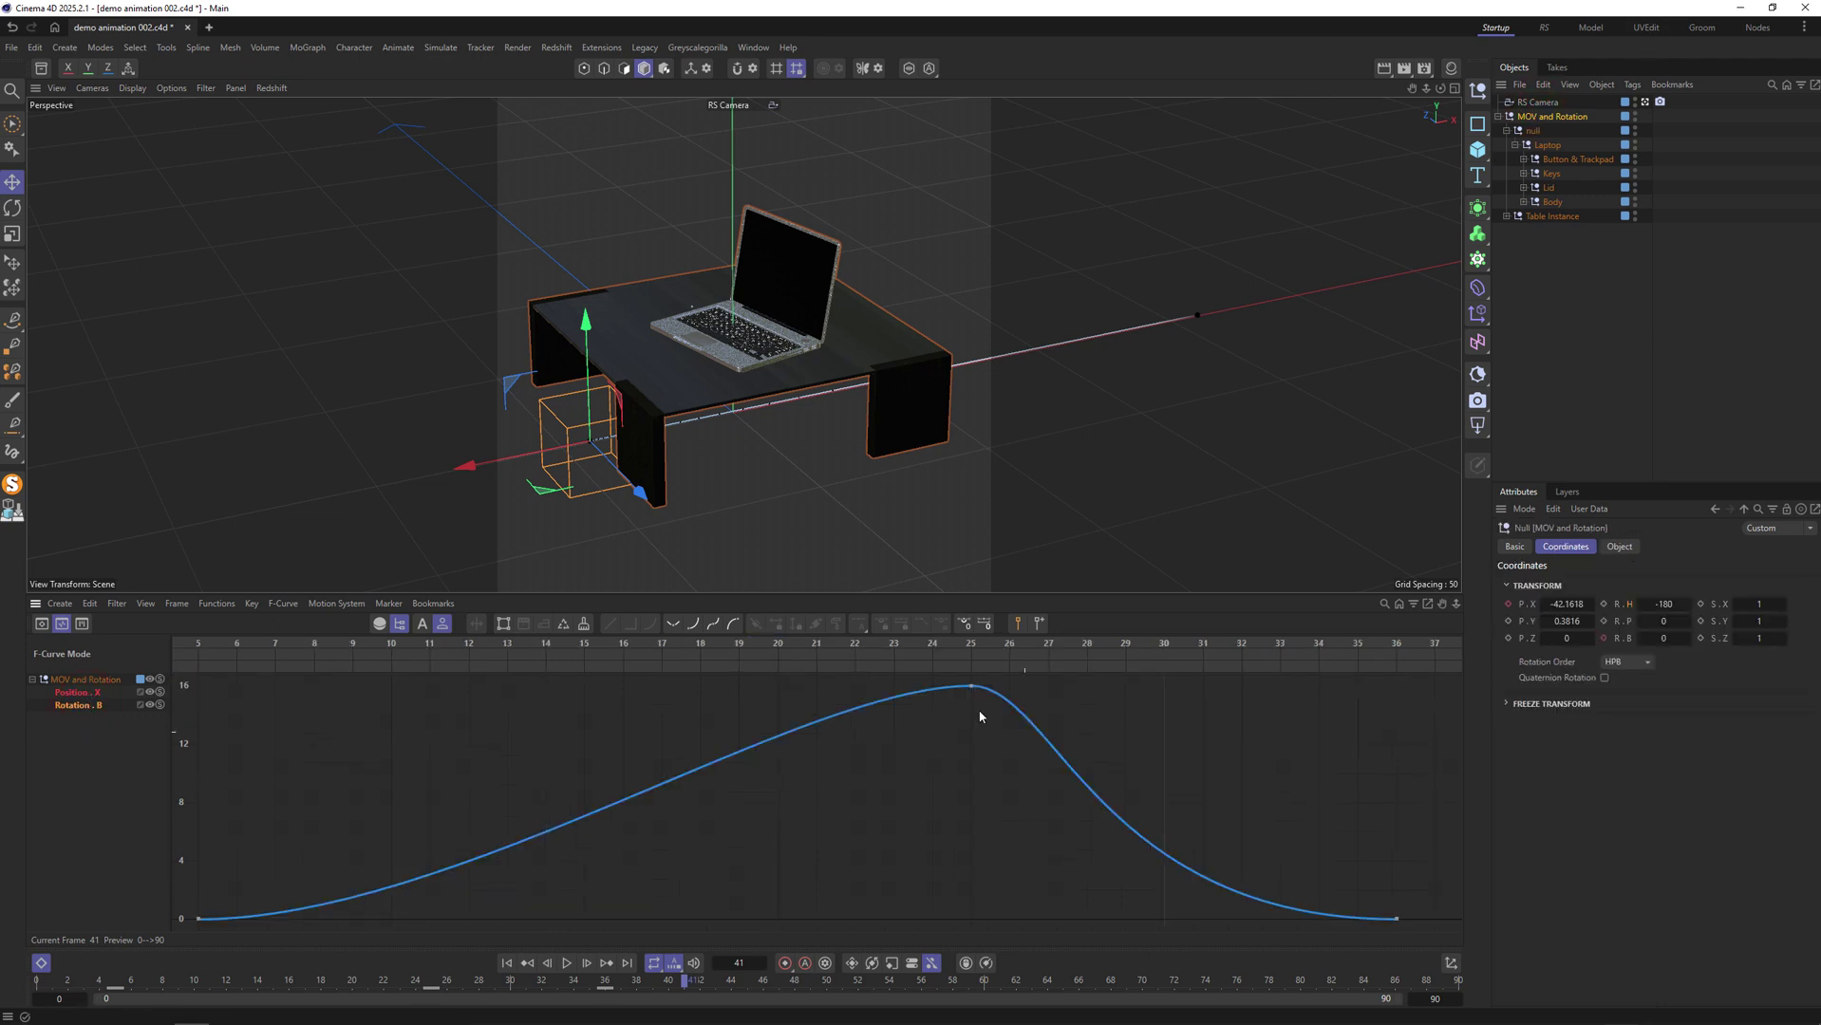
{"action": "left_click_drag", "start_coordinate": [1008, 645], "coordinate": [1044, 698]}
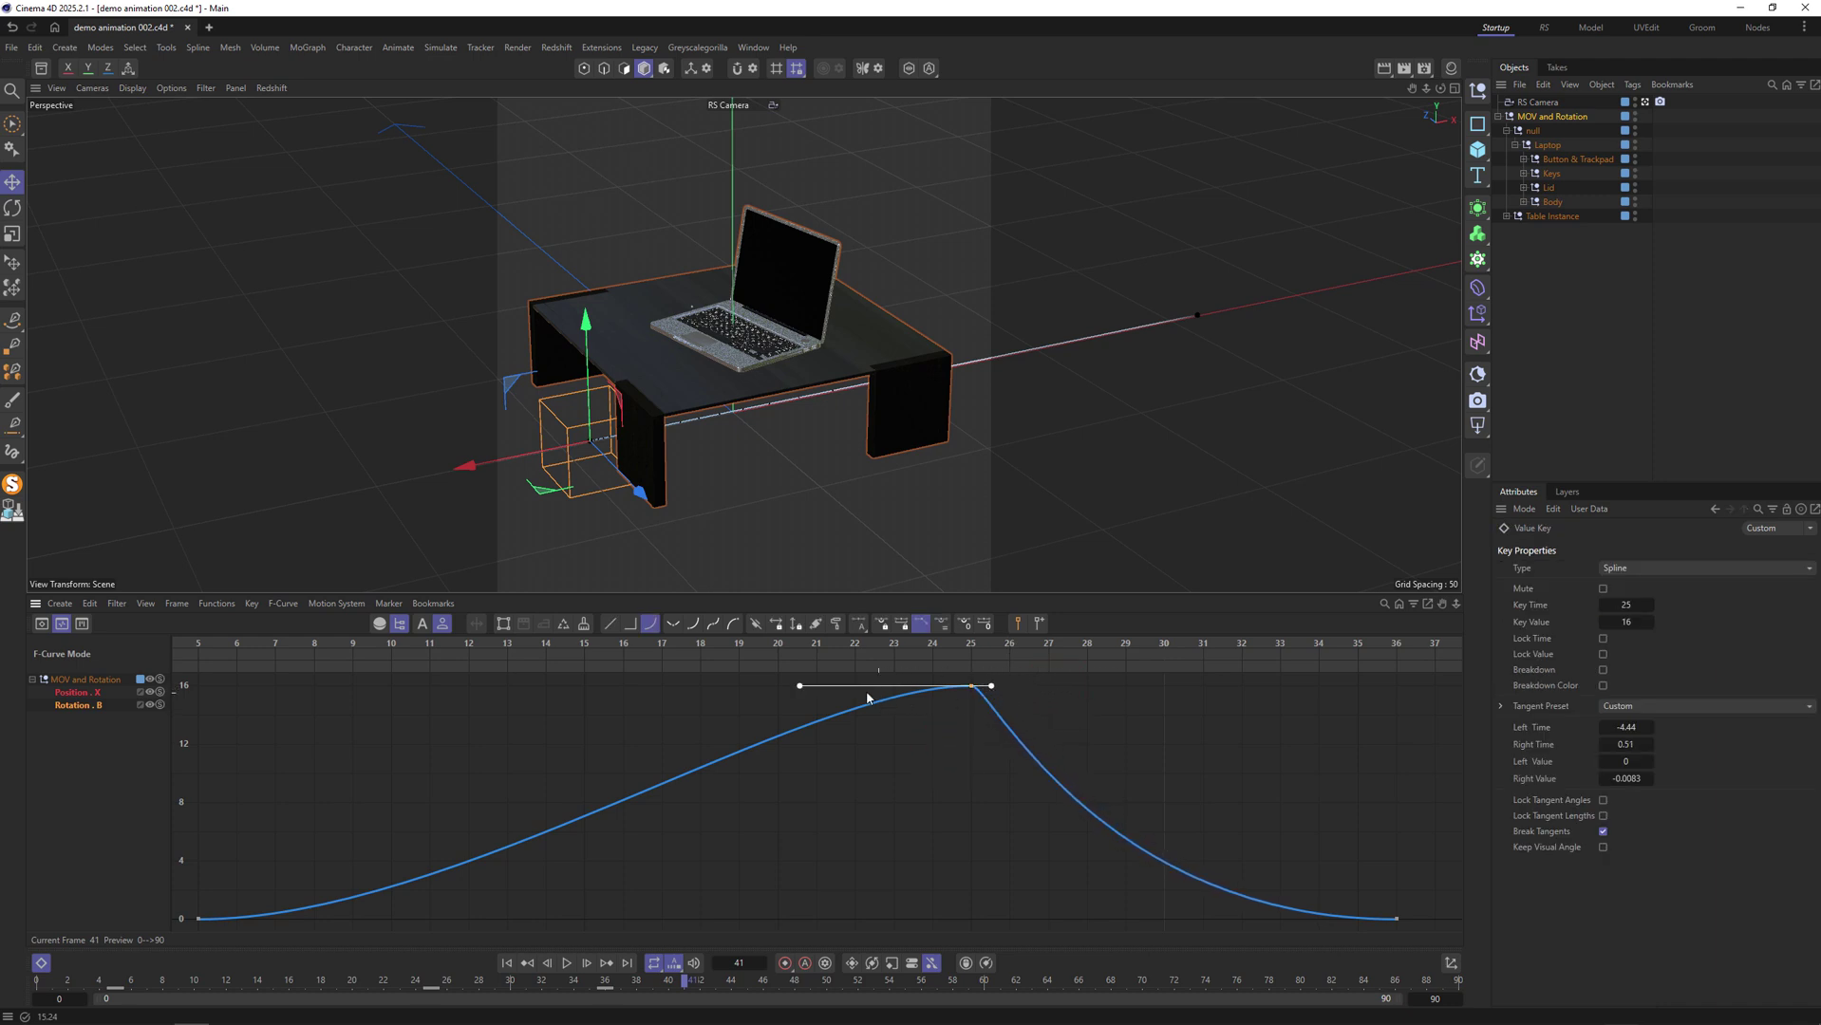
{"action": "left_click_drag", "start_coordinate": [789, 685], "coordinate": [716, 686]}
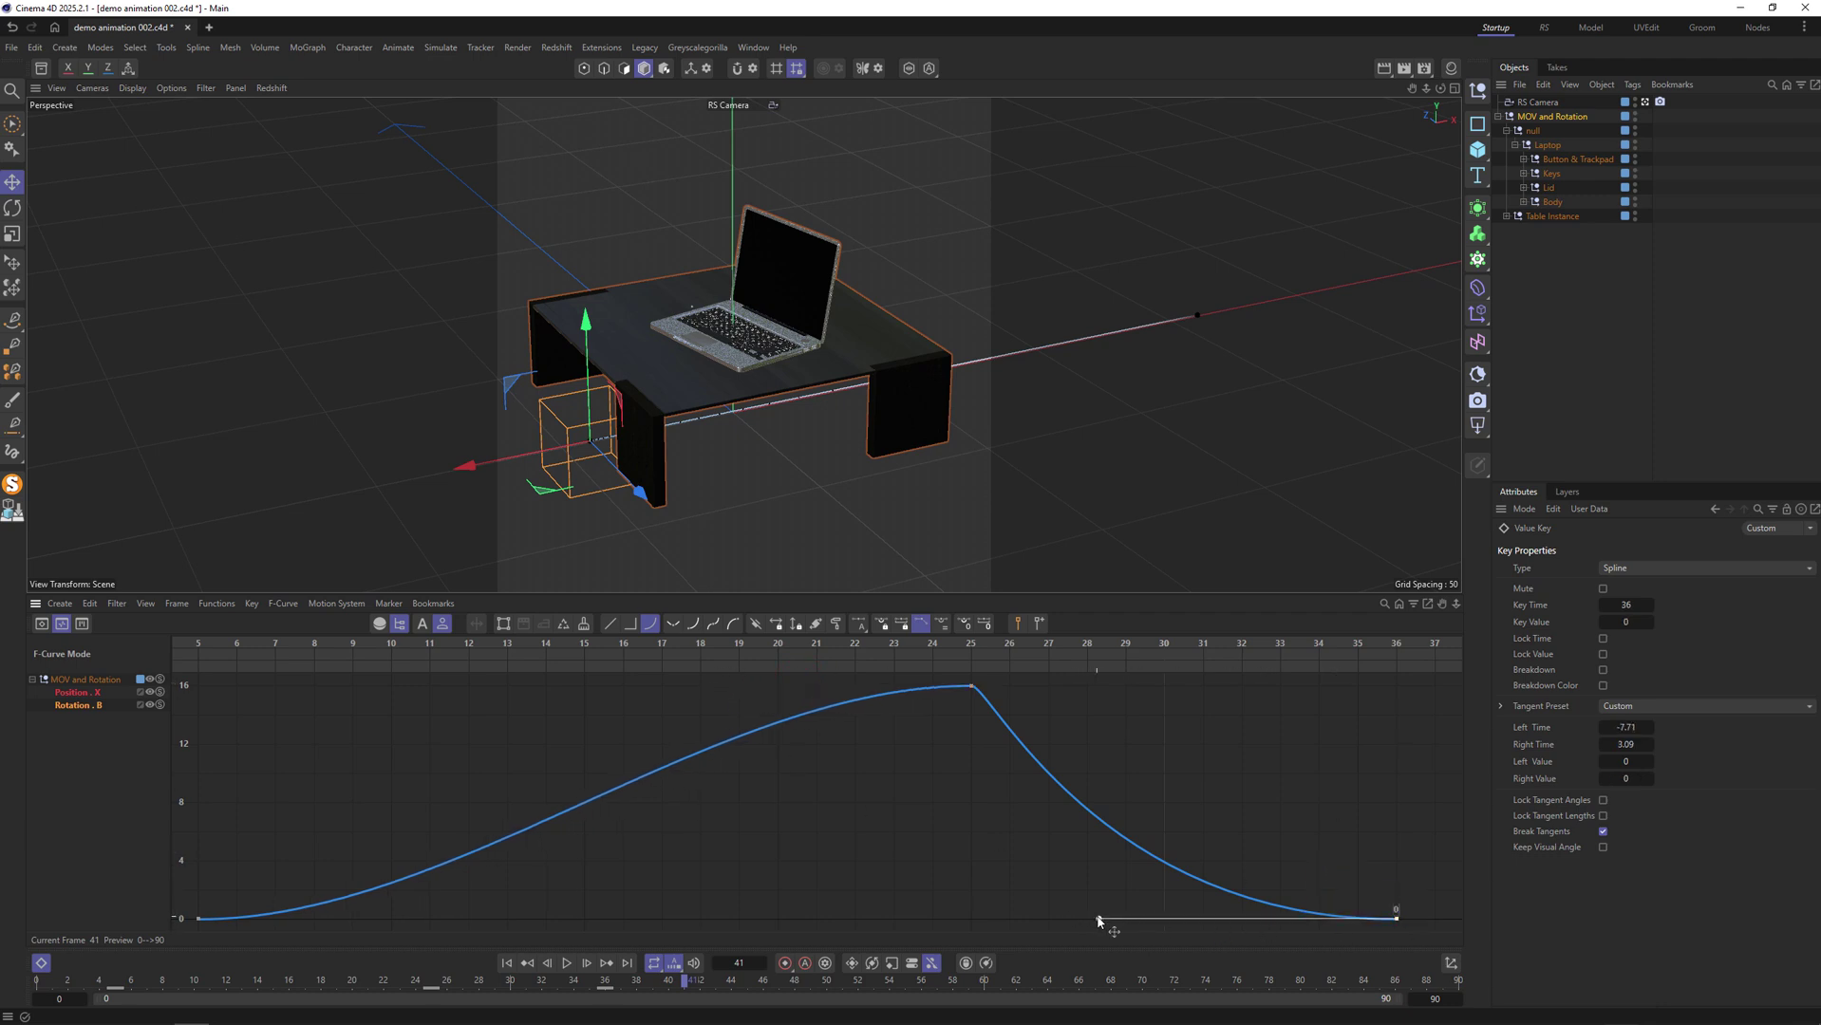
{"action": "left_click_drag", "start_coordinate": [1098, 921], "coordinate": [1008, 919]}
Play the animation from the start to review the reshaped table tilt.
{"action": "left_click", "coordinate": [510, 964]}
{"action": "left_click", "coordinate": [567, 965]}
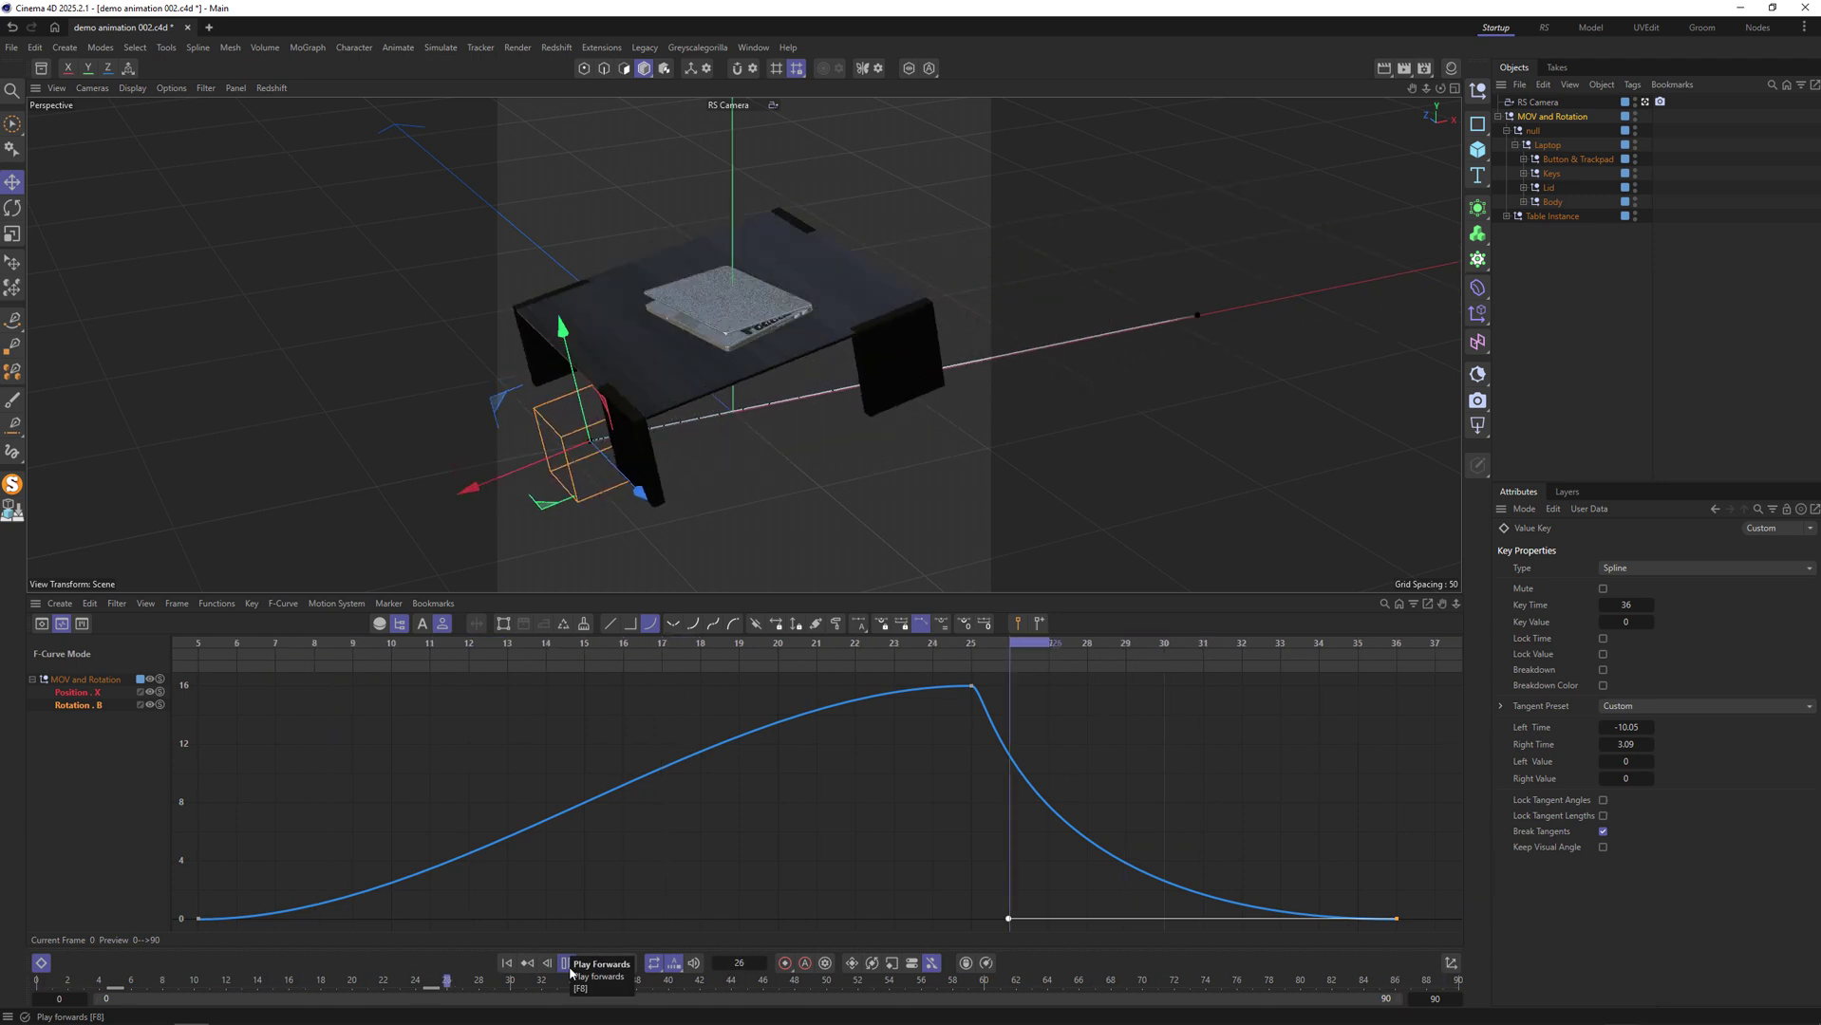
{"action": "left_click", "coordinate": [566, 963]}
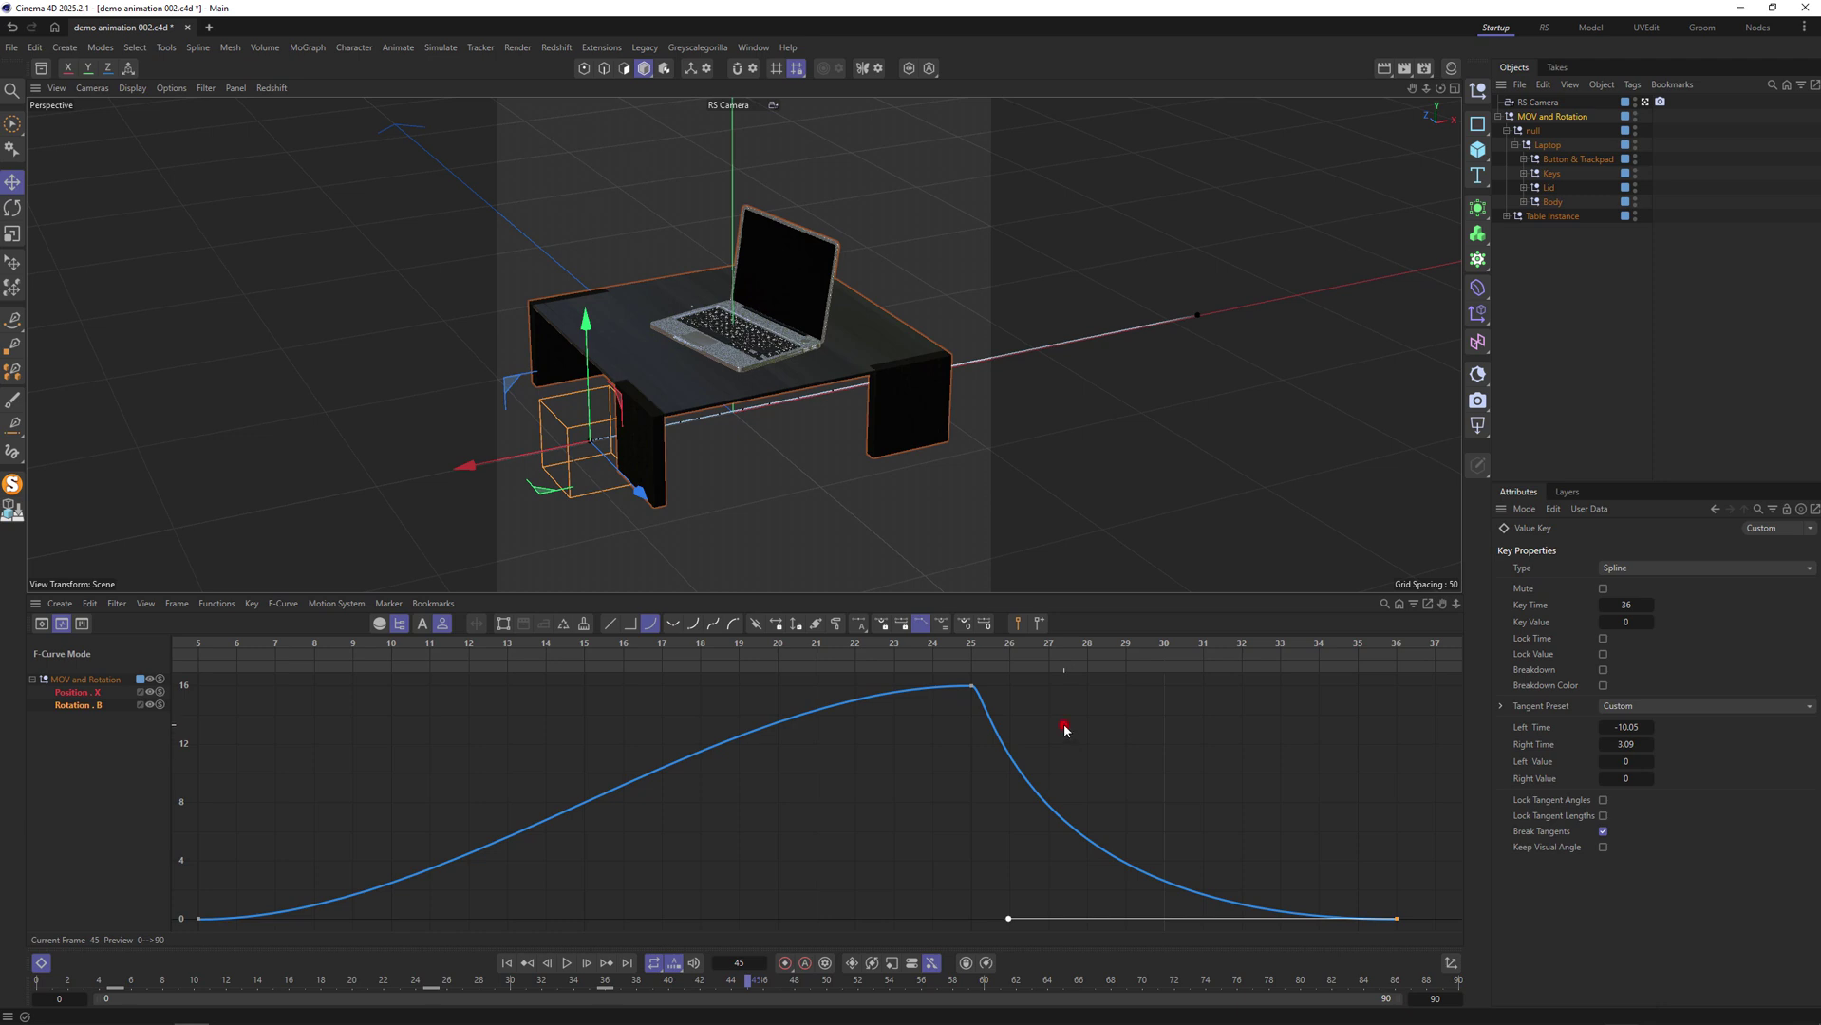
Set the right tangent time of the frame 25 tilt key to about 1.17, shorten the timeline to 60 frames, and play it back.
{"action": "left_click", "coordinate": [971, 685]}
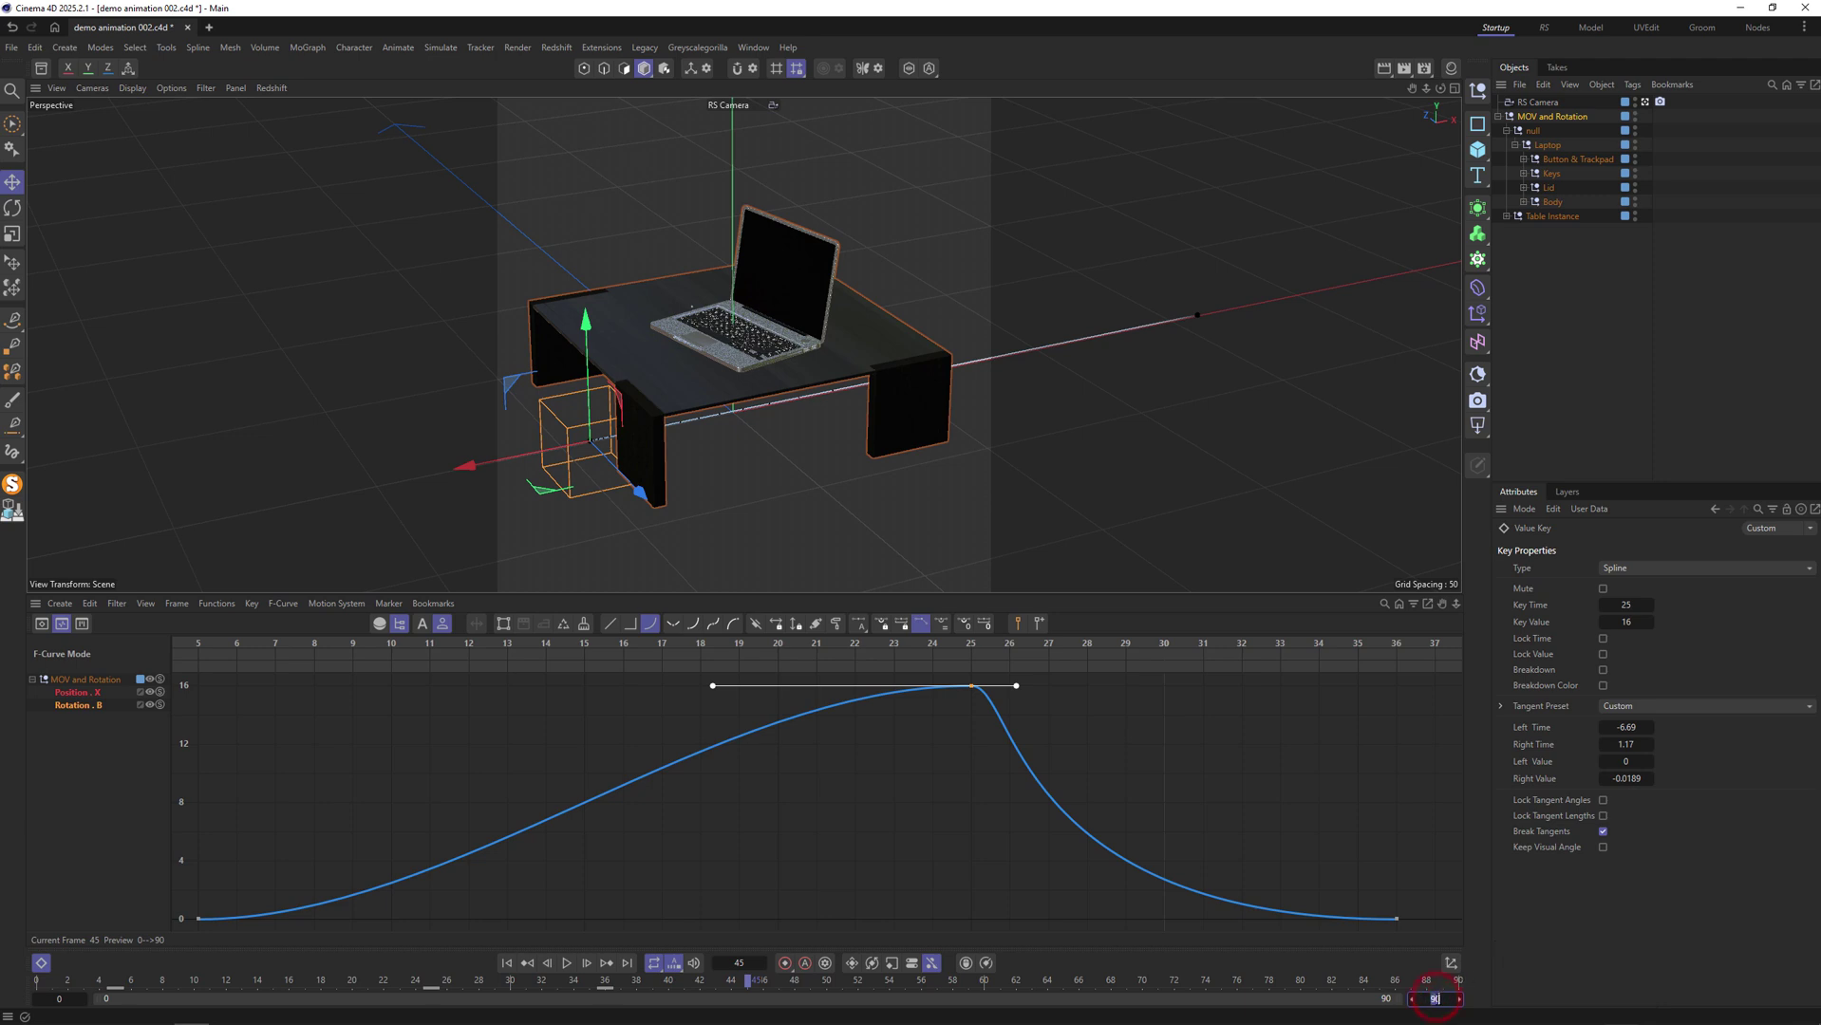
{"action": "left_click", "coordinate": [506, 964]}
{"action": "left_click", "coordinate": [567, 963]}
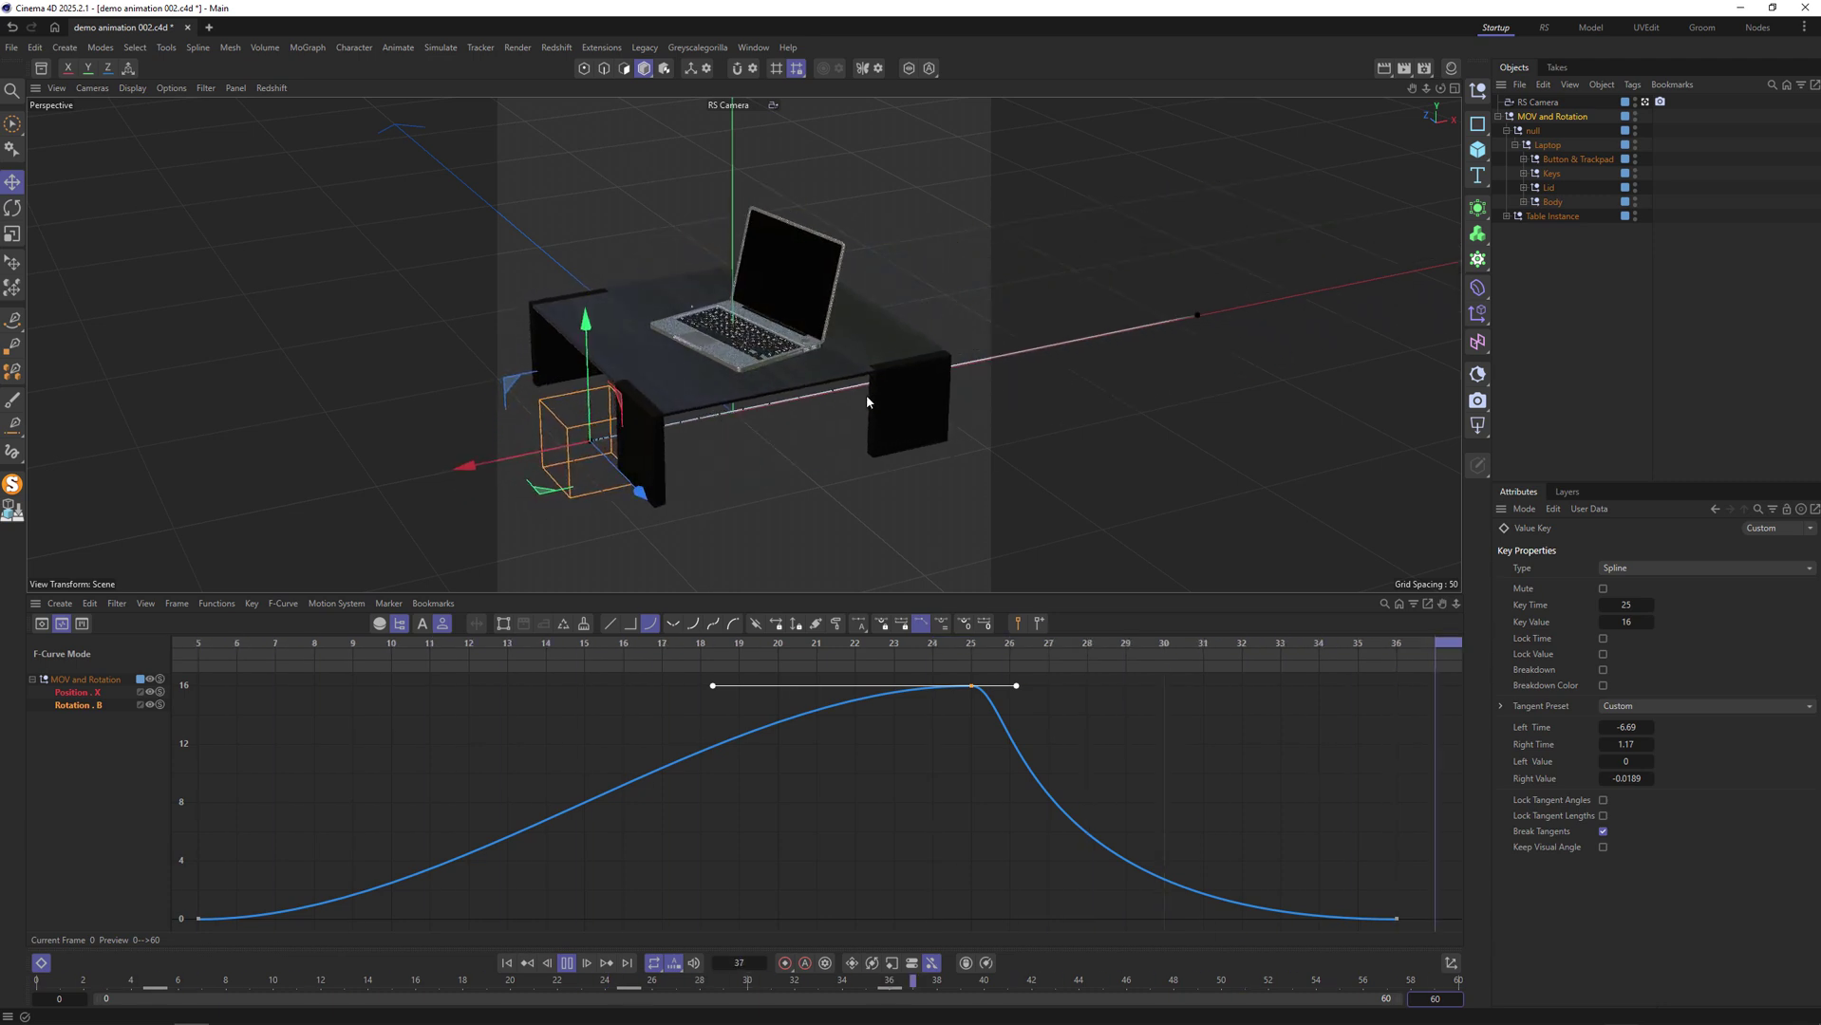
{"action": "left_click", "coordinate": [567, 964]}
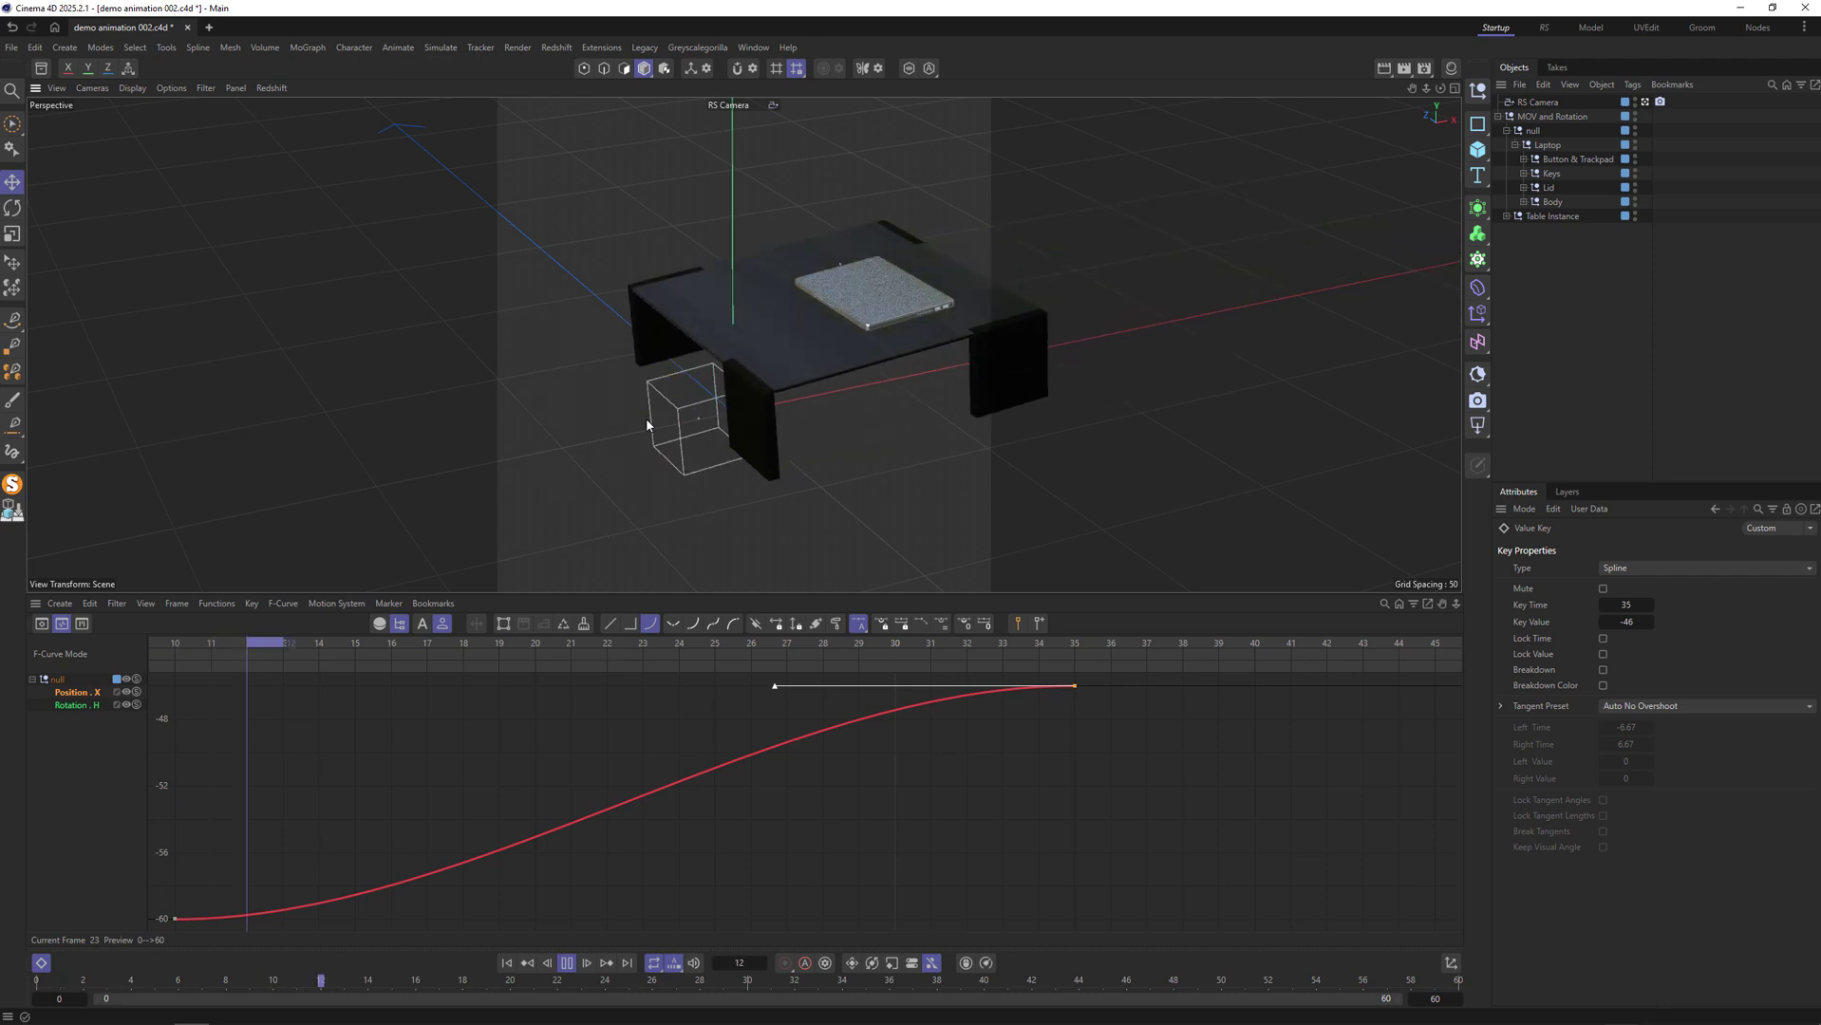
{"action": "left_click", "coordinate": [567, 963]}
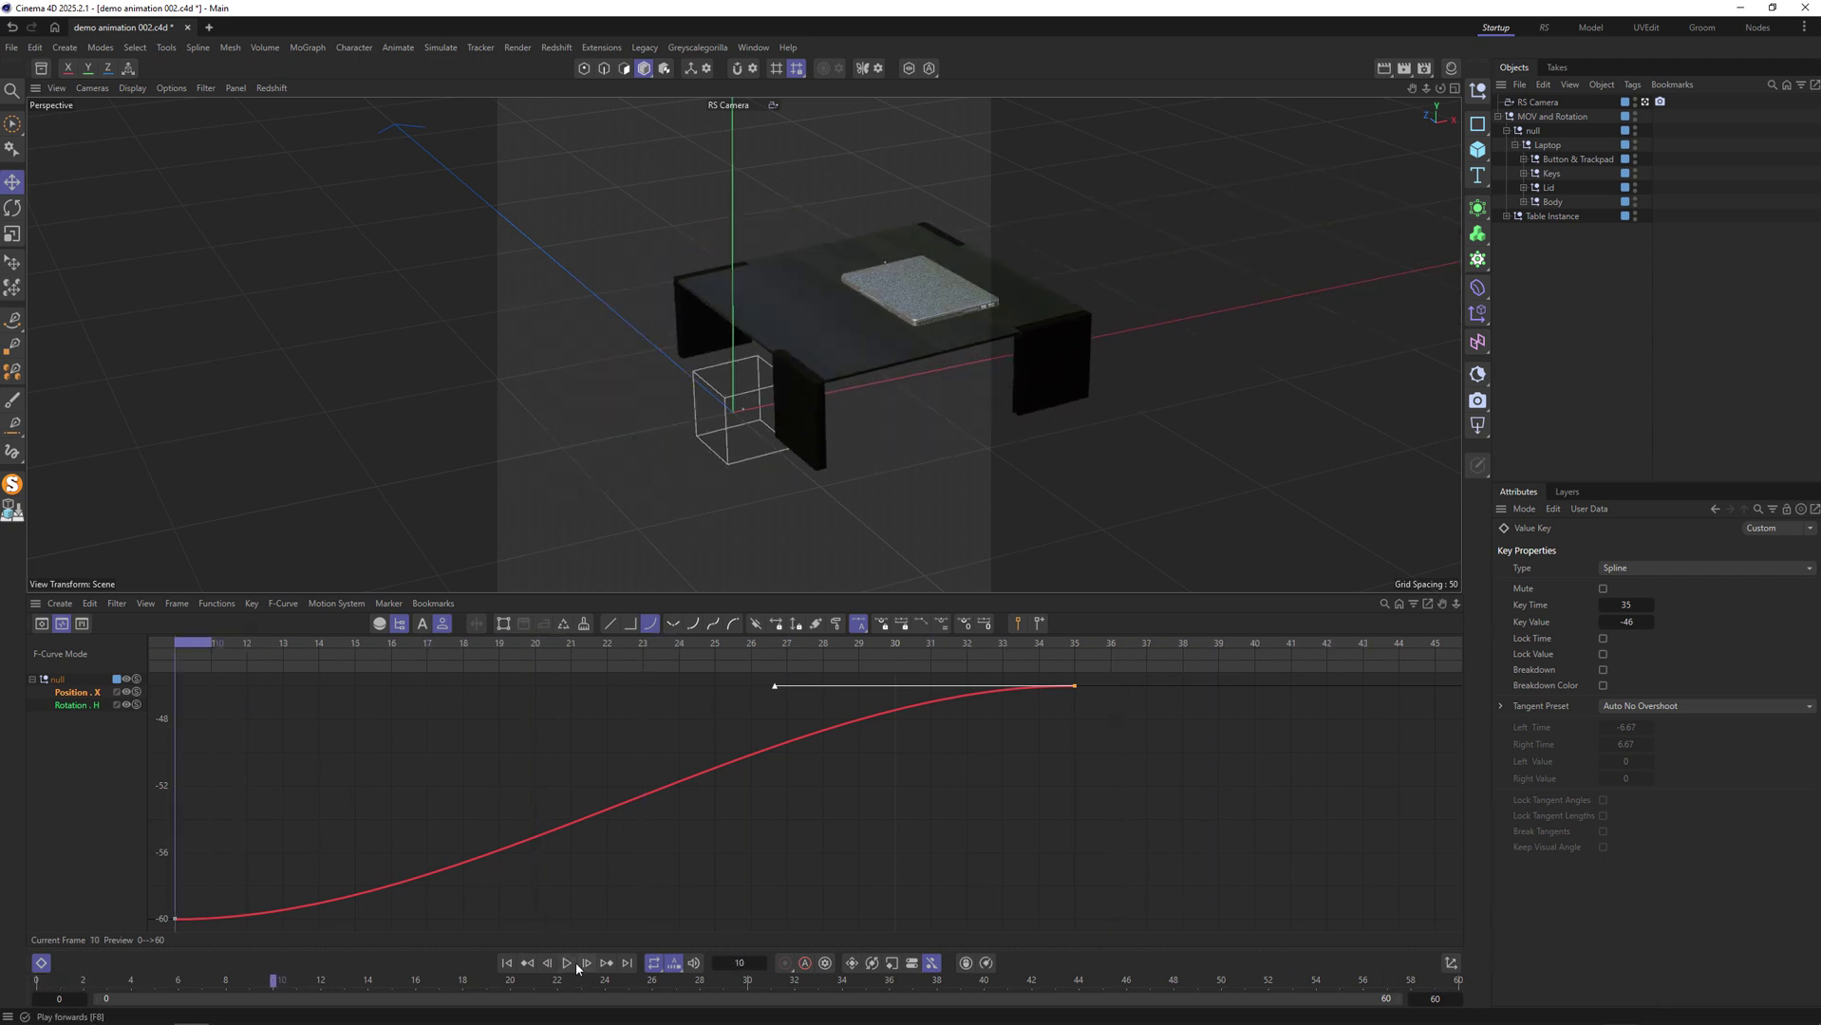
Parent demo animation 001's animated Null to a new null, copy that group into demo animation 002, and collapse MOV and Rotation.
{"action": "left_click", "coordinate": [1404, 71]}
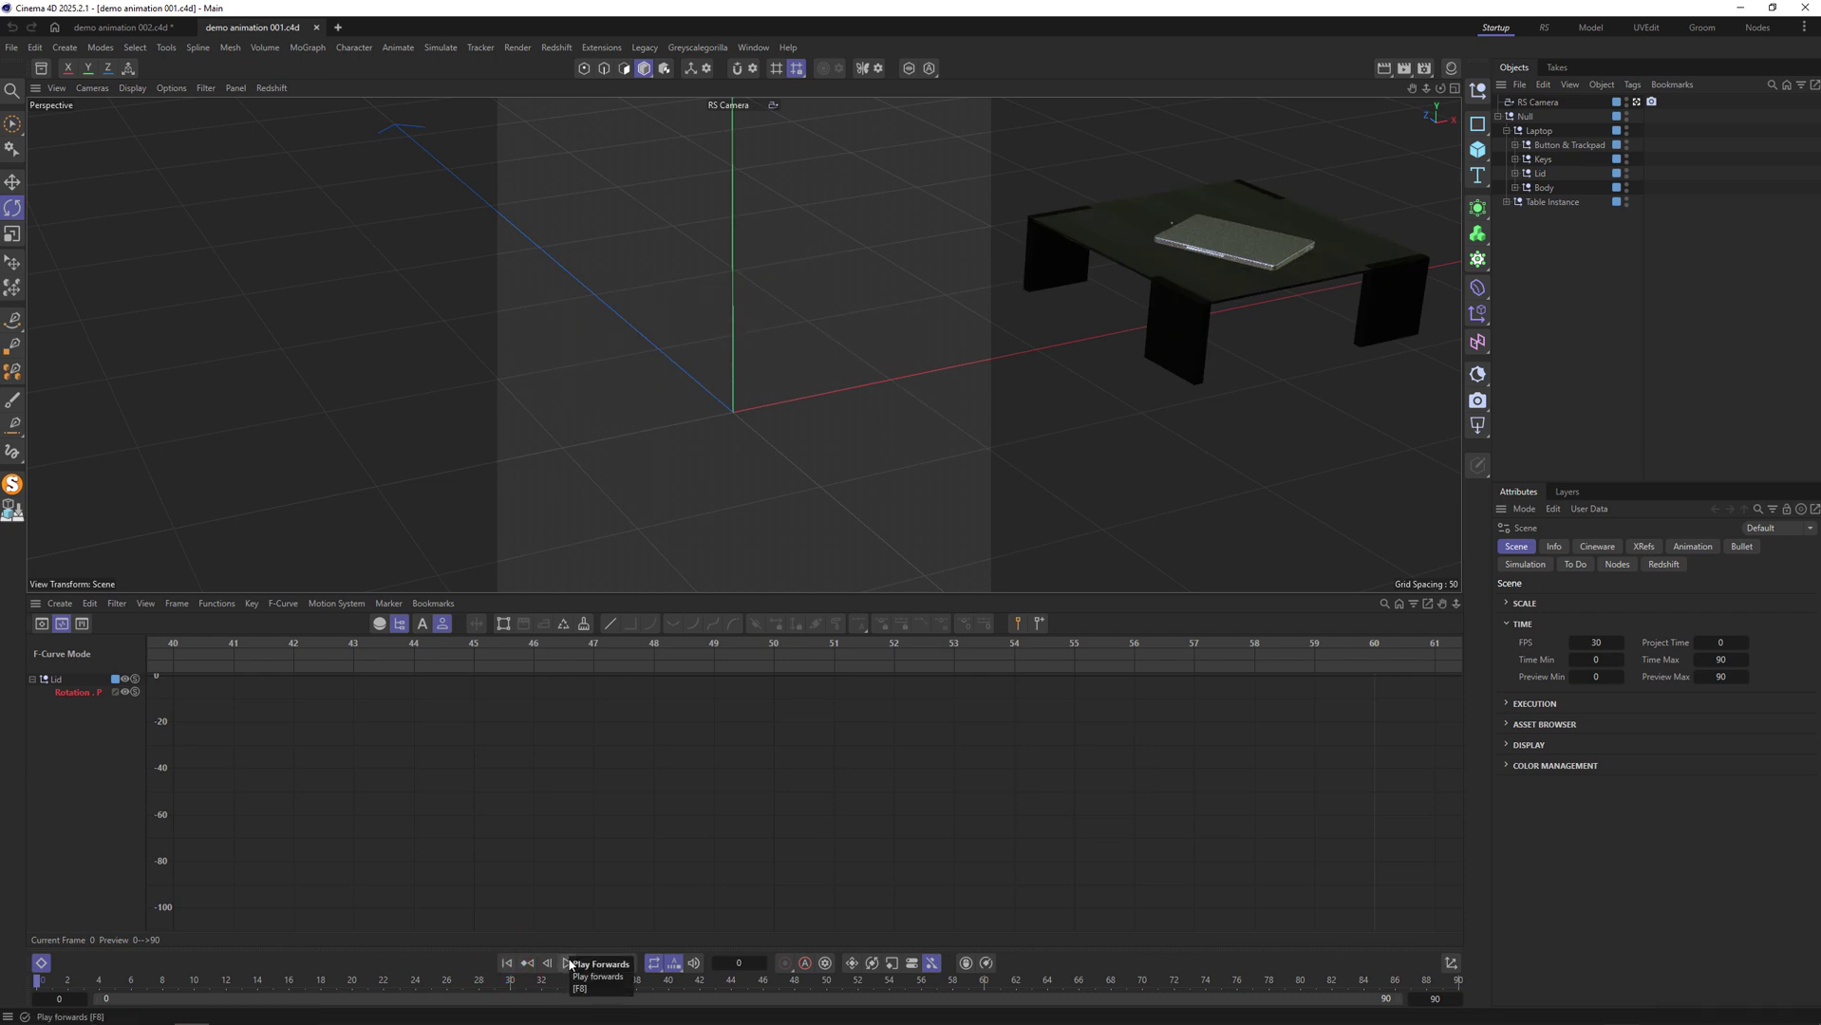
{"action": "left_click", "coordinate": [1498, 116]}
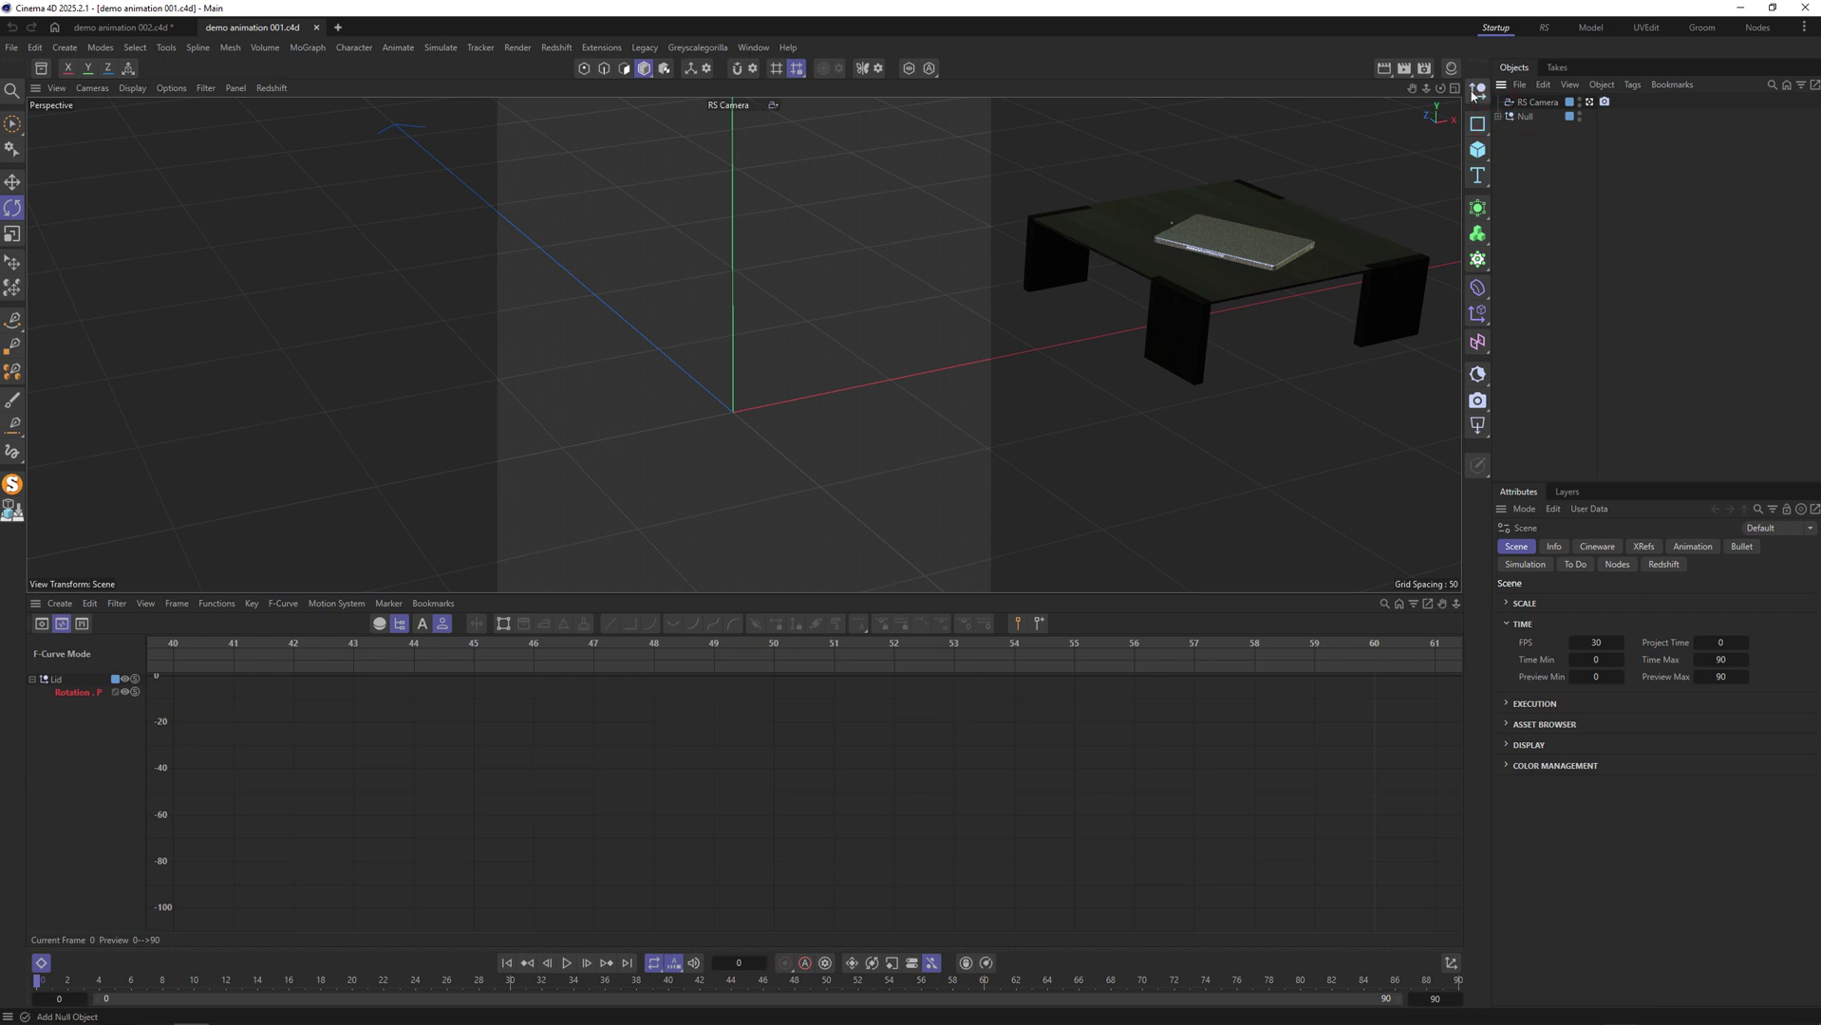
{"action": "left_click", "coordinate": [1477, 90]}
{"action": "left_click_drag", "start_coordinate": [1522, 109], "coordinate": [1526, 103]}
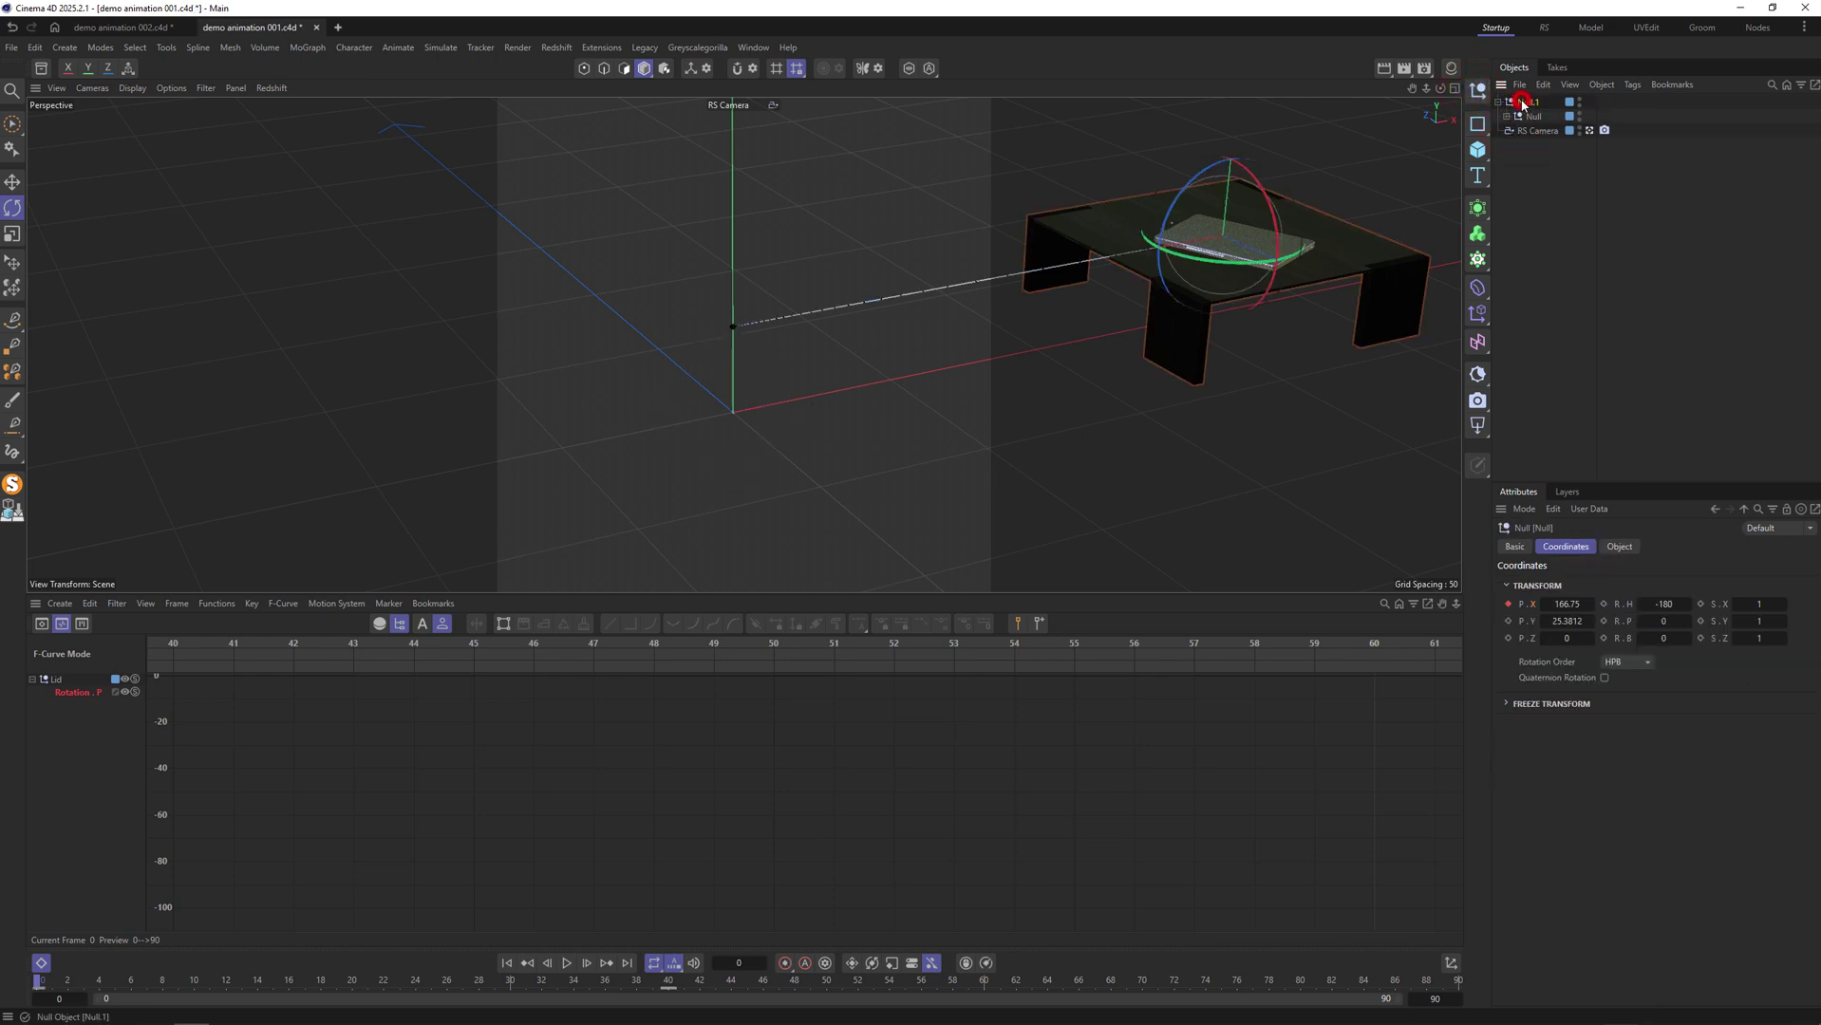
{"action": "left_click", "coordinate": [142, 28]}
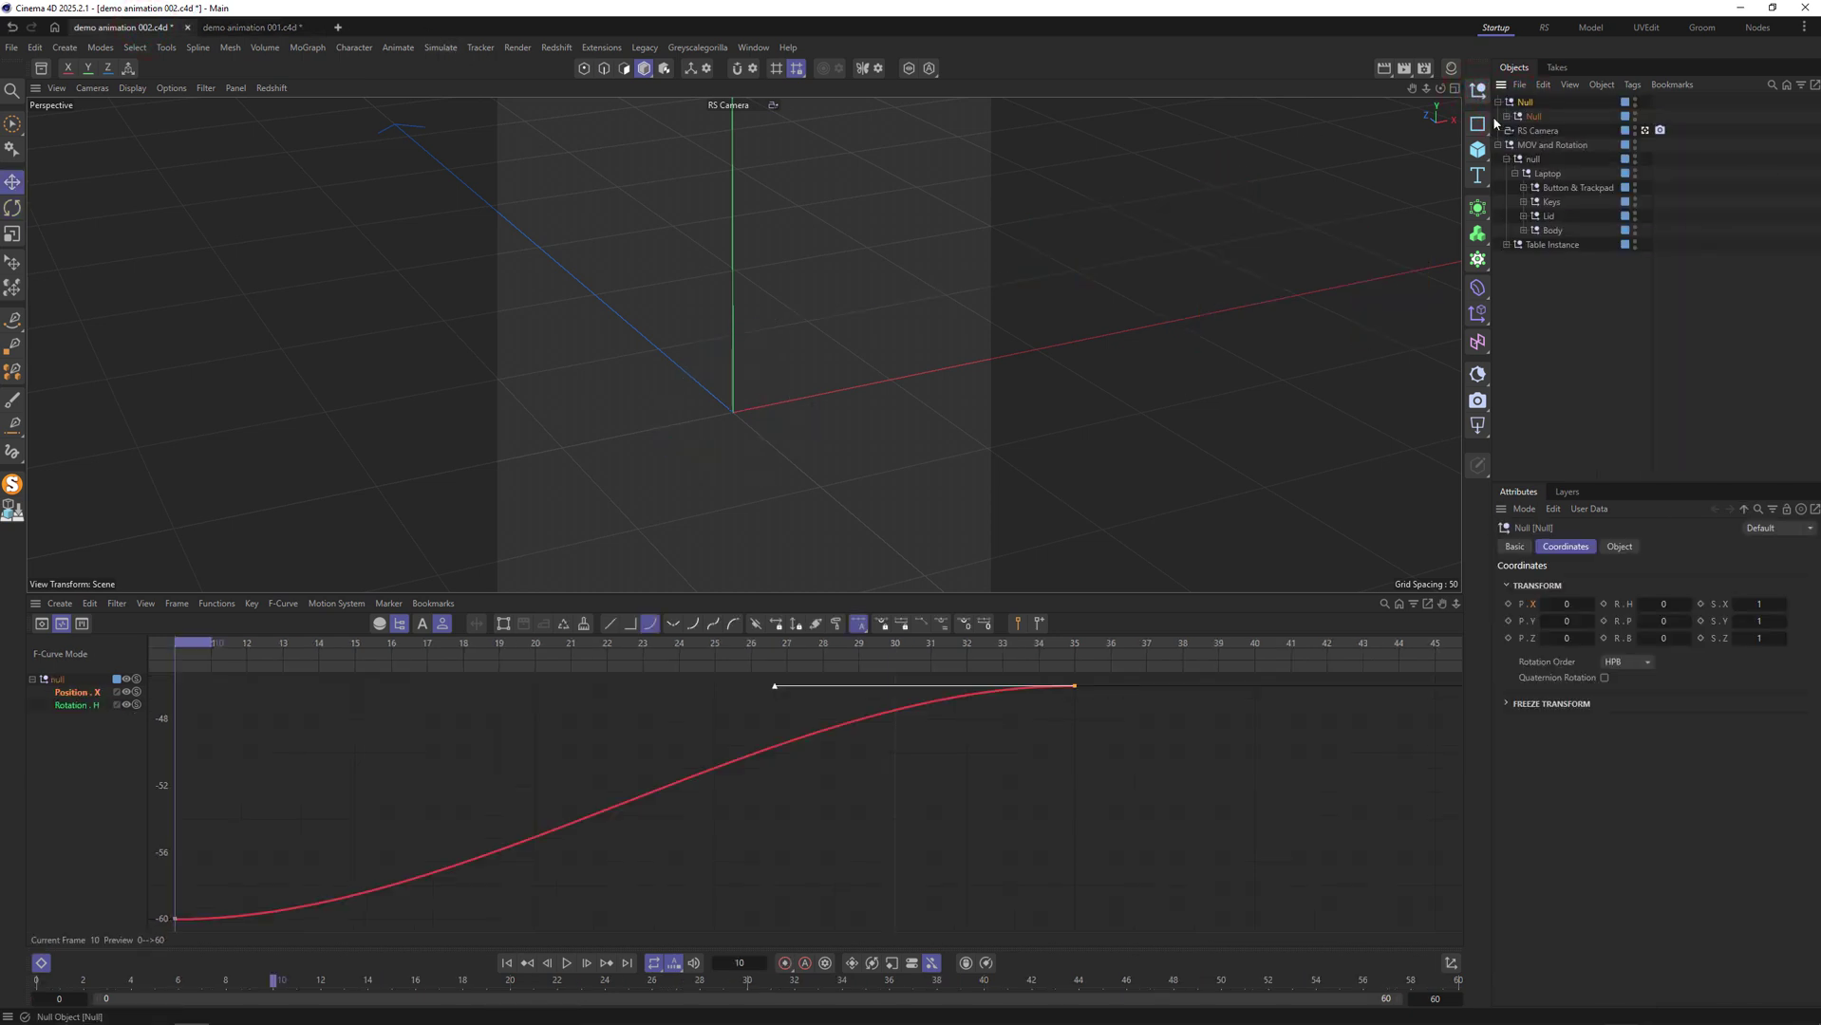
{"action": "left_click", "coordinate": [1500, 146]}
Move the pasted Null behind the original setup to about Z 169.7 and switch the viewport from RS Camera to the default camera.
{"action": "key", "text": "F8"}
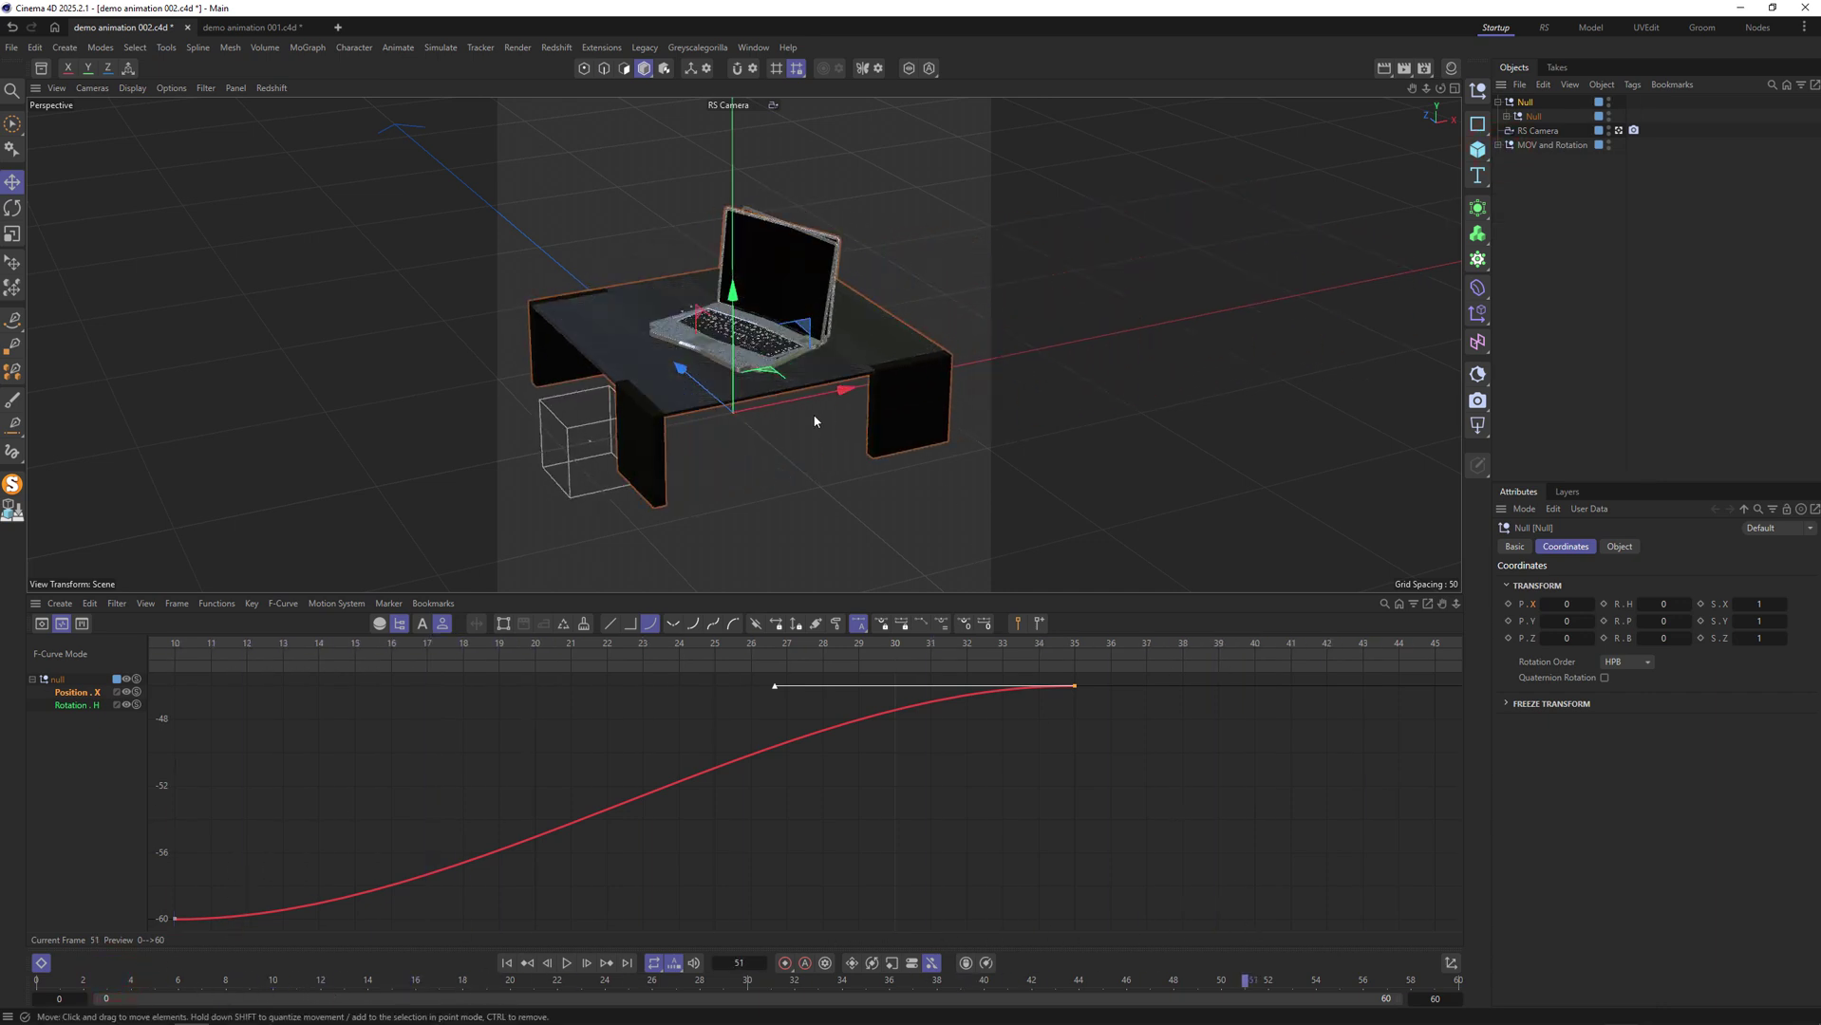
{"action": "left_click_drag", "start_coordinate": [694, 390], "coordinate": [491, 211]}
{"action": "left_click", "coordinate": [1620, 136]}
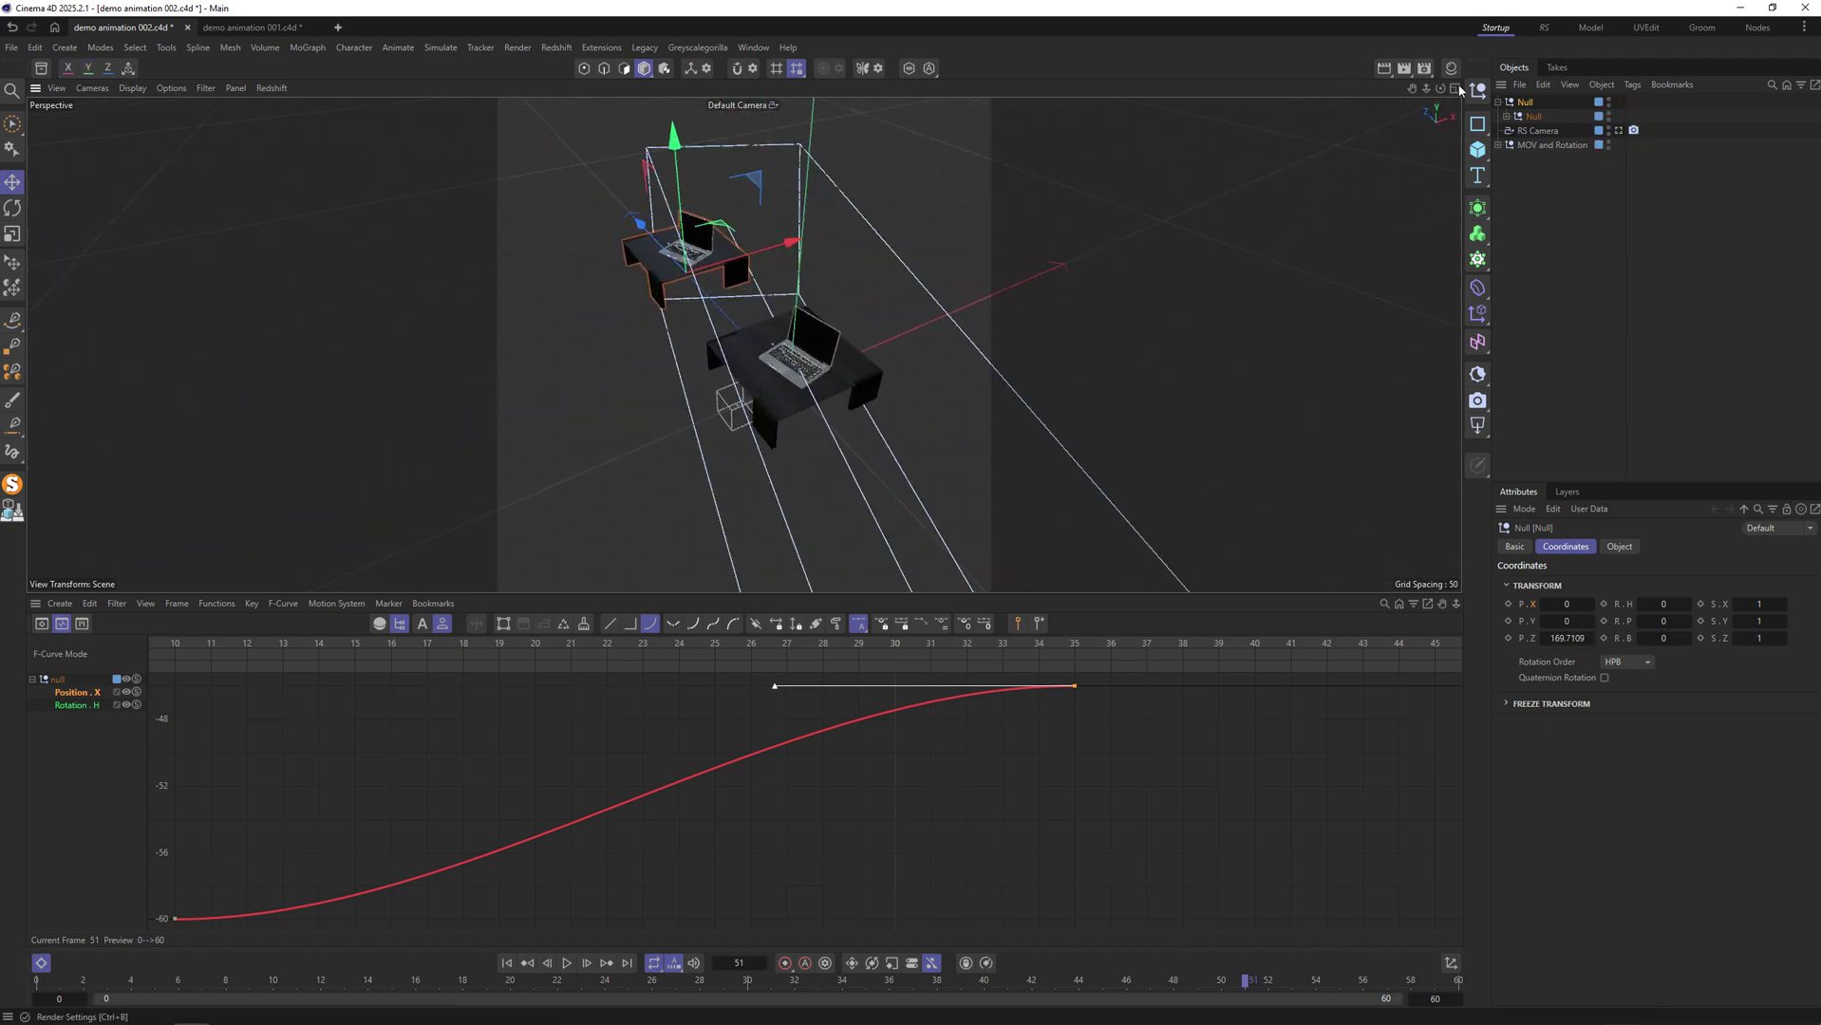
Enable Geometry Only Playback in the viewport filter and frame both table setups in the view.
{"action": "left_click", "coordinate": [220, 88]}
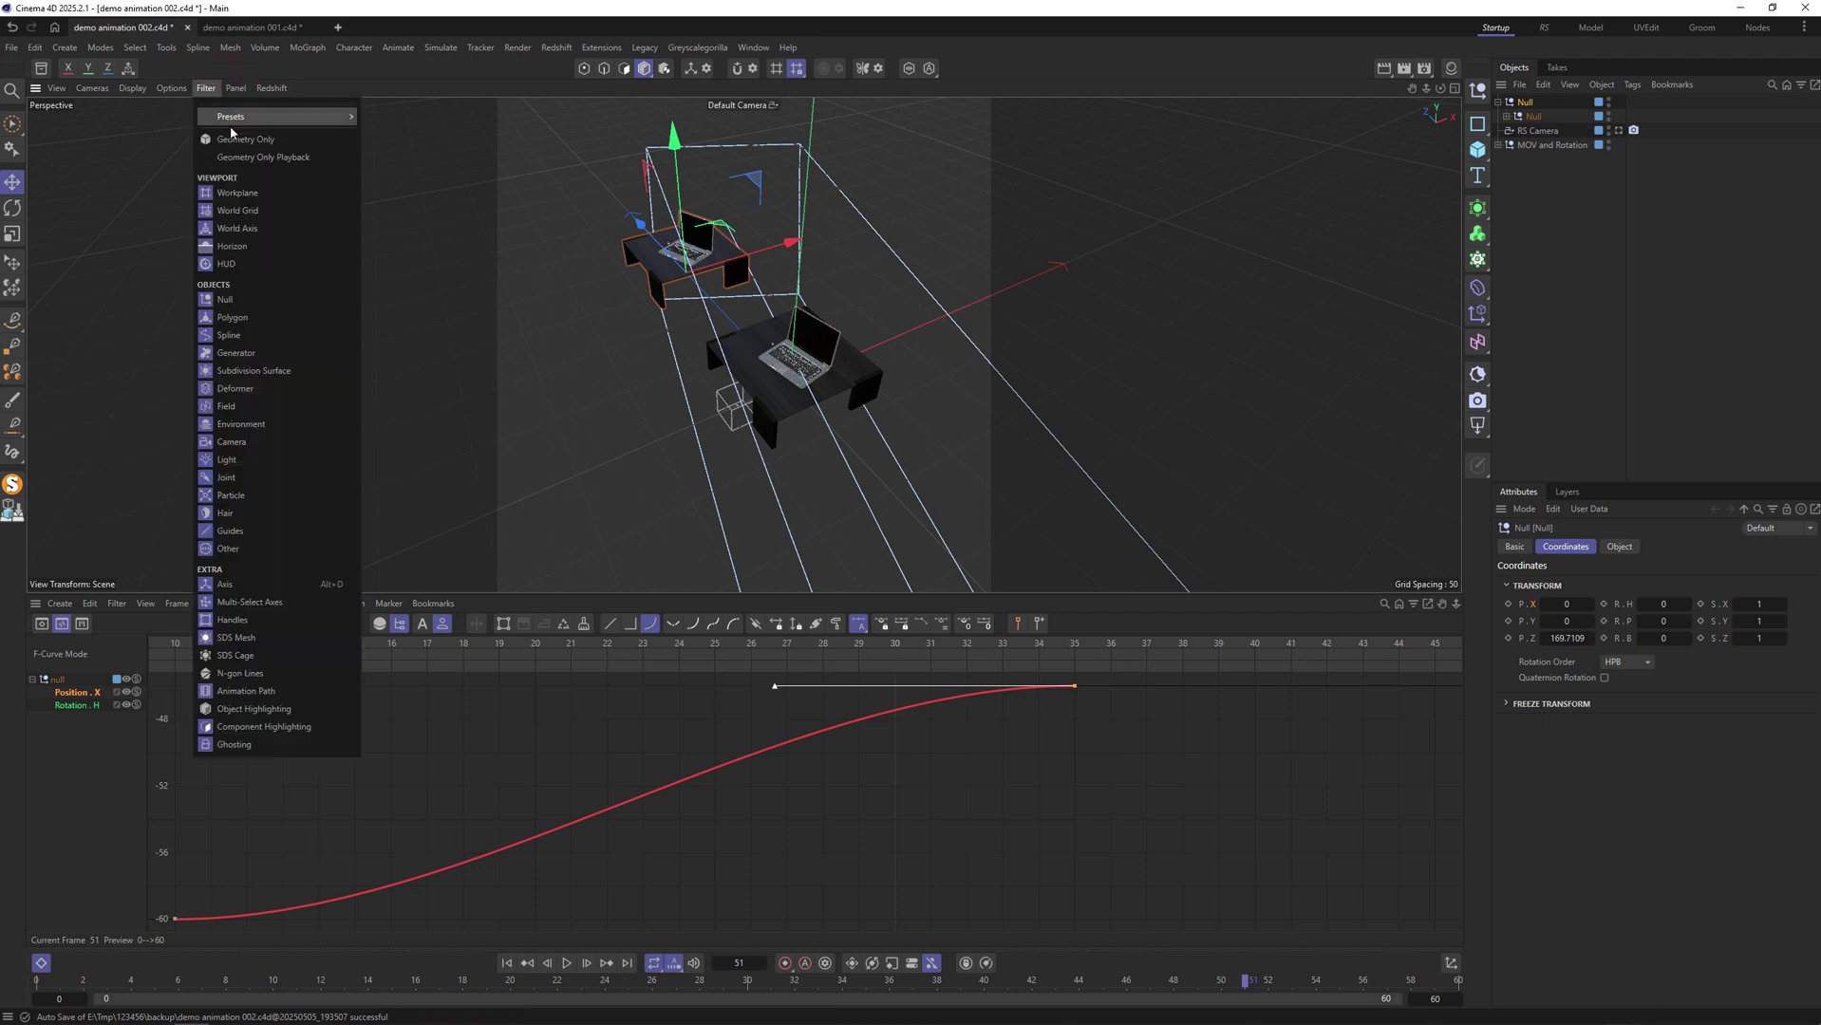
{"action": "left_click", "coordinate": [248, 157]}
{"action": "scroll", "coordinate": [756, 416], "scroll_direction": "up", "scroll_amount": 2}
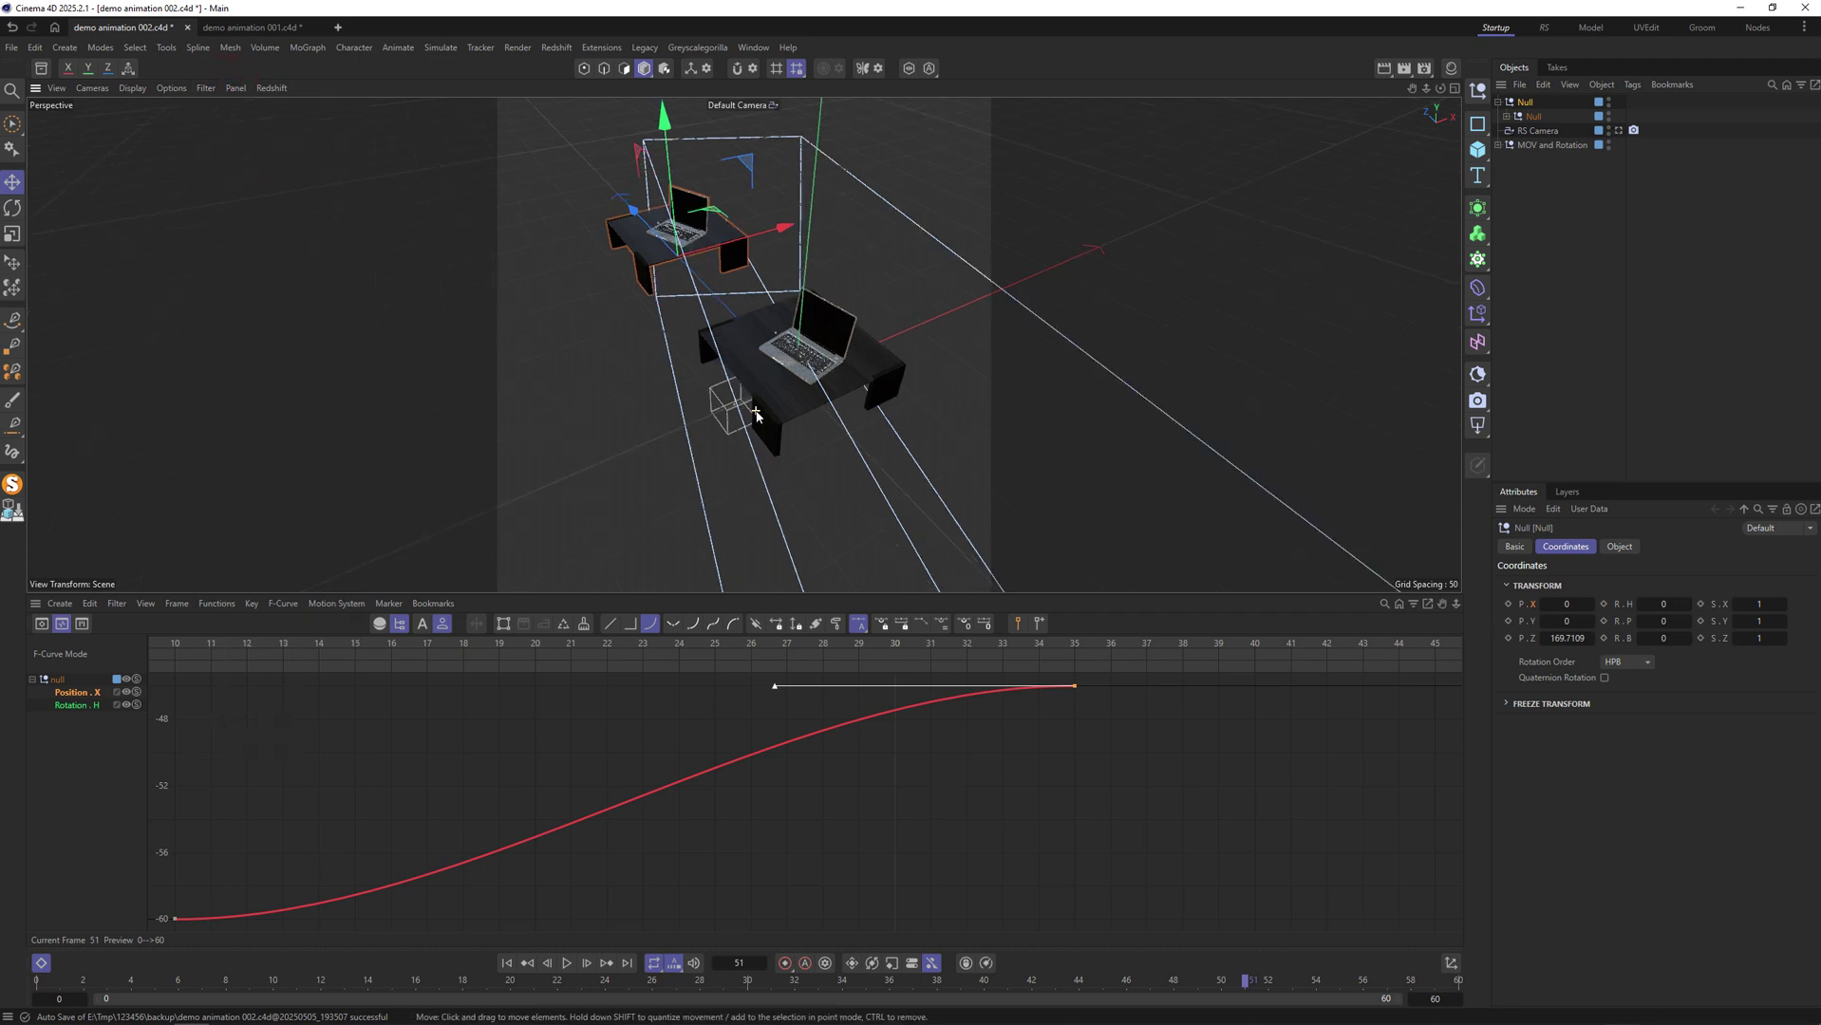
{"action": "scroll", "coordinate": [788, 389], "scroll_direction": "up", "scroll_amount": 2}
{"action": "left_click_drag", "start_coordinate": [693, 390], "coordinate": [478, 933], "text": "alt"}
Play both table animations from the start to compare their motion side by side.
{"action": "left_click", "coordinate": [506, 963]}
{"action": "left_click", "coordinate": [567, 963]}
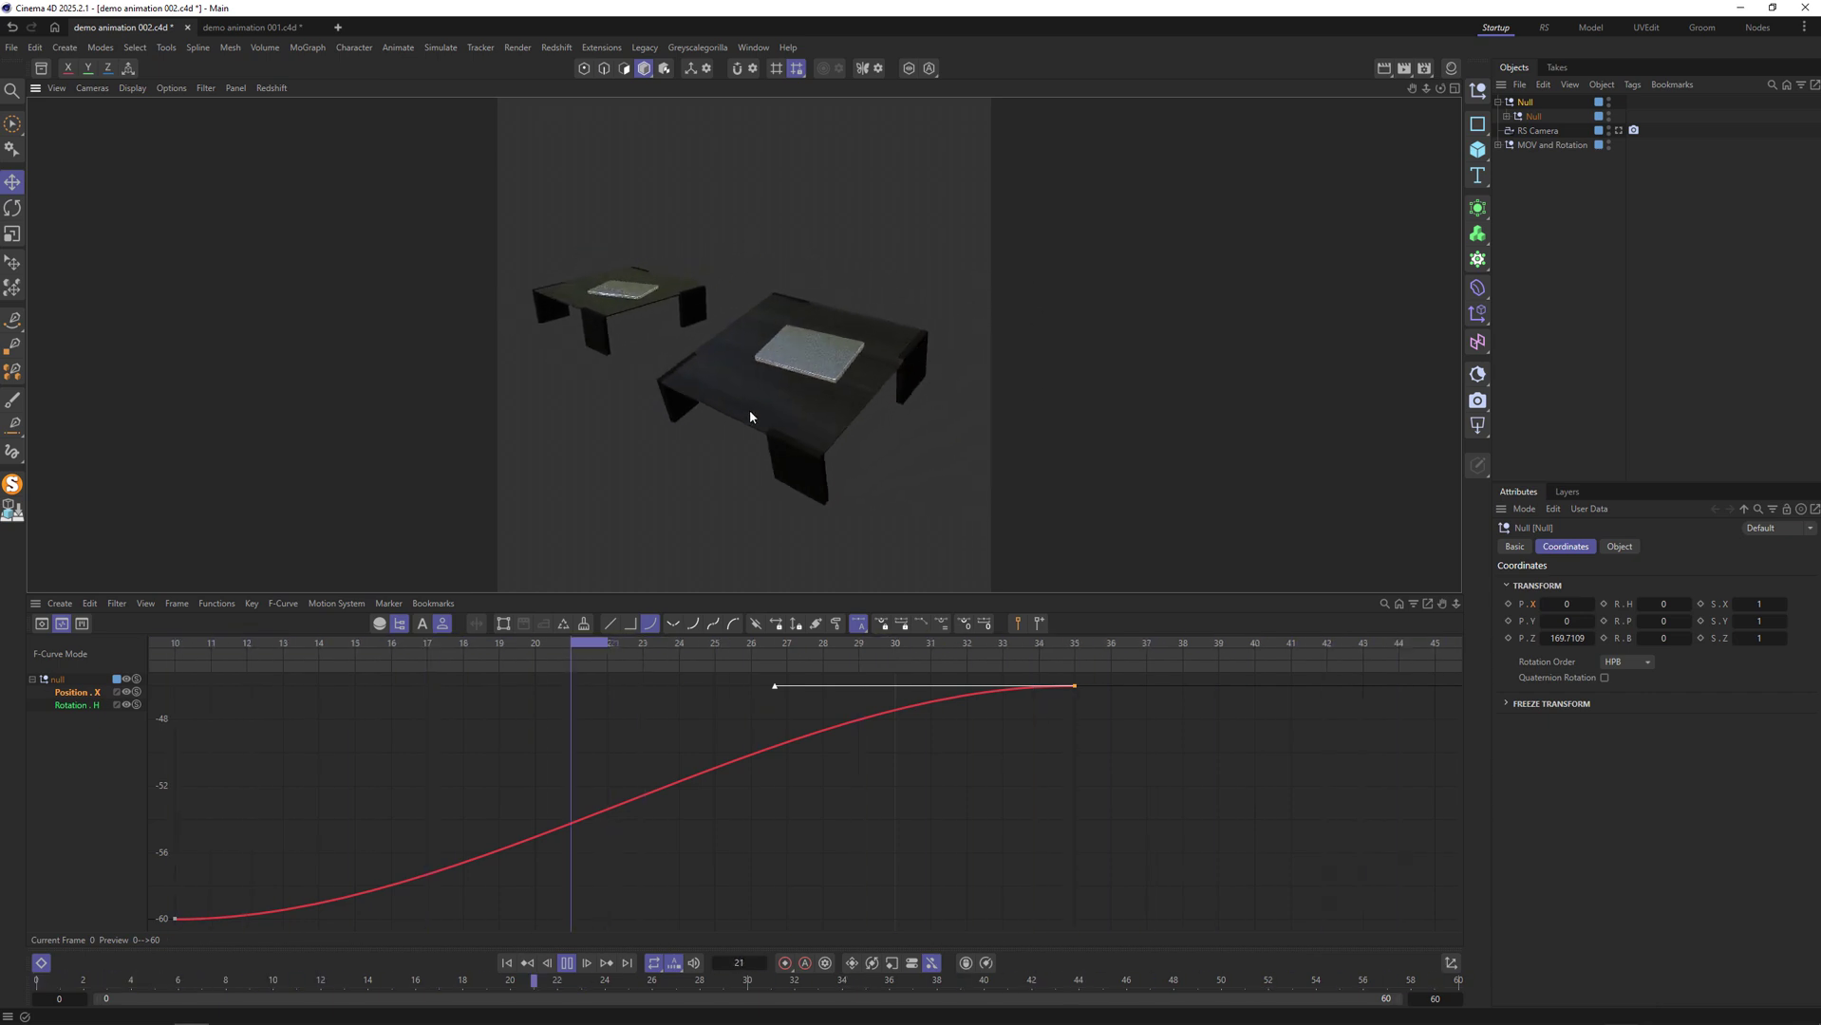
{"action": "left_click", "coordinate": [566, 964]}
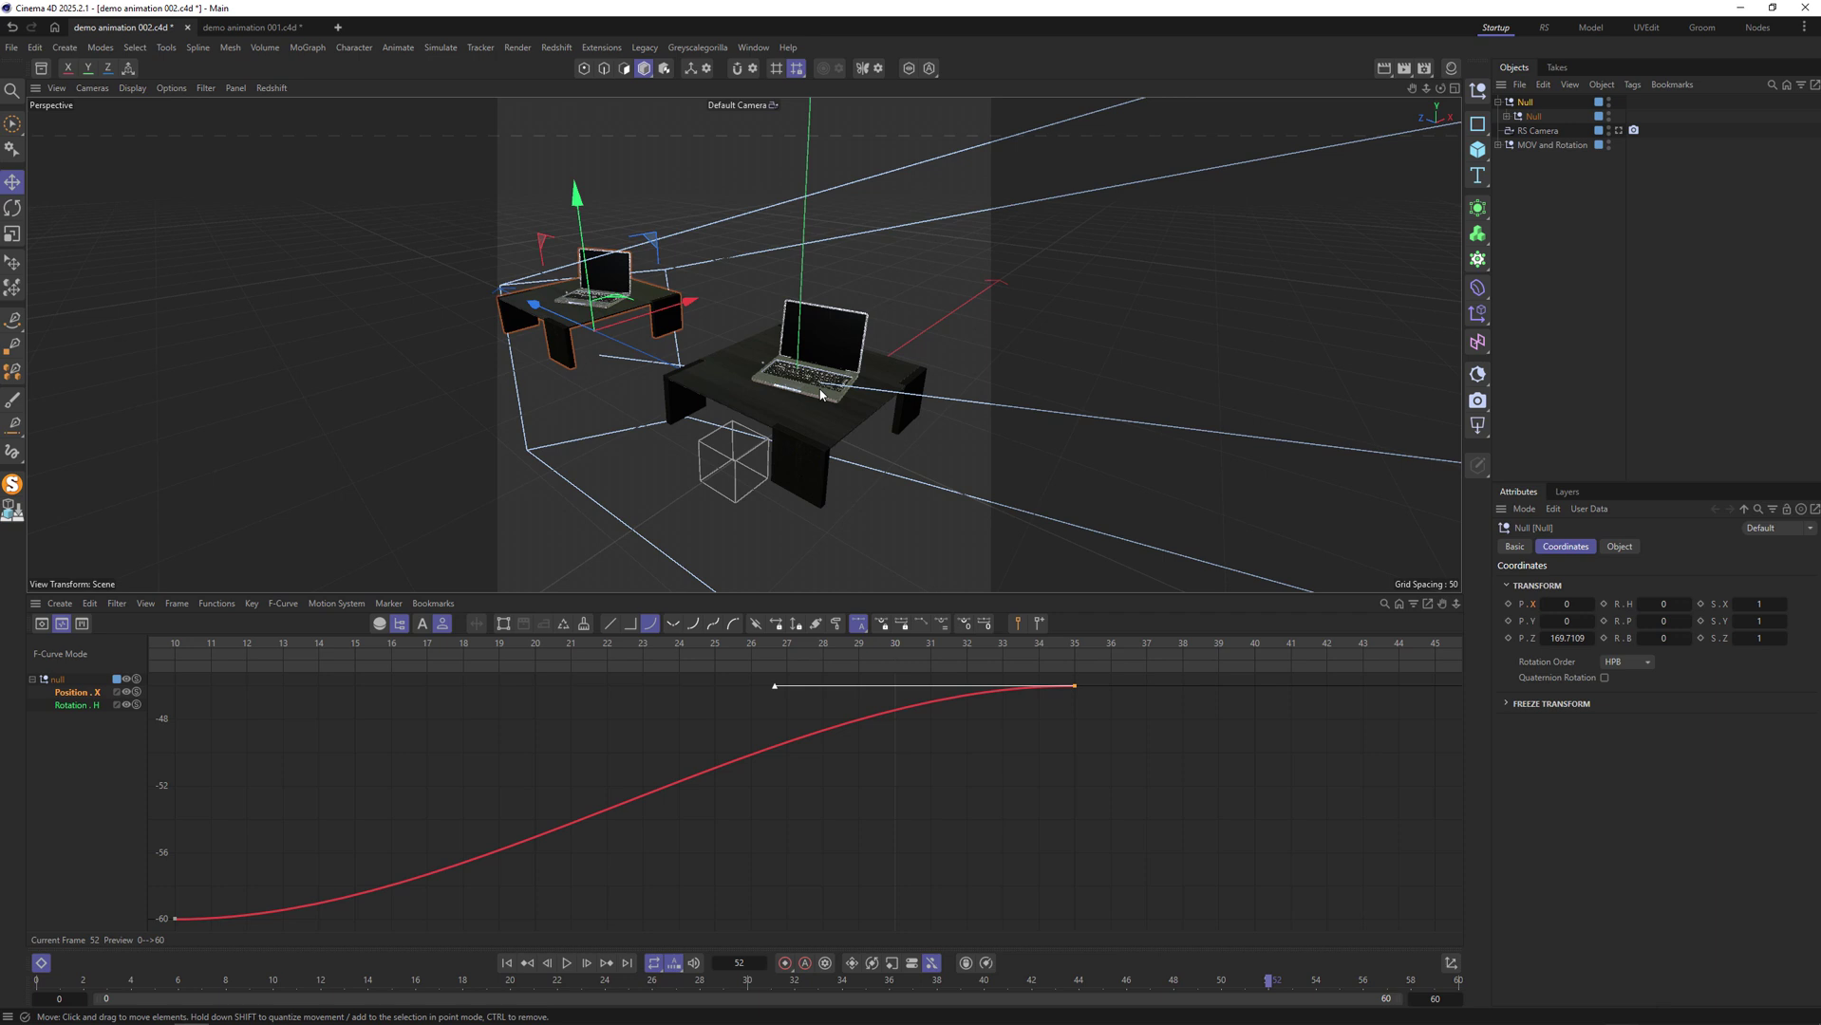
{"action": "left_click", "coordinate": [504, 963]}
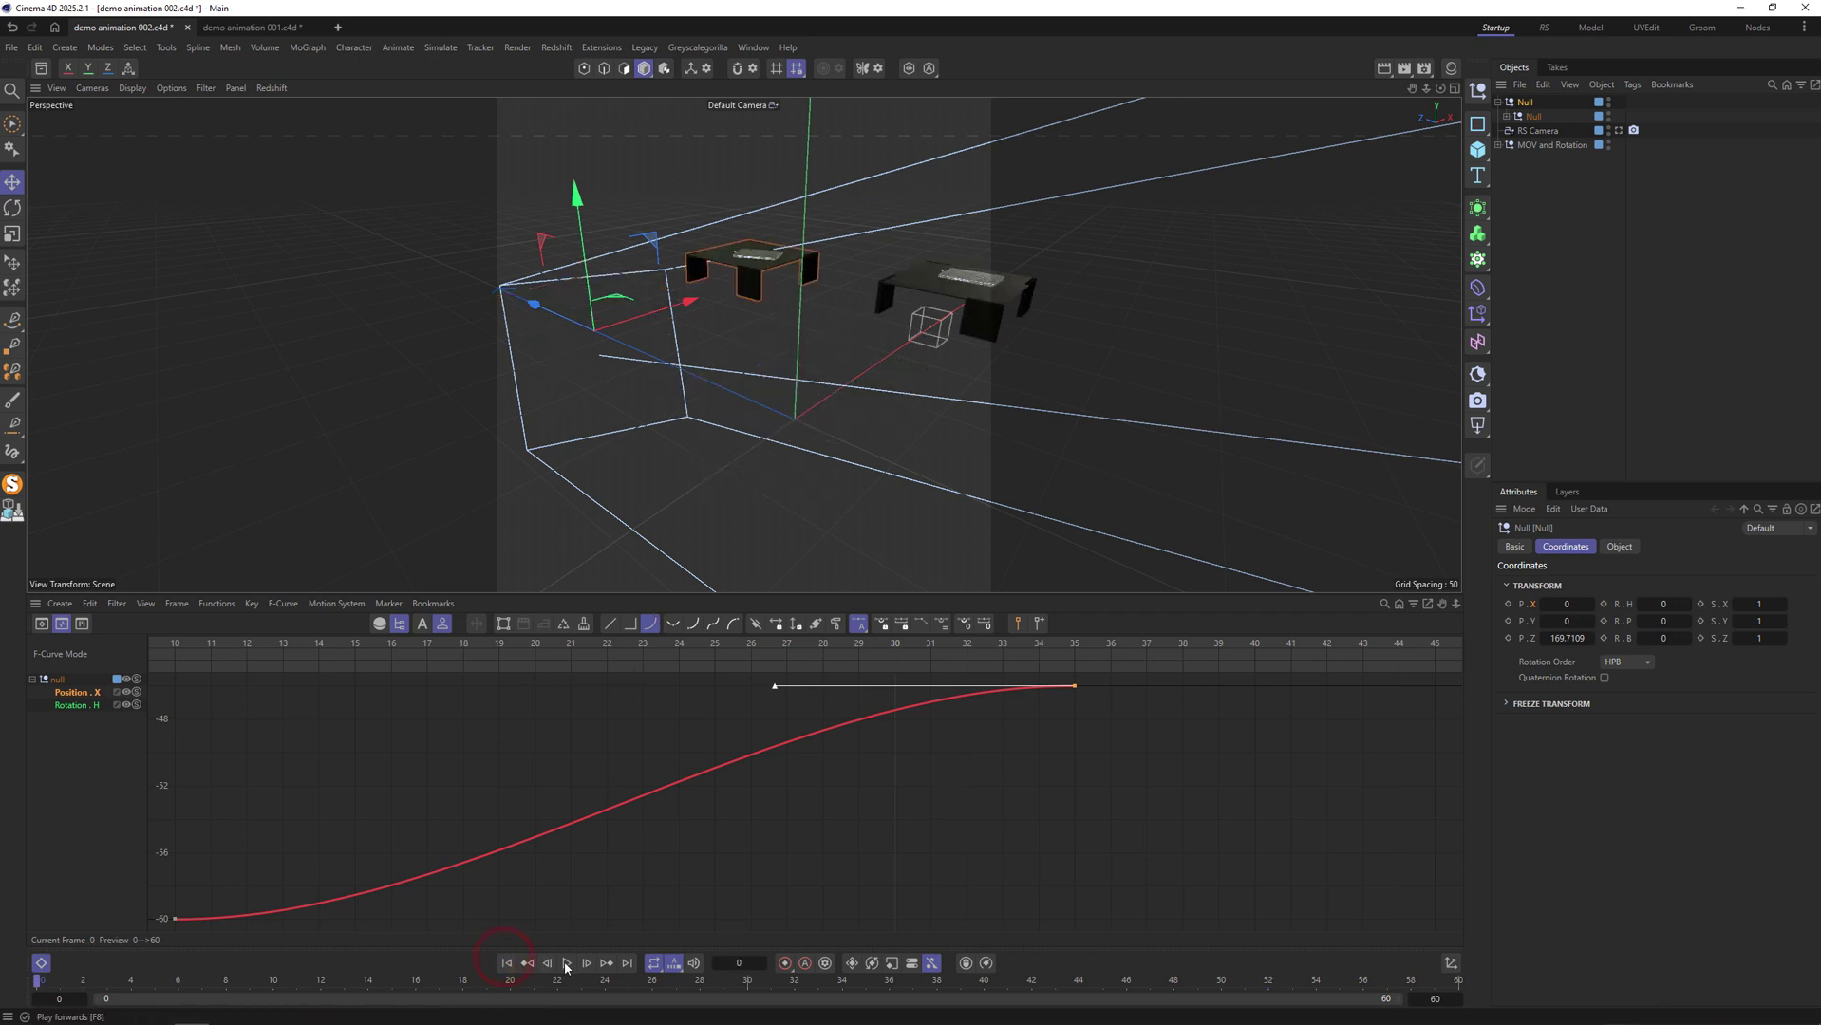
{"action": "left_click", "coordinate": [566, 964]}
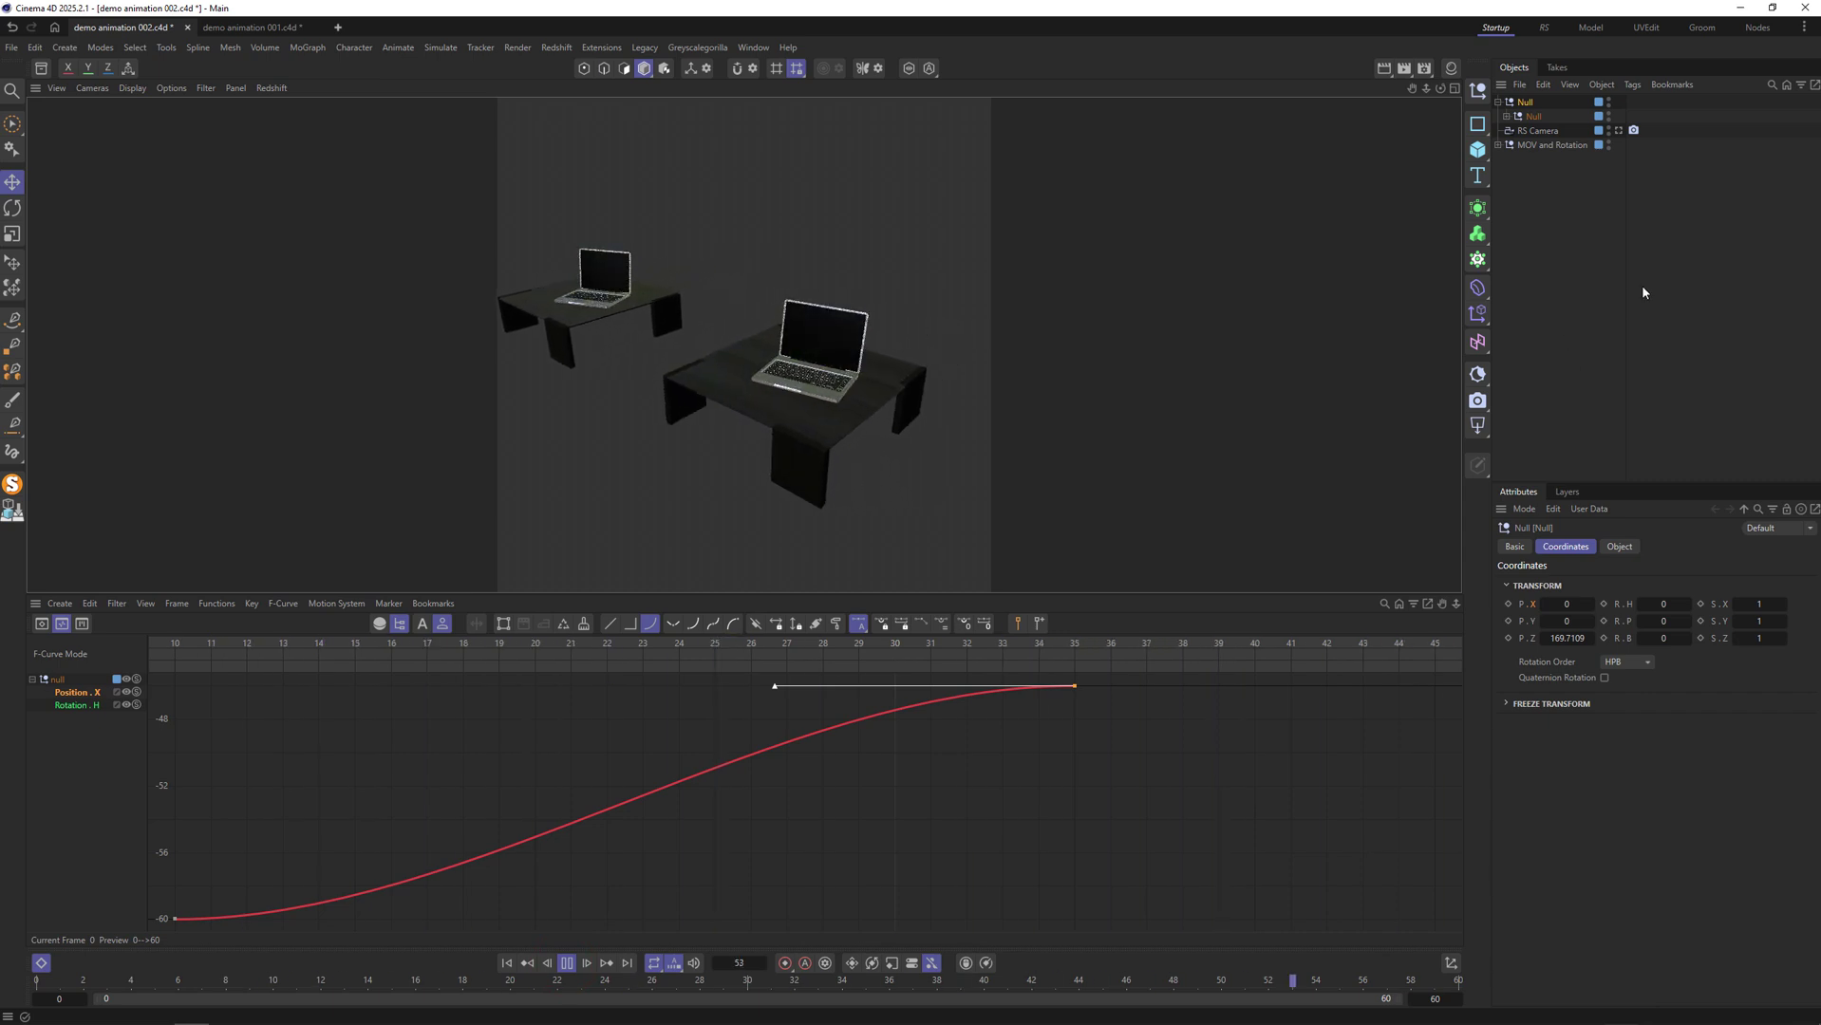